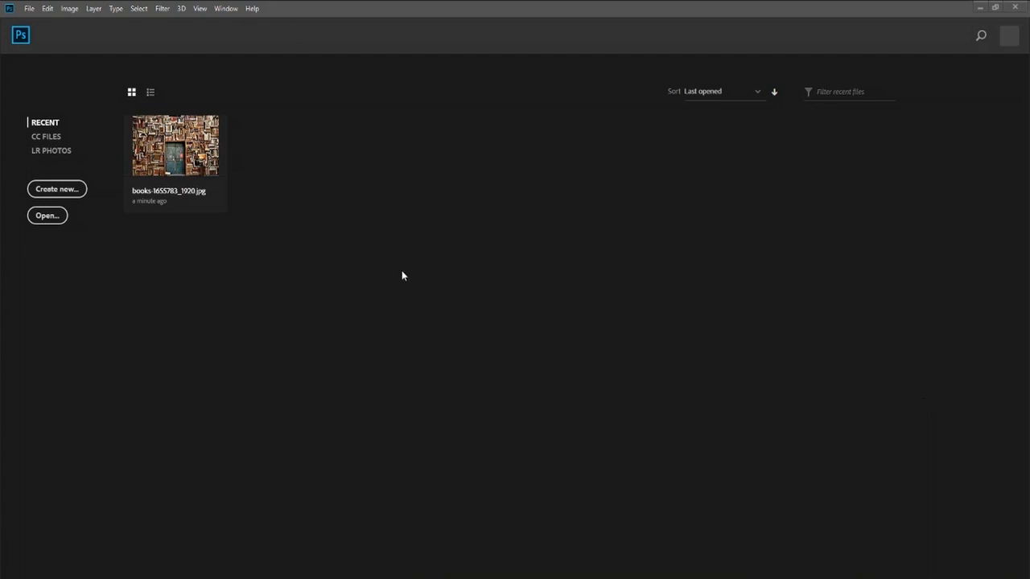
pyautogui.click(152, 96)
pyautogui.click(132, 94)
# - Open the image gloomy-2863385_1920.jpg from the Pictures folder
pyautogui.click(28, 9)
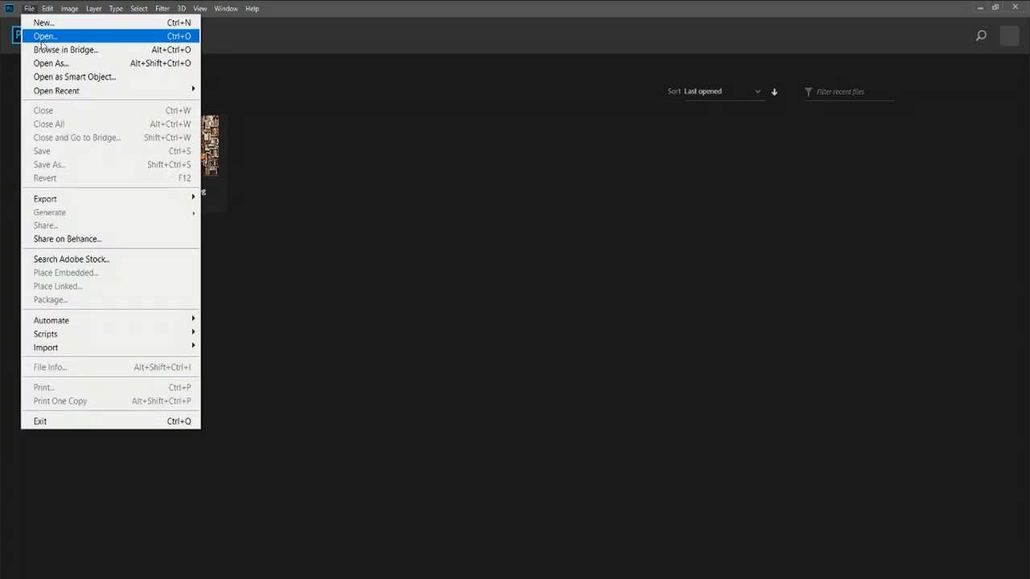
pyautogui.click(181, 37)
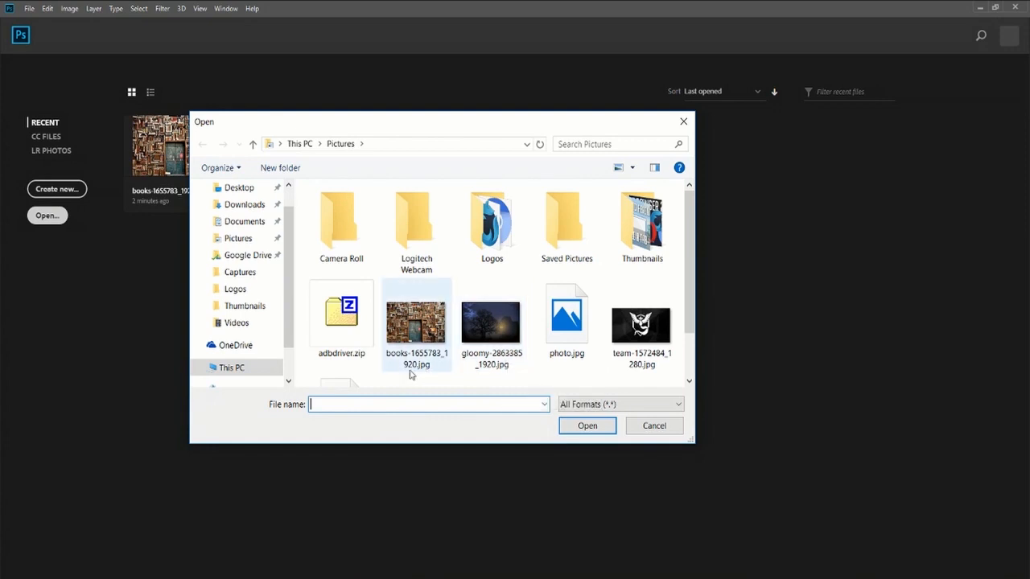
pyautogui.scroll(-1, 411, 346)
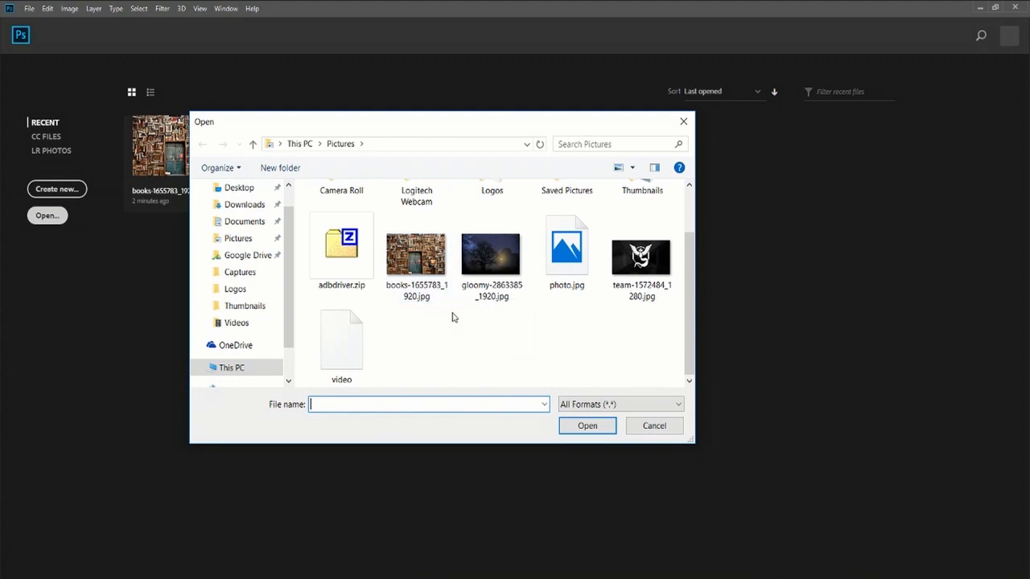
pyautogui.click(416, 256)
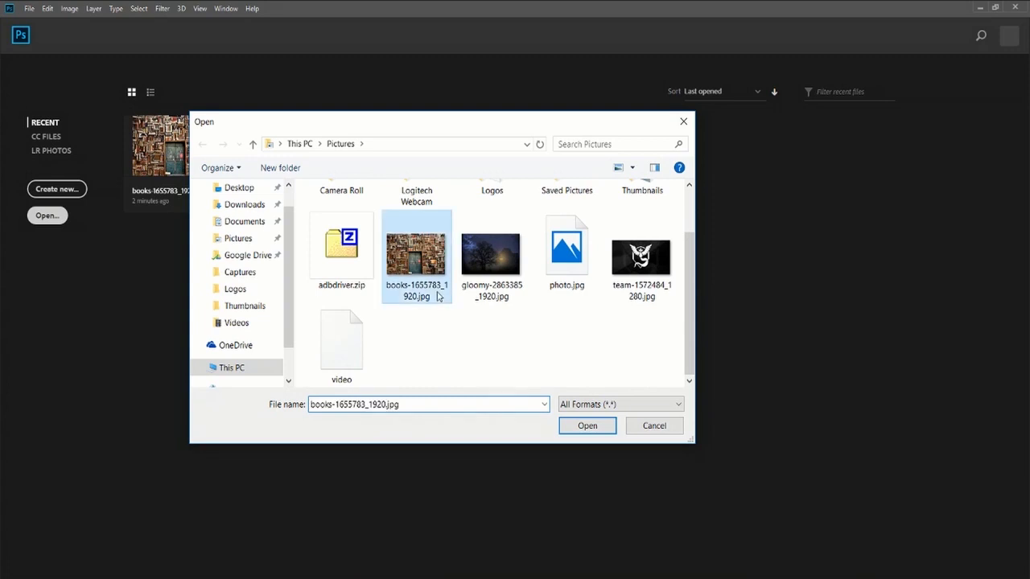
pyautogui.click(510, 296)
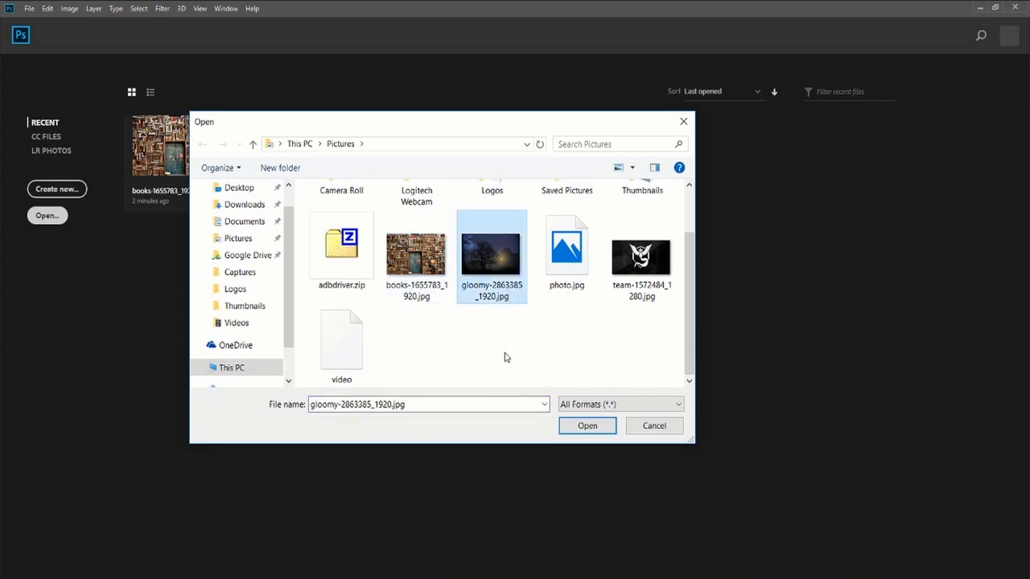
pyautogui.click(568, 431)
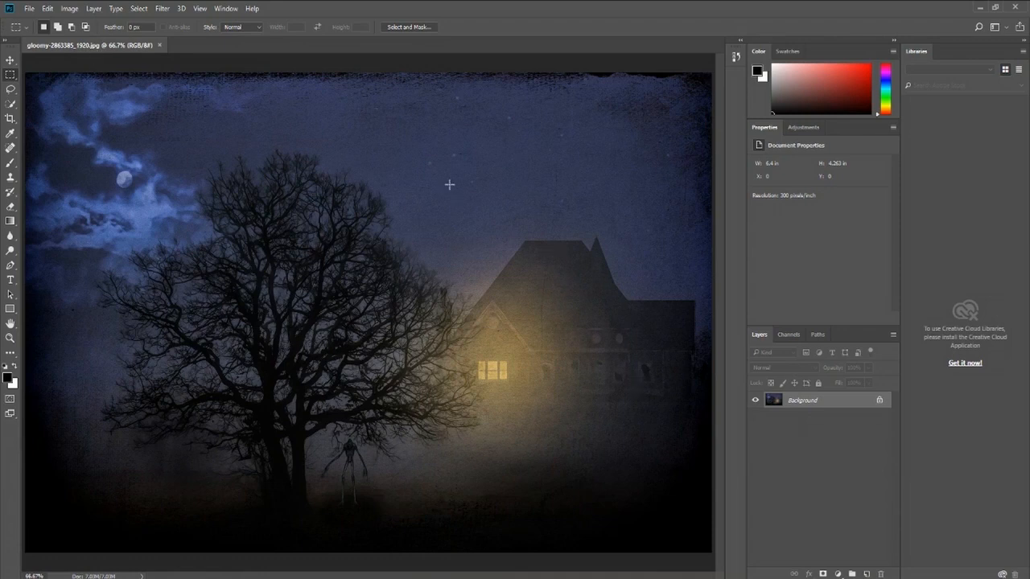
# - Save the image in Photoshop format as gloomy-2863385_1920.psd in the Pictures folder, replacing the existing file
pyautogui.click(31, 9)
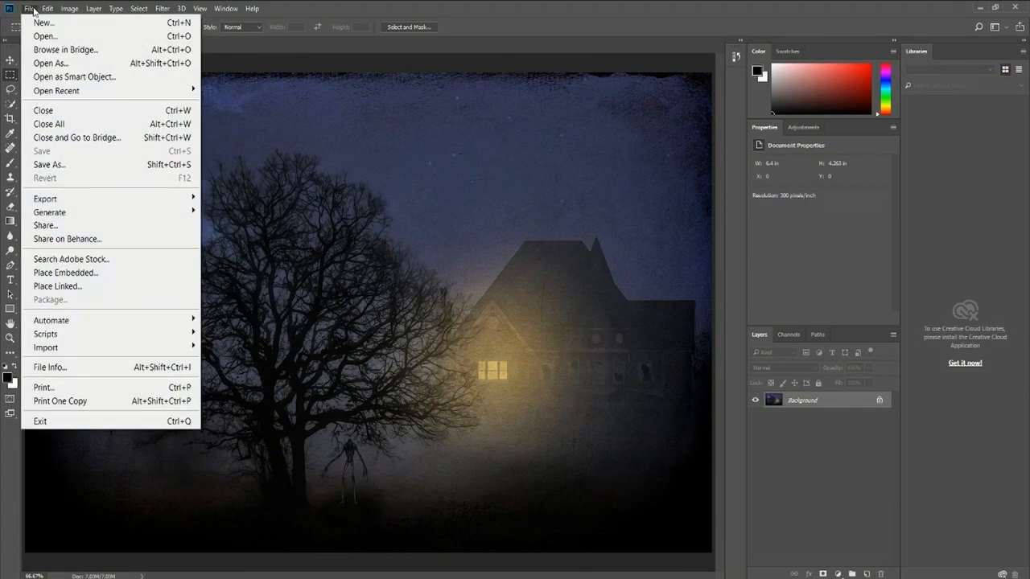
pyautogui.click(41, 166)
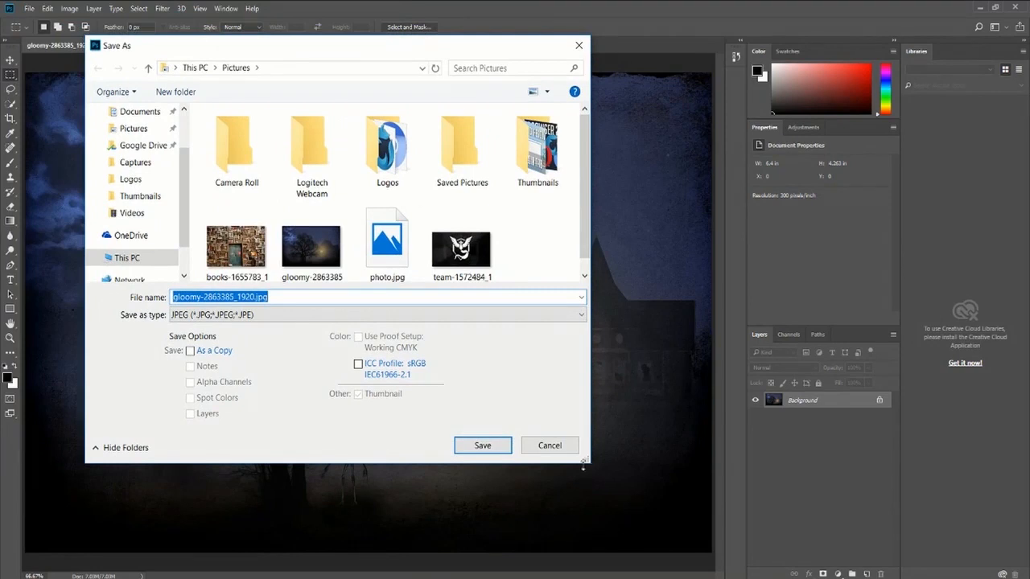
pyautogui.moveTo(593, 472); pyautogui.dragTo(627, 499)
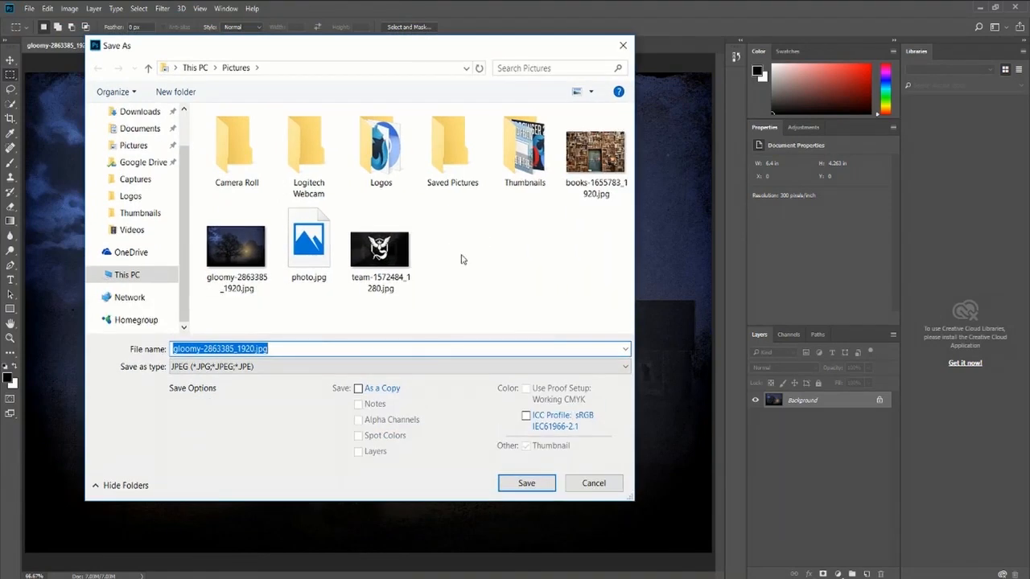
pyautogui.click(302, 366)
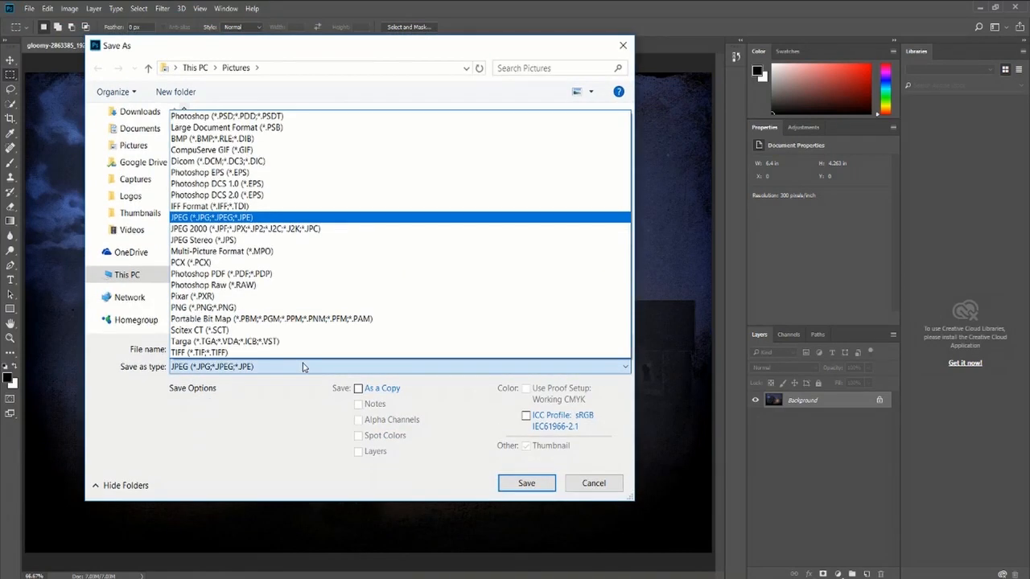
pyautogui.click(333, 116)
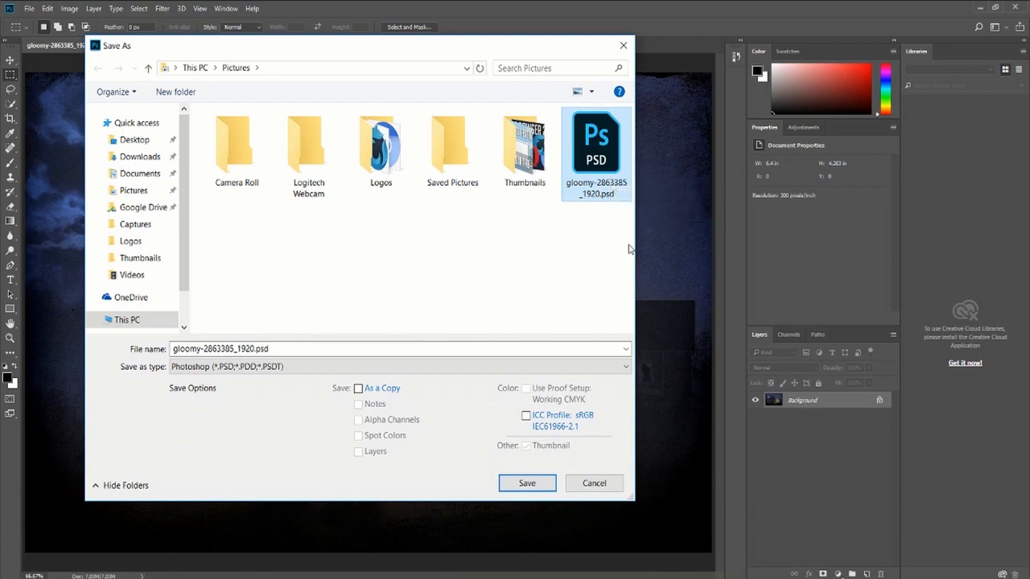
pyautogui.click(539, 484)
pyautogui.click(554, 483)
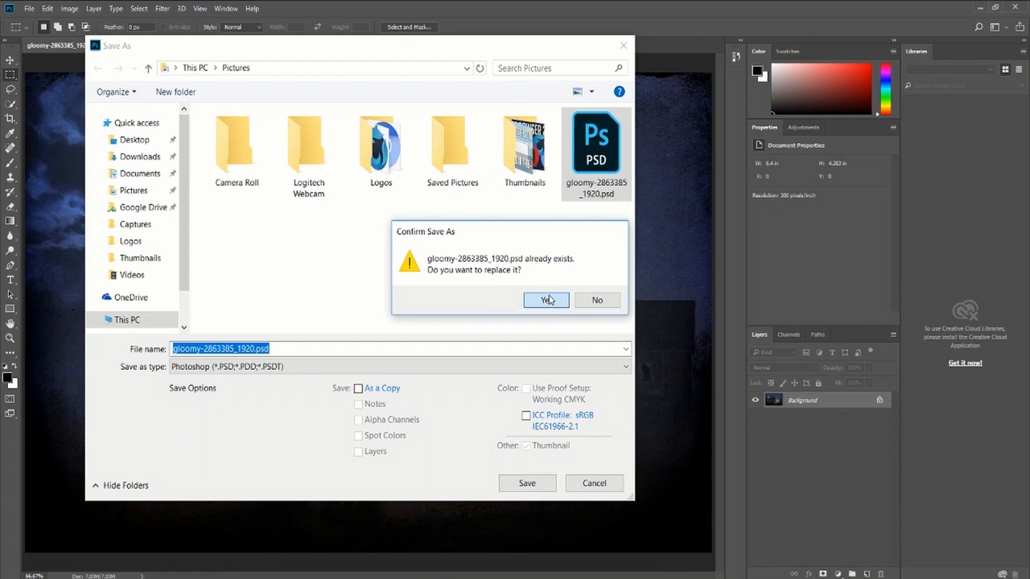
pyautogui.click(546, 301)
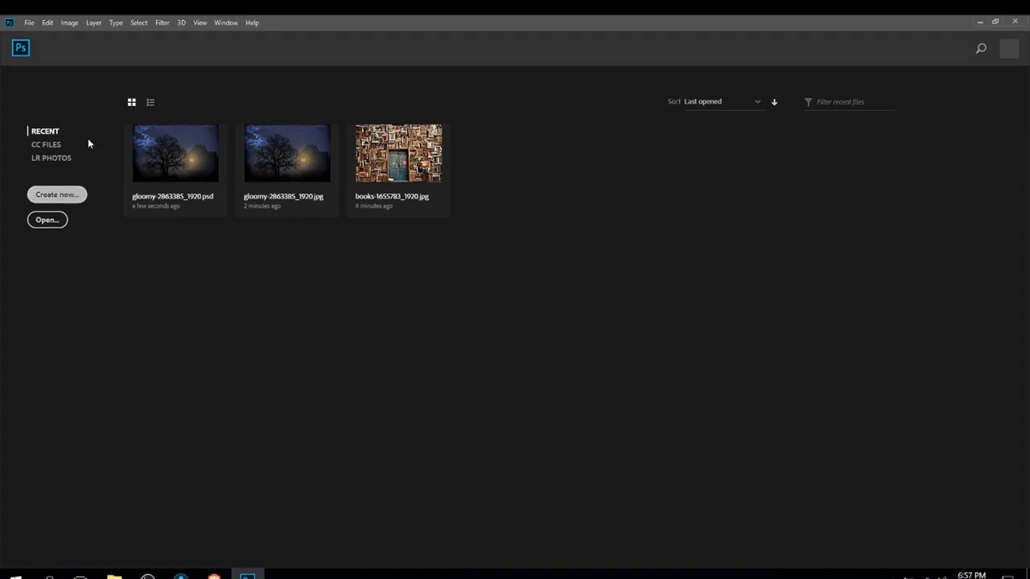
# - Reopen gloomy-2863385_1920.jpg from the recent files and start setting up a new document
pyautogui.click(271, 144)
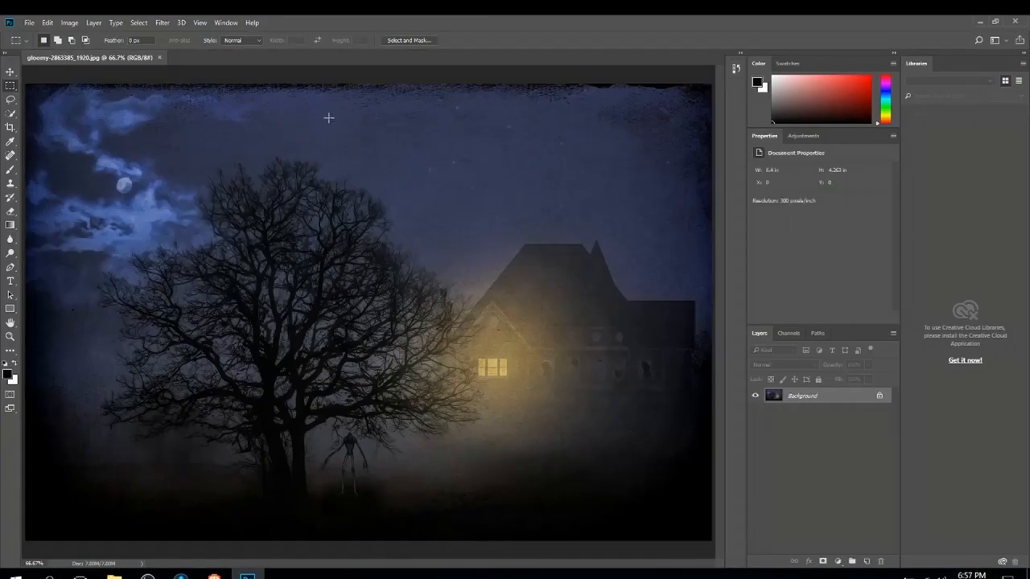
pyautogui.click(29, 23)
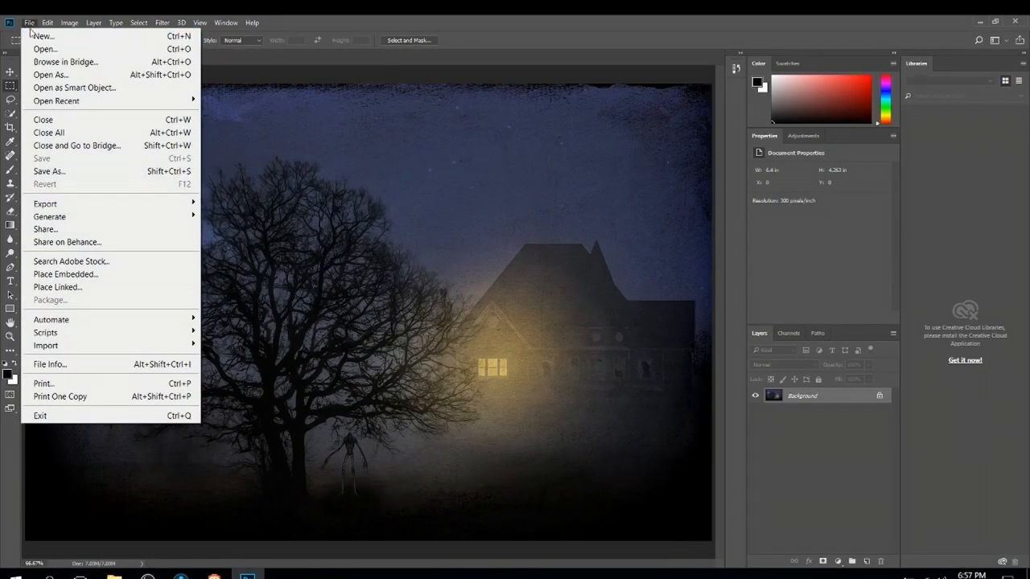
pyautogui.click(193, 41)
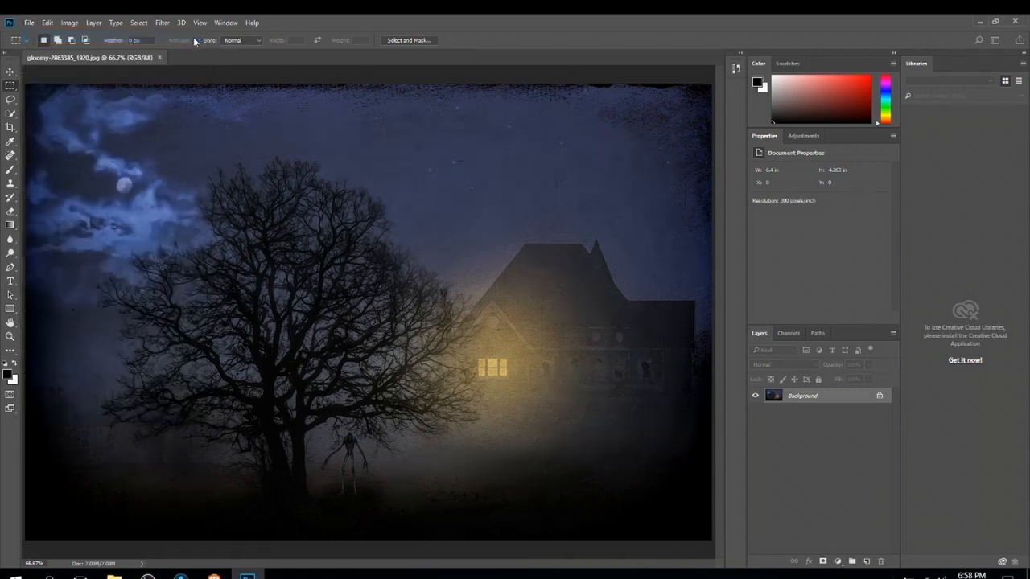
pyautogui.moveTo(371, 147); pyautogui.dragTo(219, 121)
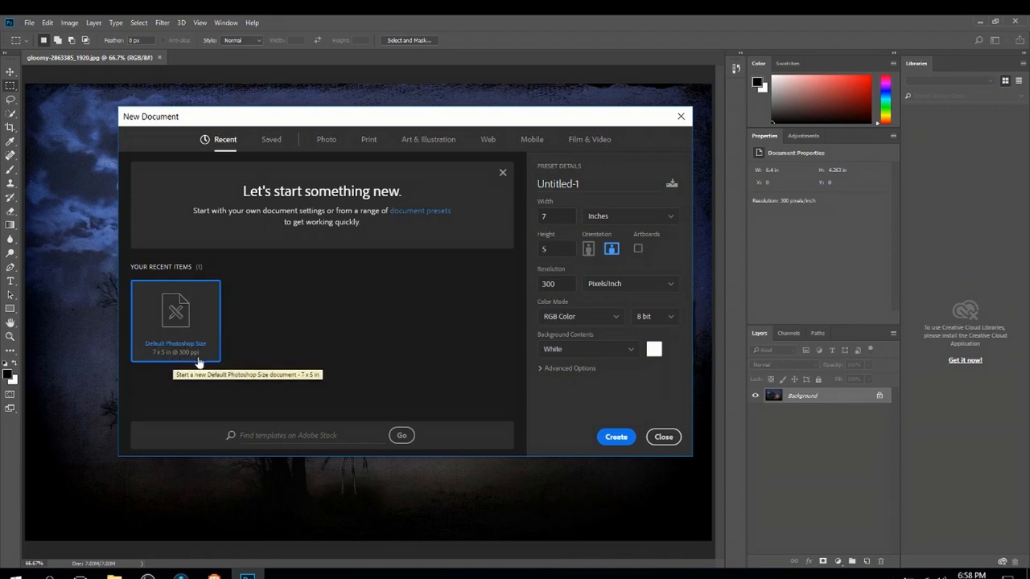
# - Examine the resolution, width and height settings of the new document
pyautogui.click(555, 283)
pyautogui.doubleClick(555, 284)
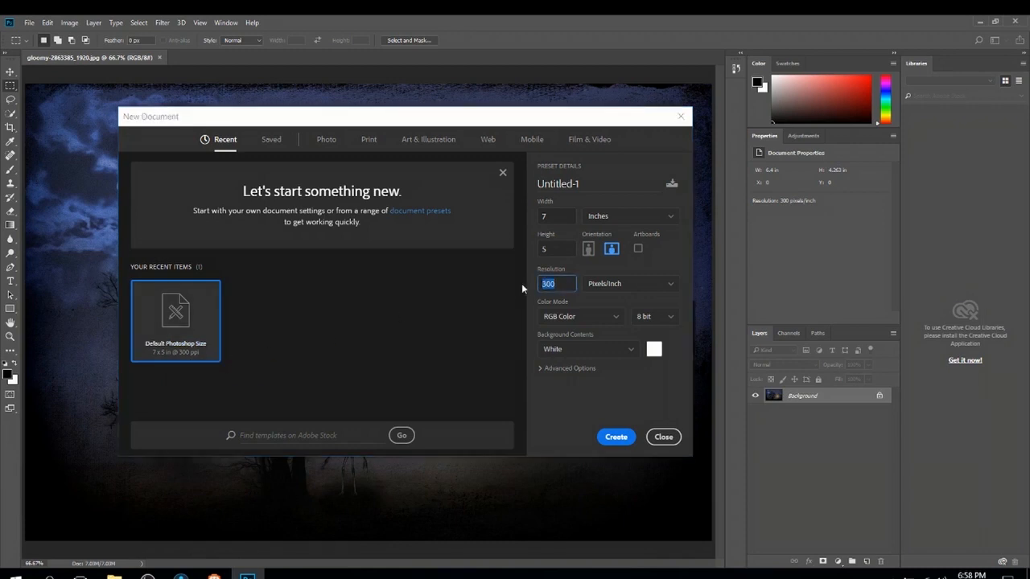
pyautogui.click(566, 284)
pyautogui.doubleClick(541, 217)
pyautogui.click(570, 215)
pyautogui.moveTo(565, 215); pyautogui.dragTo(535, 220)
pyautogui.click(558, 248)
pyautogui.click(559, 248)
pyautogui.press('Tab')
pyautogui.click(669, 260)
# - Change the new document's units to pixels and set its size to 1920 wide by 1080 high
pyautogui.click(668, 216)
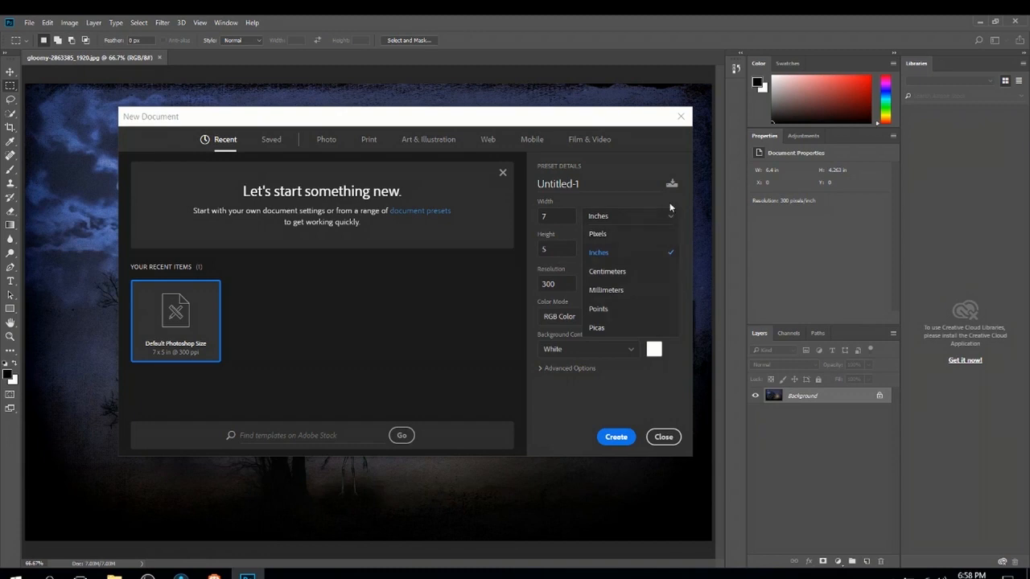
pyautogui.click(615, 234)
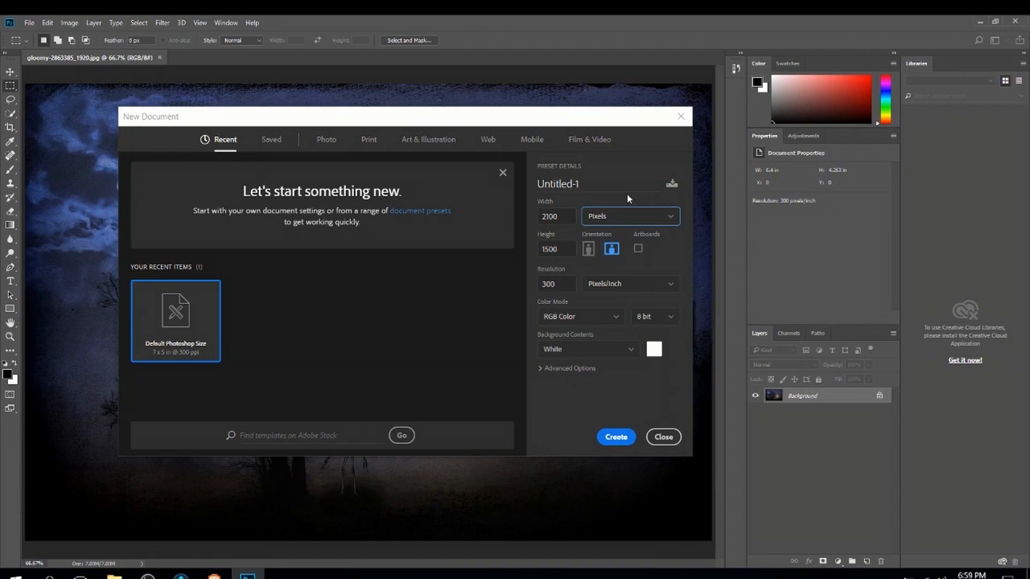
pyautogui.click(554, 215)
pyautogui.click(570, 248)
pyautogui.click(672, 258)
pyautogui.click(564, 219)
pyautogui.write('1920')
pyautogui.press('Tab')
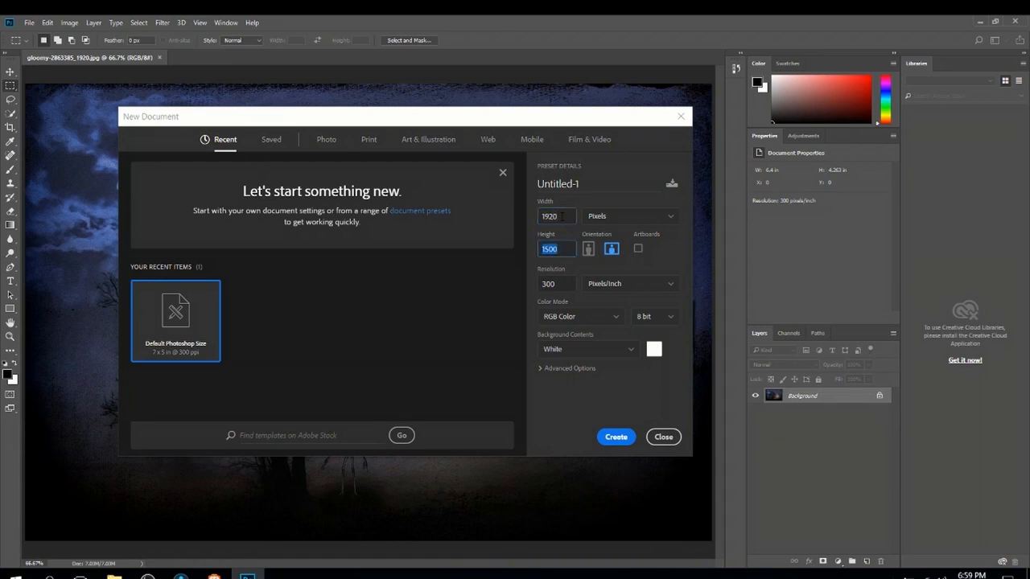
pyautogui.write('1080')
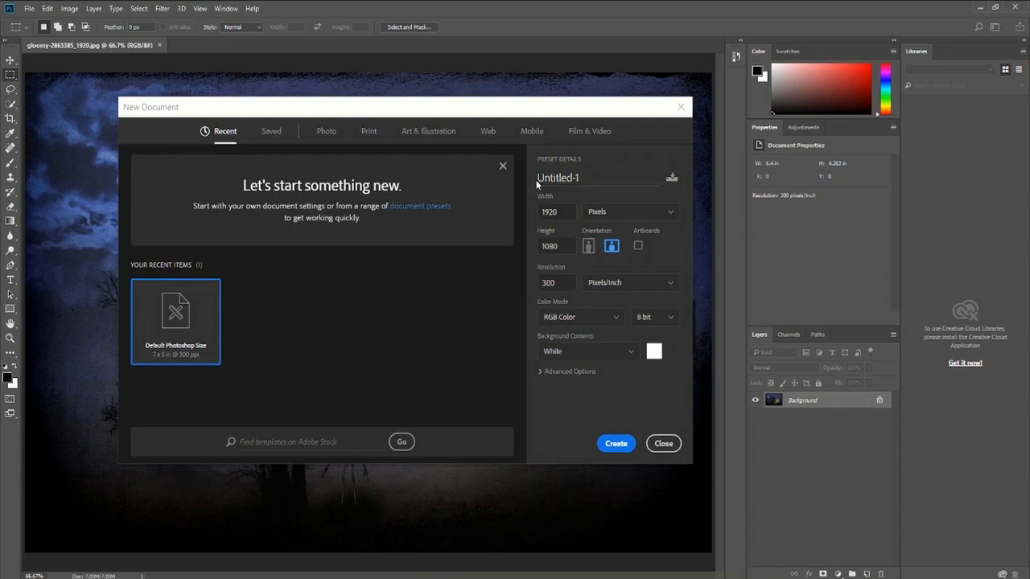
# - Name the new document "1080p Thumbnail"
pyautogui.doubleClick(606, 178)
pyautogui.press('BackSpace')
pyautogui.write('1080p Thumbnail1080p Thumbnail')
pyautogui.moveTo(614, 178); pyautogui.dragTo(568, 184)
pyautogui.click(623, 180)
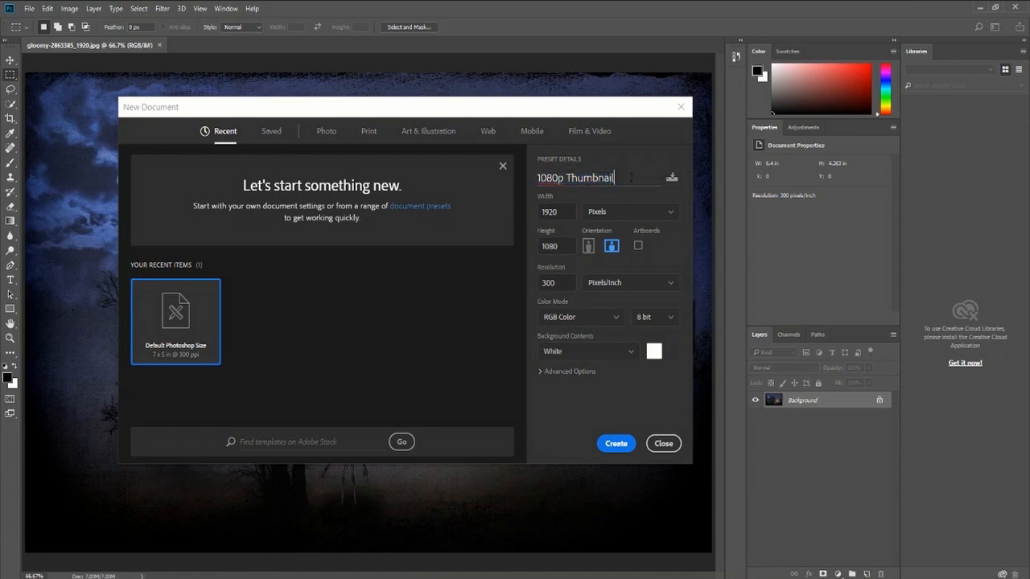
# - Save the current document settings as a preset named "1080p Thumbnail"
pyautogui.click(675, 177)
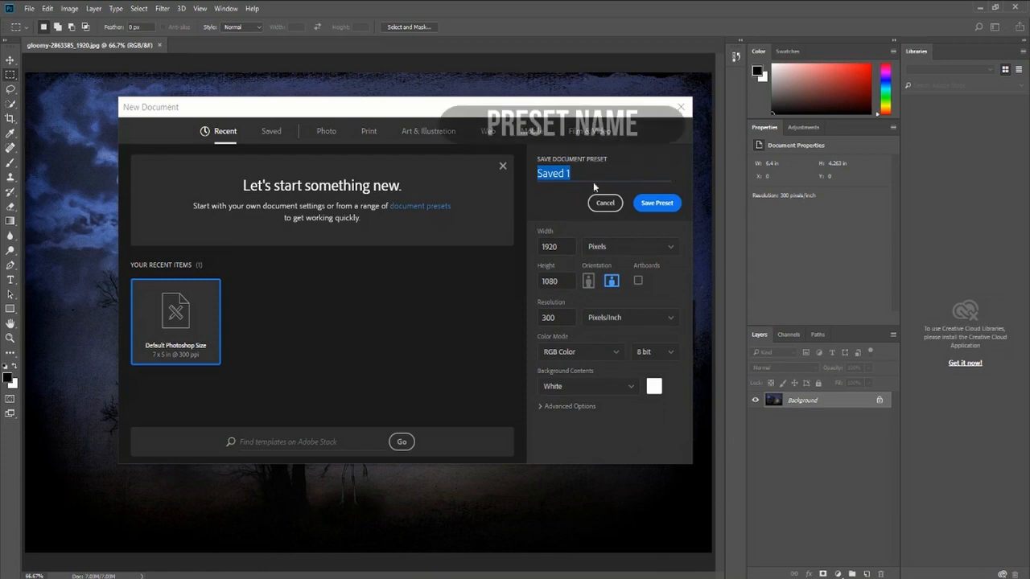
pyautogui.write('1080p Thu')
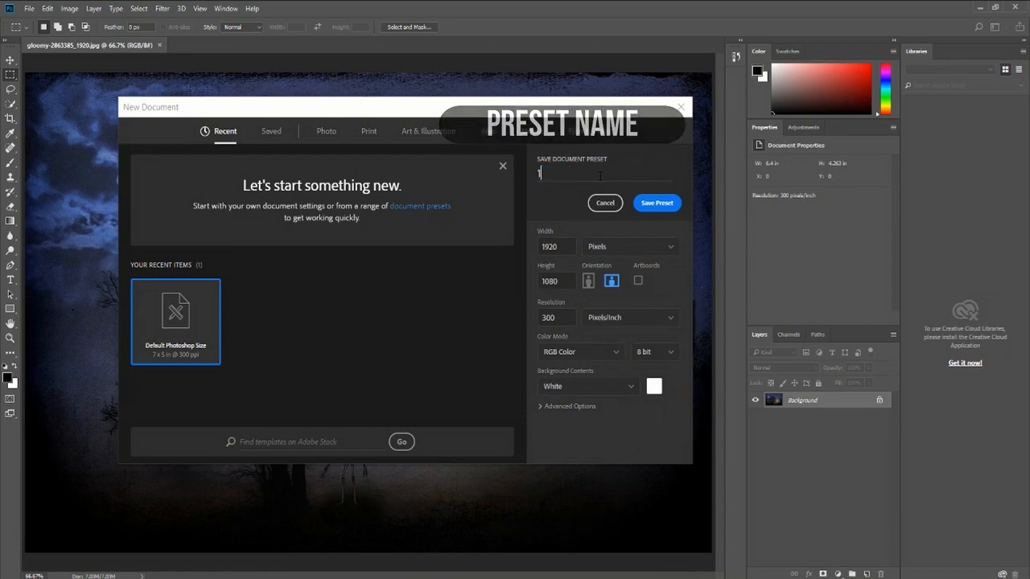
pyautogui.write('mbnail')
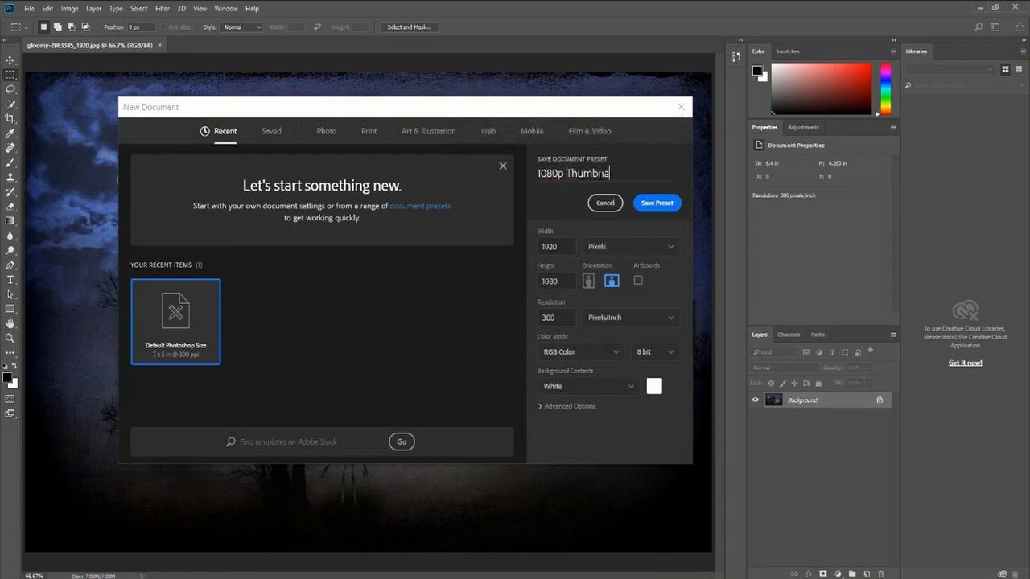
pyautogui.click(656, 206)
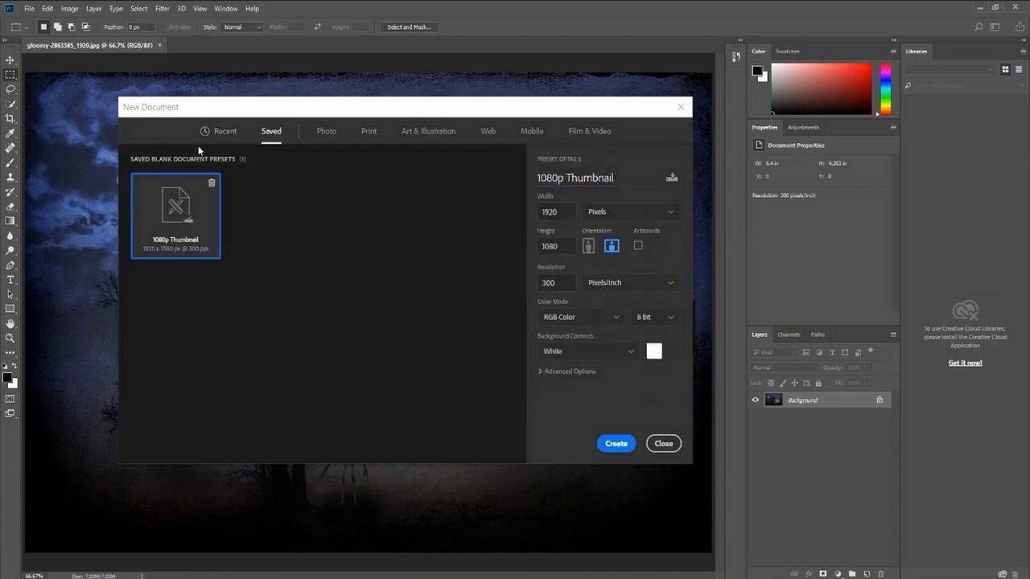
# - Compare the recent document items with the saved presets, checking the 1080p Thumbnail preset
pyautogui.click(228, 129)
pyautogui.click(271, 136)
pyautogui.click(219, 131)
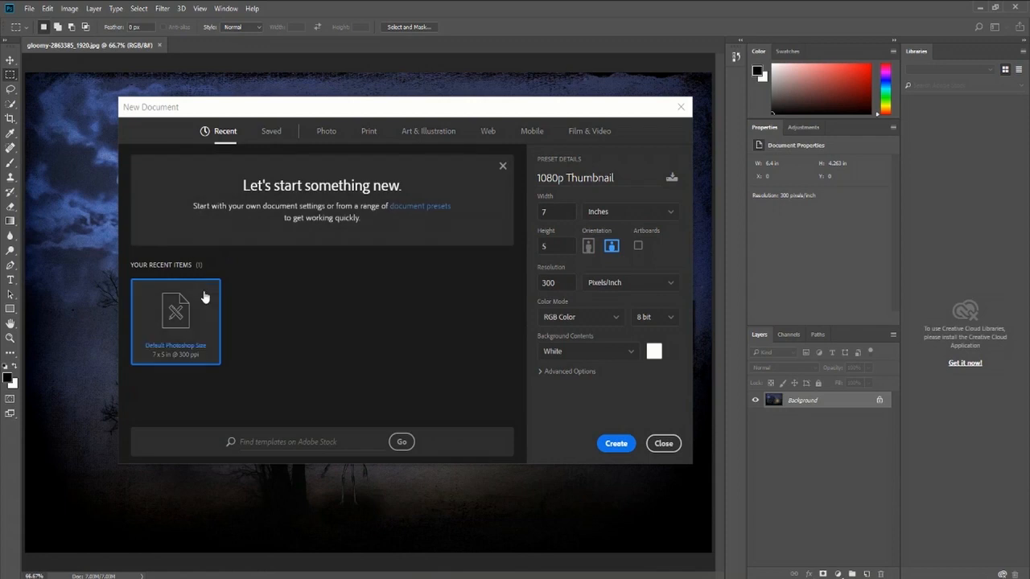
pyautogui.click(270, 135)
pyautogui.click(184, 245)
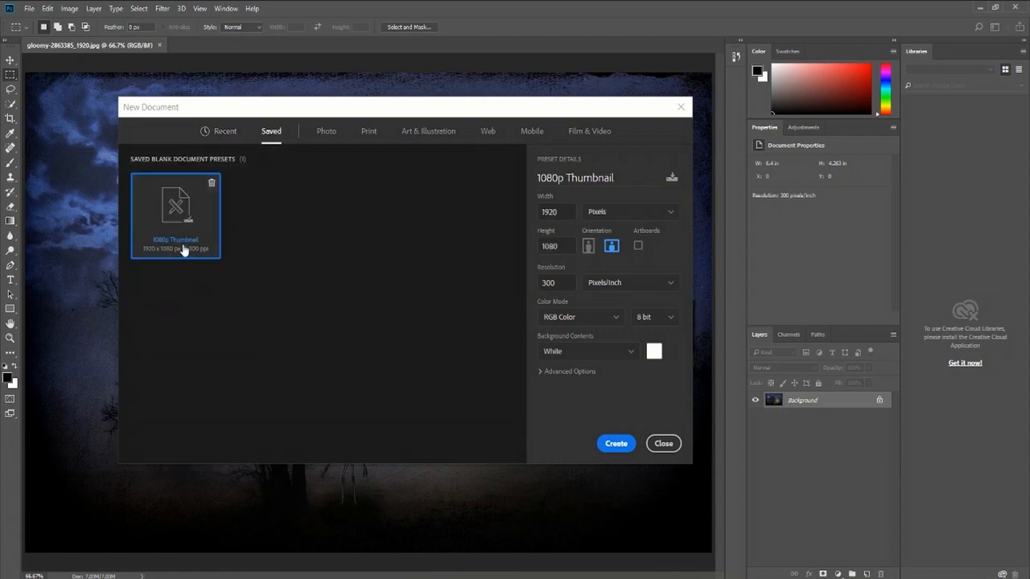
pyautogui.click(222, 132)
pyautogui.click(269, 139)
# - Look through the blank document presets for Photo, Print, Art & Illustration, Web, Mobile, and Film & Video
pyautogui.click(326, 137)
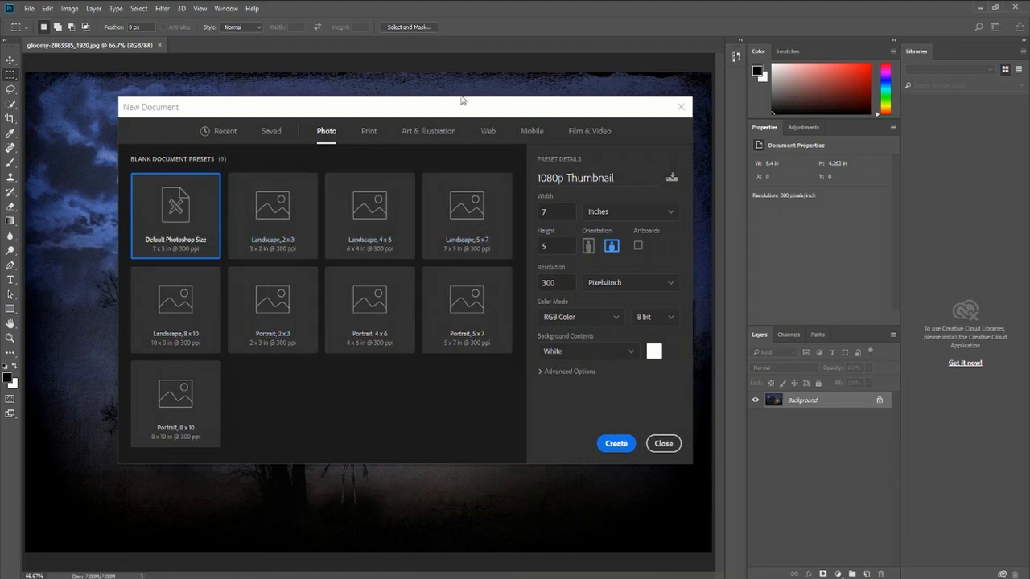
pyautogui.click(372, 131)
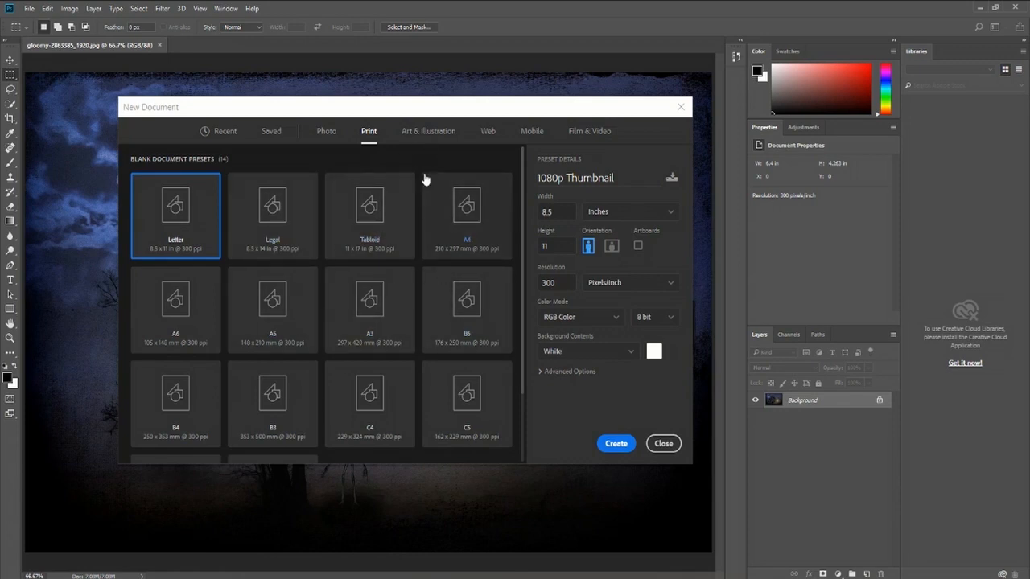
pyautogui.click(429, 133)
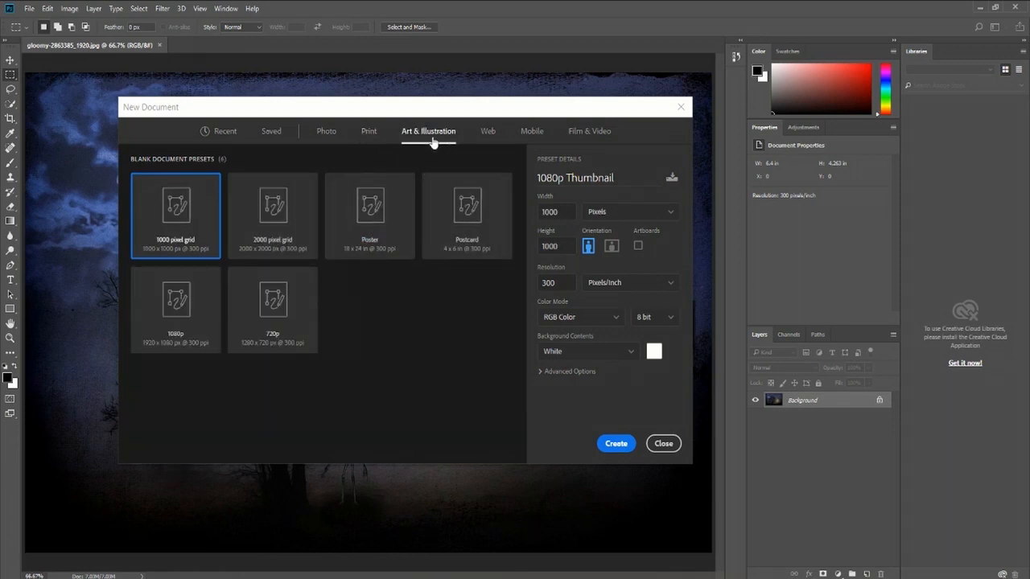
pyautogui.click(492, 131)
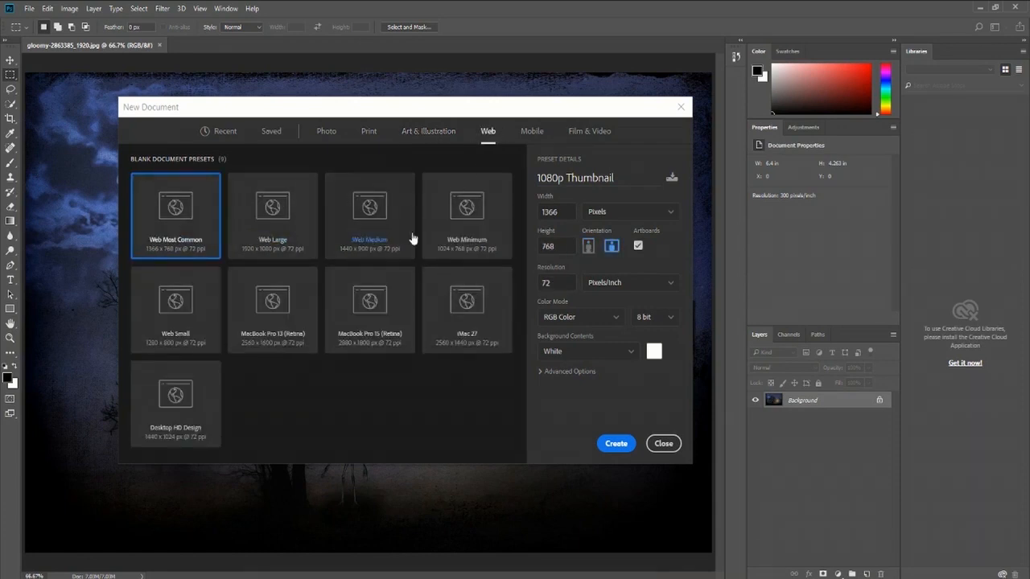
pyautogui.click(534, 135)
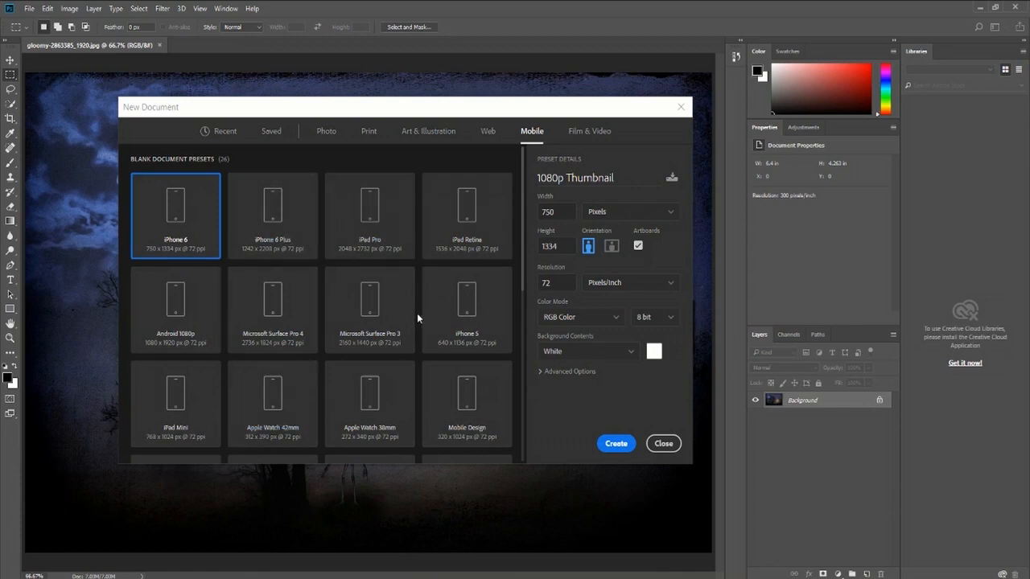
pyautogui.click(586, 134)
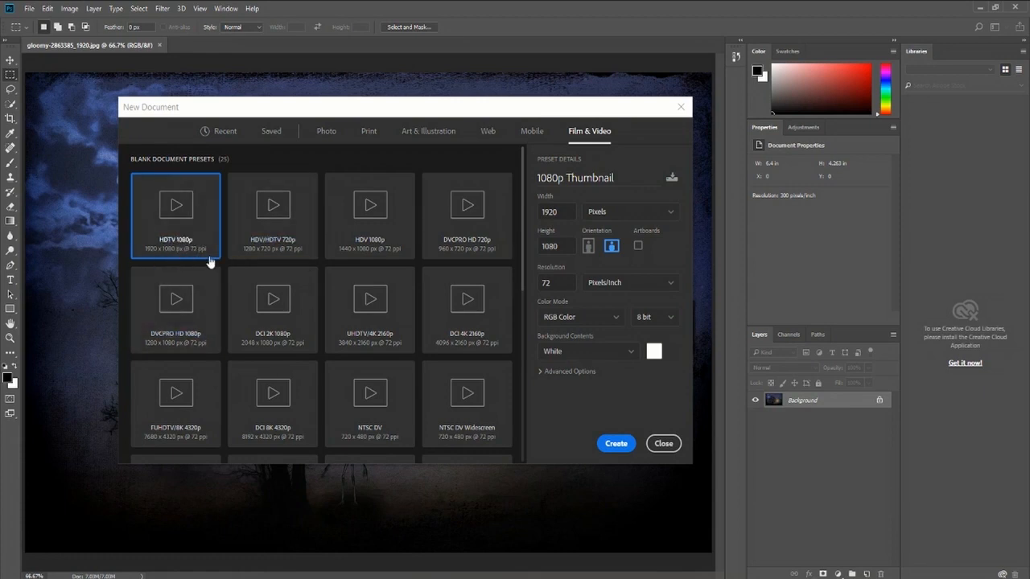
# - Create a new document from the saved 1080p Thumbnail preset
pyautogui.click(272, 131)
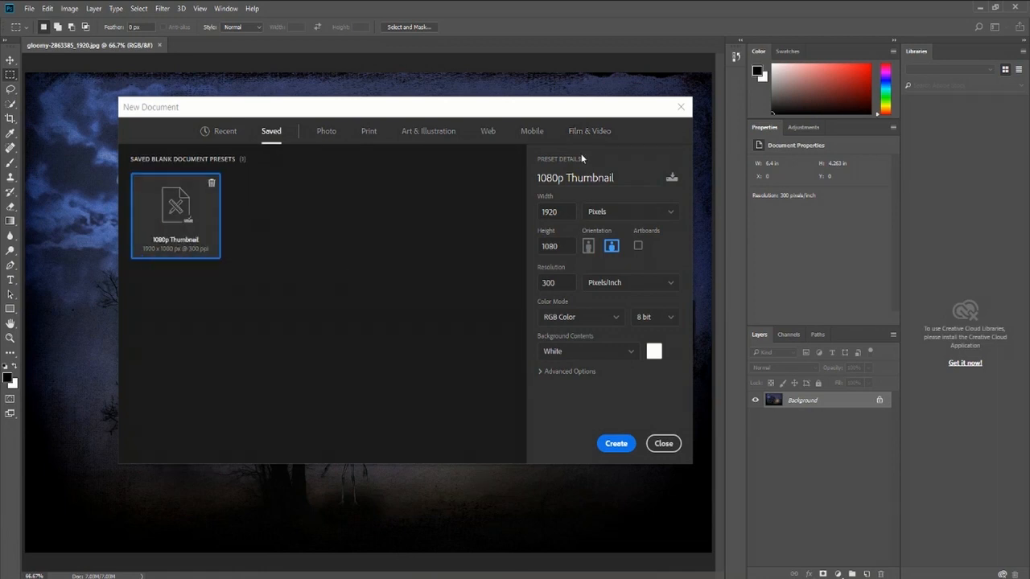
pyautogui.click(597, 135)
pyautogui.click(271, 131)
pyautogui.click(617, 444)
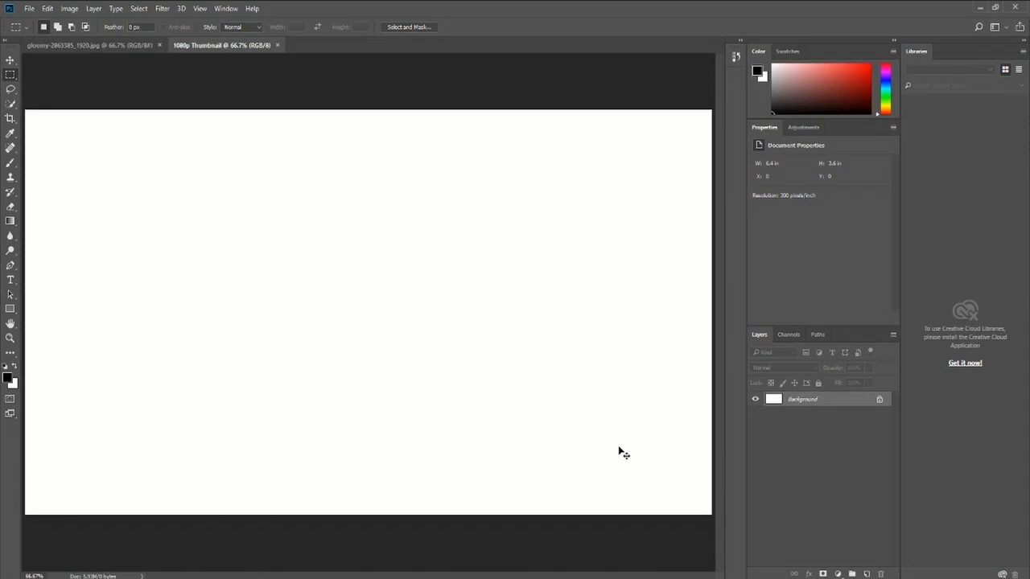
# - Start saving the blank document under a new file, keeping the Photoshop (*.PSD;*.PDD;*.PSDT) format
pyautogui.scroll(-2, 225, 199)
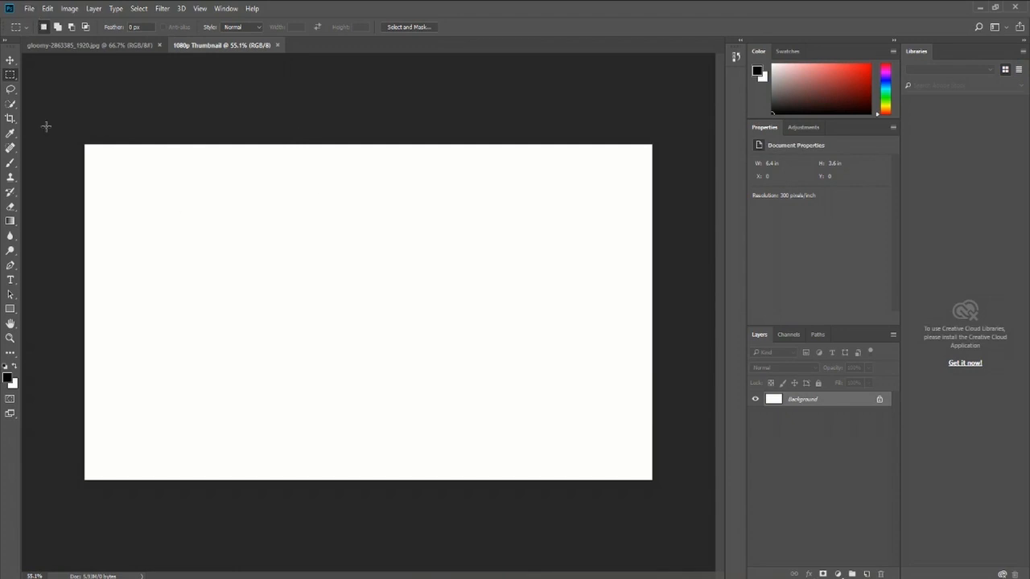
pyautogui.click(32, 10)
pyautogui.click(34, 165)
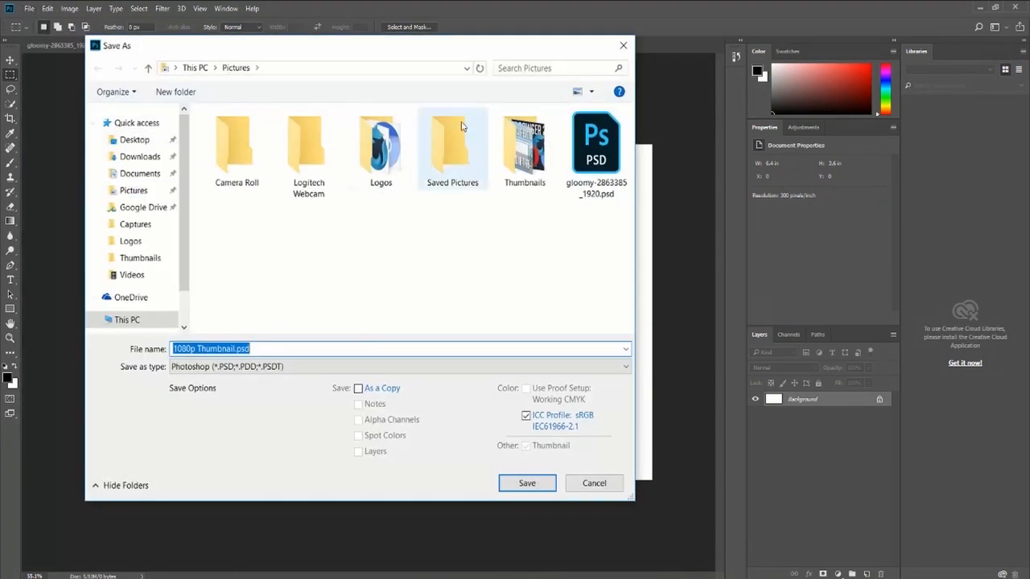
pyautogui.click(265, 350)
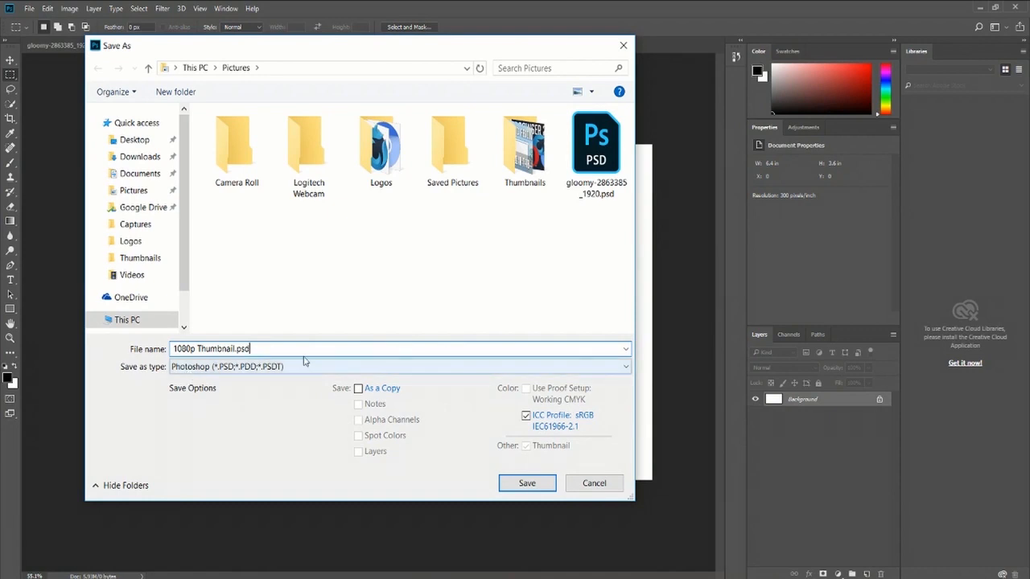
pyautogui.click(197, 368)
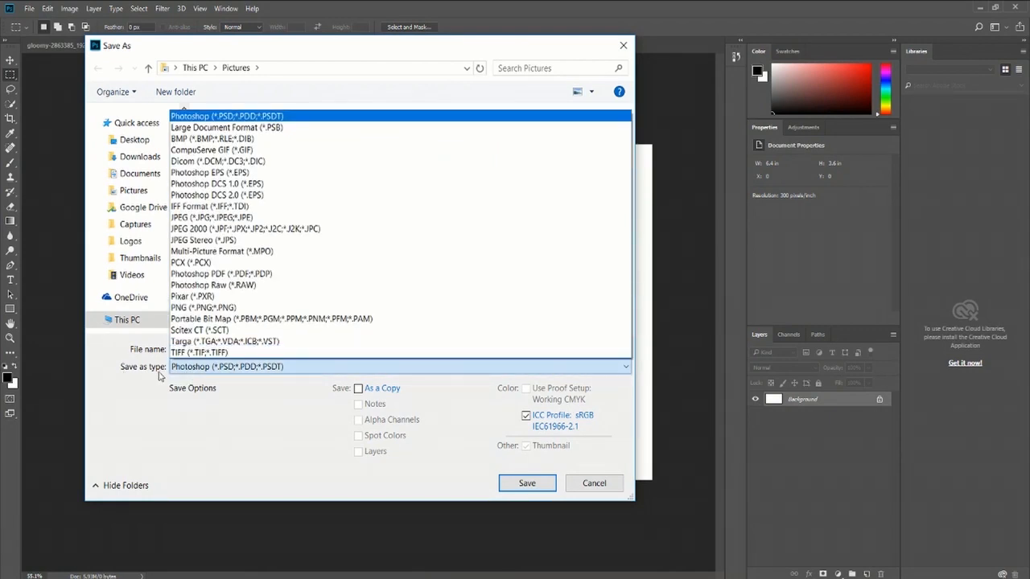
pyautogui.click(239, 369)
pyautogui.click(265, 368)
pyautogui.click(271, 117)
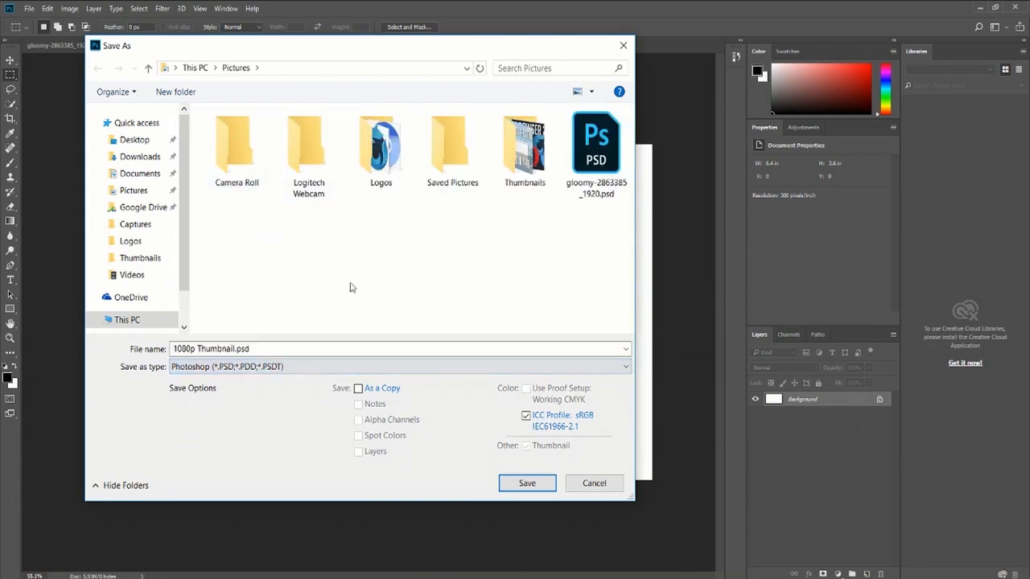
# - Name the file TestDocument.psd and save it in the Pictures folder
pyautogui.click(239, 349)
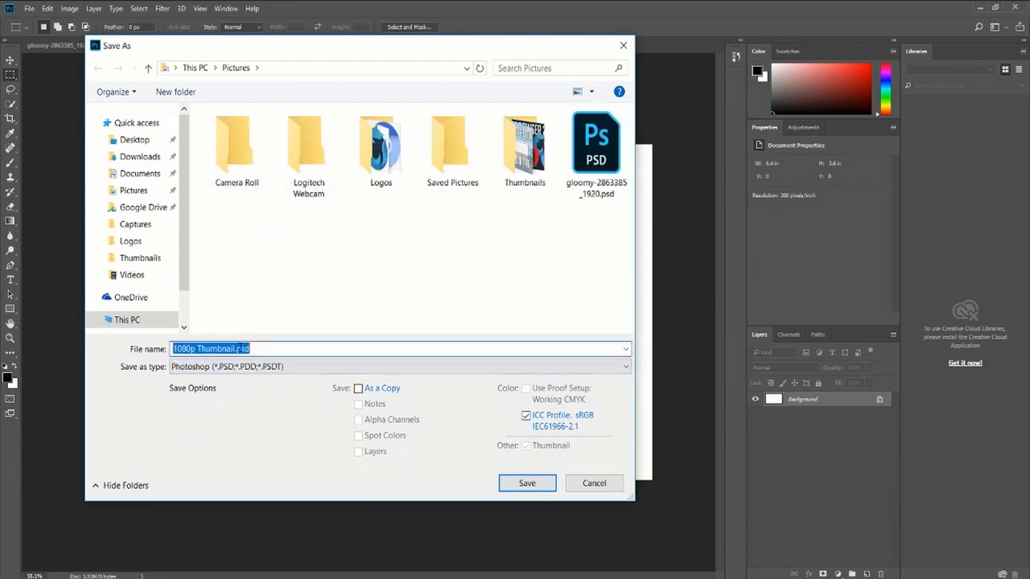
pyautogui.click(235, 349)
pyautogui.moveTo(235, 349); pyautogui.dragTo(153, 358)
pyautogui.press('BackSpace')
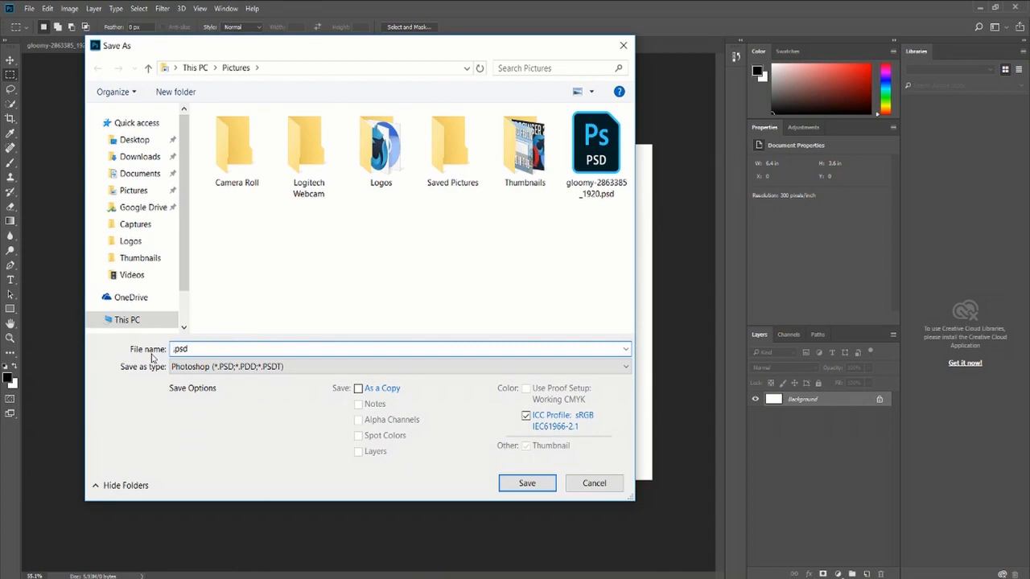
pyautogui.write('TestDocument')
pyautogui.click(527, 483)
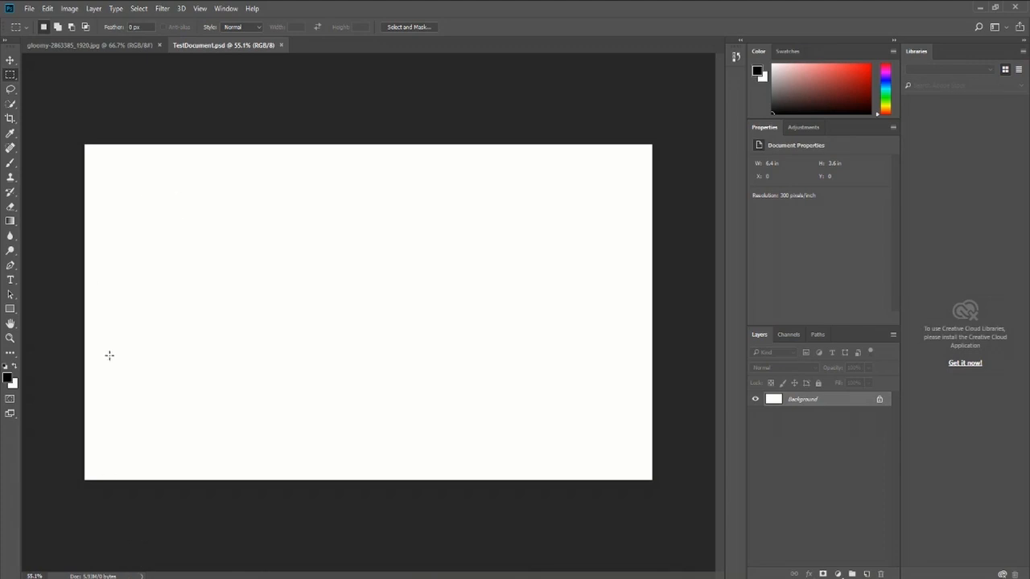
# - Switch to the Pictures folder in File Explorer and place books-1655783_1920.jpg into the TestDocument canvas
pyautogui.moveTo(117, 576)
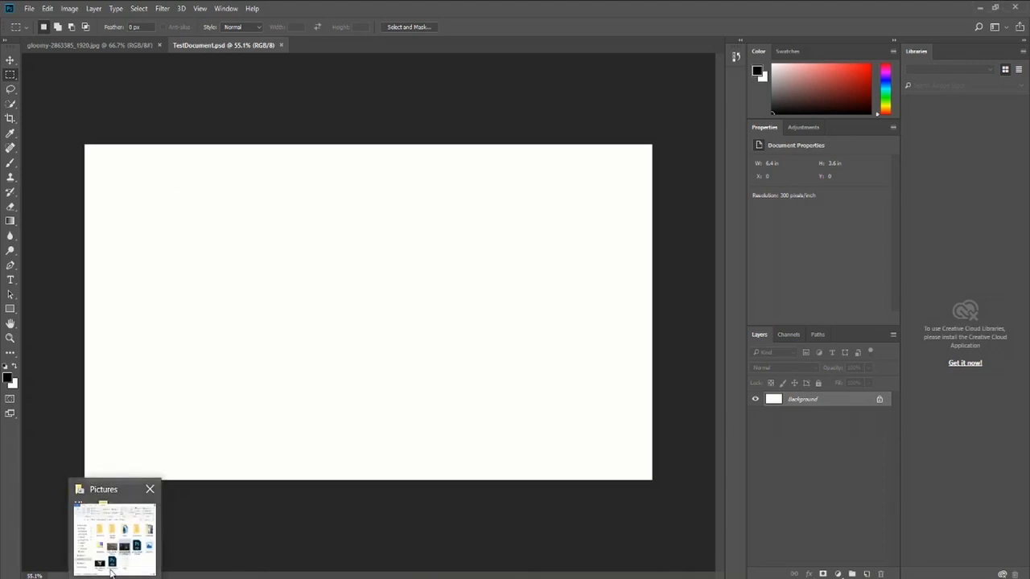
pyautogui.click(142, 512)
pyautogui.moveTo(668, 120); pyautogui.dragTo(750, 121)
pyautogui.click(852, 460)
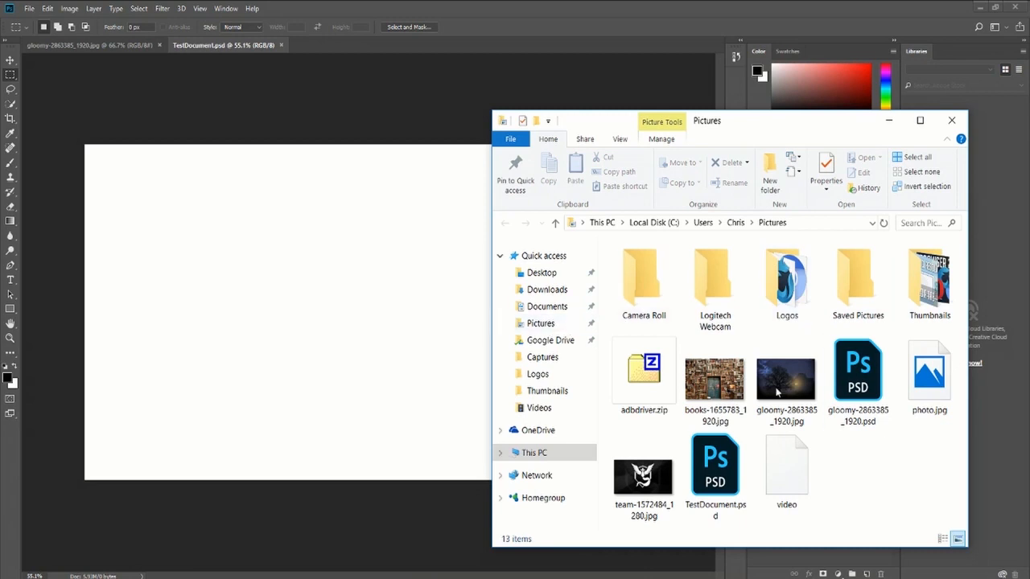
pyautogui.click(716, 386)
pyautogui.moveTo(714, 381); pyautogui.dragTo(308, 307)
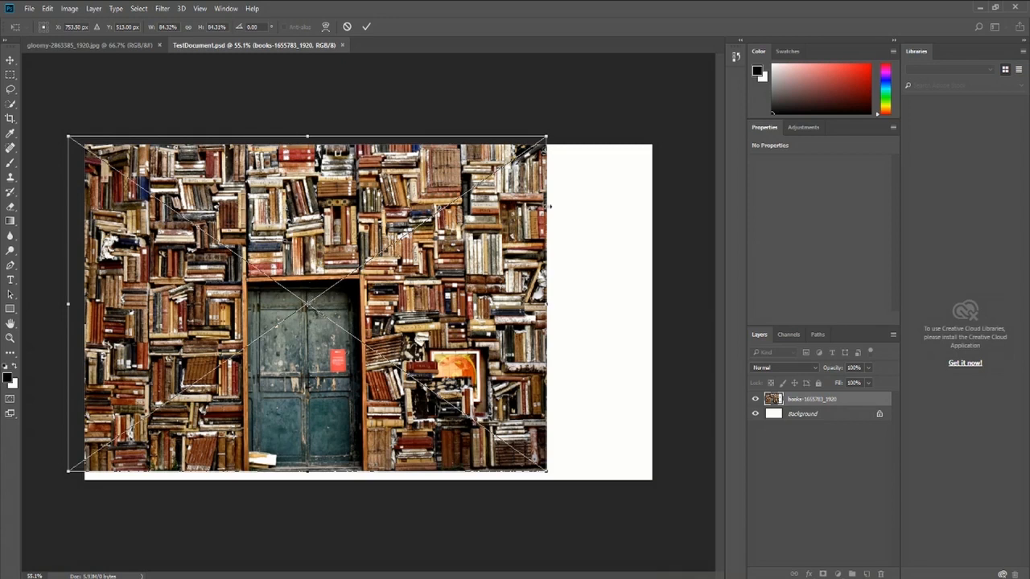
# - Move the placed books image so its left, top and bottom edges line up with the canvas edges
pyautogui.moveTo(314, 231); pyautogui.dragTo(316, 266)
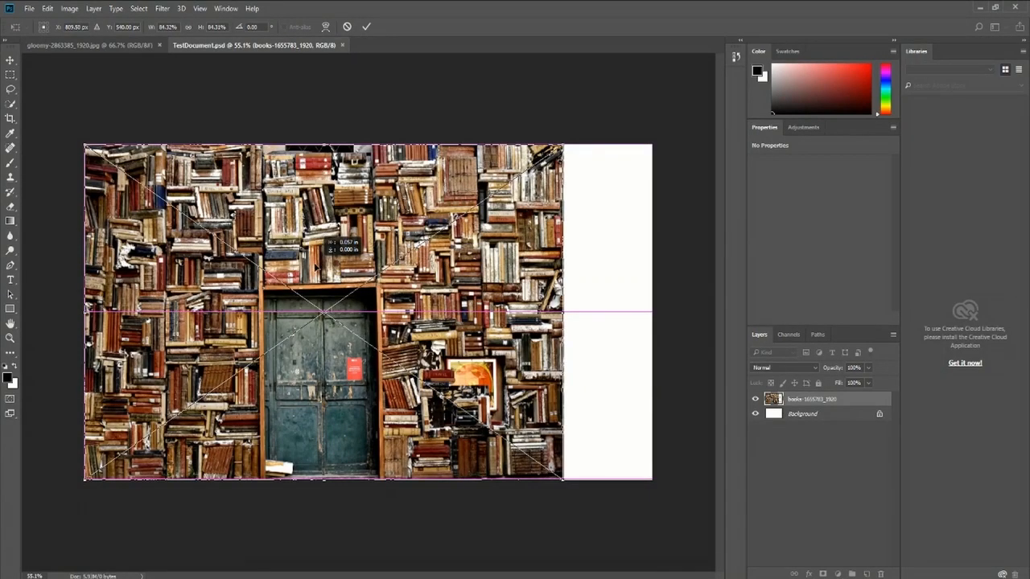
pyautogui.moveTo(322, 240); pyautogui.dragTo(375, 239)
pyautogui.moveTo(394, 258); pyautogui.dragTo(318, 258)
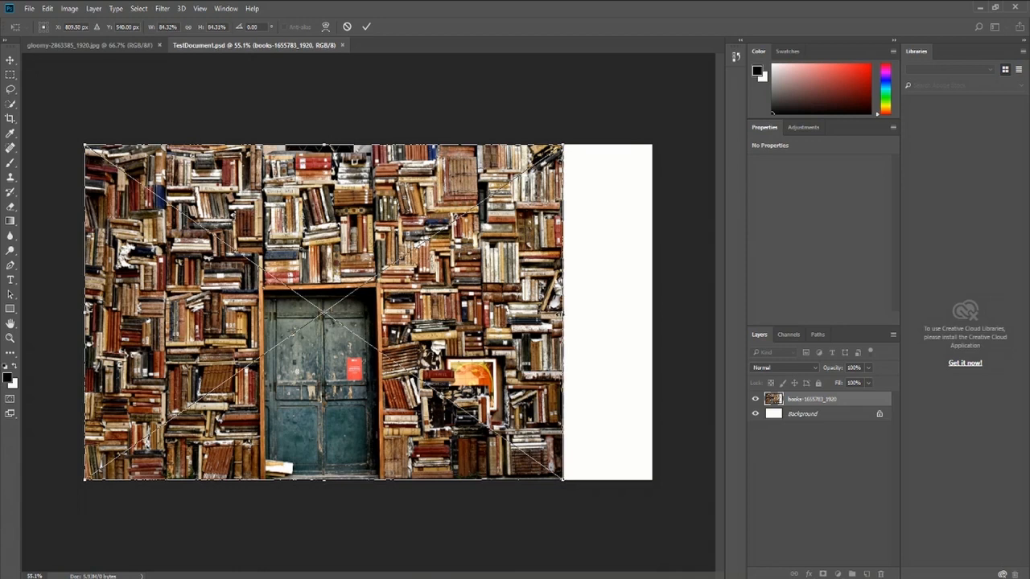
# - Try stretching the books image horizontally to the canvas's right edge, and squeeze it back to about its original proportions
pyautogui.moveTo(563, 312); pyautogui.dragTo(653, 310)
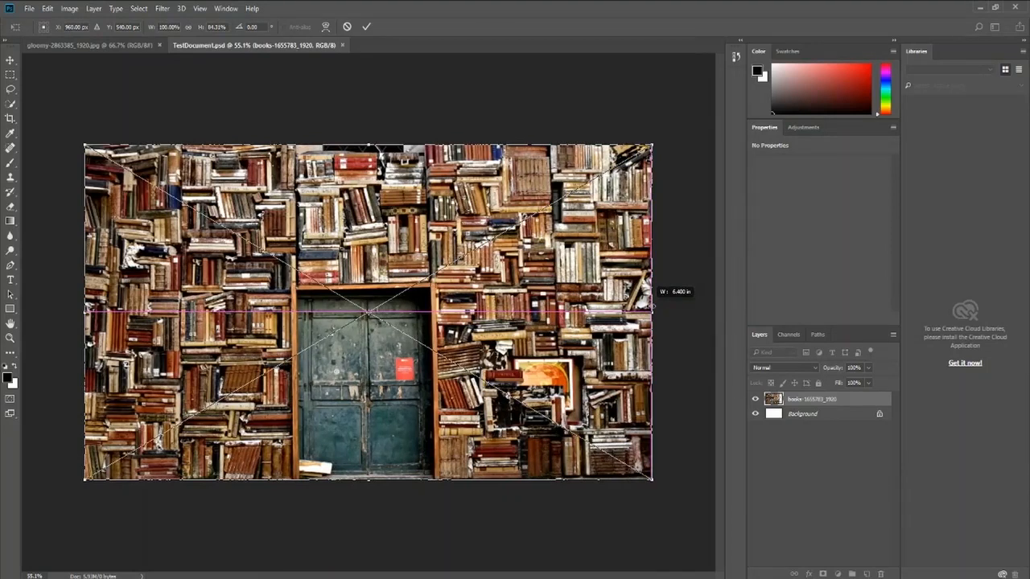
pyautogui.moveTo(653, 307); pyautogui.dragTo(564, 307)
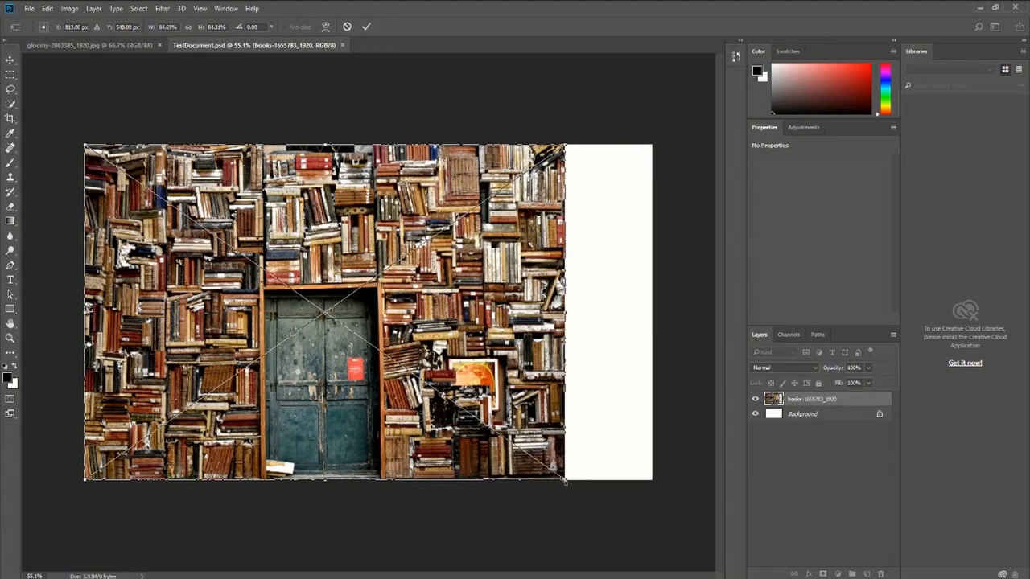
# - Scale the books image proportionally to about 100% so it spans the canvas width, and center it vertically
pyautogui.moveTo(564, 481); pyautogui.dragTo(680, 500)
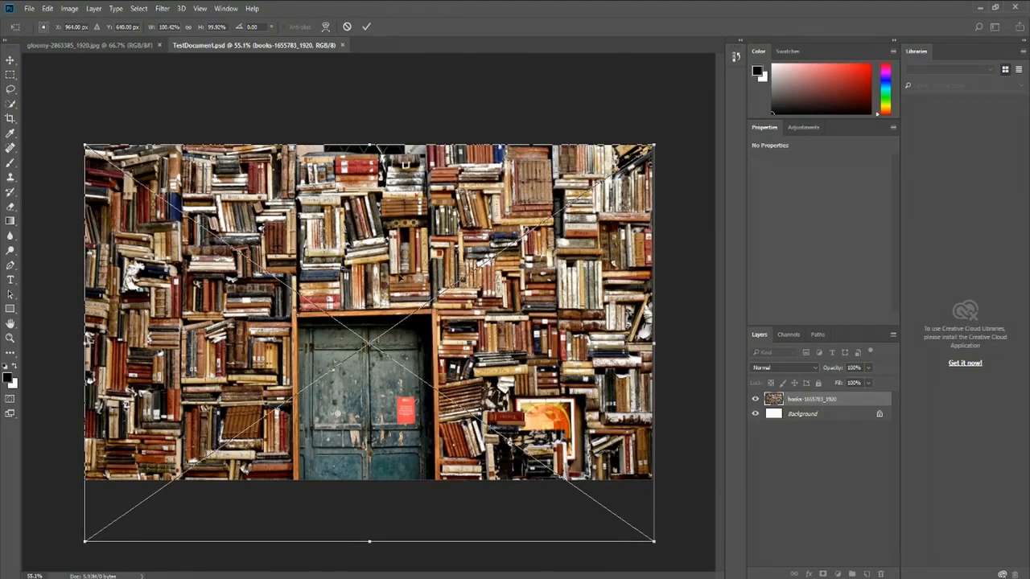
pyautogui.moveTo(385, 315); pyautogui.dragTo(386, 287)
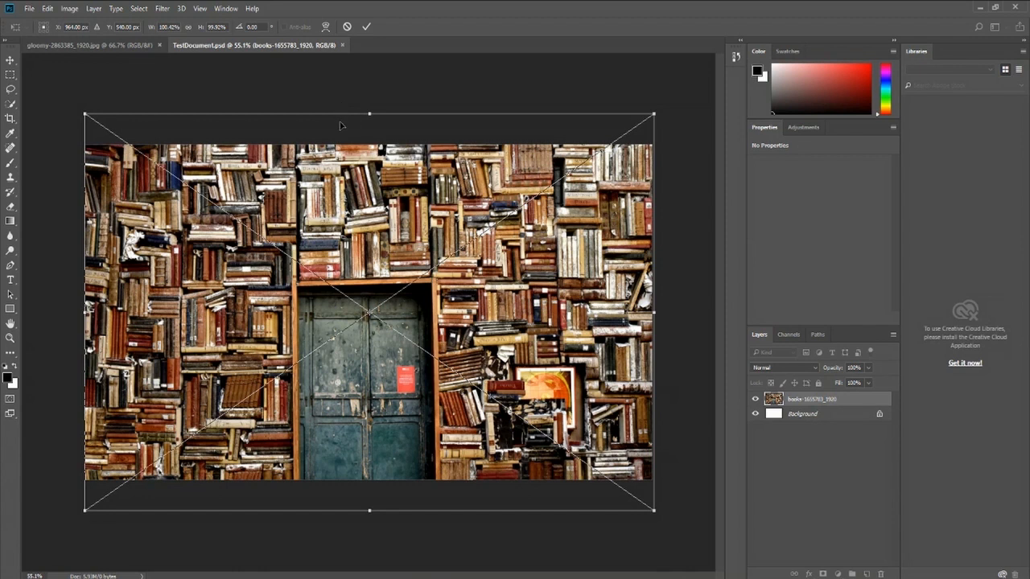
pyautogui.click(29, 8)
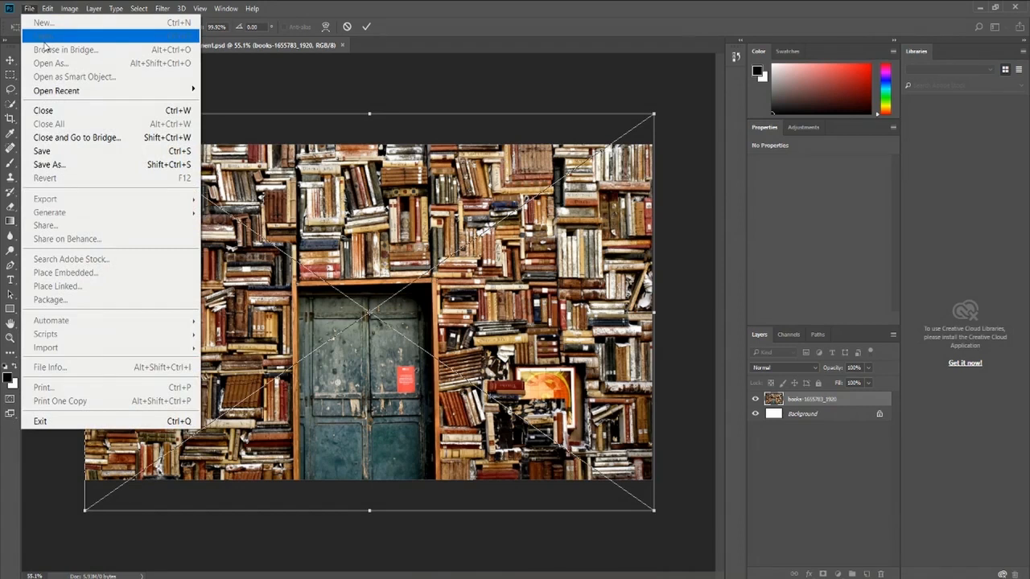
pyautogui.click(29, 9)
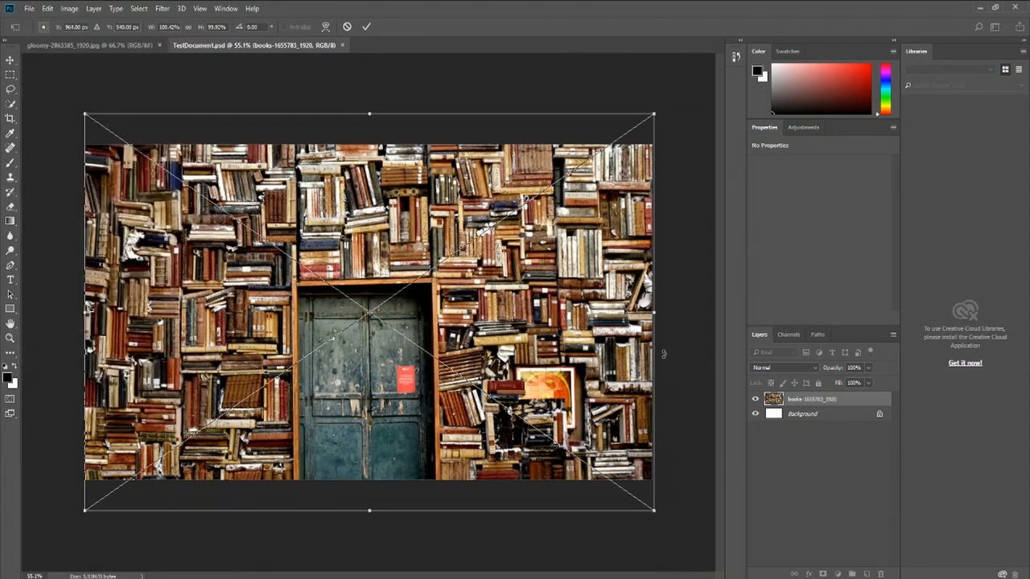
# - Move the books image up until its bottom edge meets the canvas's bottom edge, and commit the placement
pyautogui.moveTo(390, 243); pyautogui.dragTo(390, 211)
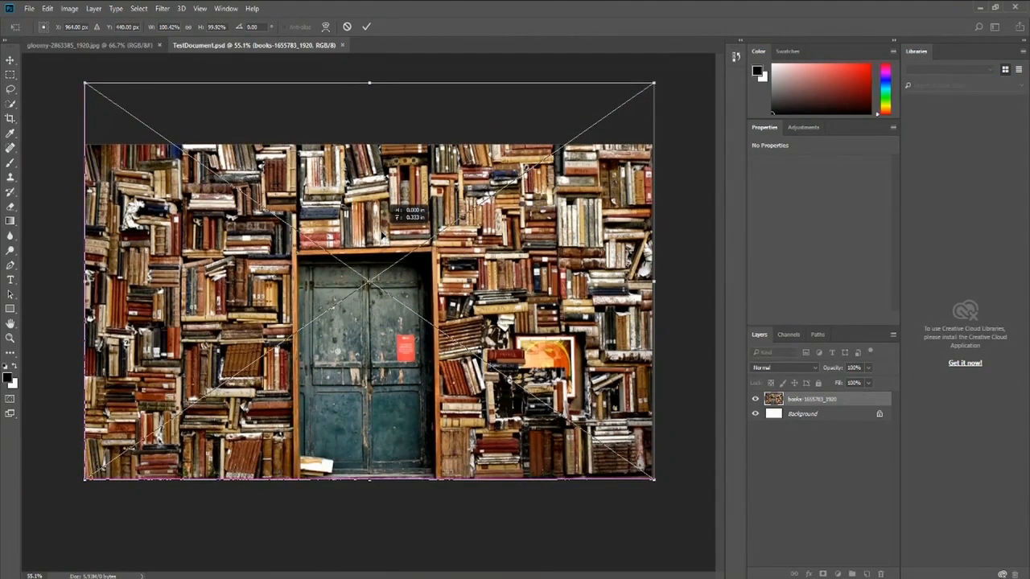
pyautogui.moveTo(382, 232); pyautogui.dragTo(383, 233)
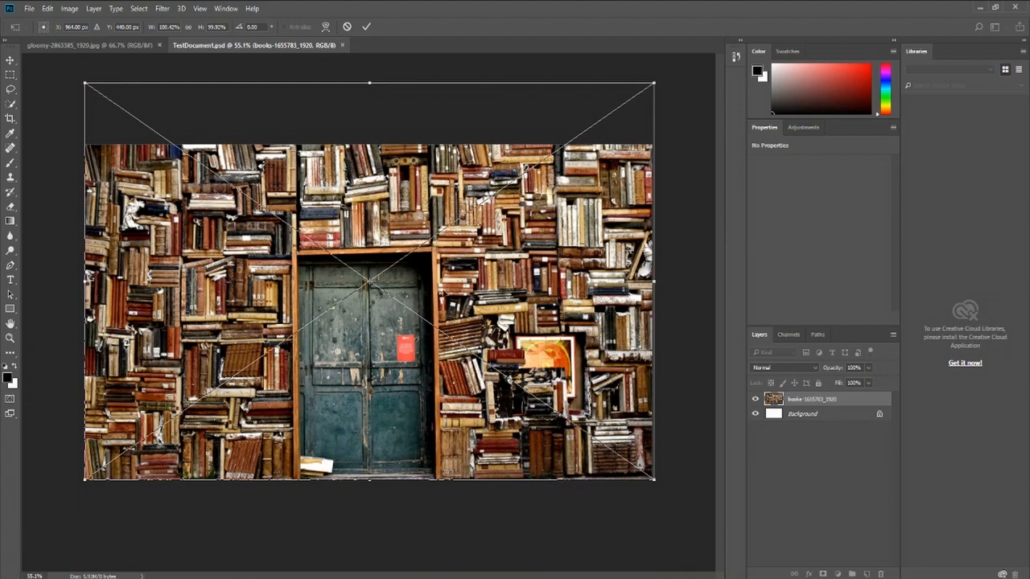
pyautogui.click(366, 27)
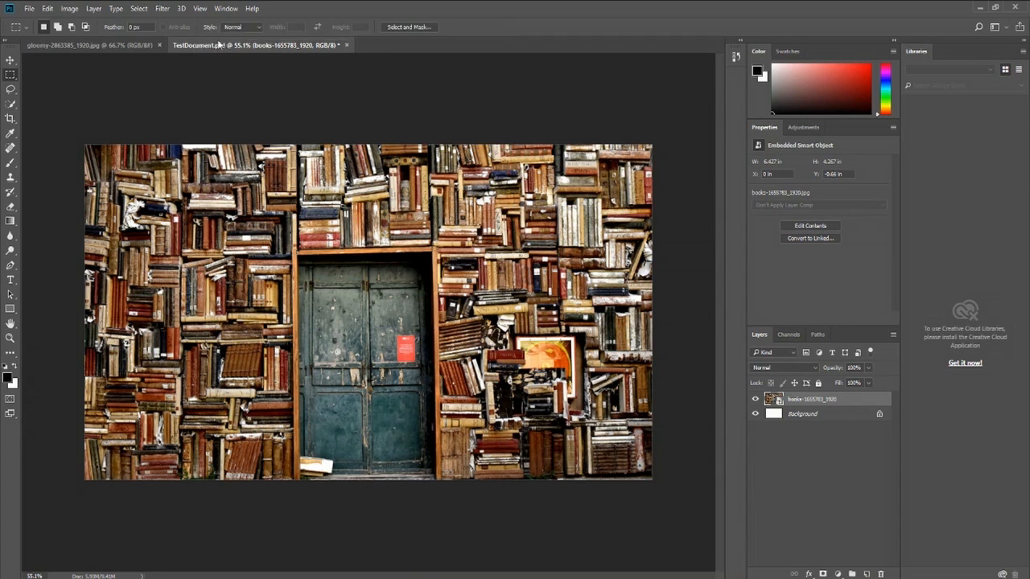
# - Save the changes to TestDocument.psd with Maximize Compatibility enabled
pyautogui.click(29, 8)
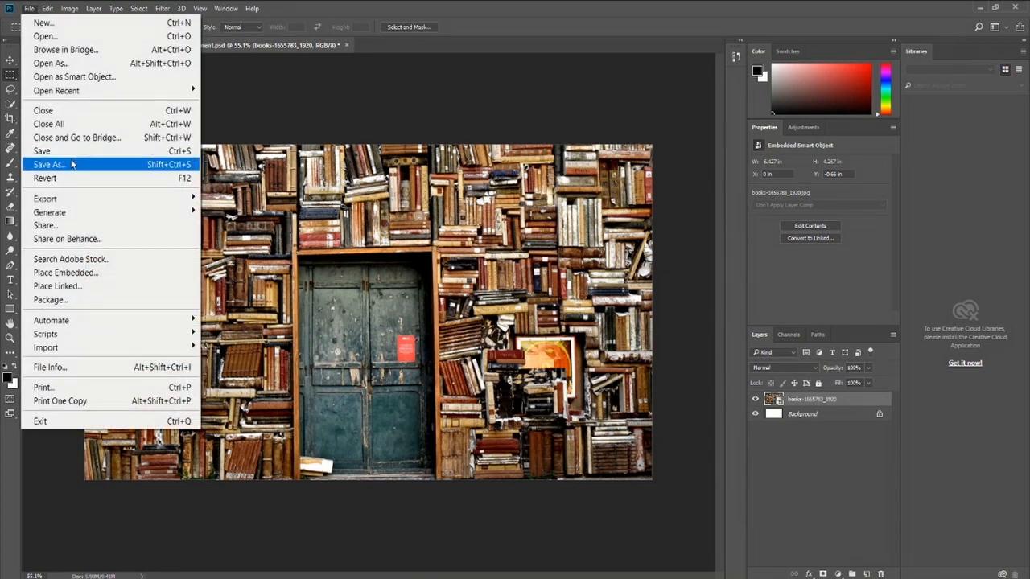
pyautogui.click(29, 8)
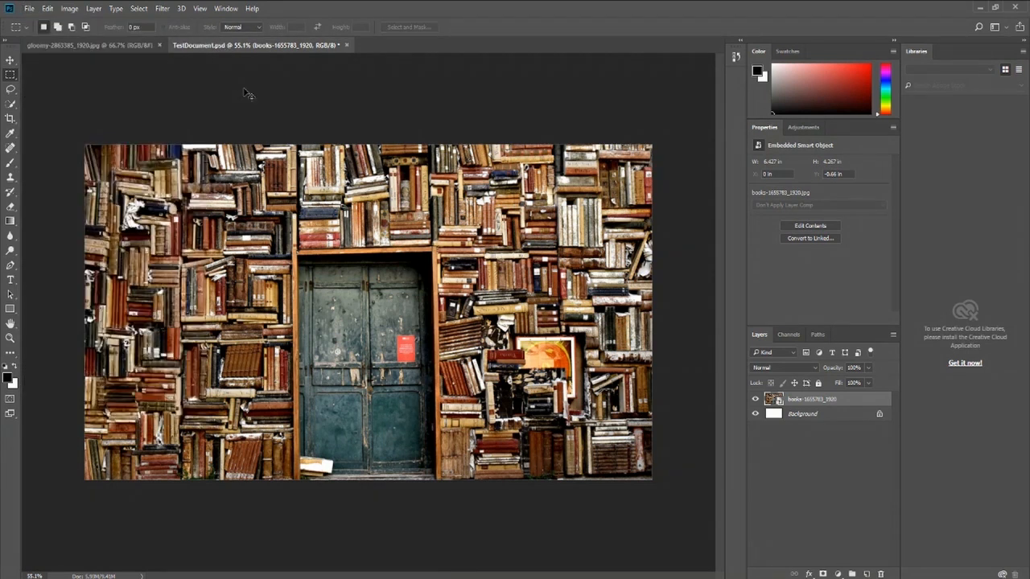
pyautogui.hotkey('ctrl', 's')
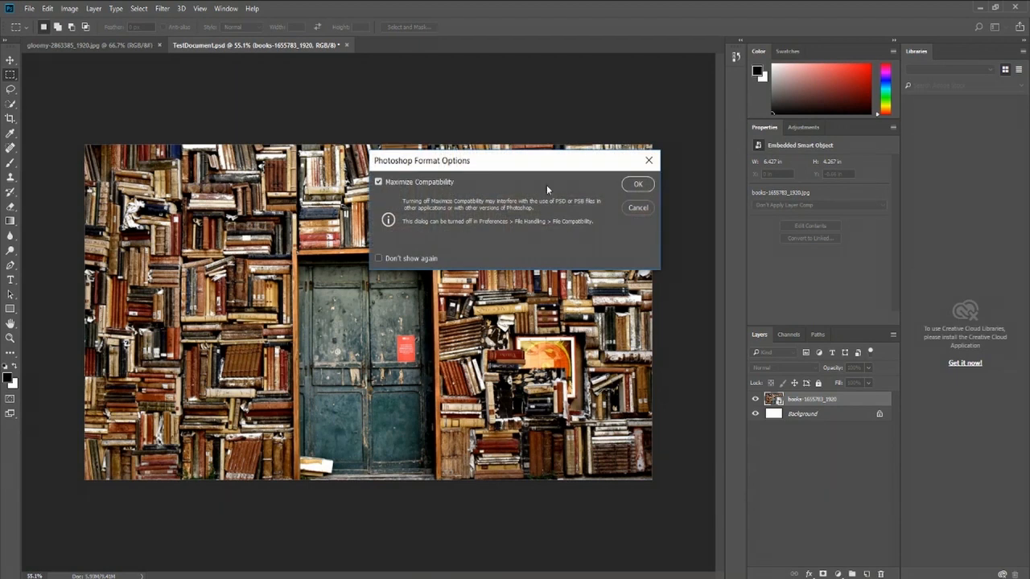
pyautogui.click(636, 185)
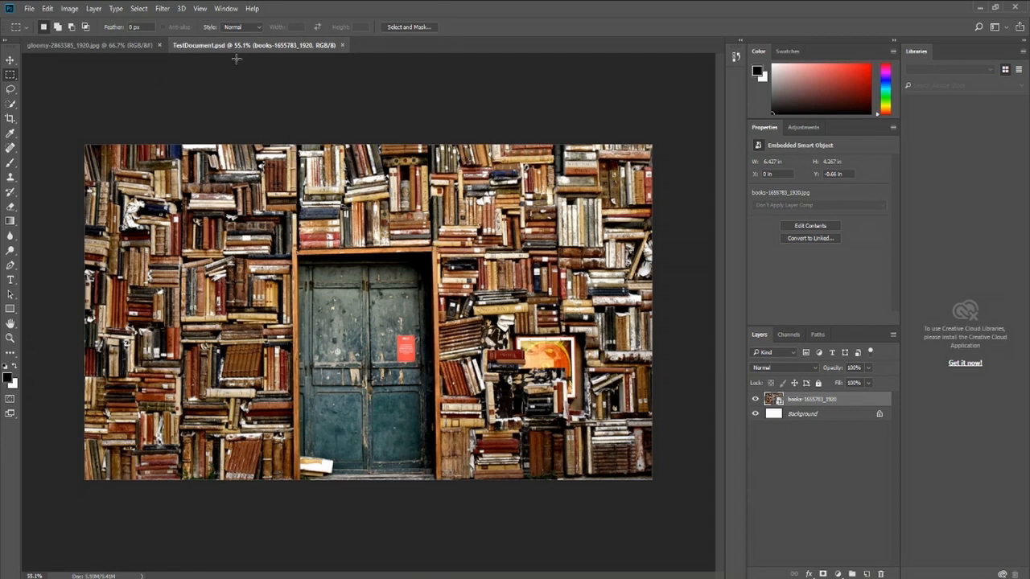
# - Open books-1655783_1920.jpg from the Pictures folder as its own document
pyautogui.click(30, 9)
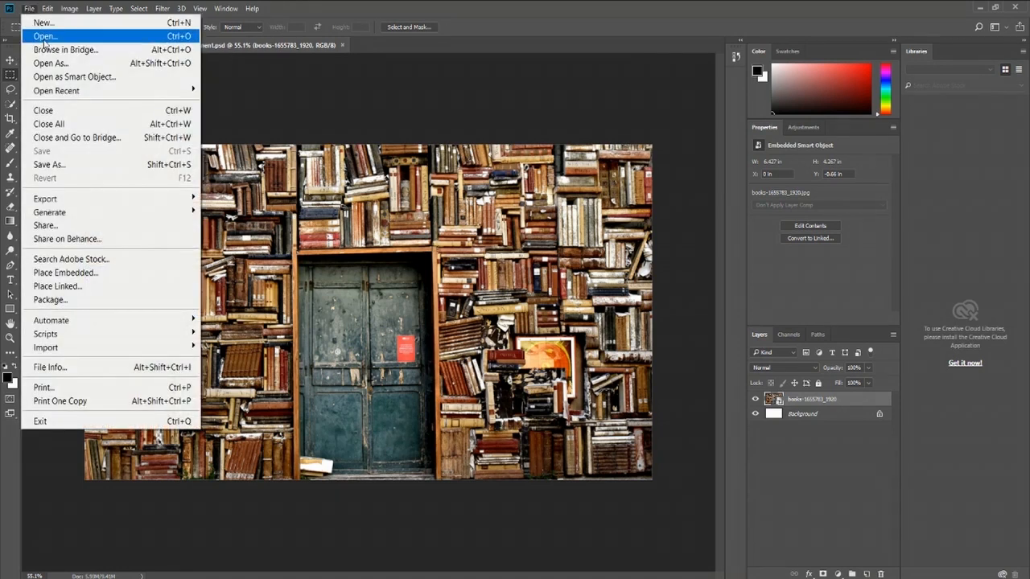
pyautogui.click(45, 37)
pyautogui.scroll(-1, 506, 310)
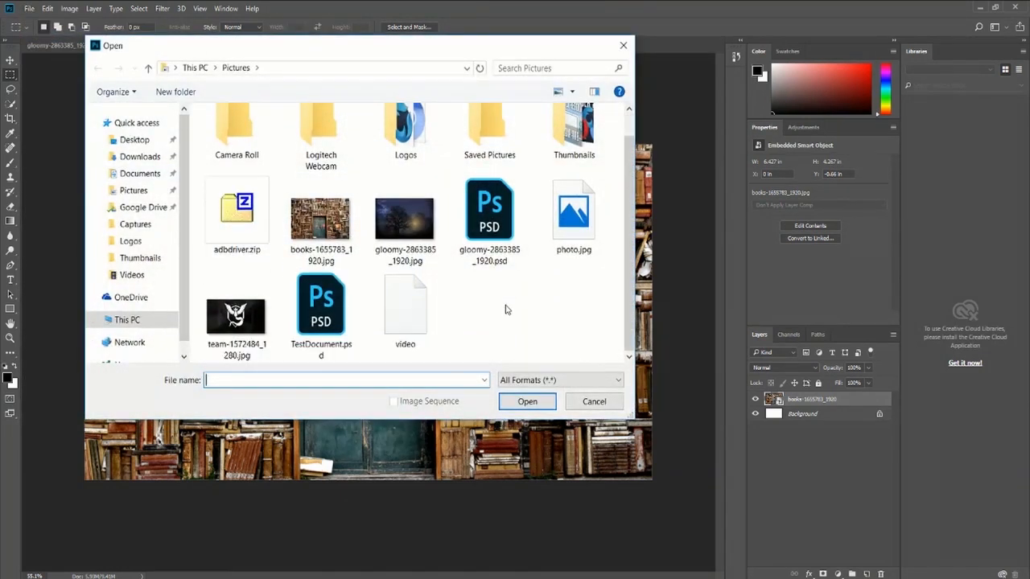
pyautogui.doubleClick(321, 219)
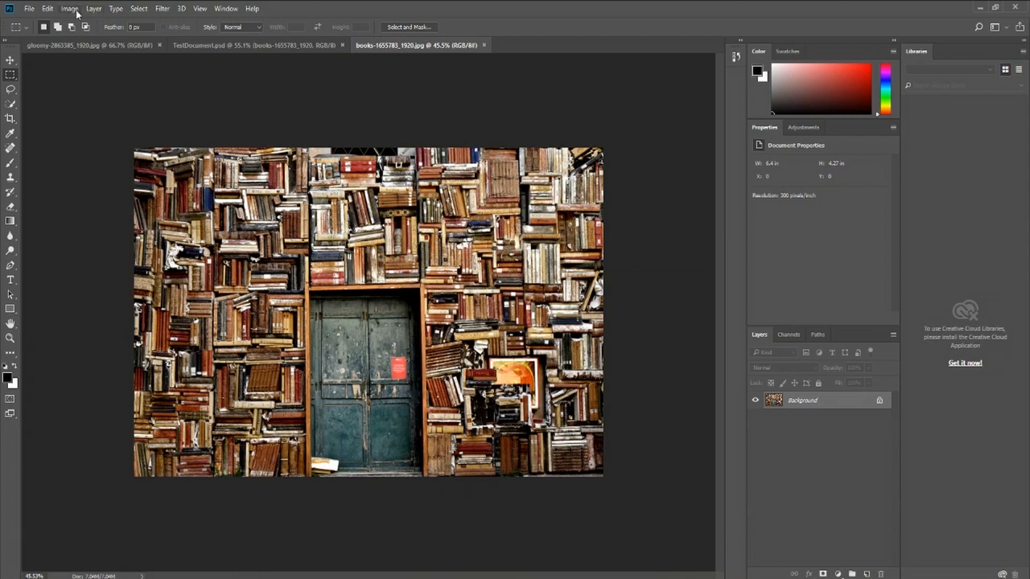
# - Check the canvas size of the books image with its dimensions shown in pixels
pyautogui.click(70, 9)
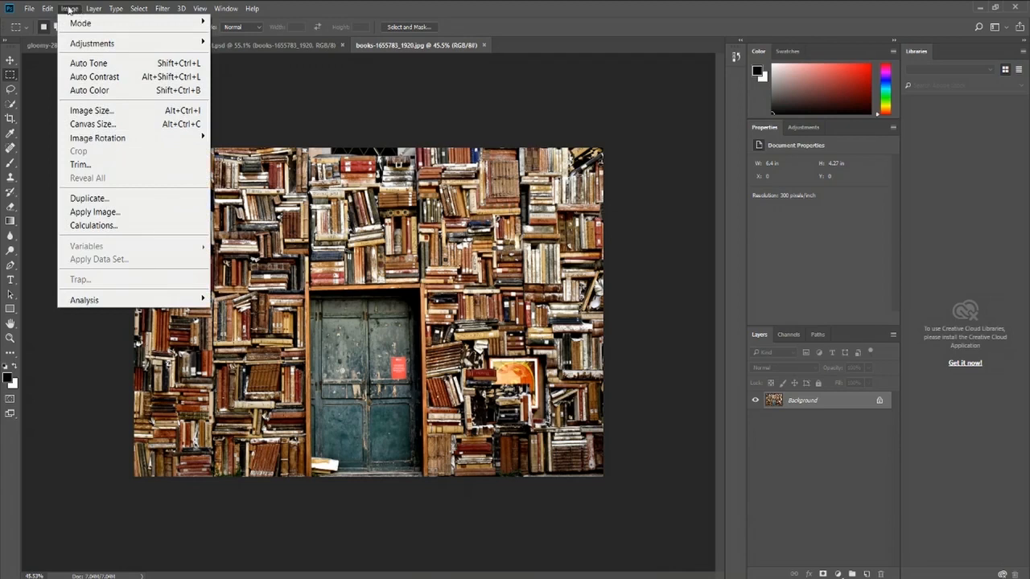
pyautogui.click(93, 124)
pyautogui.click(553, 209)
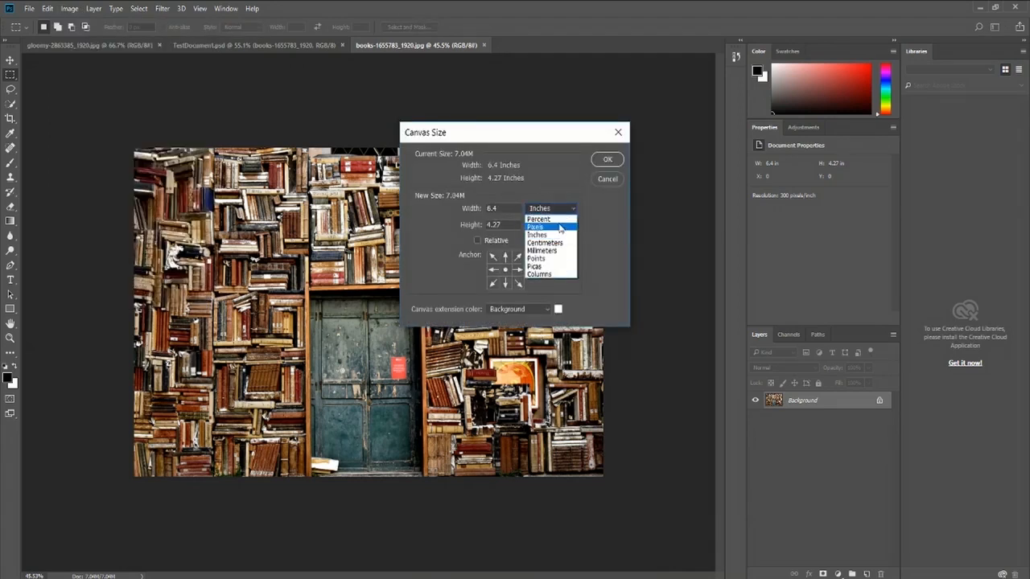
pyautogui.click(559, 223)
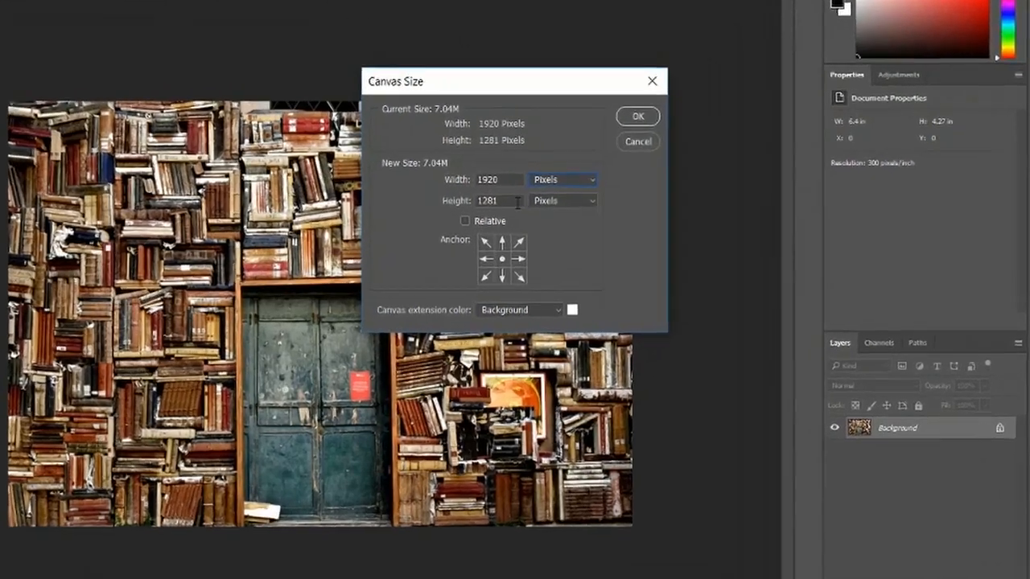
pyautogui.moveTo(513, 226); pyautogui.dragTo(456, 205)
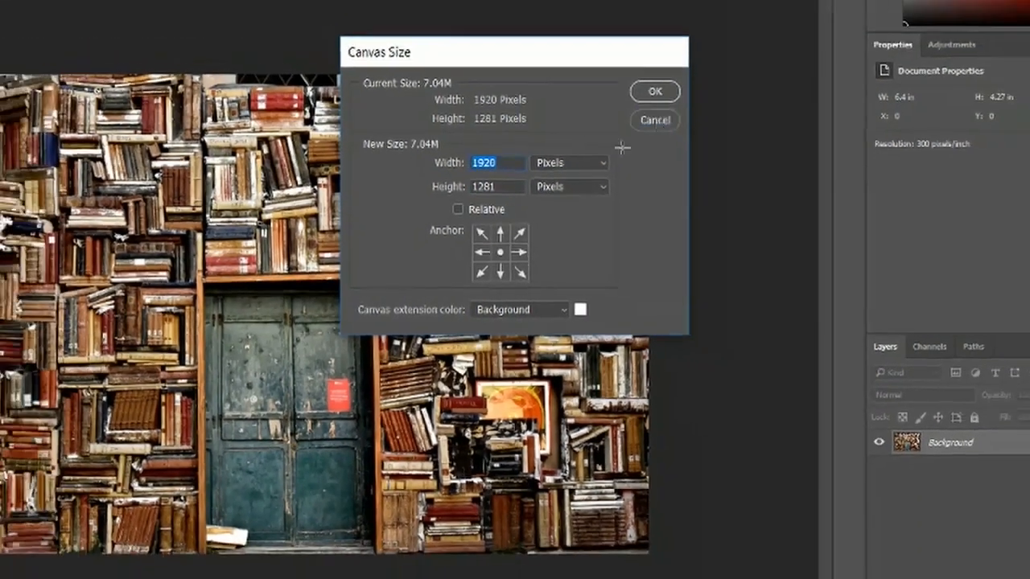
pyautogui.click(676, 94)
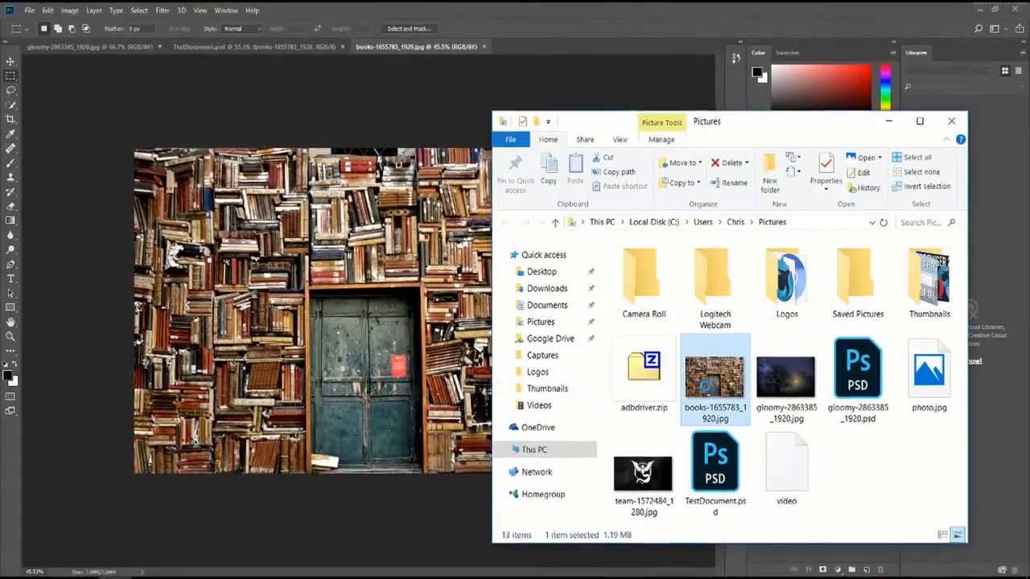
# - Inspect the detailed properties of books-1655783_1920.jpg in File Explorer to read its image dimensions
pyautogui.rightClick(708, 378)
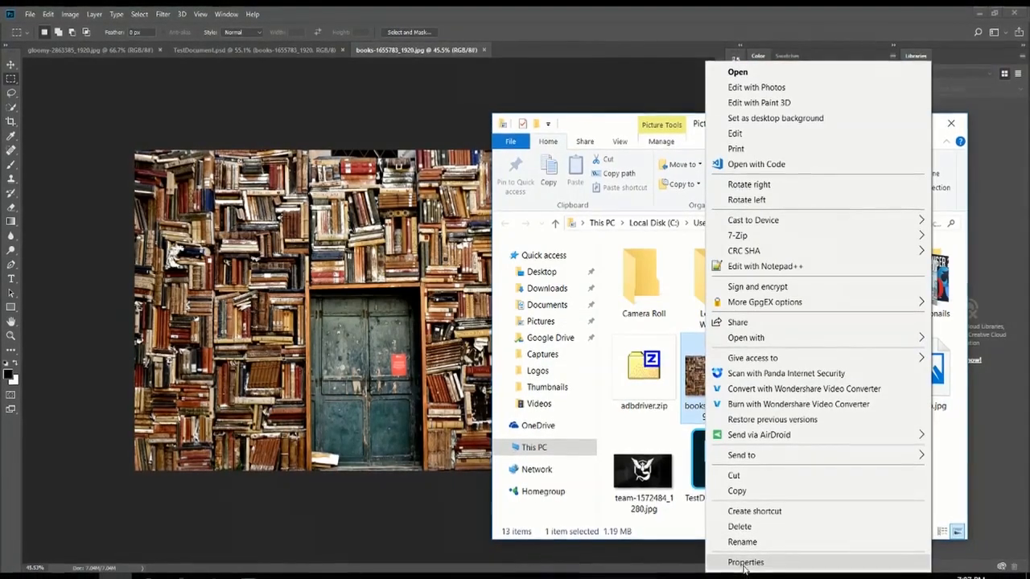
pyautogui.click(743, 561)
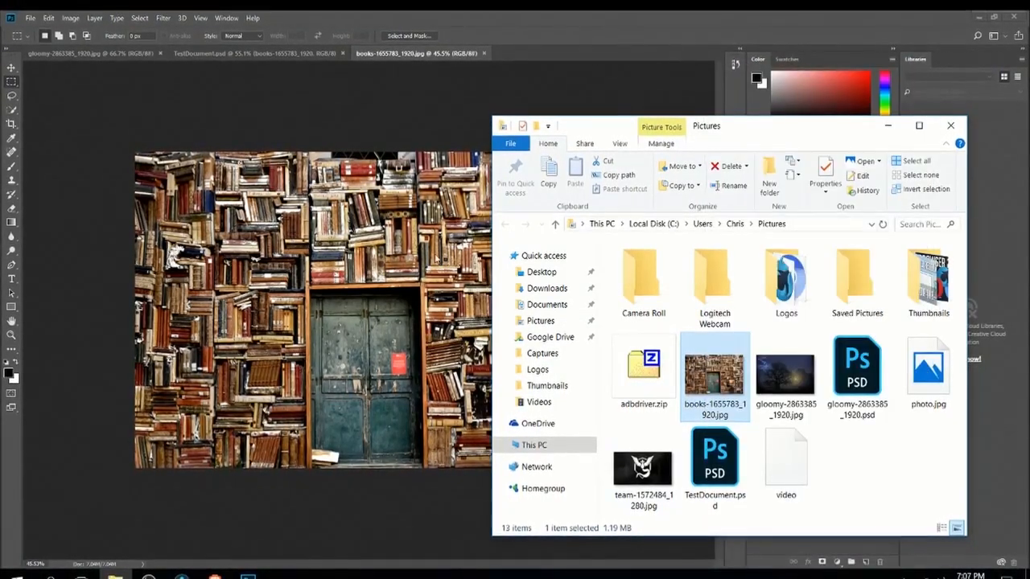
pyautogui.click(801, 256)
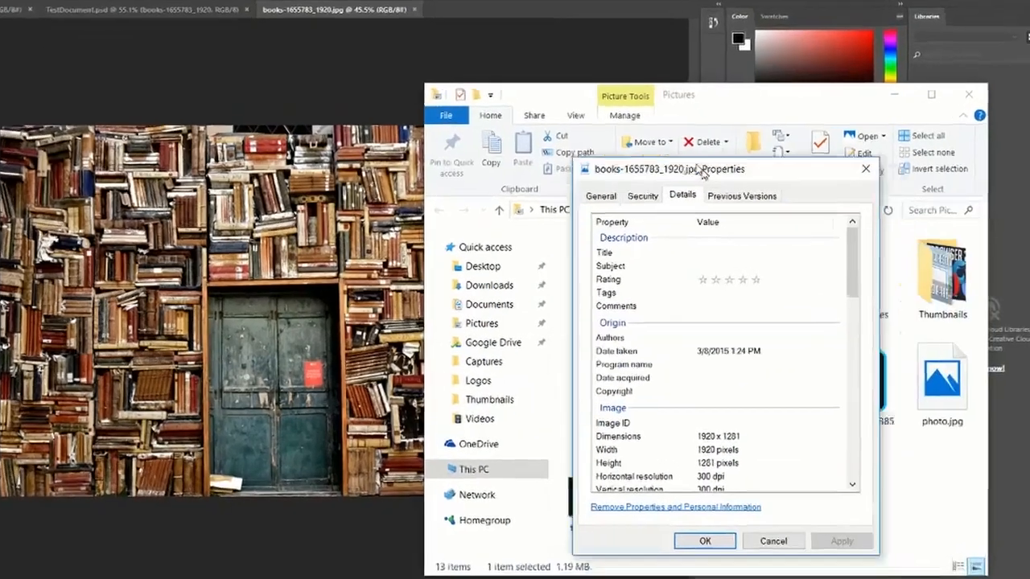
pyautogui.scroll(-2, 881, 463)
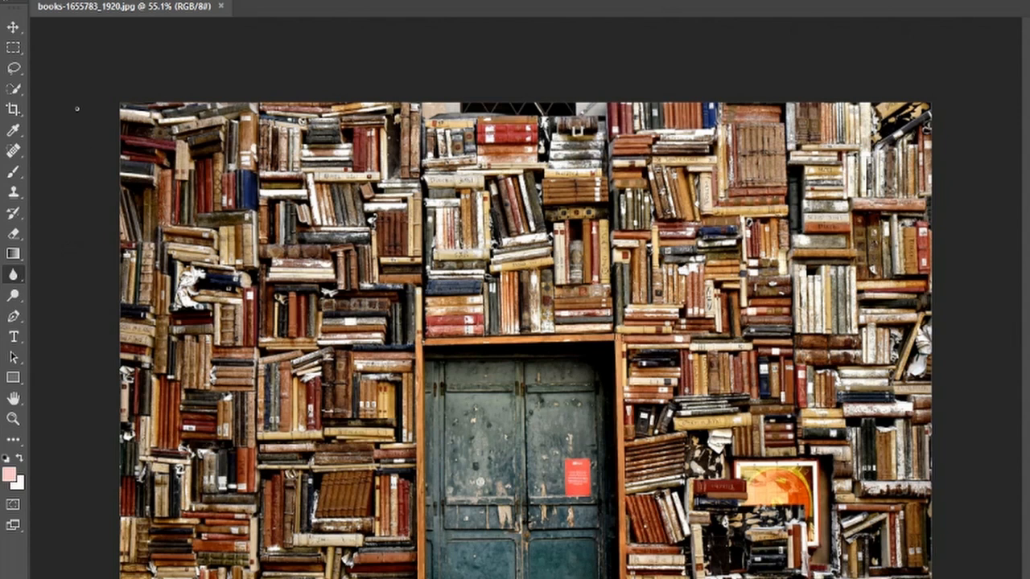
# - Examine the tool variants grouped with the marquee, quick selection, crop, eyedropper, healing, blur, eraser and brush tools
pyautogui.click(23, 50)
pyautogui.rightClick(24, 50)
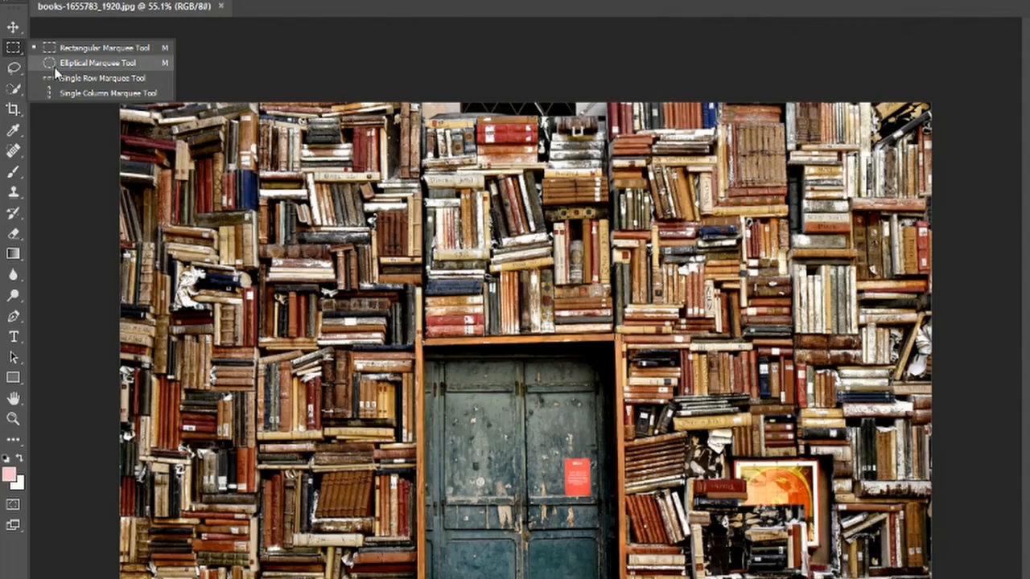
pyautogui.click(65, 194)
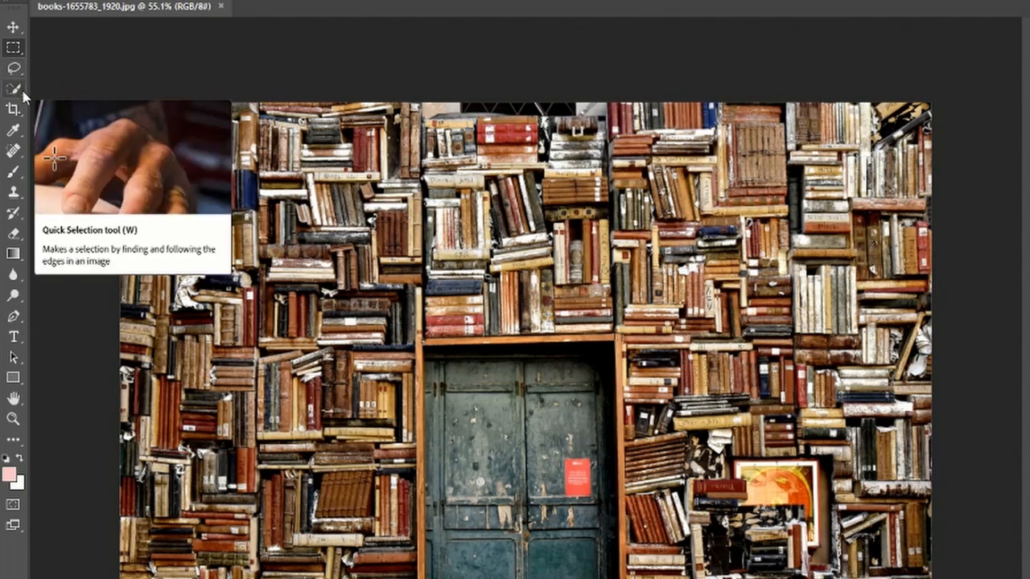
pyautogui.rightClick(22, 87)
pyautogui.rightClick(23, 116)
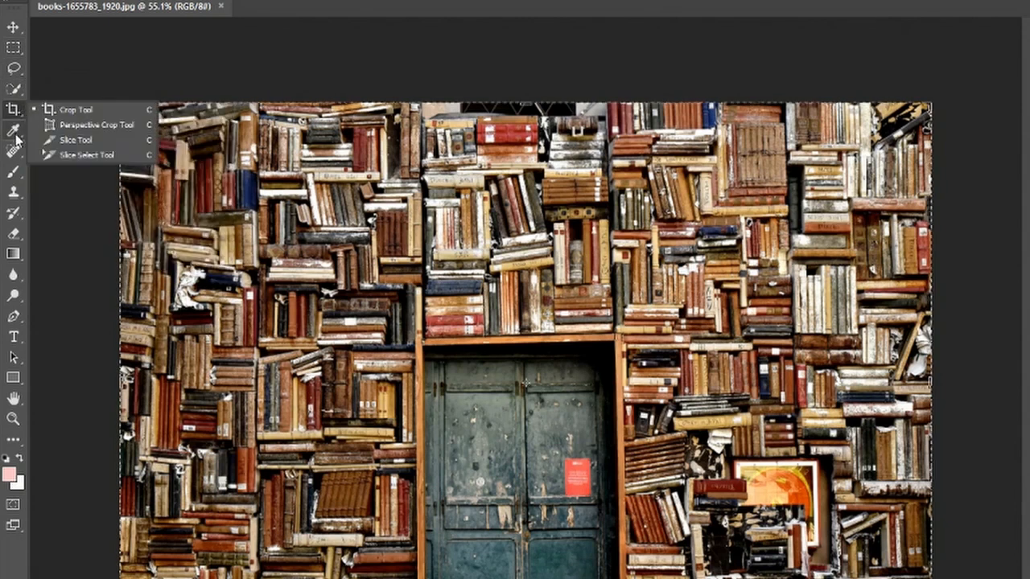
pyautogui.rightClick(22, 132)
pyautogui.rightClick(22, 155)
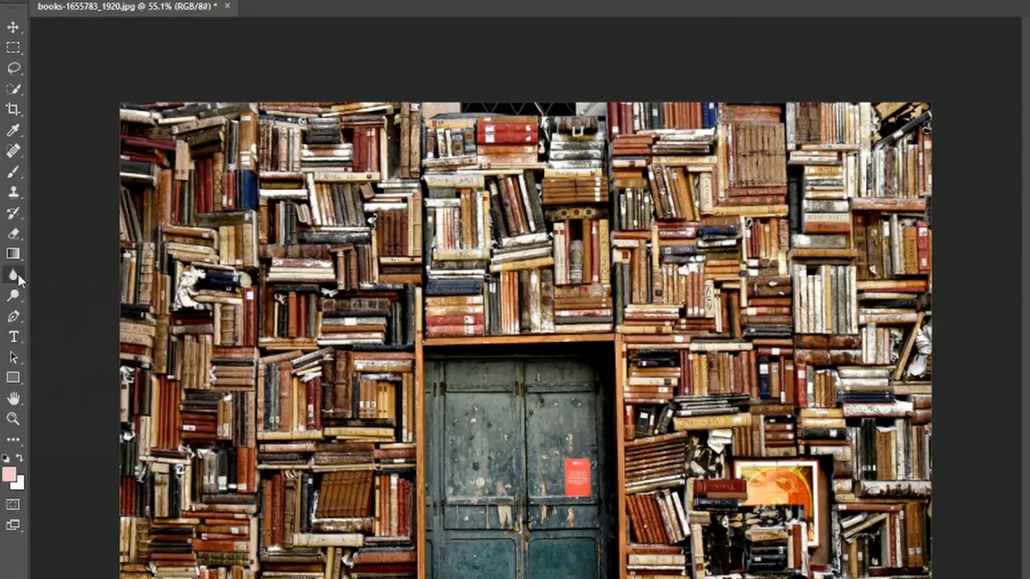
pyautogui.rightClick(22, 273)
pyautogui.rightClick(21, 237)
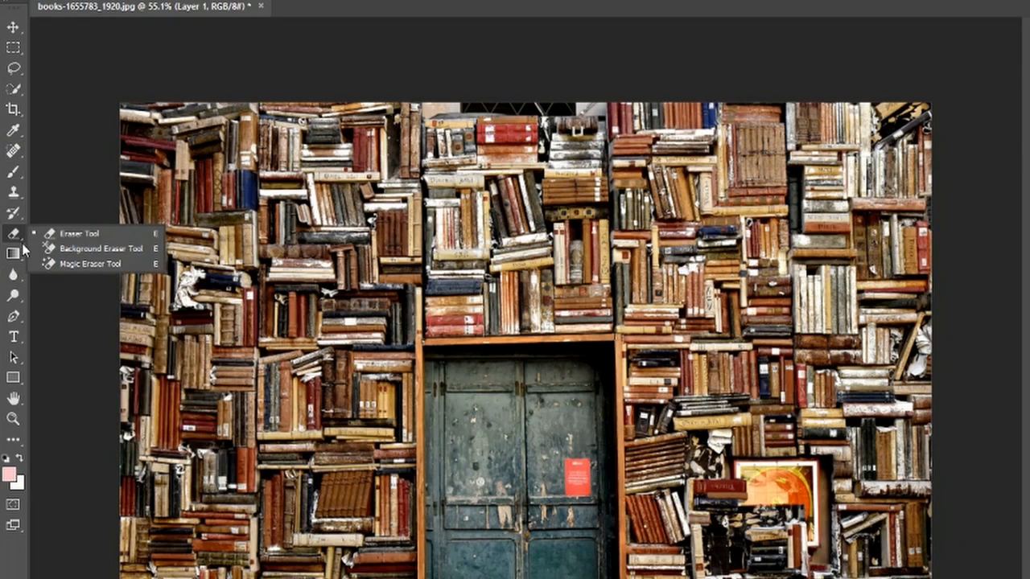
pyautogui.rightClick(15, 171)
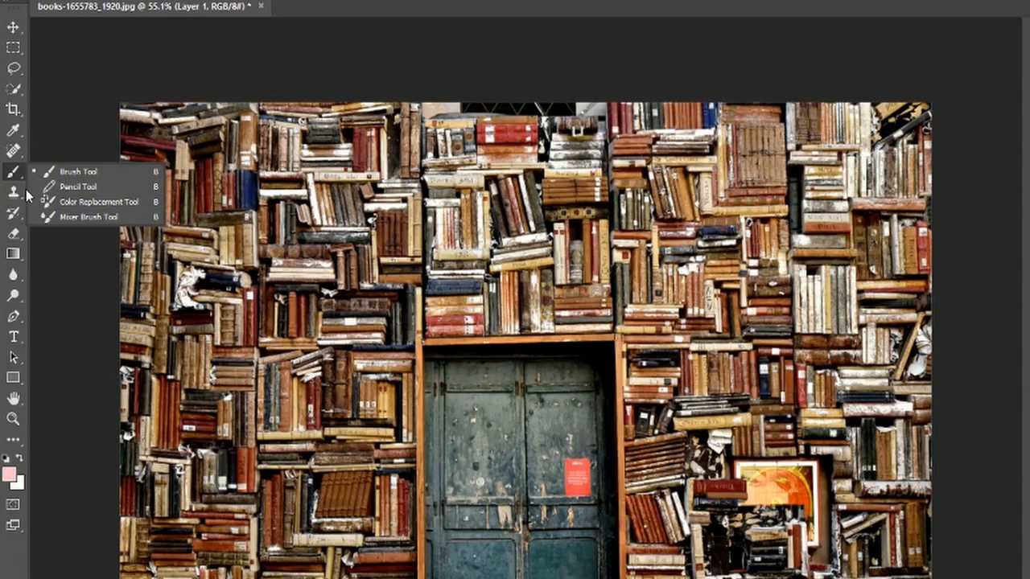
pyautogui.click(48, 136)
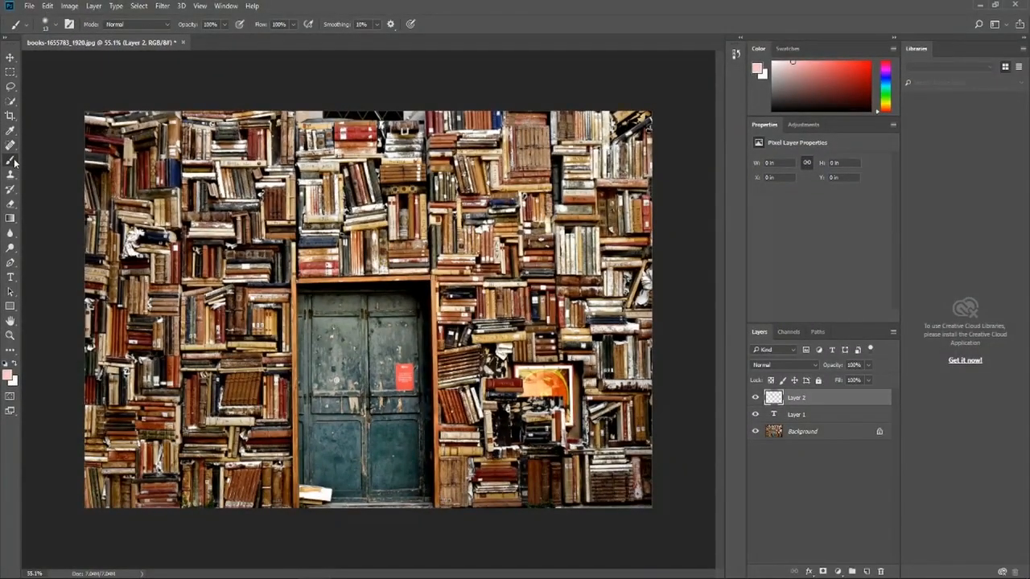
# - Set the soft brush size to 42 px and paint a long looping pink stroke above the door on Layer 2
pyautogui.click(54, 25)
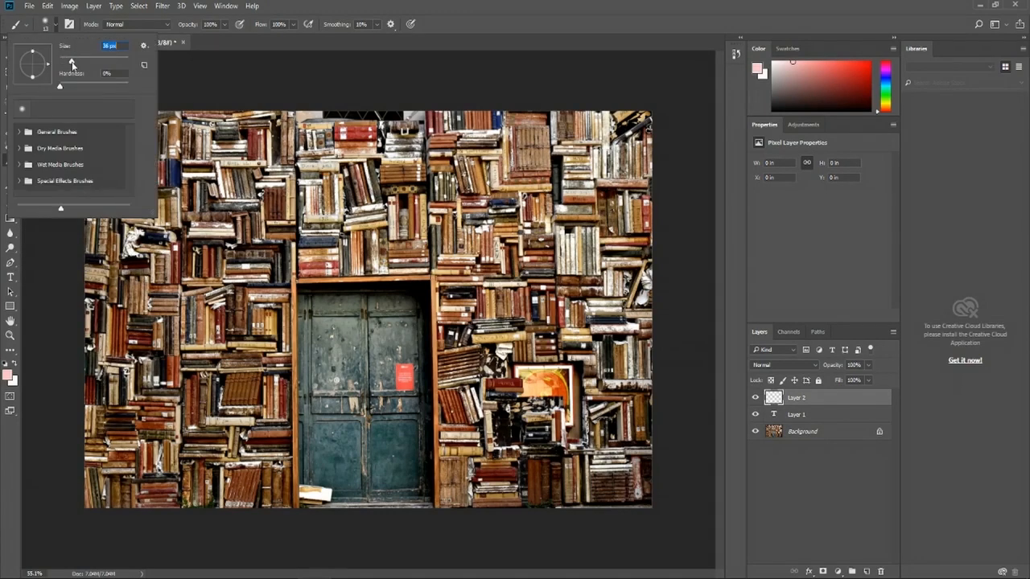
pyautogui.click(218, 74)
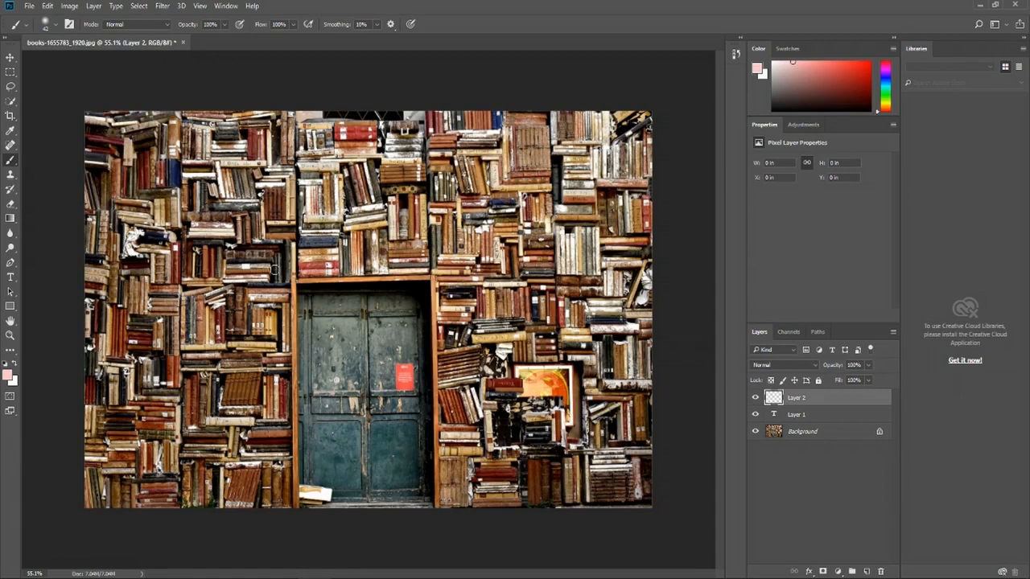
pyautogui.moveTo(251, 296)
pyautogui.mouseDown()
pyautogui.moveTo(299, 229)
pyautogui.moveTo(400, 231)
pyautogui.moveTo(469, 272)
pyautogui.moveTo(519, 336)
pyautogui.moveTo(564, 322)
pyautogui.moveTo(551, 234)
pyautogui.moveTo(493, 191)
pyautogui.moveTo(261, 151)
pyautogui.moveTo(201, 169)
pyautogui.moveTo(174, 194)
pyautogui.mouseUp()
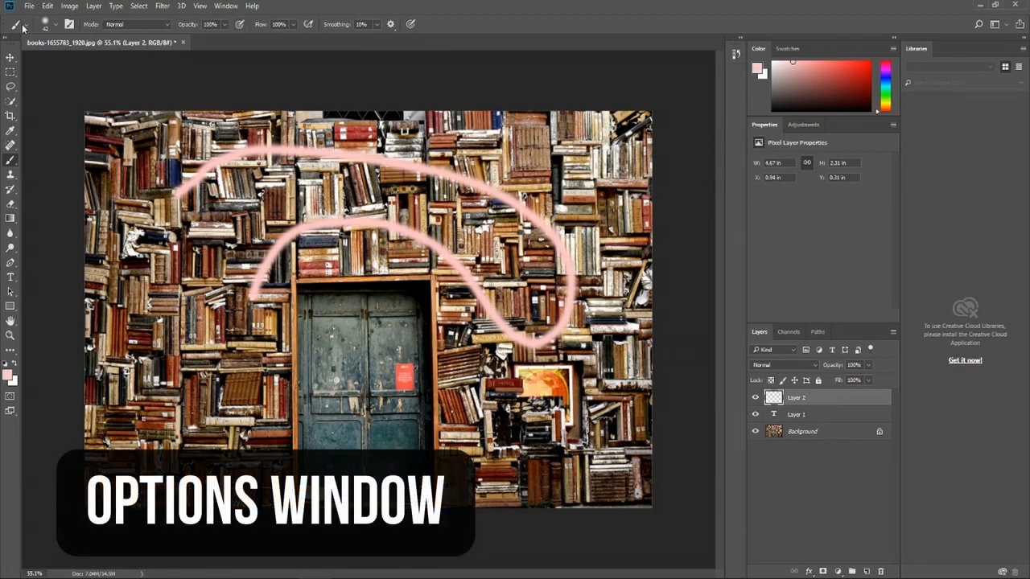
# - Set the Brush size to 155 px and paint a short, thick pink curve from the bookshelves onto the door
pyautogui.click(15, 177)
pyautogui.click(12, 190)
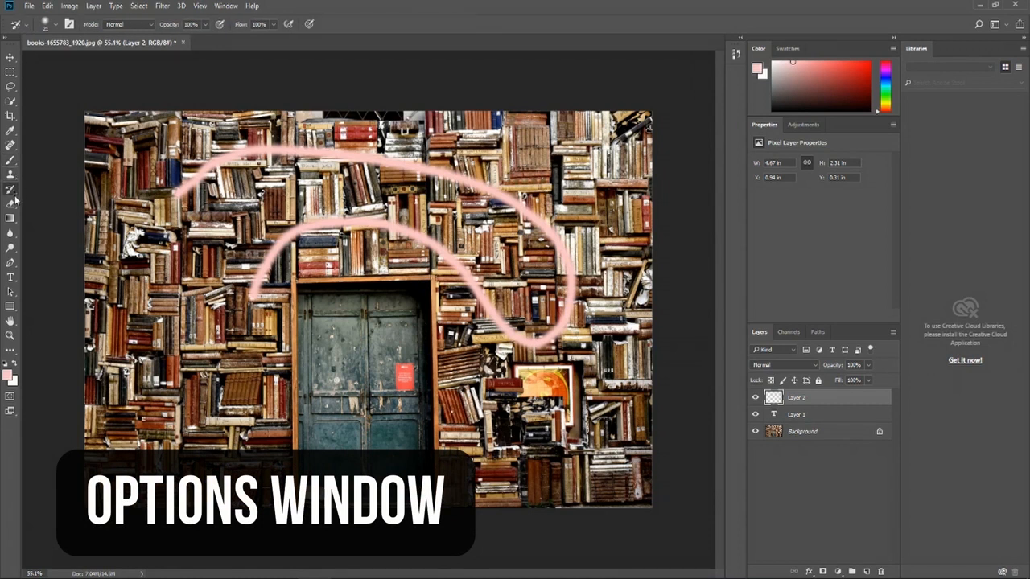
pyautogui.click(12, 206)
pyautogui.click(10, 160)
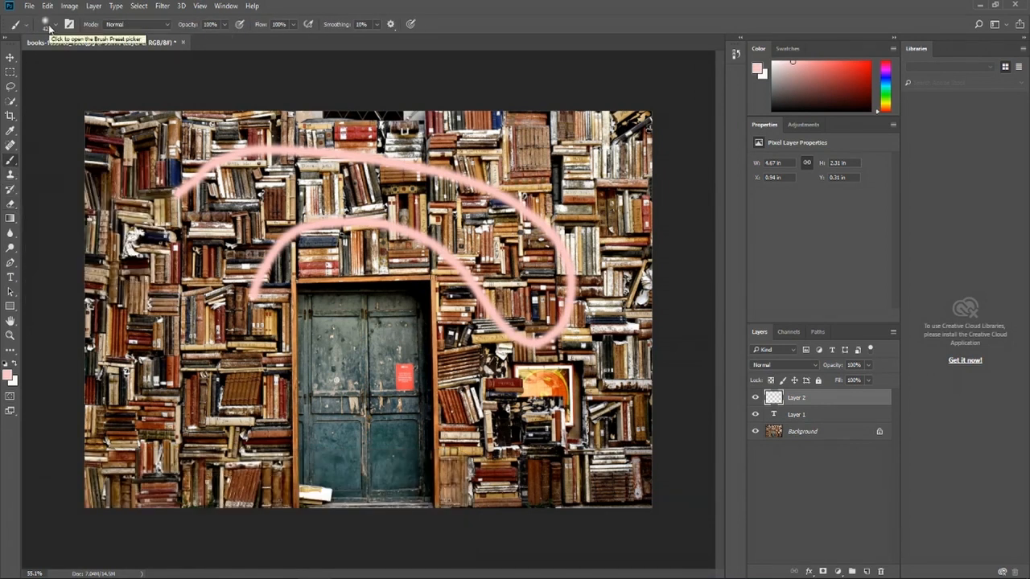
pyautogui.click(55, 26)
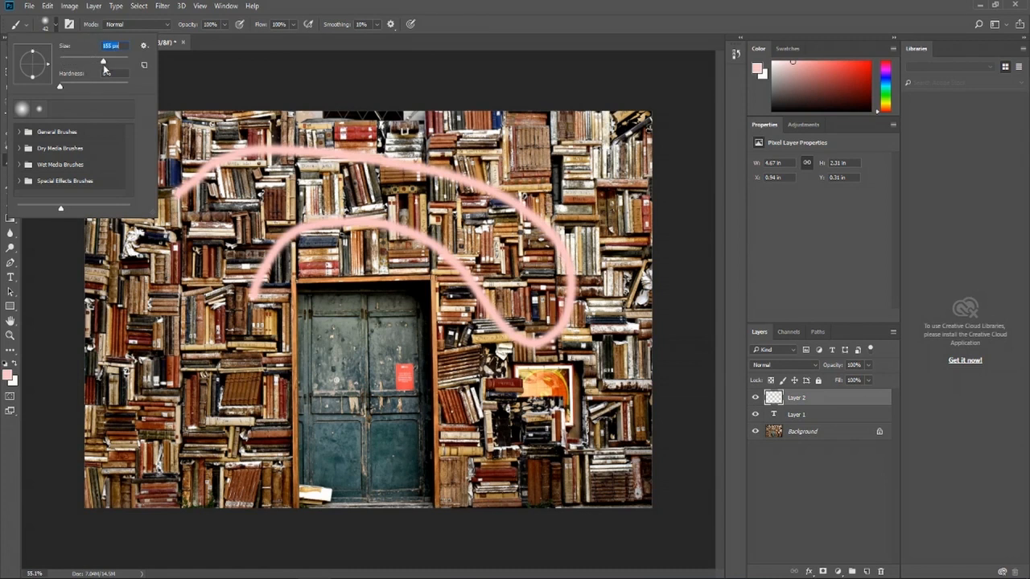
pyautogui.moveTo(201, 241)
pyautogui.mouseDown()
pyautogui.moveTo(267, 366)
pyautogui.moveTo(330, 370)
pyautogui.mouseUp()
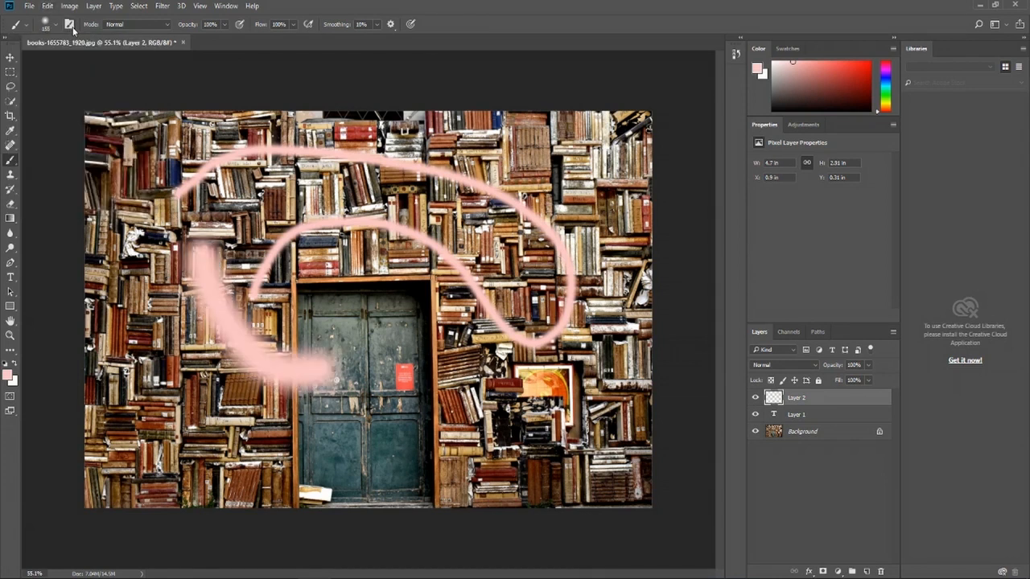
# - Fill Layer 2 with a dark-to-white linear gradient, try a radial gradient, and return to the Brush tool
pyautogui.click(9, 219)
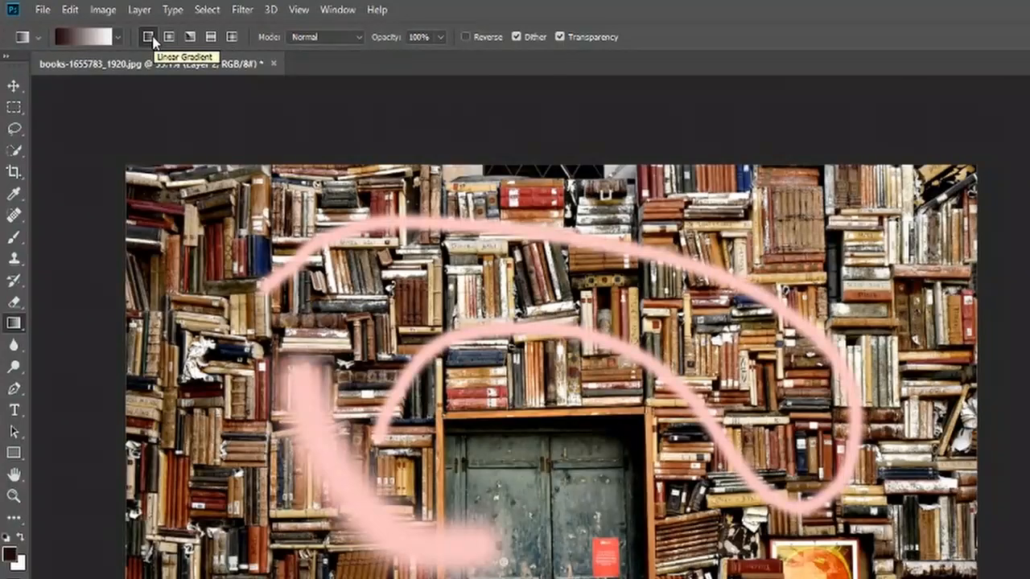
pyautogui.moveTo(245, 578); pyautogui.dragTo(740, 346)
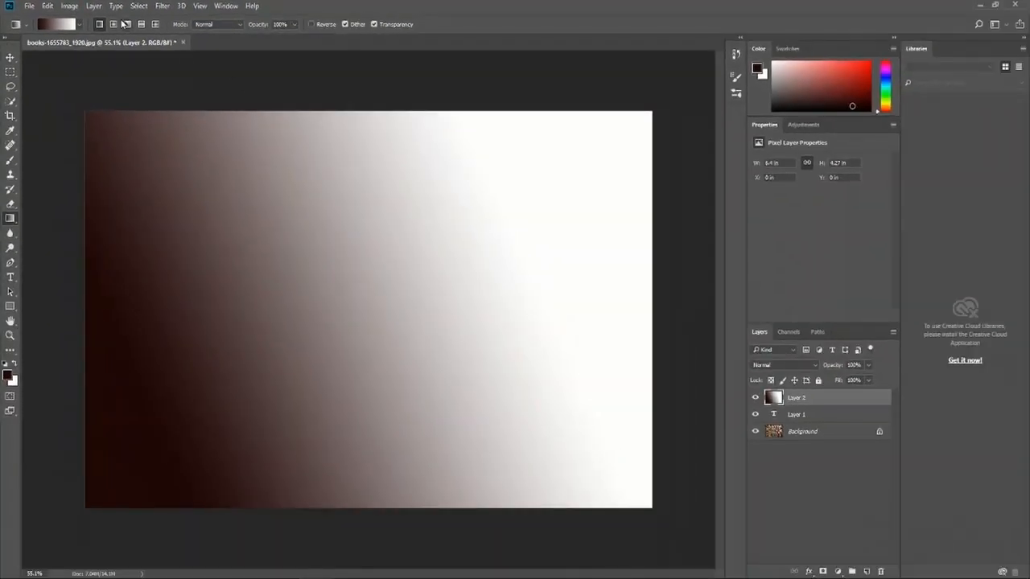
pyautogui.click(113, 24)
pyautogui.moveTo(340, 259); pyautogui.dragTo(505, 308)
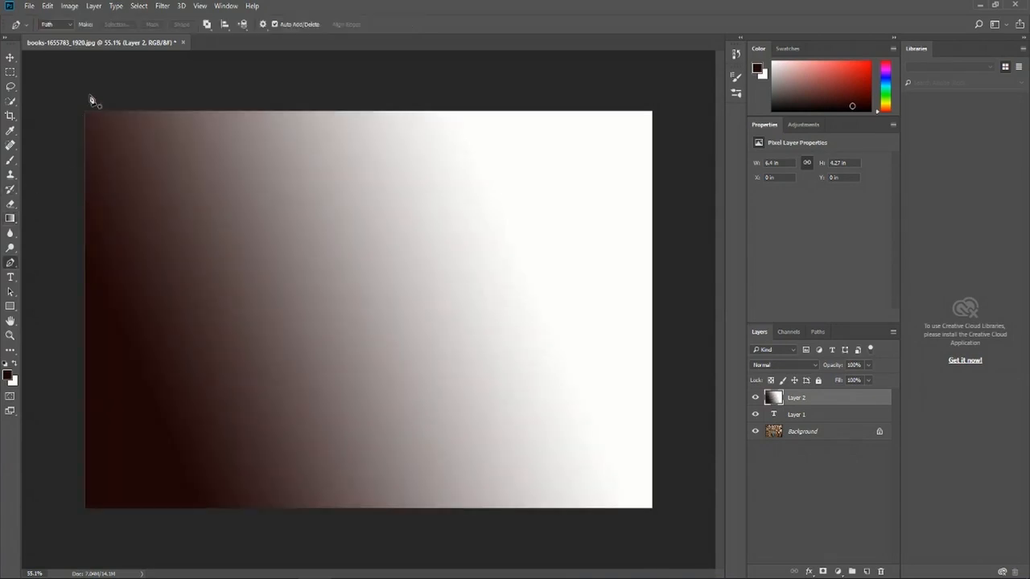
pyautogui.click(10, 160)
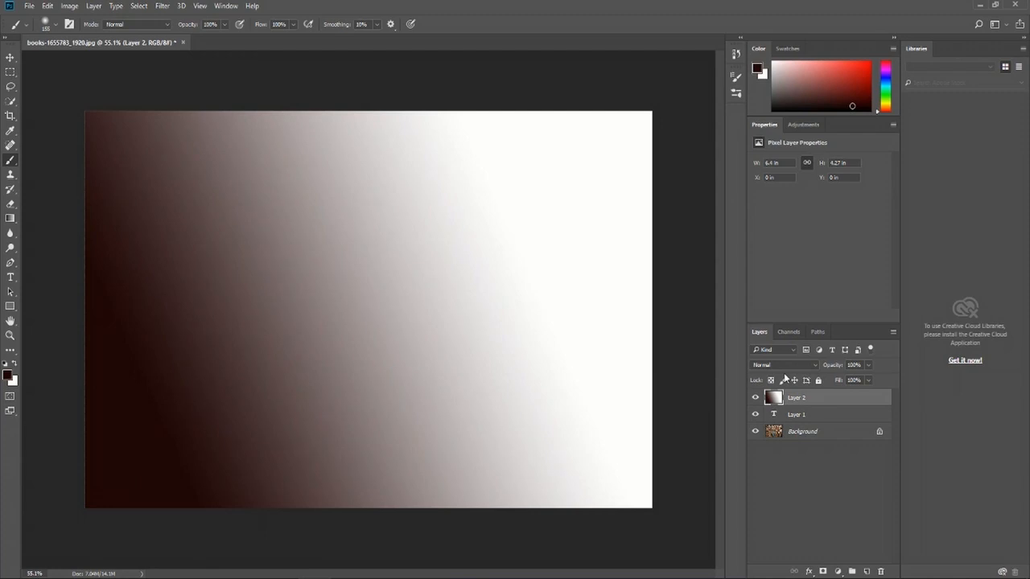
# - Hide Layer 2, switch between Layer 2 and the Background layer, and turn Layer 2's visibility back on
pyautogui.click(756, 397)
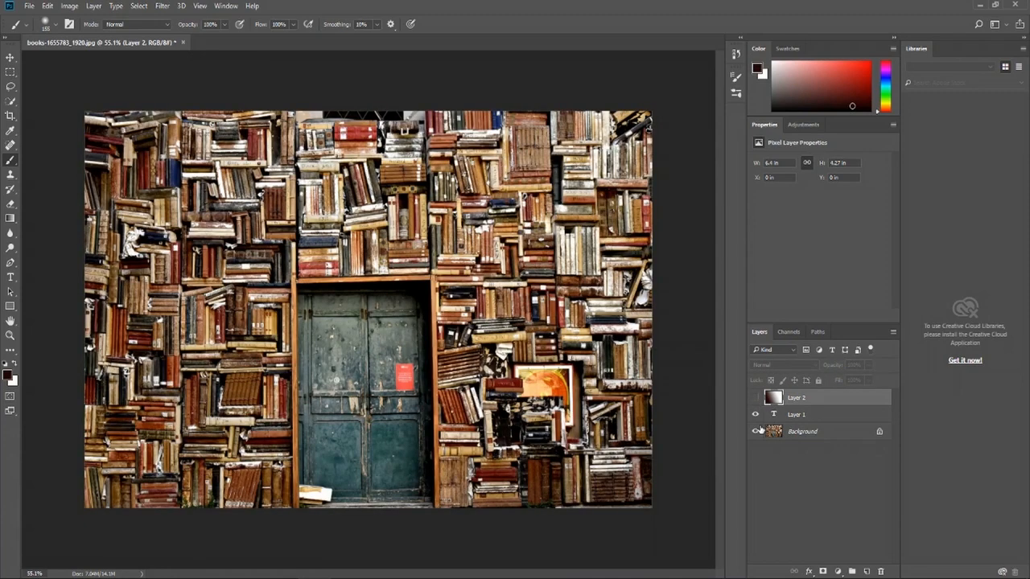
pyautogui.click(783, 436)
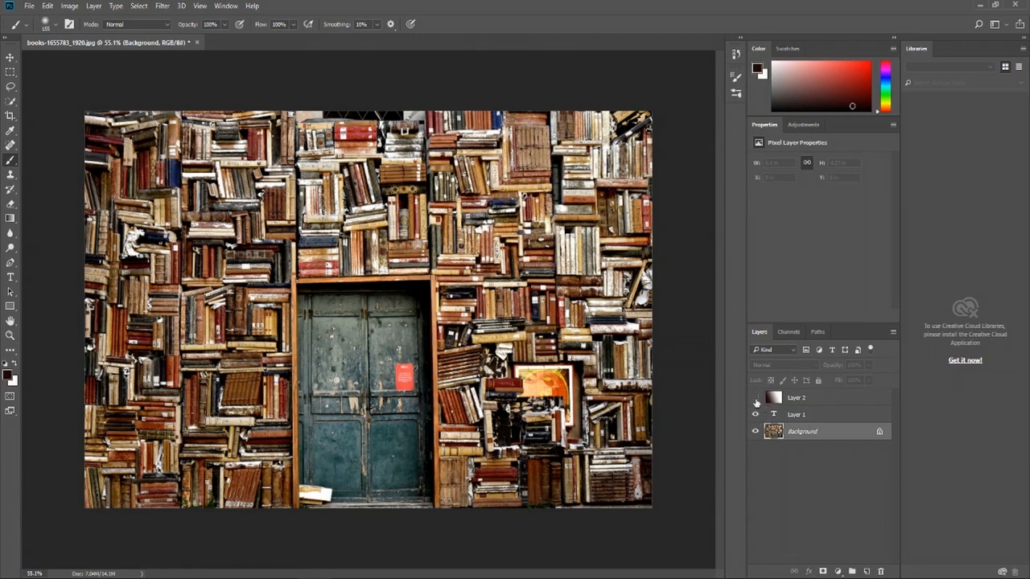
pyautogui.click(796, 399)
pyautogui.click(802, 433)
pyautogui.click(755, 397)
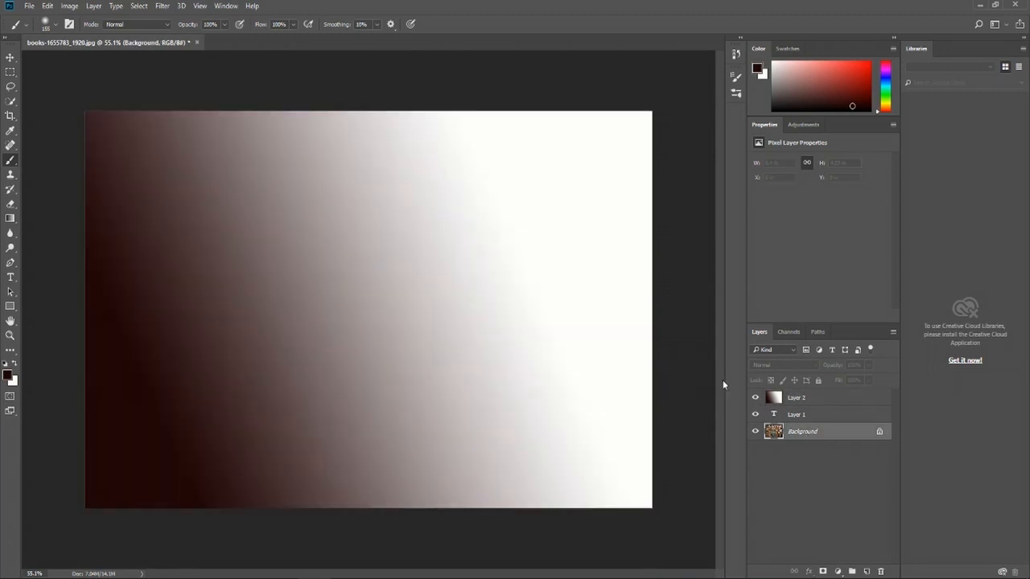
# - Hide Layer 2 and make the Background layer active
pyautogui.click(785, 400)
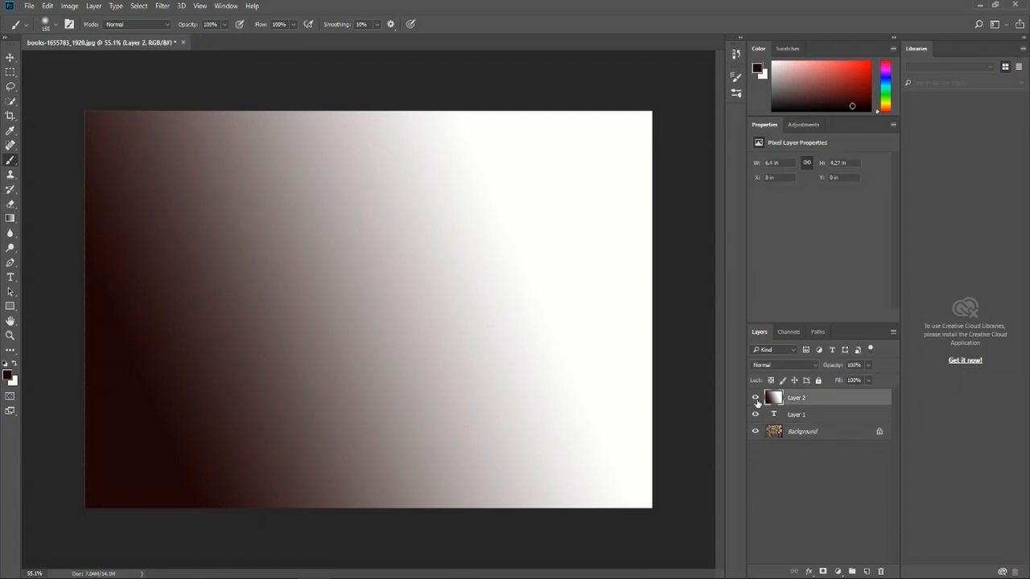
pyautogui.click(755, 398)
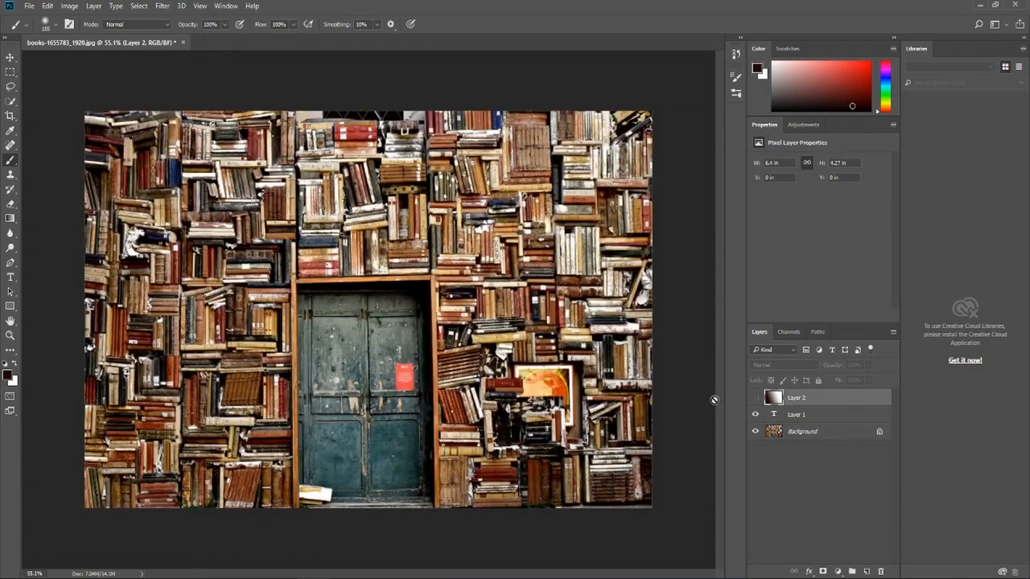
pyautogui.click(793, 430)
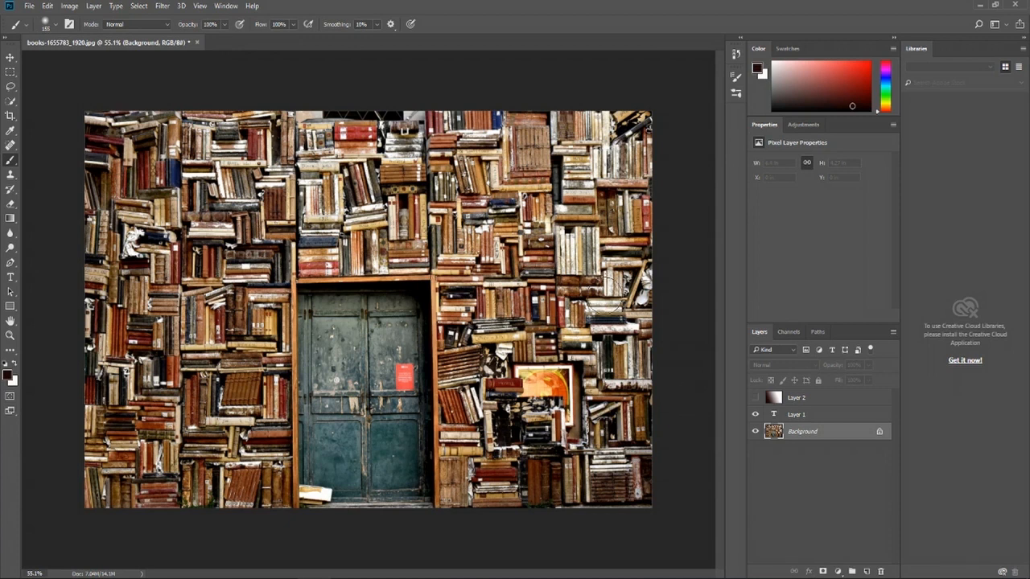
# - Widen the layers area slightly and display the image's color channels
pyautogui.moveTo(745, 335); pyautogui.dragTo(740, 335)
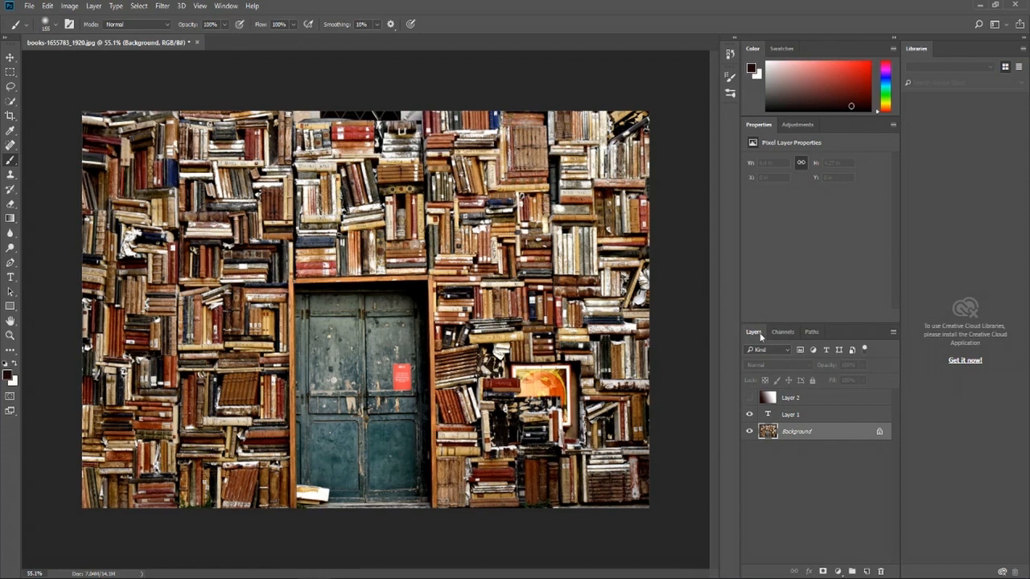
pyautogui.click(781, 332)
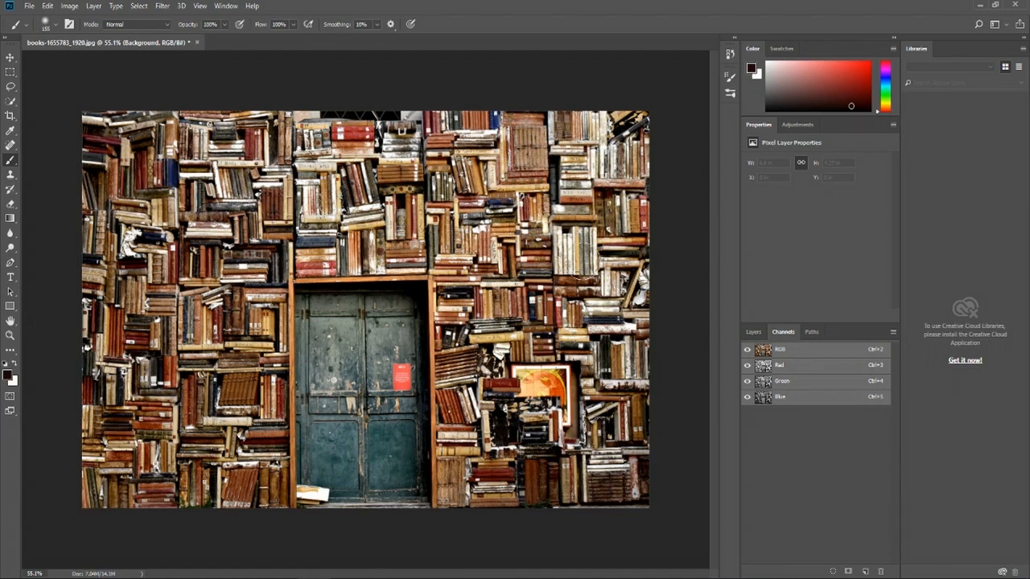
# - View the image's Red, Green and Blue channels one at a time and return to the RGB composite
pyautogui.click(784, 371)
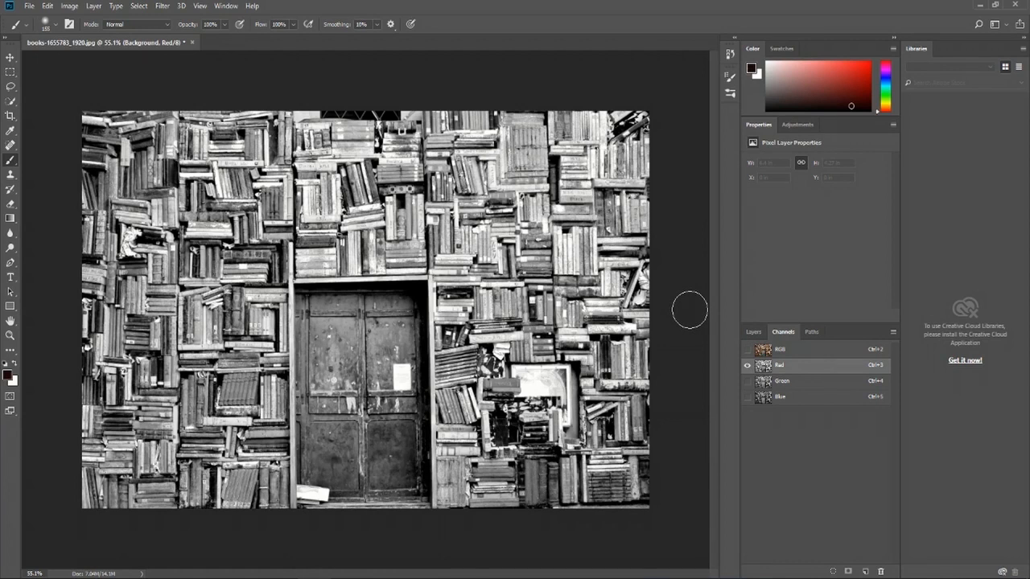
pyautogui.click(780, 382)
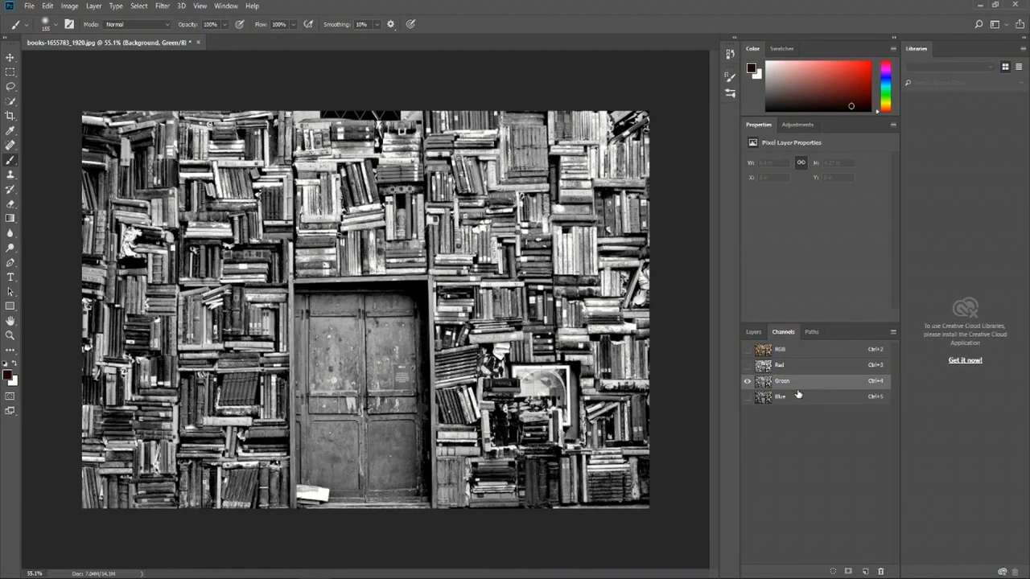
pyautogui.click(798, 398)
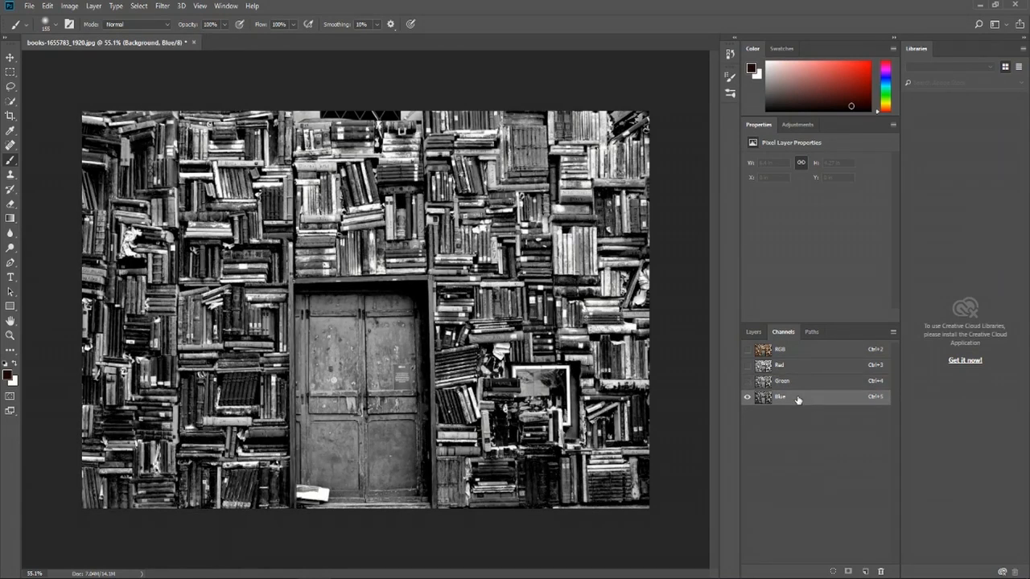
pyautogui.click(803, 350)
# - Display the image's paths and draw a closed work path with the Pen tool around the books above the door
pyautogui.click(811, 333)
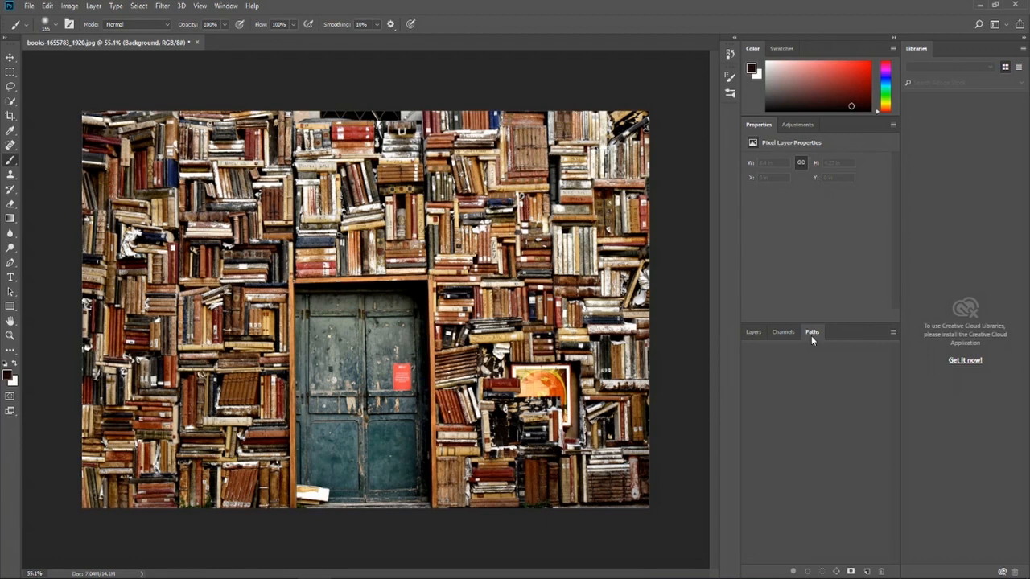
pyautogui.click(12, 264)
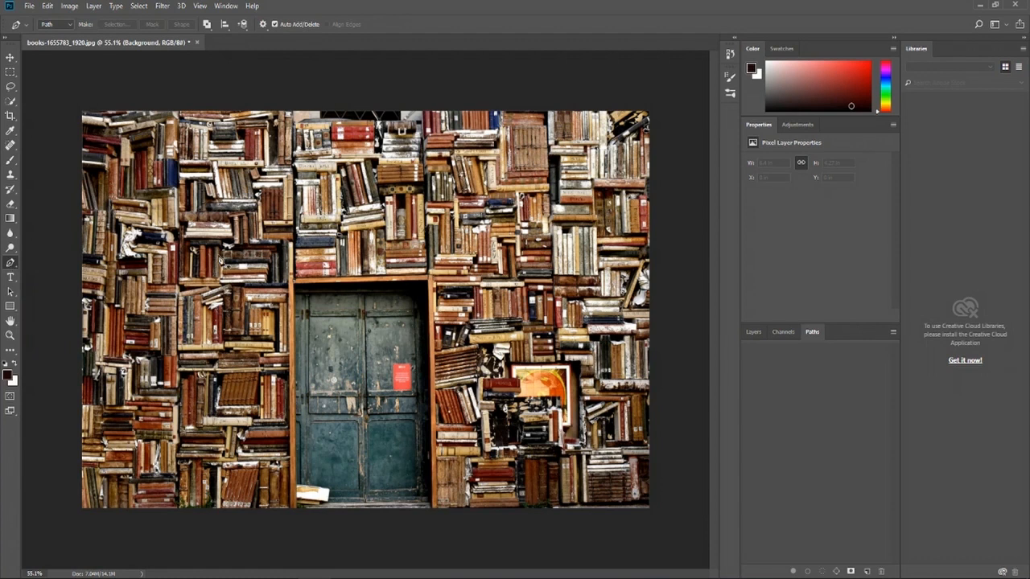
pyautogui.click(243, 240)
pyautogui.click(281, 208)
pyautogui.click(380, 181)
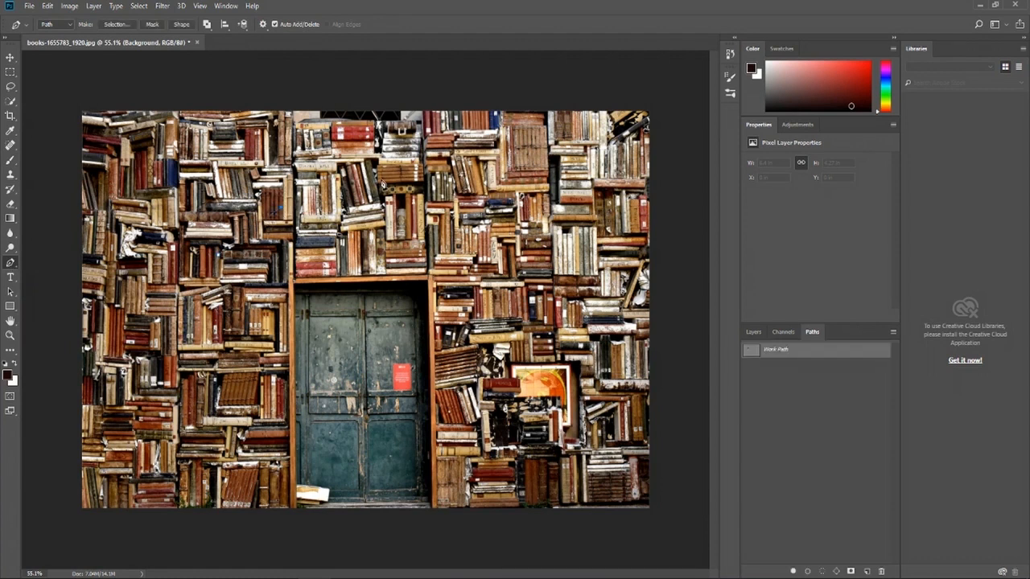
pyautogui.click(452, 221)
pyautogui.click(455, 258)
pyautogui.click(217, 255)
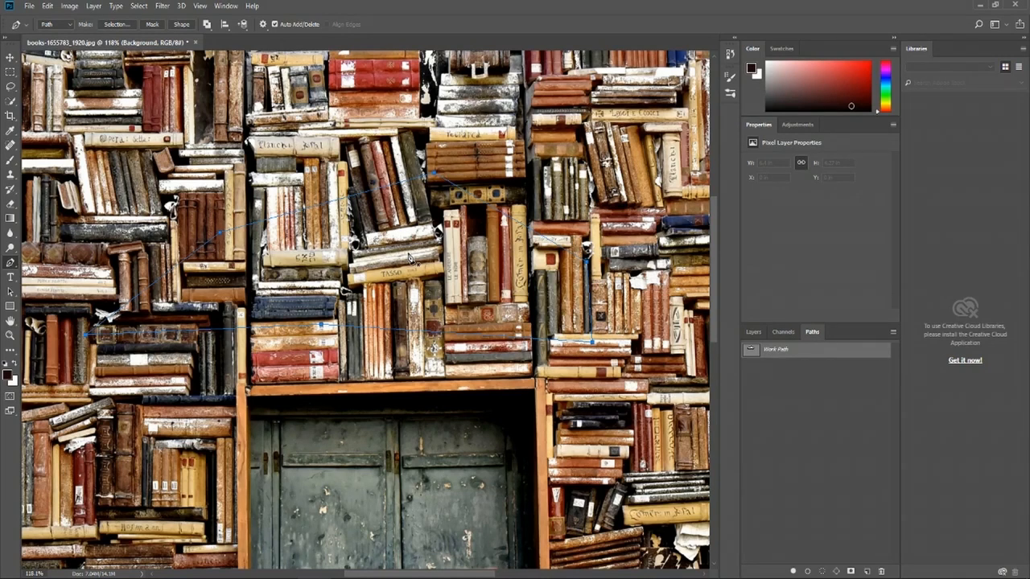
# - Try to fill the work path with the foreground color in Normal mode at 100% opacity
pyautogui.rightClick(410, 257)
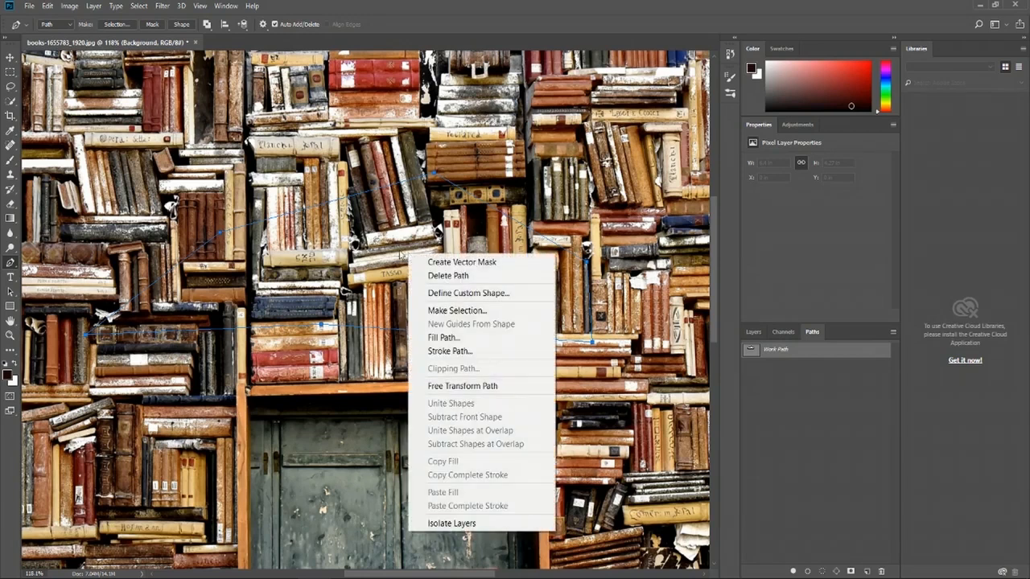
pyautogui.click(458, 338)
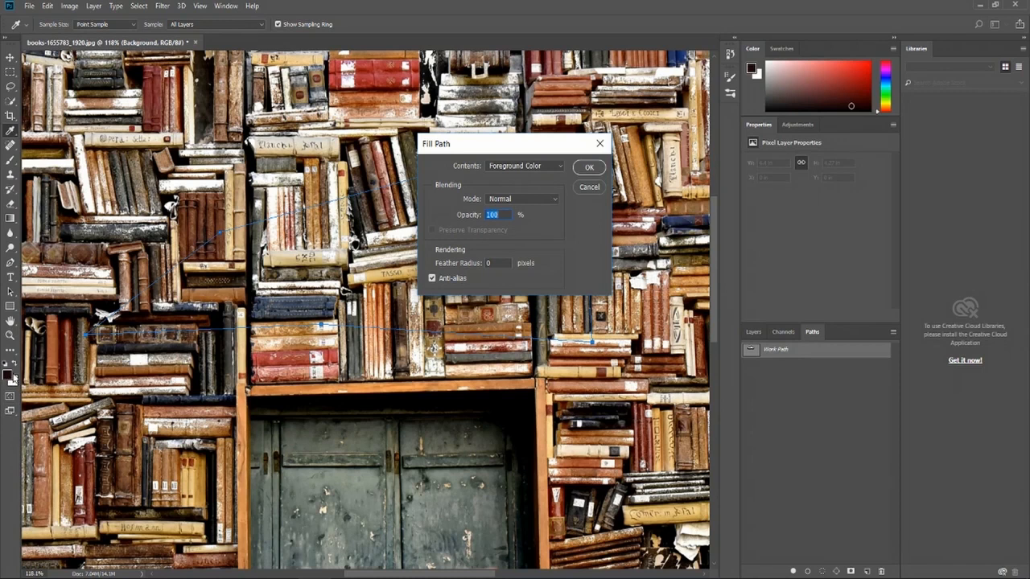
pyautogui.click(589, 167)
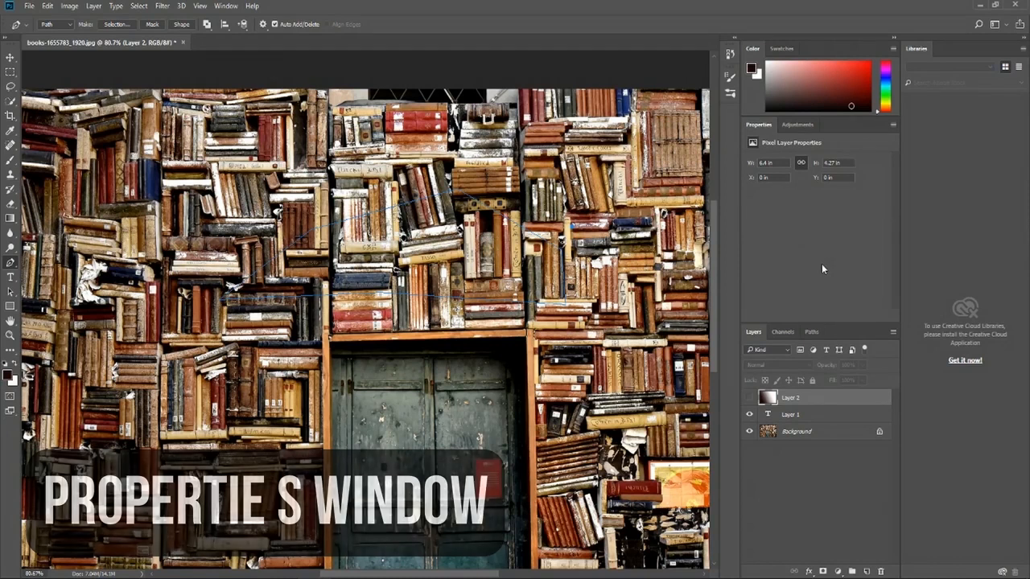
# - Select the Layer 1 text layer and examine its type layer properties
pyautogui.click(791, 417)
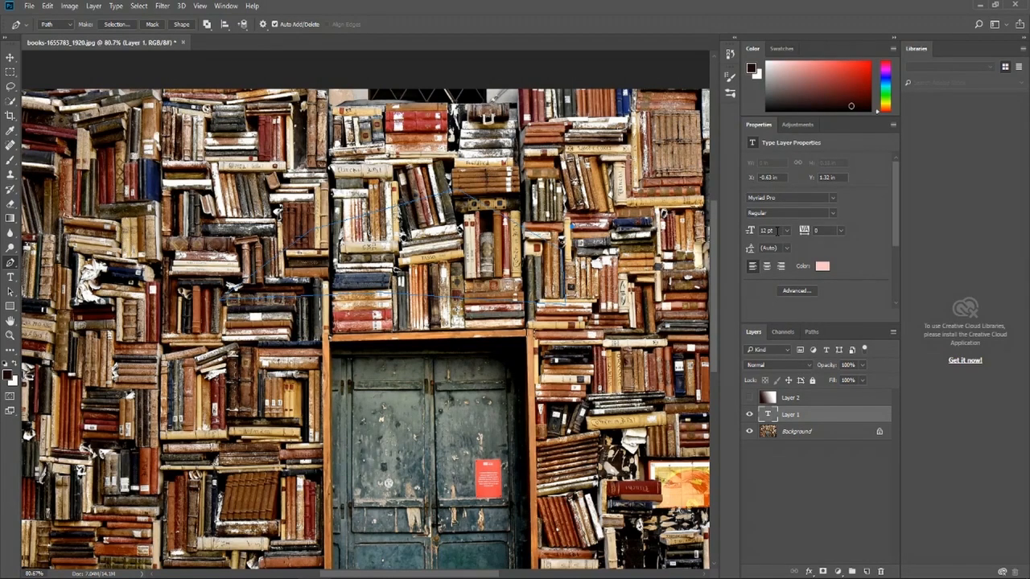
pyautogui.scroll(-5, 479, 268)
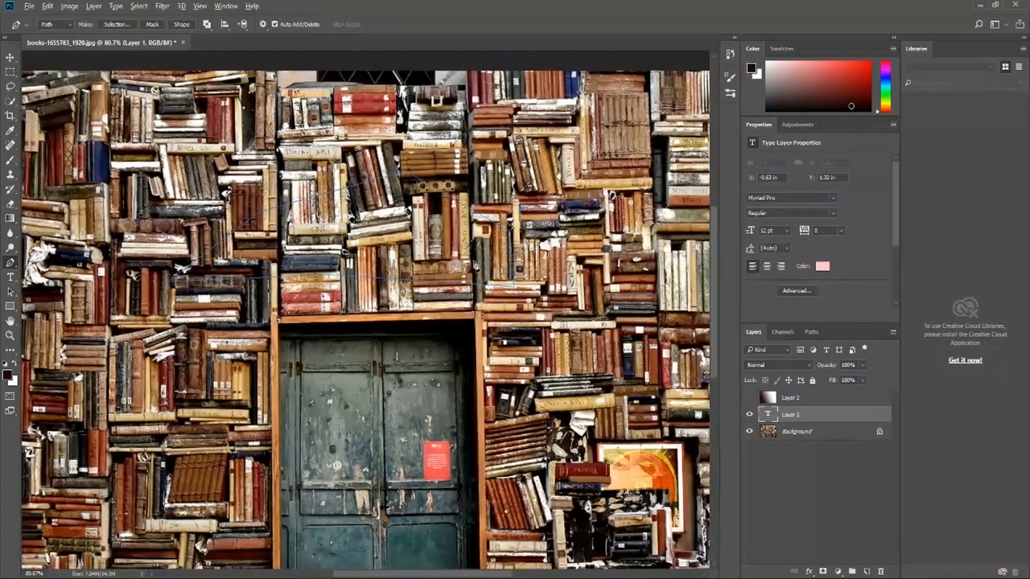
pyautogui.scroll(3, 409, 260)
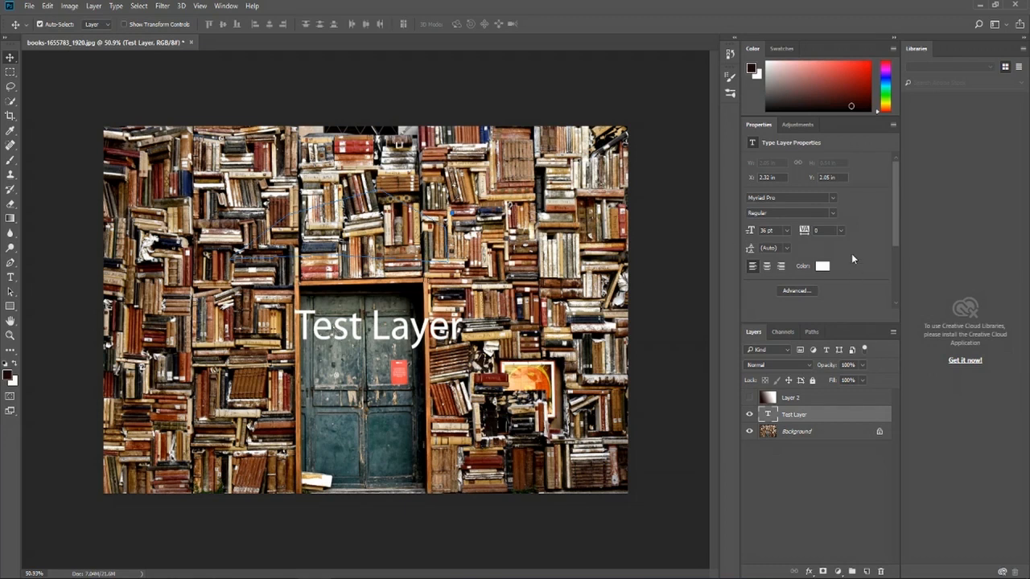
# - Change the Test Layer text's font to BigNoodleTitling Regular
pyautogui.click(832, 198)
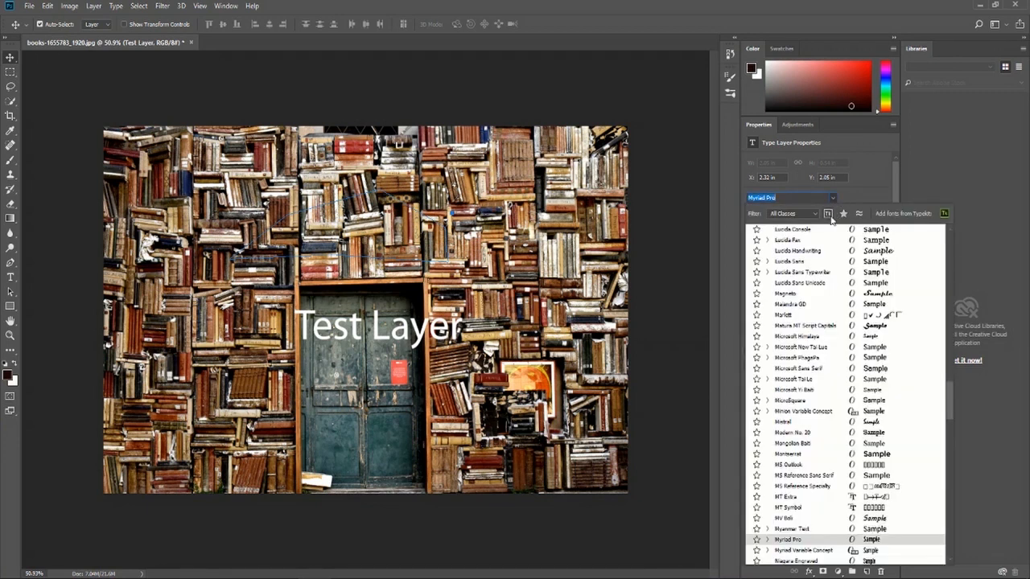
pyautogui.write('big')
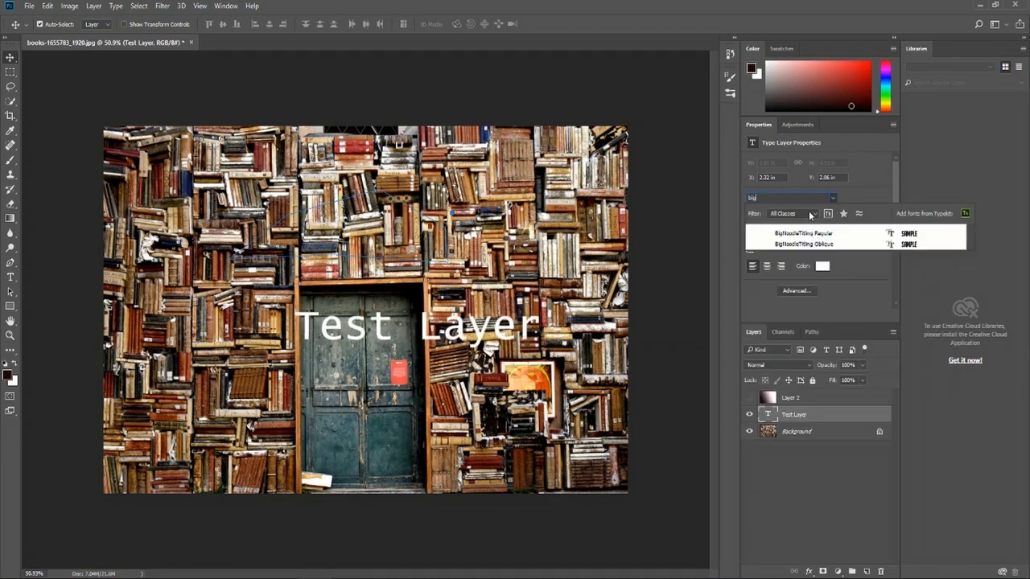
pyautogui.click(834, 234)
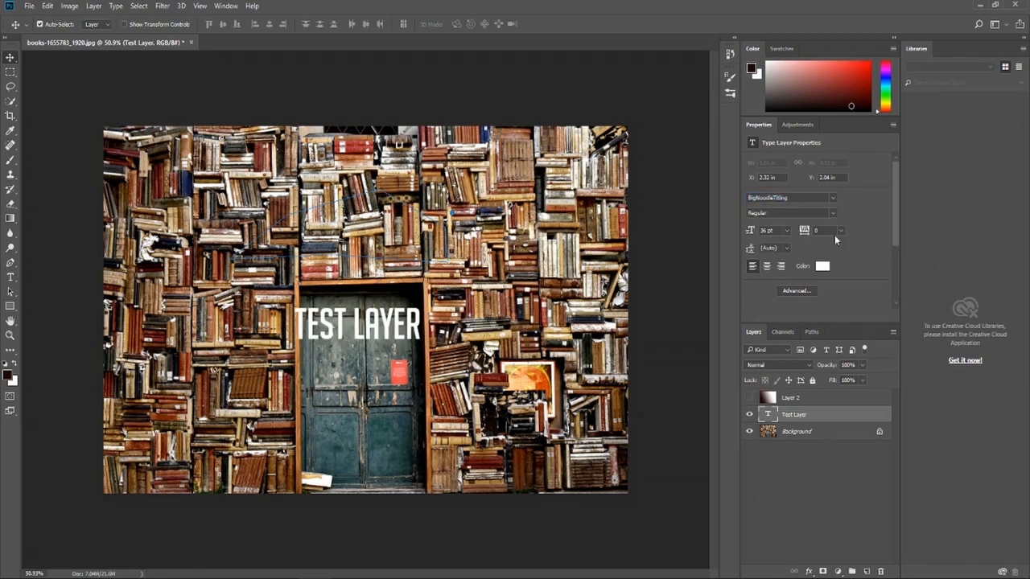
# - Set the Test Layer text color to dark red (#710202) and open the advanced type settings
pyautogui.click(824, 267)
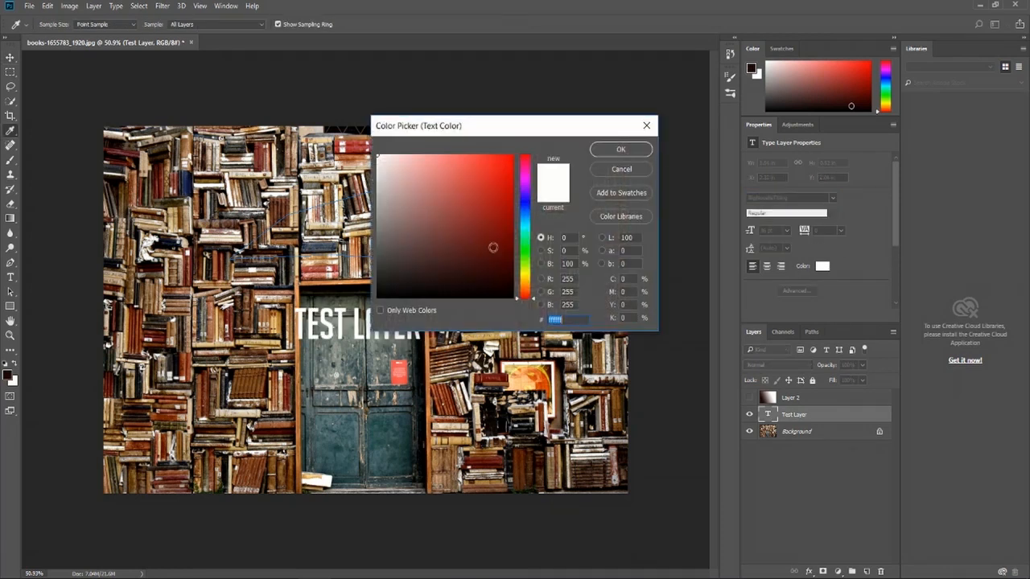
pyautogui.click(498, 189)
pyautogui.moveTo(496, 207); pyautogui.dragTo(492, 236)
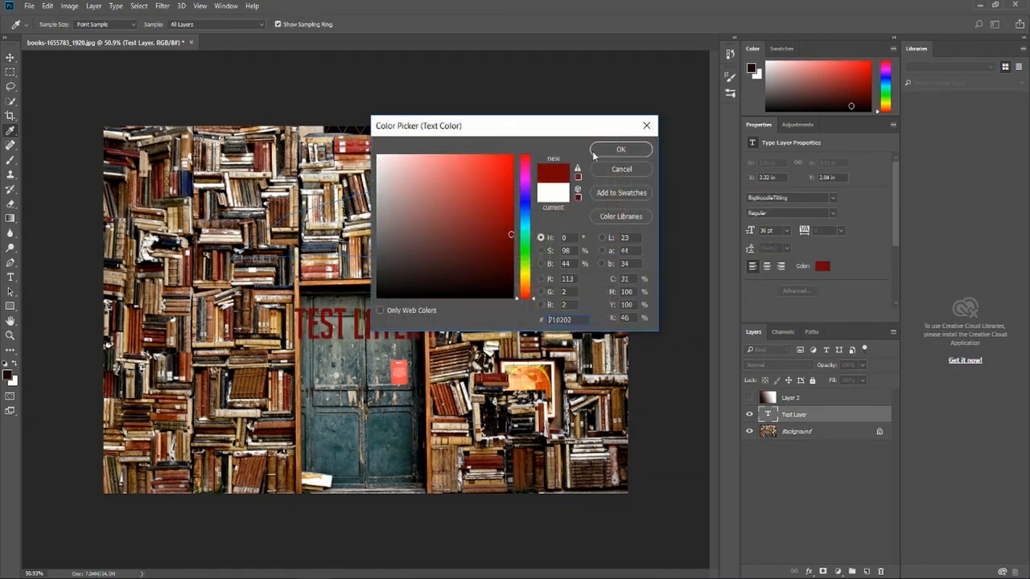
pyautogui.click(621, 149)
pyautogui.click(795, 290)
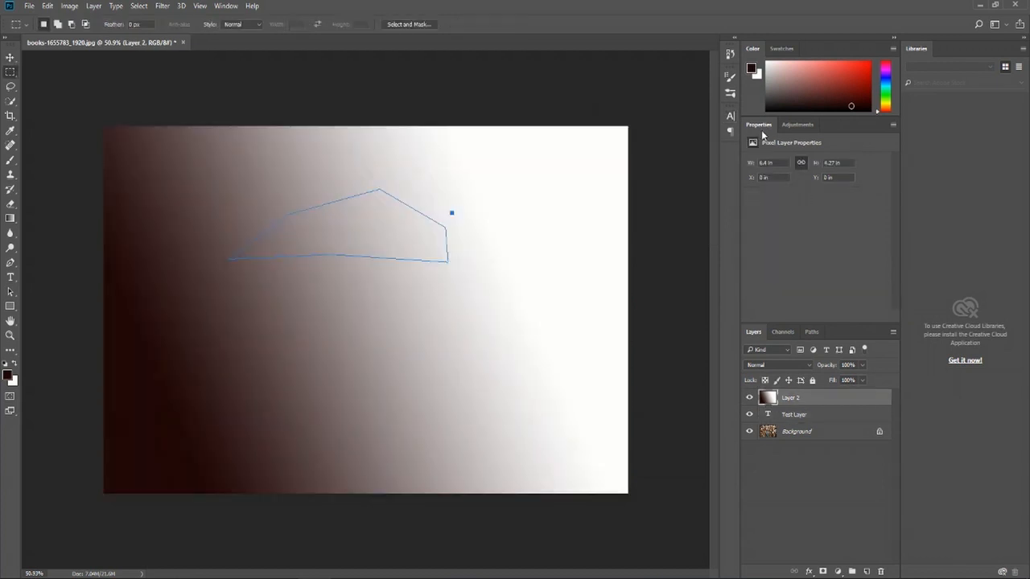
# - Add a Photo Filter adjustment layer above the Background with Warming Filter (85) at 78% density
pyautogui.click(794, 125)
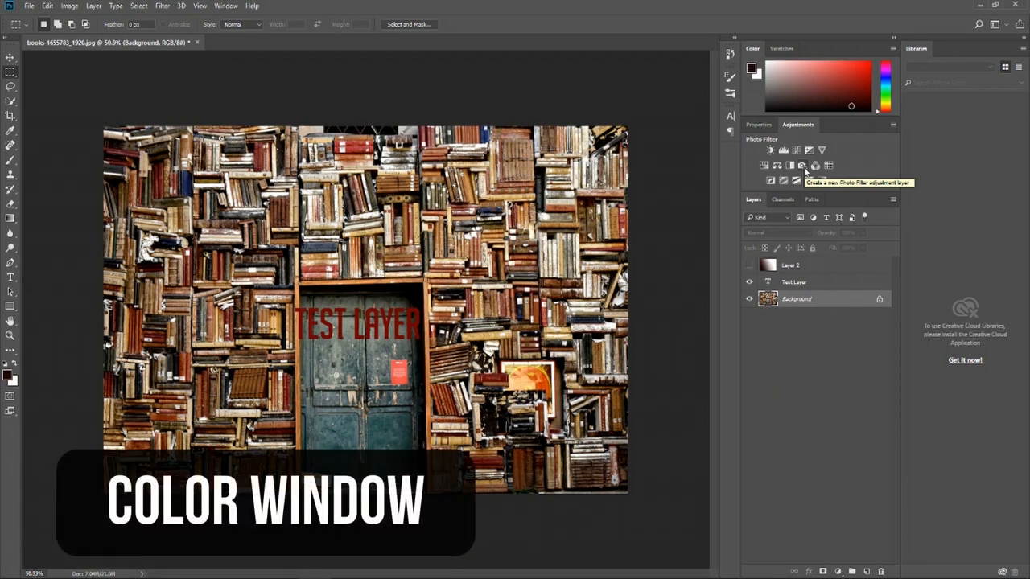
pyautogui.click(803, 168)
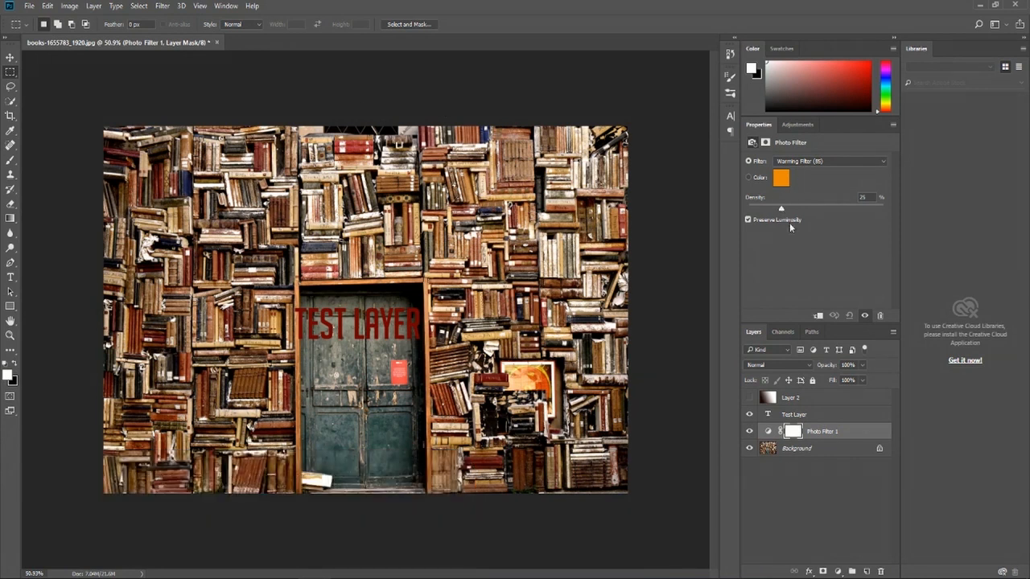
pyautogui.moveTo(785, 213); pyautogui.dragTo(787, 211)
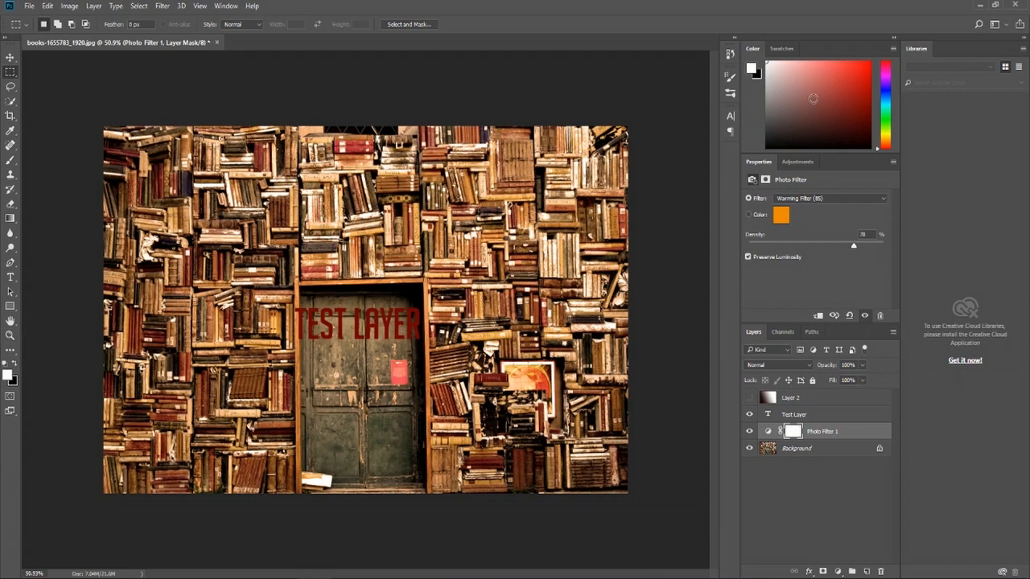
# - Inspect the foreground color picker without changing the color, and browse the available color swatches
pyautogui.click(8, 378)
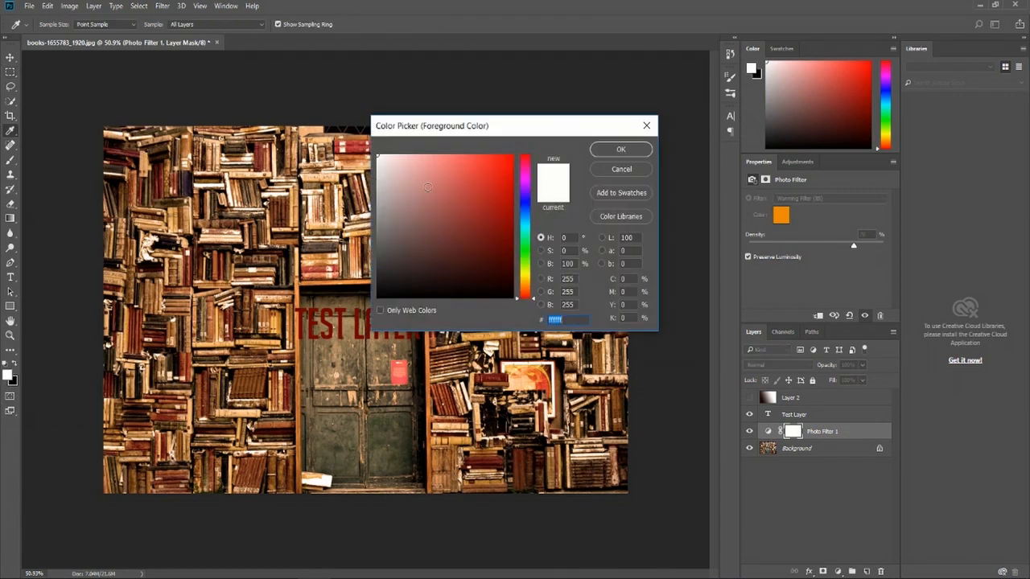
pyautogui.click(618, 170)
pyautogui.click(792, 50)
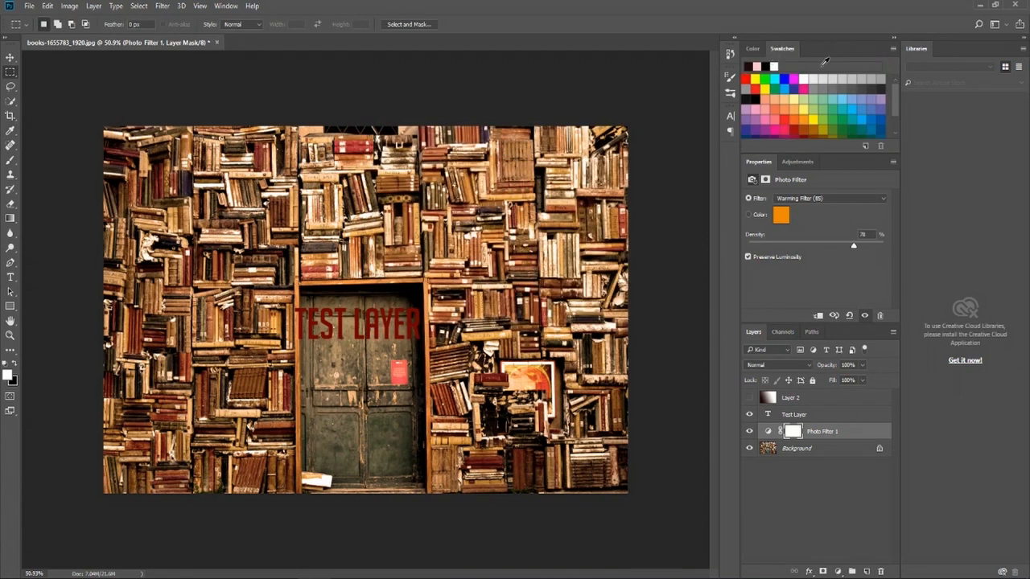
pyautogui.scroll(-4, 844, 89)
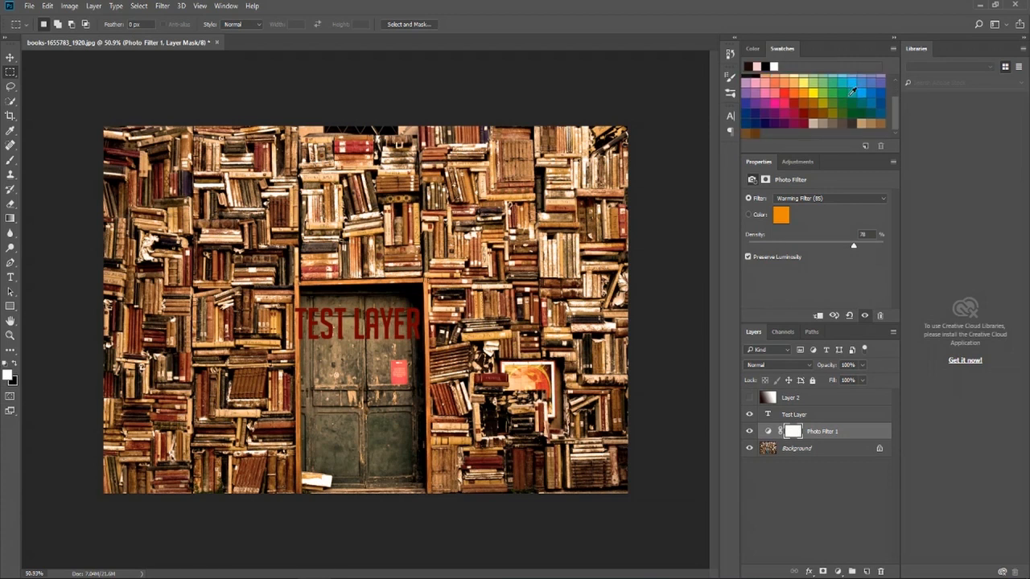
pyautogui.scroll(4, 853, 91)
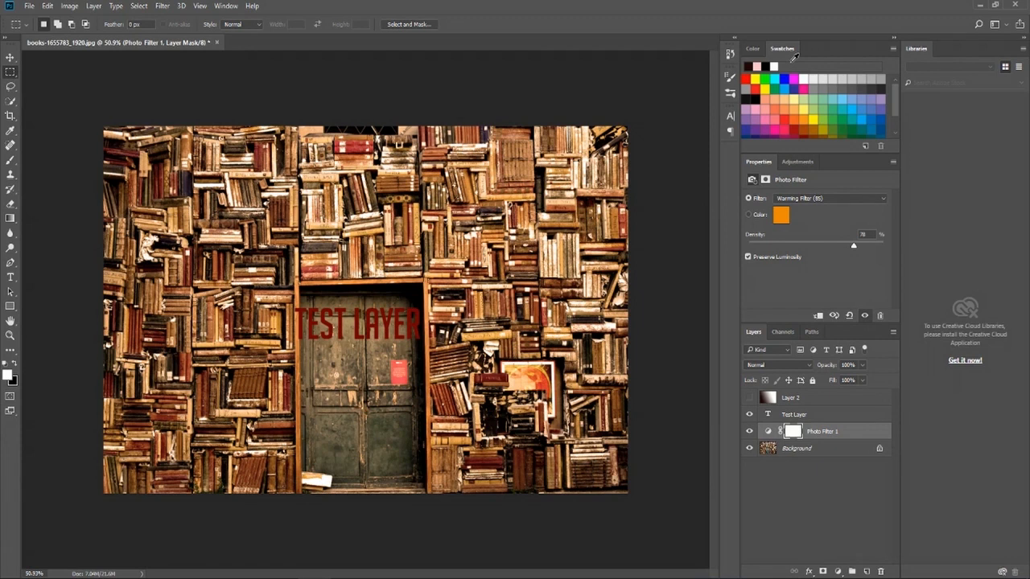
pyautogui.scroll(-3, 798, 70)
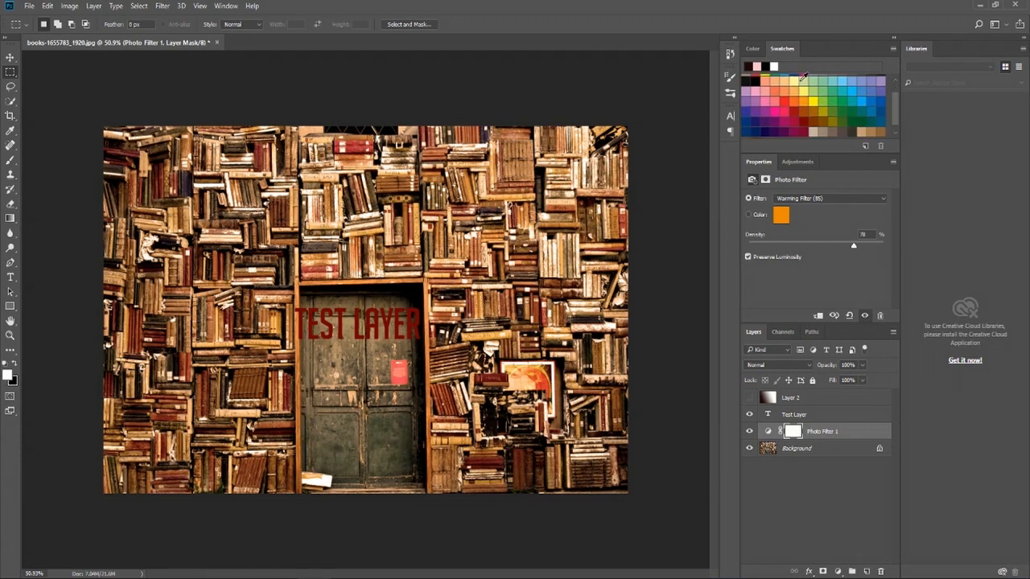
pyautogui.scroll(3, 827, 97)
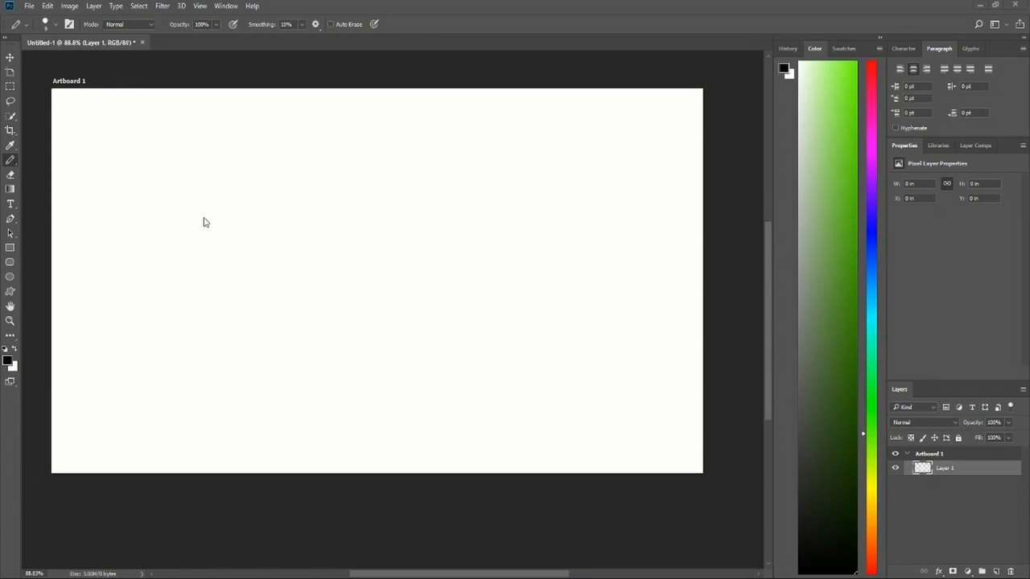
# - Review the tool variants grouped with the Pencil and Pen tools and return to the Pencil tool
pyautogui.click(11, 162)
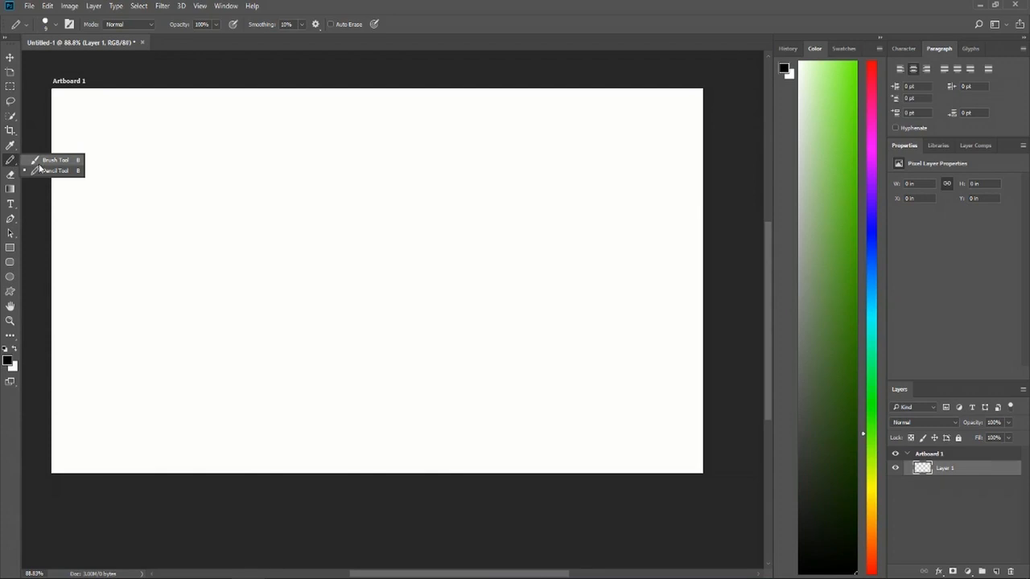
pyautogui.click(10, 222)
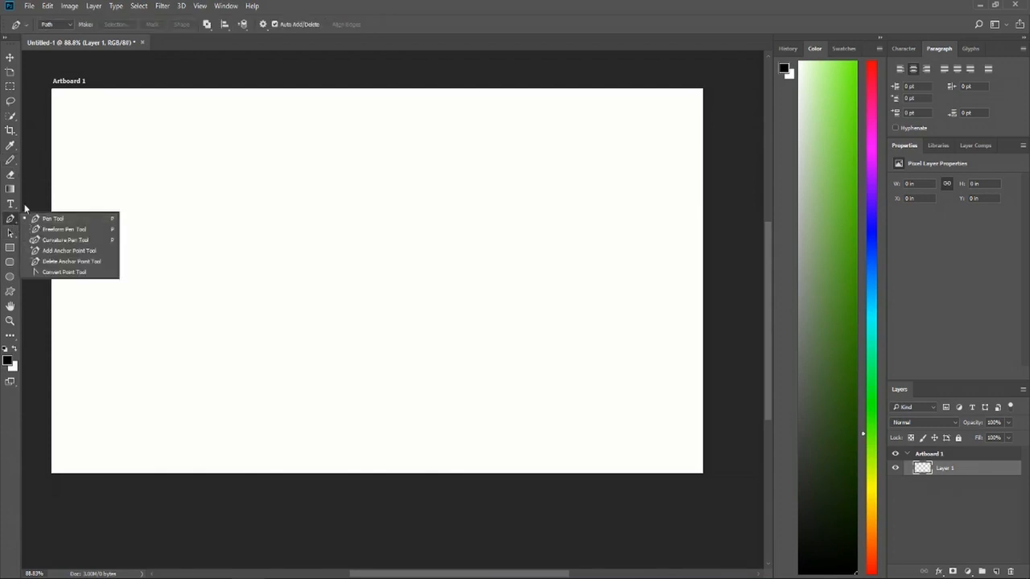
pyautogui.click(10, 159)
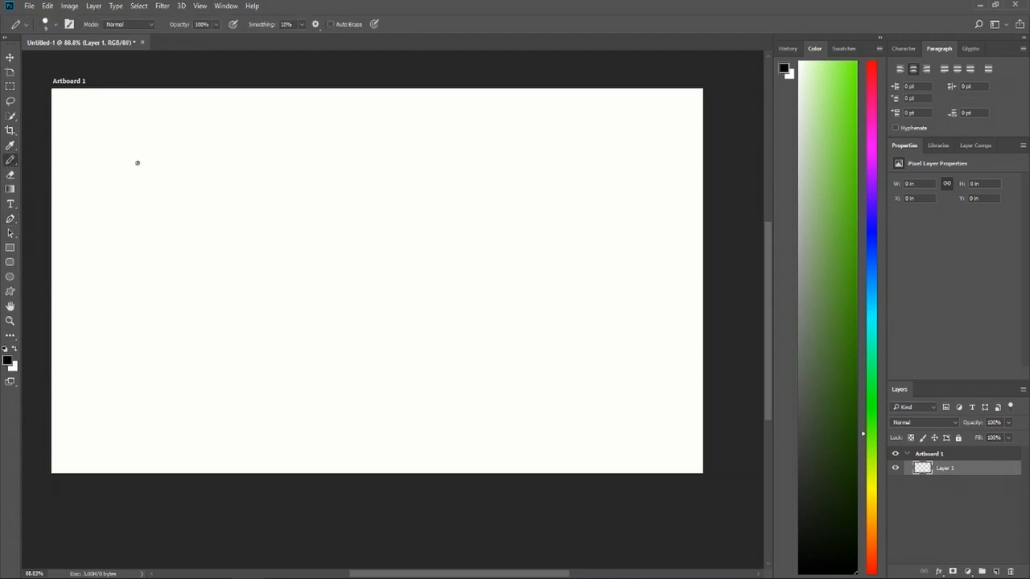
# - Set the Pencil tool's size to 66 px and paint a black dot about 0.92 in wide on Layer 1
pyautogui.scroll(1, 209, 197)
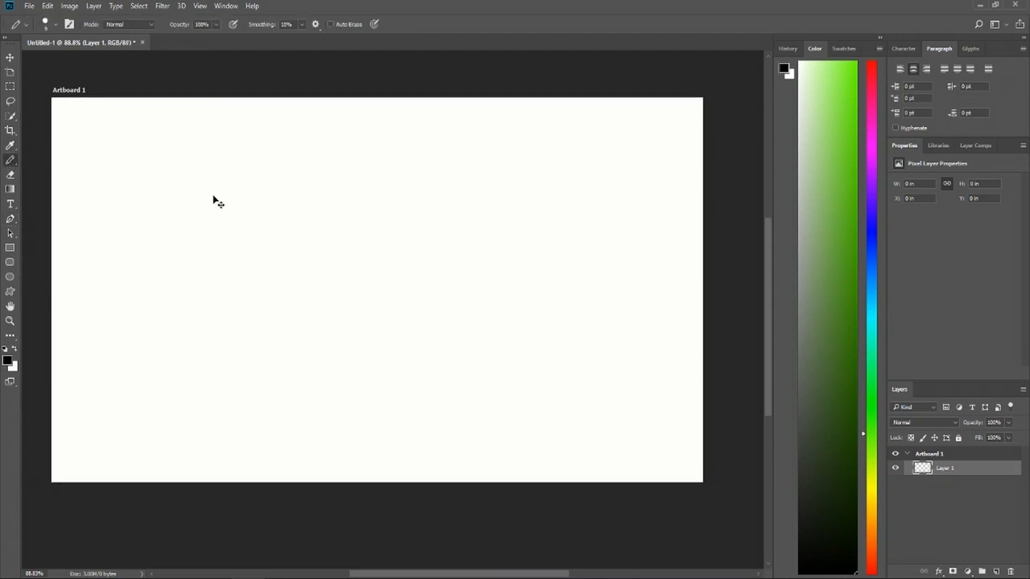
pyautogui.hscroll(-1, 224, 199)
pyautogui.scroll(10, 423, 233)
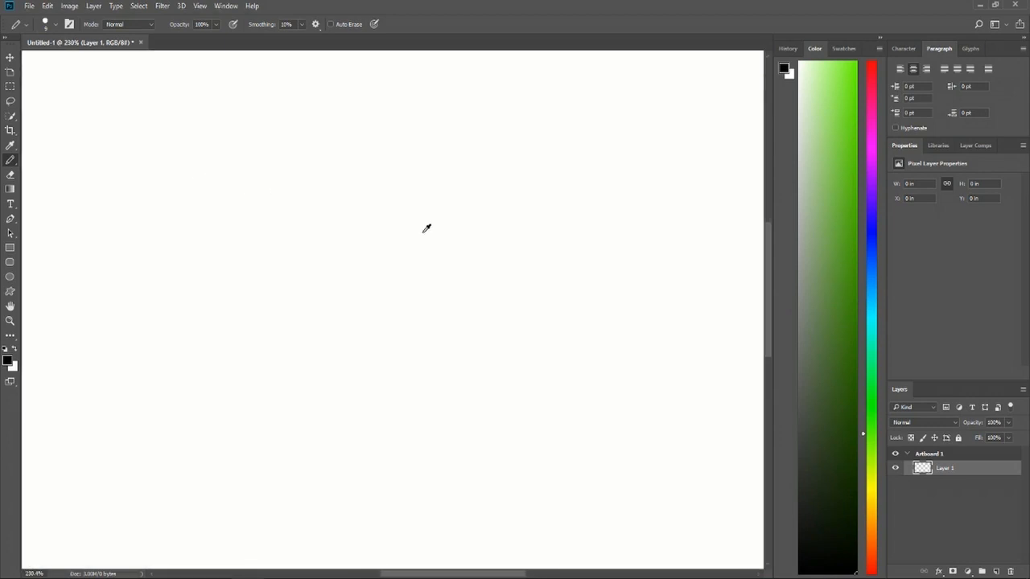
pyautogui.scroll(-2, 427, 228)
pyautogui.click(54, 26)
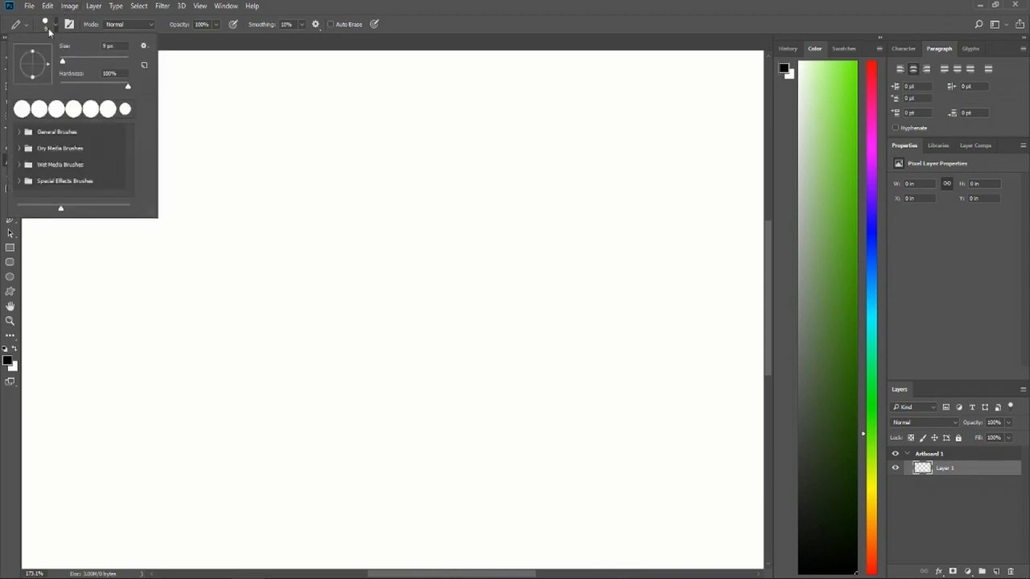
pyautogui.moveTo(62, 61); pyautogui.dragTo(80, 65)
pyautogui.click(269, 245)
pyautogui.click(270, 245)
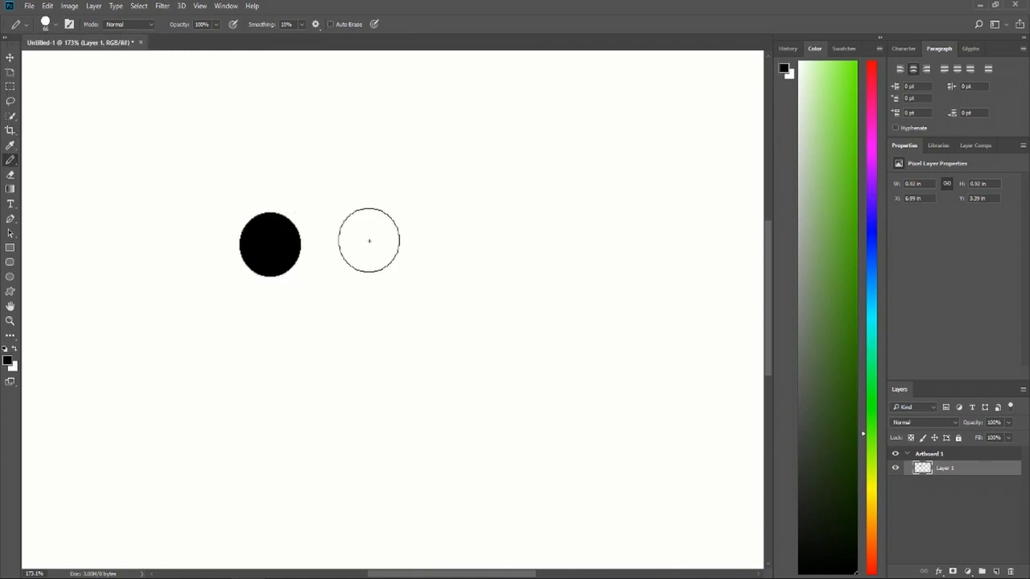
# - Paint two more black dots in a row beside the first, and a curved pencil stroke above and around them
pyautogui.click(378, 240)
pyautogui.click(497, 248)
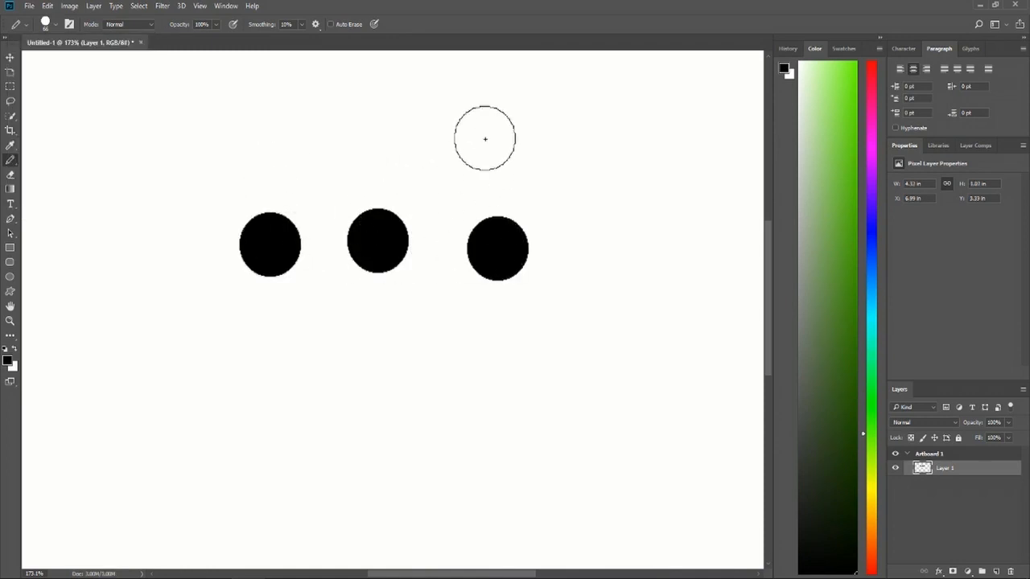
pyautogui.moveTo(394, 121)
pyautogui.mouseDown()
pyautogui.moveTo(616, 166)
pyautogui.moveTo(586, 362)
pyautogui.mouseUp()
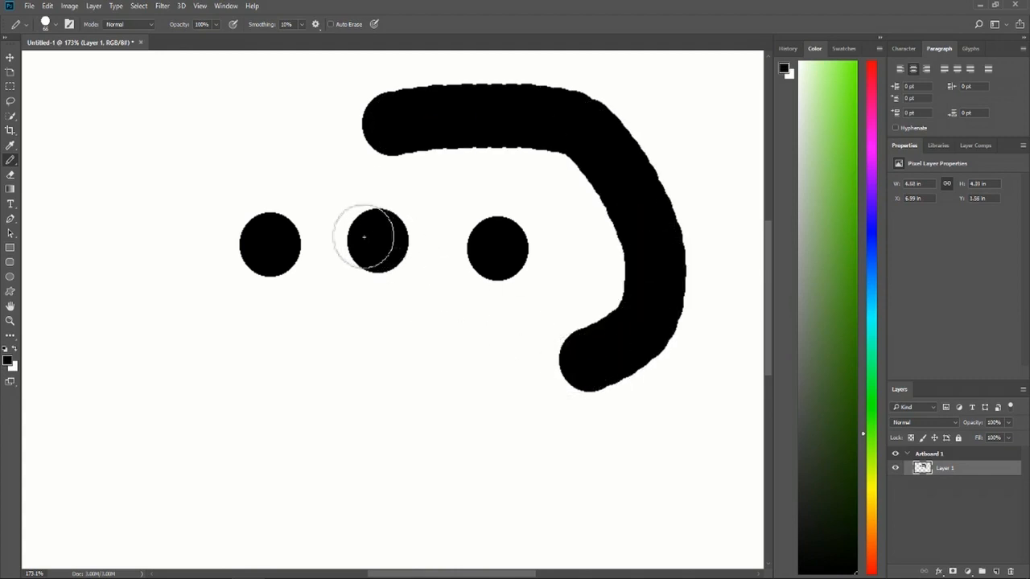
# - Examine the edges of the pencil dots up close and view the foreground color picker without changing the color
pyautogui.scroll(5, 364, 238)
pyautogui.scroll(-1, 483, 208)
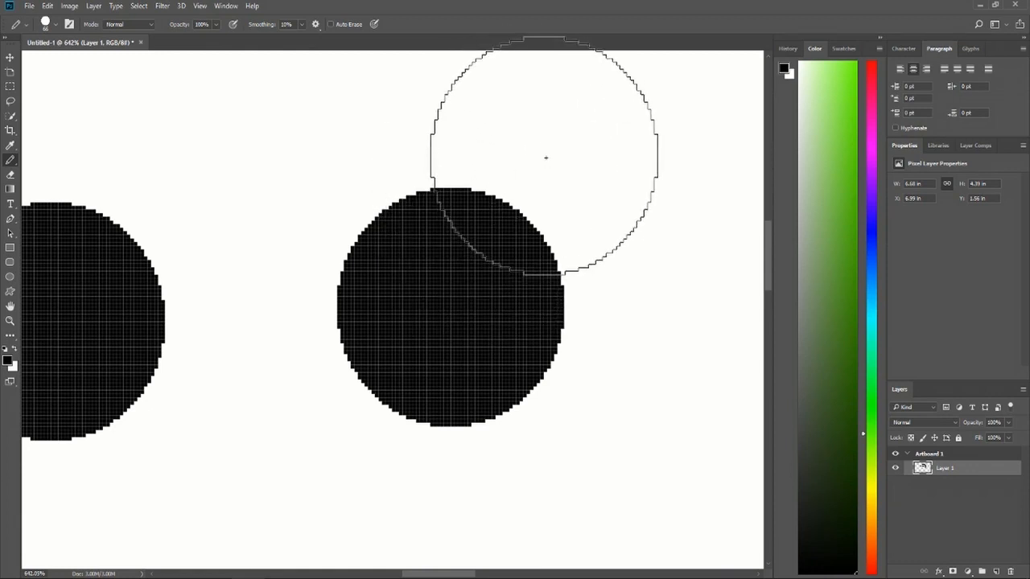
pyautogui.hscroll(1, 545, 158)
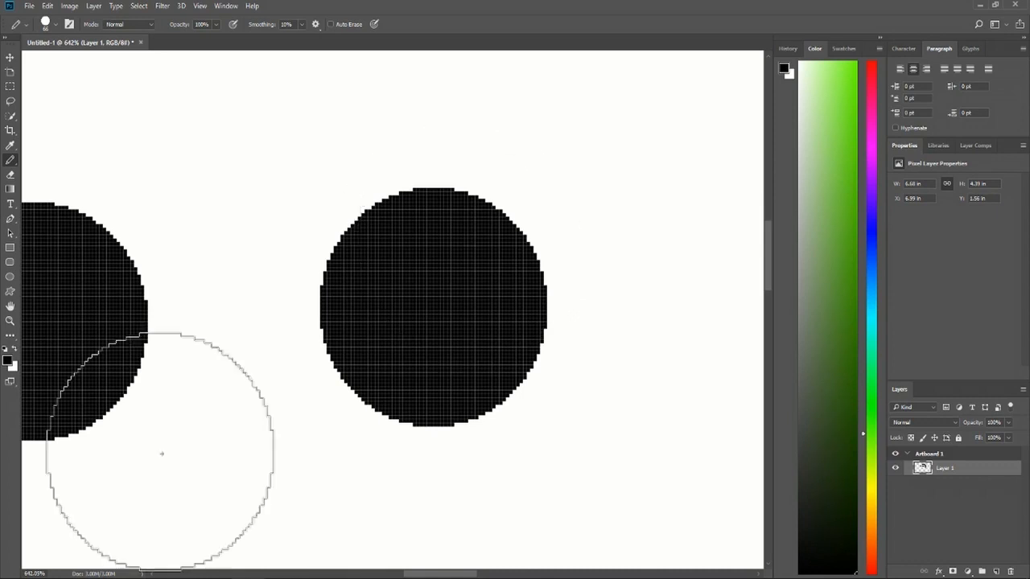
pyautogui.click(8, 360)
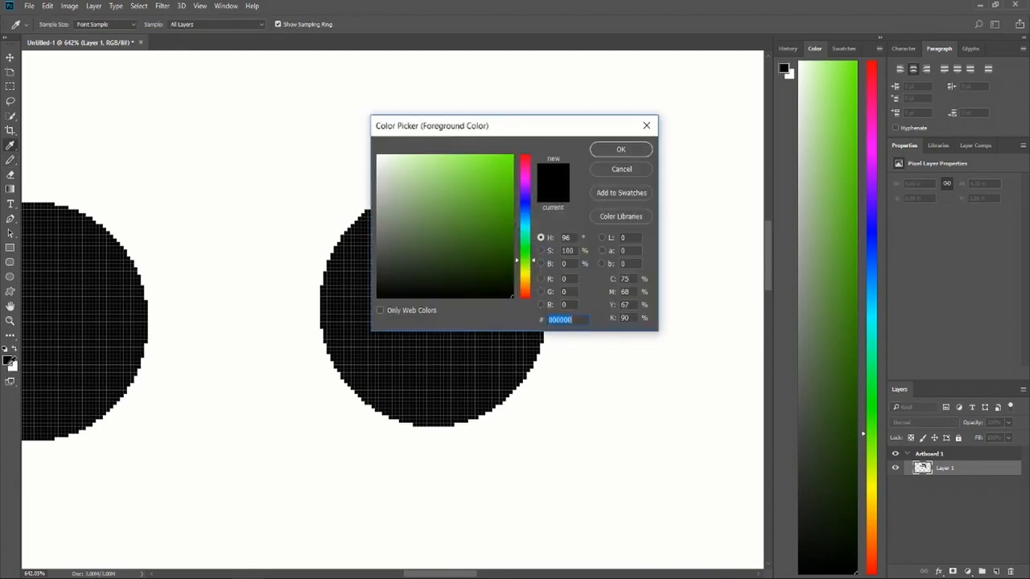
pyautogui.click(647, 126)
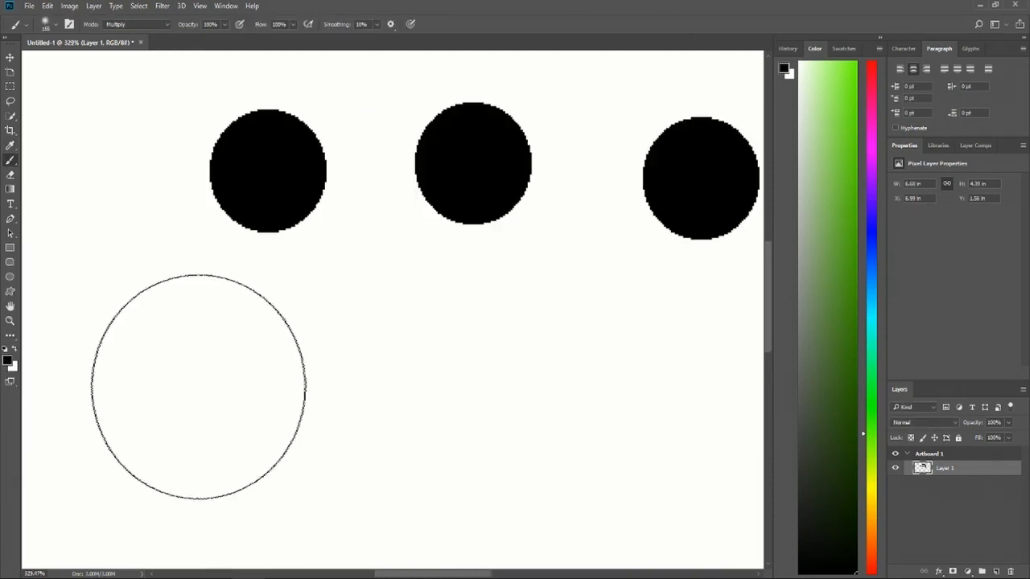
# - Paint a thick curved black stroke beneath the dots with the Hard Round brush at 155 px and 100% hardness
pyautogui.click(57, 26)
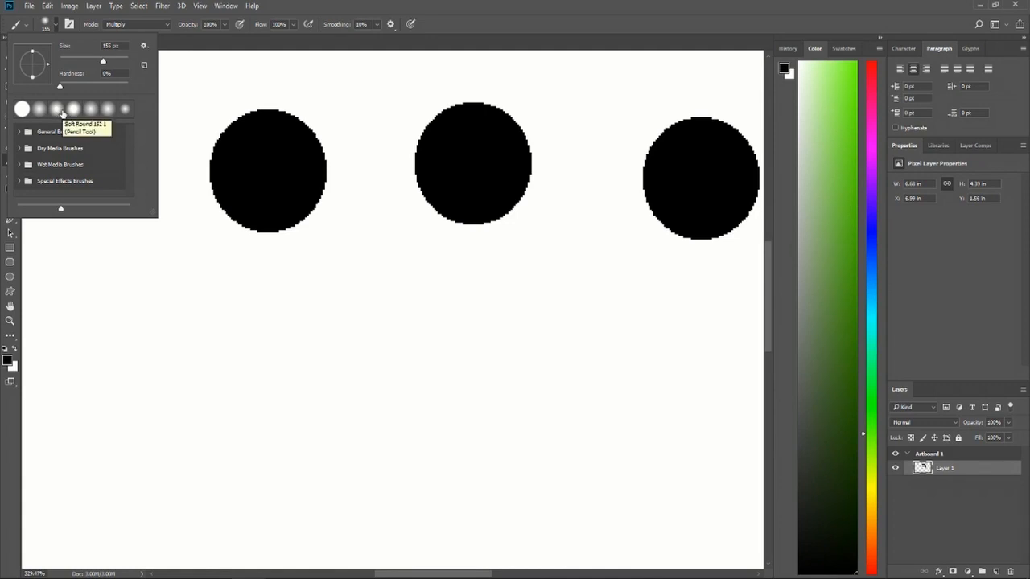
pyautogui.click(57, 113)
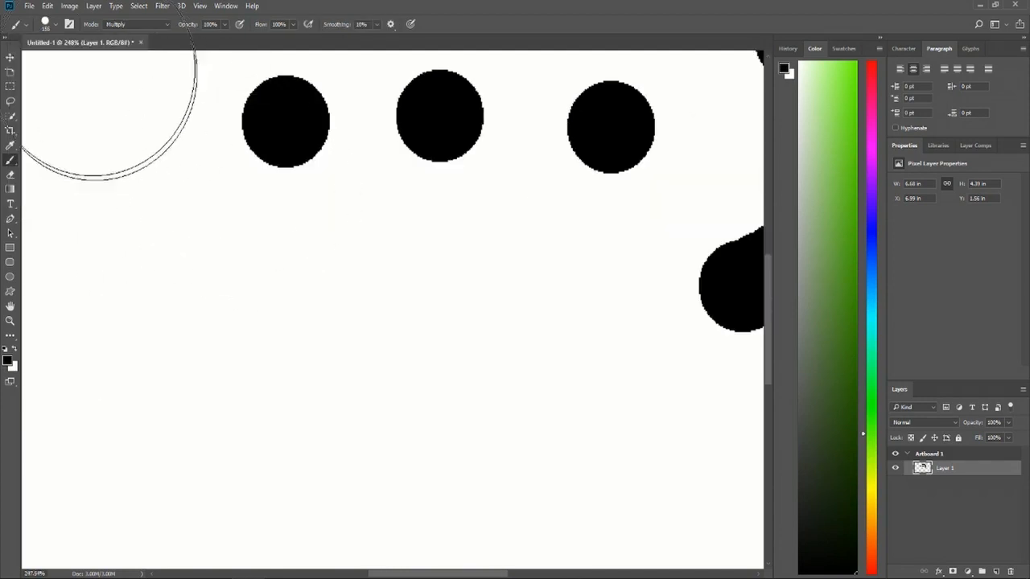
pyautogui.click(55, 24)
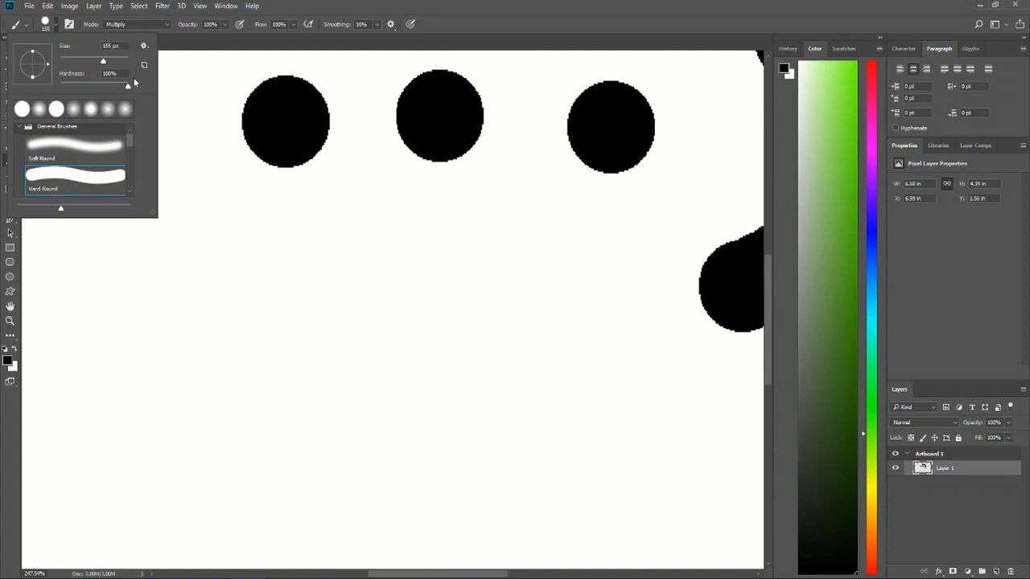
pyautogui.moveTo(311, 315)
pyautogui.mouseDown()
pyautogui.moveTo(510, 362)
pyautogui.moveTo(561, 362)
pyautogui.mouseUp()
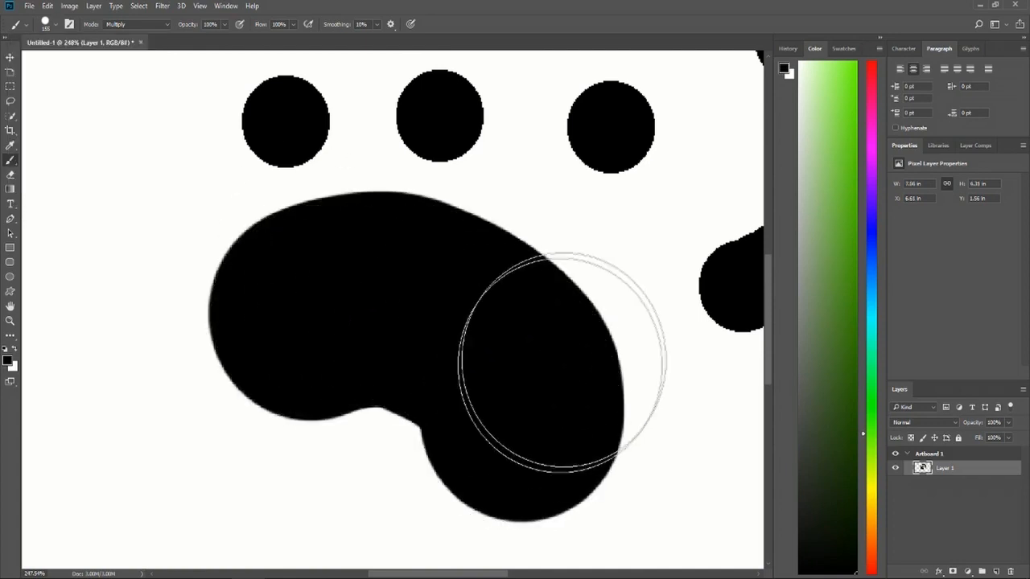
# - Examine the edge pixels of the hard brush stroke up close and compare them with the pencil stroke
pyautogui.scroll(5, 626, 282)
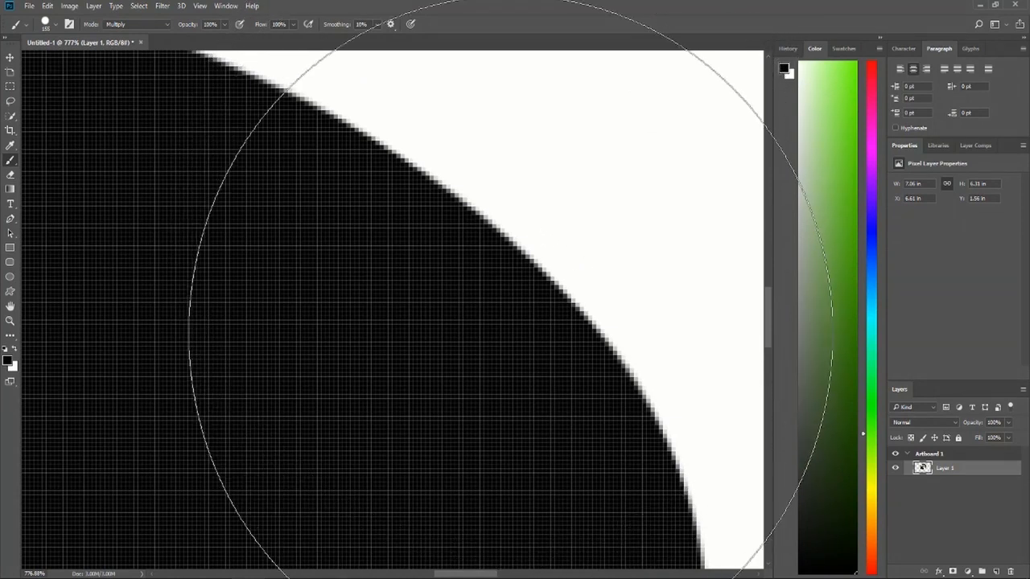
pyautogui.scroll(3, 576, 244)
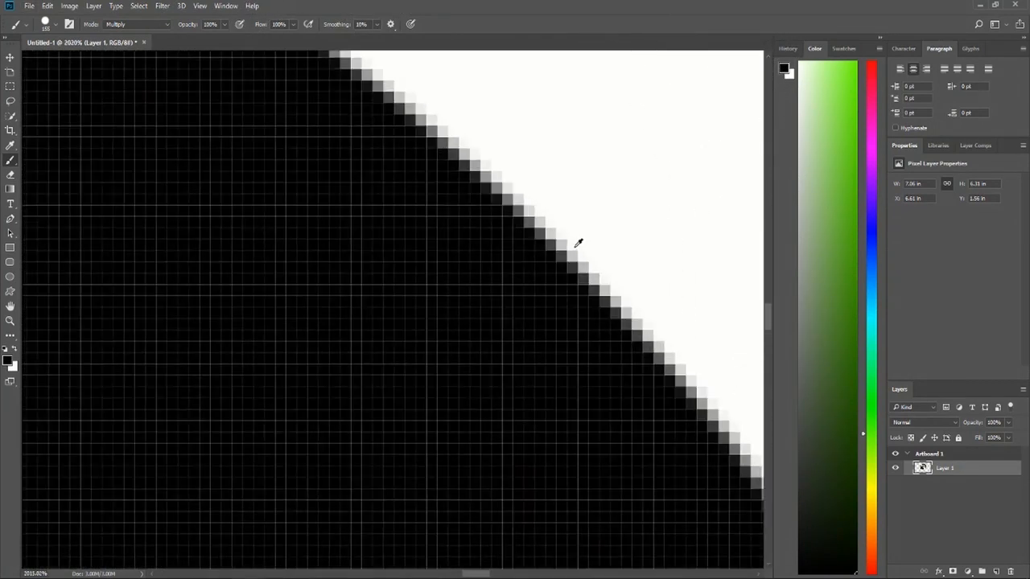
pyautogui.scroll(2, 578, 242)
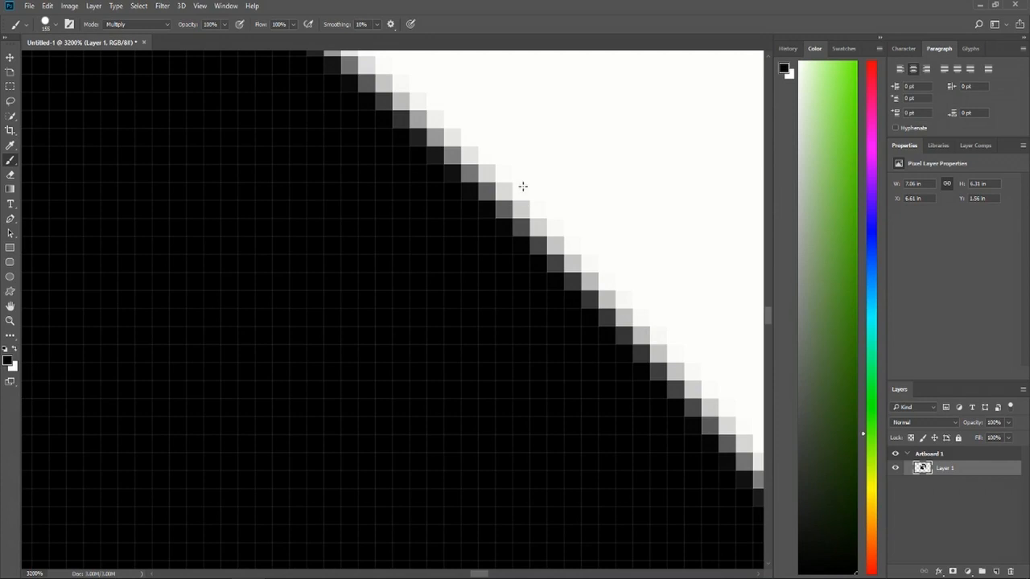
pyautogui.hscroll(3, 529, 210)
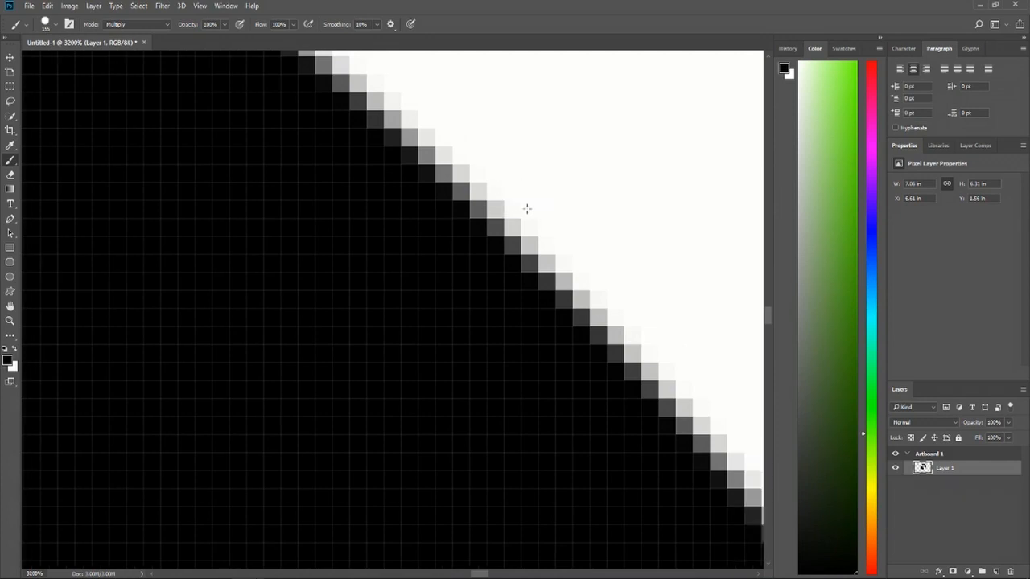
pyautogui.scroll(-10, 527, 209)
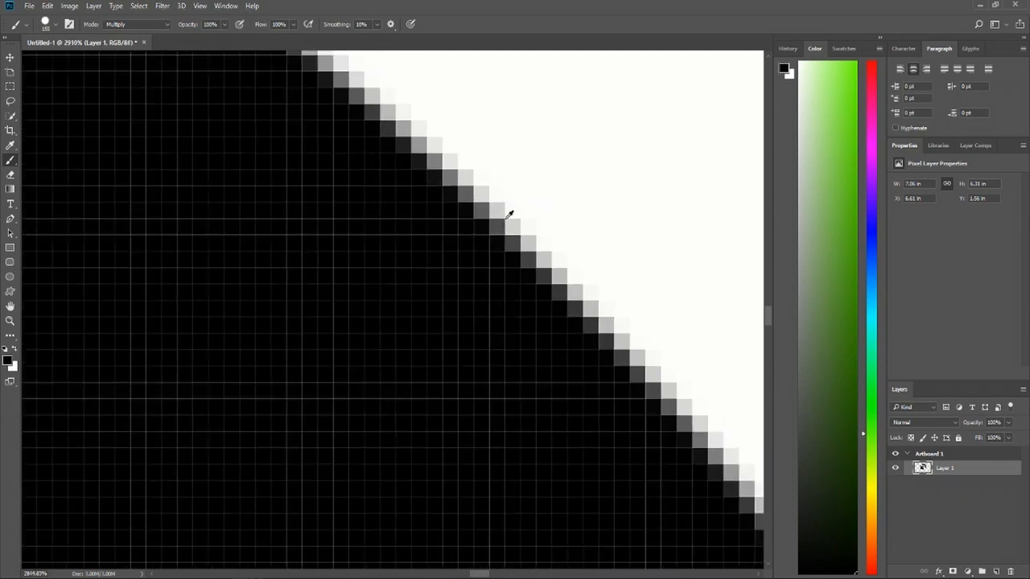
pyautogui.scroll(-2, 515, 227)
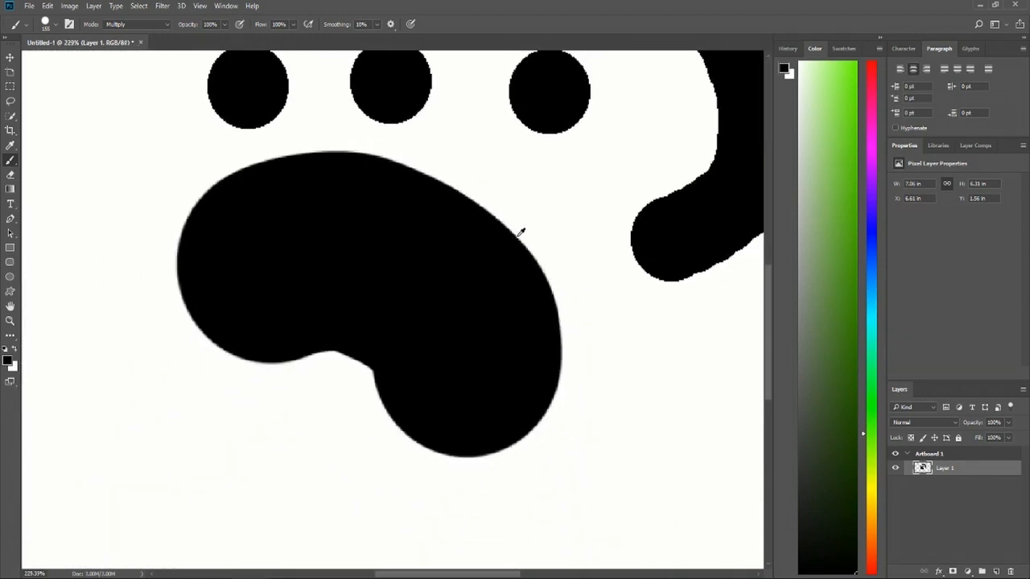
pyautogui.scroll(-1, 442, 251)
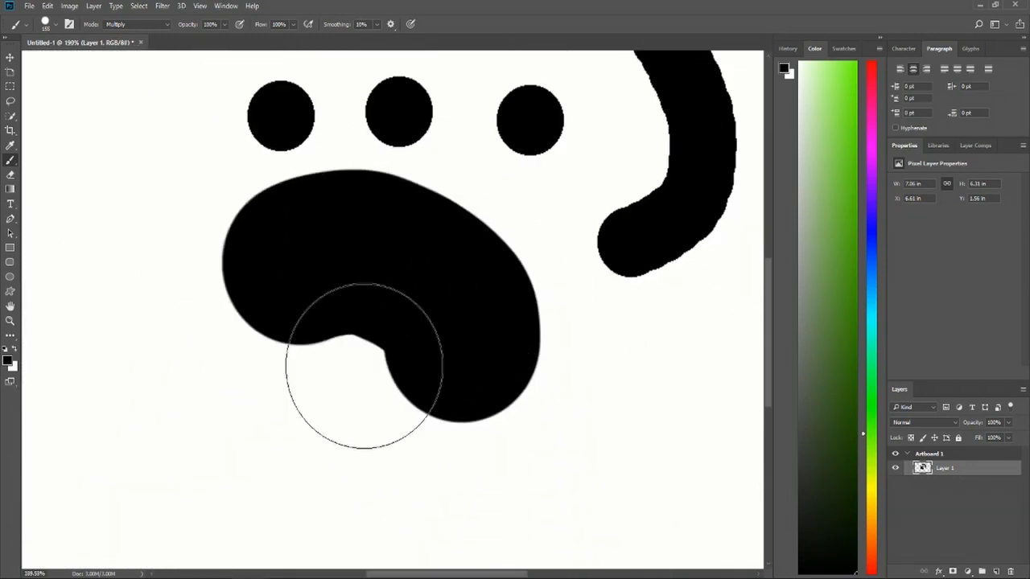
pyautogui.scroll(5, 668, 245)
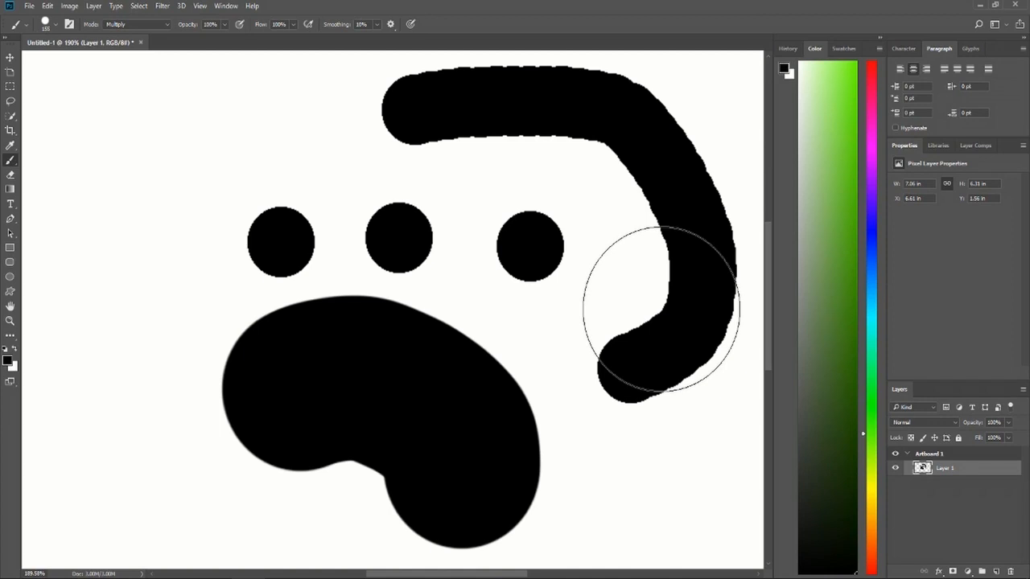
pyautogui.scroll(-6, 661, 309)
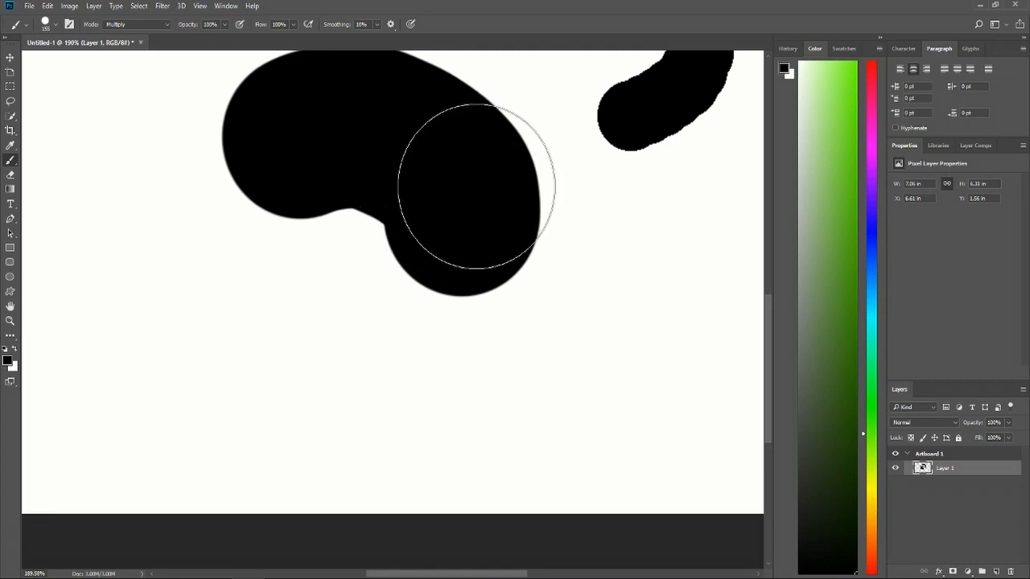
# - Paint a wavy black stroke below the hard one with the Soft Round brush at 155 px and 0% hardness
pyautogui.click(54, 25)
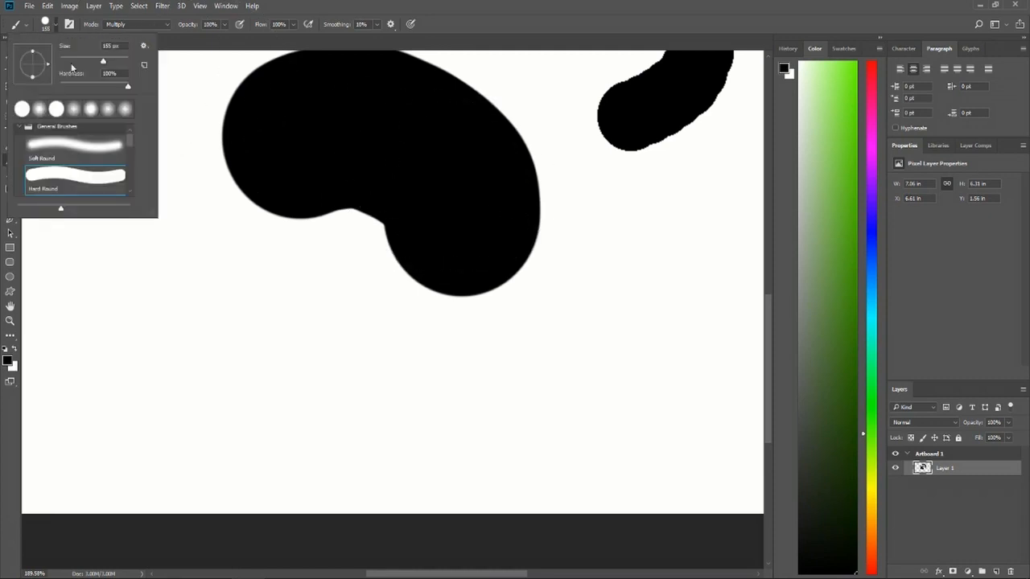
pyautogui.click(83, 150)
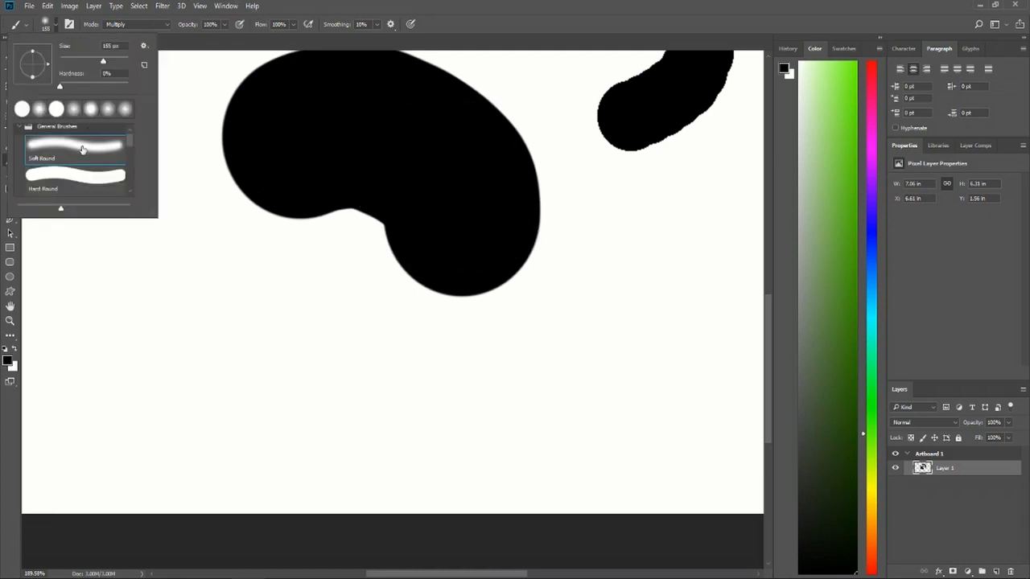
pyautogui.moveTo(181, 302)
pyautogui.mouseDown()
pyautogui.moveTo(391, 361)
pyautogui.moveTo(628, 382)
pyautogui.moveTo(614, 325)
pyautogui.moveTo(637, 374)
pyautogui.mouseUp()
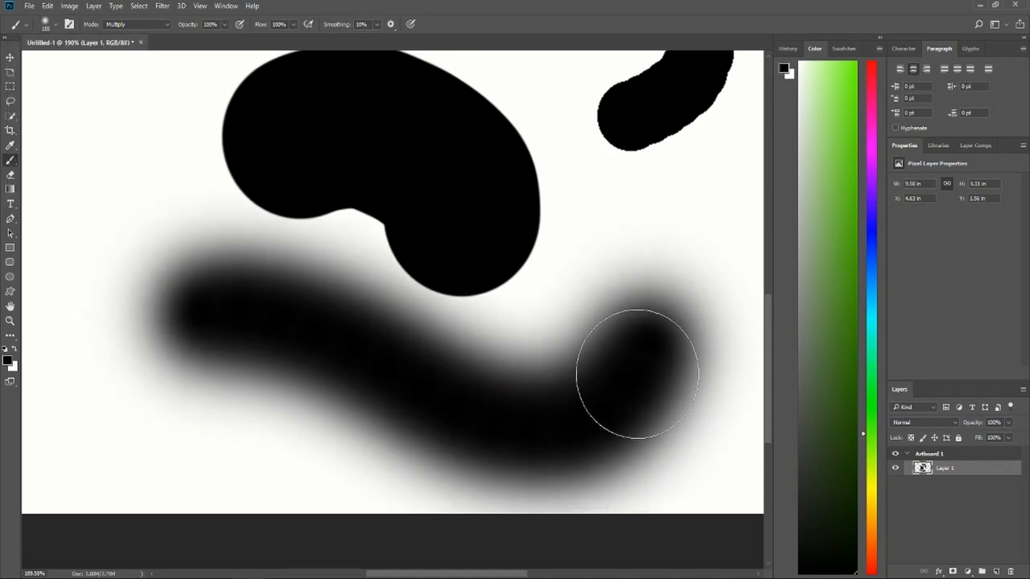
pyautogui.scroll(8, 631, 368)
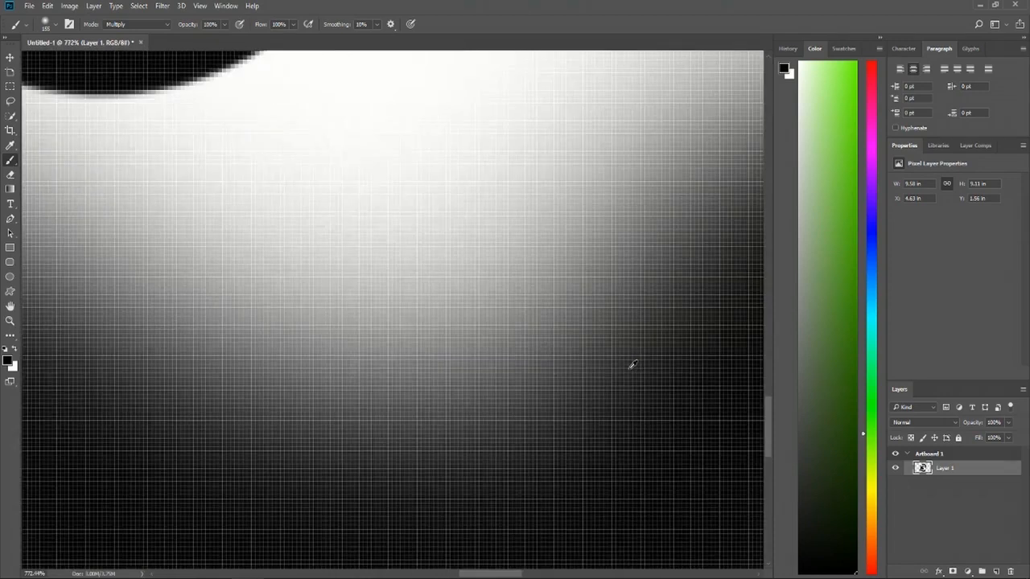
pyautogui.scroll(-2, 556, 313)
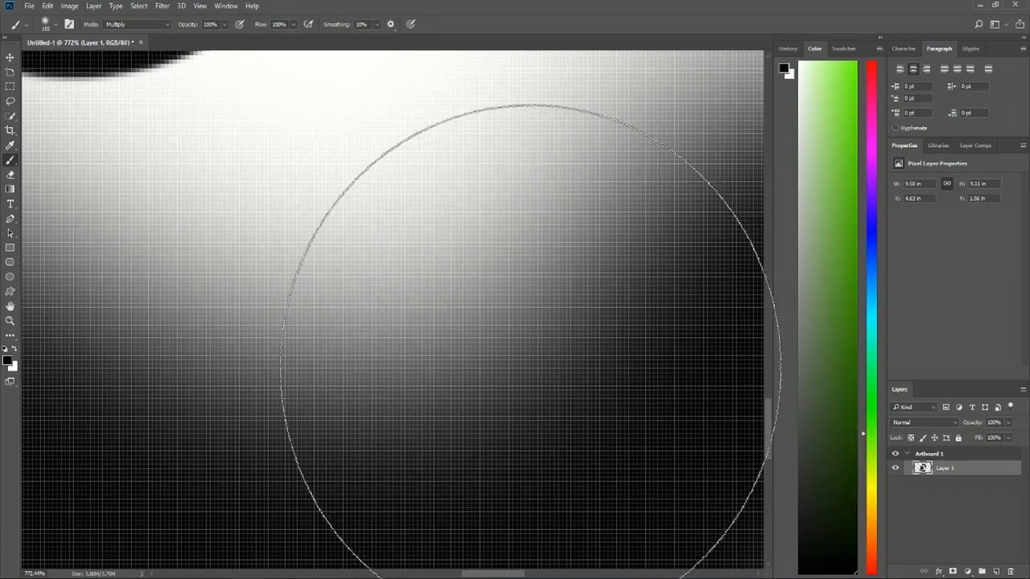
pyautogui.scroll(-10, 439, 265)
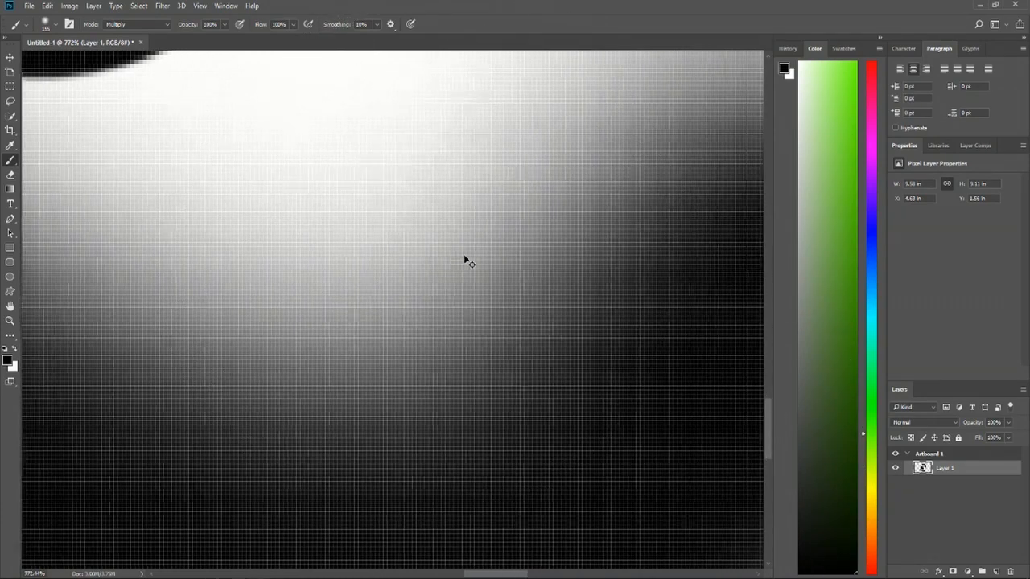
# - Set the brush hardness to 47% and paint a long curved stroke along the artboard's right side
pyautogui.click(55, 24)
pyautogui.moveTo(61, 87); pyautogui.dragTo(91, 86)
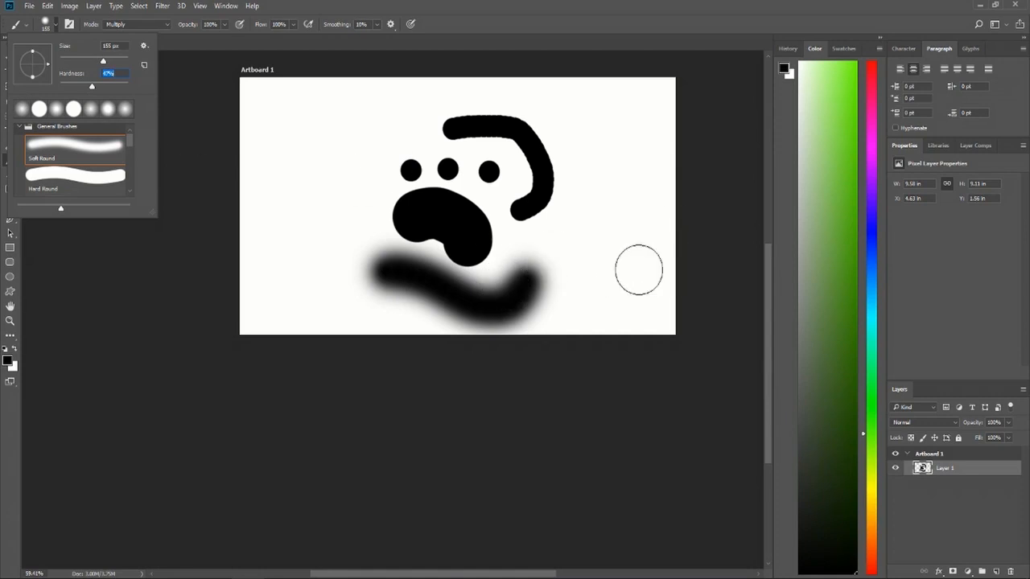
pyautogui.moveTo(639, 270)
pyautogui.mouseDown()
pyautogui.moveTo(636, 166)
pyautogui.moveTo(603, 124)
pyautogui.moveTo(566, 110)
pyautogui.mouseUp()
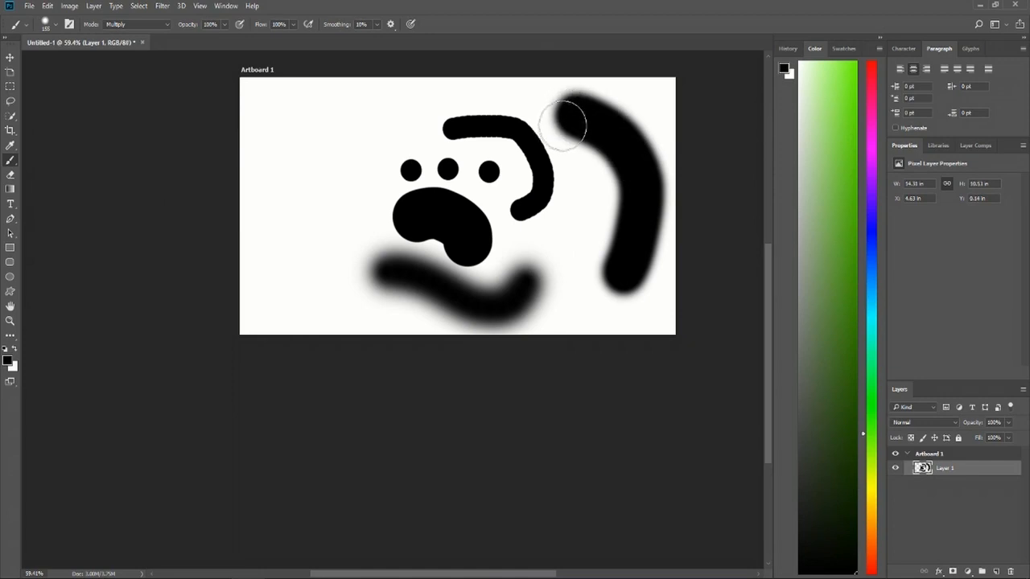
# - Set the brush hardness to 77% and paint a vertical curved stroke along the artboard's left side
pyautogui.click(55, 25)
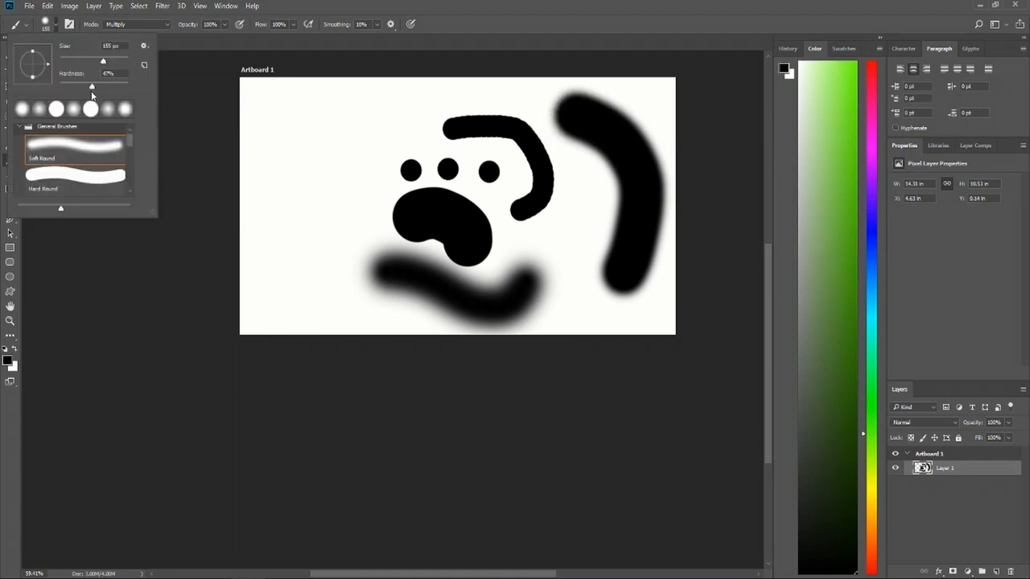
pyautogui.moveTo(92, 87); pyautogui.dragTo(119, 87)
pyautogui.moveTo(298, 138); pyautogui.dragTo(310, 265)
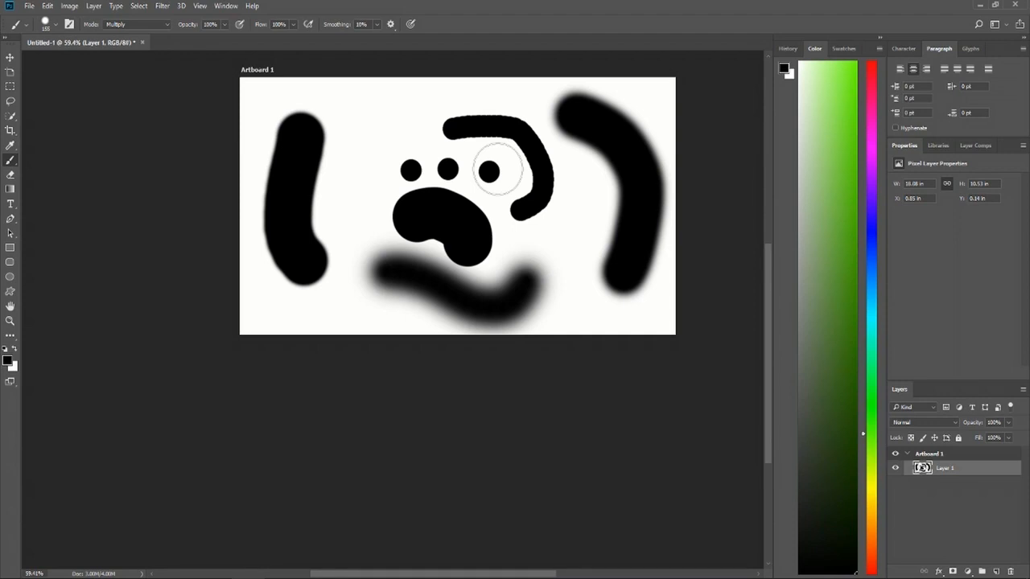
pyautogui.click(57, 25)
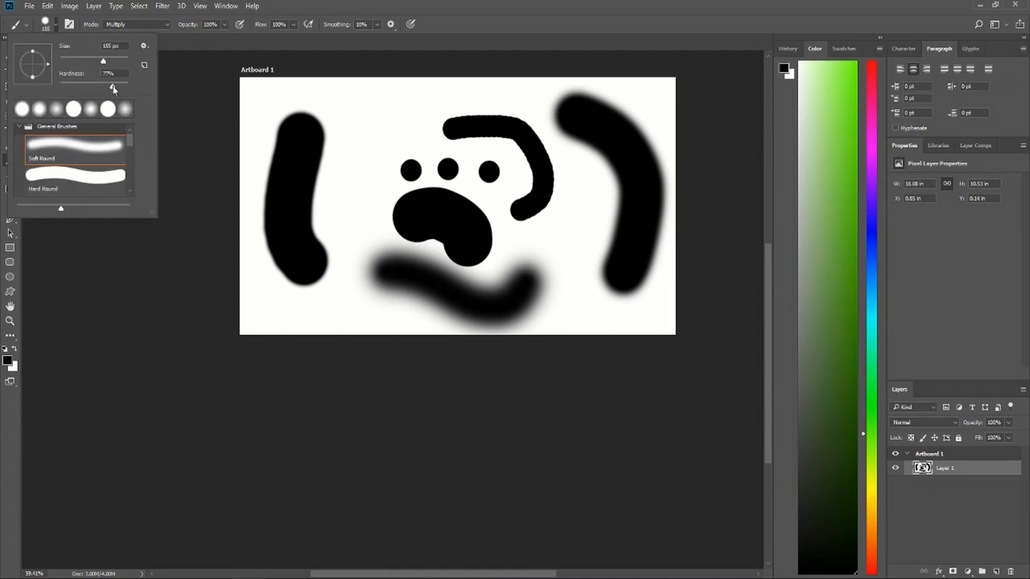
pyautogui.click(348, 118)
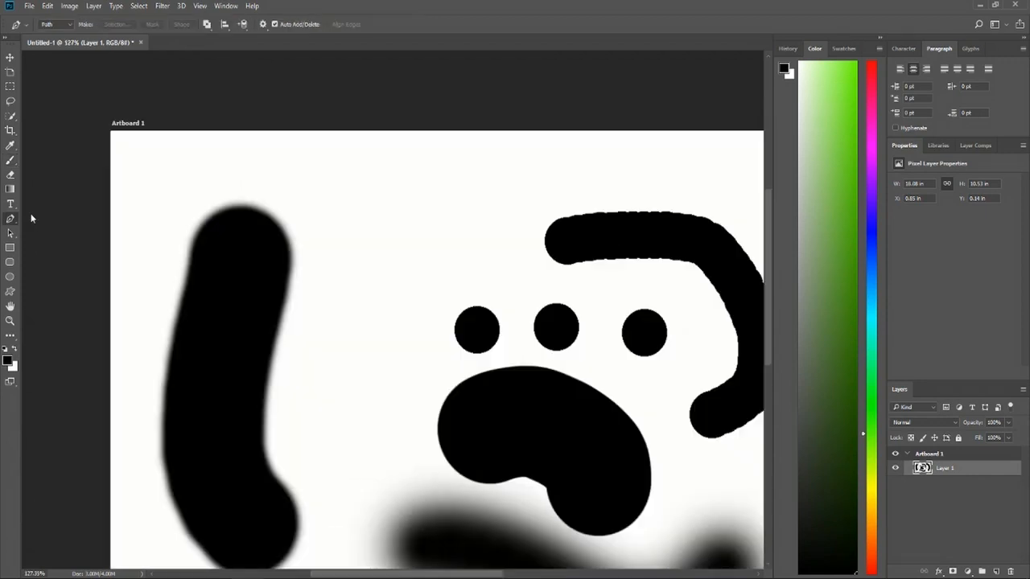
# - Review the tool variants grouped with the Pen and choose the standard Pen Tool in Path mode
pyautogui.rightClick(16, 219)
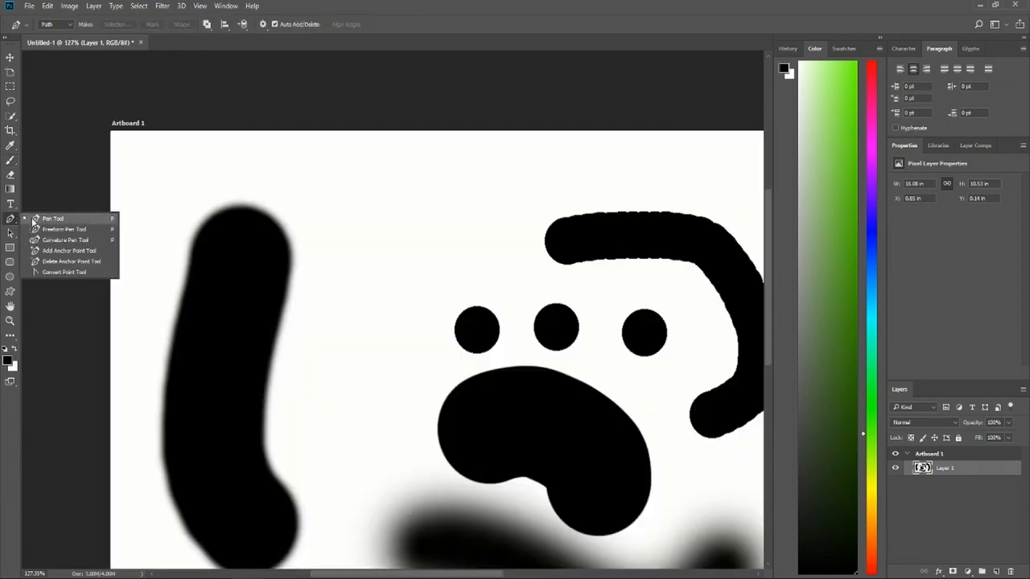
pyautogui.click(34, 223)
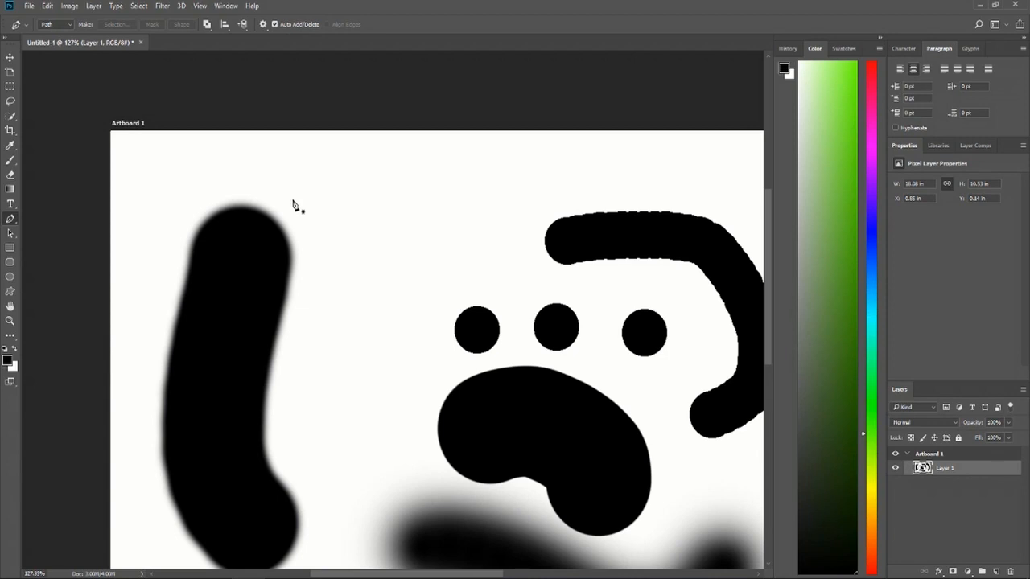
pyautogui.scroll(-2, 368, 333)
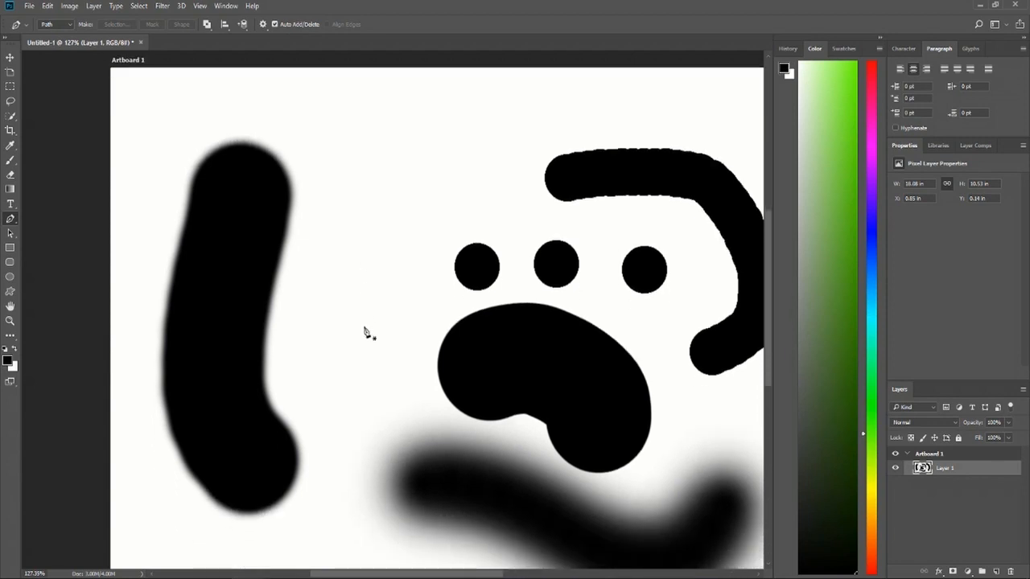
pyautogui.moveTo(362, 577); pyautogui.dragTo(398, 577)
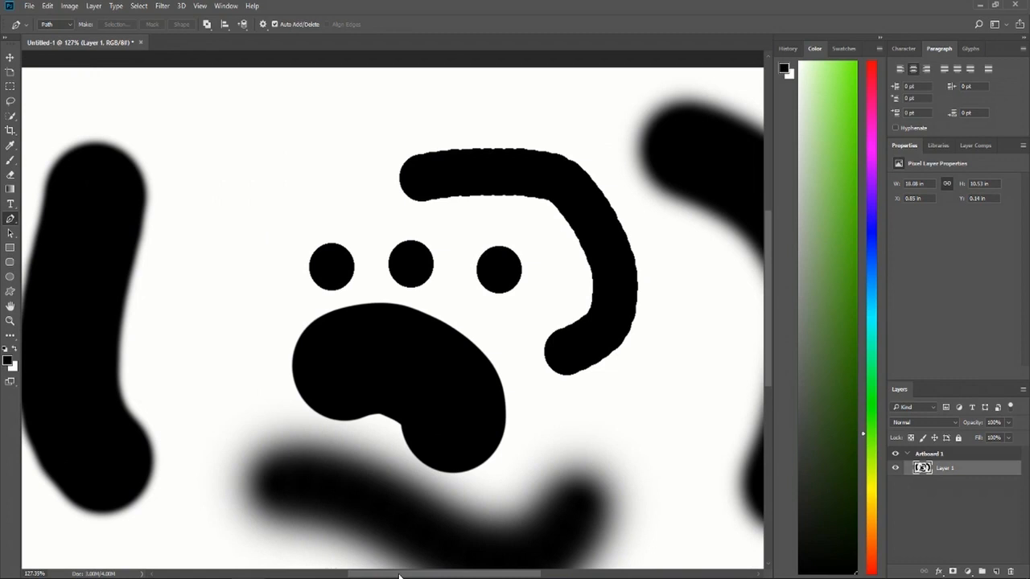
# - Draw a closed path with the Pen Tool in the artboard's upper-left area, combining straight corner segments with a curved S-shaped section in the middle
pyautogui.click(168, 183)
pyautogui.click(266, 121)
pyautogui.click(376, 125)
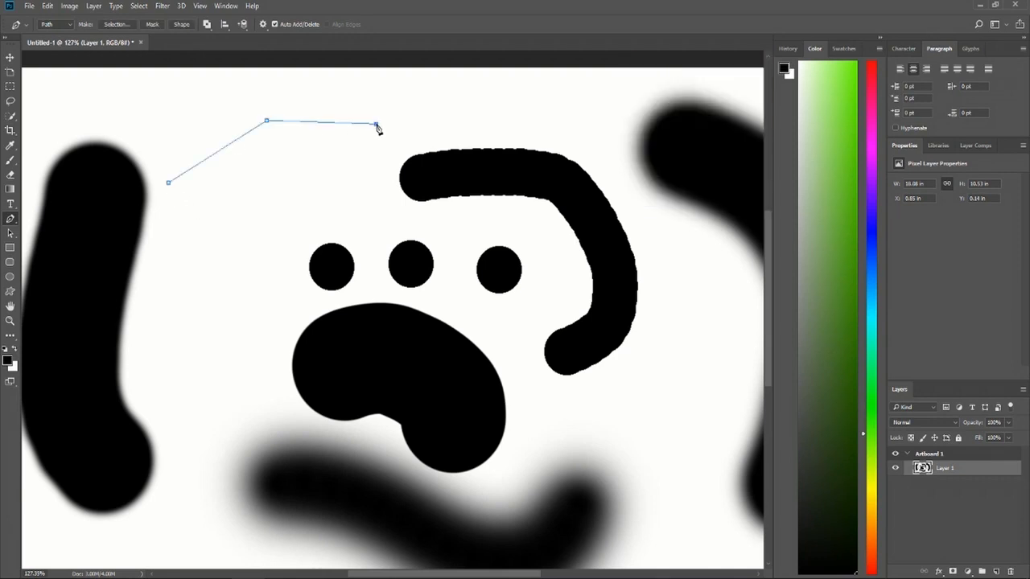
pyautogui.click(393, 211)
pyautogui.moveTo(277, 235); pyautogui.dragTo(194, 182)
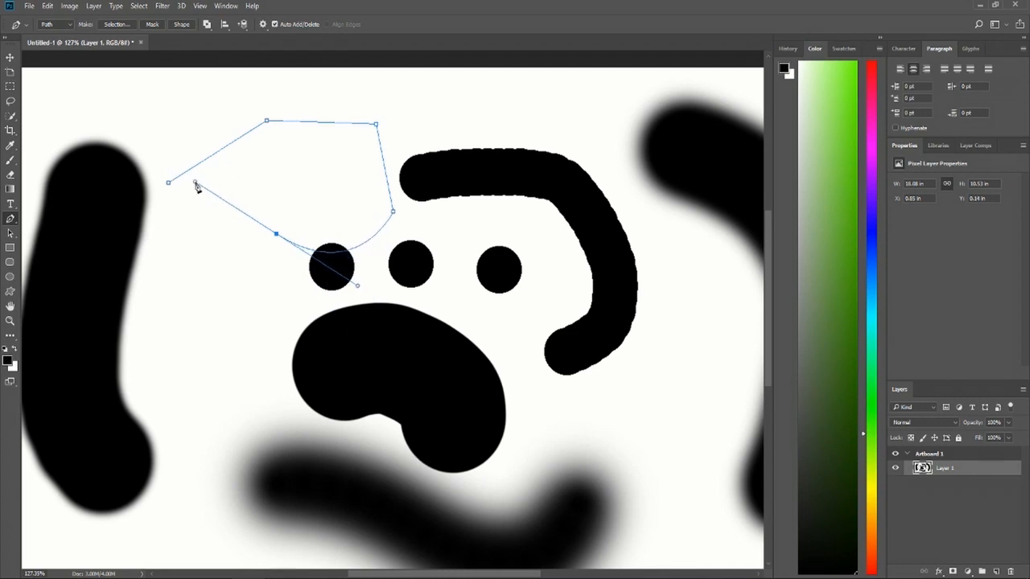
pyautogui.moveTo(357, 283); pyautogui.dragTo(430, 191)
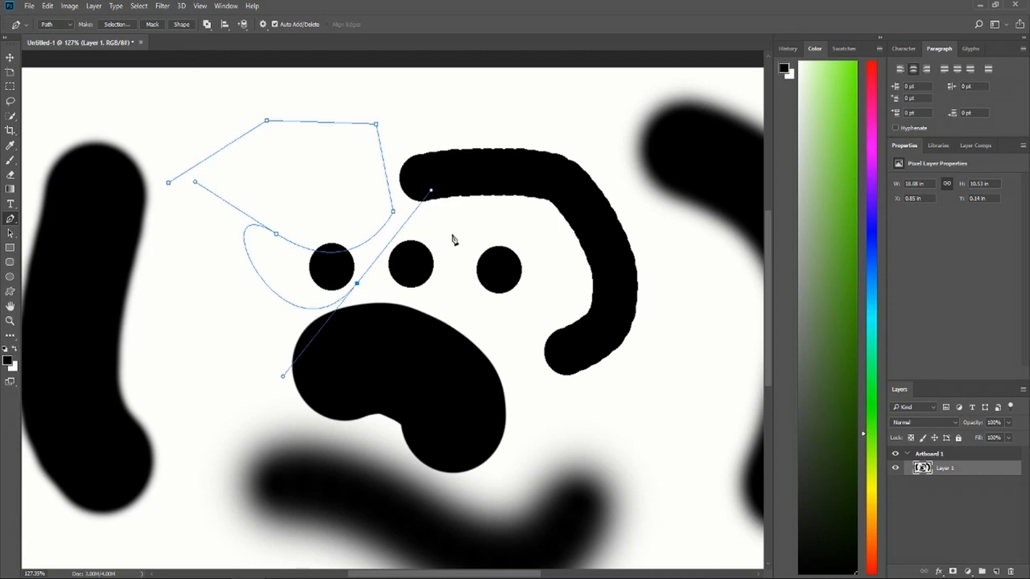
pyautogui.click(447, 221)
pyautogui.click(465, 300)
pyautogui.click(235, 379)
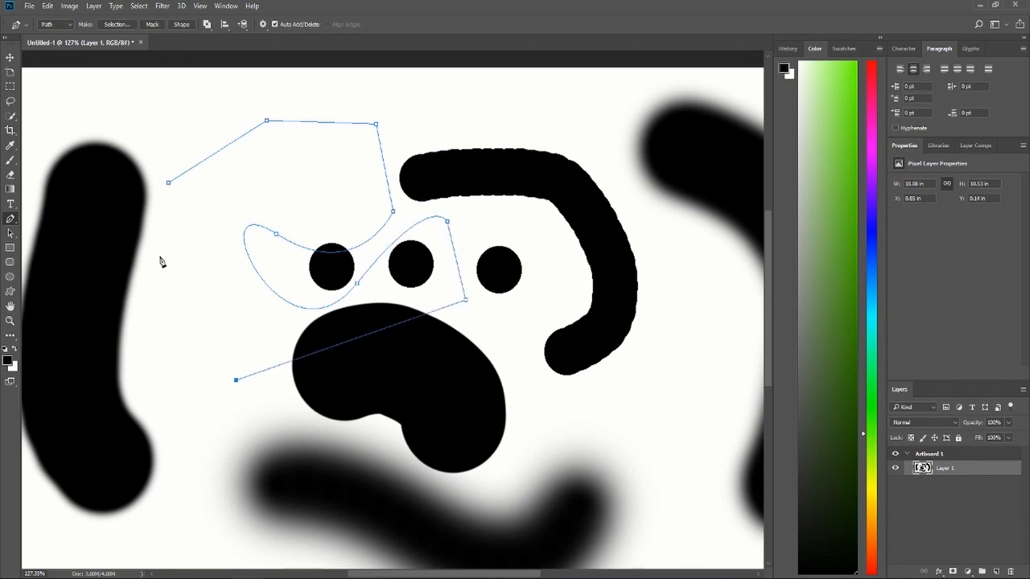
pyautogui.click(156, 283)
pyautogui.click(168, 183)
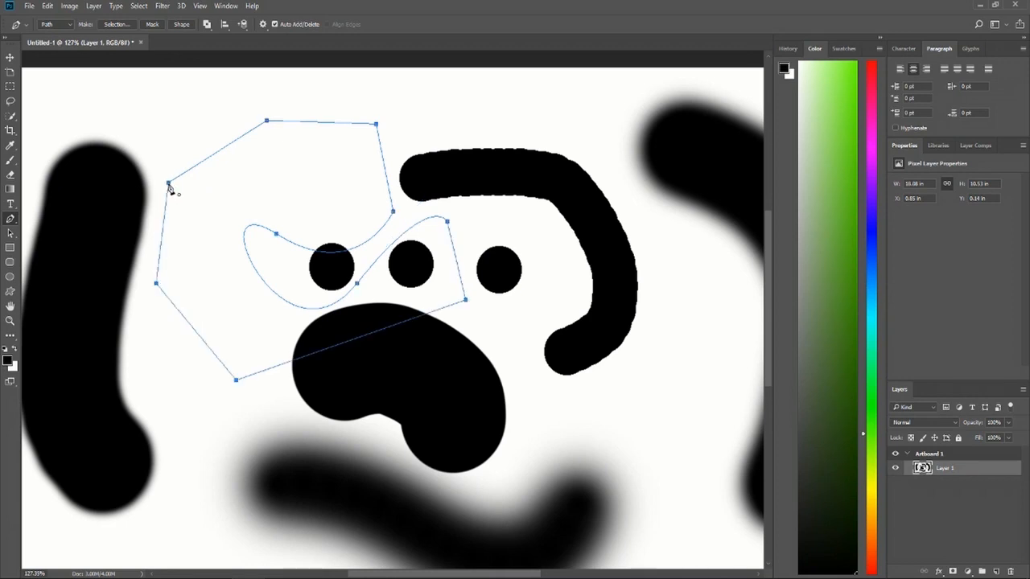
# - Try filling the closed path with the foreground color in Normal mode at 100% opacity, and undo the fill
pyautogui.rightClick(187, 176)
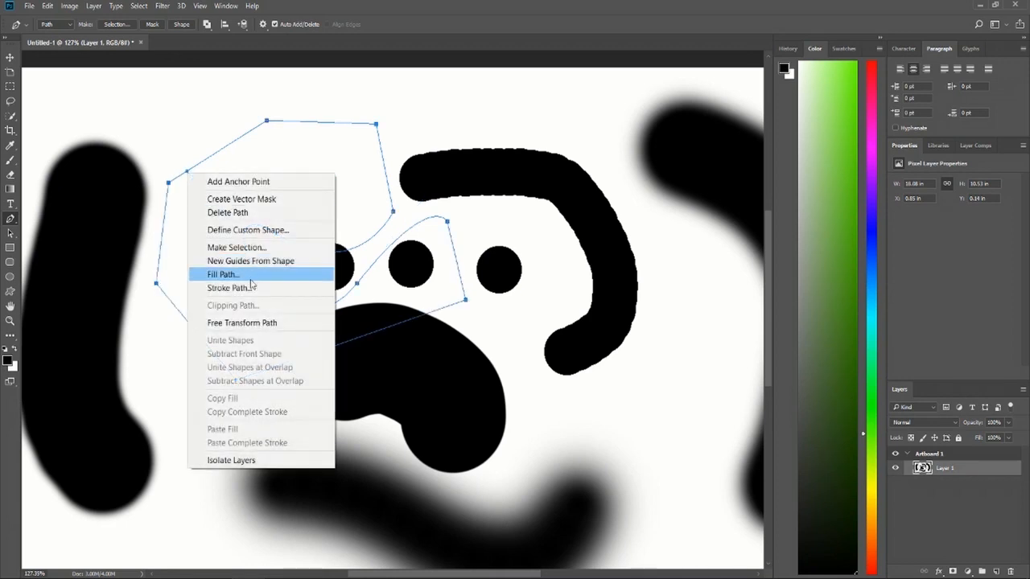
pyautogui.click(299, 275)
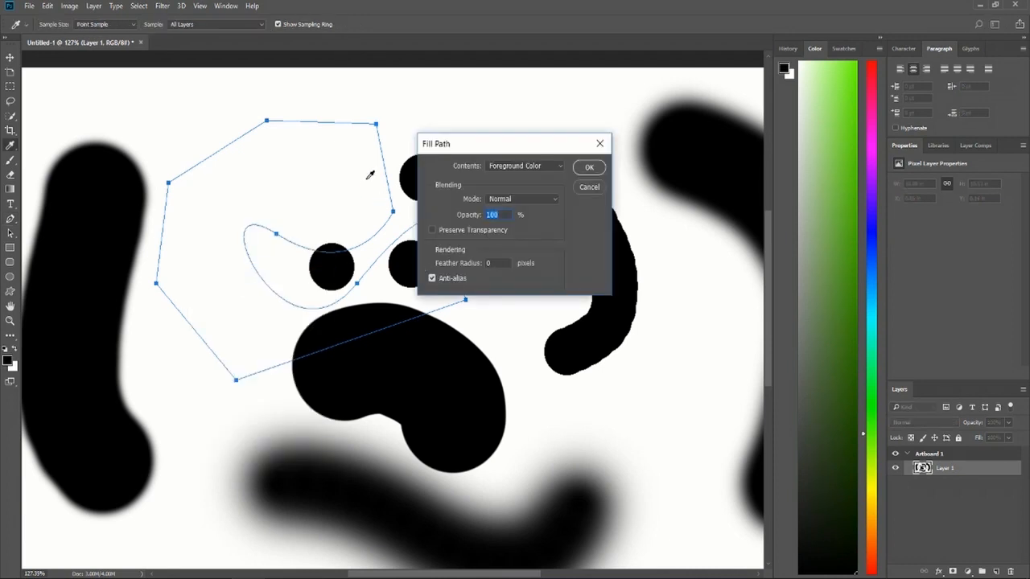
pyautogui.click(597, 171)
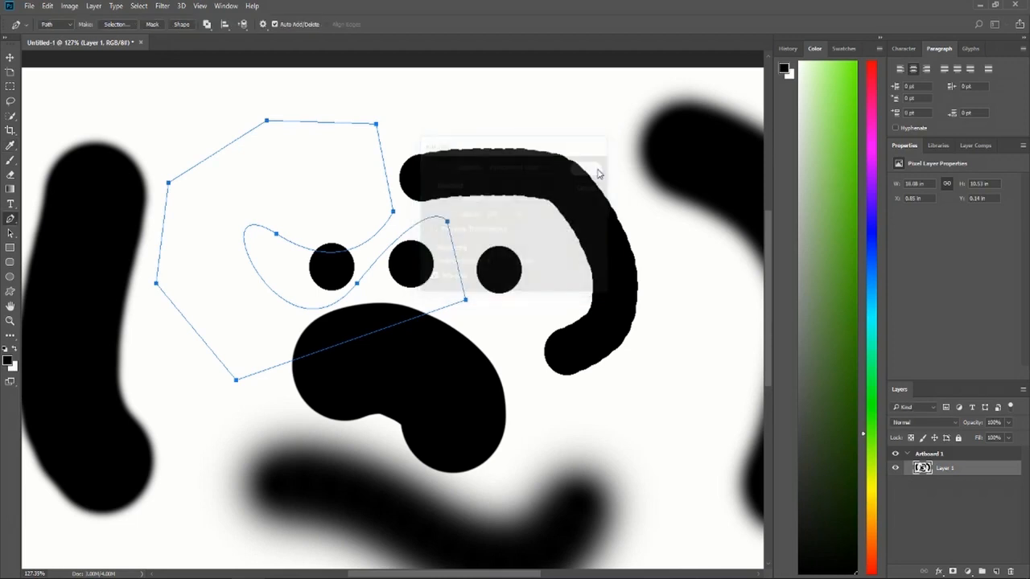
pyautogui.hotkey('ctrl', 'z')
# - Try stroking the closed path with the Brush option at the current large brush size, and undo the stroke
pyautogui.rightClick(250, 155)
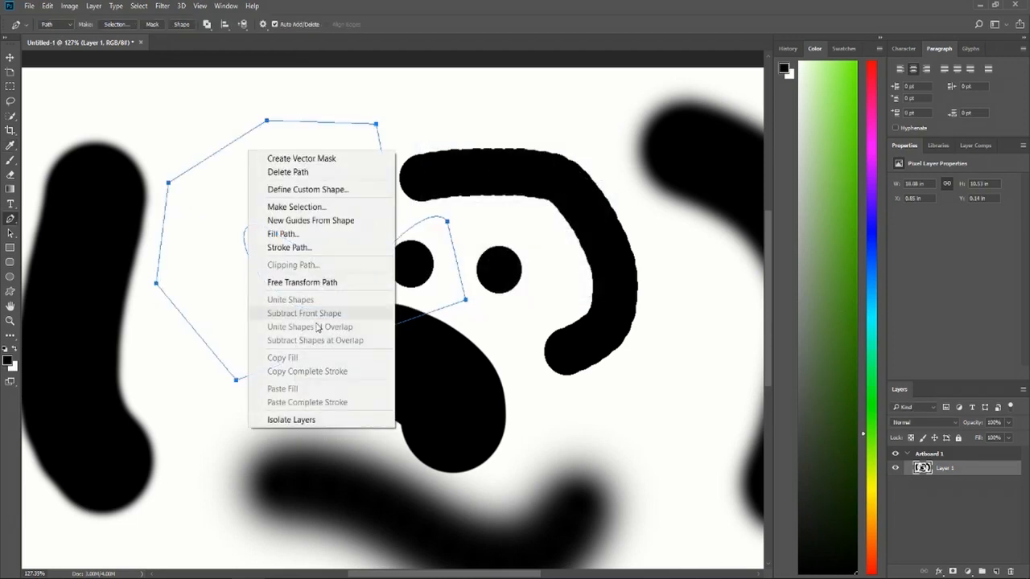
pyautogui.click(368, 243)
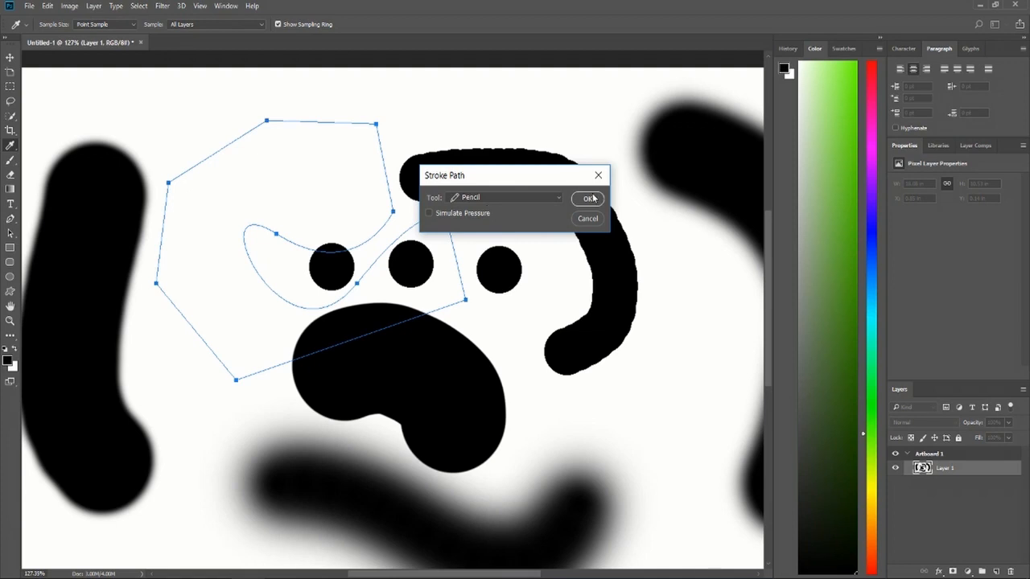
pyautogui.click(544, 198)
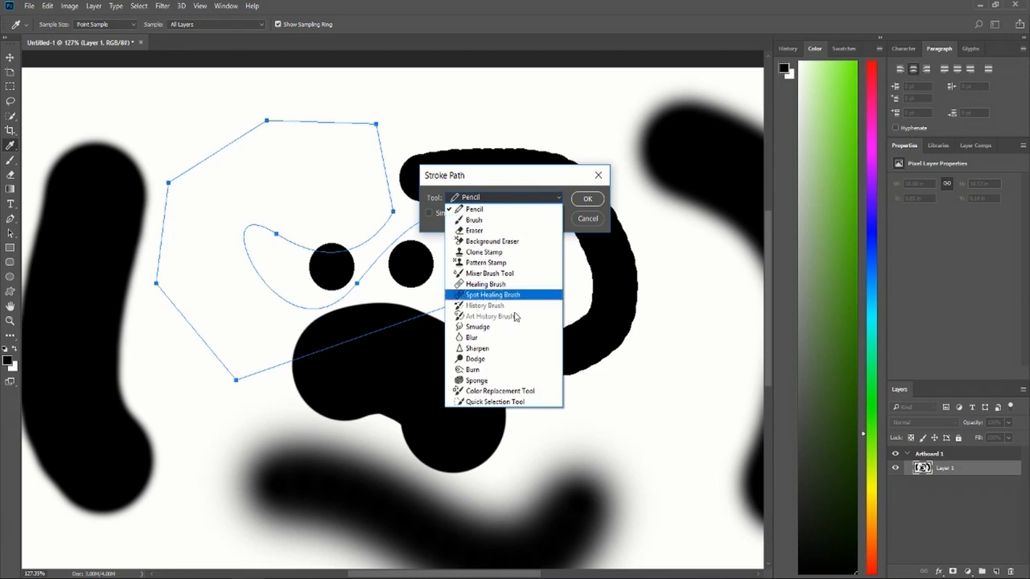
pyautogui.click(516, 220)
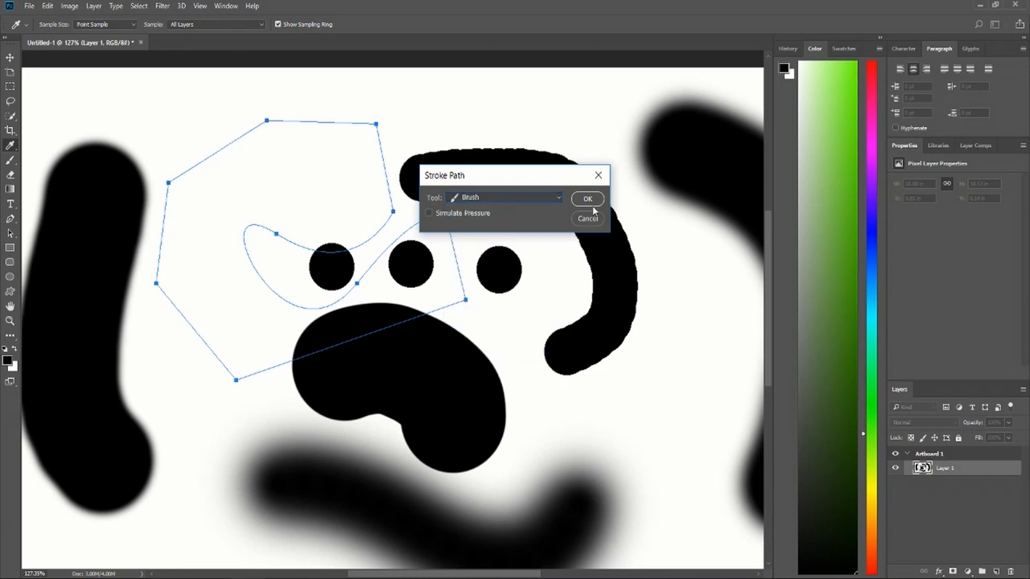
pyautogui.click(588, 200)
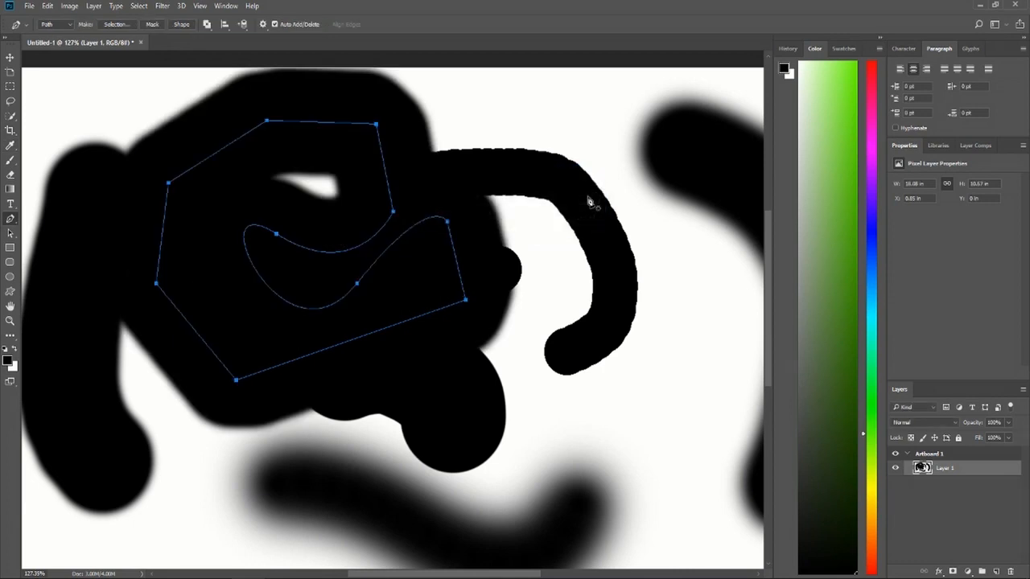
pyautogui.hotkey('ctrl', 'z')
# - Reduce the brush size and stroke the closed path with the Brush for a thin black outline
pyautogui.click(11, 161)
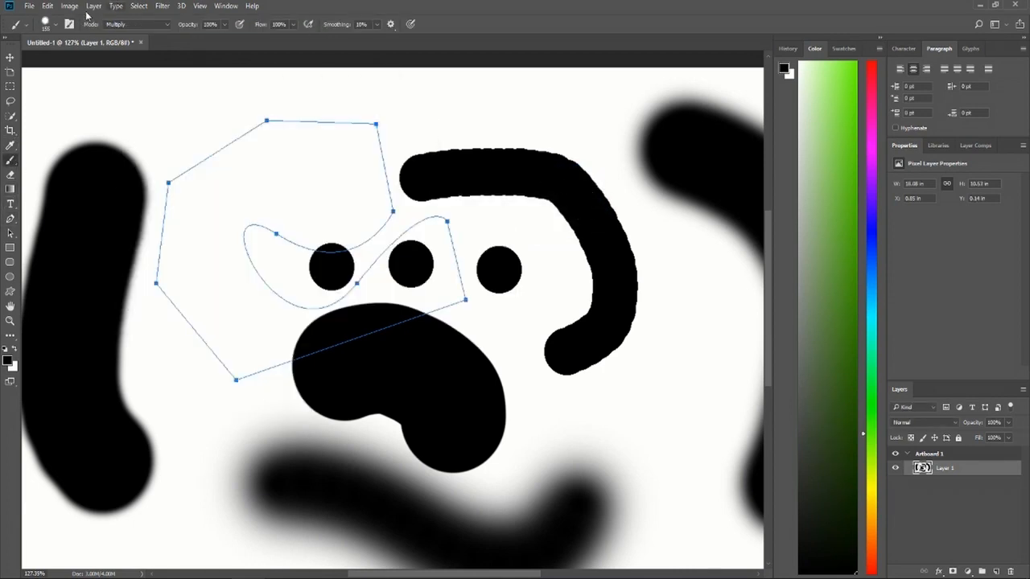
pyautogui.click(55, 25)
pyautogui.moveTo(97, 65); pyautogui.dragTo(69, 65)
pyautogui.click(230, 162)
pyautogui.press('p')
pyautogui.rightClick(266, 113)
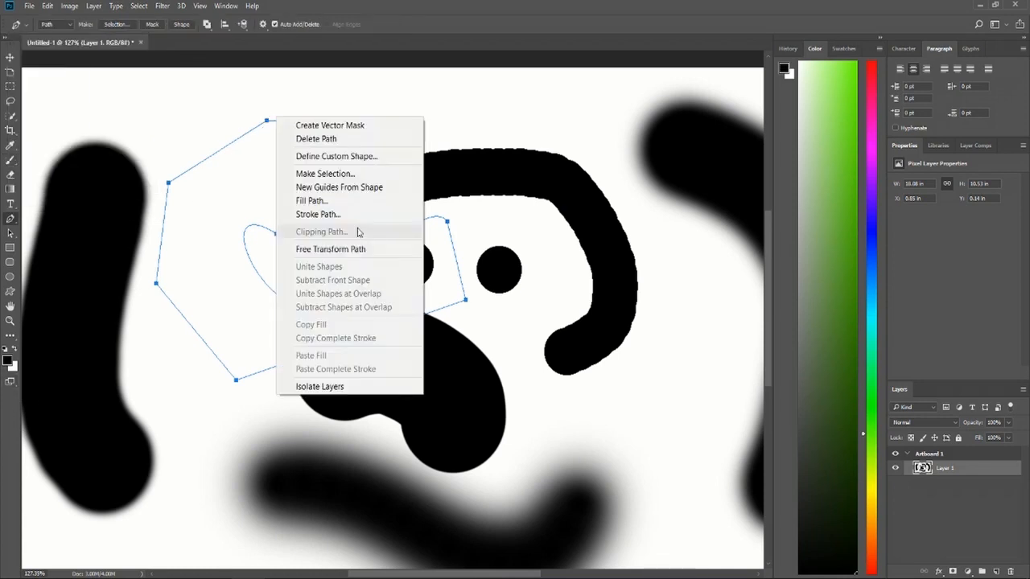
pyautogui.click(354, 231)
pyautogui.click(588, 199)
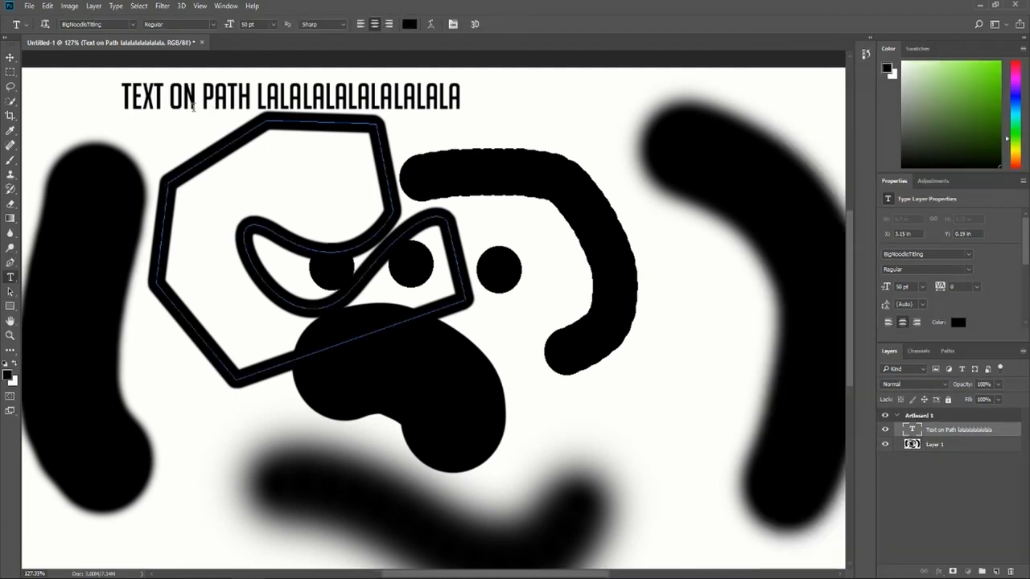
pyautogui.click(193, 105)
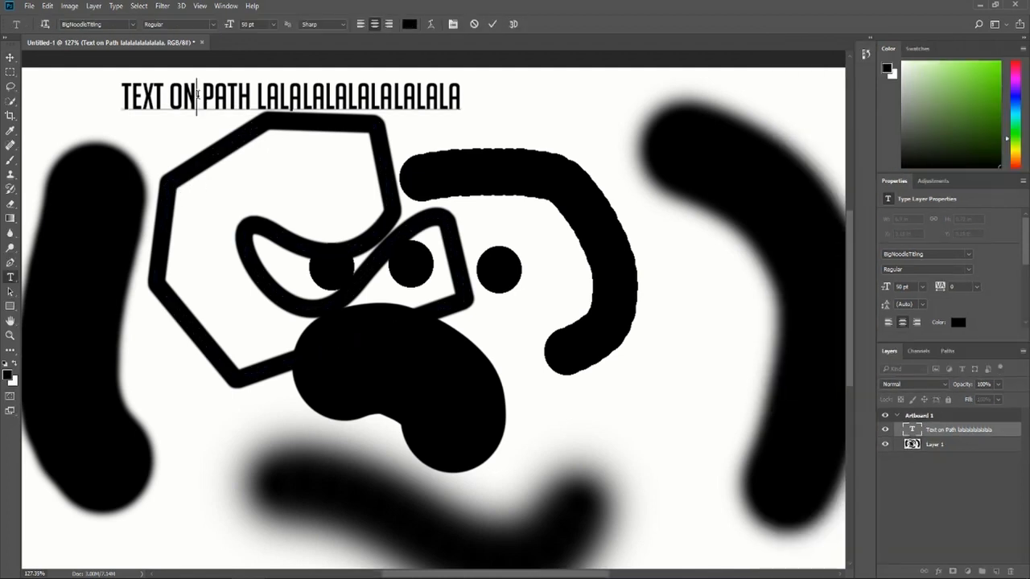
pyautogui.hotkey('ctrl', 'a')
pyautogui.press('BackSpace')
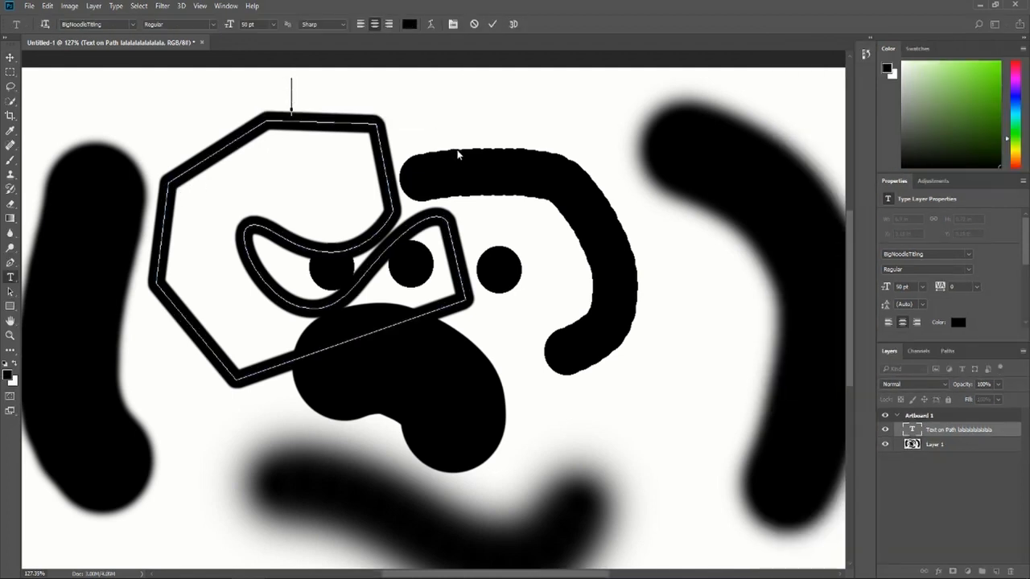
pyautogui.press('Escape')
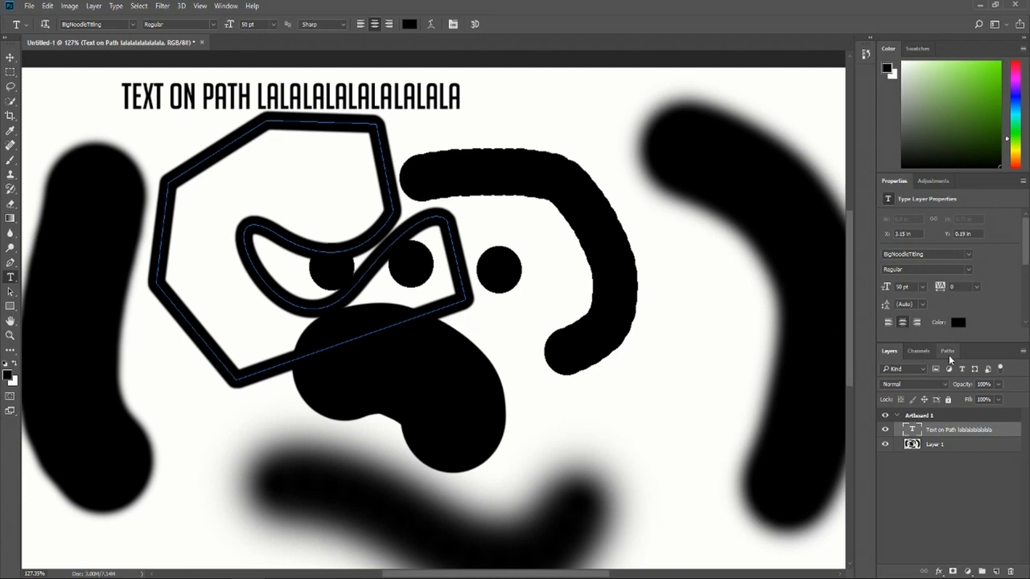
# - Add the type "Text on Path lalalalalalalalala" along the outer left side of the work path and commit it
pyautogui.click(948, 353)
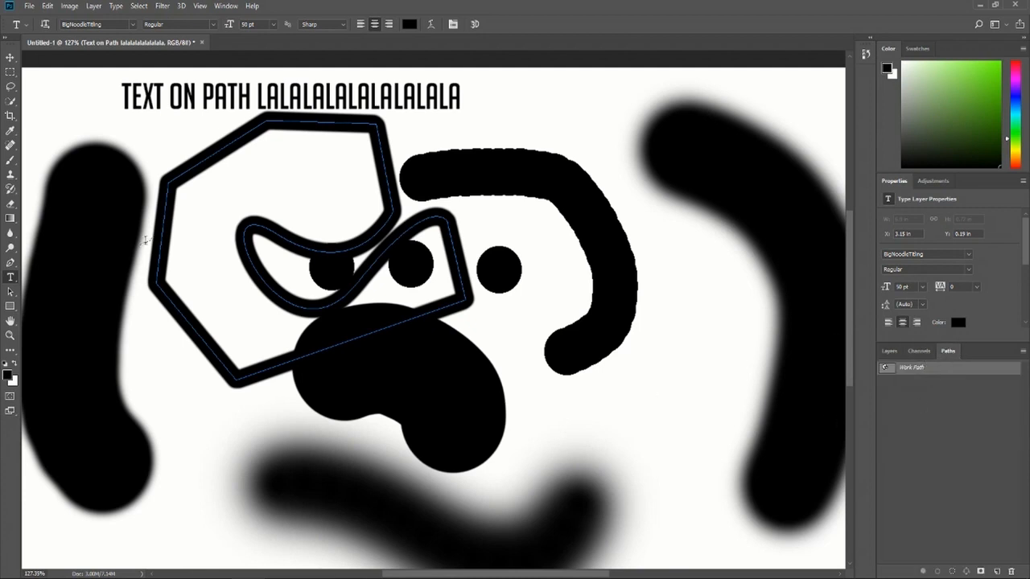
pyautogui.click(165, 198)
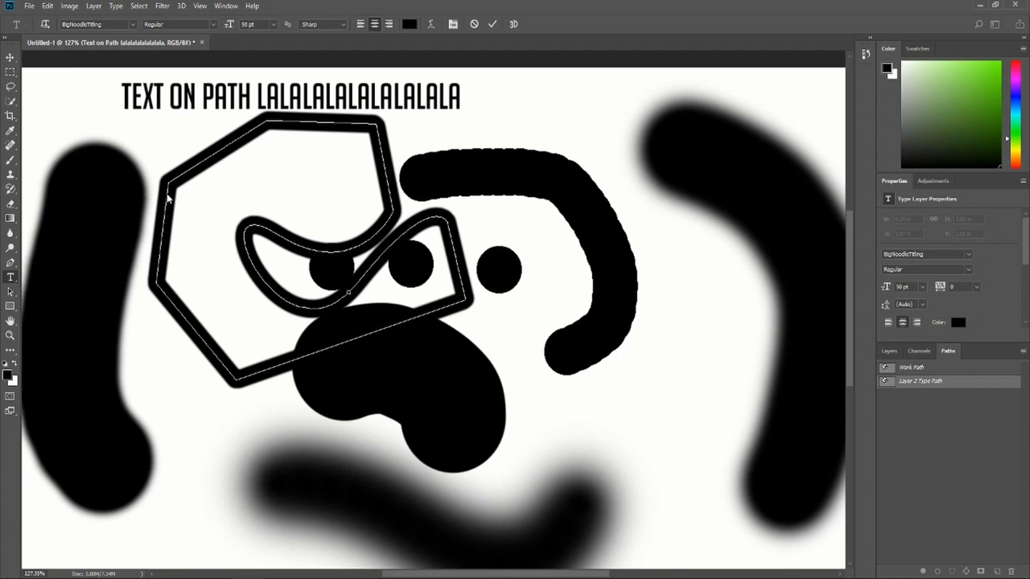
pyautogui.press('ctrl')
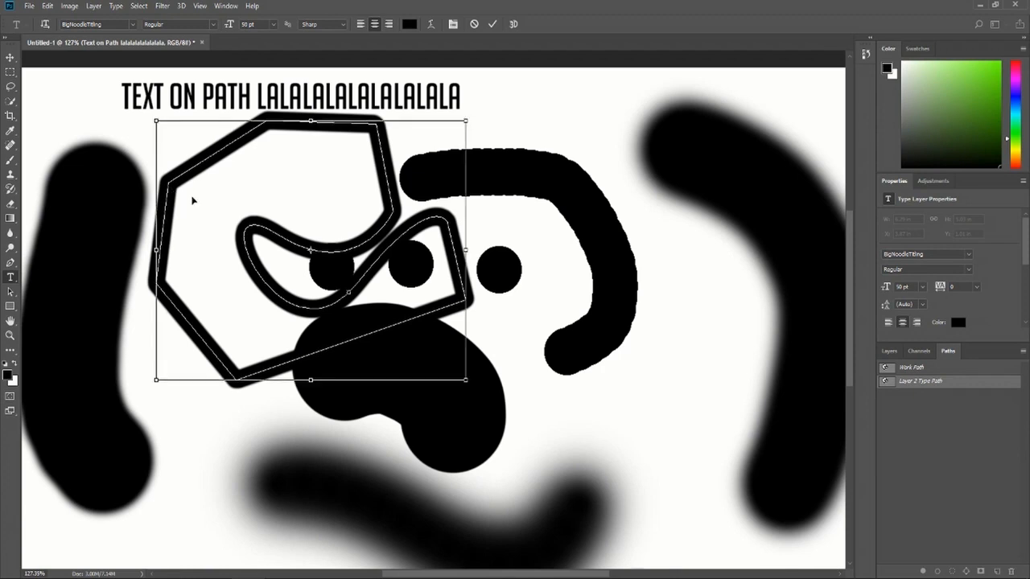
pyautogui.write('Text on Path lalalalalalalalala')
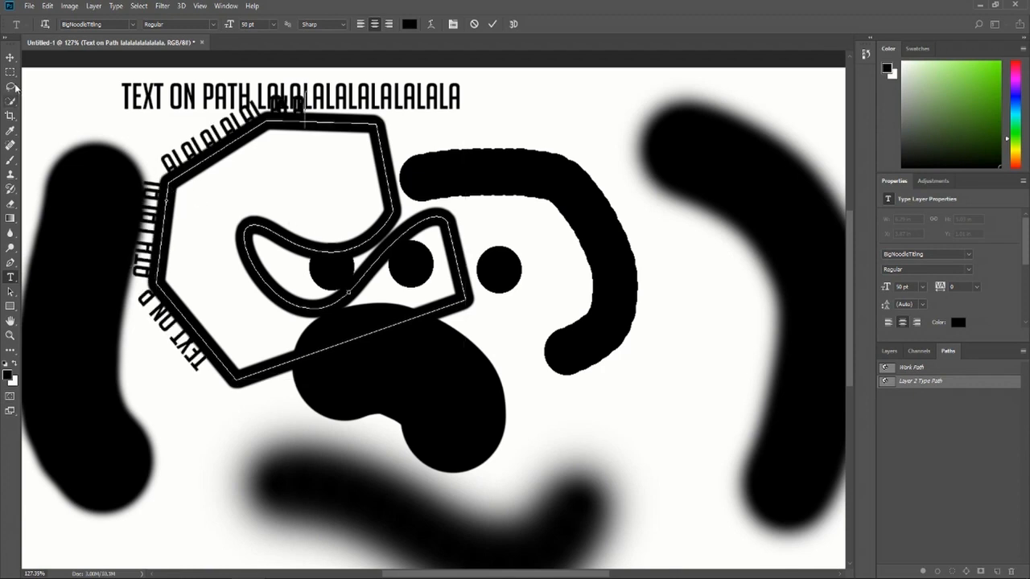
pyautogui.click(10, 57)
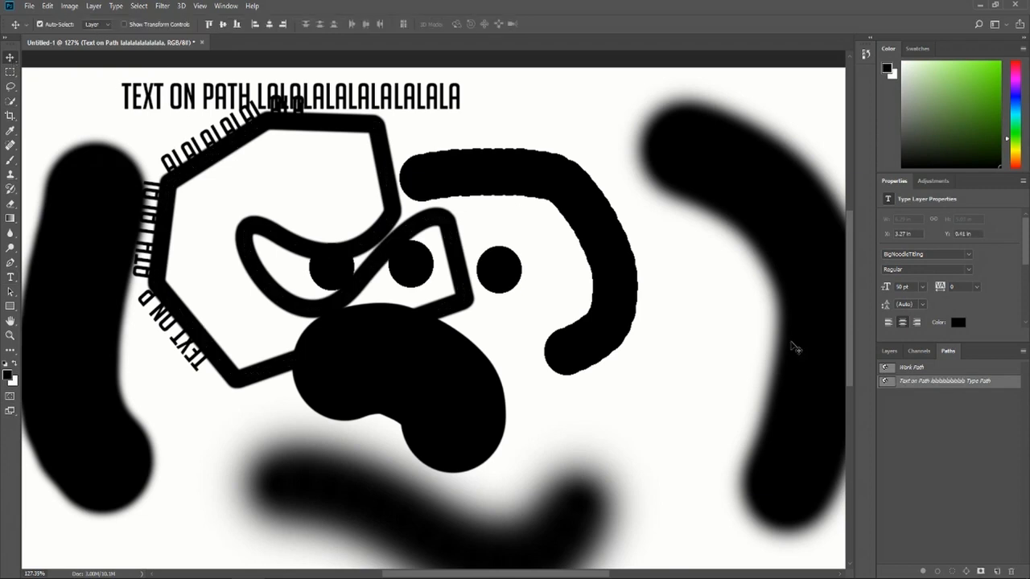
# - Hide Layer 1 and the lower text layer, leaving only the text that follows the drawn path
pyautogui.click(889, 351)
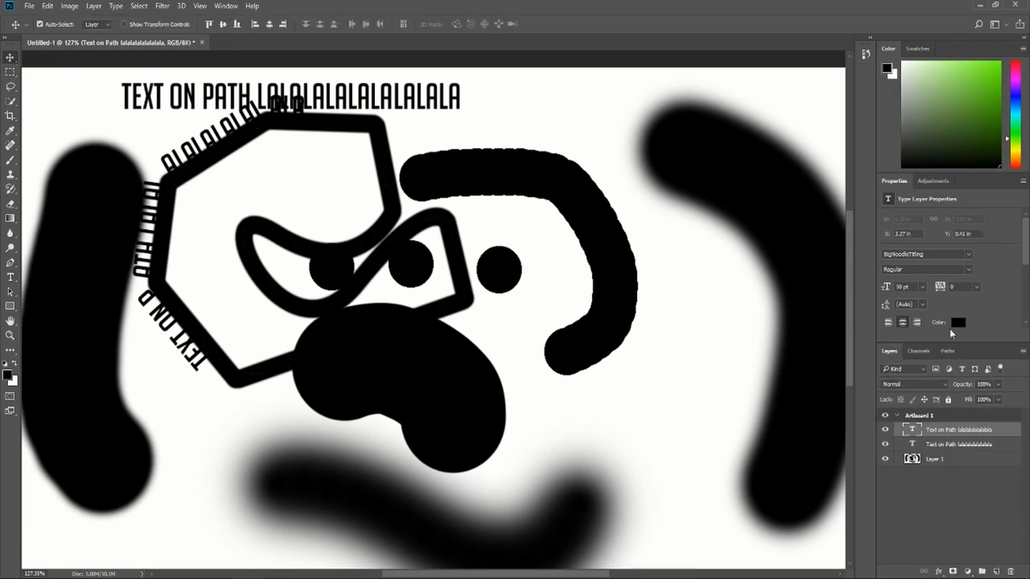
pyautogui.click(885, 458)
pyautogui.click(885, 445)
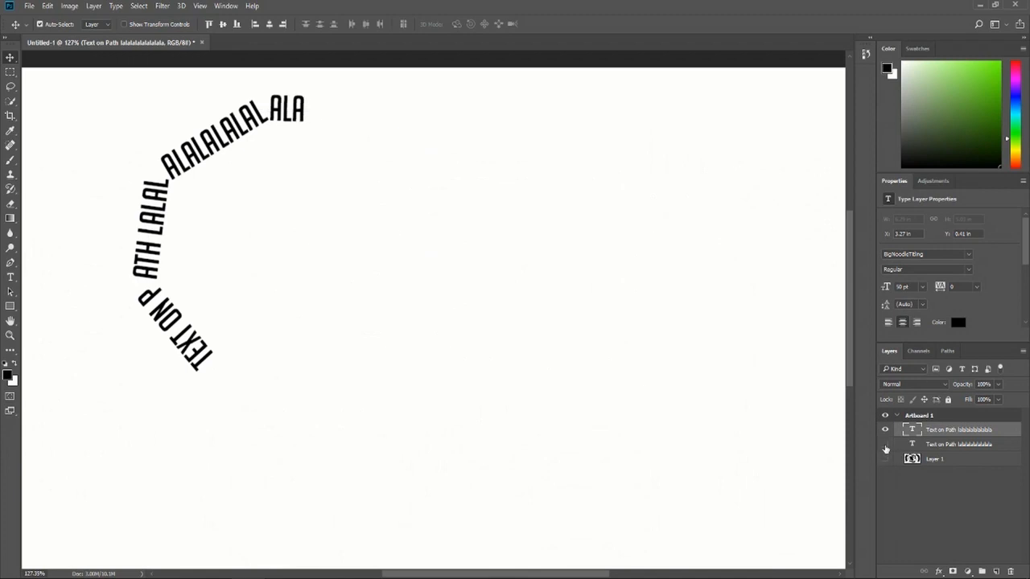
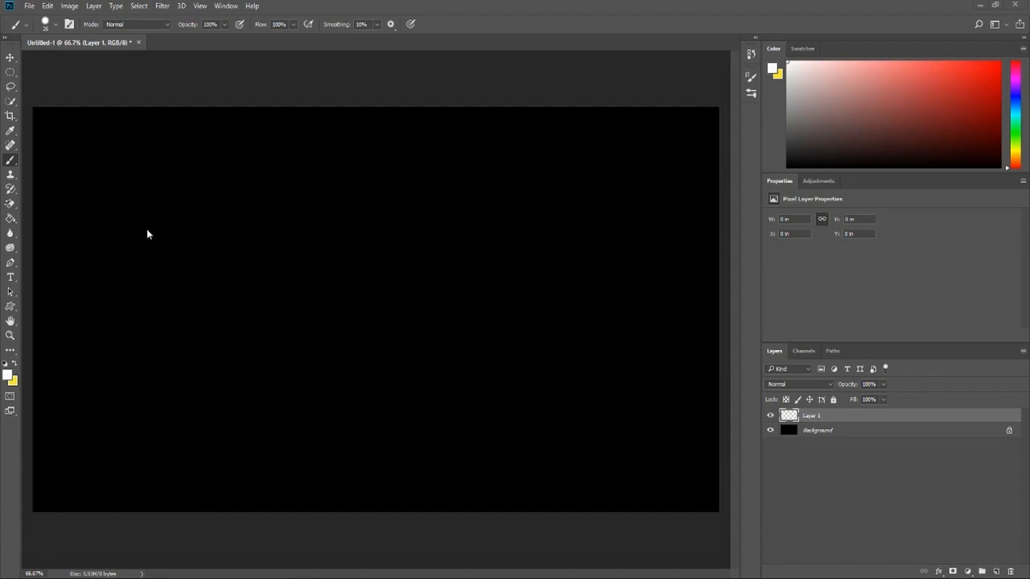
# - Try a looping white freehand stroke about 2.7 in wide and 1.7 in high with the Brush Tool, and undo it
pyautogui.rightClick(9, 161)
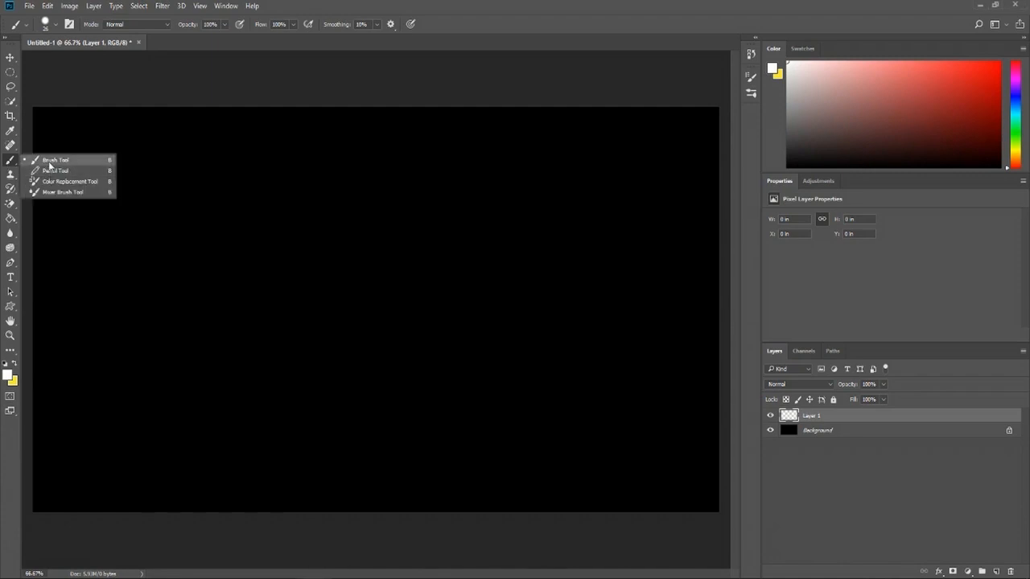
pyautogui.click(53, 161)
pyautogui.moveTo(210, 190)
pyautogui.mouseDown()
pyautogui.moveTo(483, 277)
pyautogui.moveTo(315, 254)
pyautogui.mouseUp()
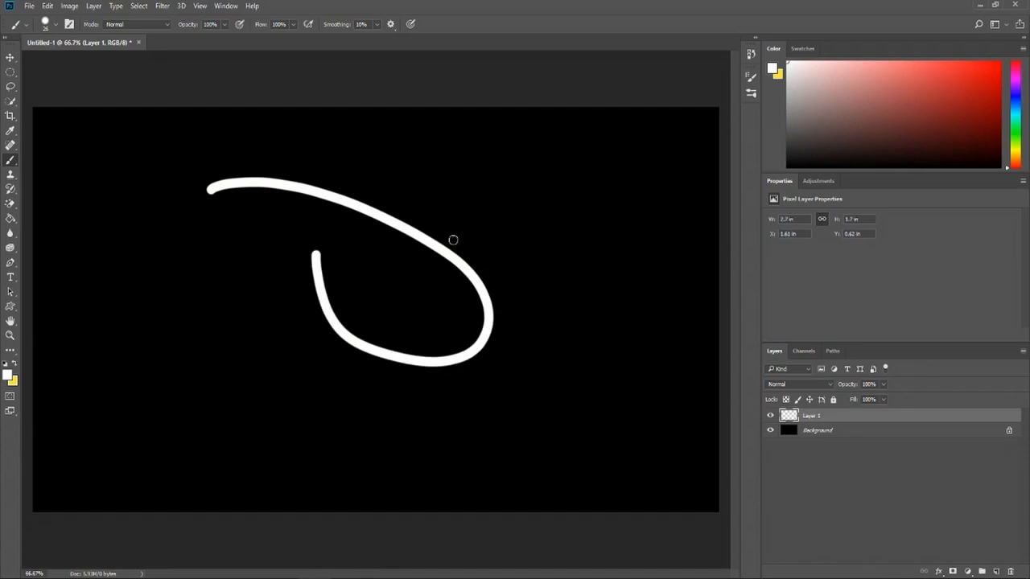
pyautogui.hotkey('ctrl', 'z')
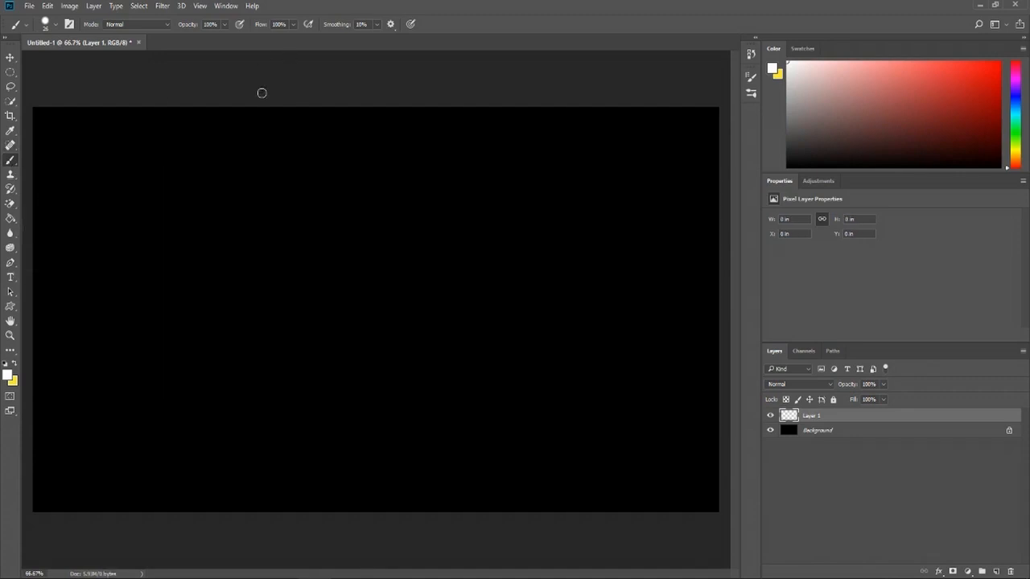
# - Try a straight vertical and a straight horizontal white brush stroke across the full black canvas, undoing each one
pyautogui.moveTo(261, 92)
pyautogui.mouseDown()
pyautogui.moveTo(244, 192)
pyautogui.moveTo(294, 424)
pyautogui.moveTo(259, 527)
pyautogui.mouseUp()
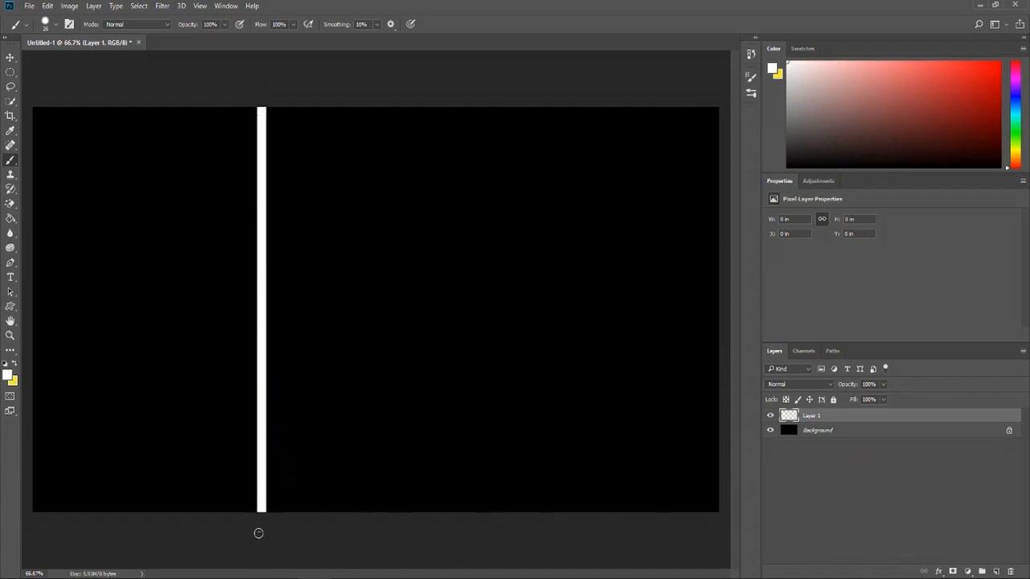
pyautogui.hotkey('ctrl', 'z')
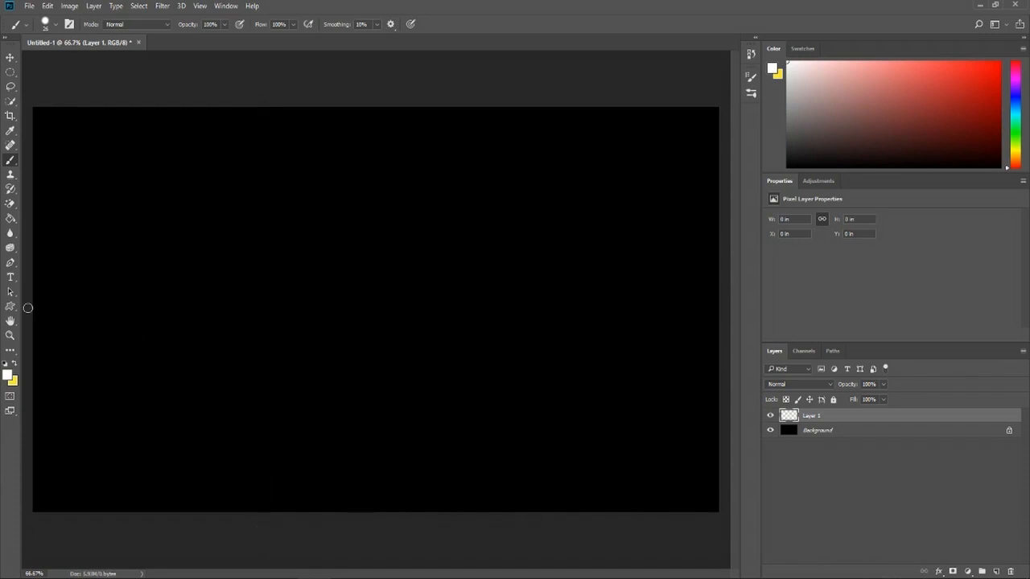
pyautogui.moveTo(27, 307)
pyautogui.mouseDown()
pyautogui.moveTo(678, 274)
pyautogui.moveTo(731, 298)
pyautogui.mouseUp()
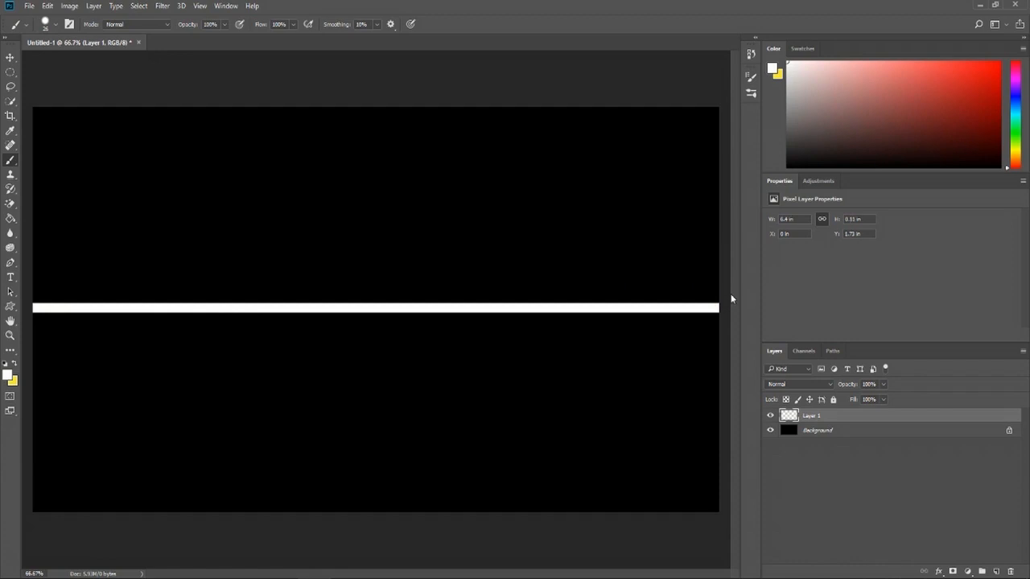
pyautogui.hotkey('ctrl', 'z')
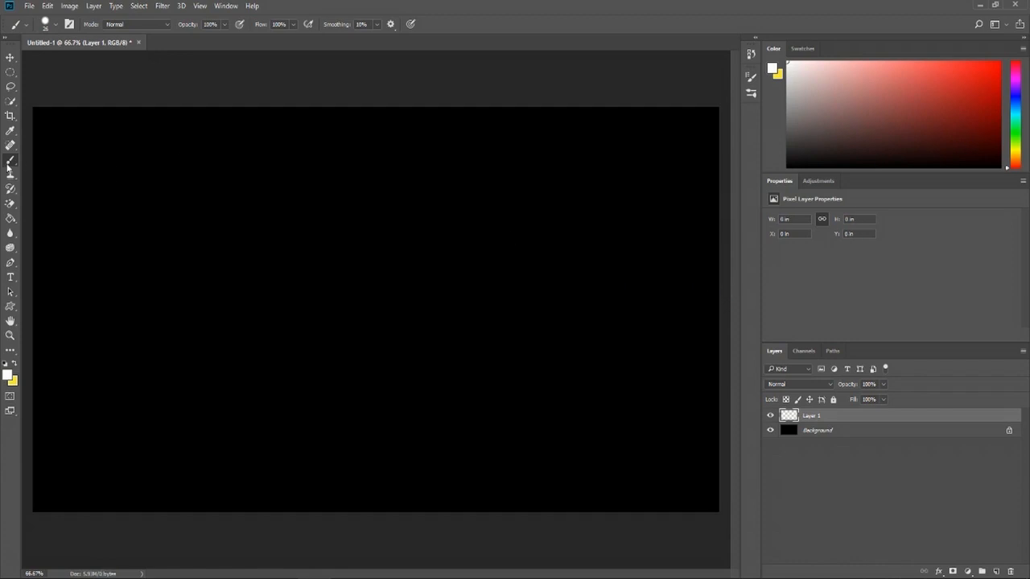
# - Try a straight vertical and a straight horizontal white stroke on the black canvas with the Pencil Tool, and undo both
pyautogui.rightClick(10, 163)
pyautogui.click(44, 169)
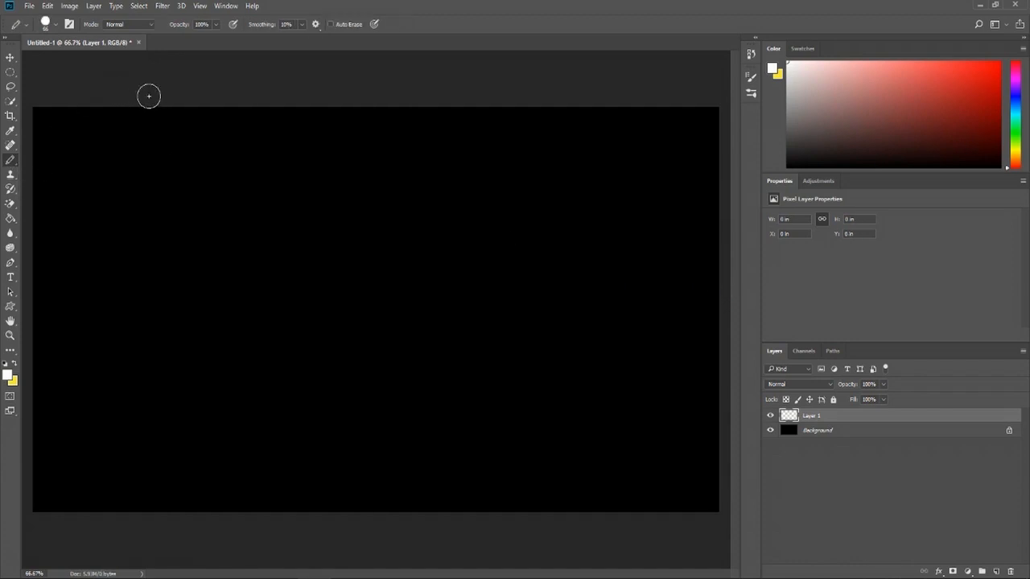
pyautogui.moveTo(149, 96)
pyautogui.mouseDown()
pyautogui.moveTo(122, 207)
pyautogui.moveTo(124, 425)
pyautogui.moveTo(138, 530)
pyautogui.mouseUp()
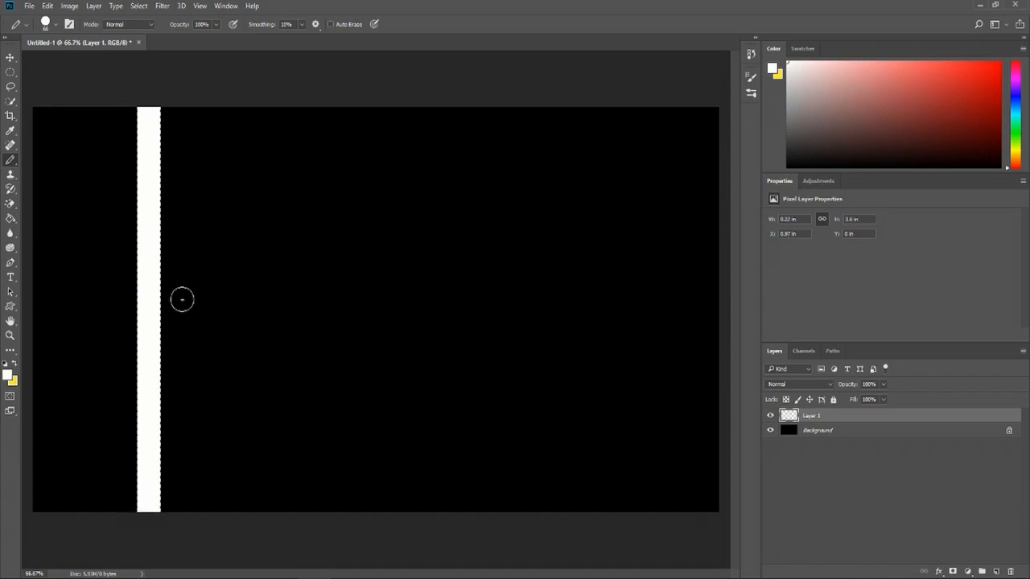
pyautogui.moveTo(148, 265)
pyautogui.mouseDown()
pyautogui.moveTo(366, 237)
pyautogui.moveTo(724, 266)
pyautogui.mouseUp()
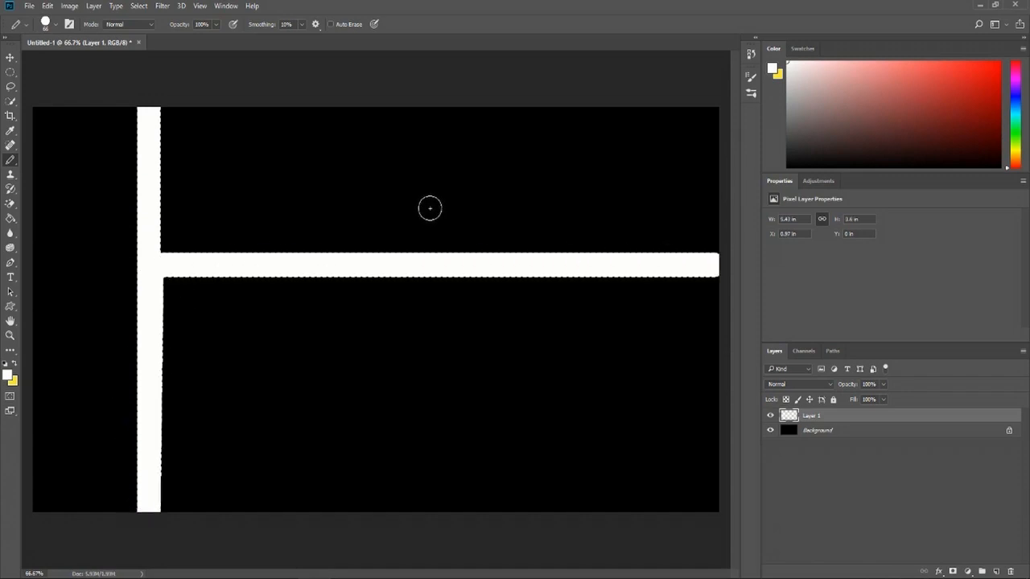
pyautogui.hotkey('ctrl', 'z')
pyautogui.hotkey('ctrl', 'z')
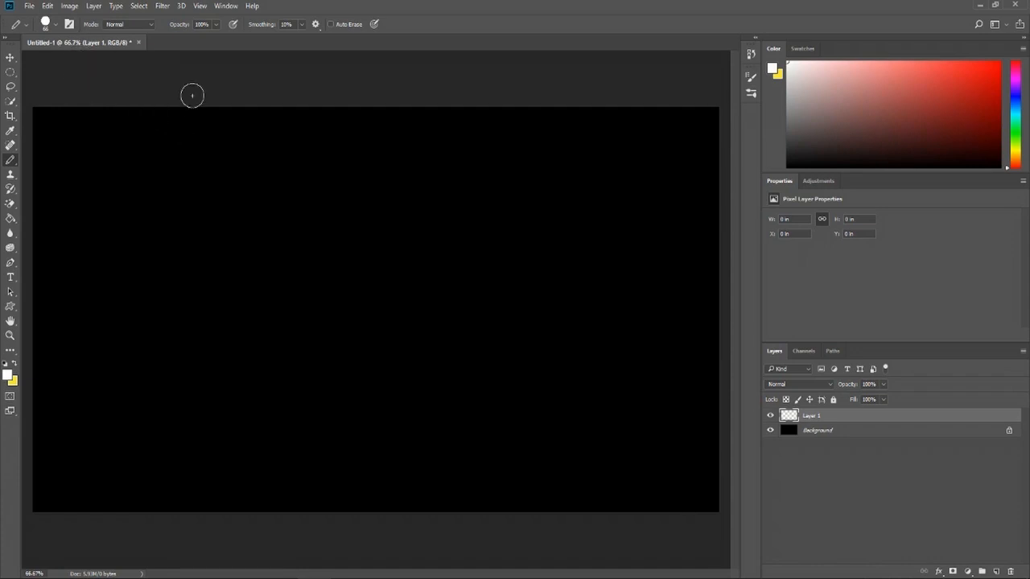
pyautogui.click(200, 7)
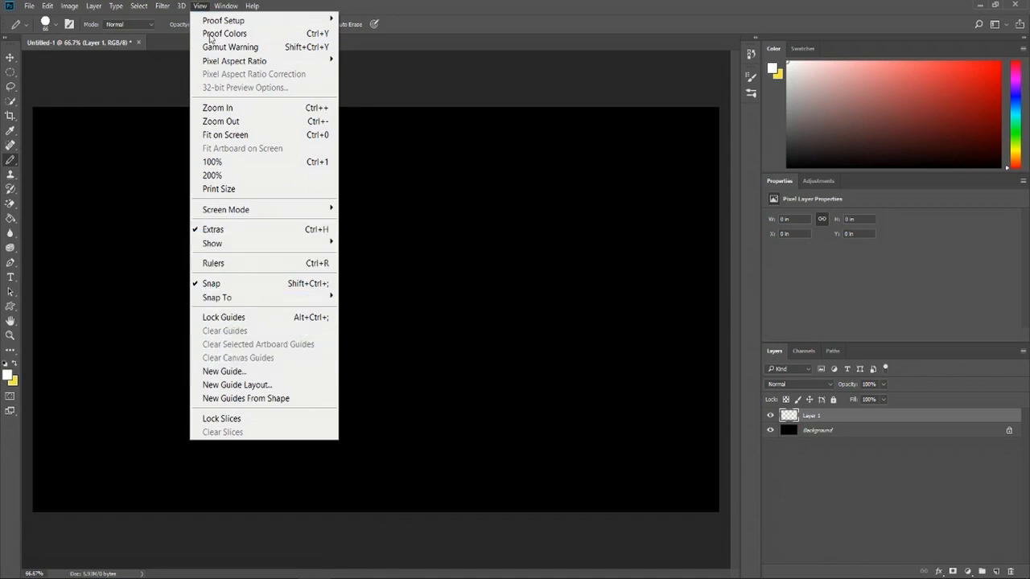
pyautogui.click(245, 386)
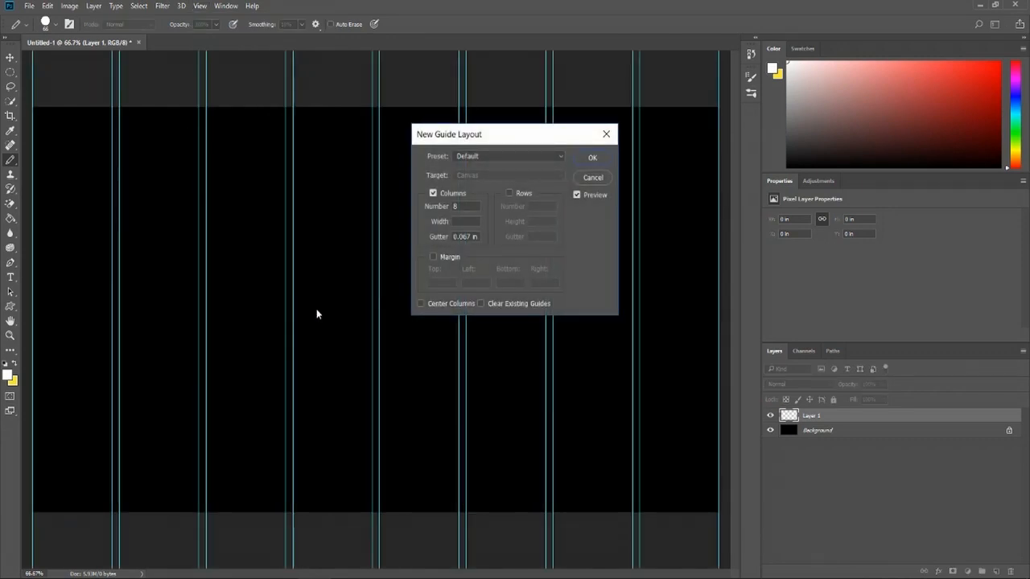
pyautogui.click(476, 157)
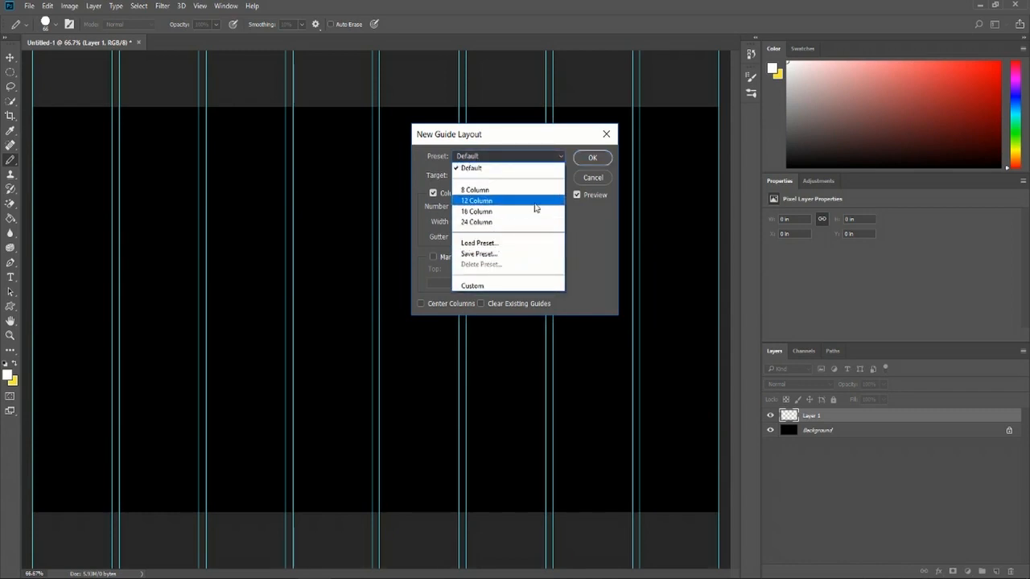
pyautogui.click(552, 157)
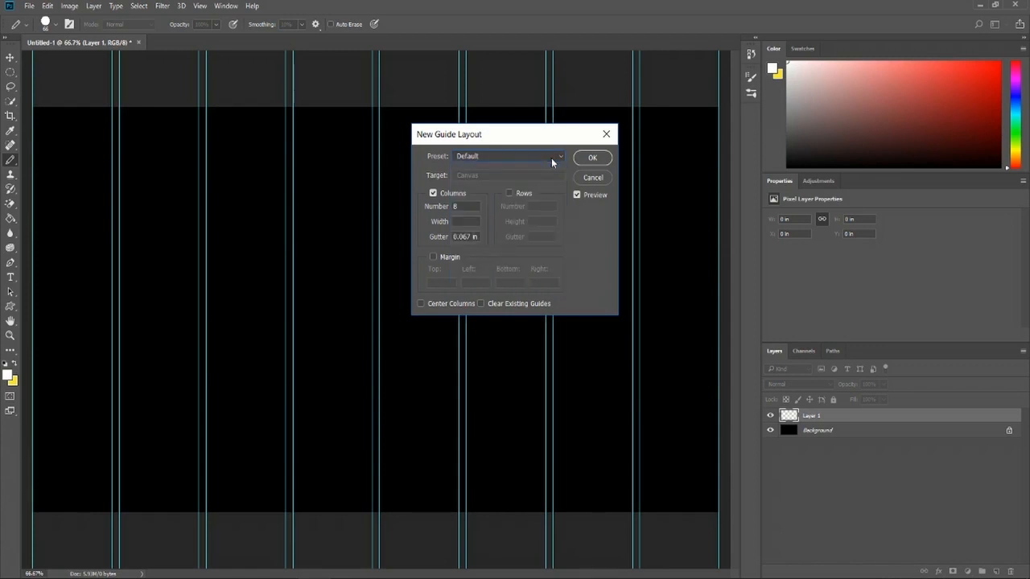
pyautogui.click(592, 178)
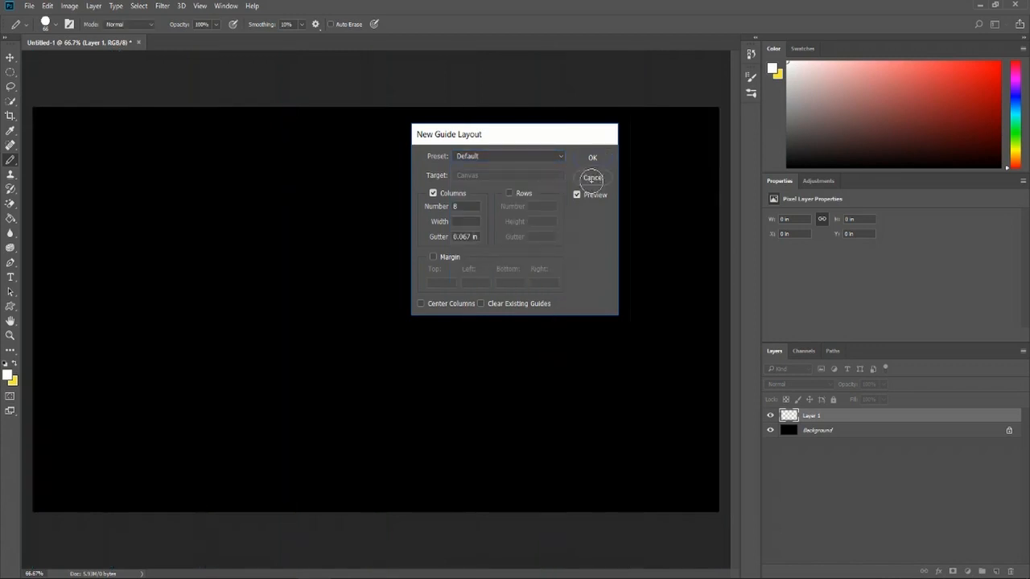
pyautogui.click(200, 6)
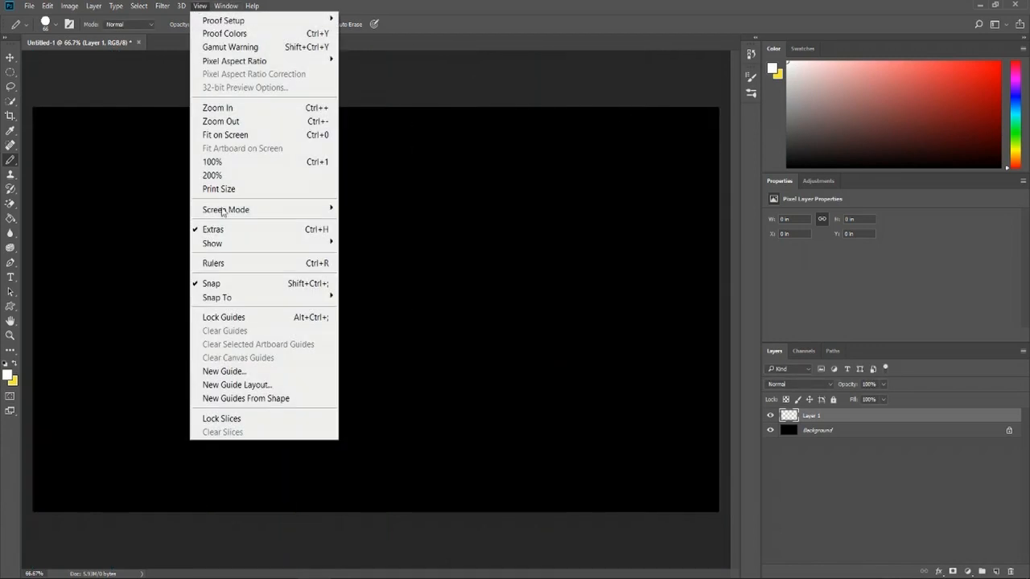
pyautogui.click(222, 371)
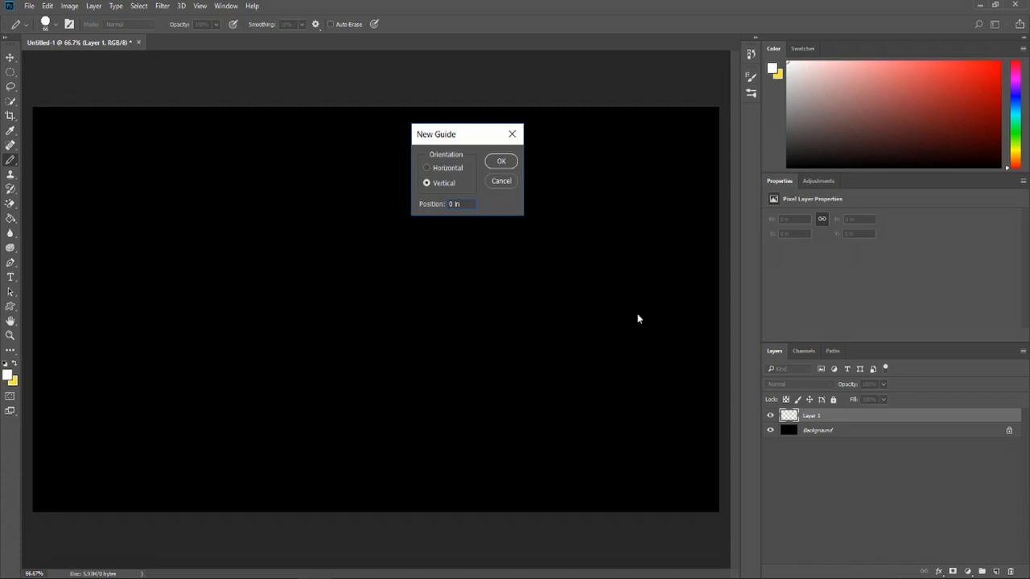
pyautogui.click(500, 181)
# - Show the rulers around the canvas and set their units to pixels
pyautogui.click(201, 6)
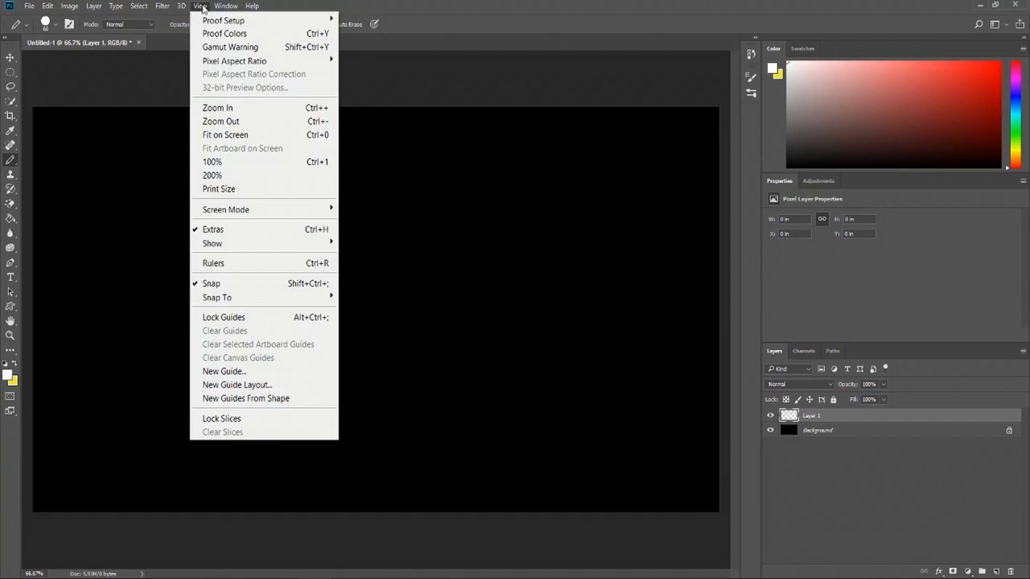
pyautogui.click(233, 266)
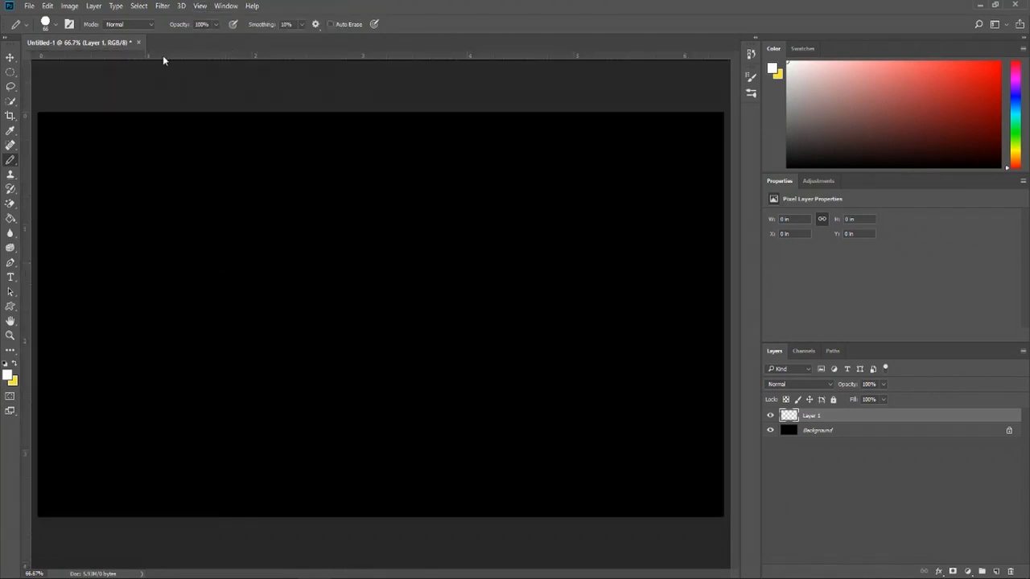
pyautogui.rightClick(163, 56)
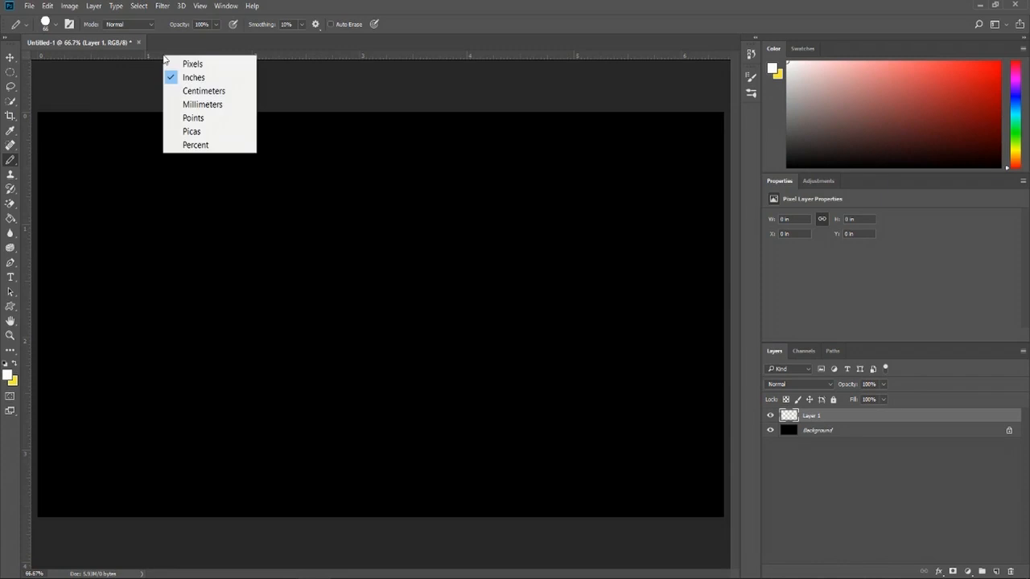
pyautogui.click(181, 66)
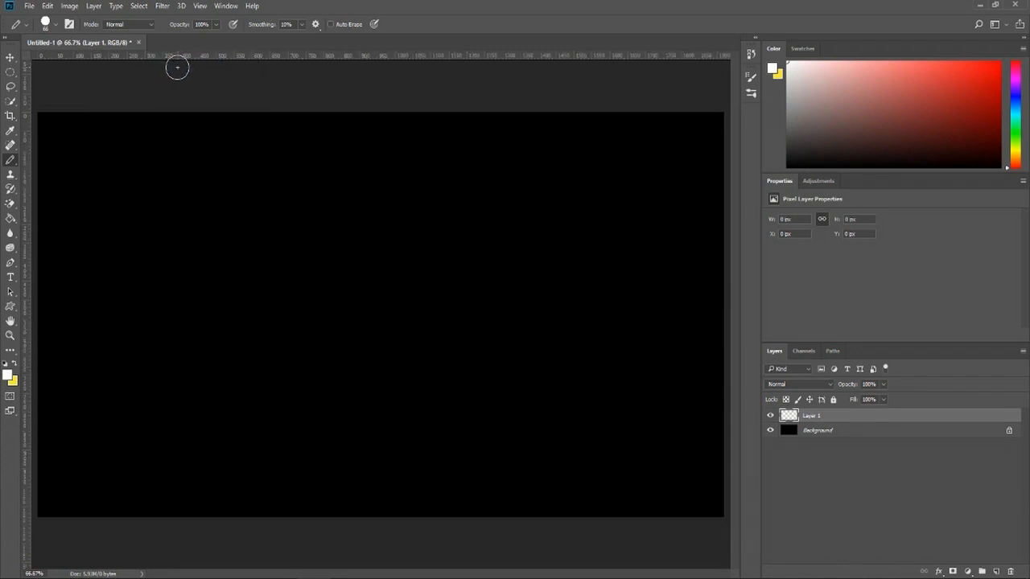
# - Add a vertical guide through the middle of the canvas
pyautogui.click(201, 6)
pyautogui.moveTo(676, 218); pyautogui.dragTo(642, 225)
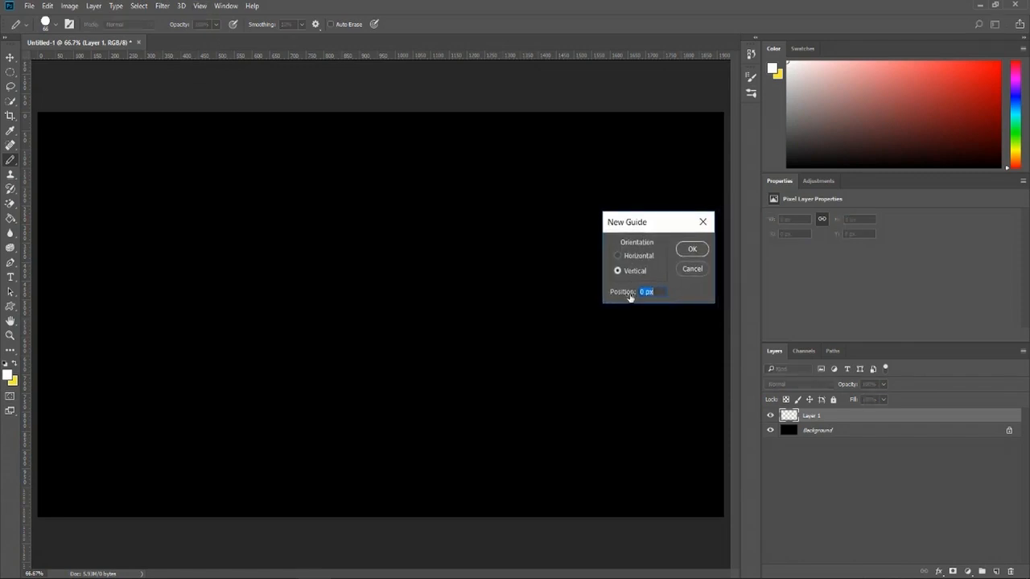
pyautogui.click(656, 293)
pyautogui.click(684, 250)
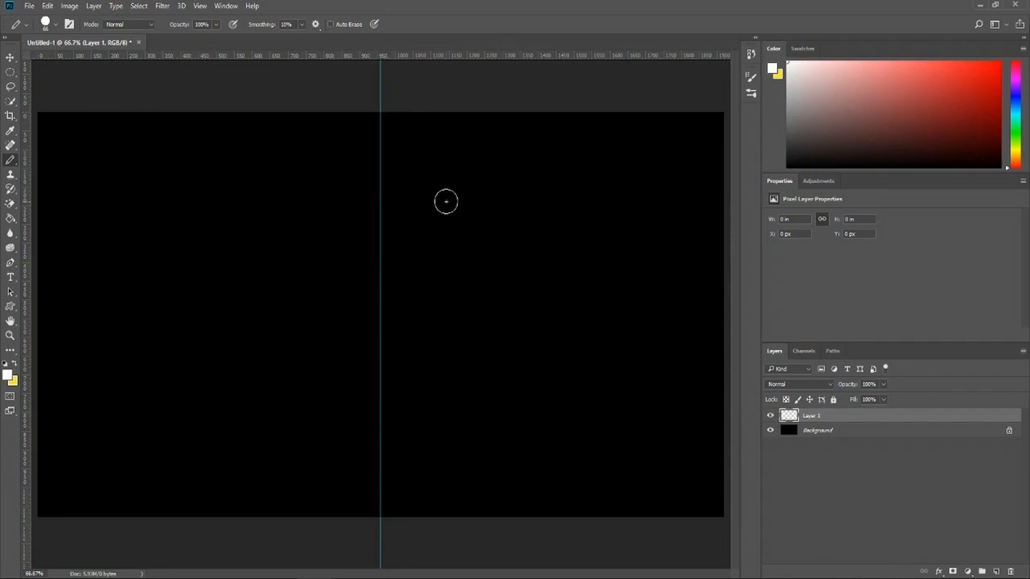
# - Add a horizontal guide at 540 px, crossing the middle of the canvas
pyautogui.scroll(-1, 445, 202)
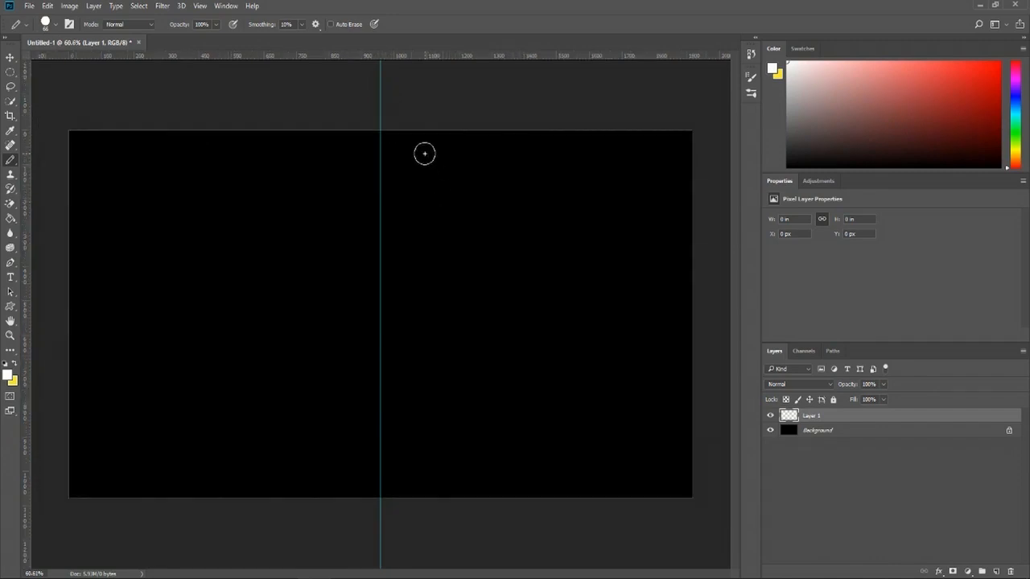
pyautogui.click(201, 6)
pyautogui.click(268, 371)
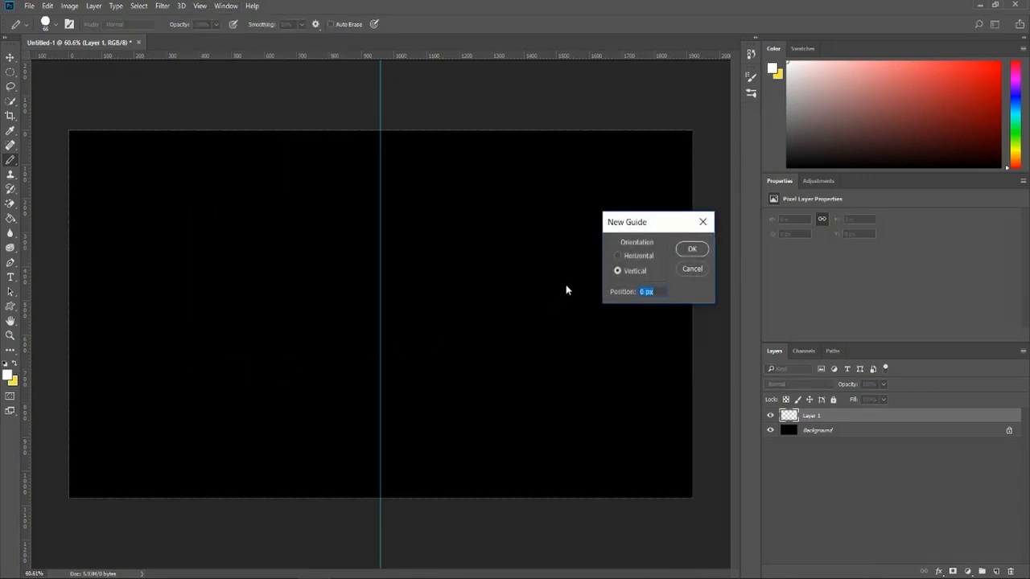
pyautogui.click(636, 256)
pyautogui.write('540')
pyautogui.click(692, 247)
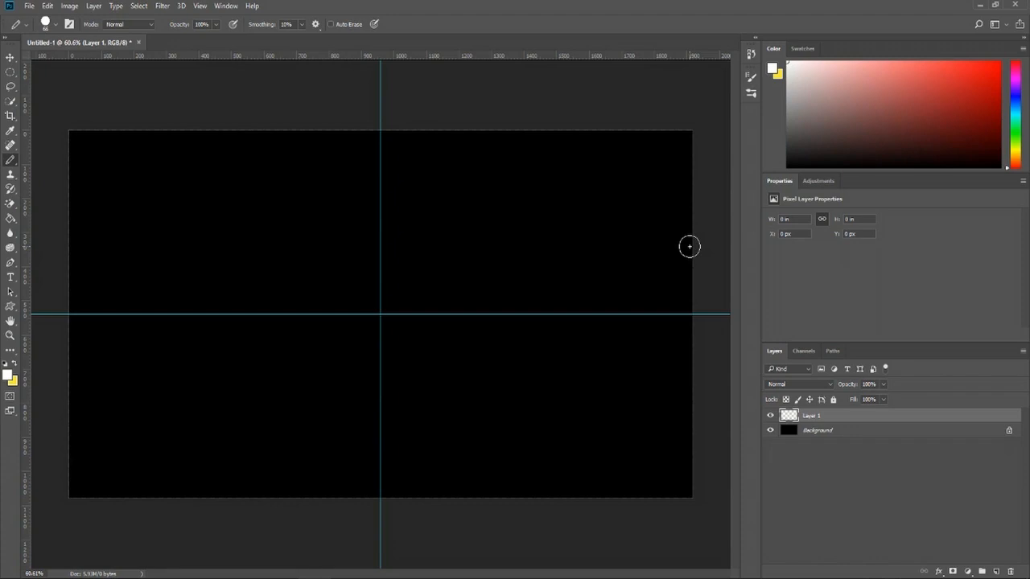
# - Check which elements snapping applies to in the Snap To options, including guides
pyautogui.keyDown('alt'); pyautogui.click(80, 304); pyautogui.keyUp('alt')
pyautogui.click(202, 7)
pyautogui.moveTo(262, 303)
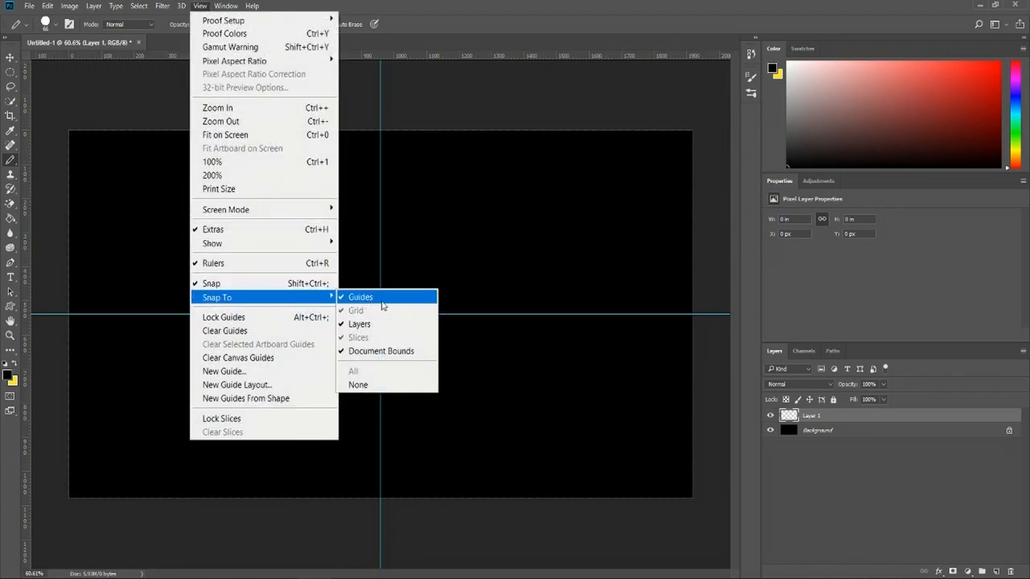
pyautogui.click(200, 8)
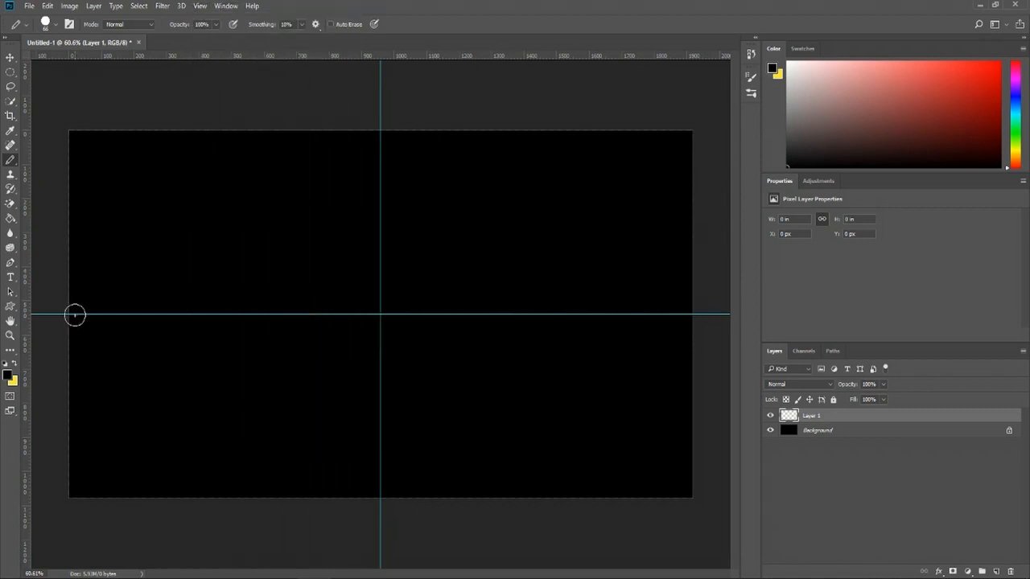
# - Set the foreground color to white and draw a pencil stroke along the horizontal guide across the full canvas width
pyautogui.click(7, 375)
pyautogui.moveTo(418, 193); pyautogui.dragTo(281, 101)
pyautogui.click(618, 150)
pyautogui.moveTo(68, 315); pyautogui.dragTo(706, 310)
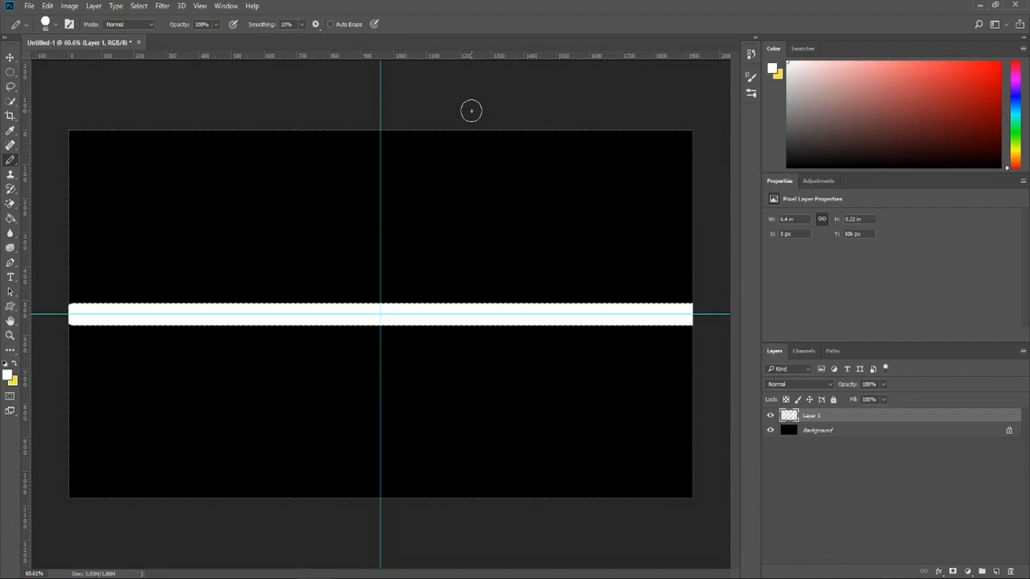
# - Try a freehand vertical pencil stroke away from the vertical guide, across the full canvas height, and undo it
pyautogui.moveTo(469, 108); pyautogui.dragTo(461, 521)
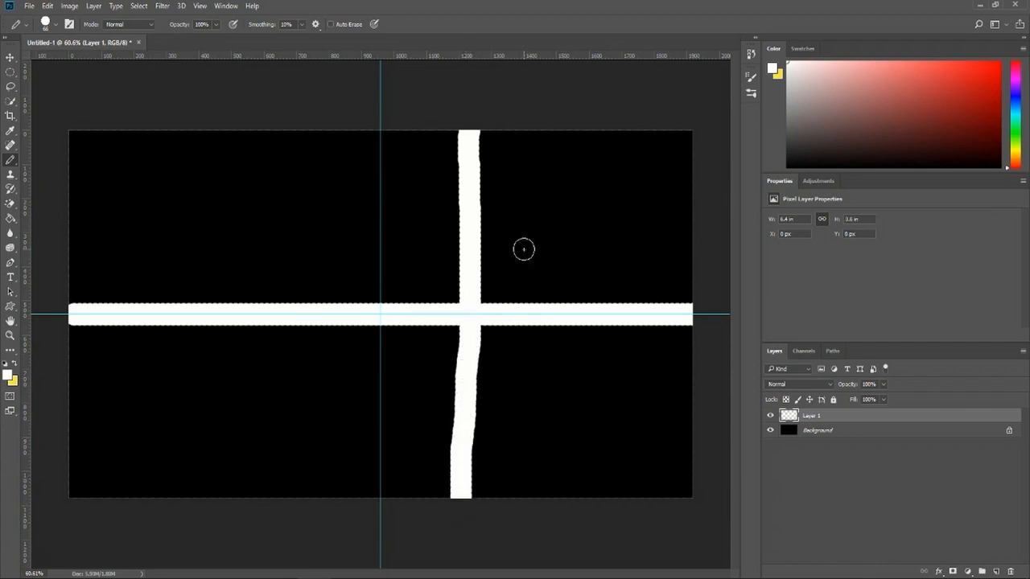
pyautogui.hotkey('ctrl', 'z')
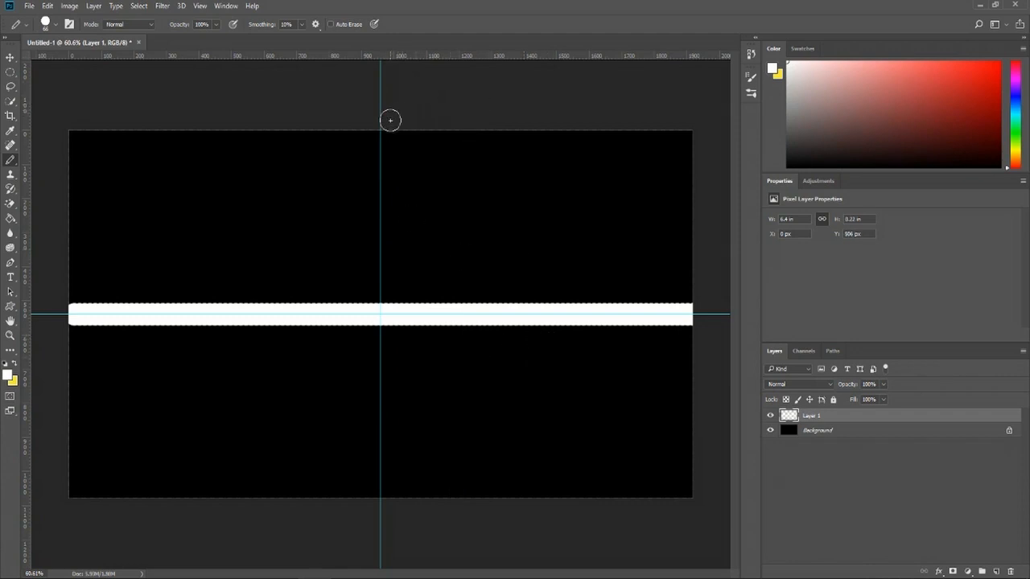
# - Draw a white pencil stroke along the middle vertical guide, erase its blotted end below the center, and continue it to the canvas's lower edge
pyautogui.moveTo(382, 121); pyautogui.dragTo(377, 377)
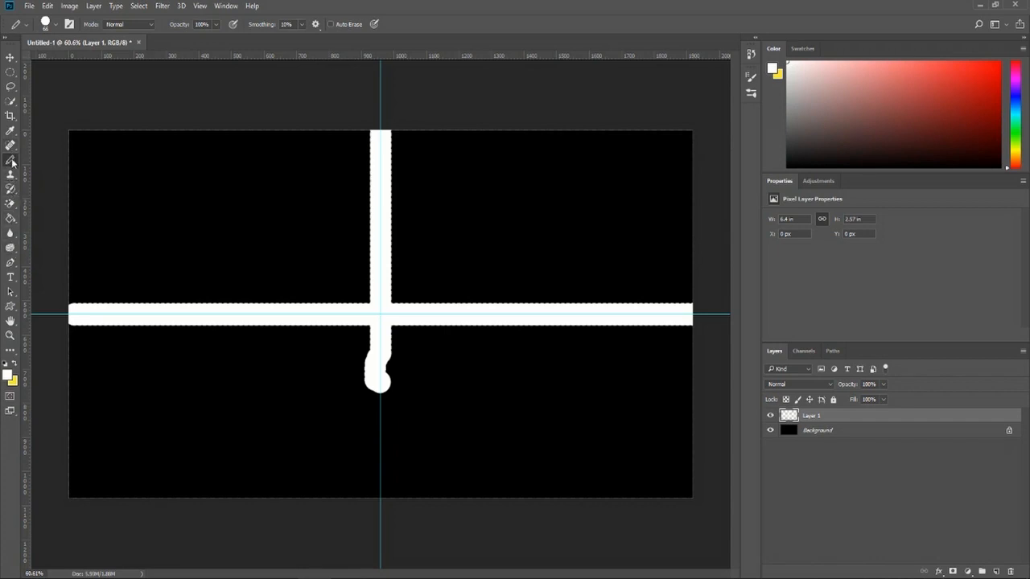
pyautogui.press('e')
pyautogui.moveTo(375, 363); pyautogui.dragTo(375, 362)
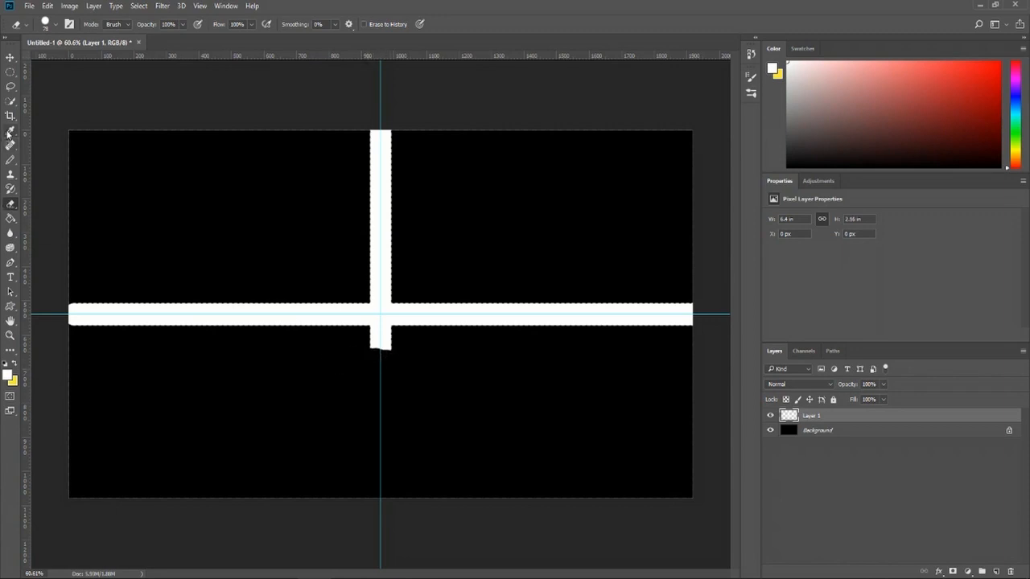
pyautogui.click(11, 160)
pyautogui.moveTo(375, 352); pyautogui.dragTo(379, 497)
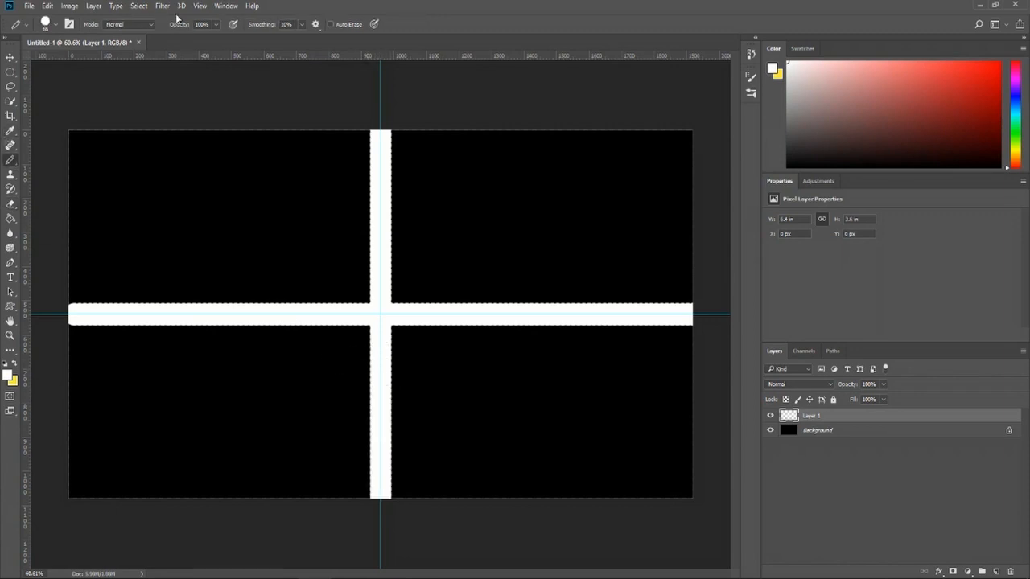
# - Add another vertical guide at 250 px
pyautogui.click(199, 5)
pyautogui.click(288, 370)
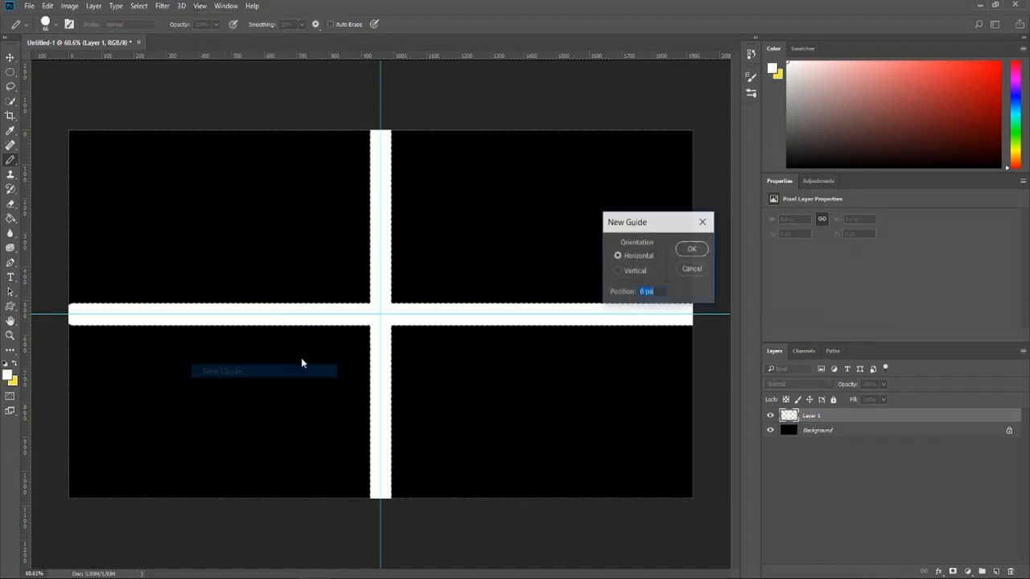
pyautogui.click(640, 274)
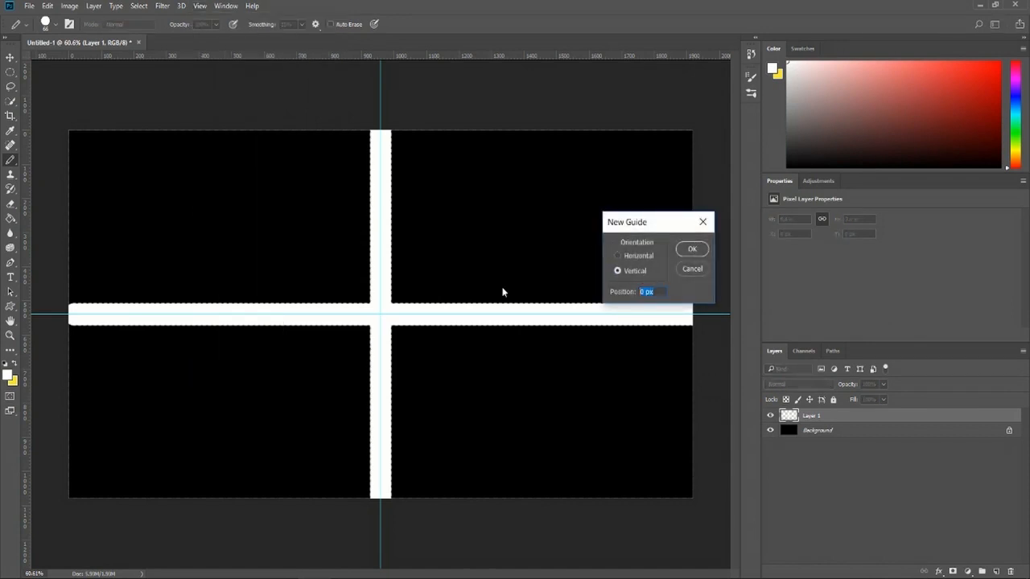
pyautogui.write('250')
pyautogui.click(694, 249)
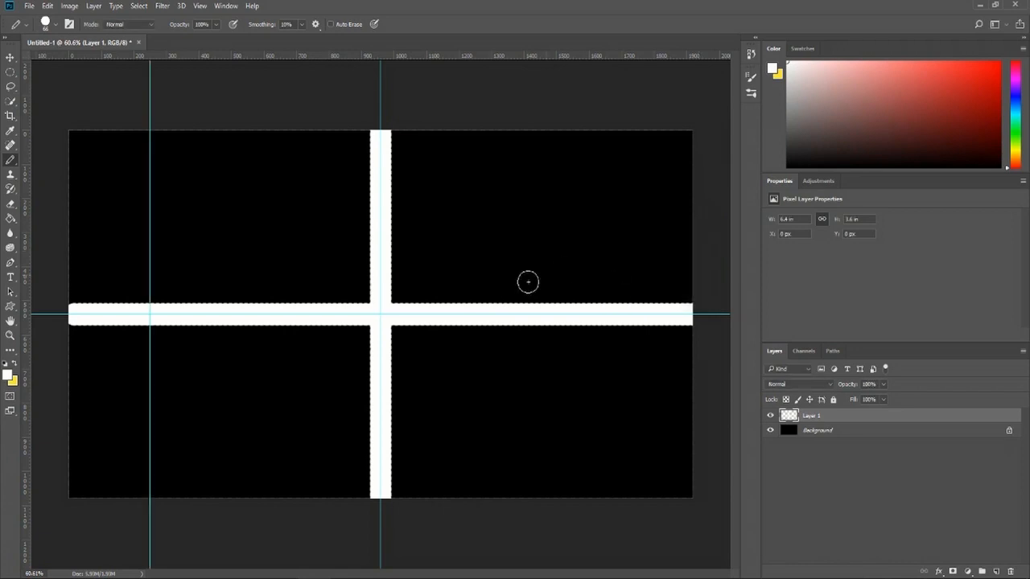
# - Draw a white pencil stroke along the 250 px vertical guide, undoing the first attempt and drawing it again
pyautogui.click(149, 135)
pyautogui.moveTo(149, 135)
pyautogui.mouseDown()
pyautogui.moveTo(151, 394)
pyautogui.moveTo(152, 367)
pyautogui.mouseUp()
pyautogui.hotkey('ctrl', 'z')
pyautogui.moveTo(149, 342); pyautogui.dragTo(150, 231)
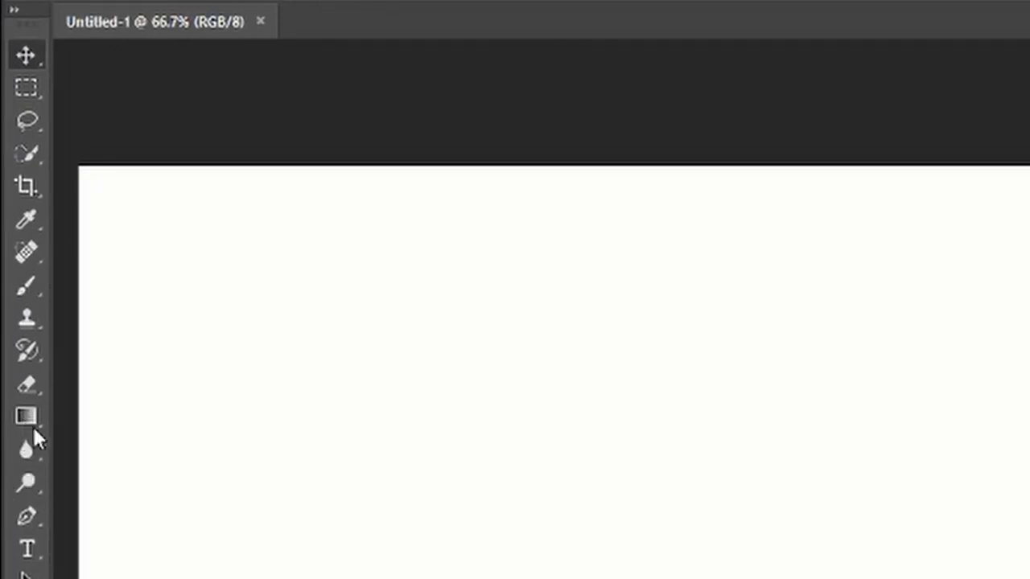
# - Fill the white Background layer with the black foreground color using the Paint Bucket tool
pyautogui.click(27, 417)
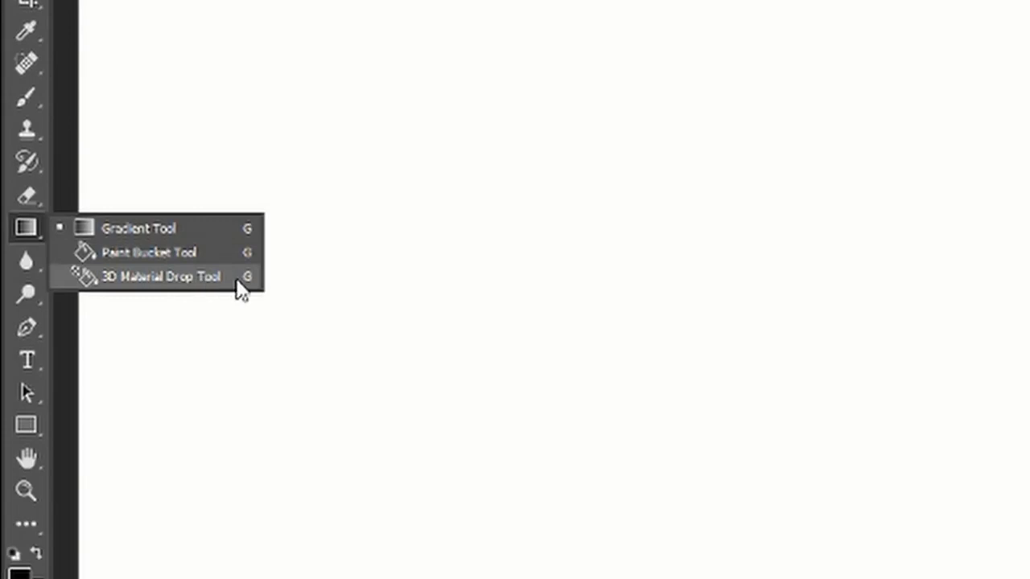
pyautogui.click(121, 229)
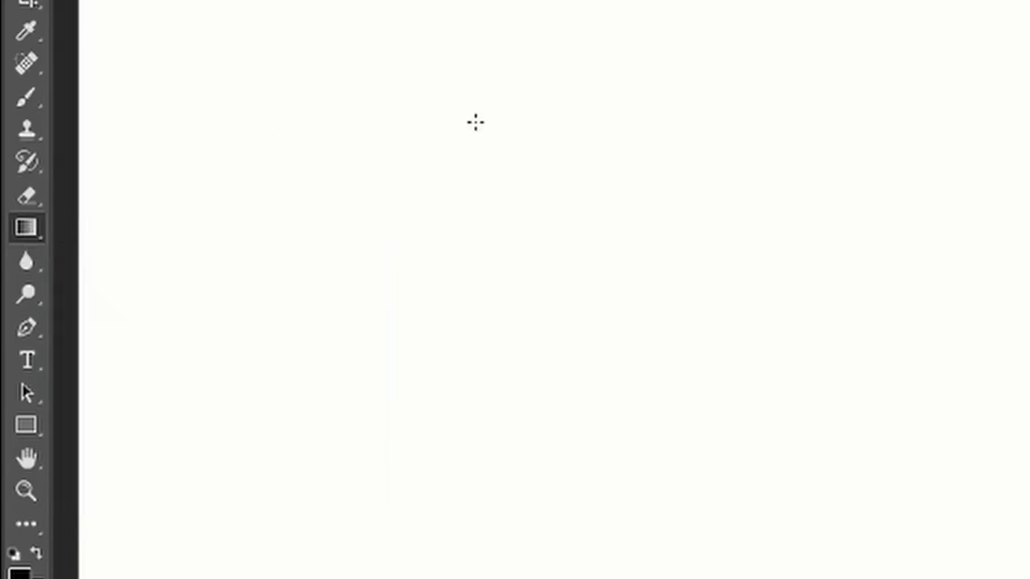
pyautogui.rightClick(29, 231)
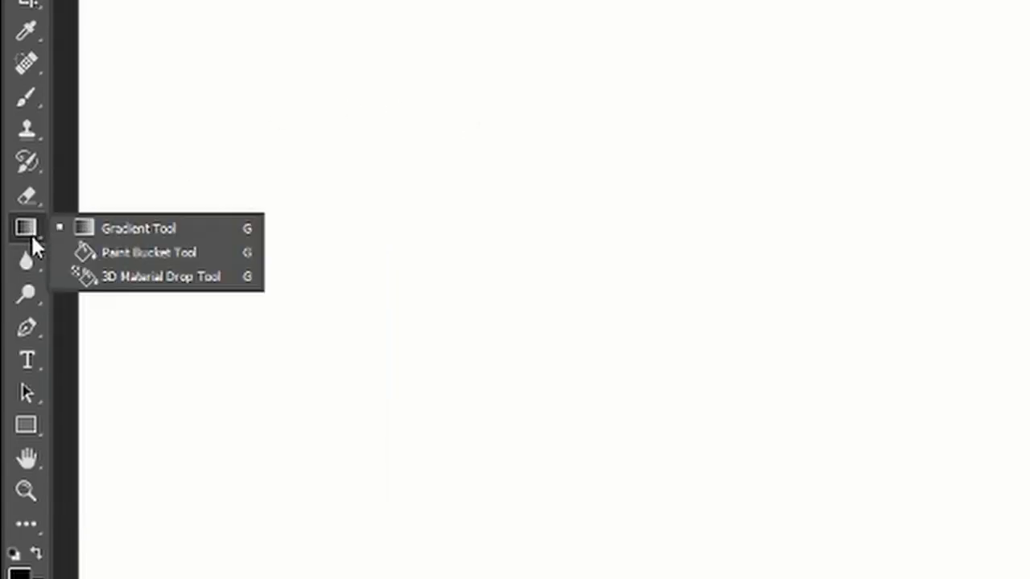
pyautogui.click(140, 252)
pyautogui.click(227, 153)
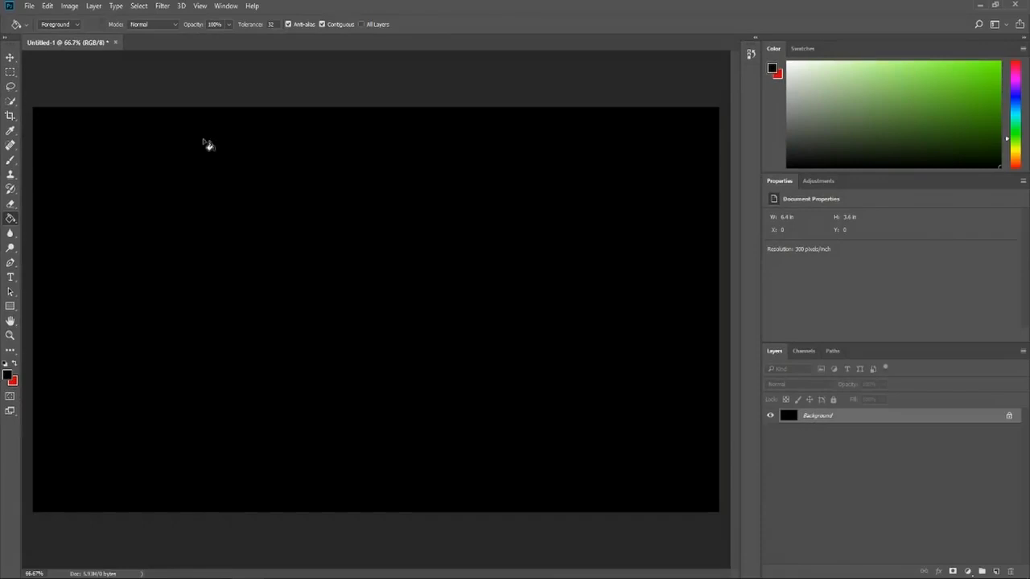
# - Set up the Gradient tool with the black-to-red Foreground to Background preset and the Linear style
pyautogui.rightClick(10, 219)
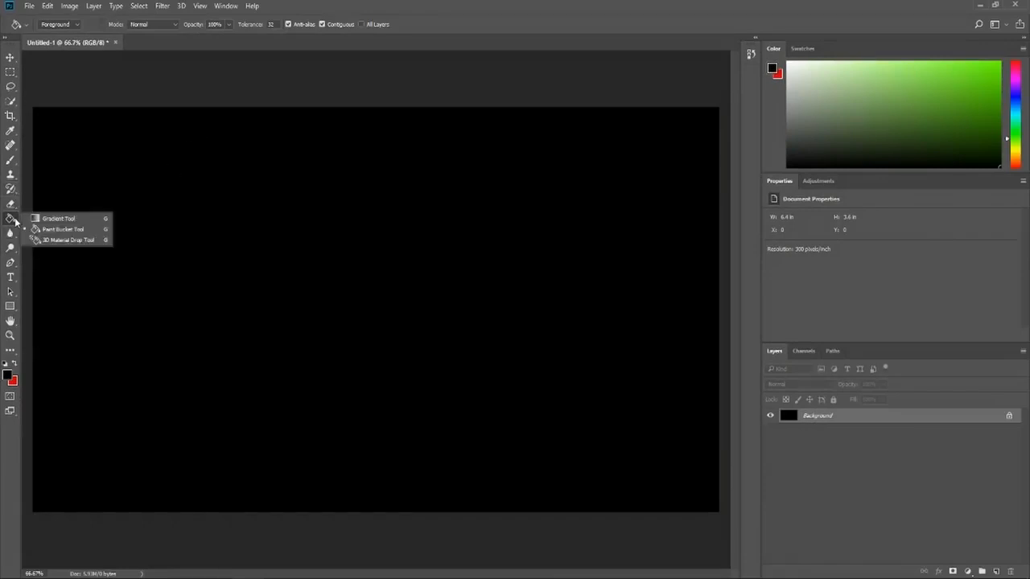
pyautogui.click(45, 218)
pyautogui.click(81, 25)
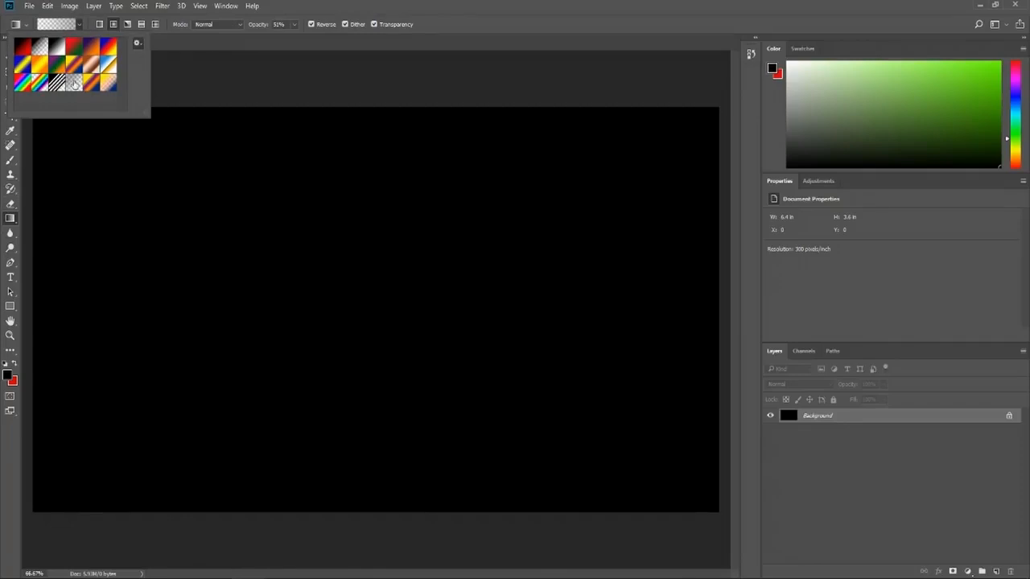
pyautogui.click(30, 49)
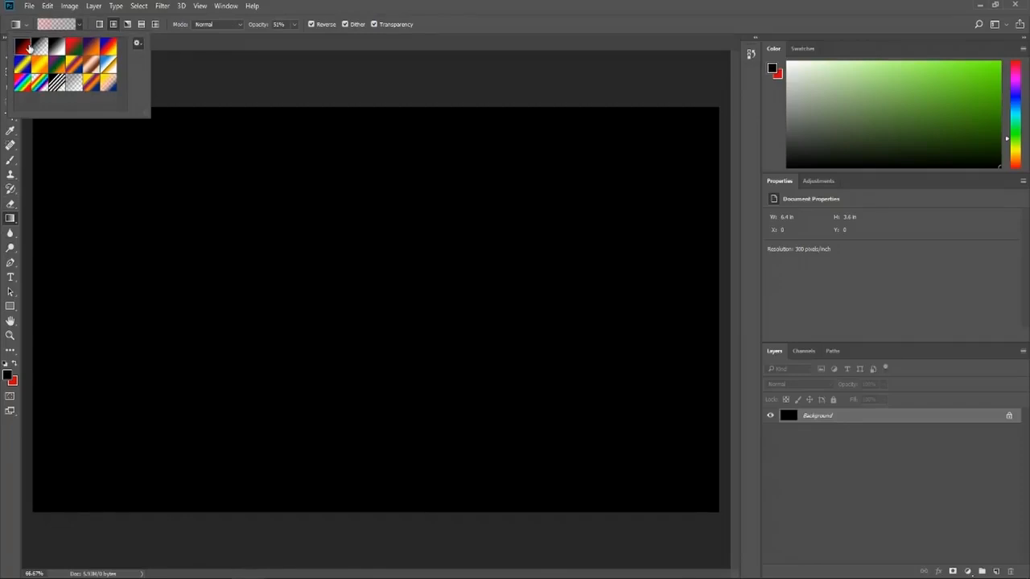
pyautogui.click(255, 79)
pyautogui.click(100, 25)
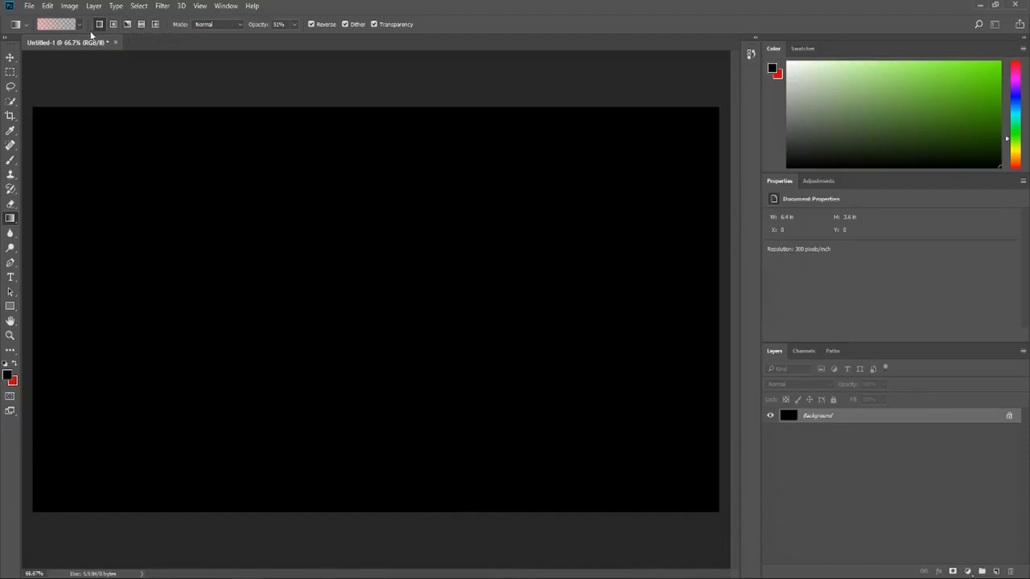
pyautogui.click(79, 25)
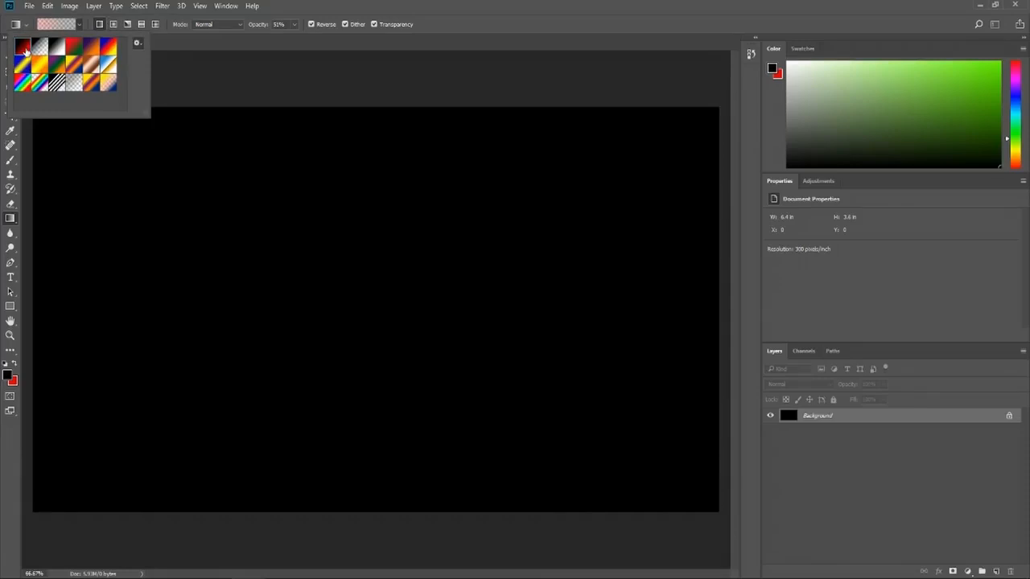
# - Set the Gradient tool's opacity to 100%
pyautogui.click(295, 25)
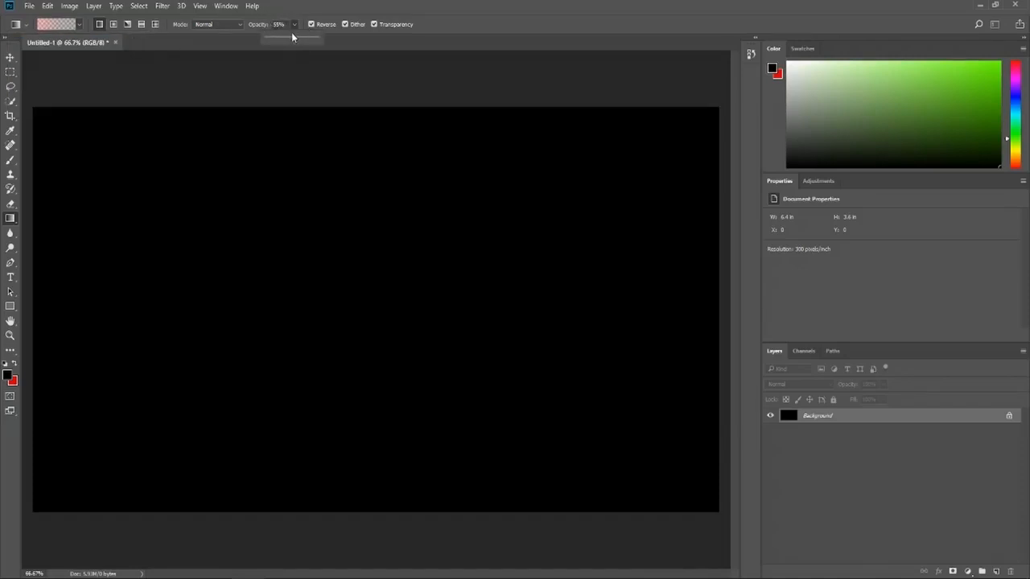
pyautogui.moveTo(295, 38); pyautogui.dragTo(328, 47)
pyautogui.click(370, 75)
pyautogui.click(82, 24)
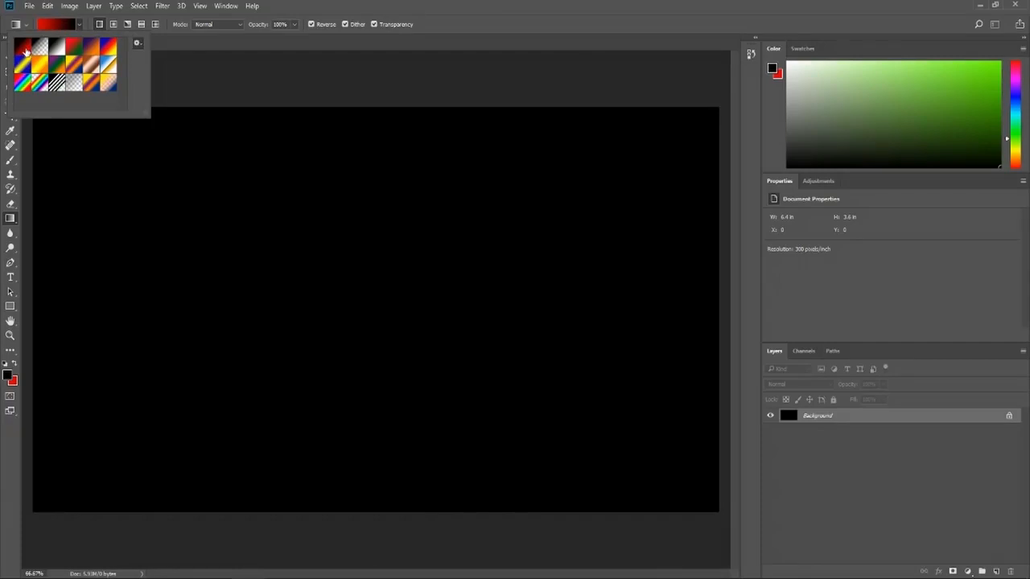
pyautogui.click(169, 74)
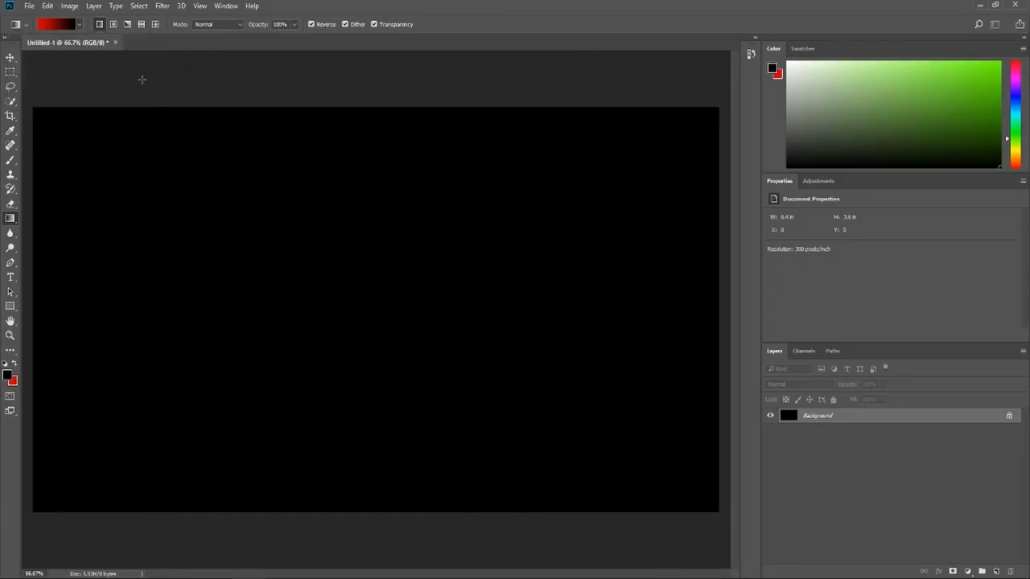
# - With Reverse off, draw a black-to-red linear gradient on a new layer, running from the canvas's lower left to its upper right
pyautogui.click(310, 25)
pyautogui.hotkey('ctrl', 'shift', 'alt', 'n')
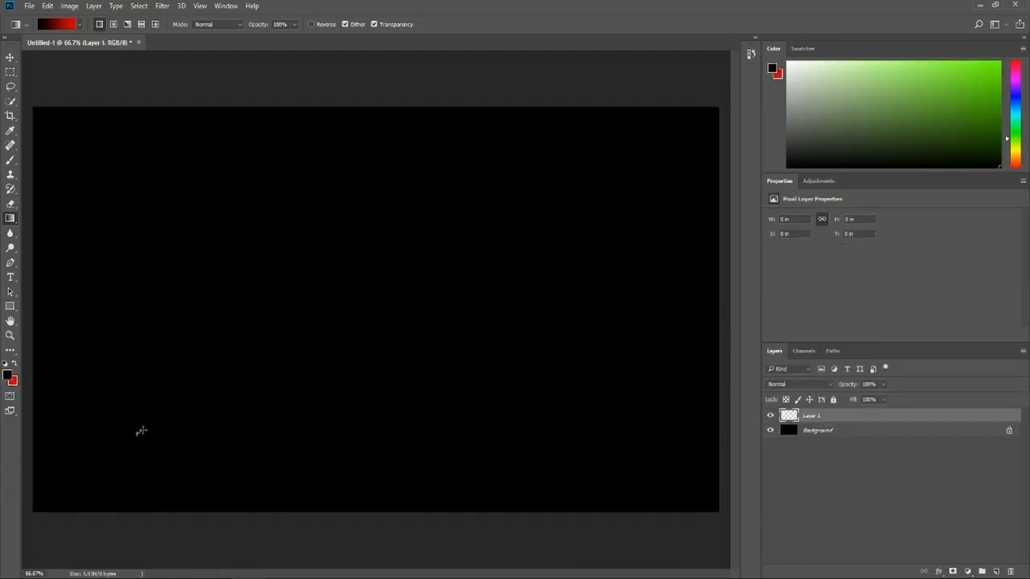
pyautogui.moveTo(138, 433); pyautogui.dragTo(481, 264)
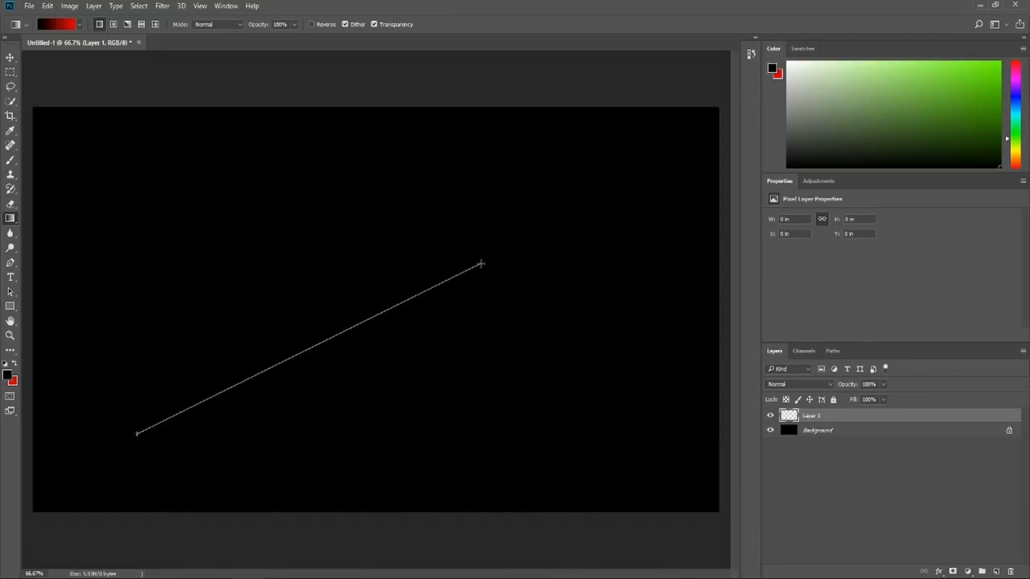
pyautogui.moveTo(480, 264); pyautogui.dragTo(544, 221)
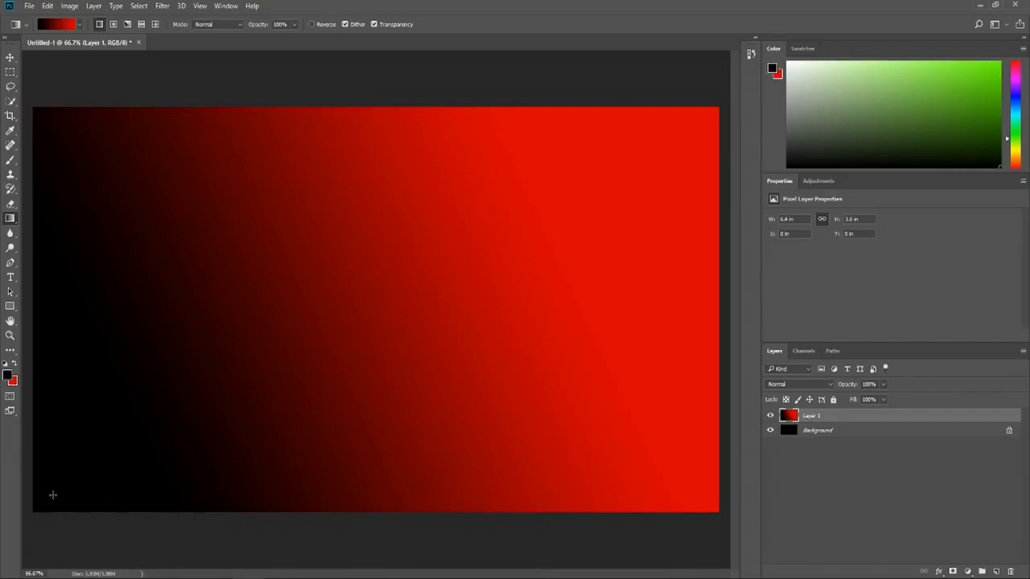
# - Examine the stops of the current gradient in the Gradient Editor and cancel it
pyautogui.click(56, 24)
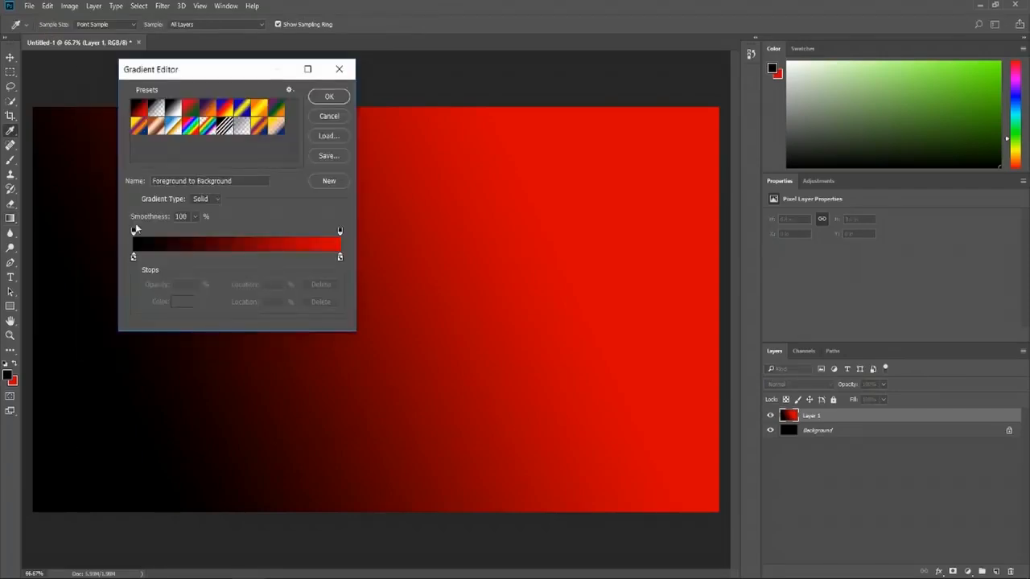
pyautogui.click(321, 117)
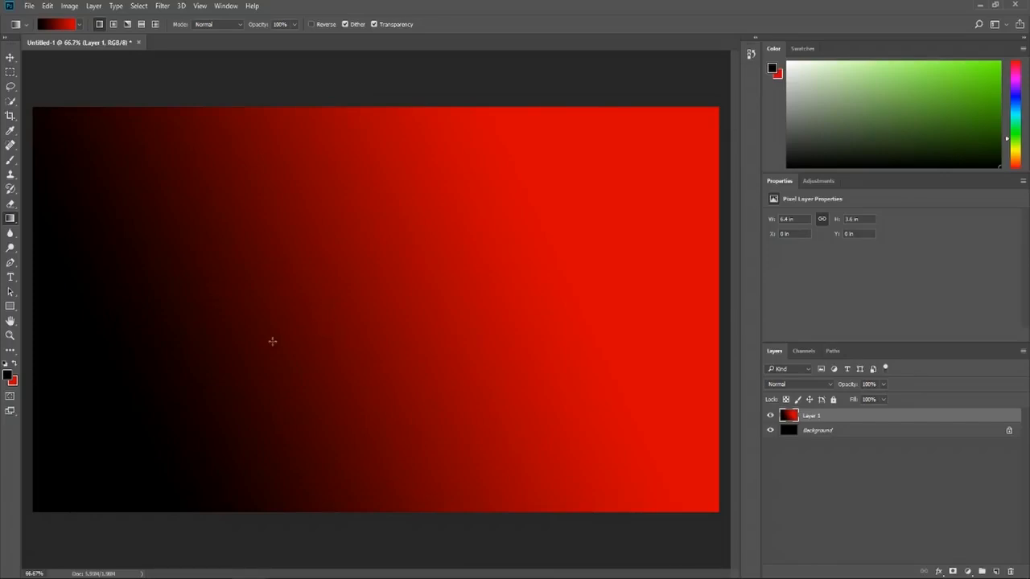
# - Redraw the linear gradient over short, medium and long diagonal spans, ending with one from the canvas's lower right to its upper left
pyautogui.moveTo(319, 347); pyautogui.dragTo(402, 301)
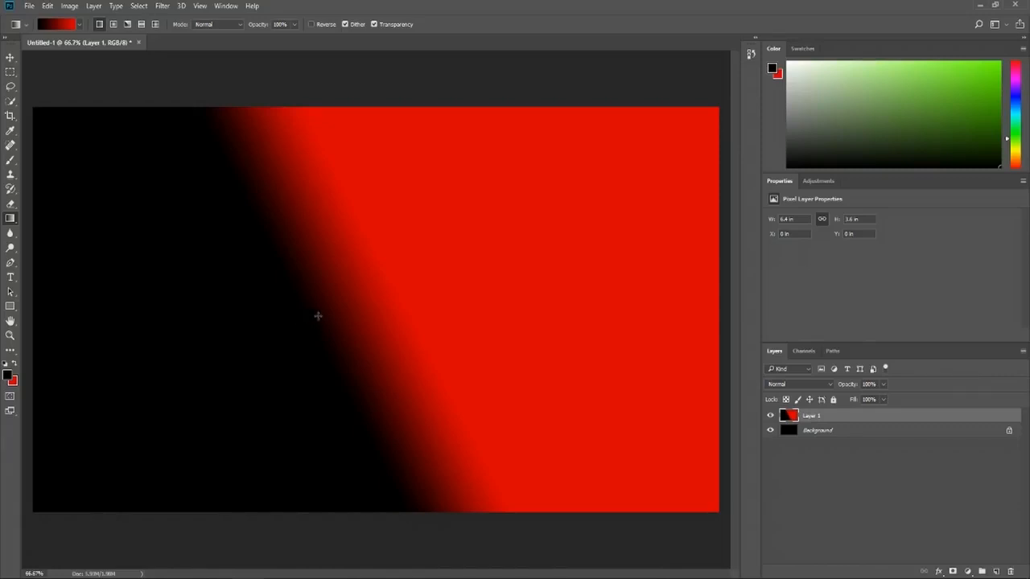
pyautogui.moveTo(275, 355); pyautogui.dragTo(533, 258)
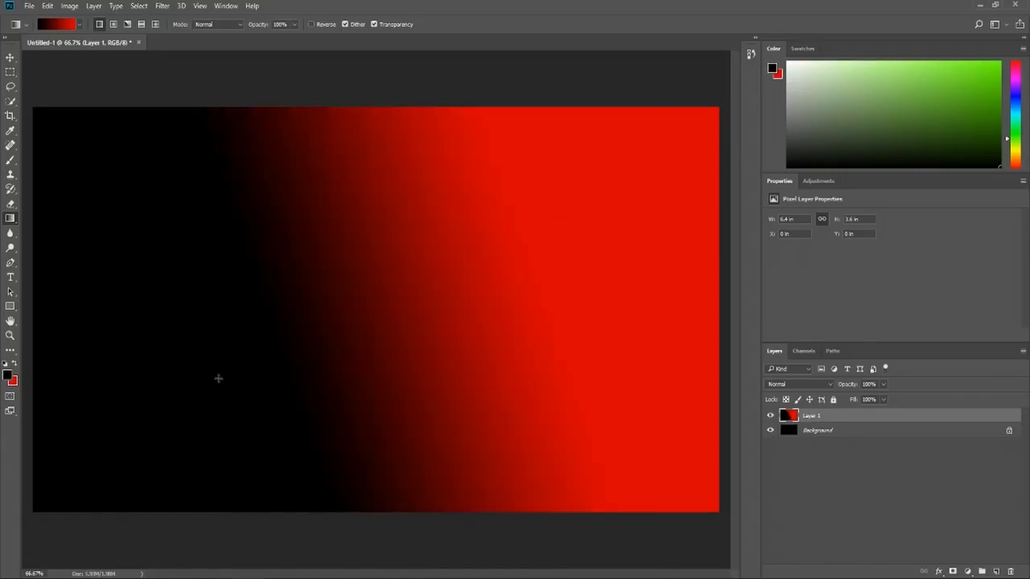
pyautogui.moveTo(184, 413); pyautogui.dragTo(593, 198)
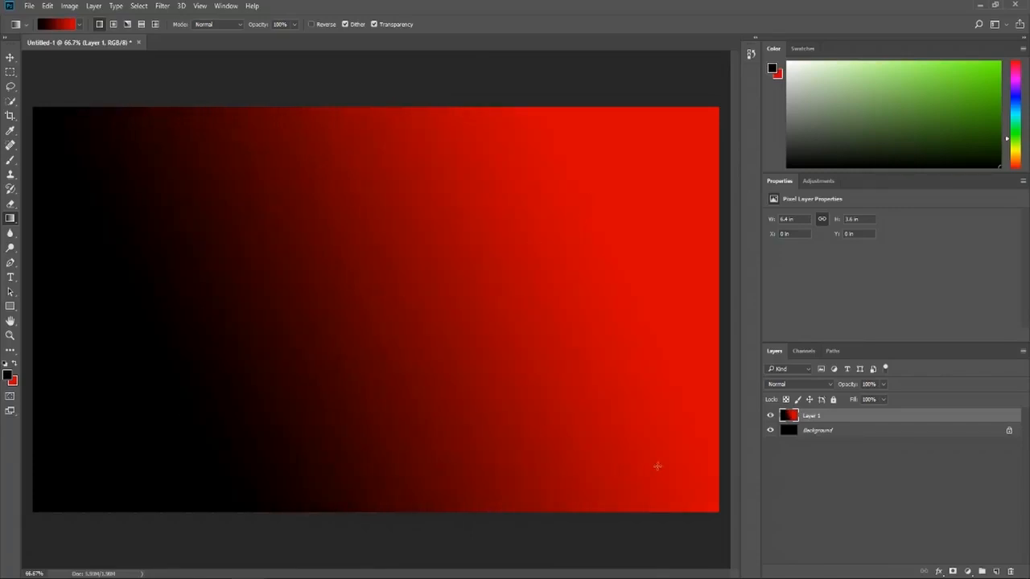
pyautogui.moveTo(657, 466)
pyautogui.mouseDown()
pyautogui.moveTo(448, 294)
pyautogui.moveTo(279, 214)
pyautogui.moveTo(146, 171)
pyautogui.mouseUp()
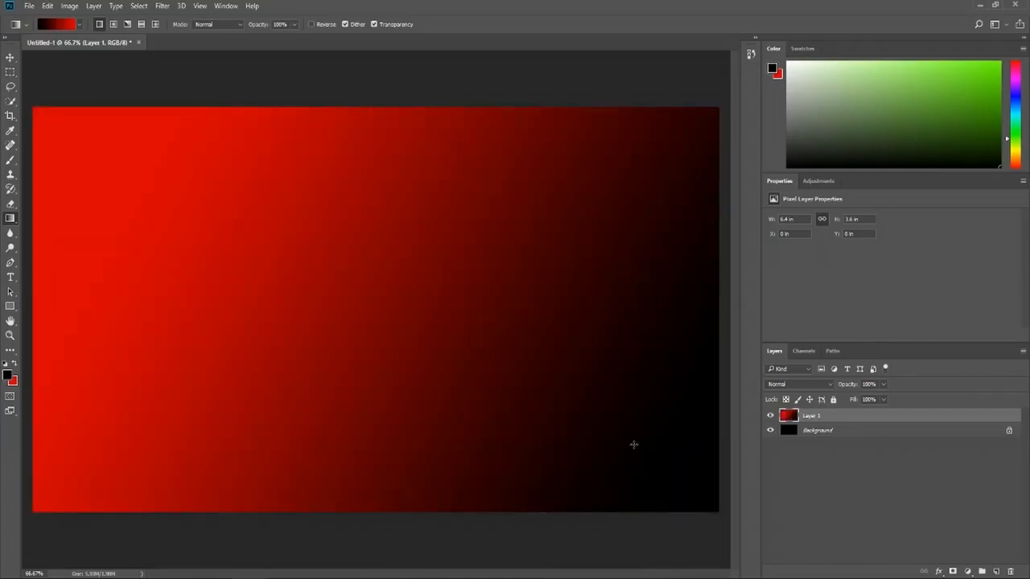
# - Draw several radial gradients outward from the canvas's center, black in the middle and red around it
pyautogui.click(115, 26)
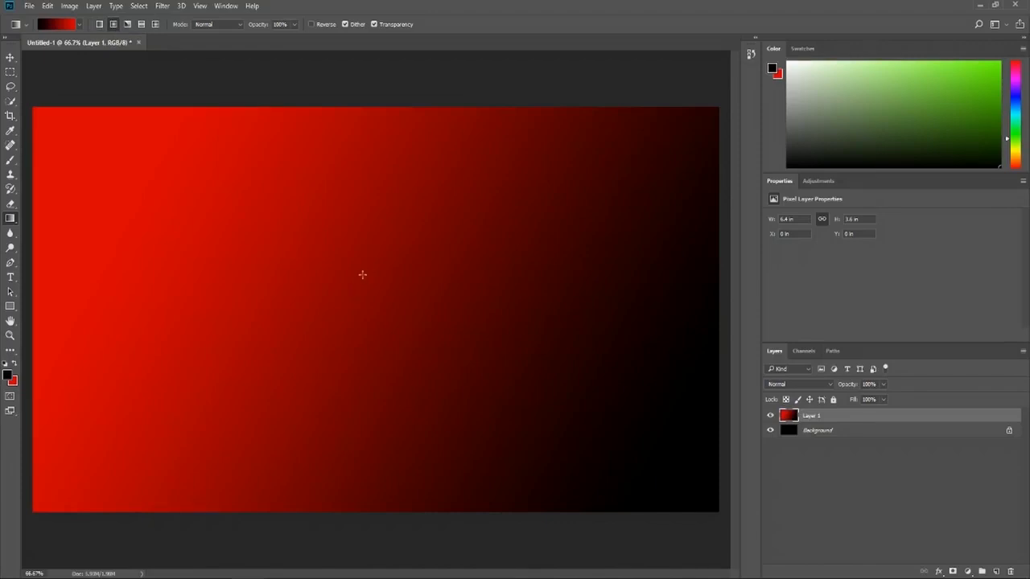
pyautogui.moveTo(367, 279); pyautogui.dragTo(512, 375)
pyautogui.moveTo(376, 299); pyautogui.dragTo(239, 303)
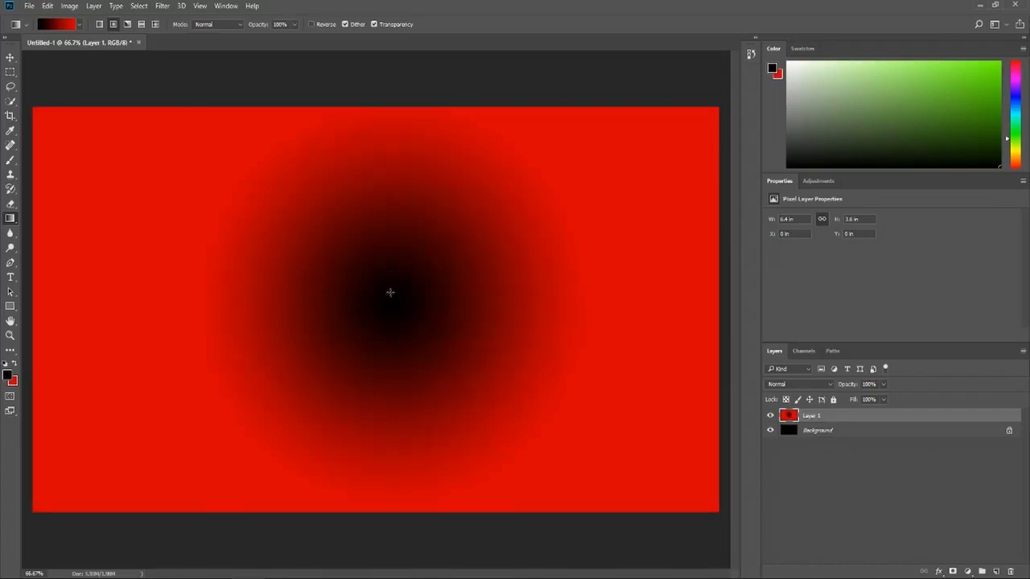
pyautogui.moveTo(391, 292); pyautogui.dragTo(337, 156)
pyautogui.moveTo(379, 270); pyautogui.dragTo(576, 225)
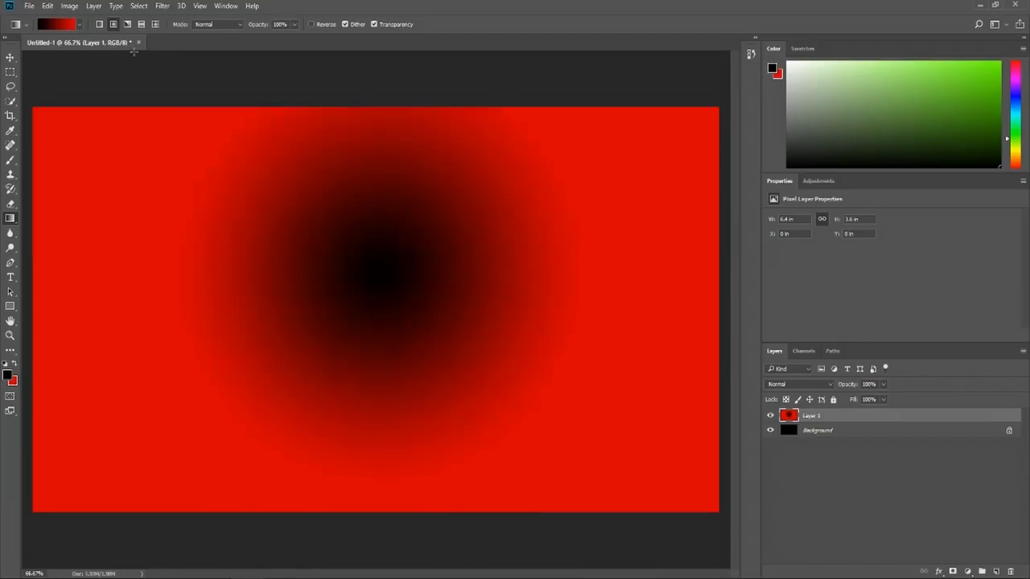
# - Draw a reversed radial gradient from the canvas's center, red in the middle and black around it
pyautogui.click(321, 25)
pyautogui.moveTo(374, 271); pyautogui.dragTo(504, 384)
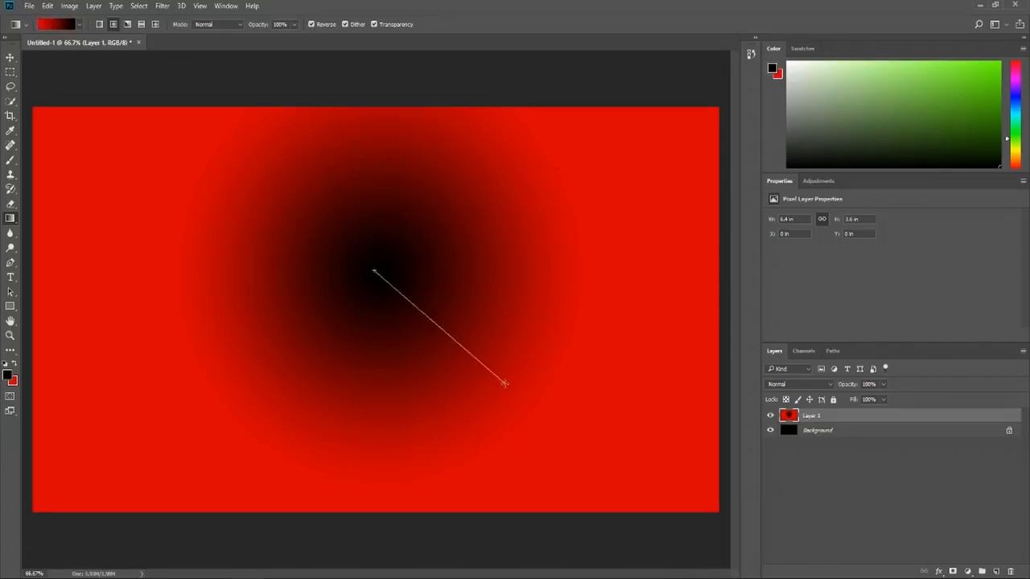
pyautogui.moveTo(504, 384); pyautogui.dragTo(505, 384)
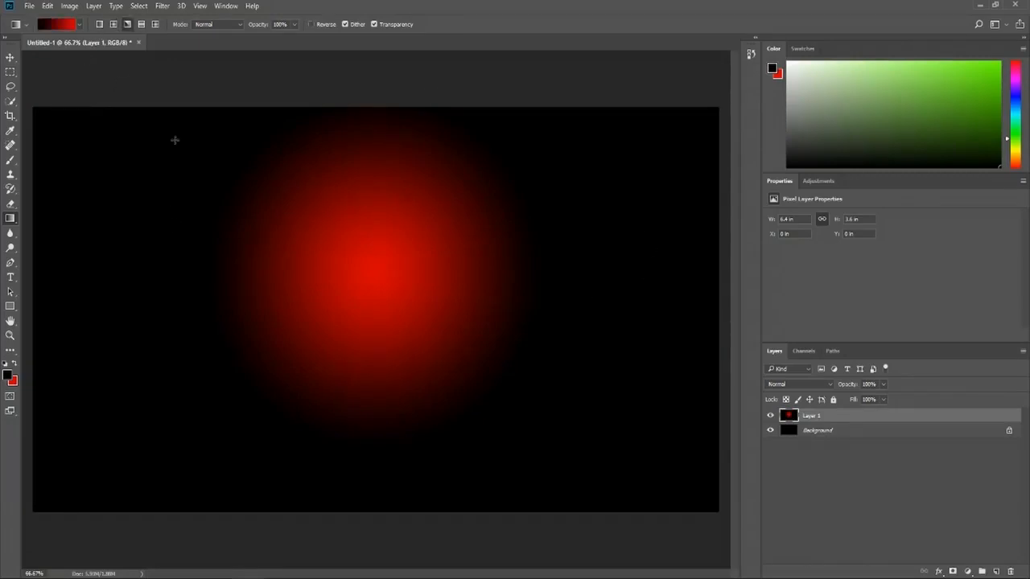
# - Draw an angle gradient horizontally from left of the canvas's center, first with Reverse off and once more with Reverse on
pyautogui.moveTo(279, 298); pyautogui.dragTo(534, 289)
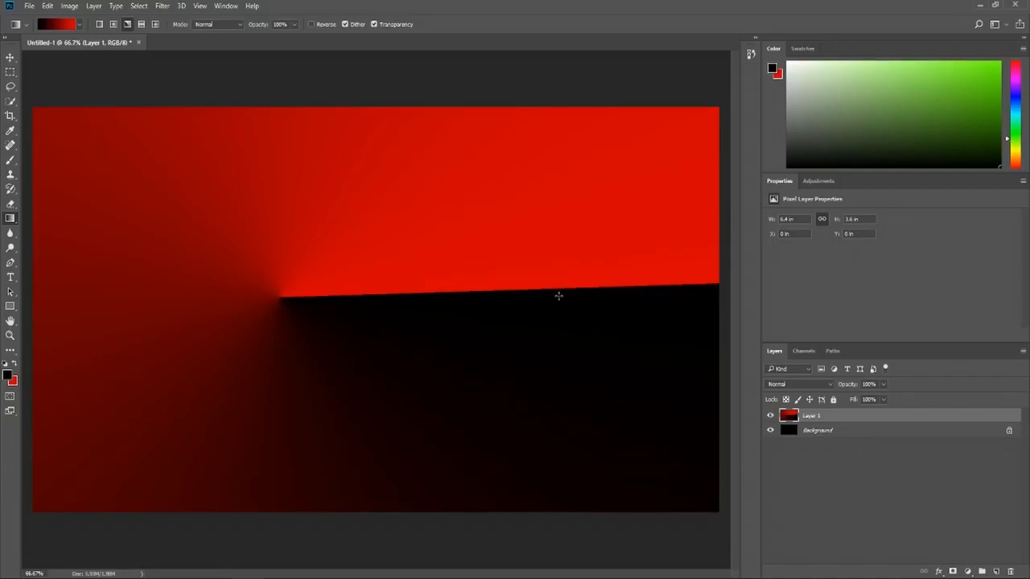
pyautogui.click(312, 25)
pyautogui.moveTo(281, 300); pyautogui.dragTo(489, 299)
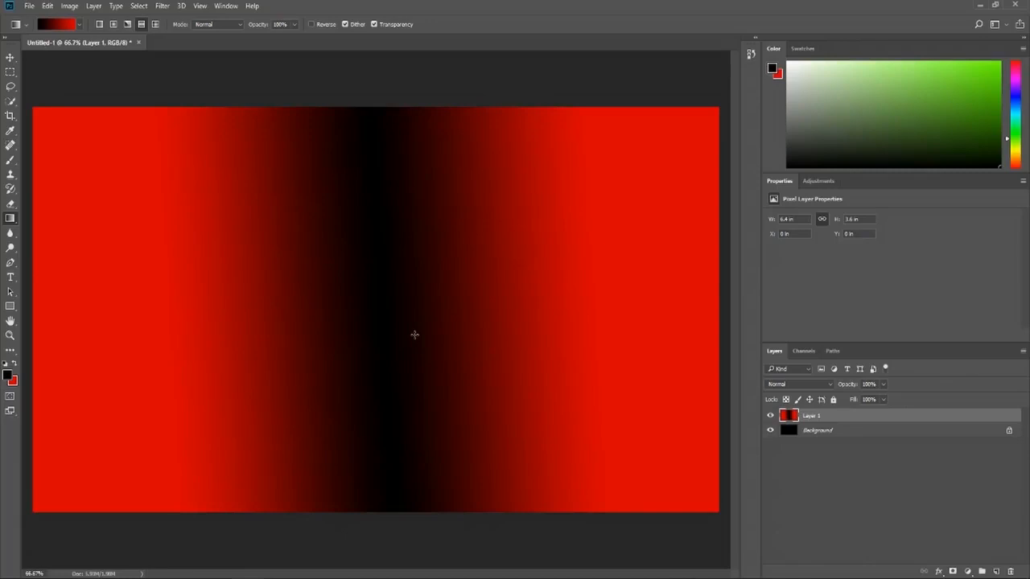
# - With Reverse off, draw reflected gradients from the canvas's center toward its right side, giving a black band between red areas
pyautogui.moveTo(392, 297); pyautogui.dragTo(634, 270)
pyautogui.moveTo(410, 299); pyautogui.dragTo(638, 265)
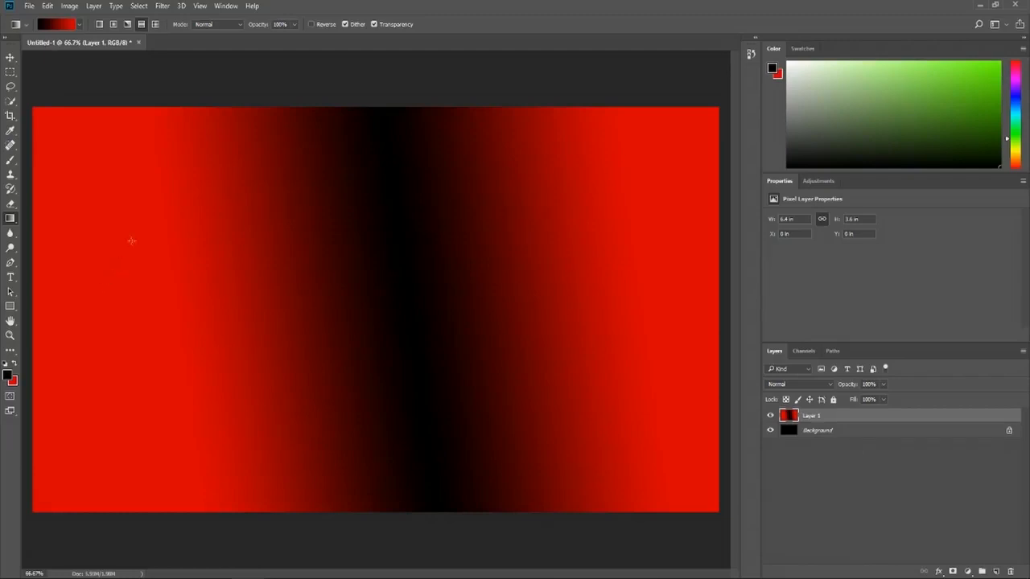
# - Draw diamond gradients from the canvas's center in various directions and sizes, ending with a large one from the lower left to the upper right
pyautogui.moveTo(412, 311); pyautogui.dragTo(552, 269)
pyautogui.moveTo(412, 287); pyautogui.dragTo(220, 427)
pyautogui.moveTo(356, 325); pyautogui.dragTo(370, 229)
pyautogui.moveTo(362, 266); pyautogui.dragTo(467, 288)
pyautogui.moveTo(398, 278); pyautogui.dragTo(497, 346)
pyautogui.moveTo(413, 284); pyautogui.dragTo(242, 394)
pyautogui.moveTo(420, 289); pyautogui.dragTo(252, 223)
pyautogui.moveTo(411, 289); pyautogui.dragTo(436, 148)
pyautogui.moveTo(417, 293); pyautogui.dragTo(539, 185)
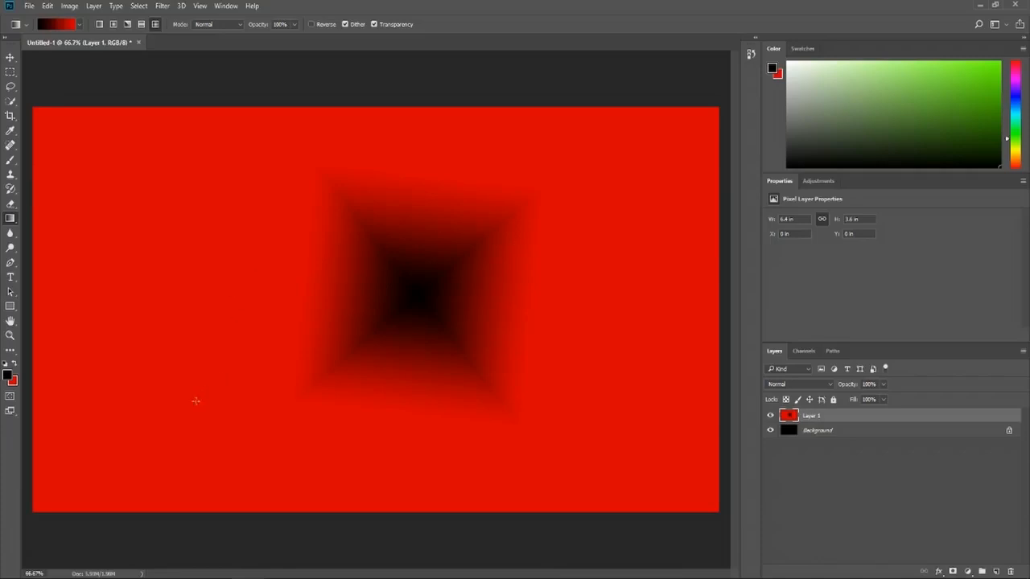
pyautogui.moveTo(195, 403); pyautogui.dragTo(574, 163)
pyautogui.moveTo(304, 367); pyautogui.dragTo(699, 137)
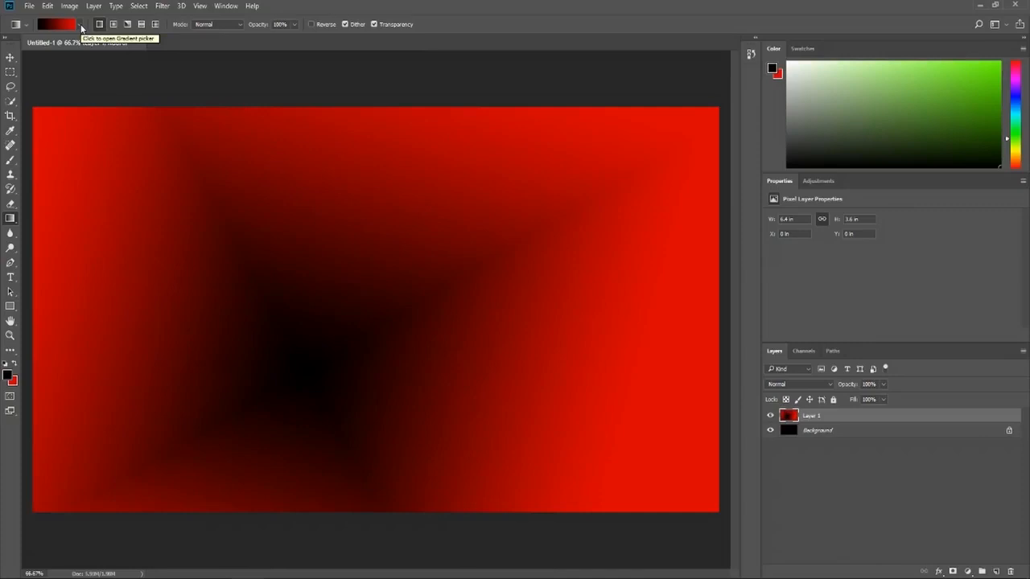
# - Choose the rainbow-colored gradient preset and draw linear gradients diagonally across the layer, from the lower left toward the upper right
pyautogui.click(81, 26)
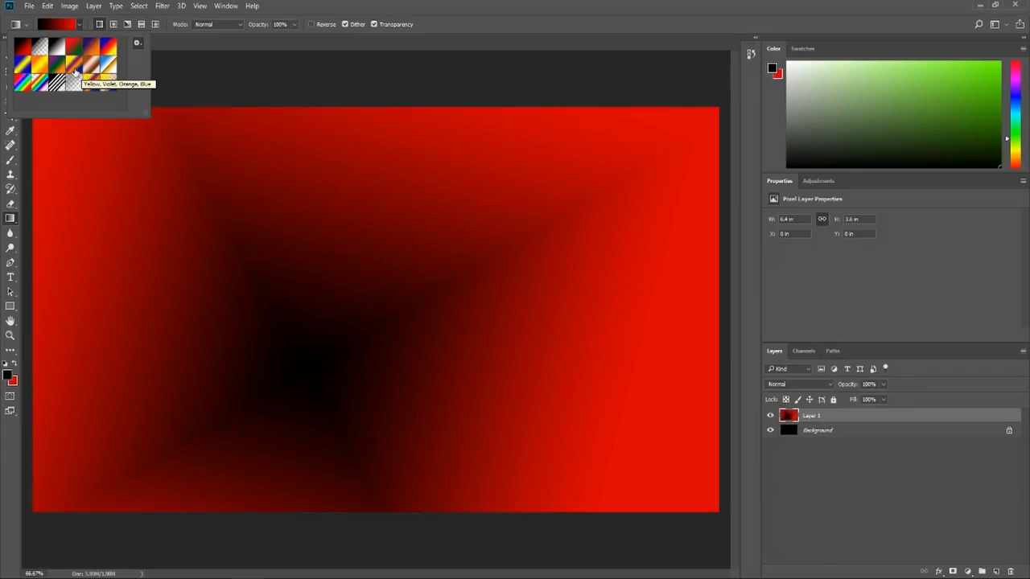
pyautogui.click(28, 90)
pyautogui.moveTo(309, 314); pyautogui.dragTo(539, 230)
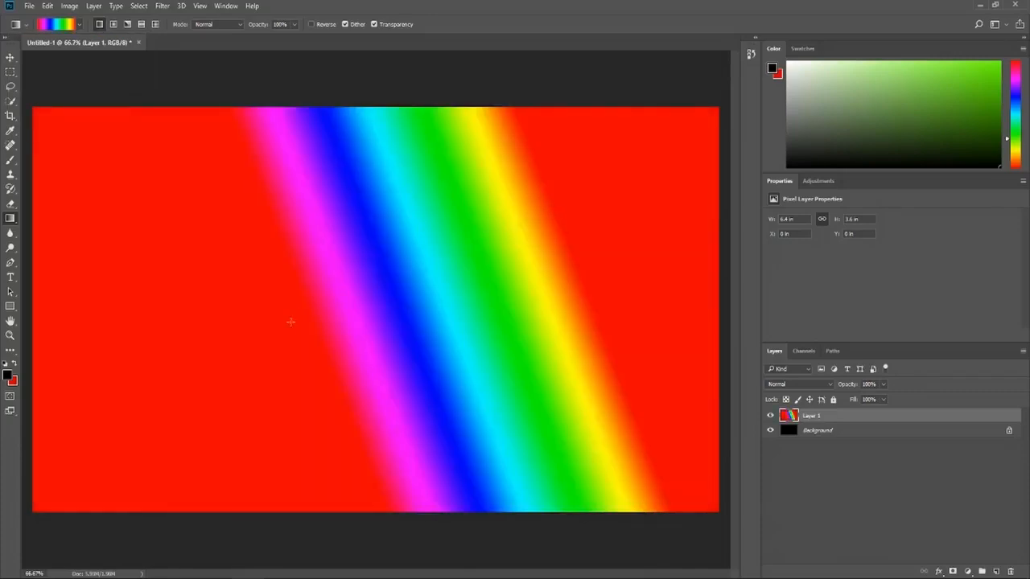
pyautogui.moveTo(184, 380); pyautogui.dragTo(560, 258)
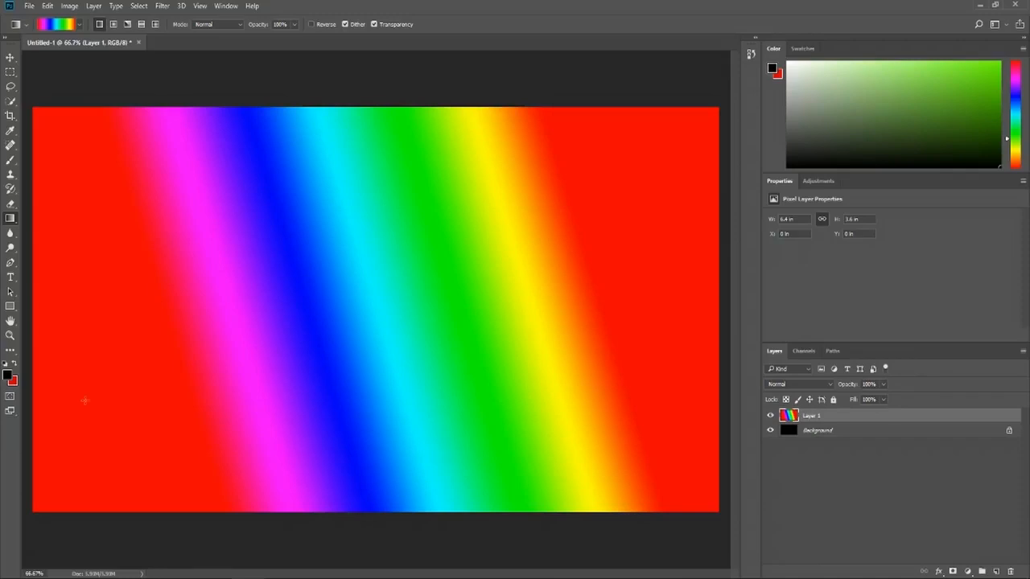
pyautogui.moveTo(181, 359); pyautogui.dragTo(539, 233)
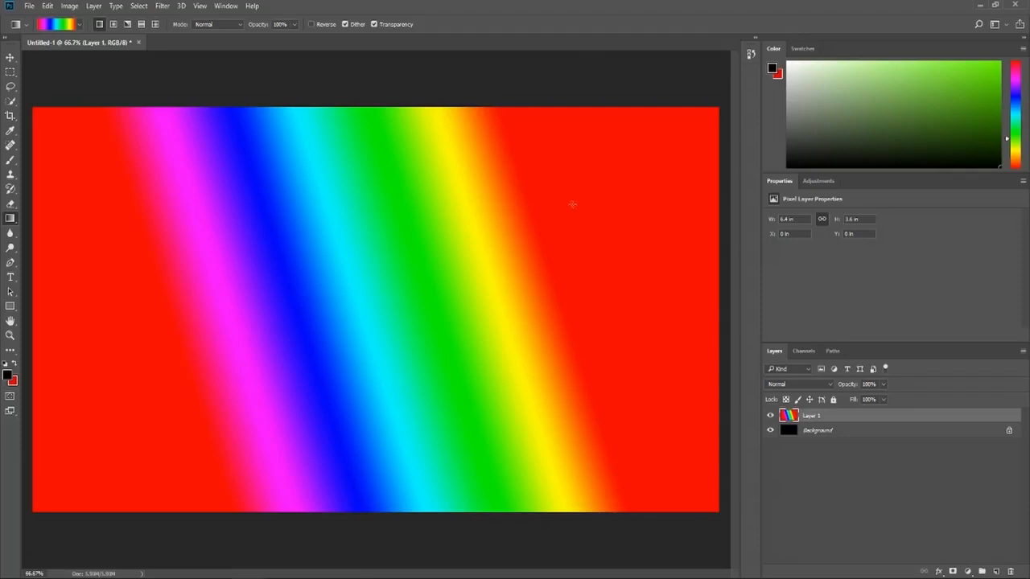
# - Redraw the rainbow linear gradient from the upper right toward the lower left of the canvas, and add a new layer above it
pyautogui.moveTo(556, 231); pyautogui.dragTo(98, 445)
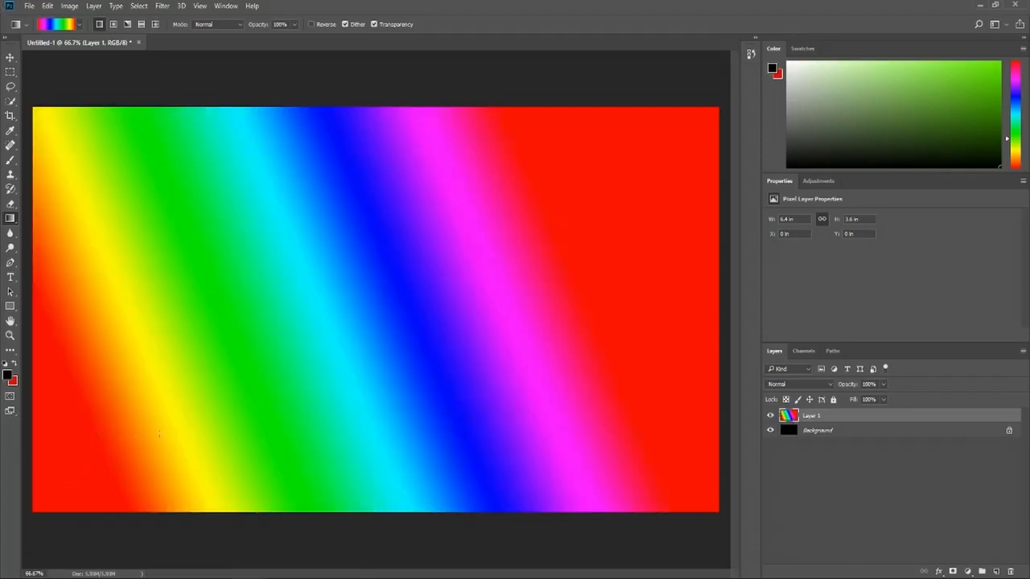
pyautogui.click(996, 571)
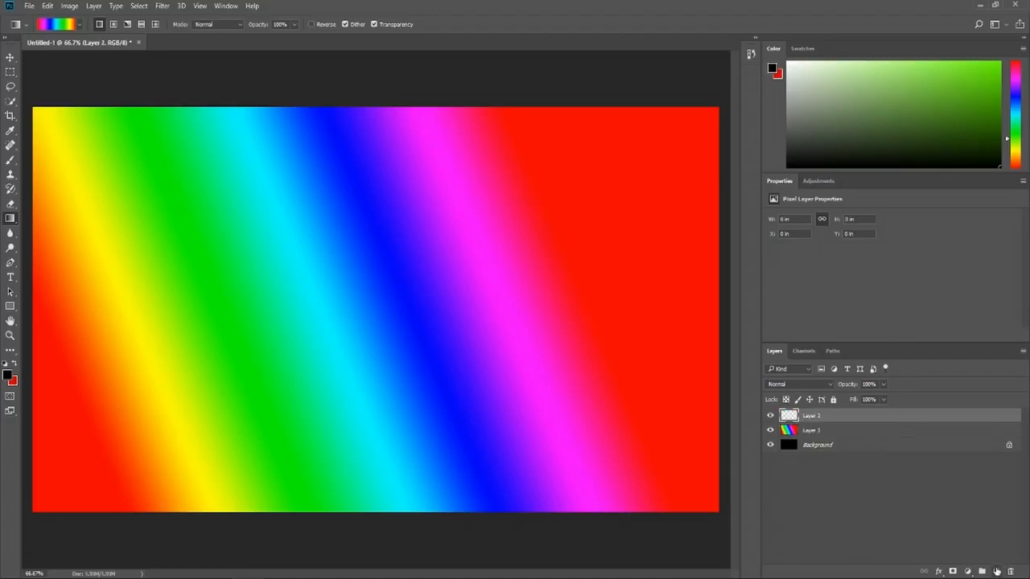
# - Select a rectangle about 2.2 by 1.62 in right of the canvas's center and fill it with a diagonal rainbow gradient on the new layer
pyautogui.click(10, 72)
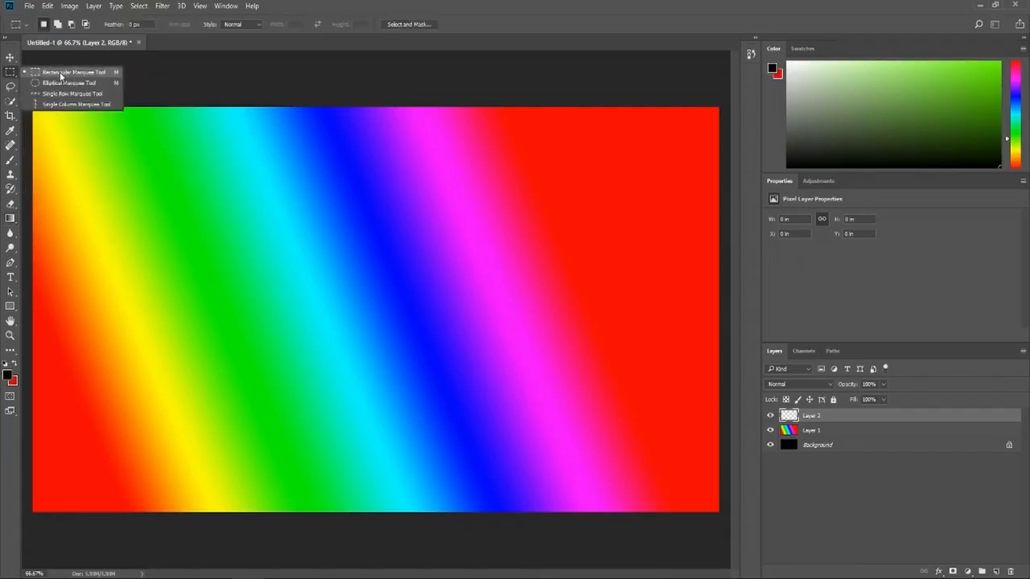
pyautogui.click(61, 75)
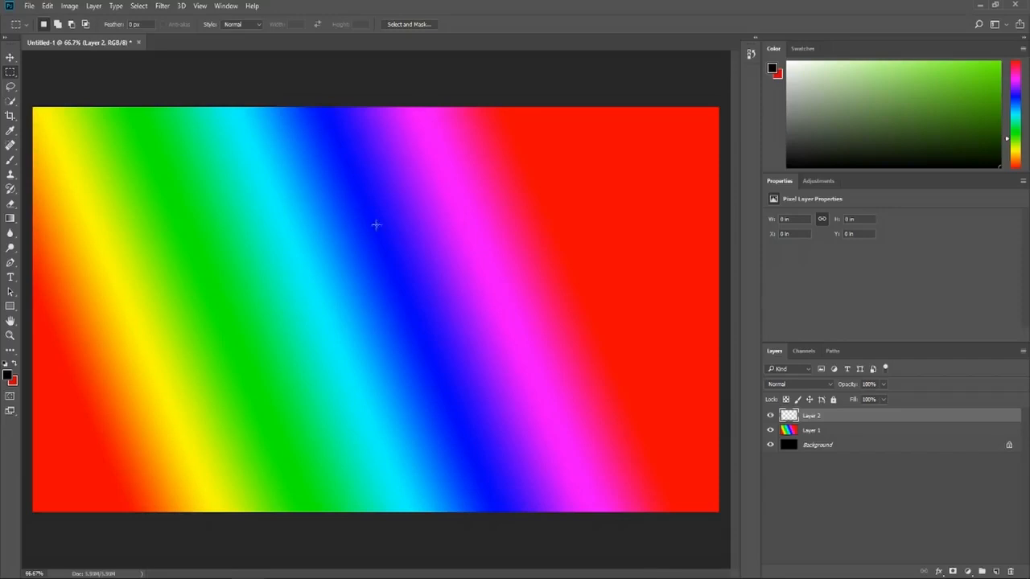
pyautogui.moveTo(348, 194); pyautogui.dragTo(583, 375)
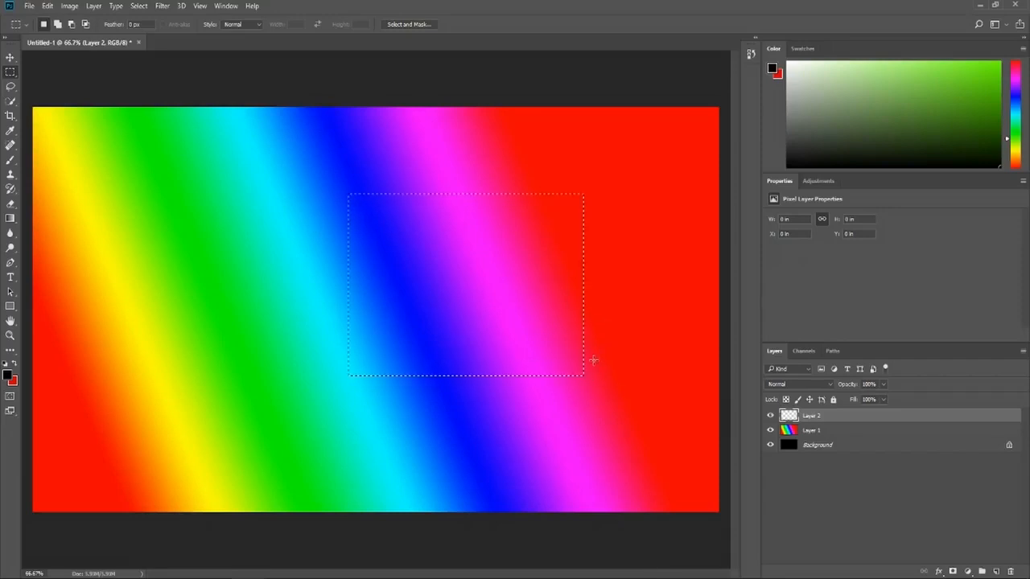
pyautogui.click(9, 218)
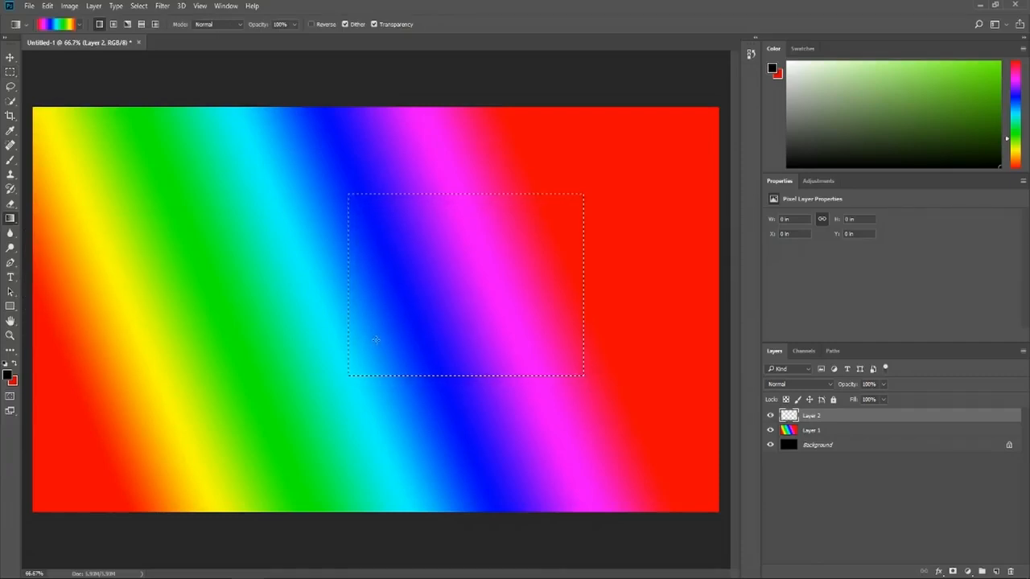
pyautogui.moveTo(538, 246); pyautogui.dragTo(537, 246)
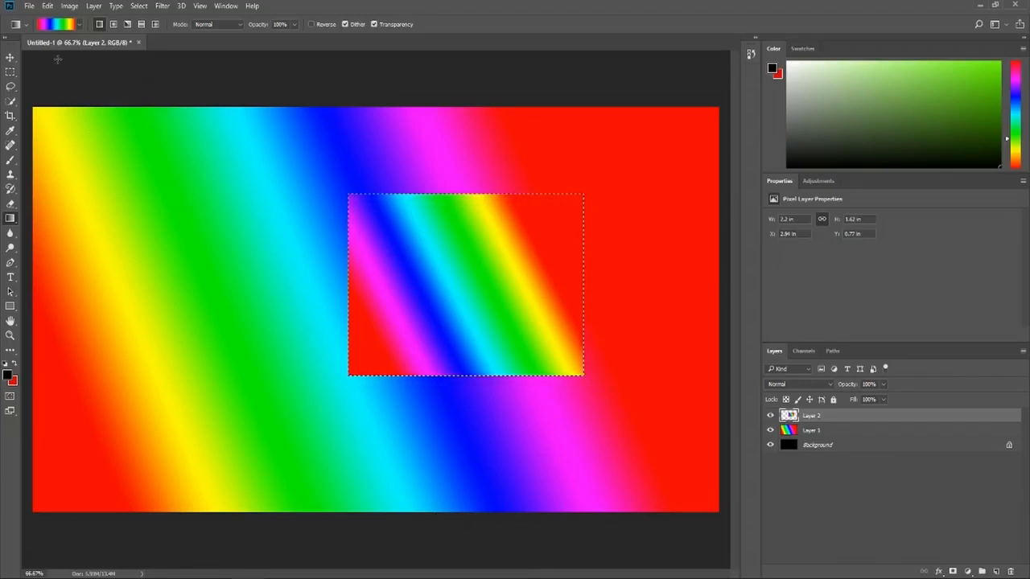
# - Replace the rectangular selection with a freeform Lasso selection over the canvas's left half and fill it with a diagonal rainbow gradient
pyautogui.click(11, 71)
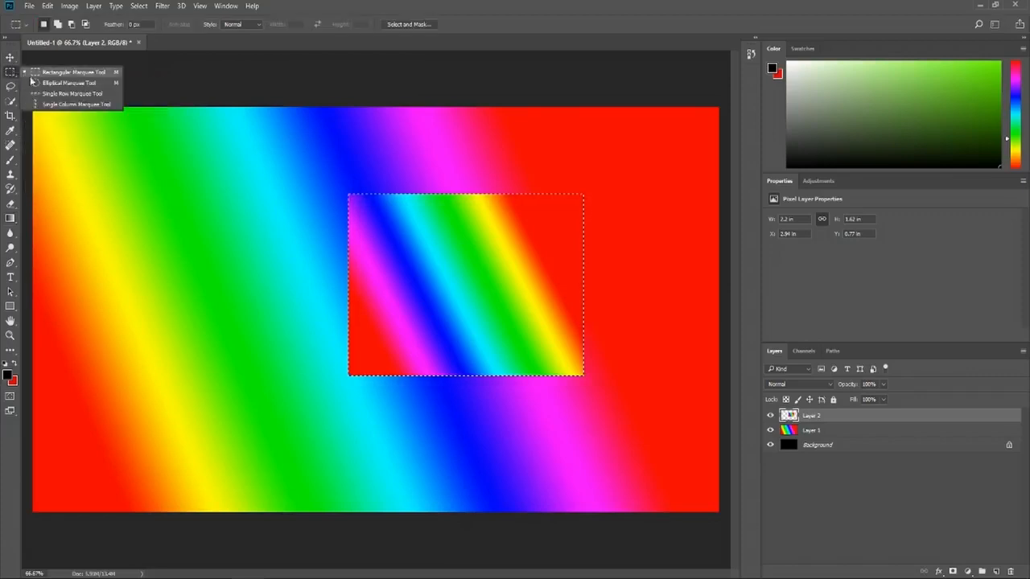
pyautogui.click(10, 86)
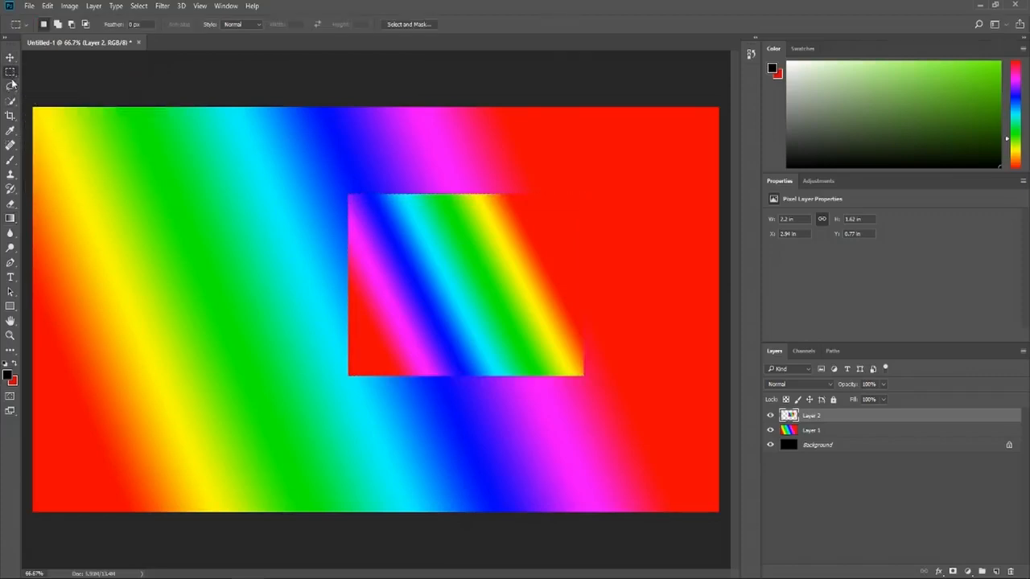
pyautogui.moveTo(157, 201)
pyautogui.mouseDown()
pyautogui.moveTo(208, 178)
pyautogui.moveTo(265, 410)
pyautogui.moveTo(92, 345)
pyautogui.moveTo(159, 197)
pyautogui.mouseUp()
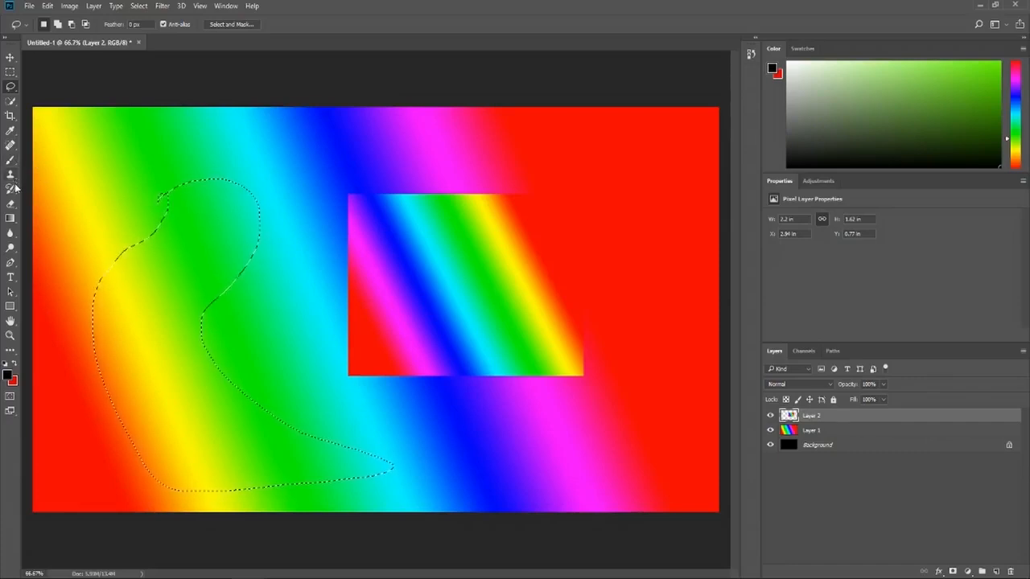
pyautogui.click(11, 218)
pyautogui.moveTo(173, 328); pyautogui.dragTo(386, 177)
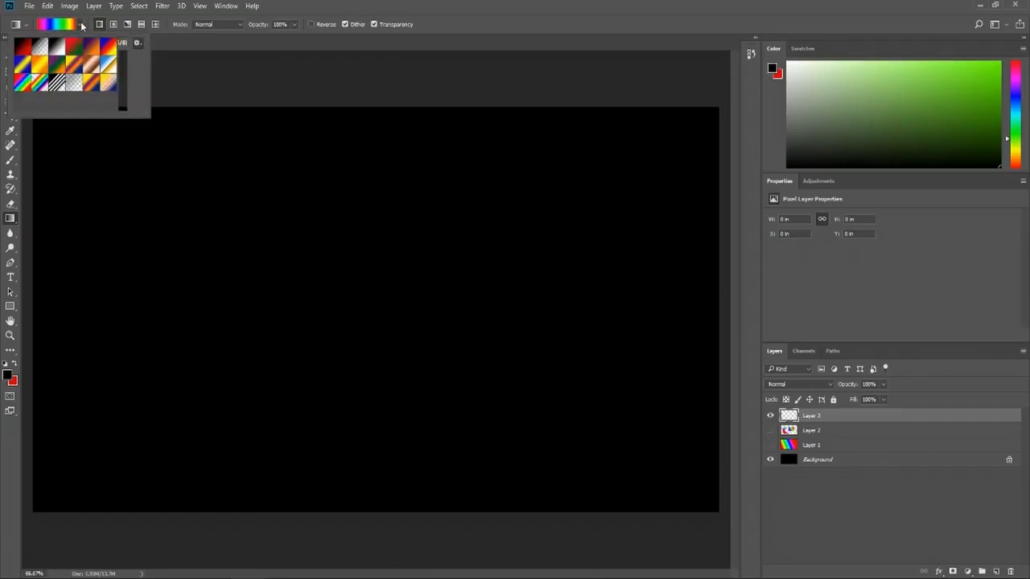
# - Choose the Yellow, Violet, Orange, Blue gradient preset and open it in the Gradient Editor
pyautogui.click(80, 25)
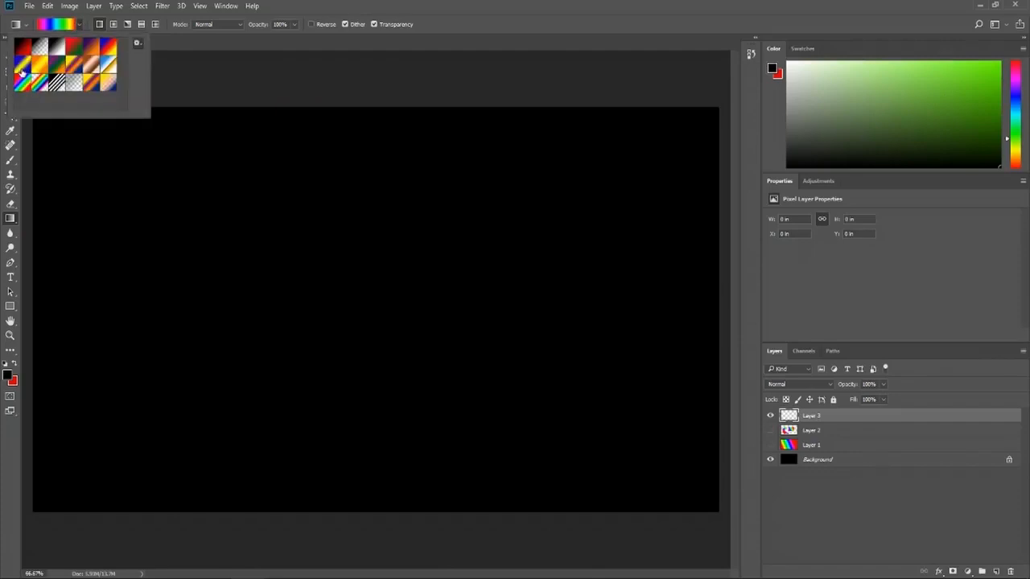
pyautogui.click(74, 68)
pyautogui.click(59, 26)
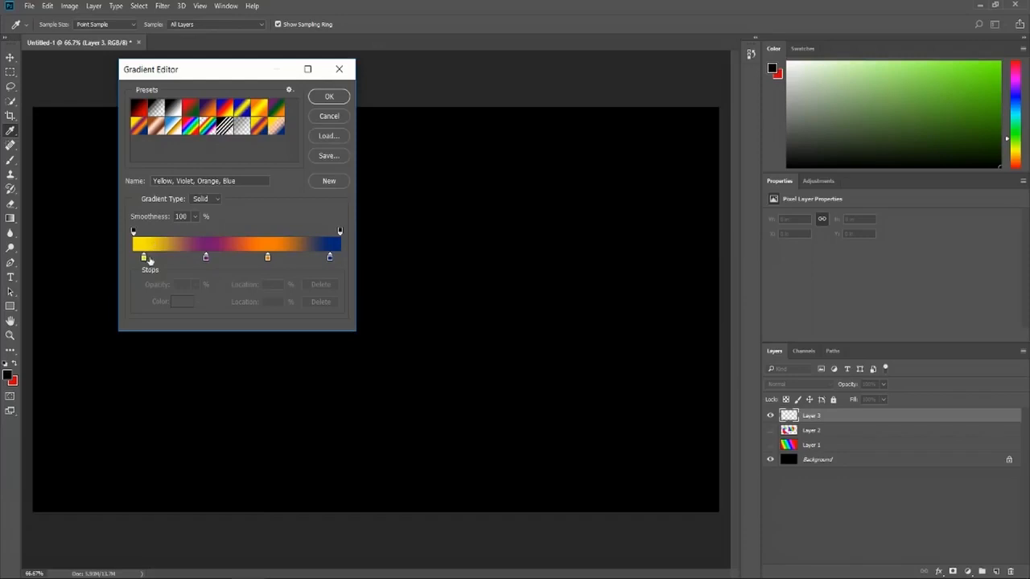
# - Remove the violet color stop and put it back at 38%, and add an opacity stop at 52% of the gradient
pyautogui.click(207, 257)
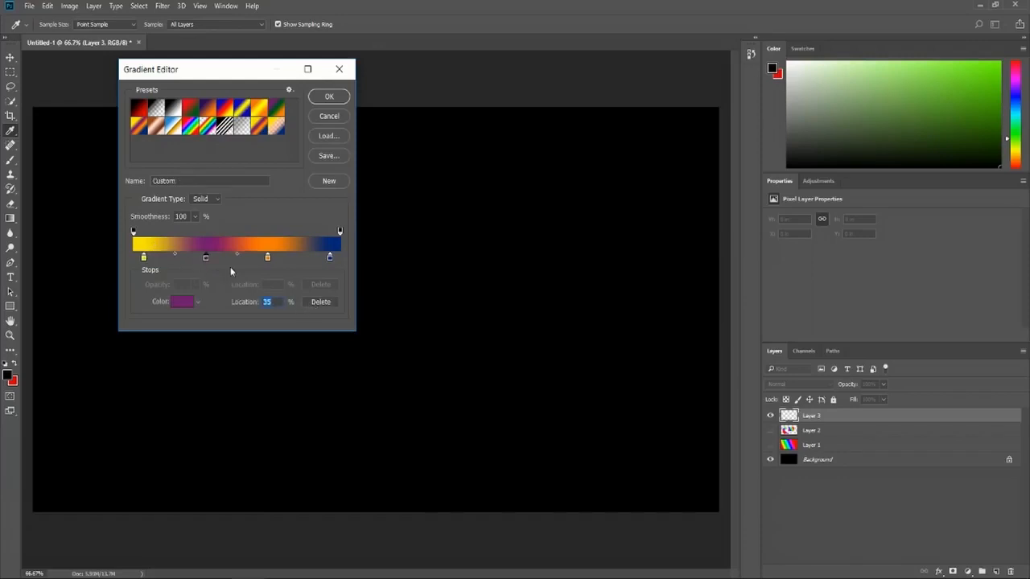
pyautogui.moveTo(206, 257); pyautogui.dragTo(206, 279)
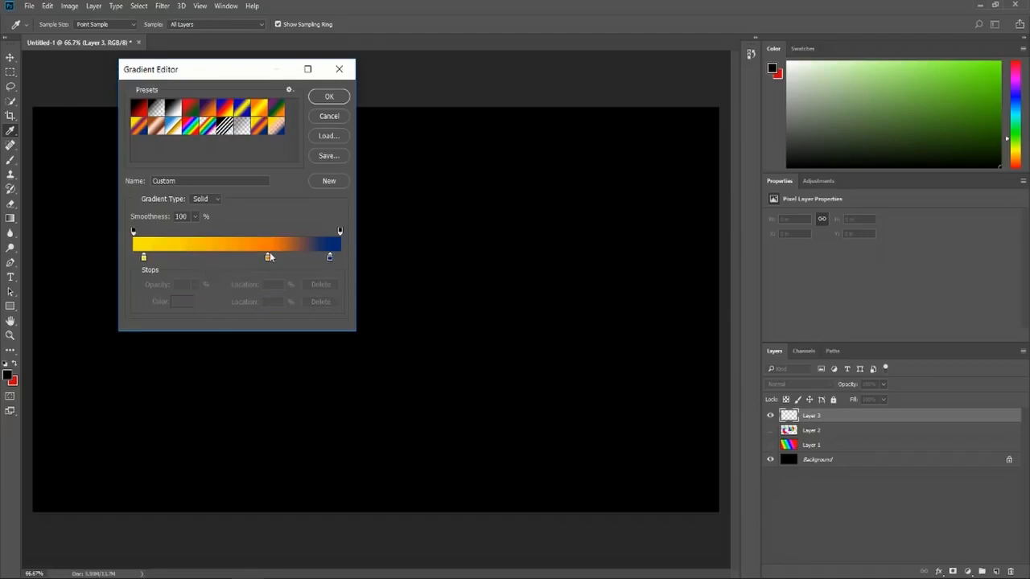
pyautogui.click(240, 234)
pyautogui.click(213, 258)
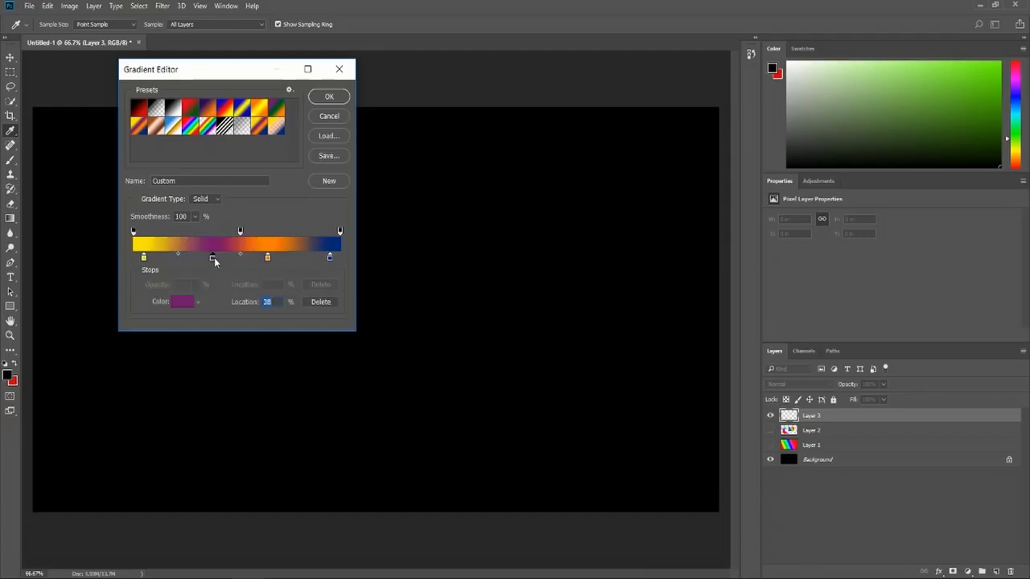
# - Add further violet color stops on both sides of the orange one and move the orange stop to 60%
pyautogui.click(239, 259)
pyautogui.click(240, 231)
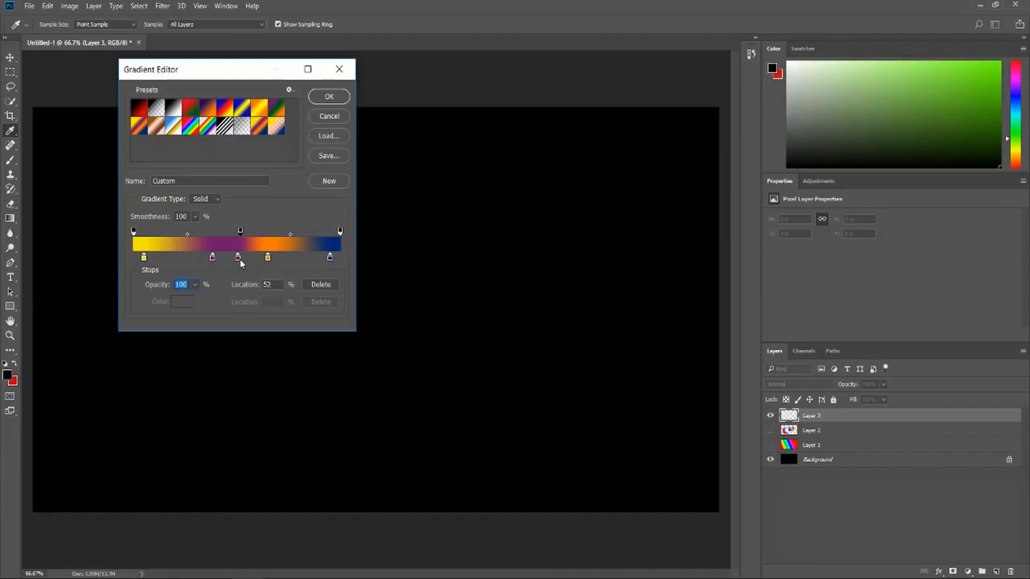
pyautogui.moveTo(213, 258); pyautogui.dragTo(258, 259)
pyautogui.click(288, 258)
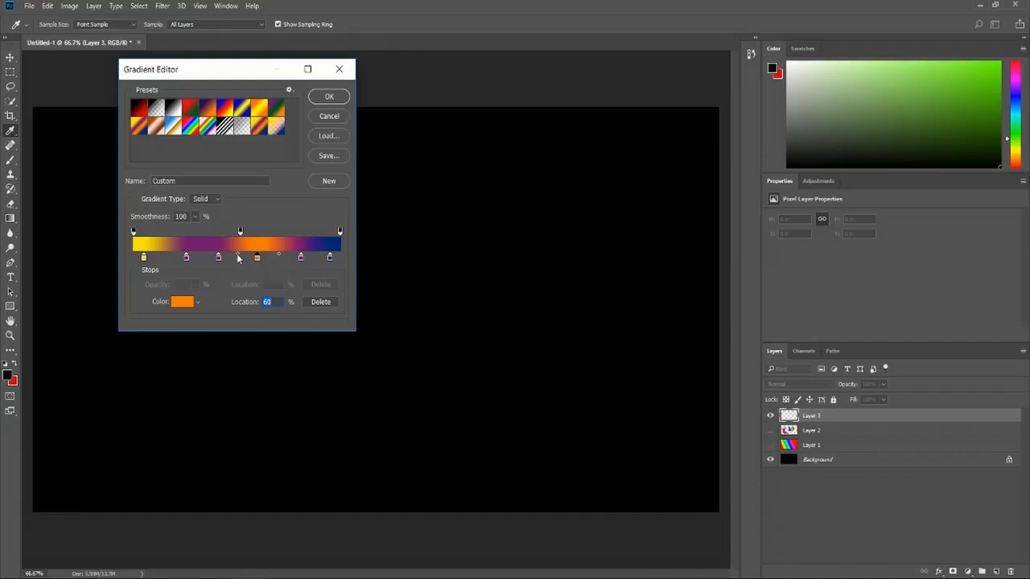
# - Shift the midpoint between the violet and orange stops, and set the midpoint between the last violet stop and the blue stop to 5%
pyautogui.click(238, 255)
pyautogui.moveTo(245, 257)
pyautogui.mouseDown()
pyautogui.moveTo(227, 259)
pyautogui.moveTo(249, 253)
pyautogui.moveTo(235, 251)
pyautogui.mouseUp()
pyautogui.click(329, 258)
pyautogui.moveTo(316, 258); pyautogui.dragTo(300, 260)
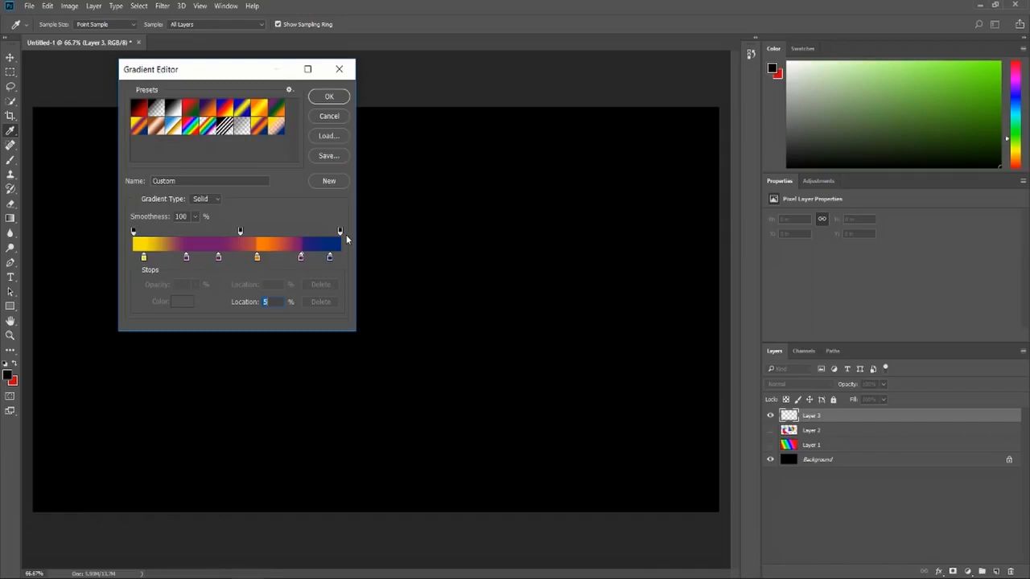
# - Set the middle opacity stop to 54% opacity, then add the edited gradient as a new preset and accept it
pyautogui.click(241, 232)
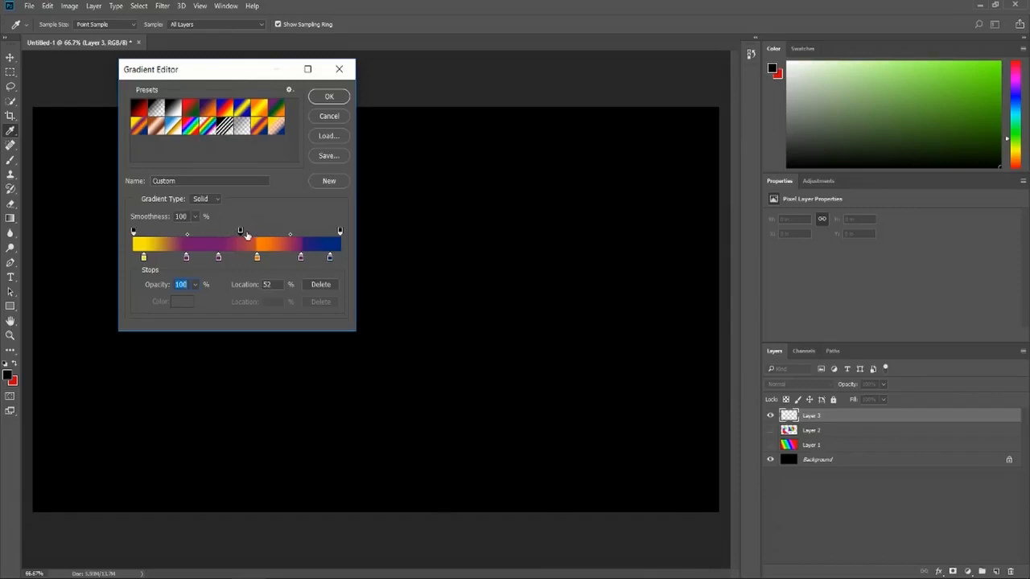
pyautogui.click(197, 284)
pyautogui.moveTo(196, 302); pyautogui.dragTo(173, 303)
pyautogui.click(215, 311)
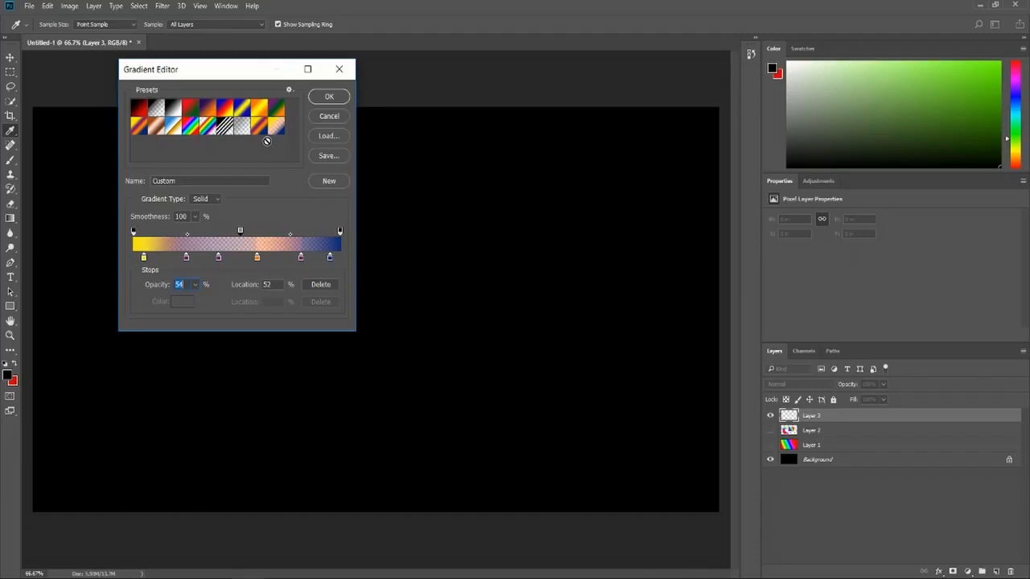
pyautogui.click(328, 181)
pyautogui.click(331, 98)
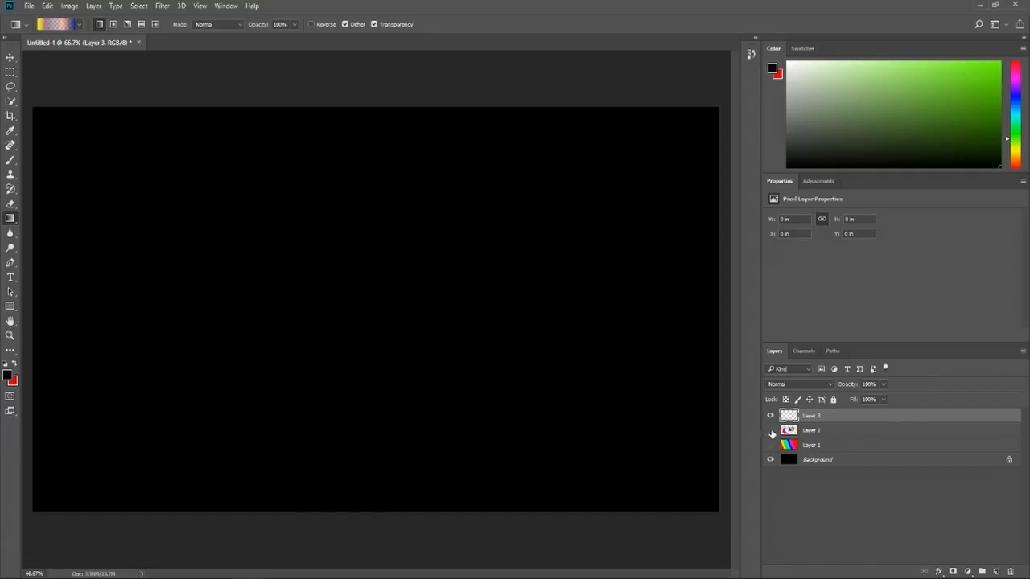
# - Draw the semi-transparent gradient diagonally across Layer 3 and hide and show the Background layer to compare its see-through band
pyautogui.moveTo(207, 318); pyautogui.dragTo(452, 233)
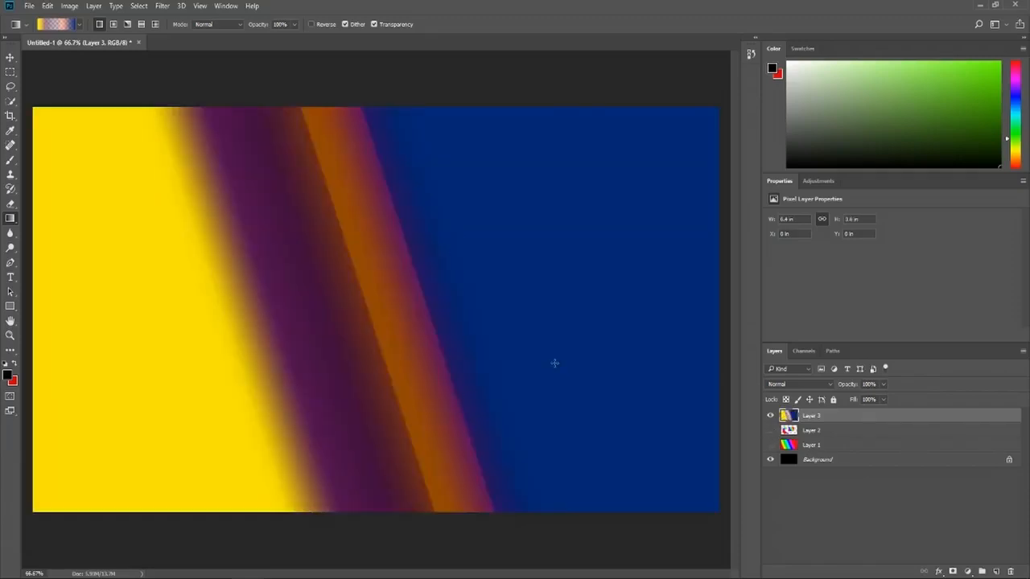
pyautogui.click(770, 460)
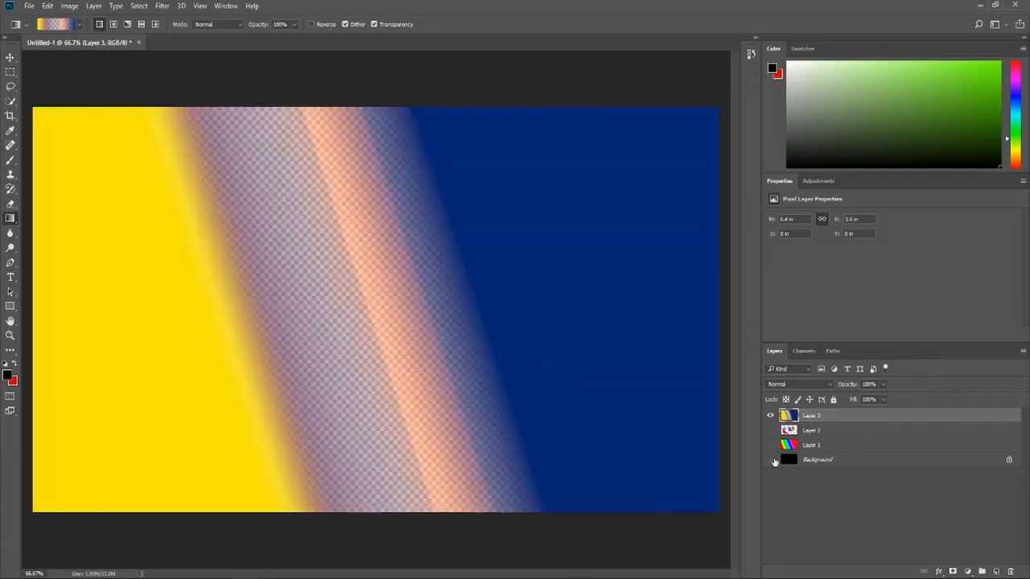
pyautogui.click(771, 460)
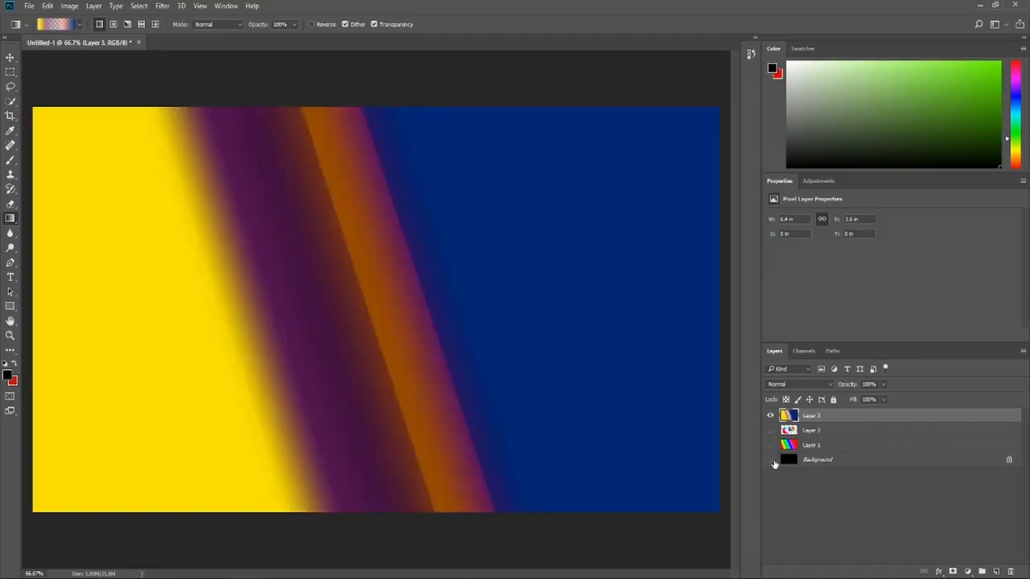
pyautogui.click(771, 459)
pyautogui.click(771, 460)
# - Set the foreground color to ffffff and fill the Background layer with it using the Paint Bucket
pyautogui.click(804, 458)
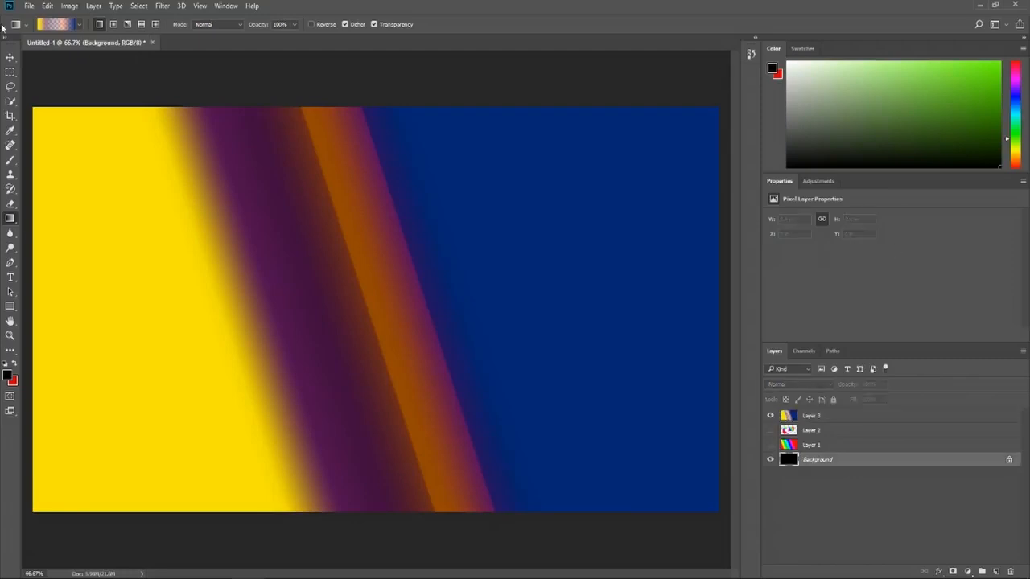
pyautogui.click(10, 375)
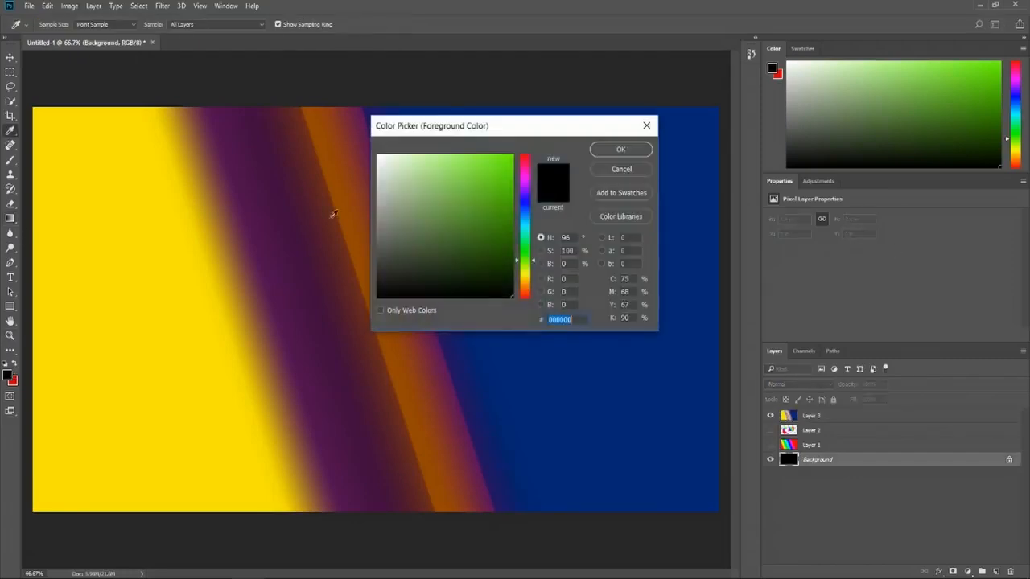
pyautogui.write('ffffff')
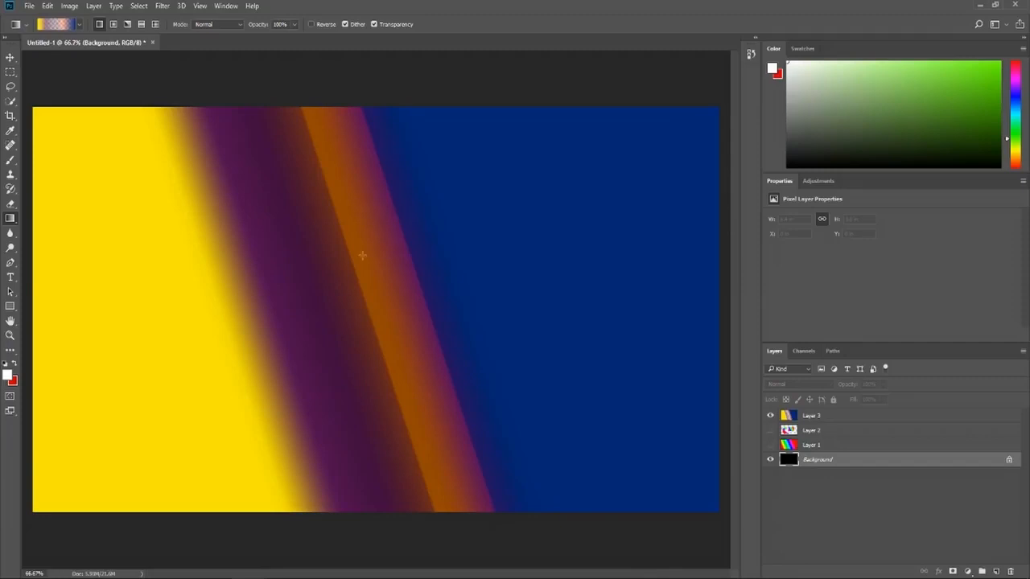
pyautogui.rightClick(11, 218)
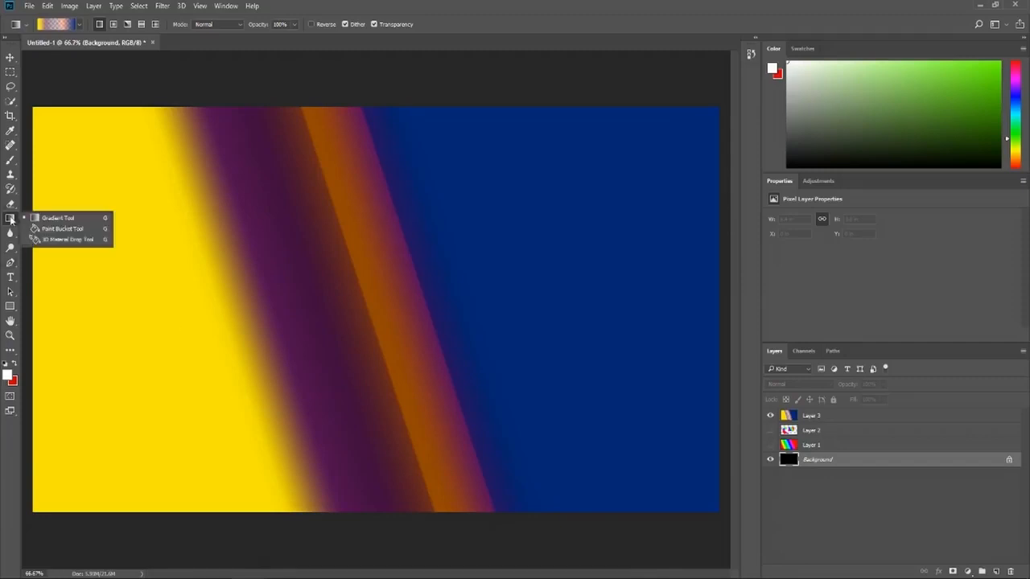
pyautogui.click(62, 228)
pyautogui.click(617, 254)
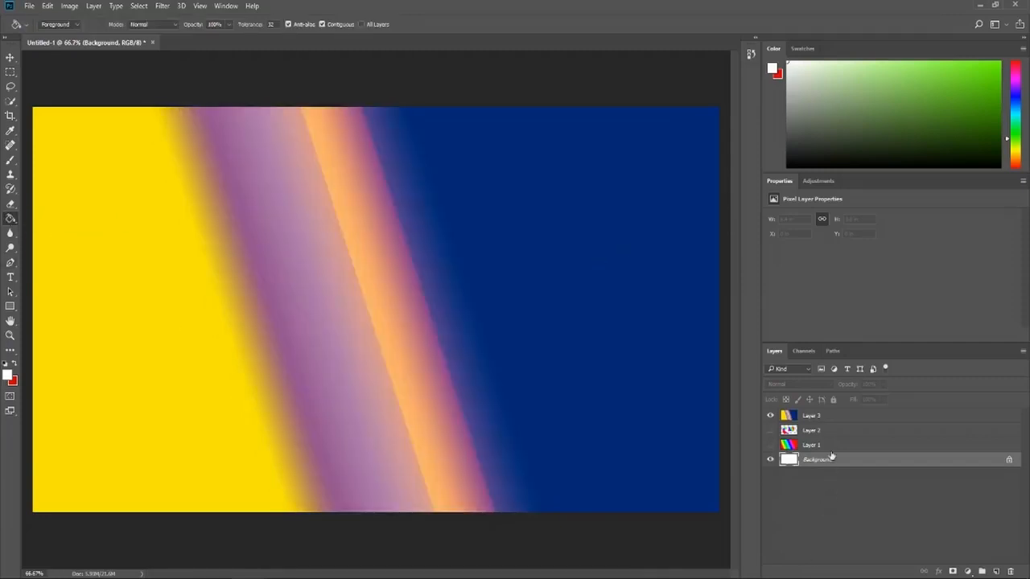
# - On Layer 3, redraw the custom gradient diagonally toward the upper right with the Gradient tool's Transparency option off
pyautogui.click(829, 415)
pyautogui.hotkey('shift', 'g')
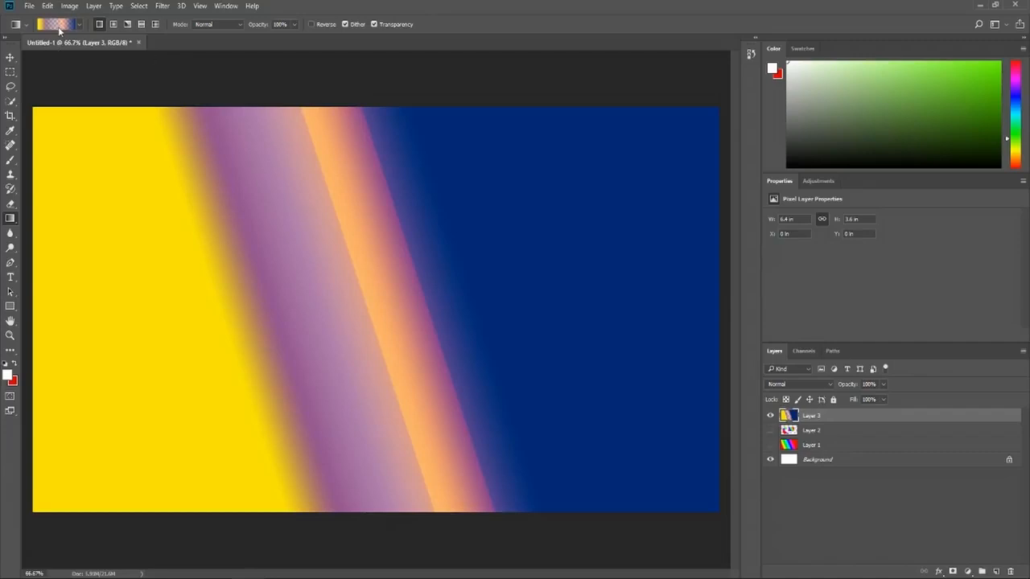
pyautogui.click(374, 24)
pyautogui.moveTo(277, 346); pyautogui.dragTo(462, 234)
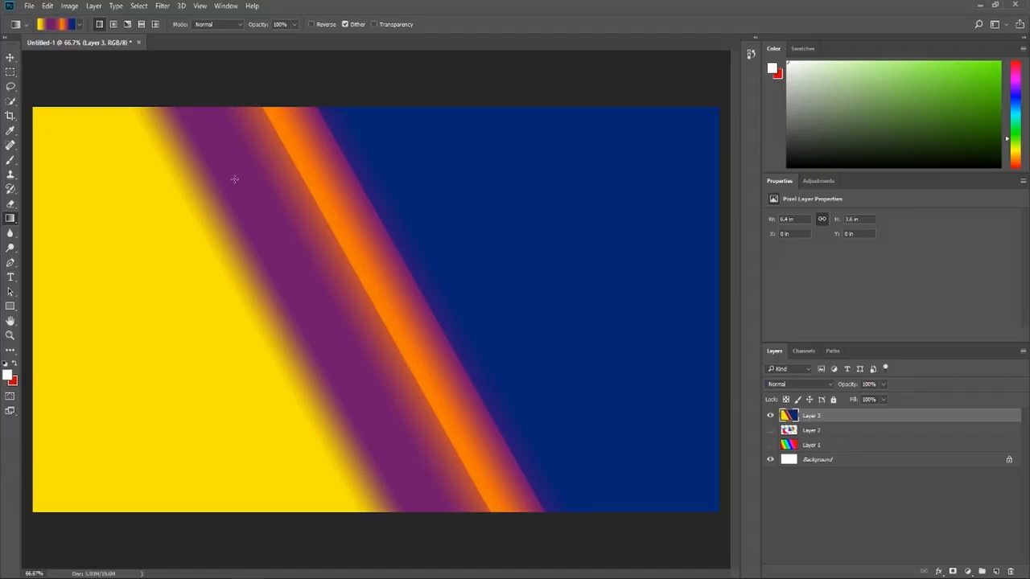
# - Reopen the custom preset in the Gradient Editor and remove its second violet color stop and its middle opacity stop
pyautogui.click(49, 26)
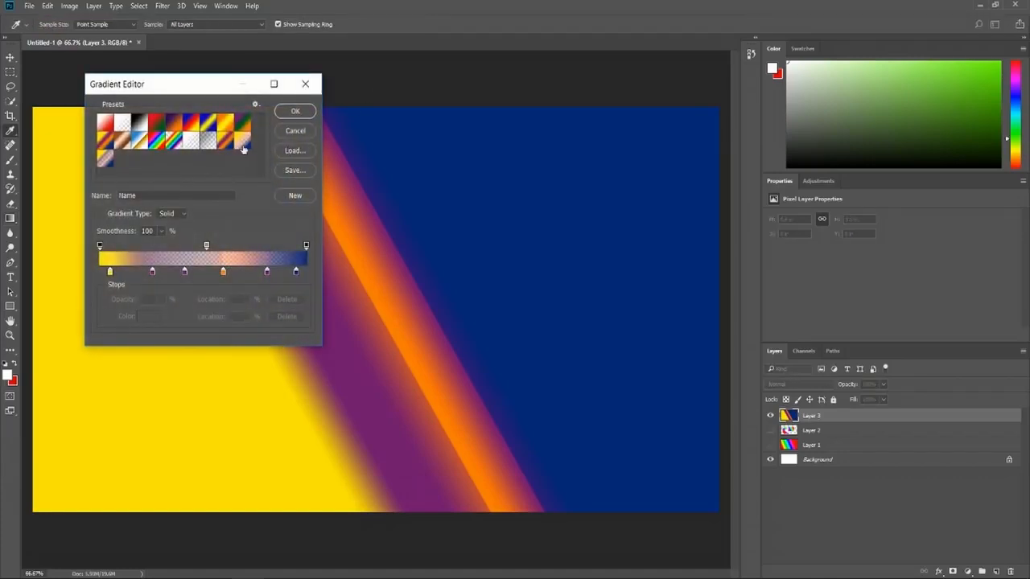
pyautogui.click(110, 163)
pyautogui.moveTo(186, 270); pyautogui.dragTo(187, 279)
pyautogui.moveTo(206, 244); pyautogui.dragTo(217, 217)
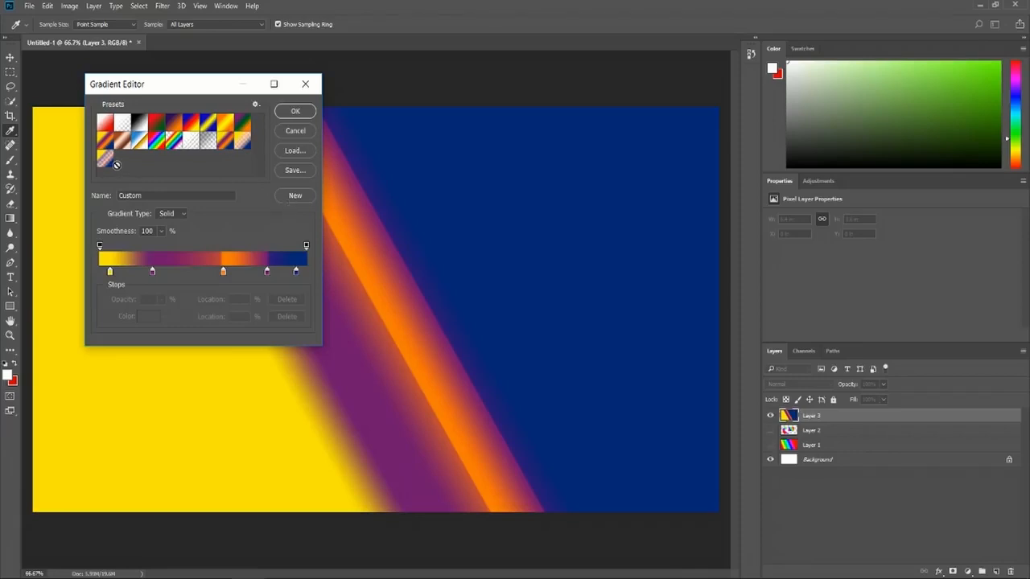
# - Delete the old custom preset, save the edited gradient as a new preset named Custom, and check it in the gradient picker
pyautogui.rightClick(105, 158)
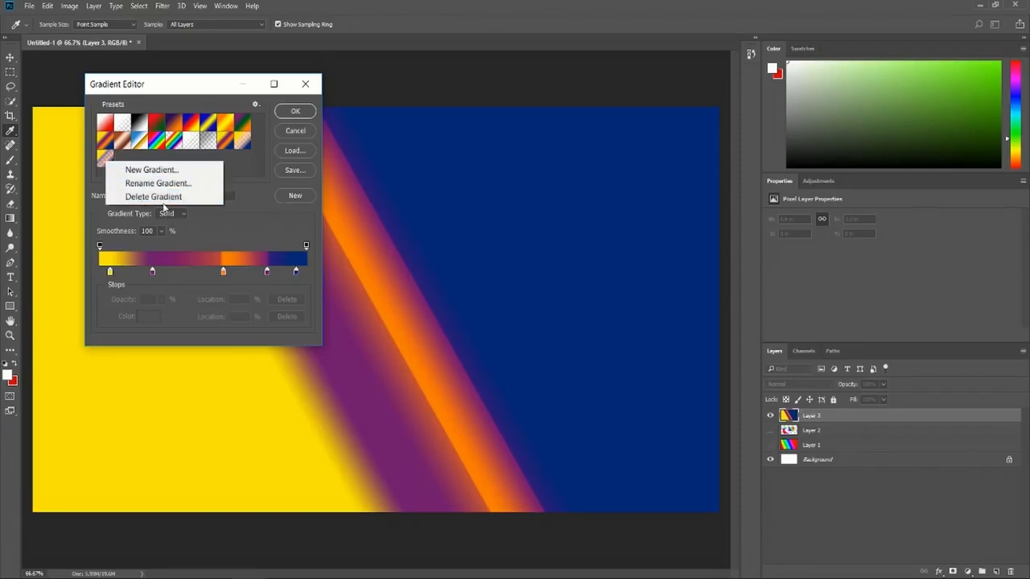
pyautogui.click(197, 197)
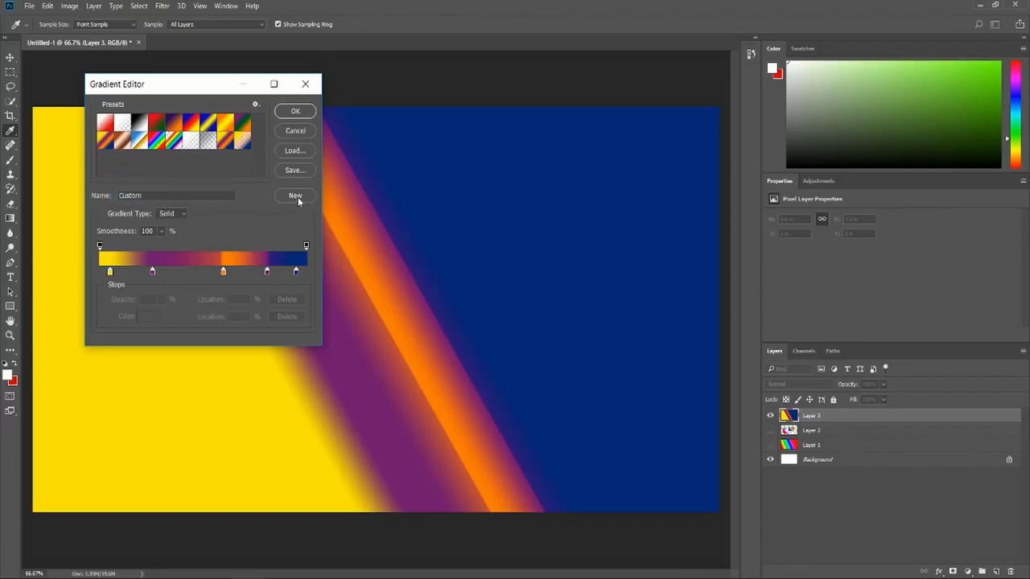
pyautogui.click(297, 197)
pyautogui.click(102, 161)
pyautogui.click(297, 112)
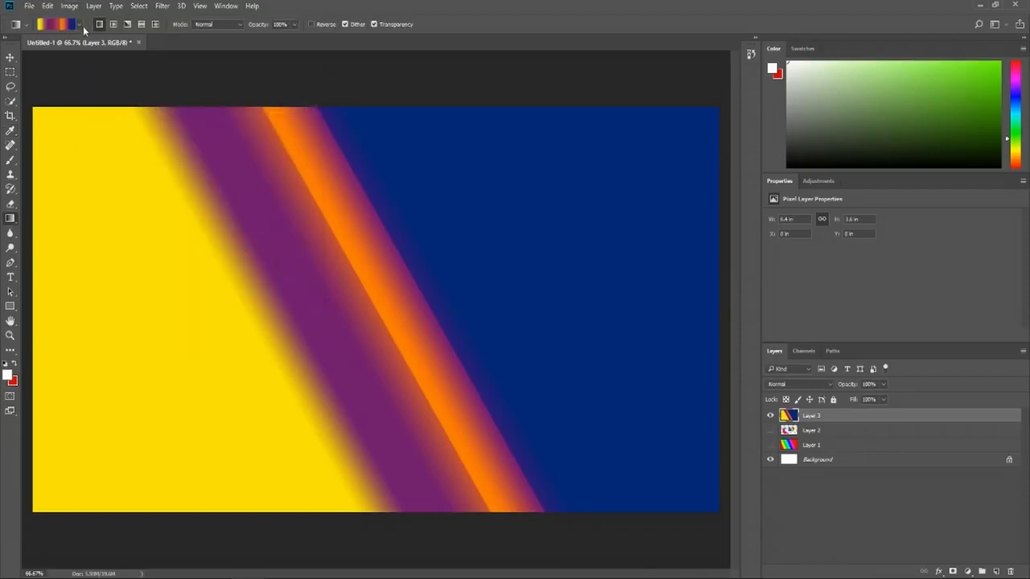
pyautogui.click(80, 24)
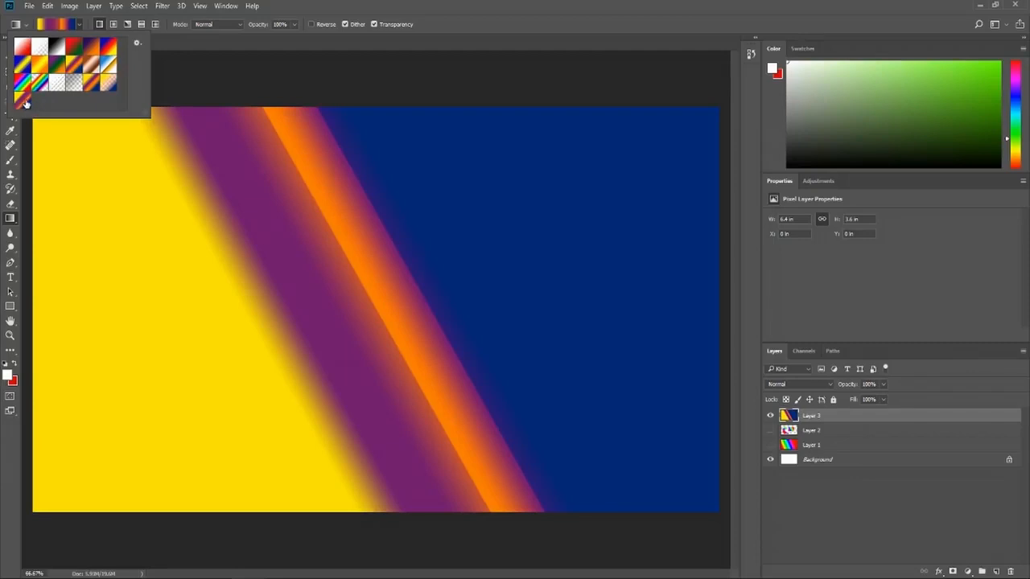
pyautogui.click(207, 73)
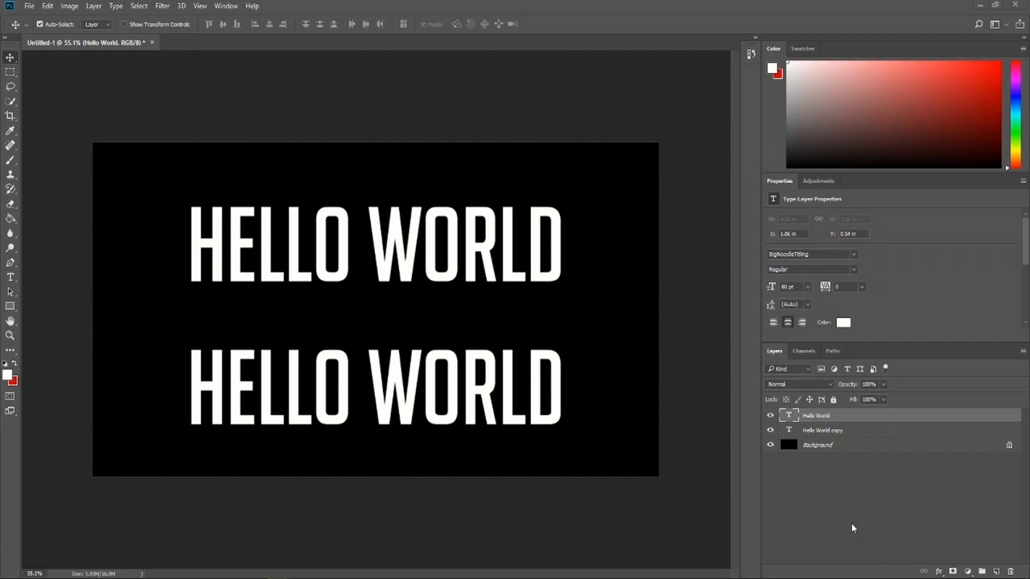
# - Open the blending options of the Hello World text layer and enable a Stroke effect on it
pyautogui.rightClick(819, 417)
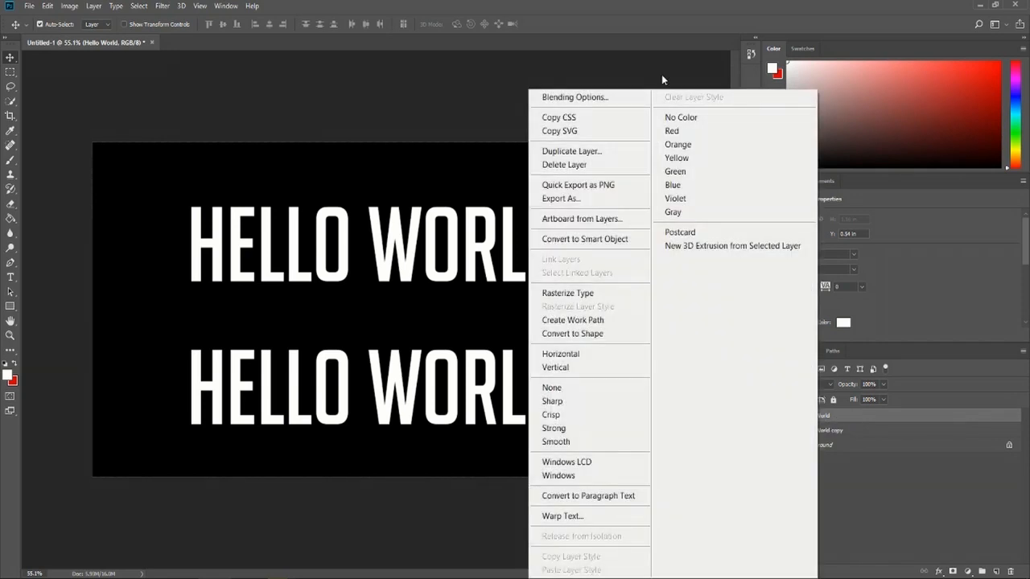
pyautogui.click(629, 99)
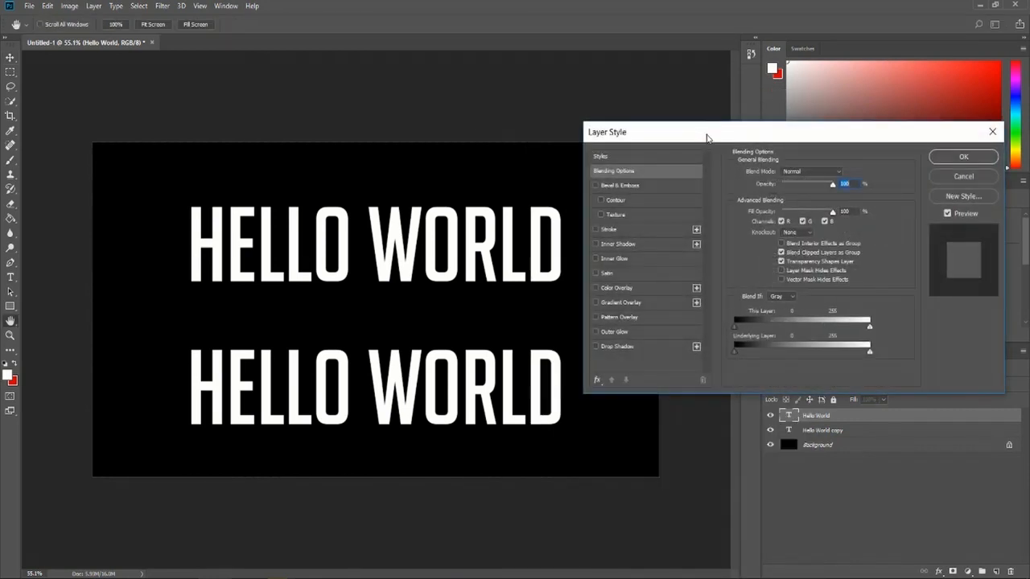
pyautogui.moveTo(703, 129); pyautogui.dragTo(699, 95)
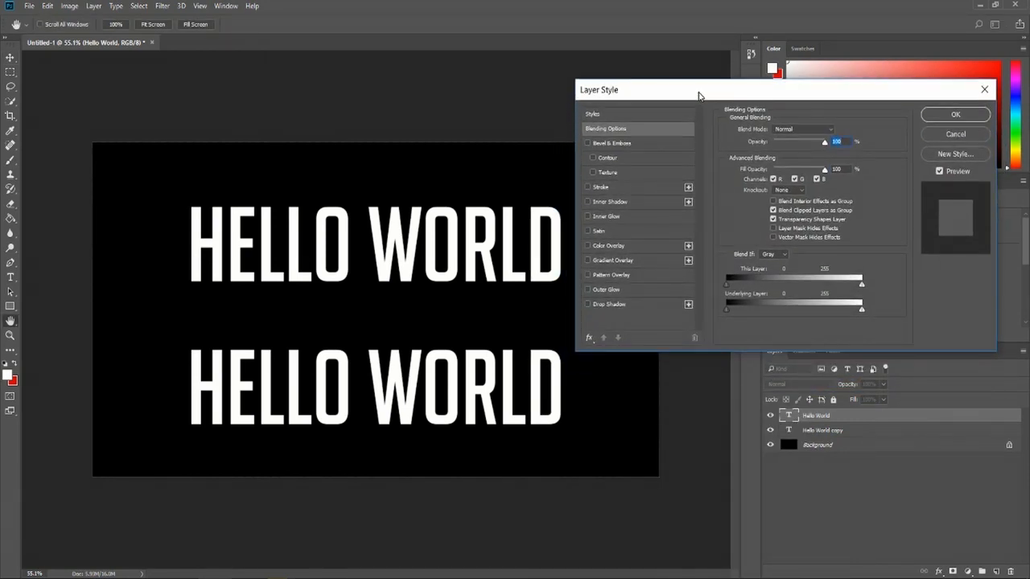
pyautogui.click(597, 189)
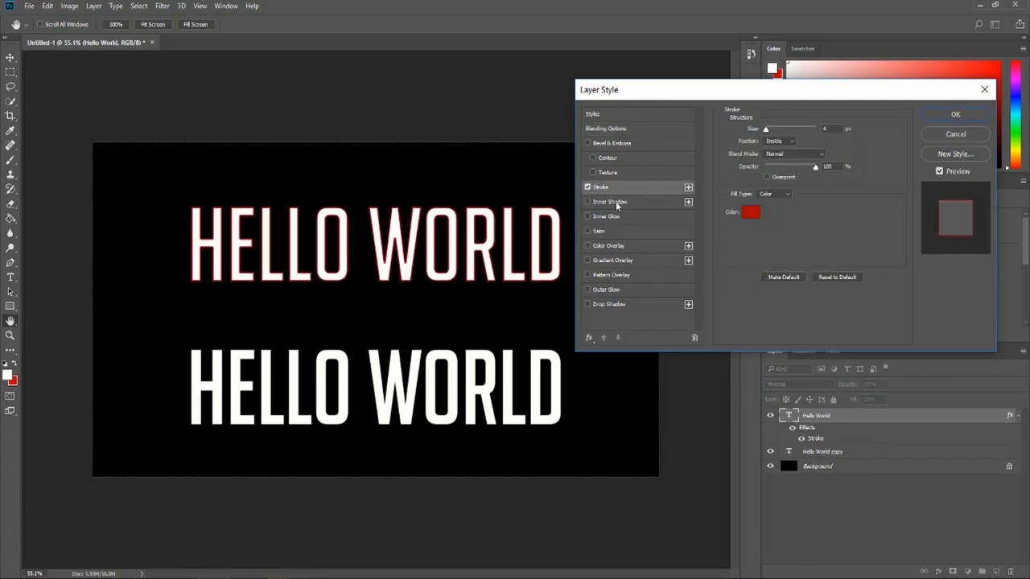
# - Set the stroke color of the Hello World text to dark blue 2f358a
pyautogui.click(749, 214)
pyautogui.click(530, 280)
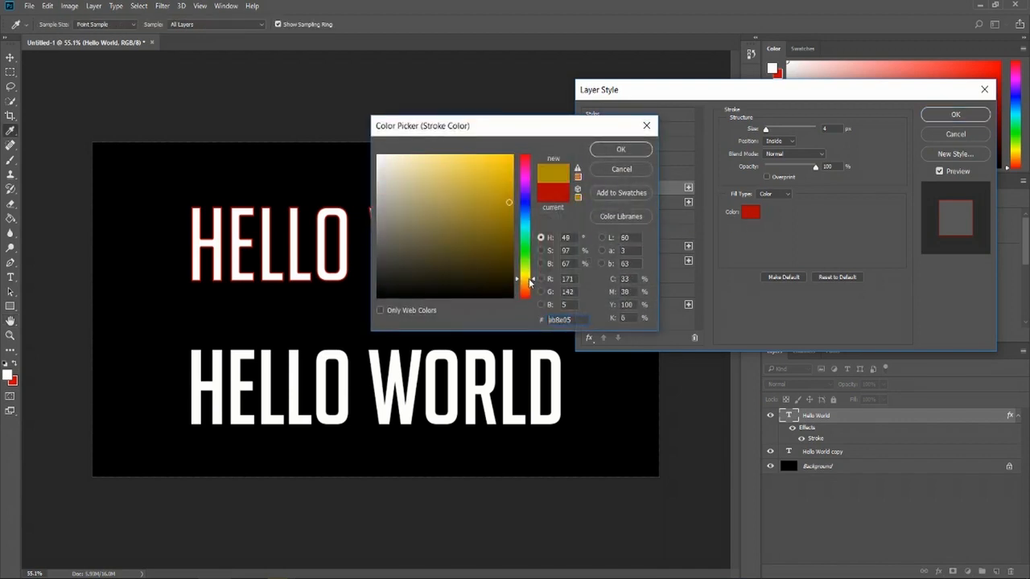
pyautogui.moveTo(530, 280); pyautogui.dragTo(530, 277)
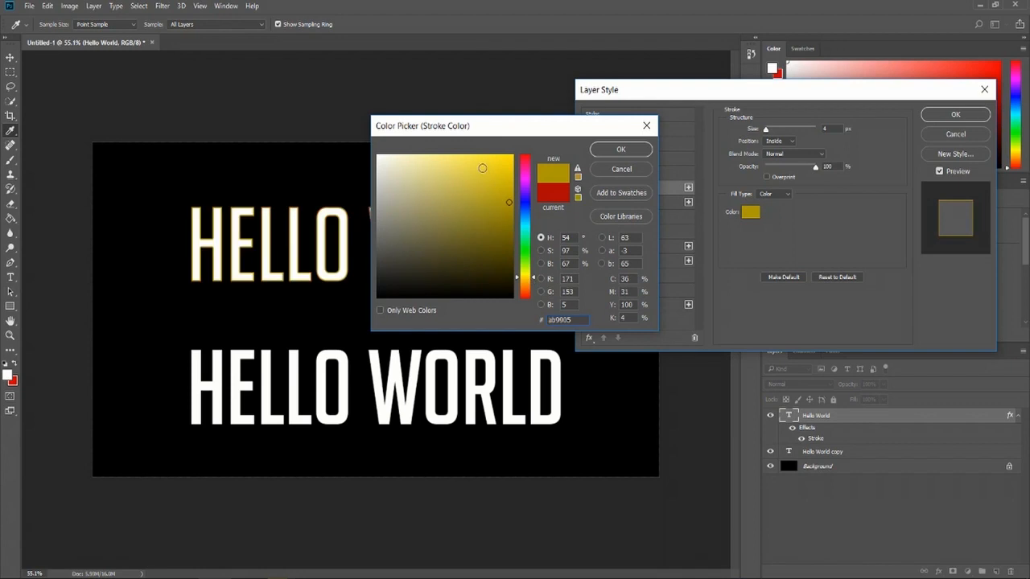
pyautogui.click(464, 162)
pyautogui.write('2f358a')
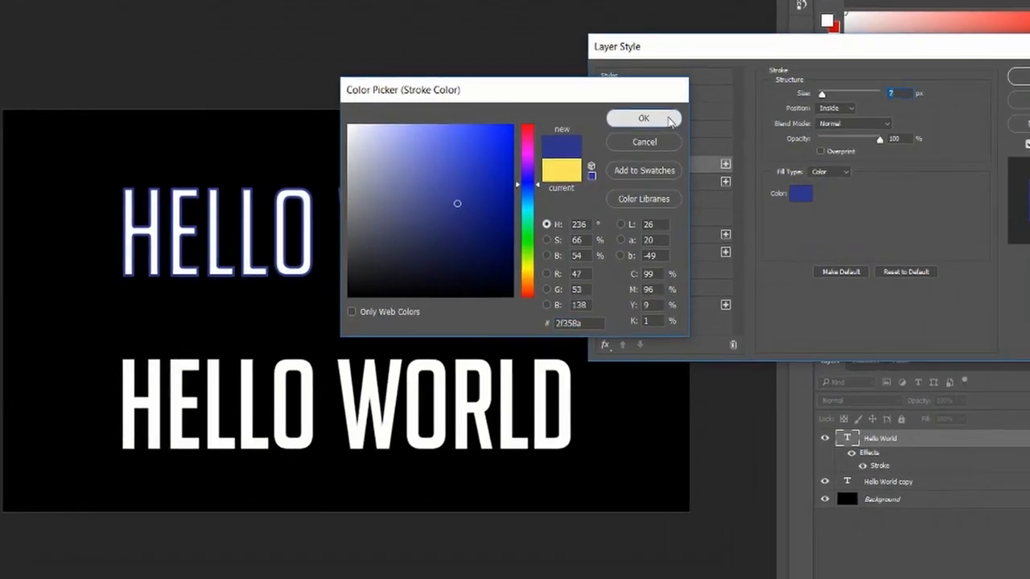
pyautogui.click(669, 120)
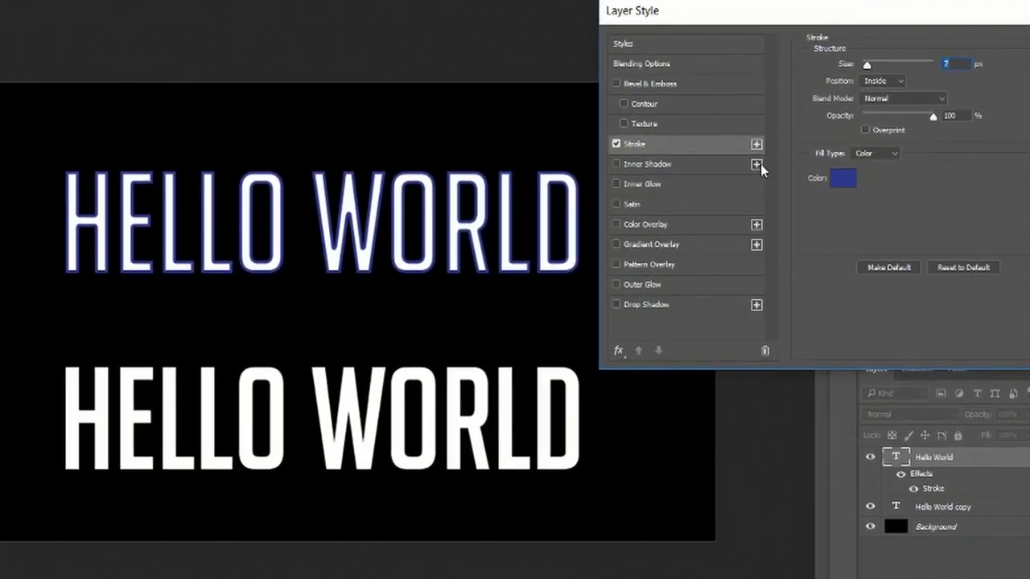
# - Set the Hello World stroke's size to 8 px and lighten its color to 6a6fbb, with opacity at 100%
pyautogui.moveTo(867, 65); pyautogui.dragTo(867, 69)
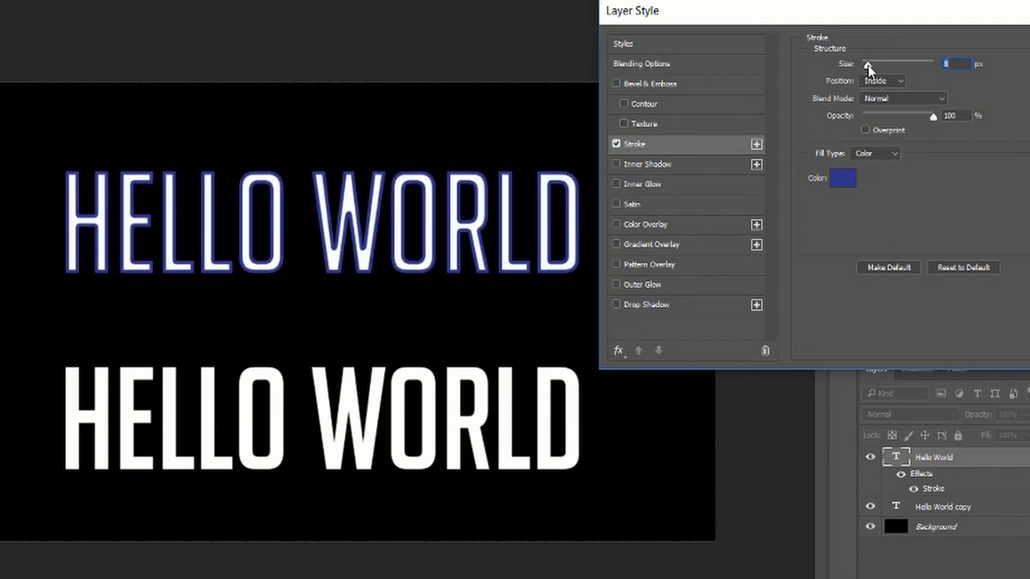
pyautogui.click(838, 183)
pyautogui.click(398, 150)
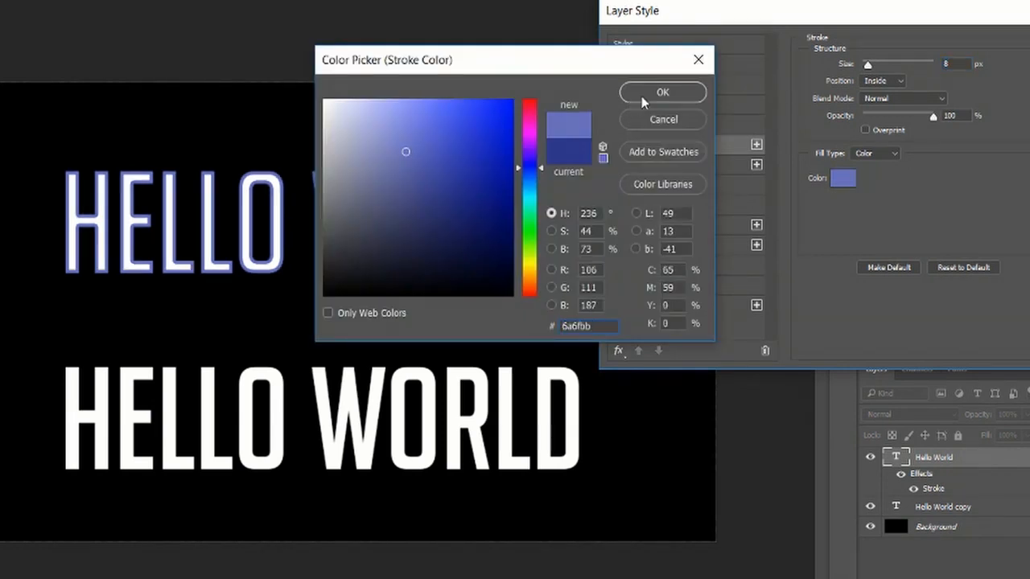
pyautogui.click(662, 92)
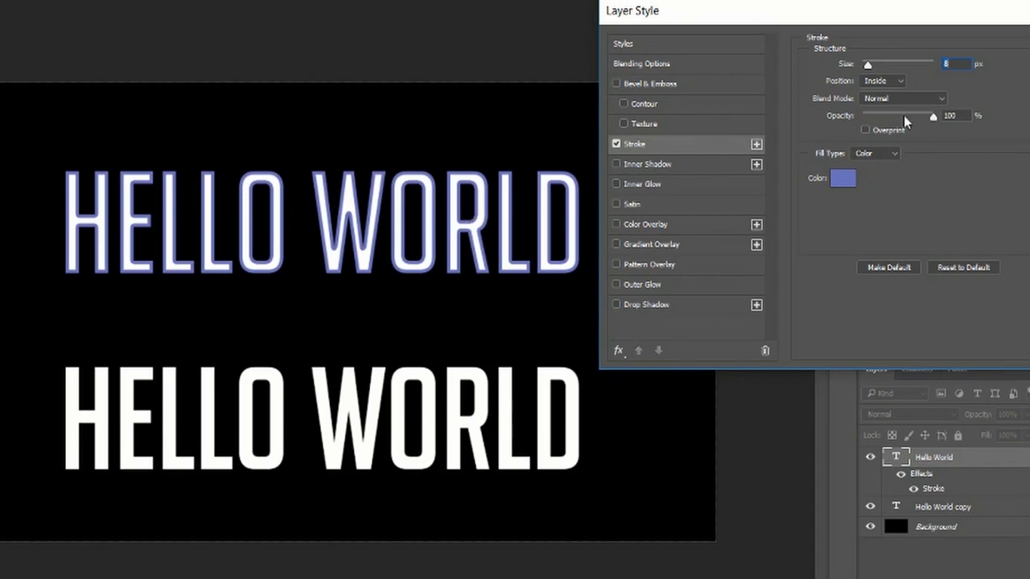
pyautogui.moveTo(934, 117)
pyautogui.mouseDown()
pyautogui.moveTo(900, 117)
pyautogui.moveTo(926, 119)
pyautogui.moveTo(887, 134)
pyautogui.moveTo(963, 121)
pyautogui.mouseUp()
# - Try the Outside position for the stroke and enlarge its size to 29 px
pyautogui.click(882, 82)
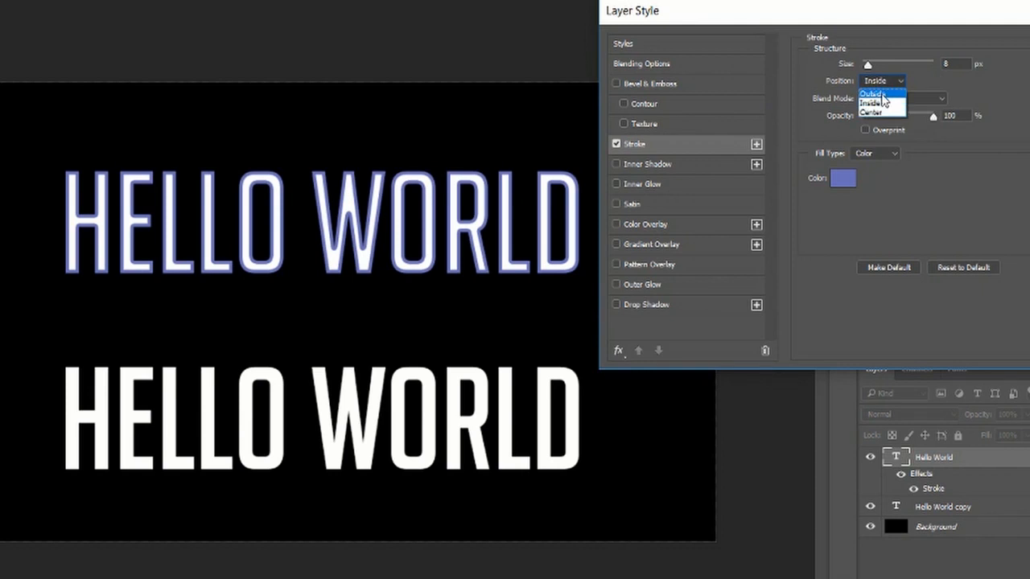
pyautogui.click(882, 94)
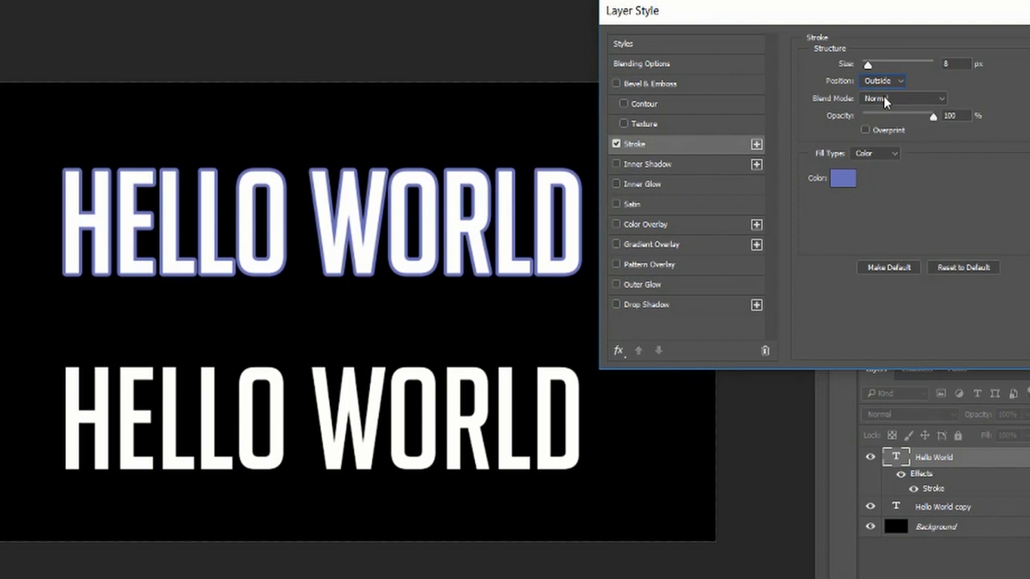
pyautogui.moveTo(867, 64); pyautogui.dragTo(874, 66)
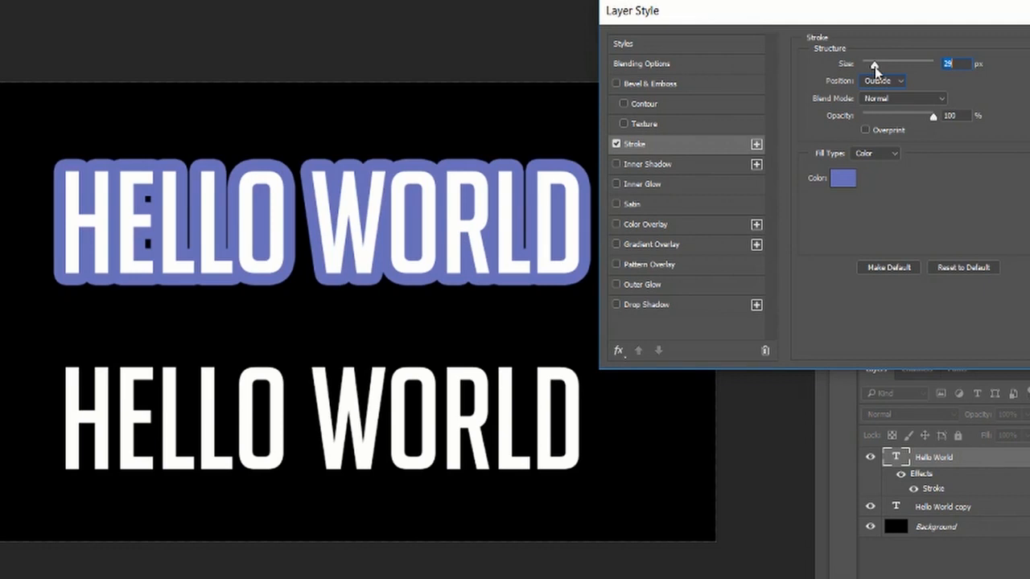
# - Set the stroke size to 10 px and its position to Center, and apply the layer style
pyautogui.moveTo(876, 67); pyautogui.dragTo(869, 66)
pyautogui.click(891, 80)
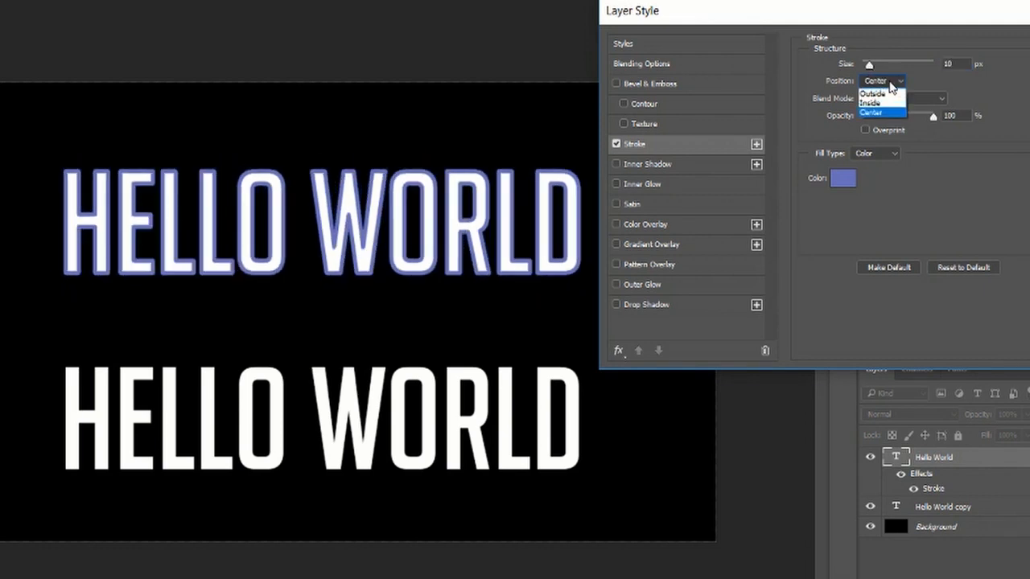
pyautogui.click(881, 111)
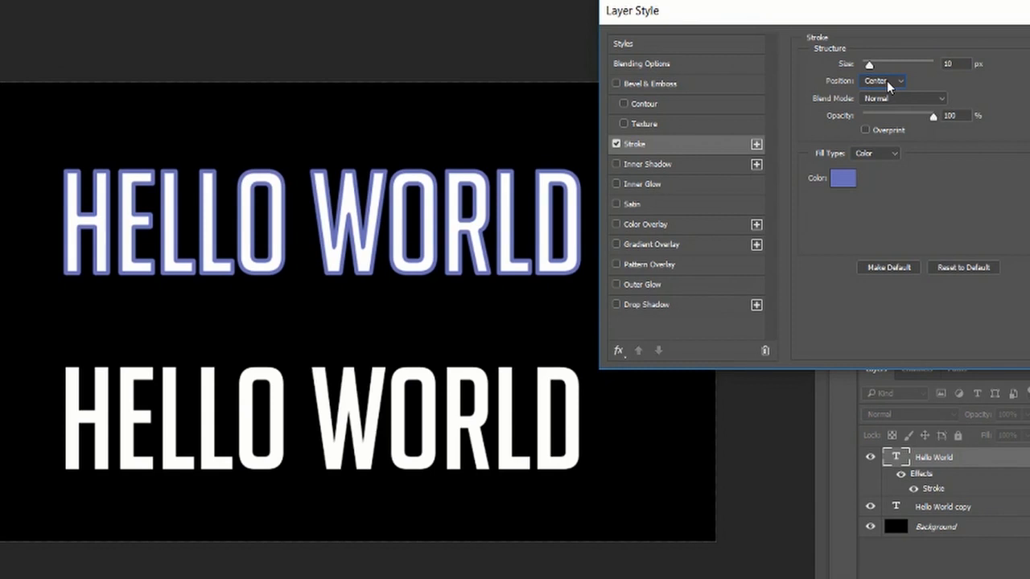
pyautogui.press('Return')
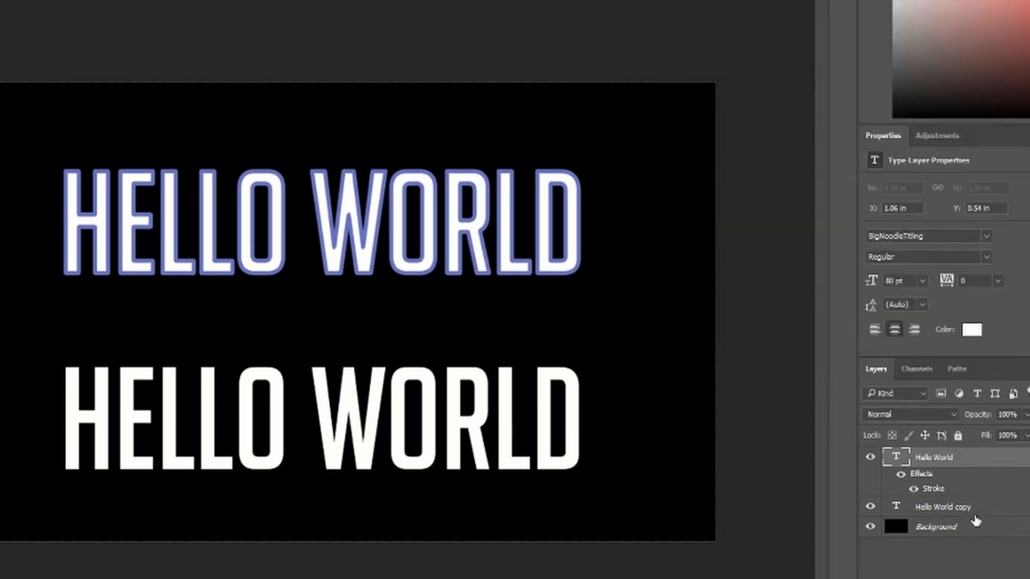
# - Add a Drop Shadow effect to the Hello World copy layer, switching it off and on to compare the text
pyautogui.click(970, 513)
pyautogui.rightClick(969, 512)
pyautogui.click(992, 509)
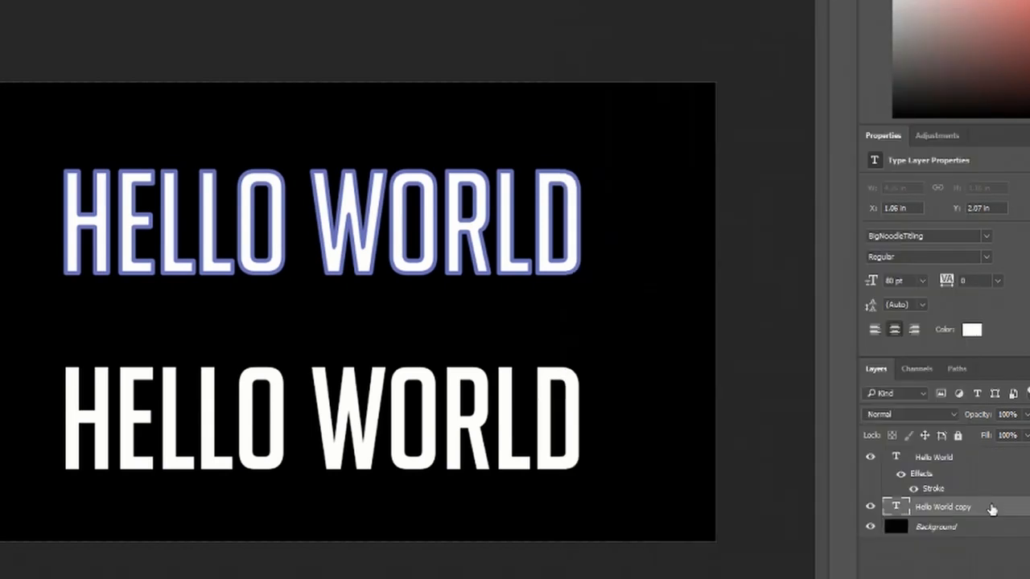
pyautogui.rightClick(992, 509)
pyautogui.click(712, 32)
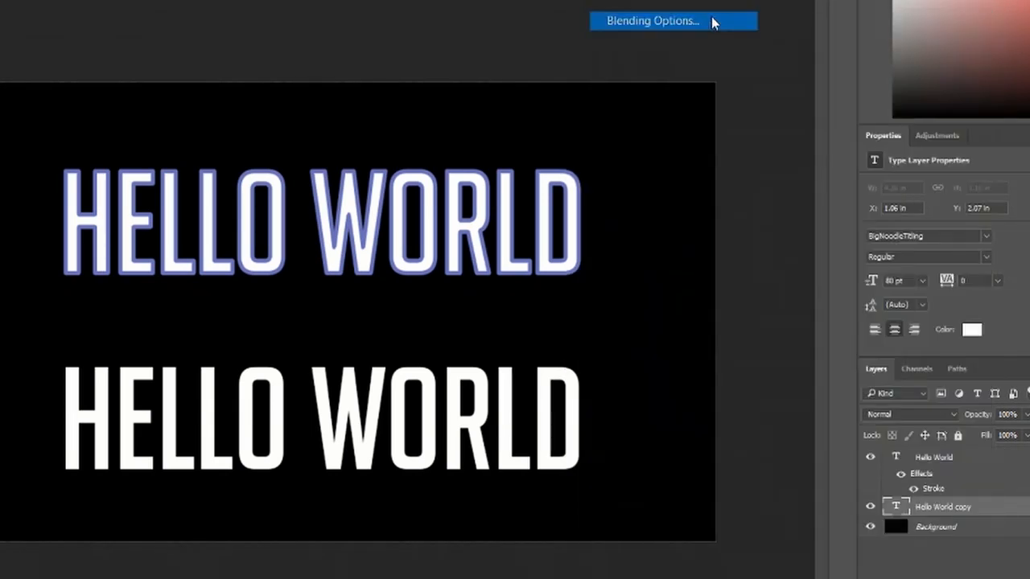
pyautogui.moveTo(713, 18); pyautogui.dragTo(721, 0)
pyautogui.click(648, 262)
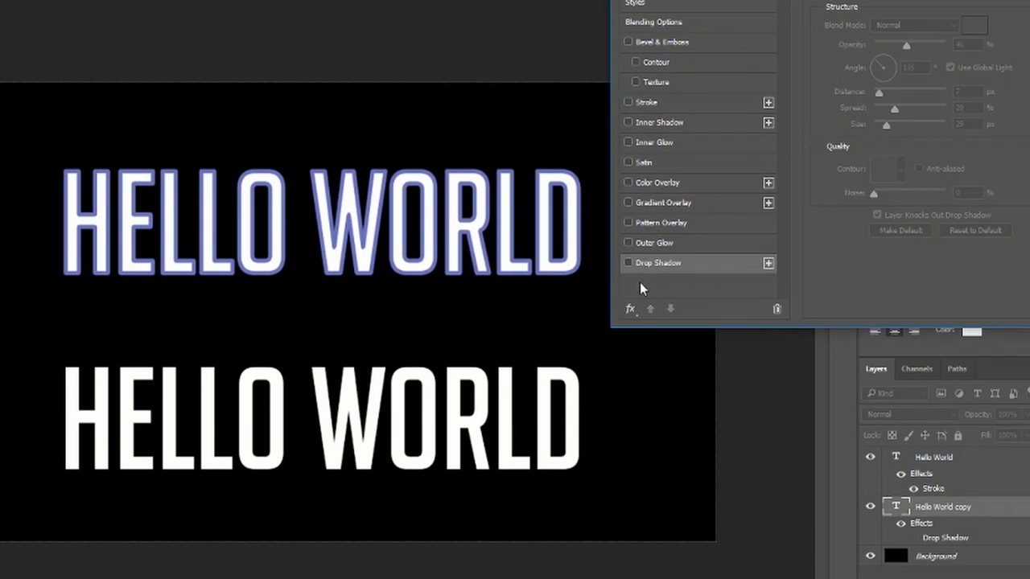
pyautogui.click(632, 268)
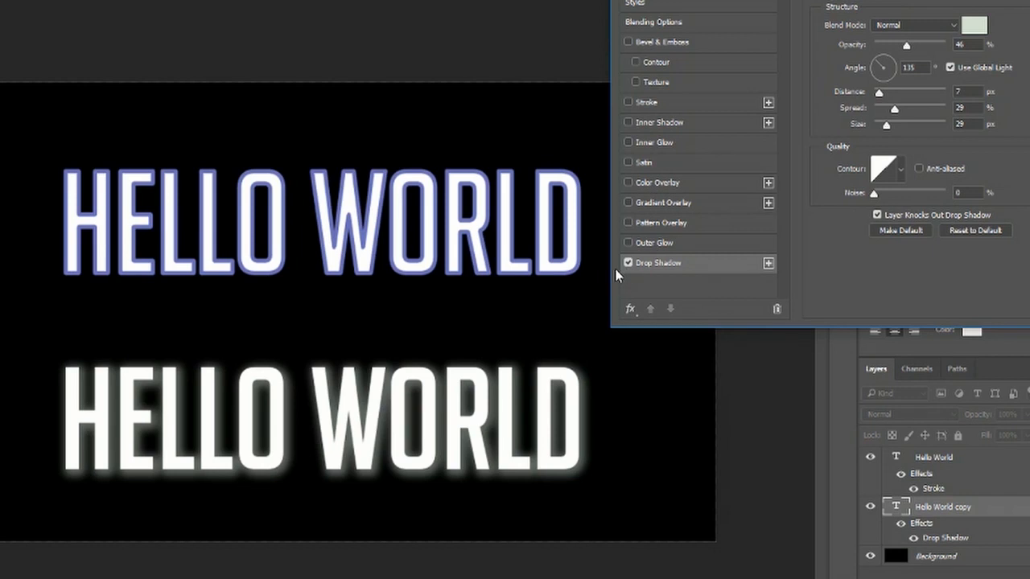
pyautogui.click(627, 263)
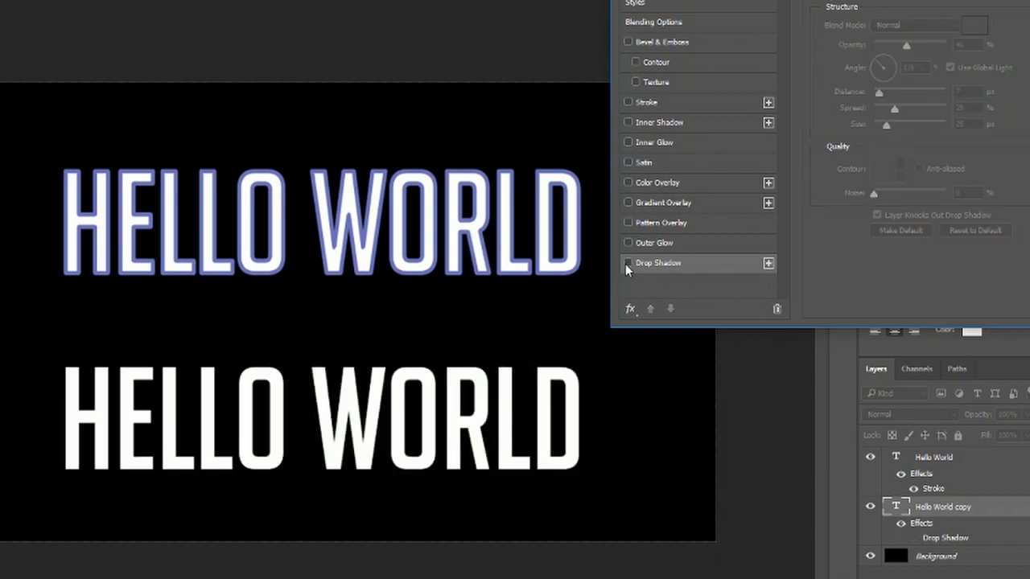
pyautogui.click(627, 263)
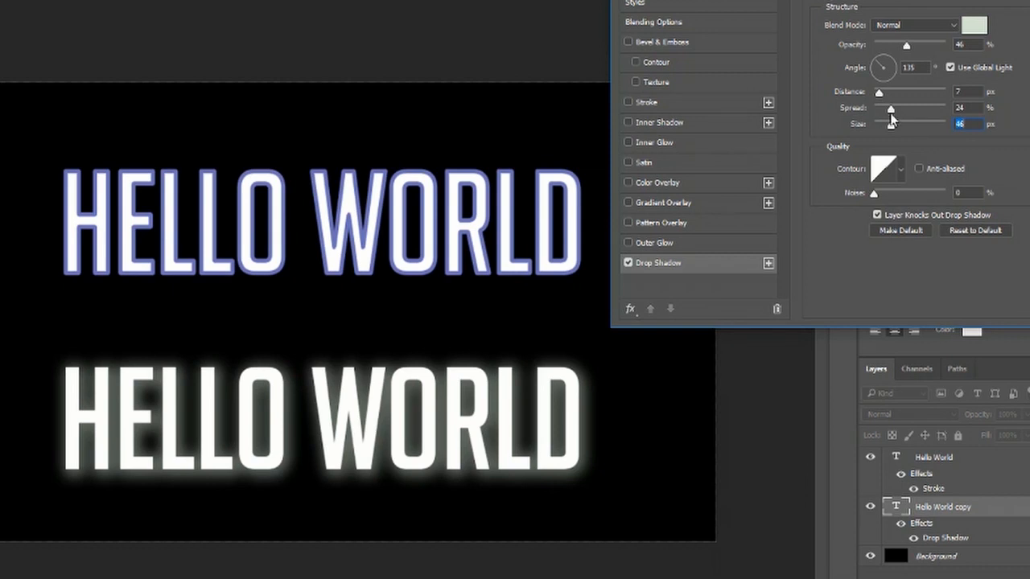
# - Try a 51% spread and a 144 px size for the drop shadow, and settle on 27% spread and 51 px size
pyautogui.moveTo(891, 115); pyautogui.dragTo(910, 109)
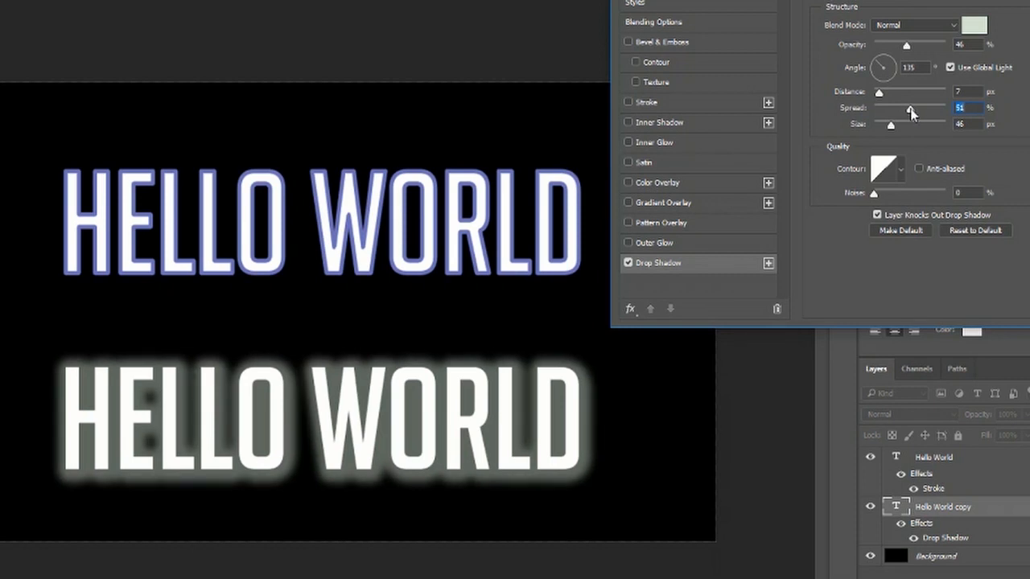
pyautogui.click(893, 111)
pyautogui.moveTo(892, 126); pyautogui.dragTo(918, 125)
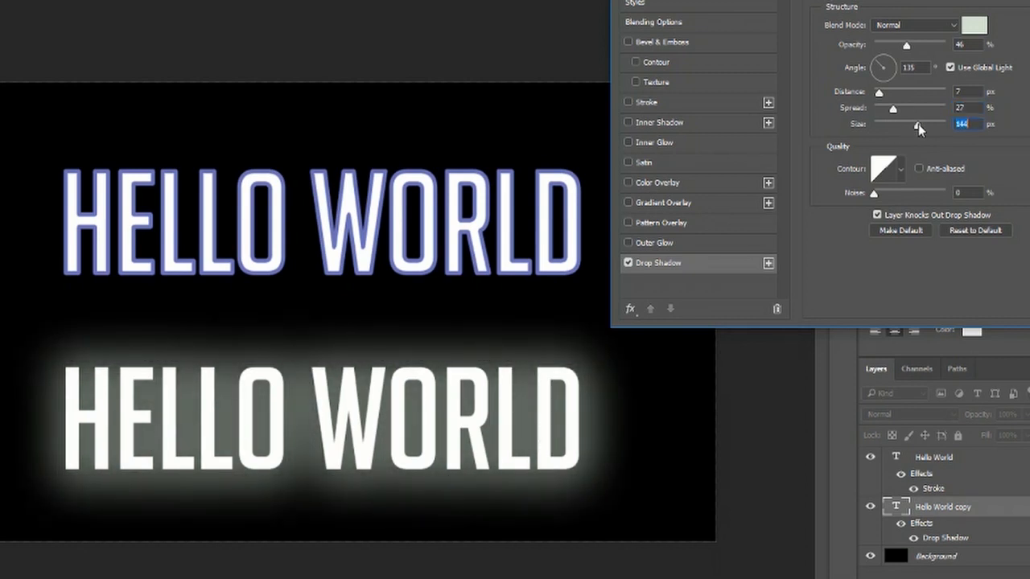
pyautogui.moveTo(918, 123); pyautogui.dragTo(891, 126)
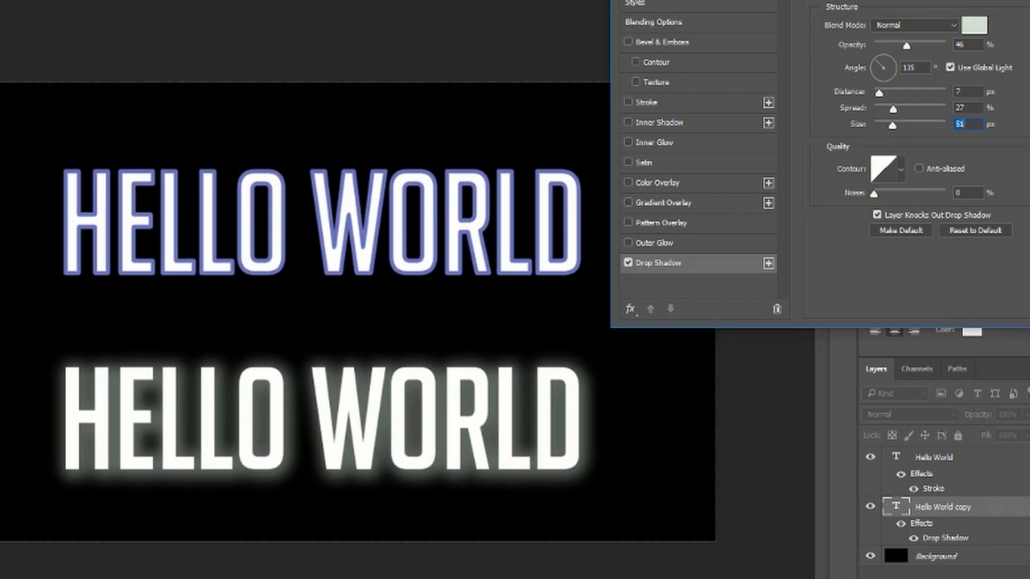
# - Look at the drop shadow's color in the color picker and cancel without changing it
pyautogui.click(973, 25)
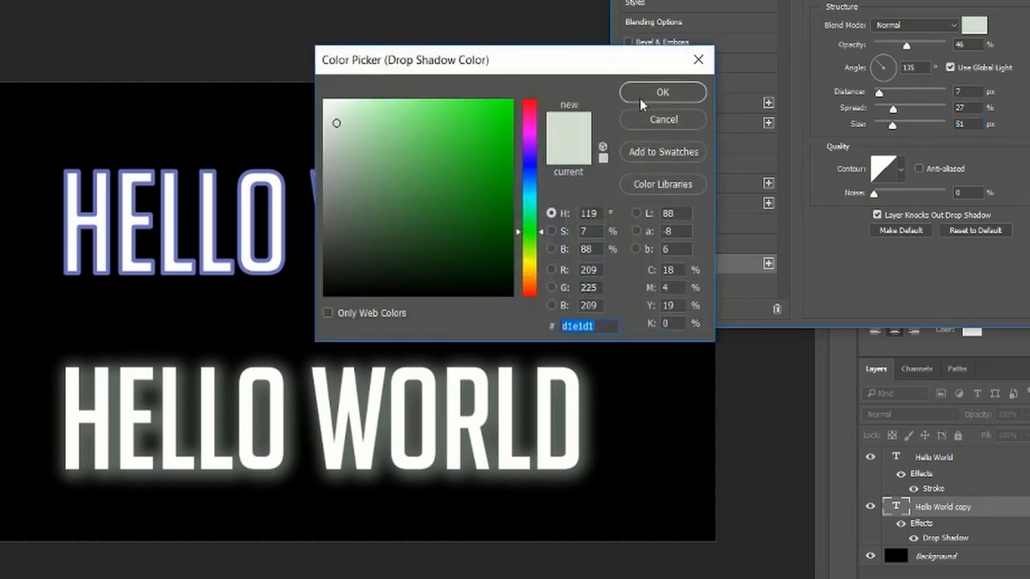
pyautogui.click(663, 119)
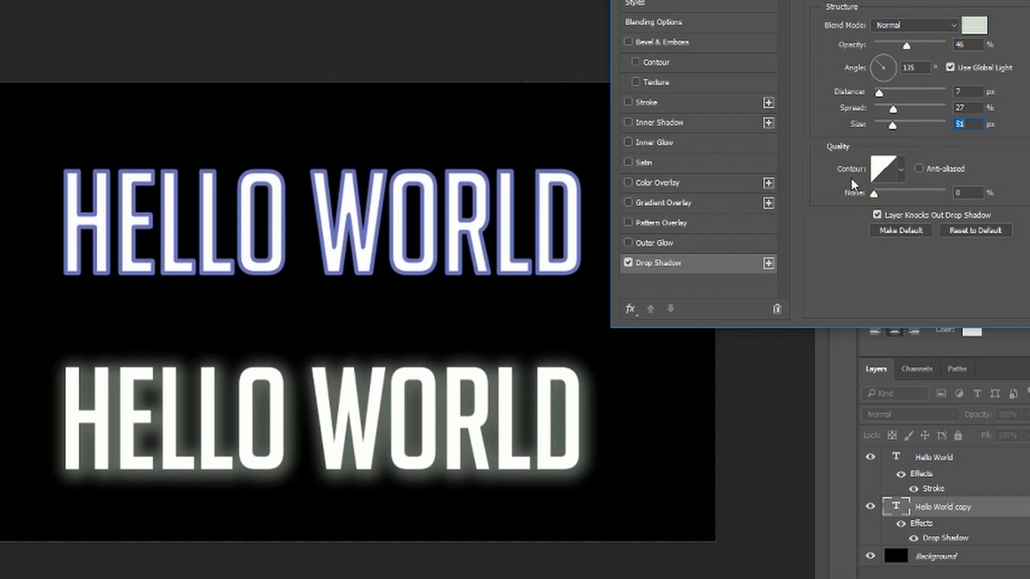
# - Open the drop shadow's contour for editing, move the editor clear of the text, and try the Cone and Custom presets
pyautogui.click(885, 169)
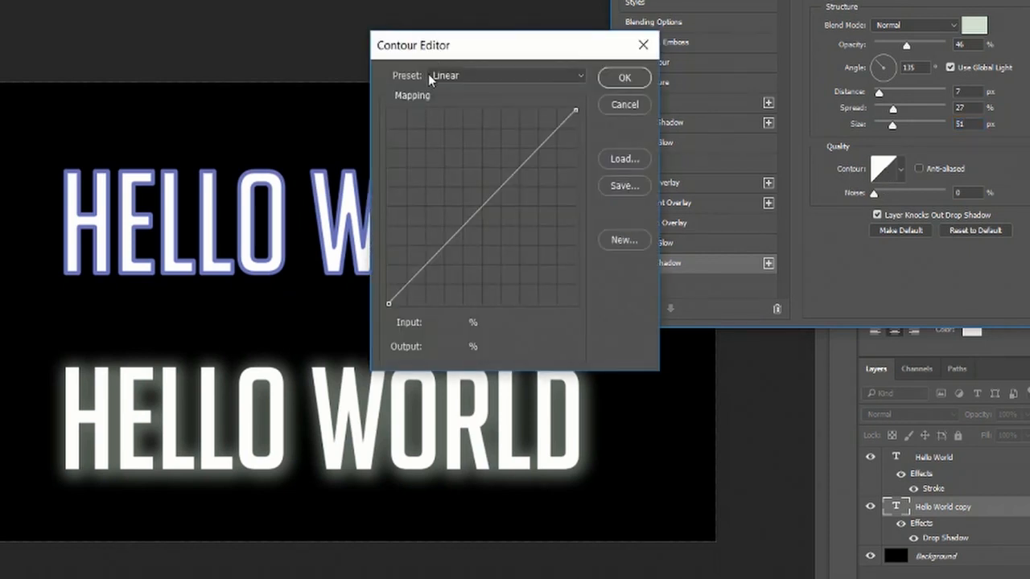
pyautogui.moveTo(478, 46); pyautogui.dragTo(719, 0)
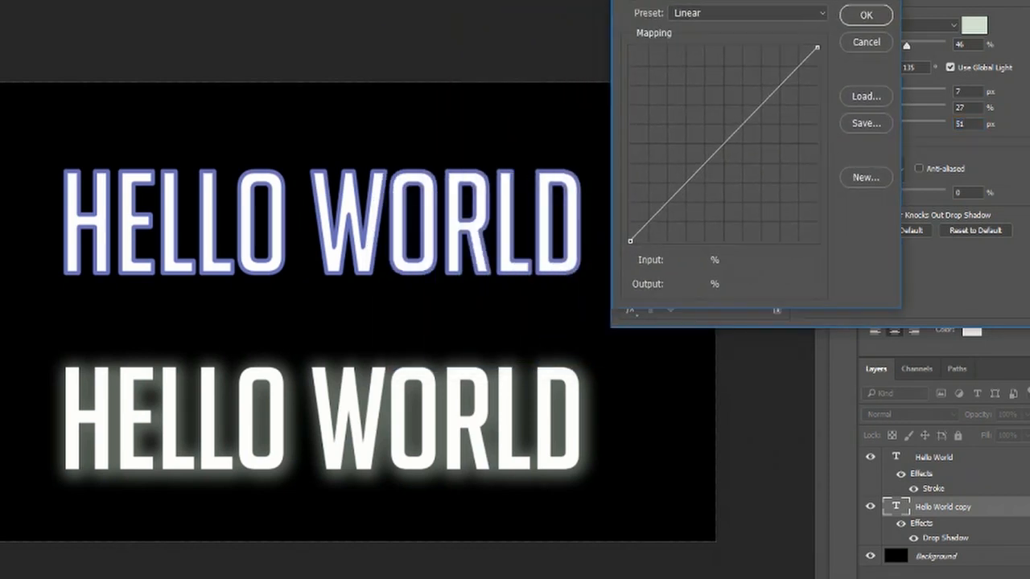
pyautogui.click(743, 13)
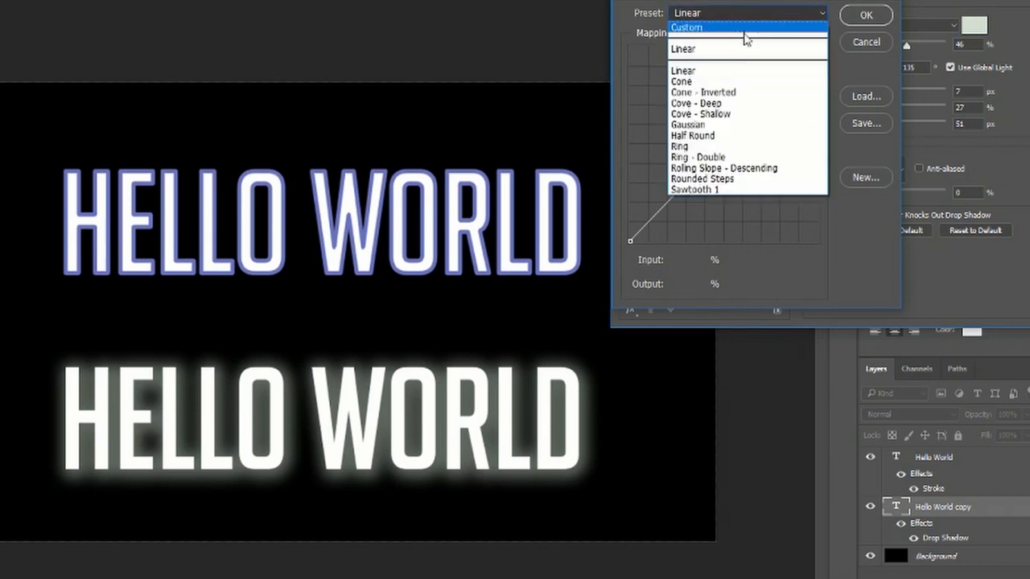
pyautogui.click(730, 83)
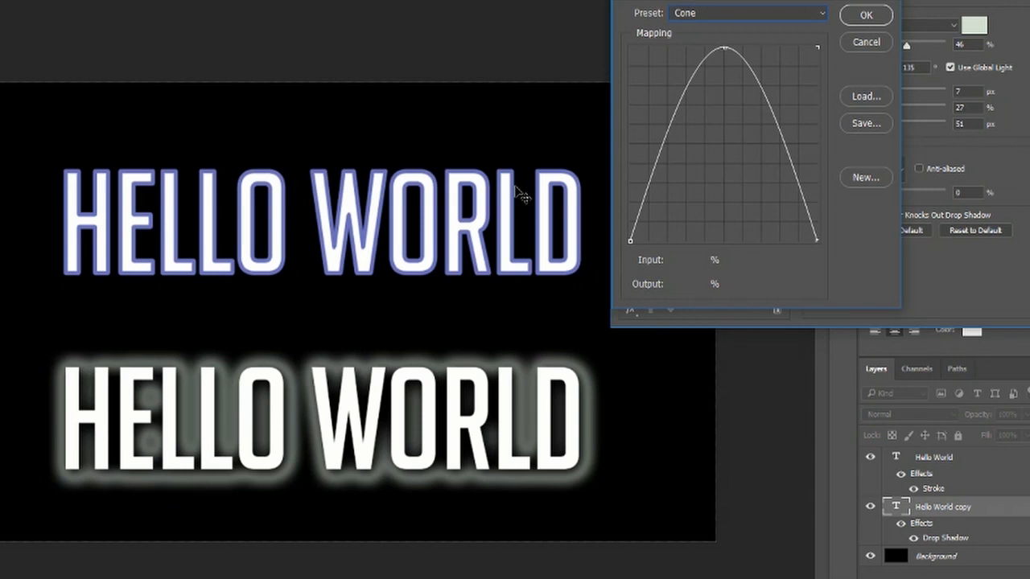
pyautogui.click(740, 13)
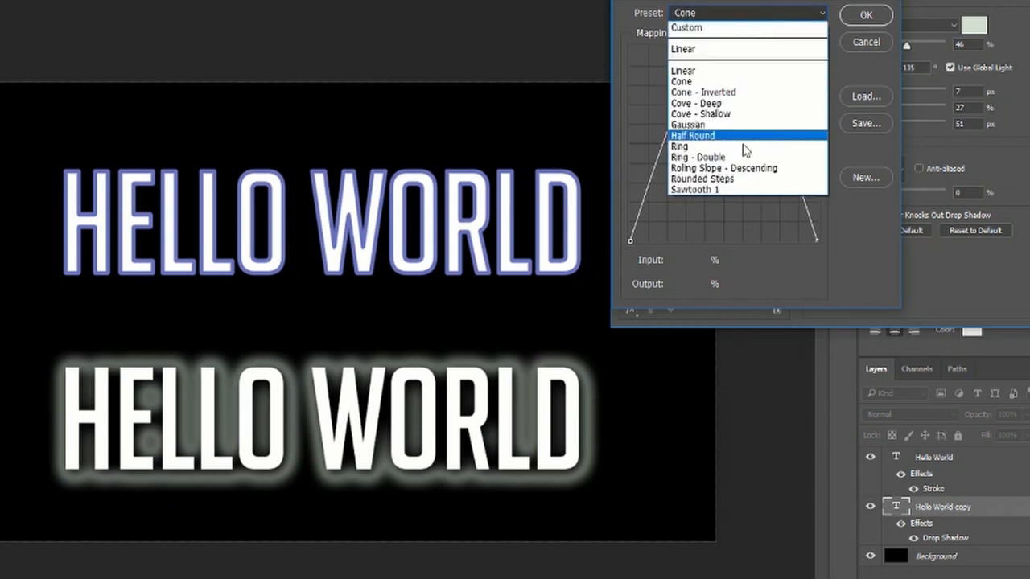
pyautogui.click(740, 25)
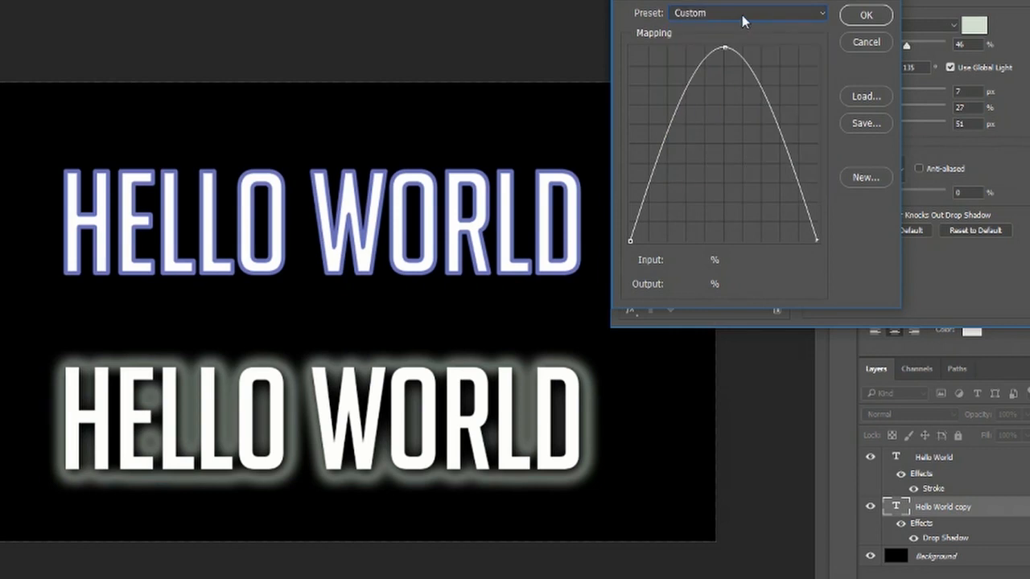
# - Try the Cone - Inverted, Cove - Deep and Gaussian contour presets on the drop shadow
pyautogui.click(742, 14)
pyautogui.click(741, 92)
pyautogui.click(751, 15)
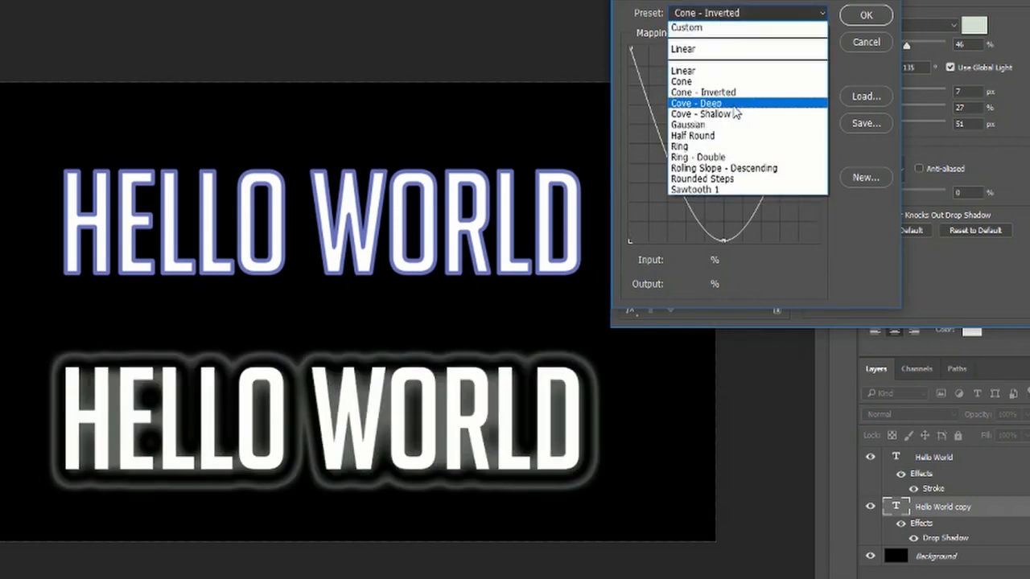
pyautogui.click(737, 102)
pyautogui.click(753, 13)
pyautogui.click(719, 125)
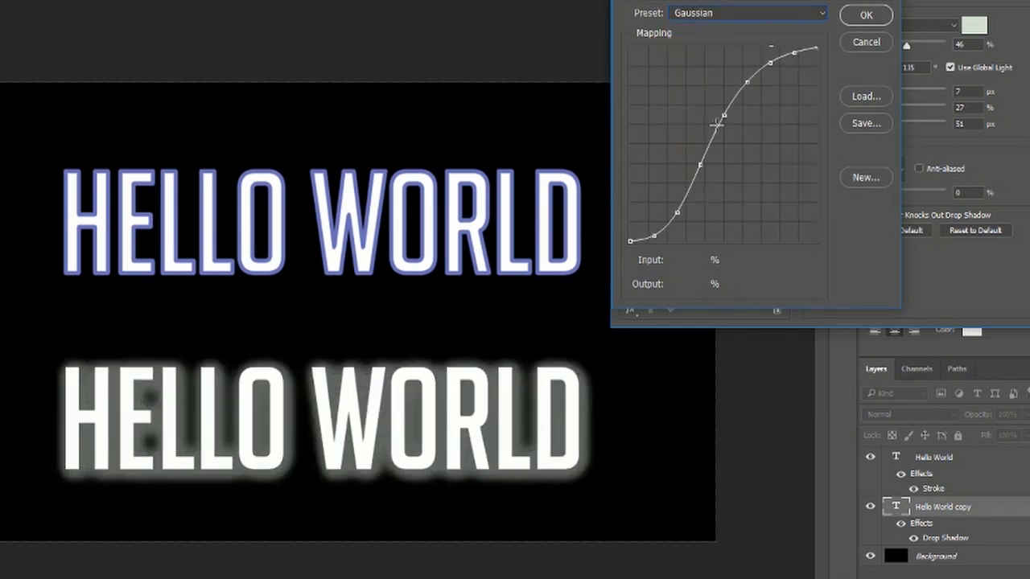
pyautogui.click(740, 13)
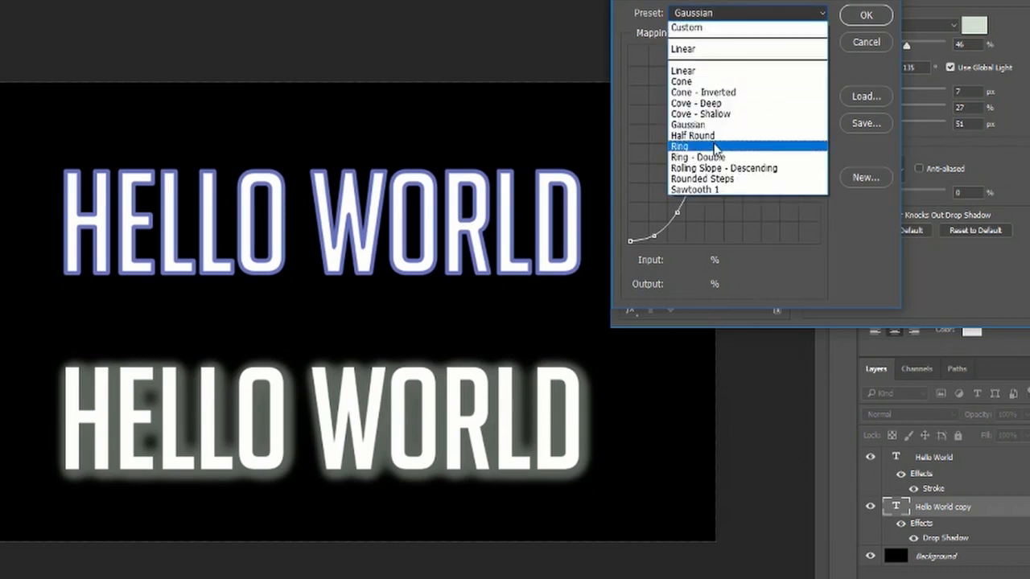
# - Apply the Ring preset to the contour curve of the lower Hello World text's drop shadow
pyautogui.click(716, 147)
pyautogui.click(740, 14)
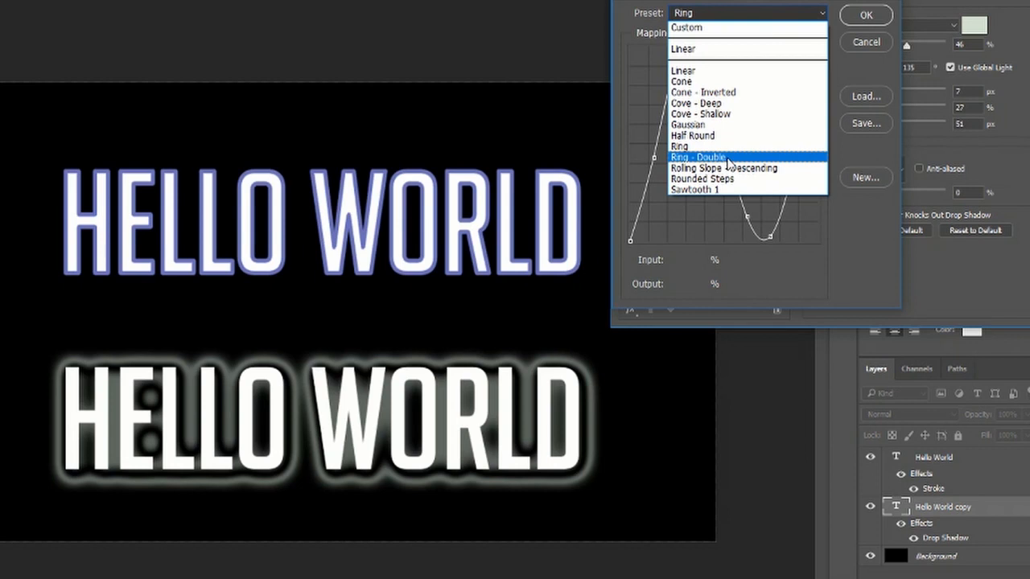
pyautogui.click(765, 14)
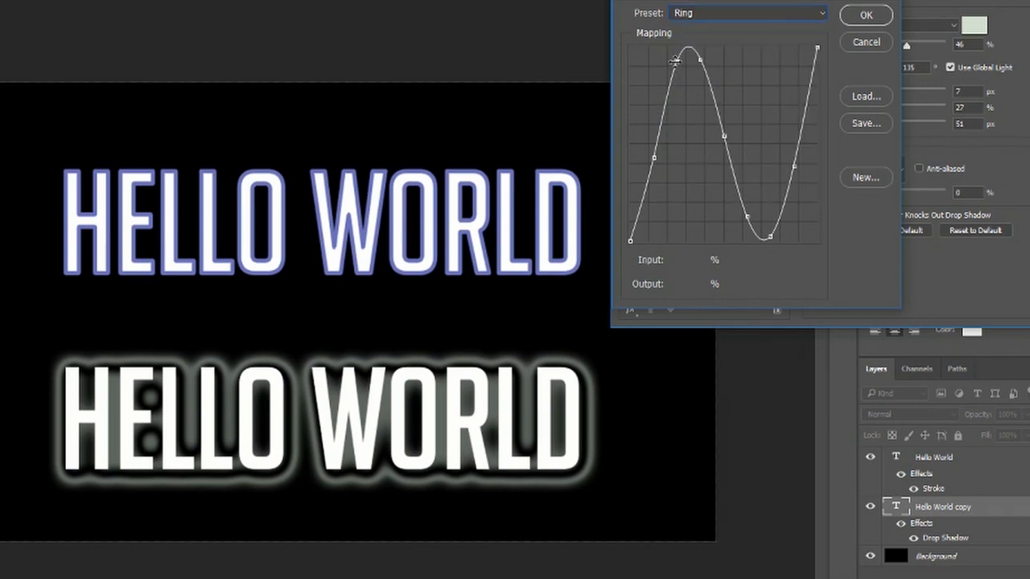
pyautogui.moveTo(680, 64)
pyautogui.mouseDown()
pyautogui.moveTo(682, 133)
pyautogui.moveTo(675, 52)
pyautogui.mouseUp()
pyautogui.press('Return')
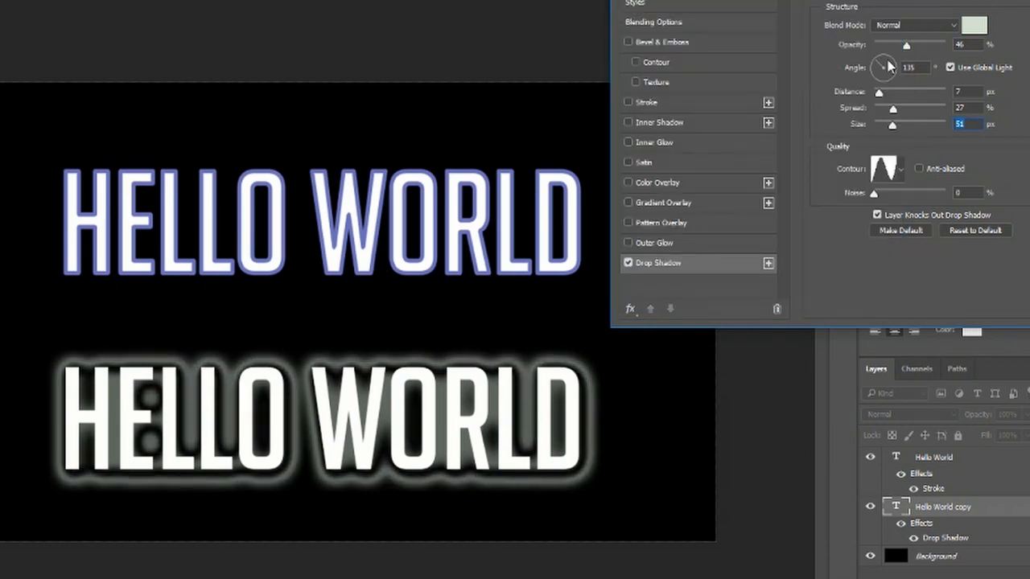
# - Set the drop shadow's opacity to 100%, its contour to Rolling Slope - Descending and its angle to -27°
pyautogui.moveTo(906, 45); pyautogui.dragTo(1017, 45)
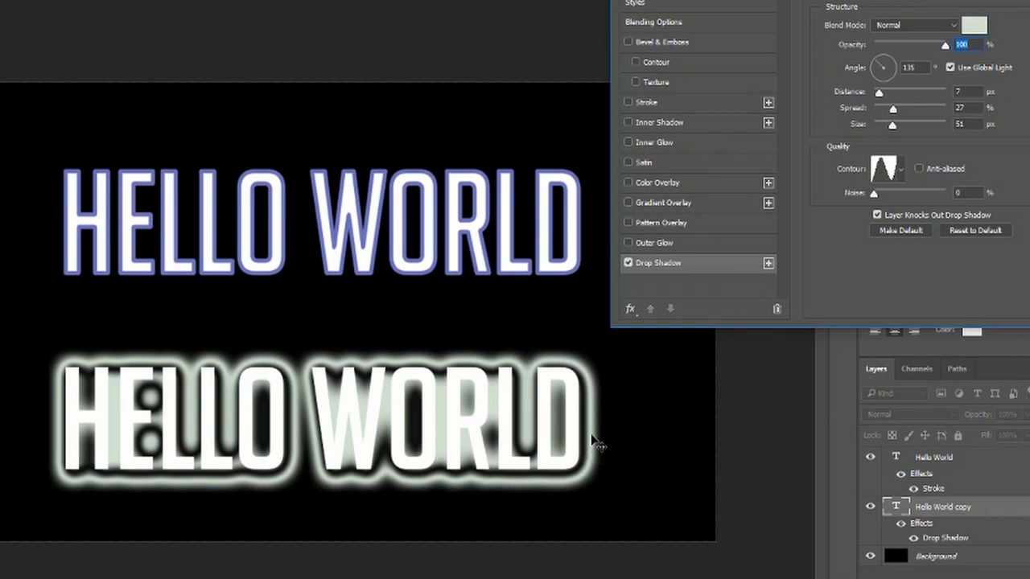
pyautogui.click(900, 170)
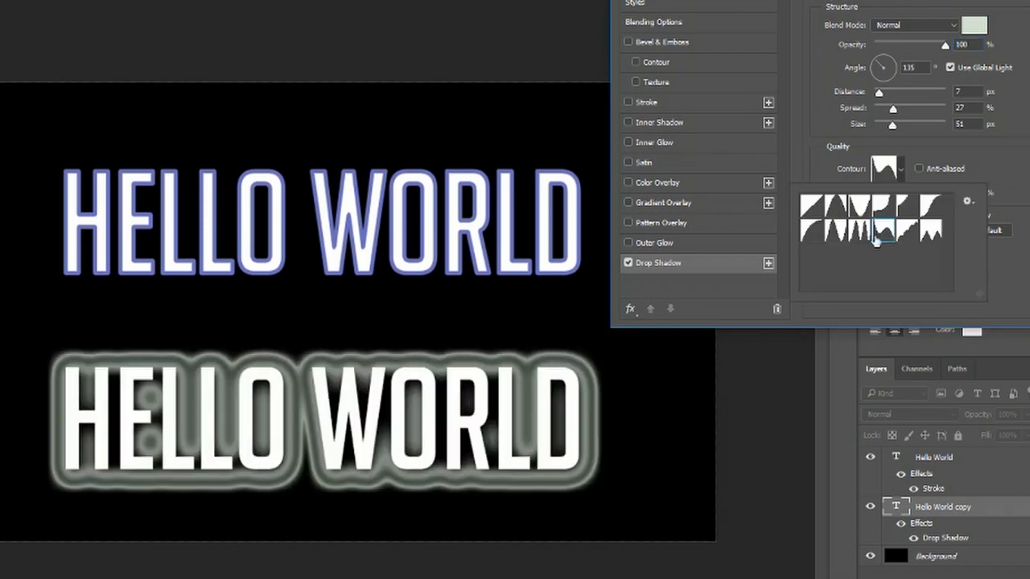
pyautogui.doubleClick(867, 272)
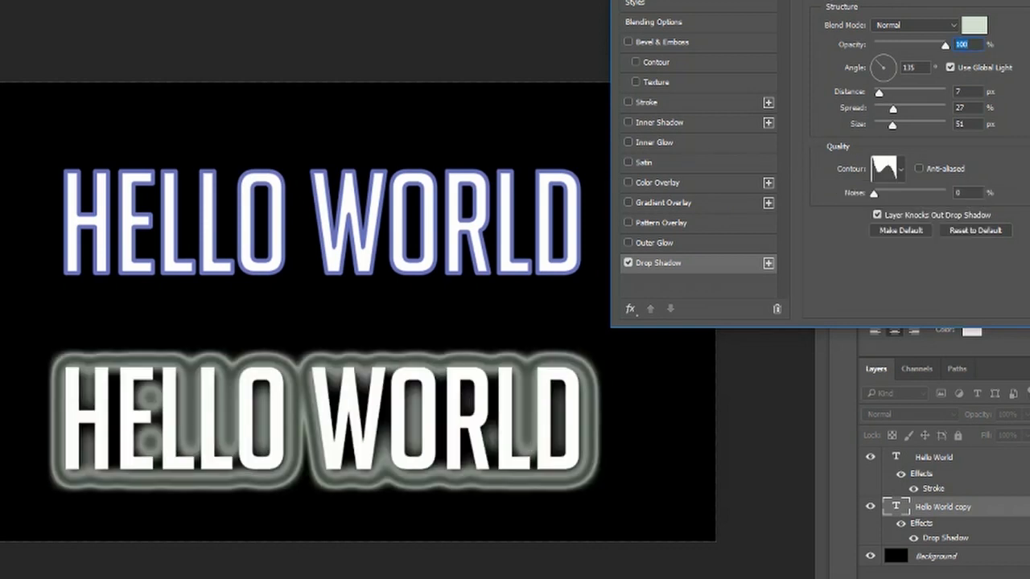
pyautogui.moveTo(887, 64)
pyautogui.mouseDown()
pyautogui.moveTo(868, 77)
pyautogui.moveTo(897, 74)
pyautogui.mouseUp()
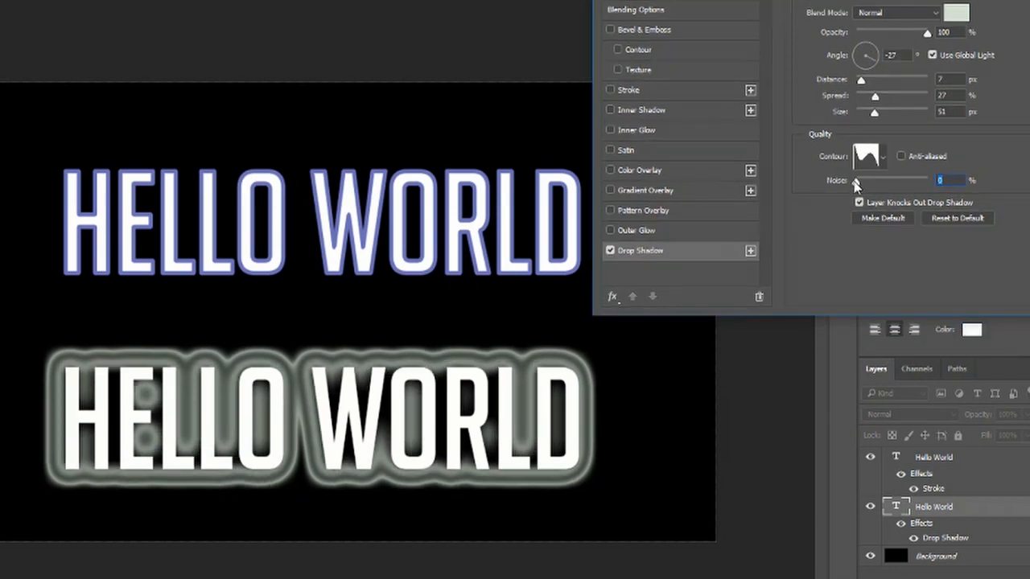
# - Try 54% noise on the drop shadow, return the noise to 0%, and apply the layer style
pyautogui.moveTo(855, 183); pyautogui.dragTo(895, 184)
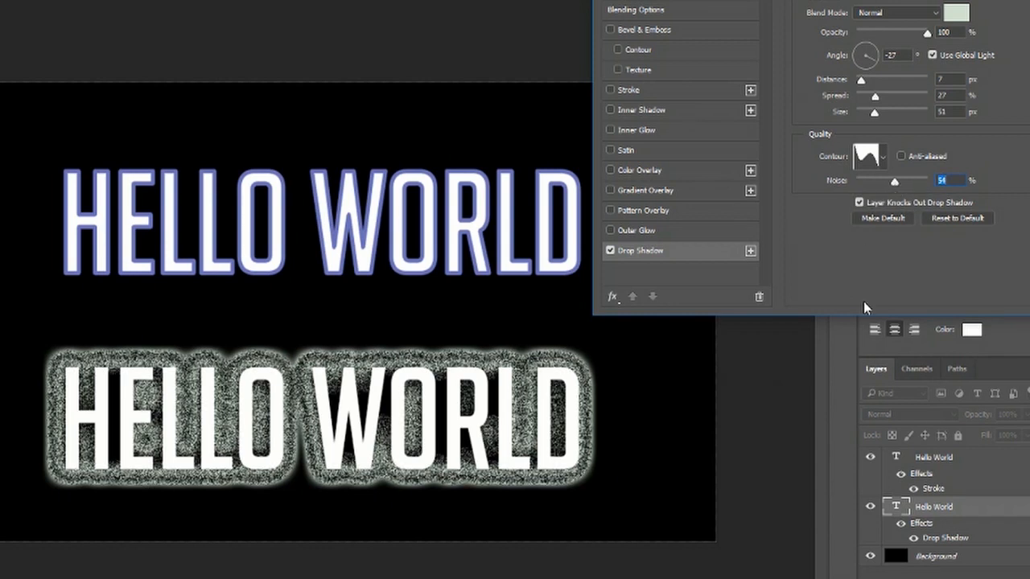
pyautogui.moveTo(895, 184); pyautogui.dragTo(856, 183)
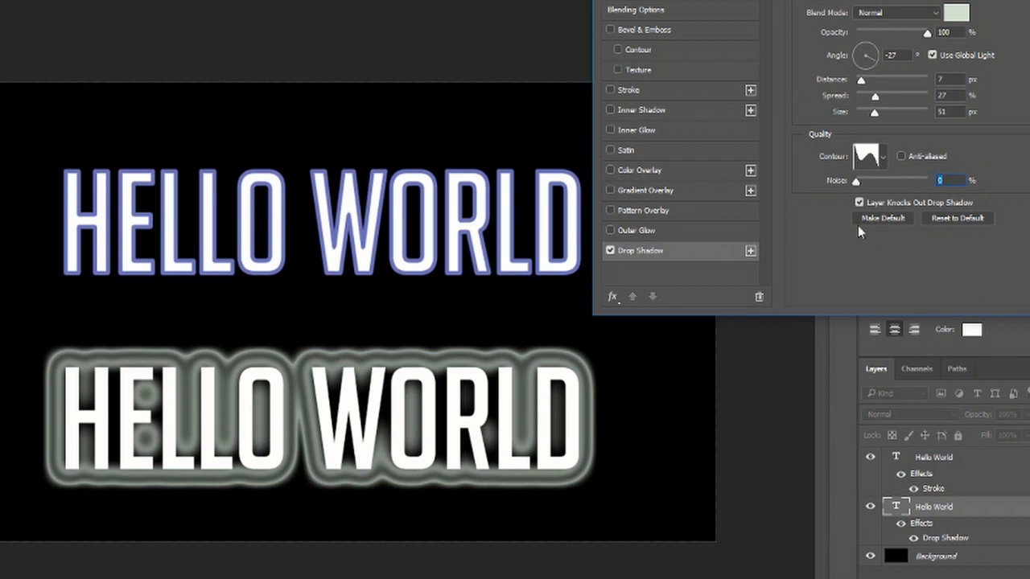
pyautogui.press('Return')
# - Examine the Stroke layer style settings of the upper Hello World text layer
pyautogui.doubleClick(974, 455)
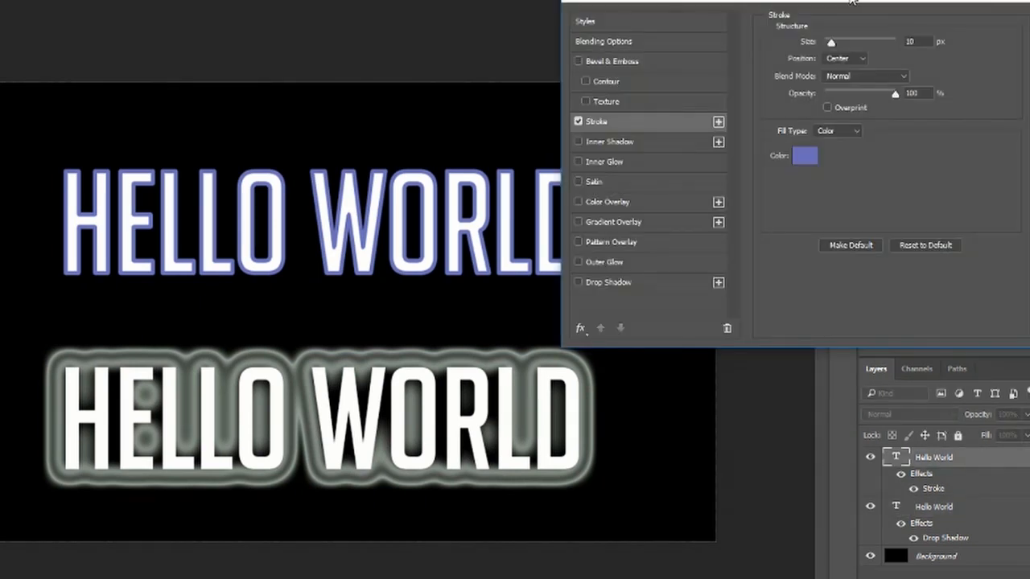
pyautogui.moveTo(850, 1); pyautogui.dragTo(872, 0)
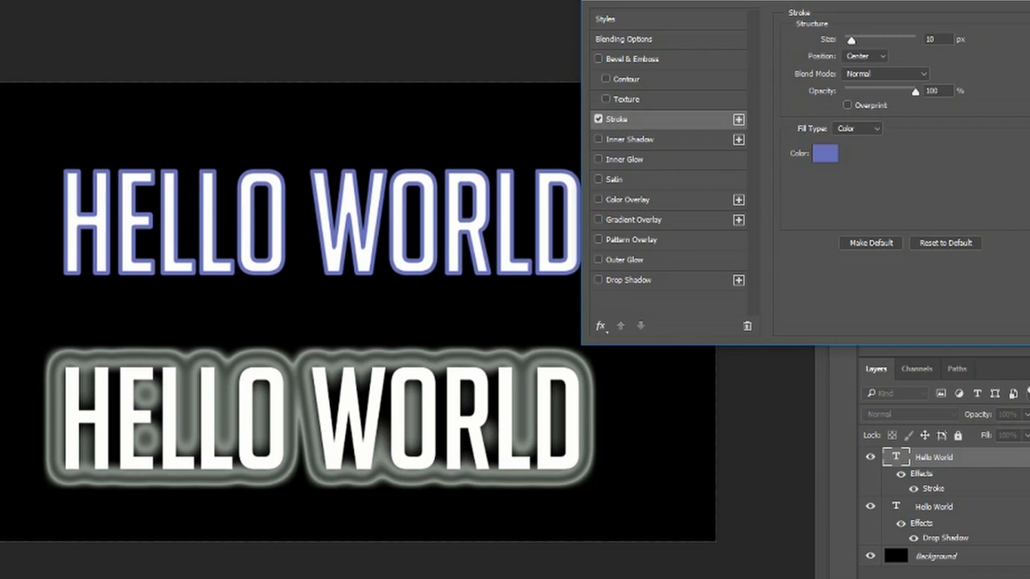
pyautogui.press('Return')
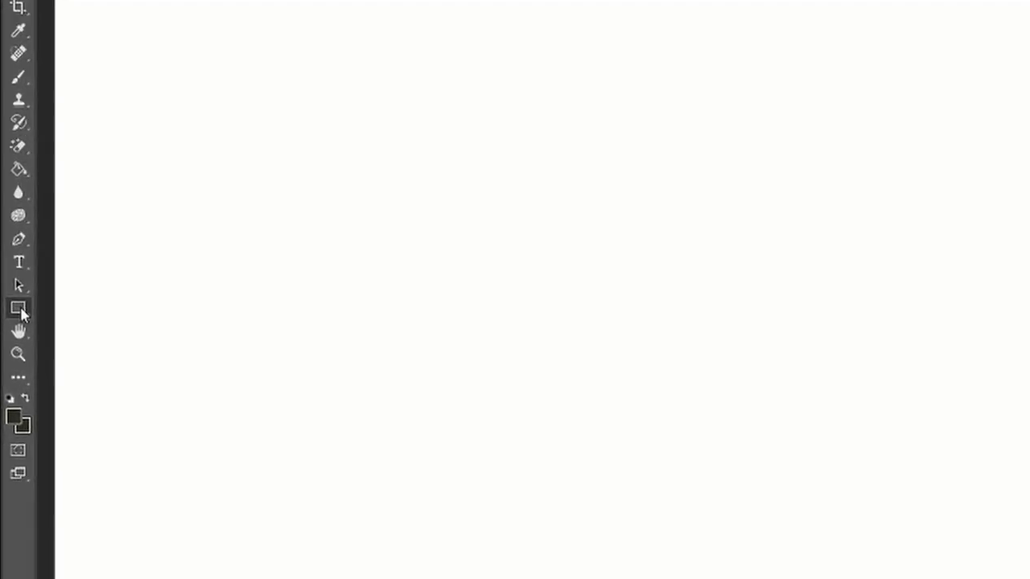
# - Activate the Custom Shape tool and choose the checkmark from the shape library
pyautogui.rightClick(21, 316)
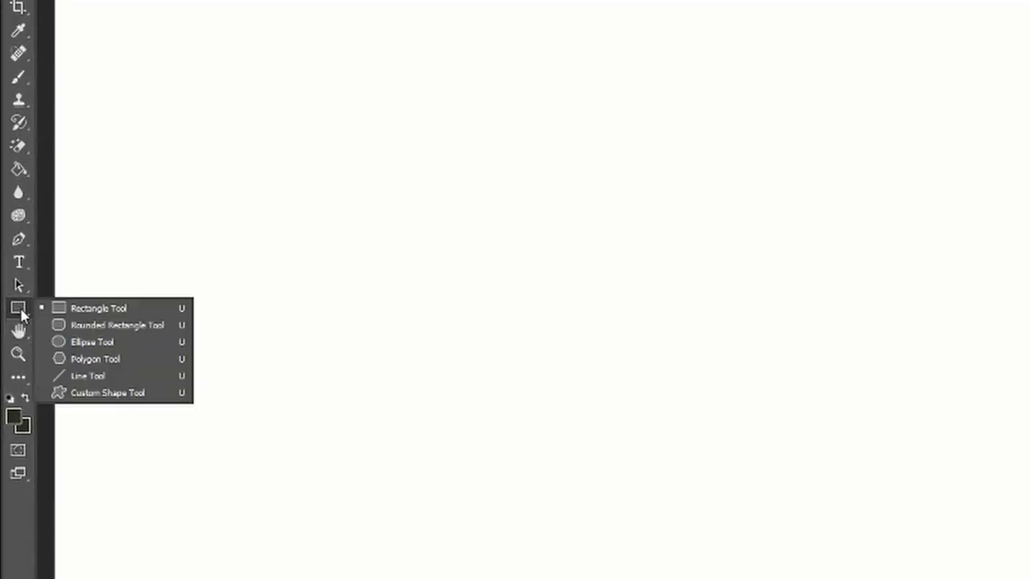
pyautogui.click(90, 394)
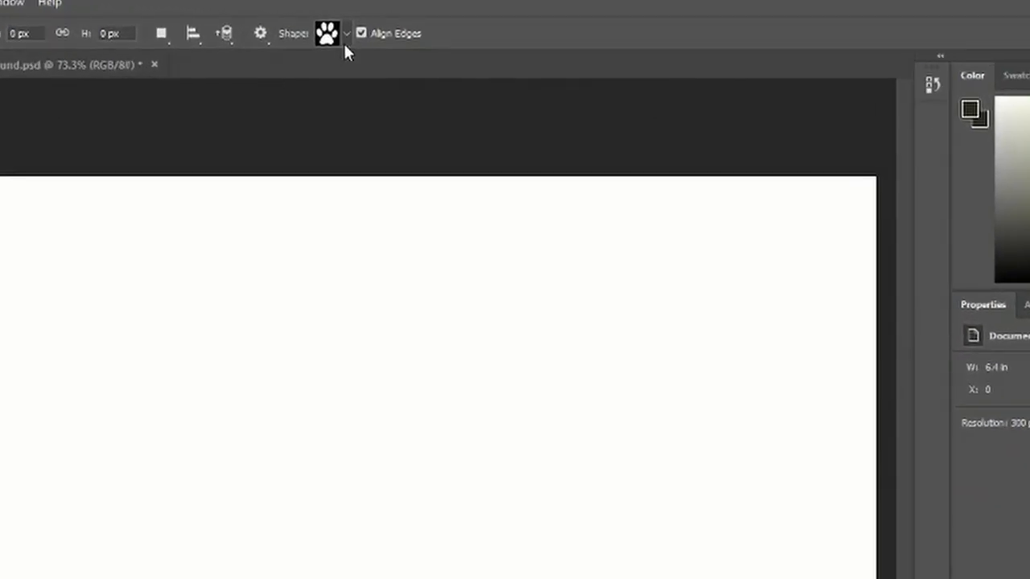
pyautogui.click(348, 34)
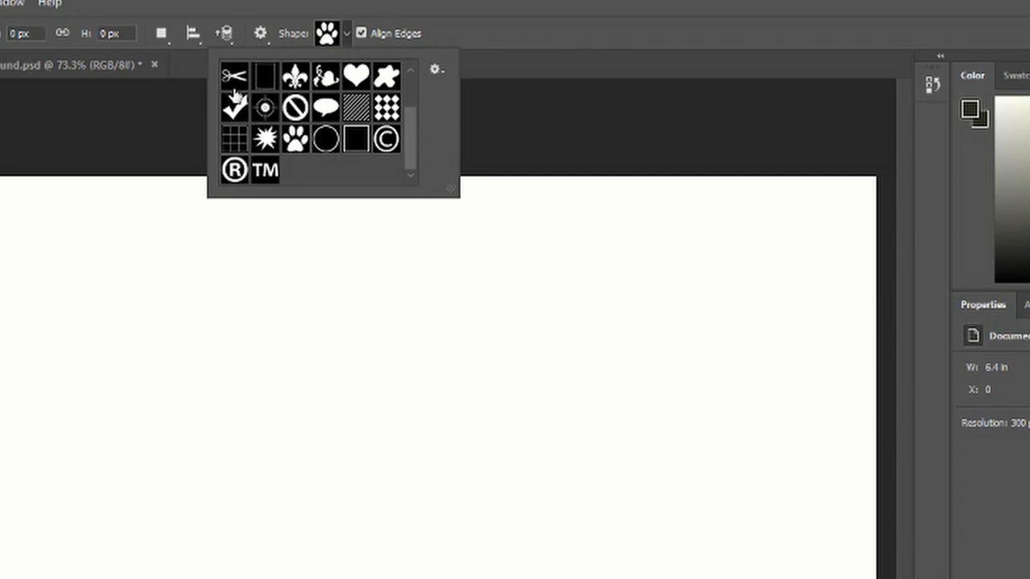
pyautogui.scroll(3, 241, 101)
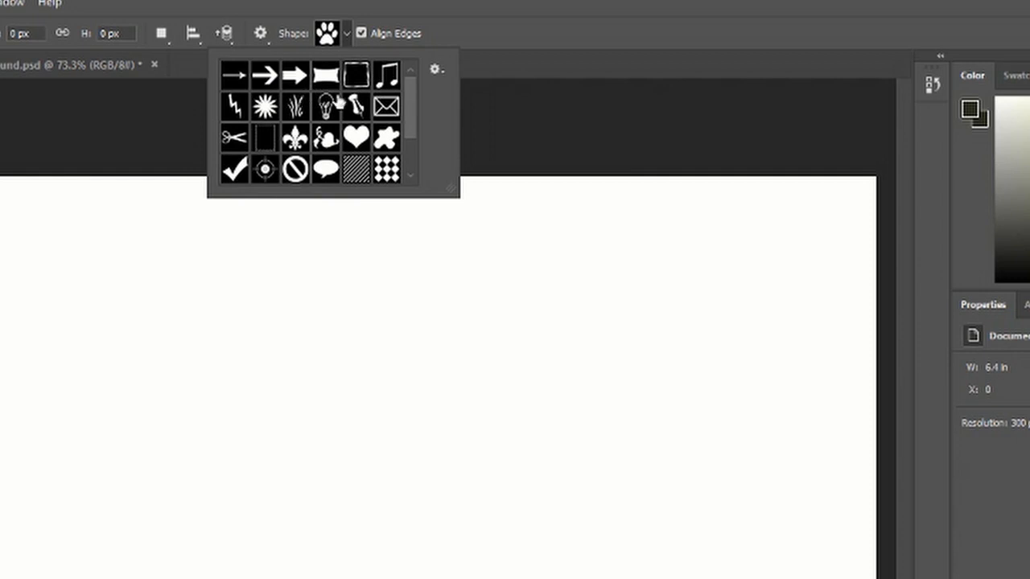
pyautogui.scroll(-2, 340, 105)
pyautogui.scroll(-1, 392, 156)
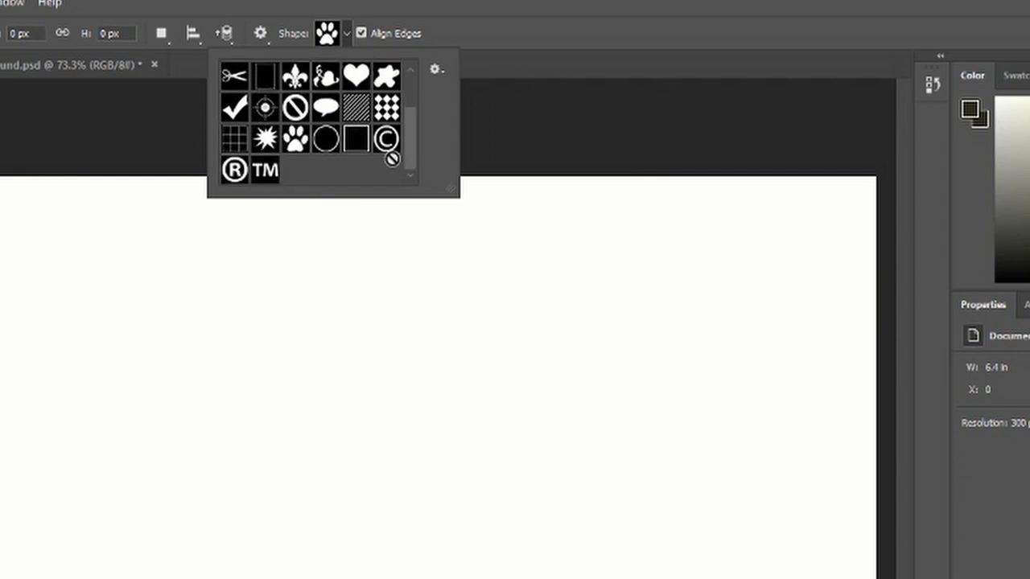
pyautogui.scroll(1, 392, 159)
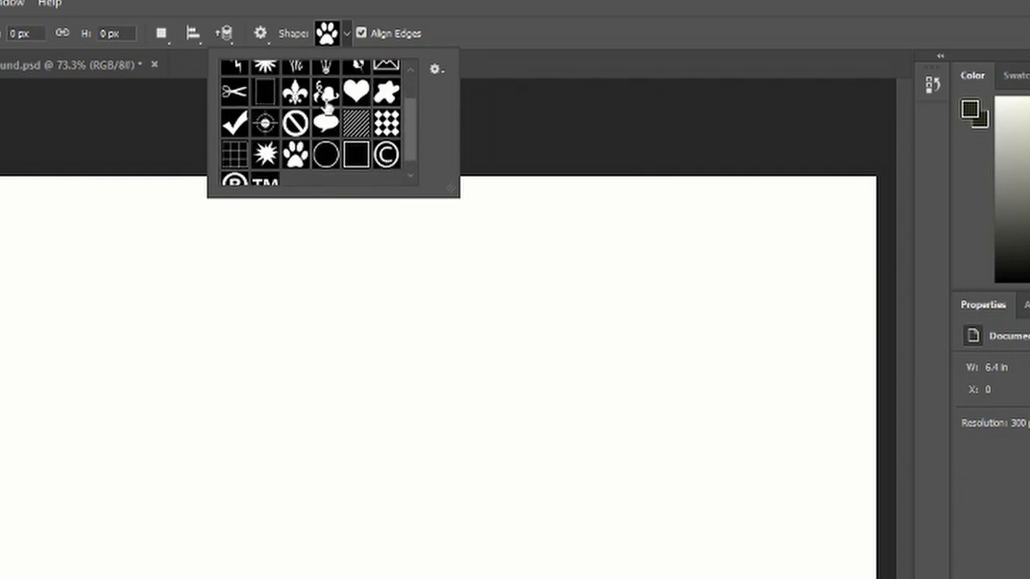
pyautogui.click(236, 125)
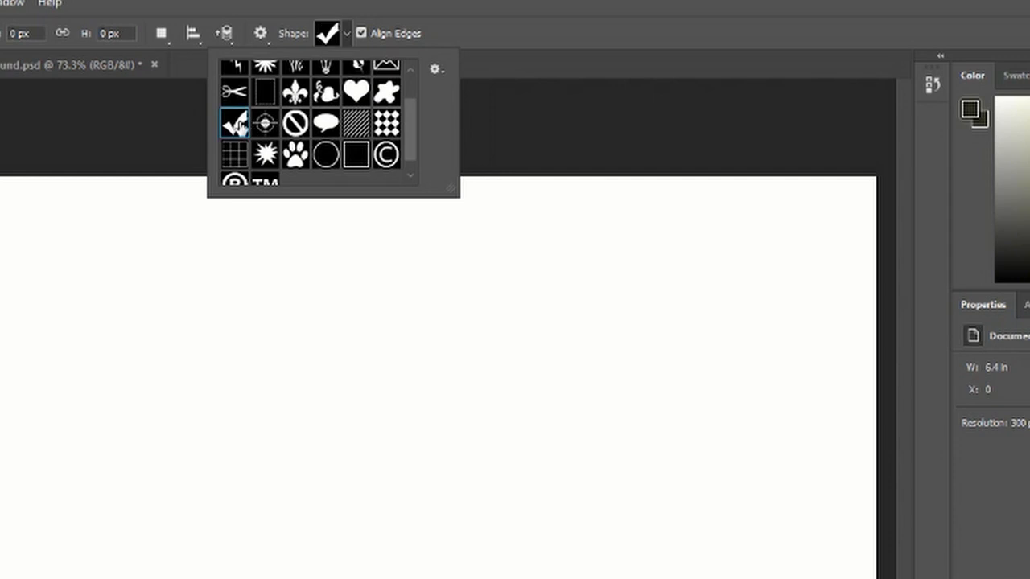
pyautogui.click(344, 7)
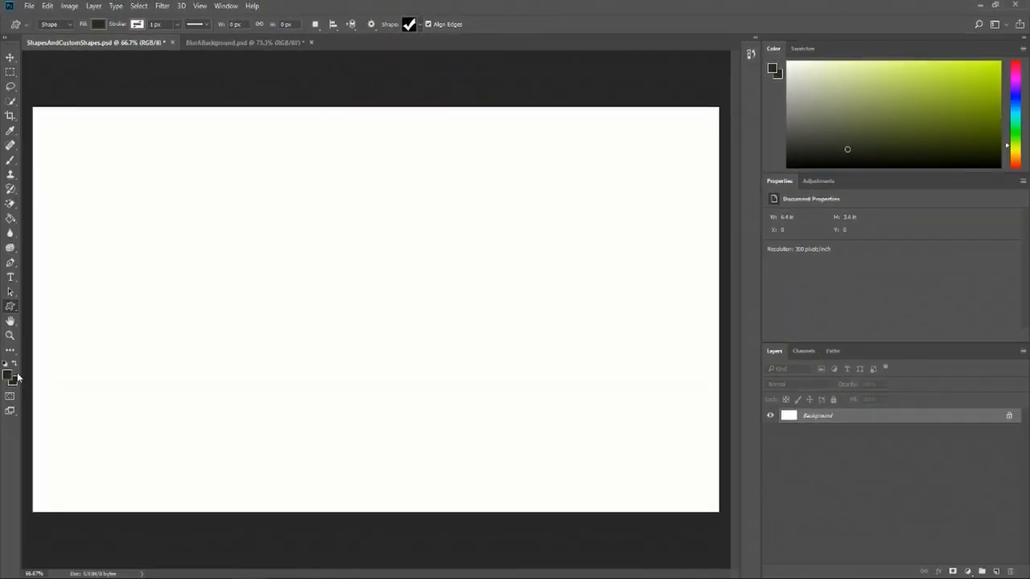
# - Draw a large checkmark shape left of the canvas centre, keeping the dark foreground color 2a2d20
pyautogui.click(10, 376)
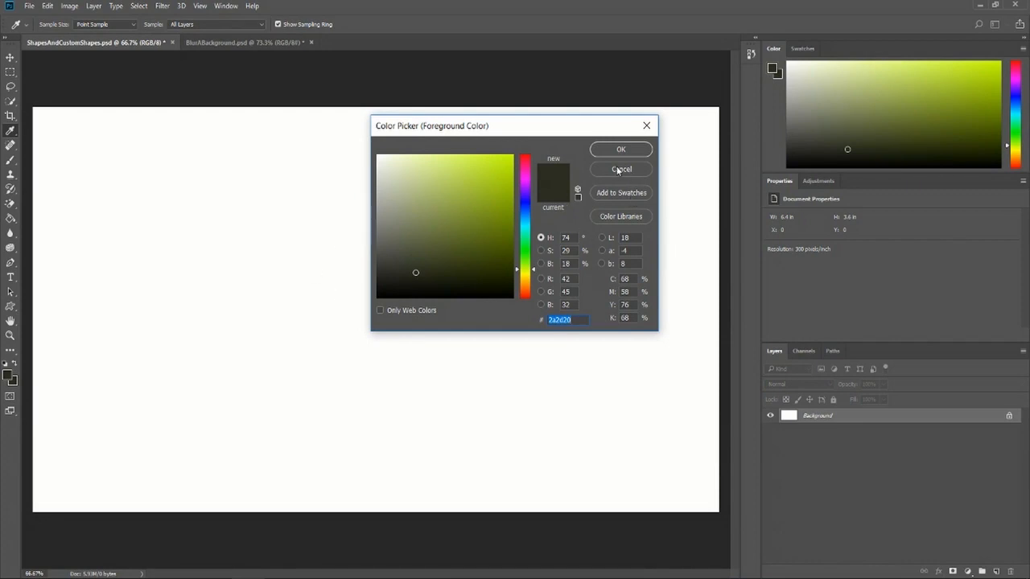
pyautogui.click(620, 170)
pyautogui.moveTo(207, 157); pyautogui.dragTo(417, 411)
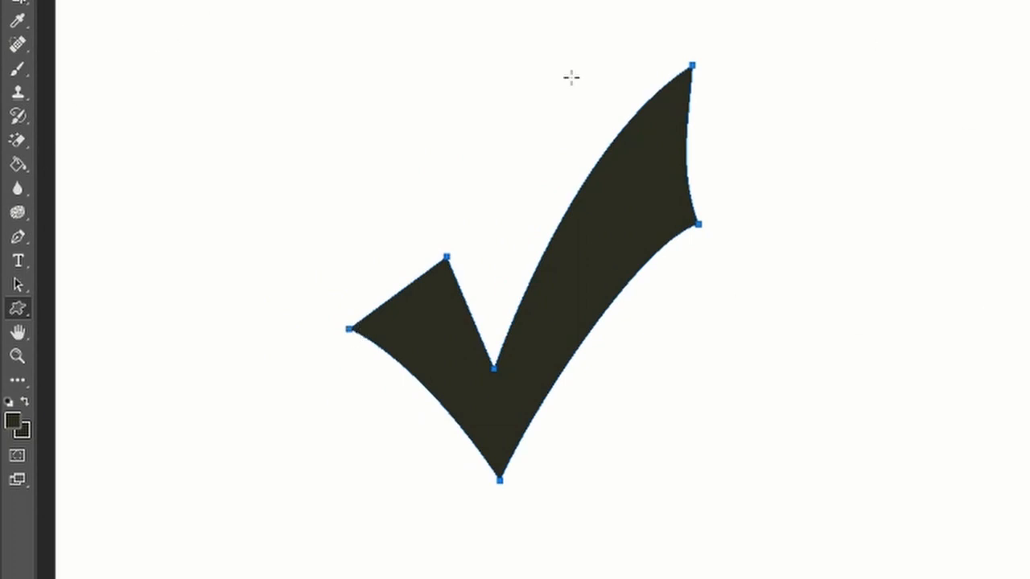
pyautogui.click(774, 82)
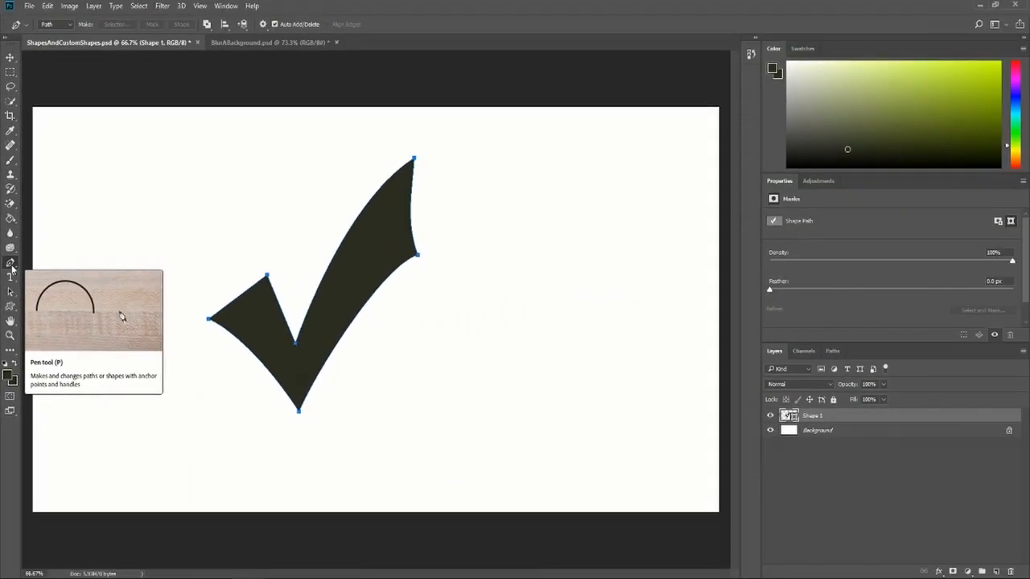
# - Add a new layer and outline a closed four-point diamond path beside the checkmark with the Pen tool
pyautogui.click(12, 269)
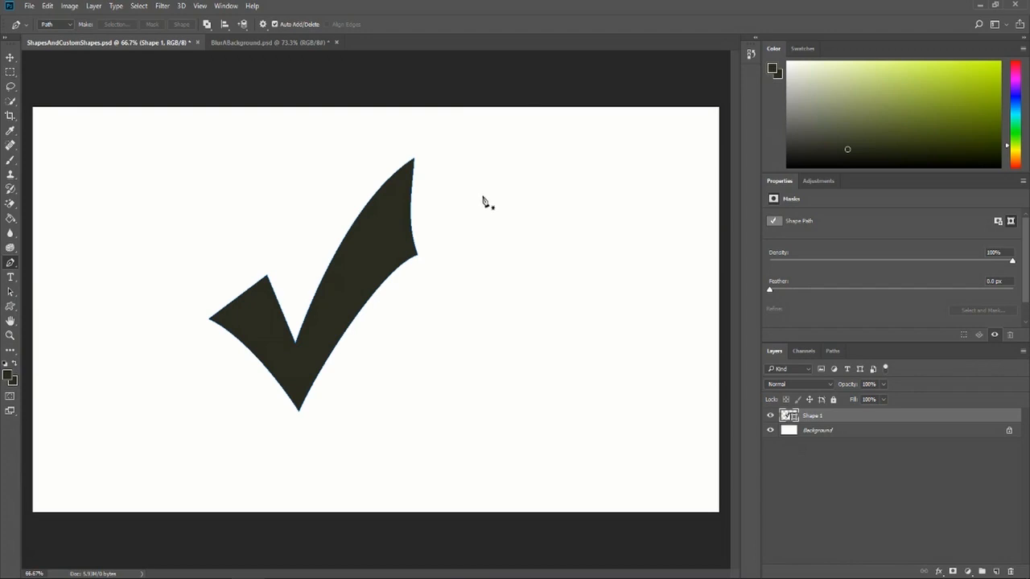
pyautogui.click(996, 572)
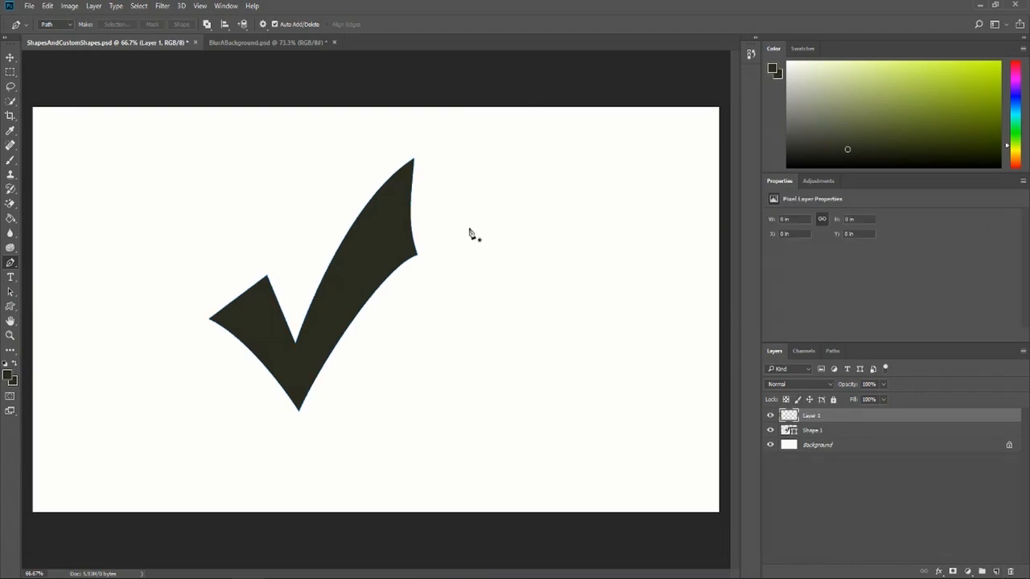
pyautogui.click(467, 273)
pyautogui.click(528, 358)
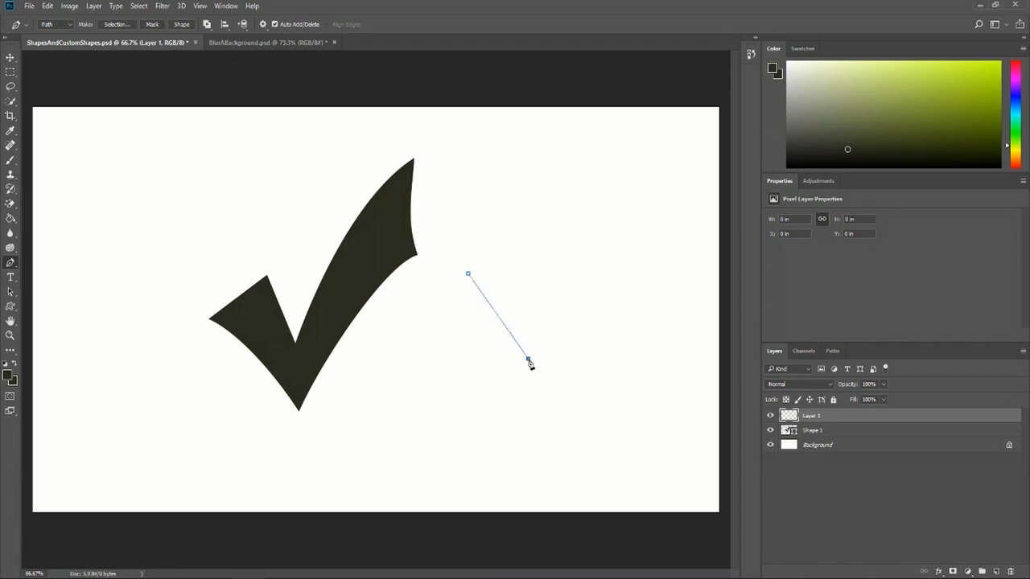
pyautogui.click(579, 275)
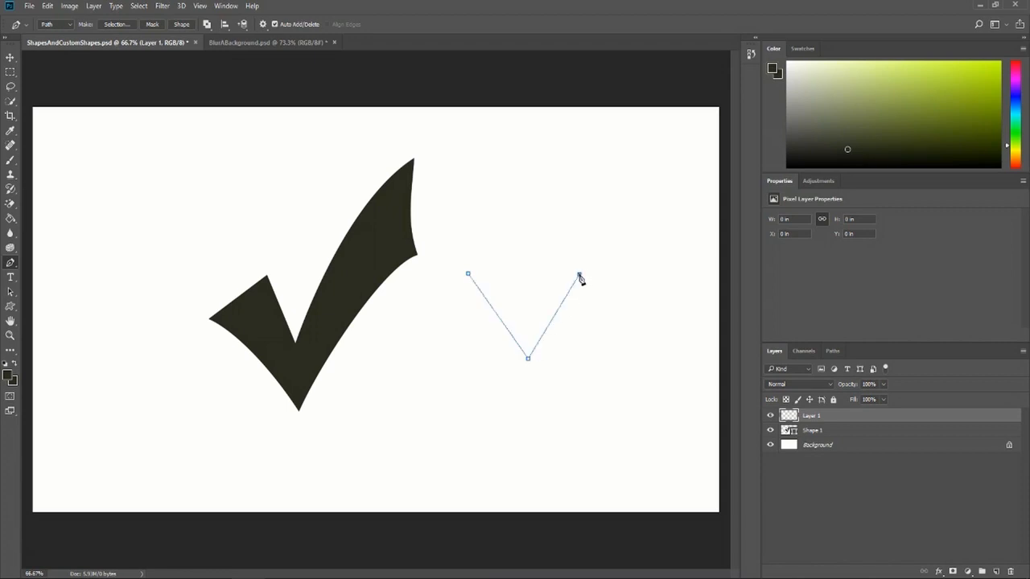
pyautogui.click(527, 196)
pyautogui.click(468, 274)
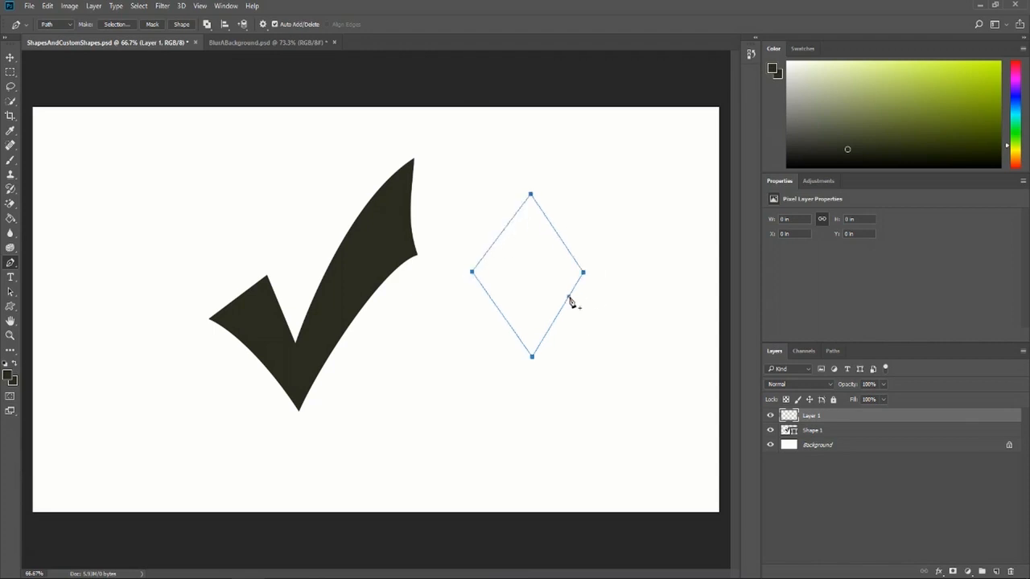
# - Define the diamond path as a custom shape named "Diamond"
pyautogui.rightClick(576, 264)
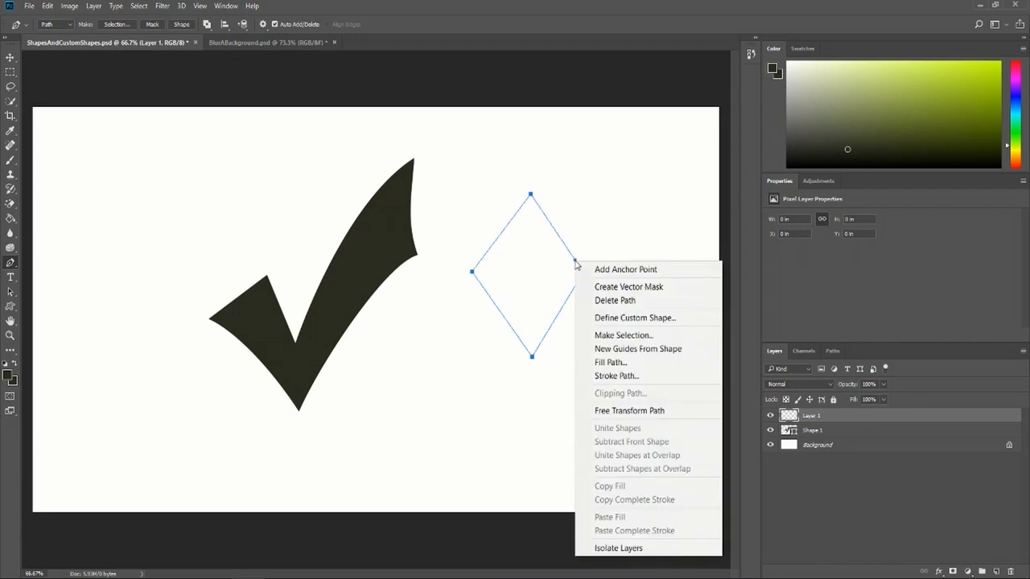
pyautogui.click(652, 322)
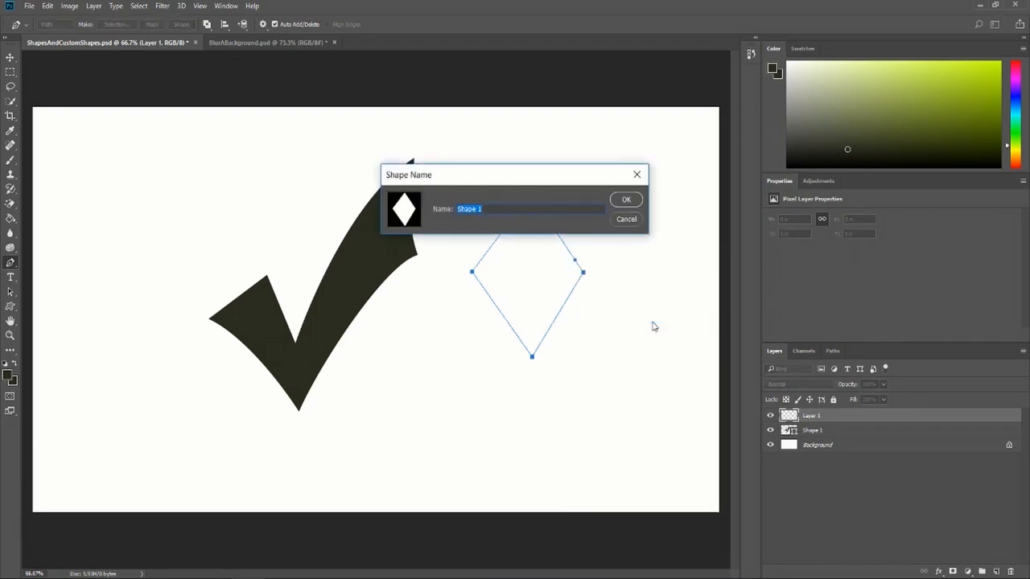
pyautogui.write('Diamond')
pyautogui.click(624, 199)
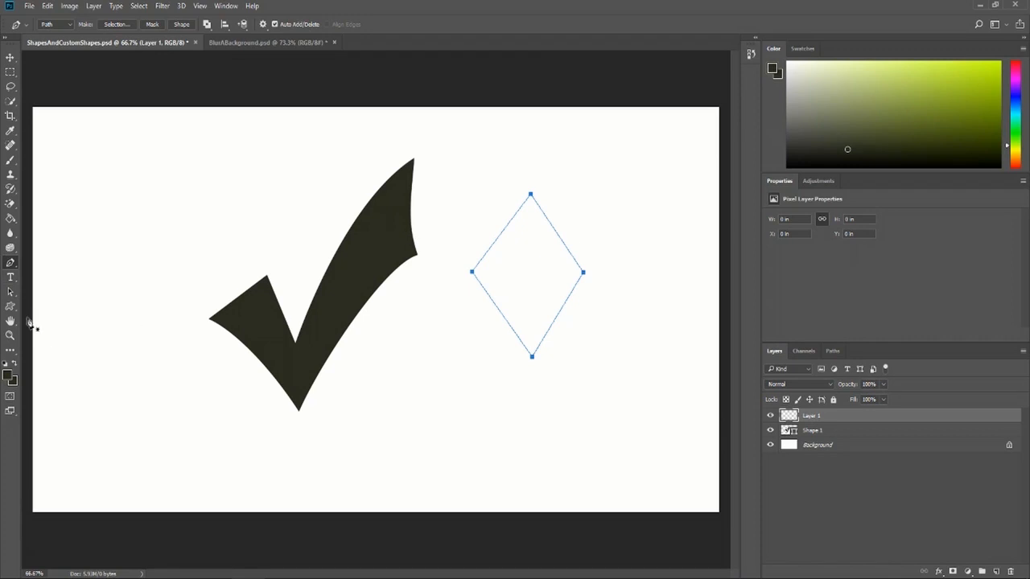
# - Draw six diamonds of varying sizes across the canvas using the Custom Shape tool and the new Diamond shape
pyautogui.click(11, 308)
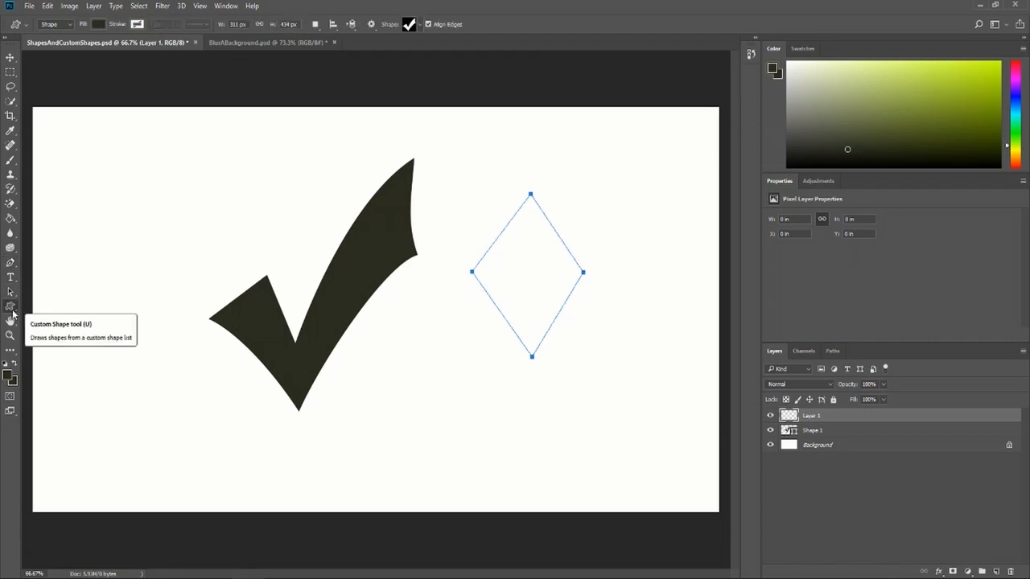
pyautogui.click(419, 25)
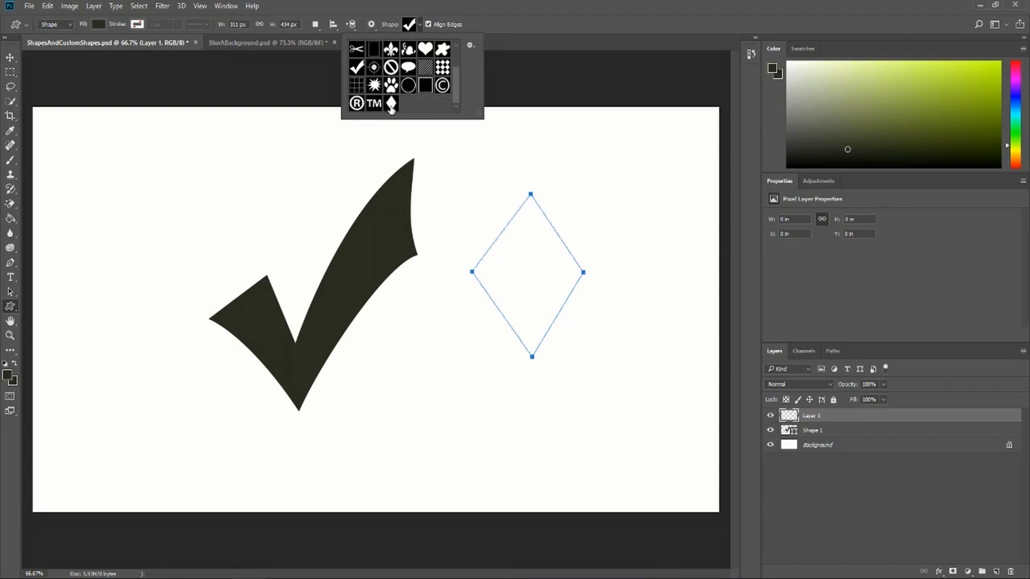
pyautogui.click(391, 103)
pyautogui.click(113, 138)
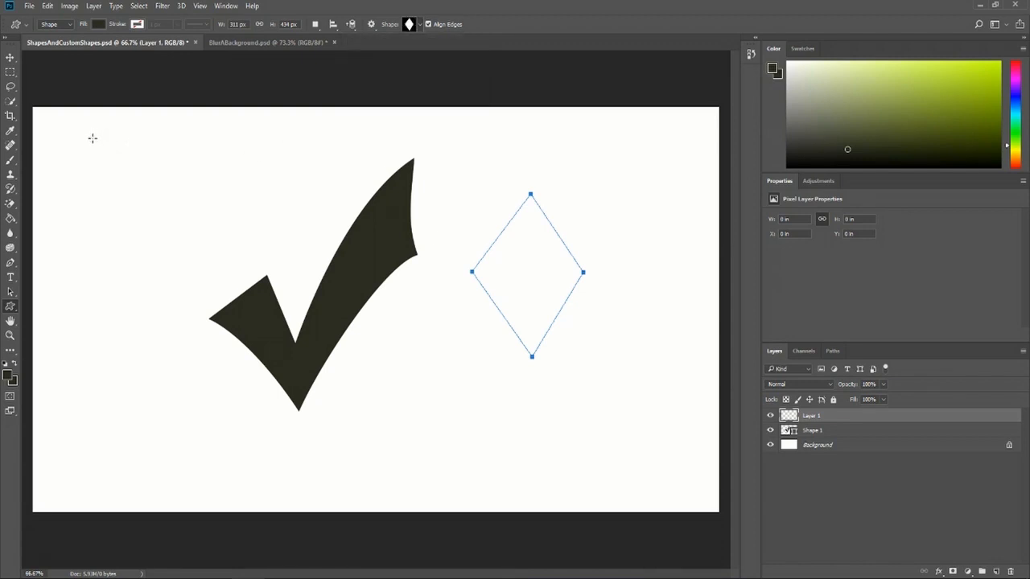
pyautogui.moveTo(93, 139); pyautogui.dragTo(186, 281)
pyautogui.moveTo(233, 153); pyautogui.dragTo(302, 280)
pyautogui.moveTo(98, 300); pyautogui.dragTo(189, 439)
pyautogui.moveTo(230, 416); pyautogui.dragTo(295, 497)
pyautogui.moveTo(371, 354); pyautogui.dragTo(464, 497)
pyautogui.moveTo(492, 214); pyautogui.dragTo(574, 367)
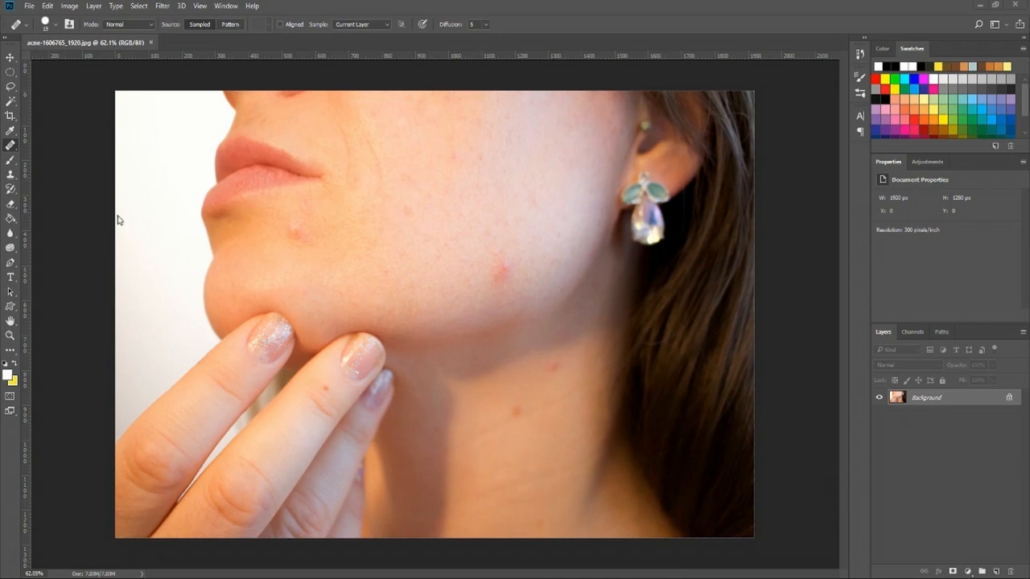
# - Retouch the large red blemish on the jaw with the Healing Brush tool, using clean skin sampled nearby
pyautogui.rightClick(10, 145)
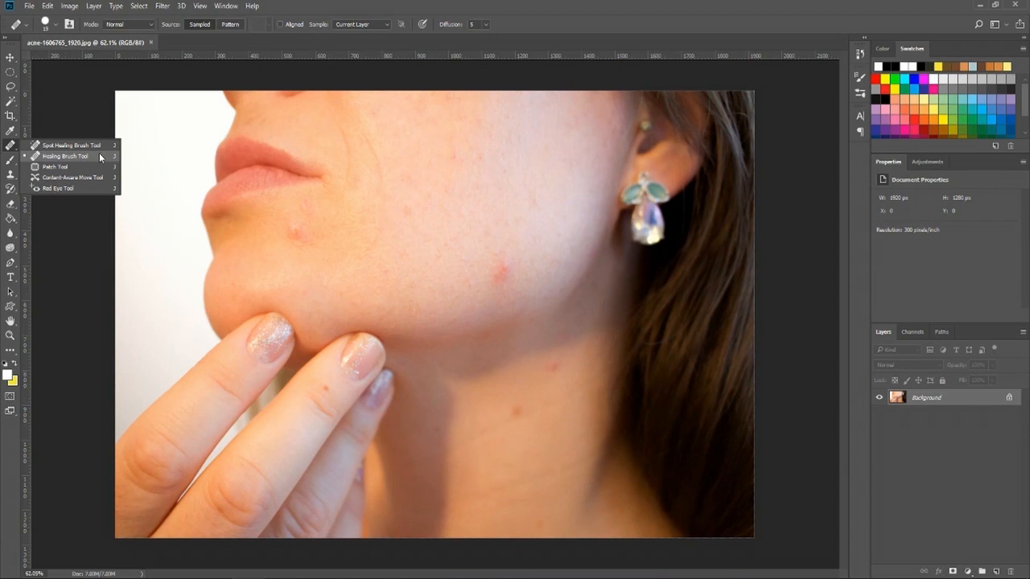
pyautogui.click(99, 156)
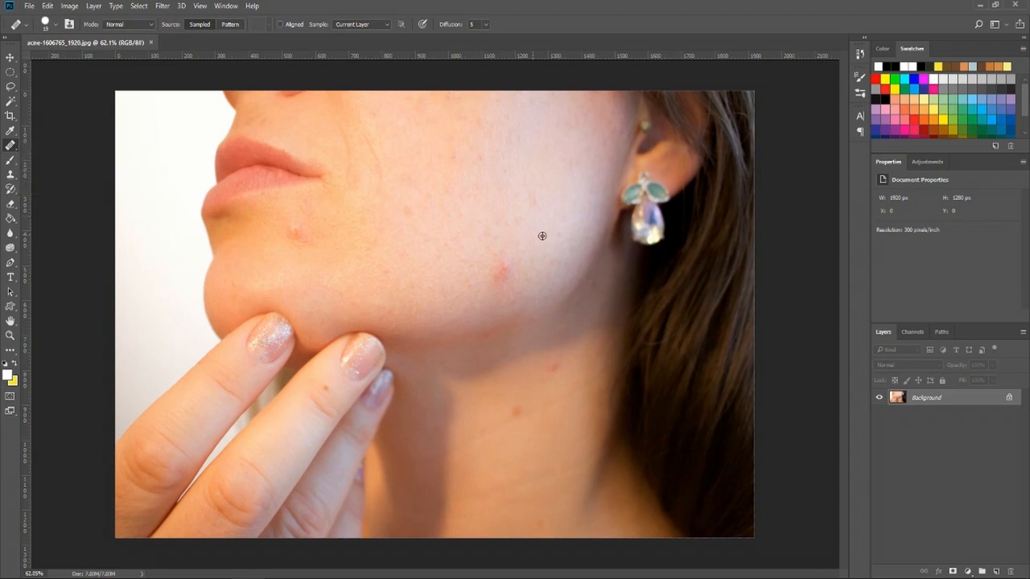
pyautogui.scroll(1, 542, 236)
pyautogui.scroll(1, 560, 239)
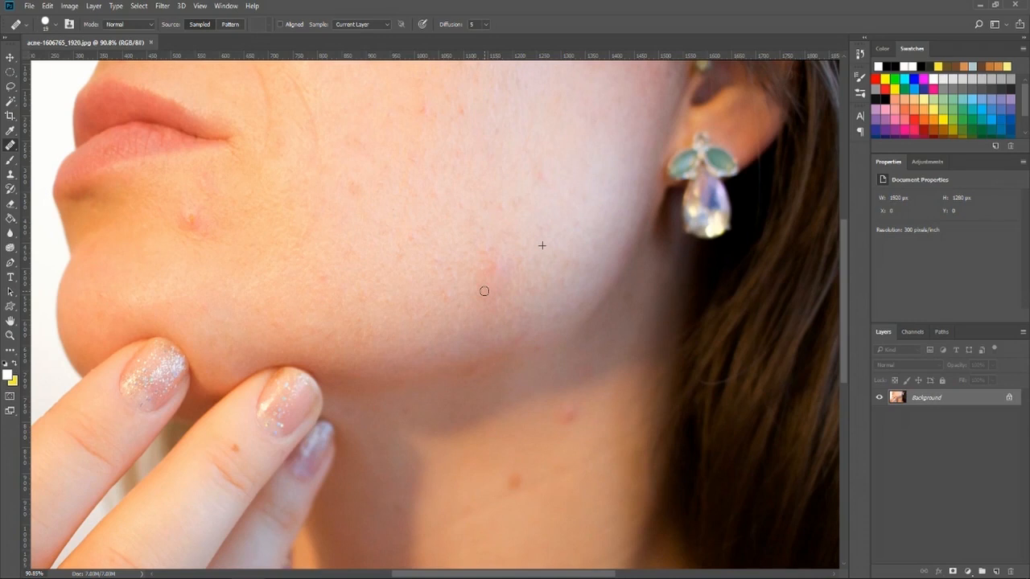
pyautogui.click(489, 266)
pyautogui.click(510, 265)
# - Heal the small red spots on the middle and upper cheek with the Healing Brush tool
pyautogui.moveTo(354, 187); pyautogui.dragTo(359, 188)
pyautogui.scroll(3, 413, 172)
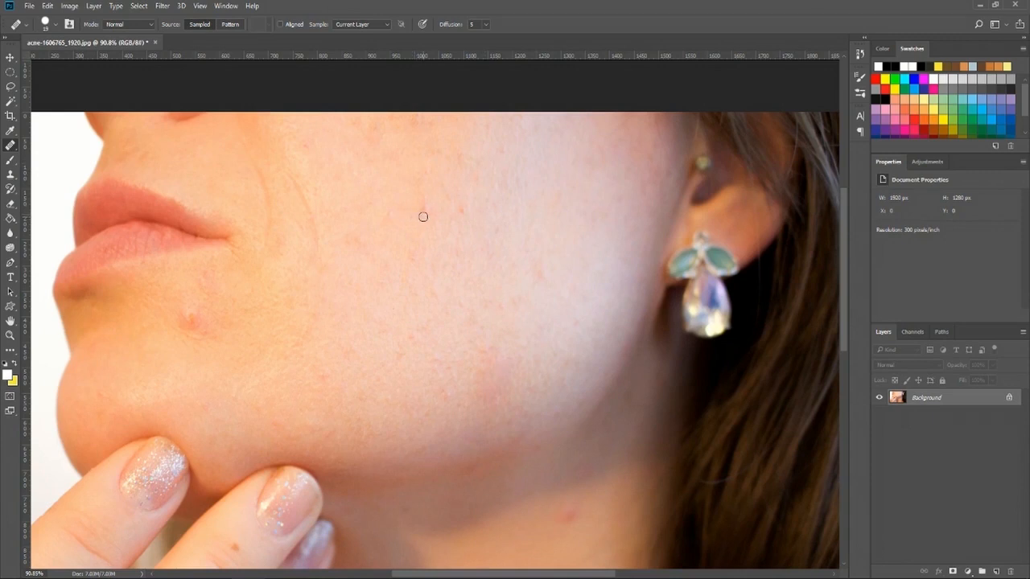
pyautogui.moveTo(424, 208)
pyautogui.mouseDown()
pyautogui.moveTo(464, 204)
pyautogui.moveTo(459, 211)
pyautogui.mouseUp()
pyautogui.scroll(-1, 348, 282)
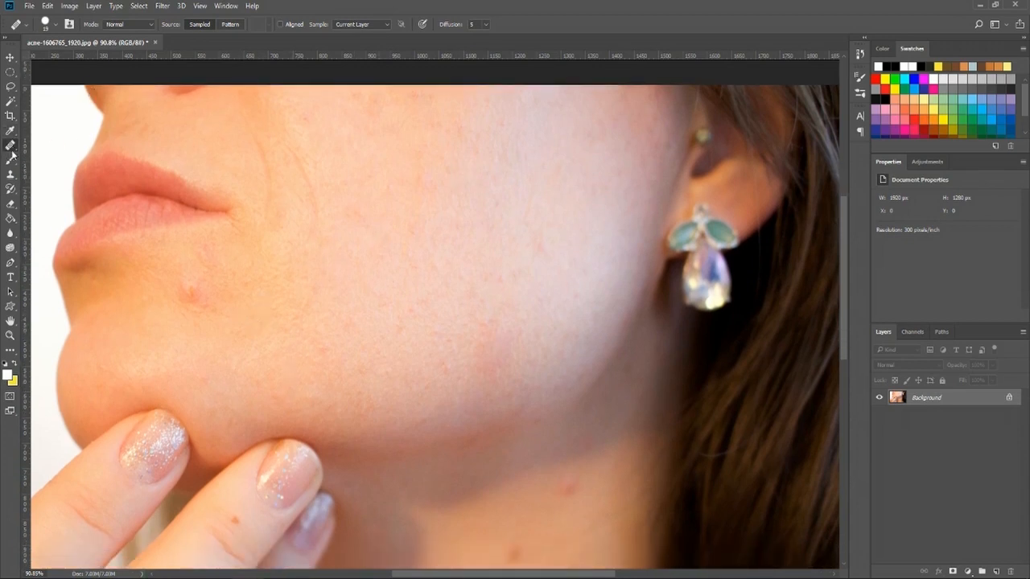
# - Retouch small marks on the upper cheek with the Spot Healing Brush tool in Content-Aware mode
pyautogui.rightClick(11, 146)
pyautogui.click(41, 146)
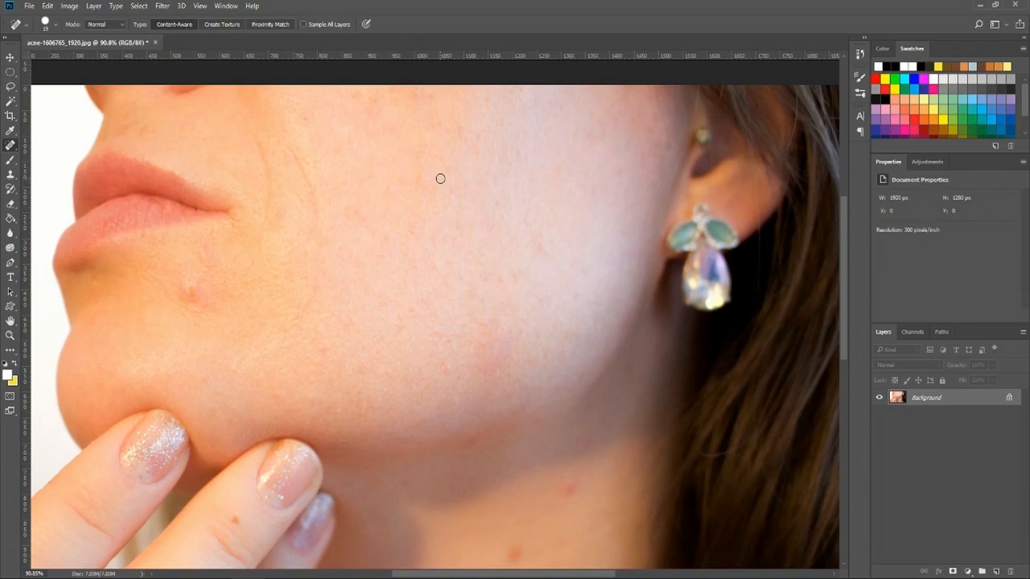
pyautogui.scroll(5, 440, 178)
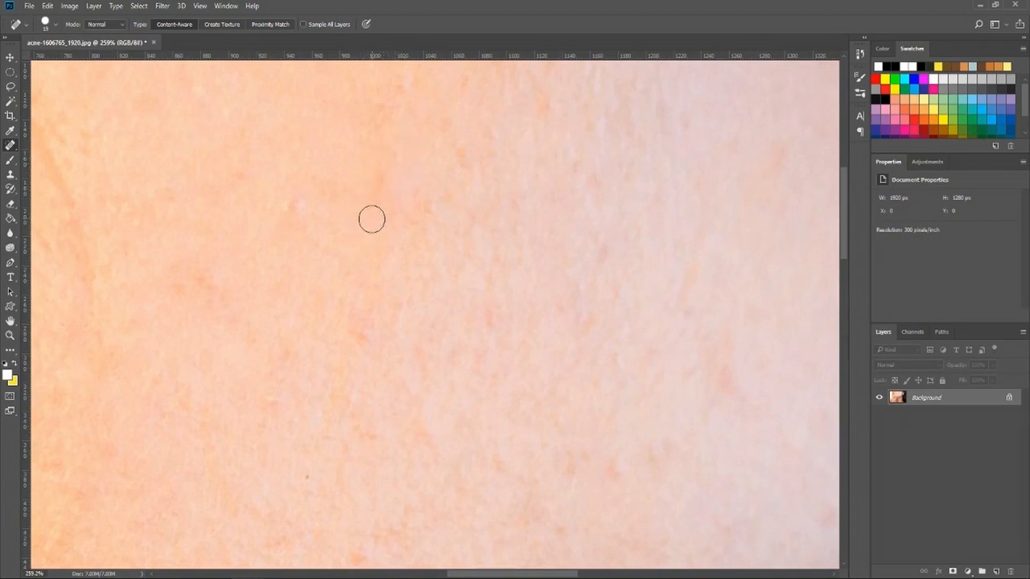
pyautogui.moveTo(375, 217); pyautogui.dragTo(376, 214)
pyautogui.moveTo(373, 214); pyautogui.dragTo(396, 161)
pyautogui.scroll(2, 403, 165)
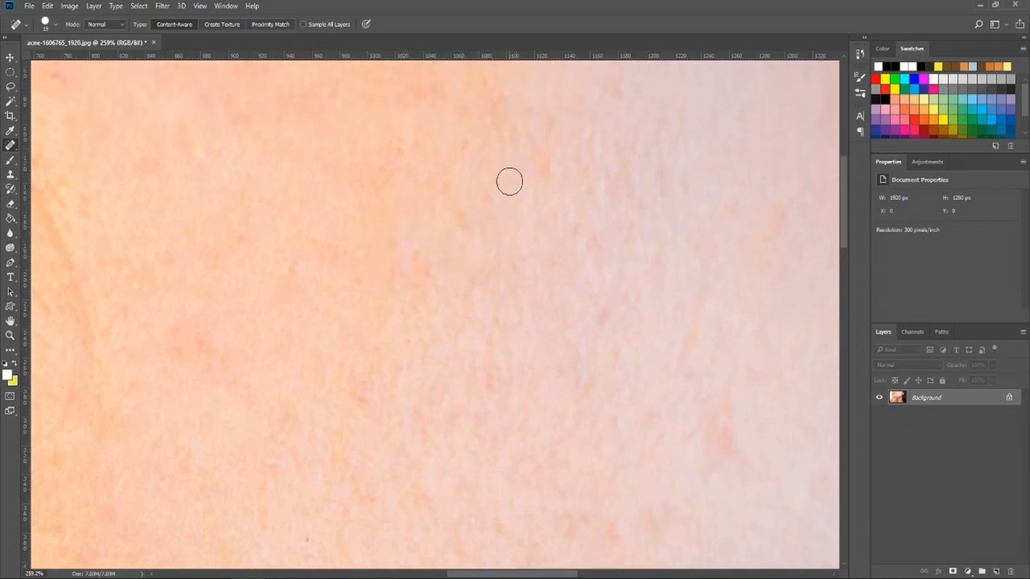
# - Paint out the outer curved crease on the cheek with the Spot Healing Brush tool
pyautogui.hscroll(-2, 482, 246)
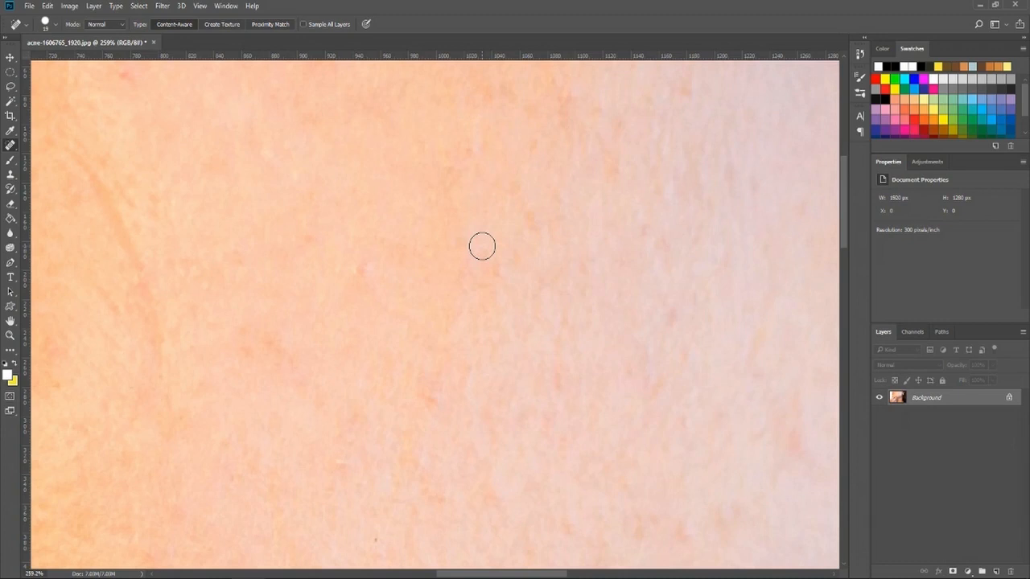
pyautogui.moveTo(483, 574); pyautogui.dragTo(438, 575)
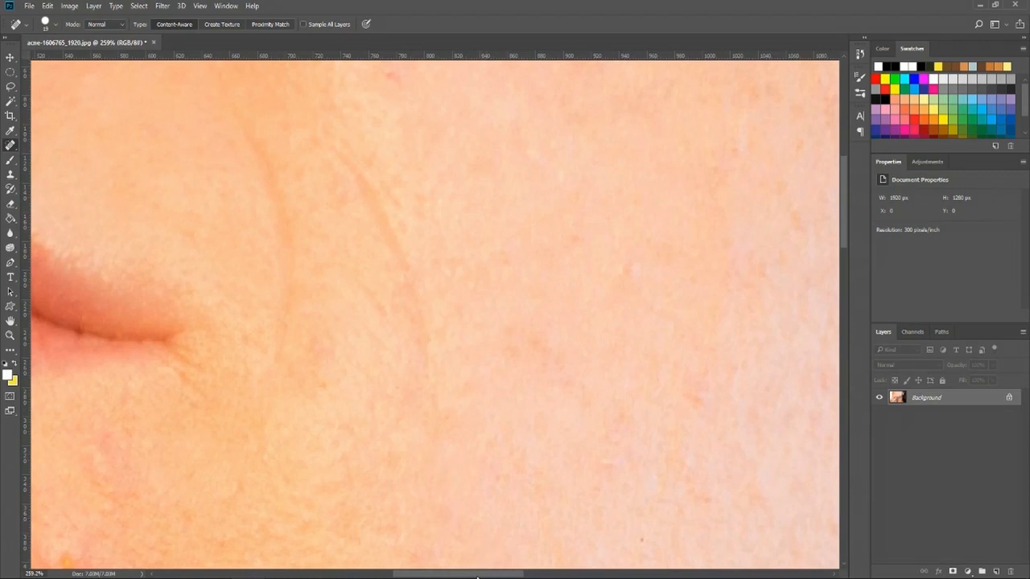
pyautogui.moveTo(478, 576); pyautogui.dragTo(472, 576)
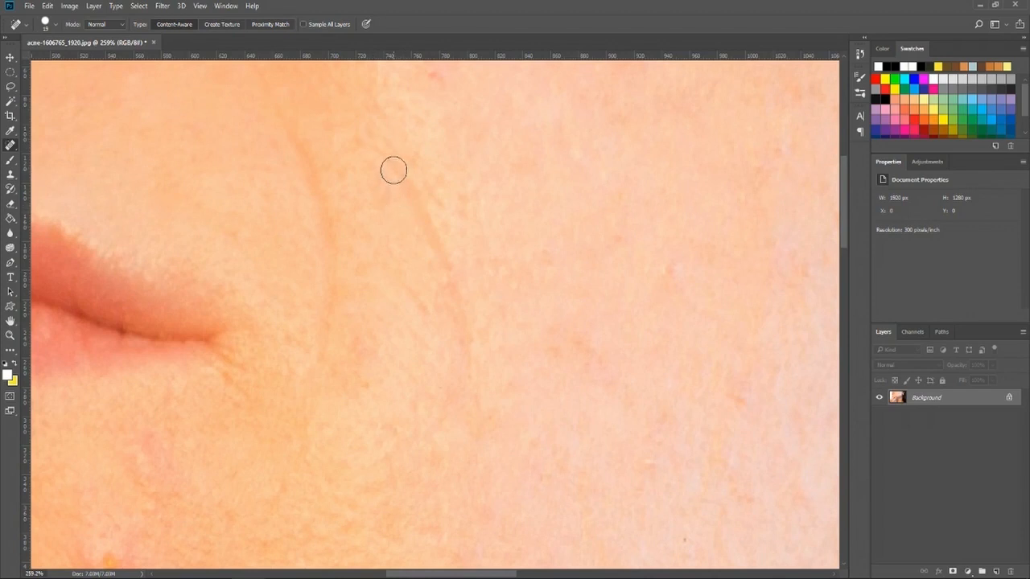
pyautogui.moveTo(391, 166); pyautogui.dragTo(408, 192)
pyautogui.moveTo(475, 377)
pyautogui.mouseDown()
pyautogui.moveTo(469, 319)
pyautogui.moveTo(439, 237)
pyautogui.mouseUp()
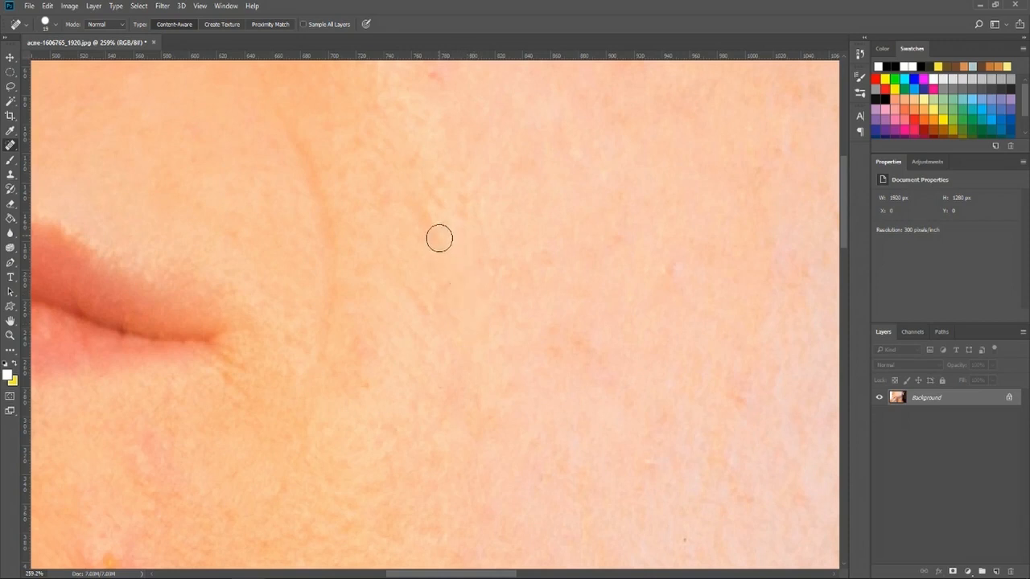
pyautogui.click(429, 238)
# - Paint out the remaining curved smile line beside the mouth corner with the Spot Healing Brush tool
pyautogui.scroll(-5, 467, 241)
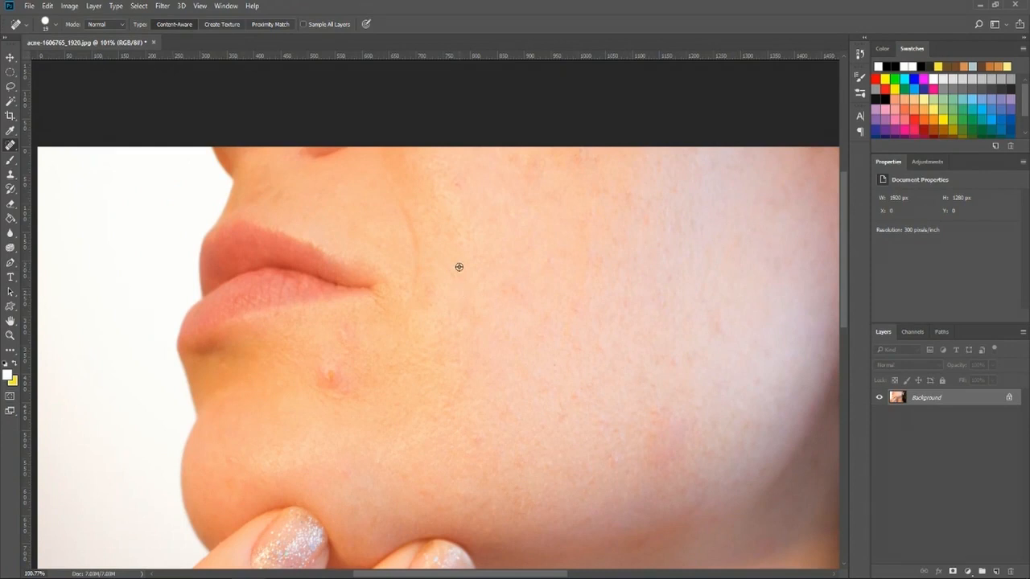
pyautogui.scroll(4, 461, 298)
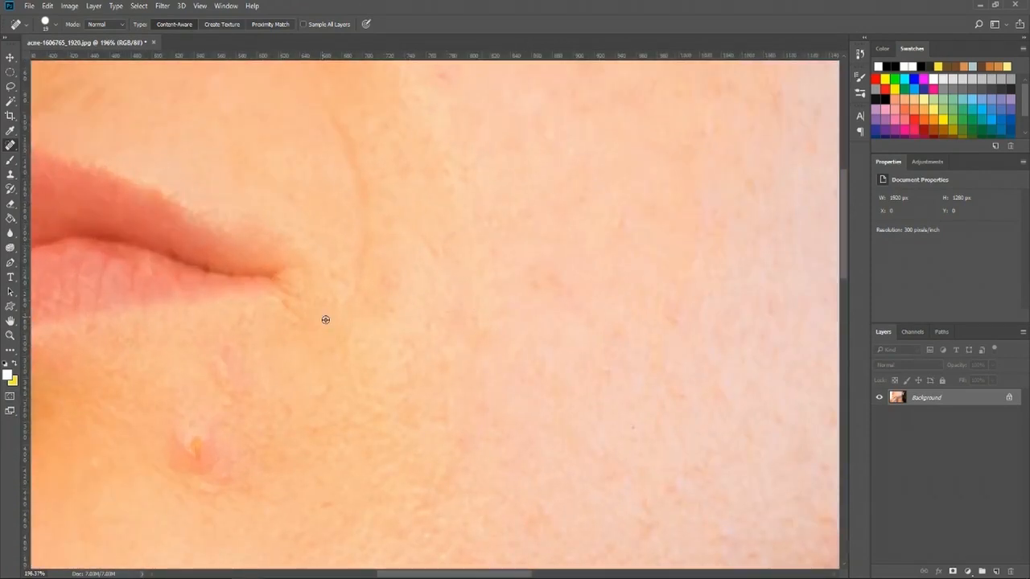
pyautogui.scroll(1, 327, 319)
pyautogui.scroll(2, 355, 170)
pyautogui.scroll(1, 375, 188)
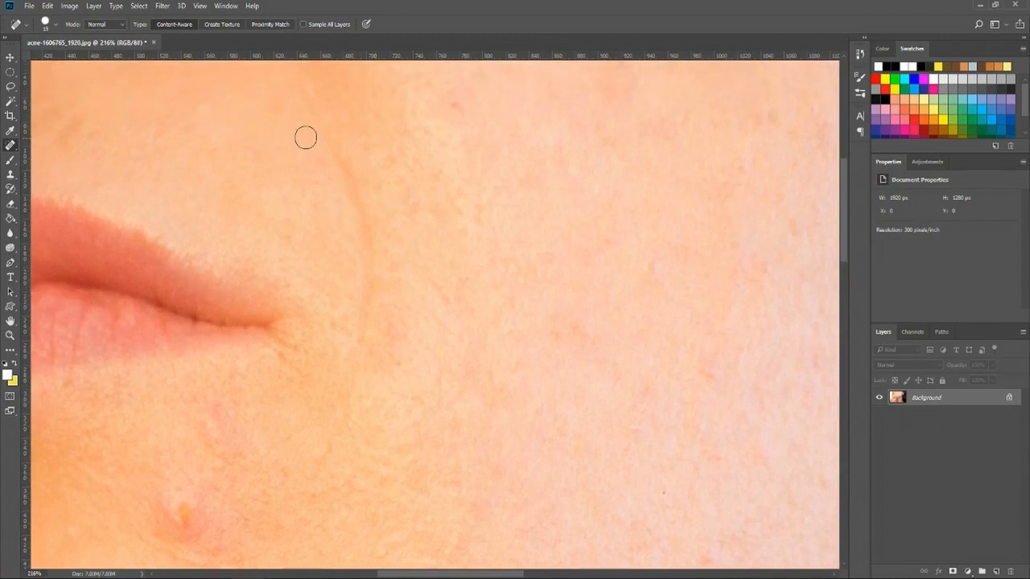
pyautogui.scroll(-3, 391, 268)
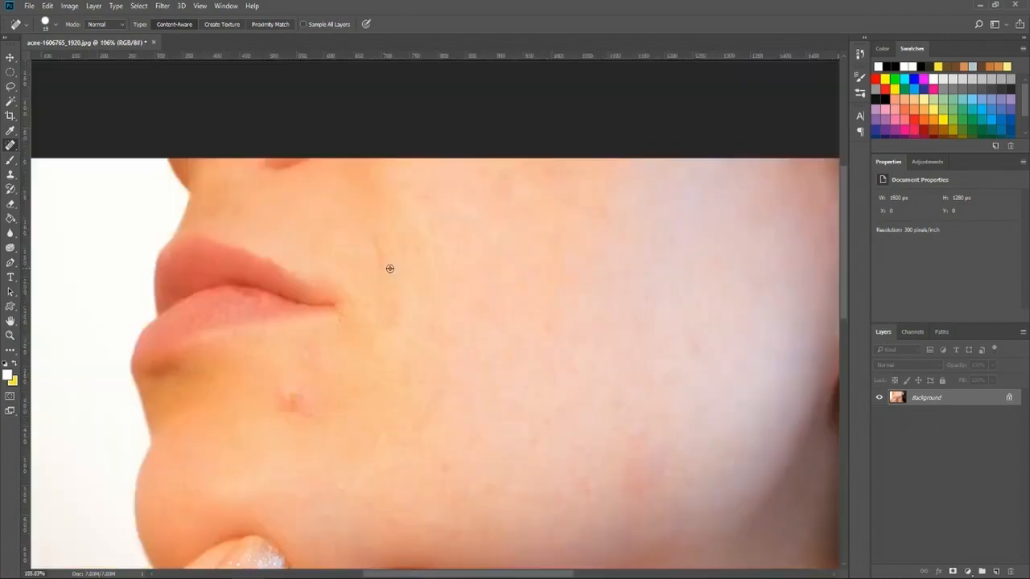
pyautogui.scroll(5, 404, 274)
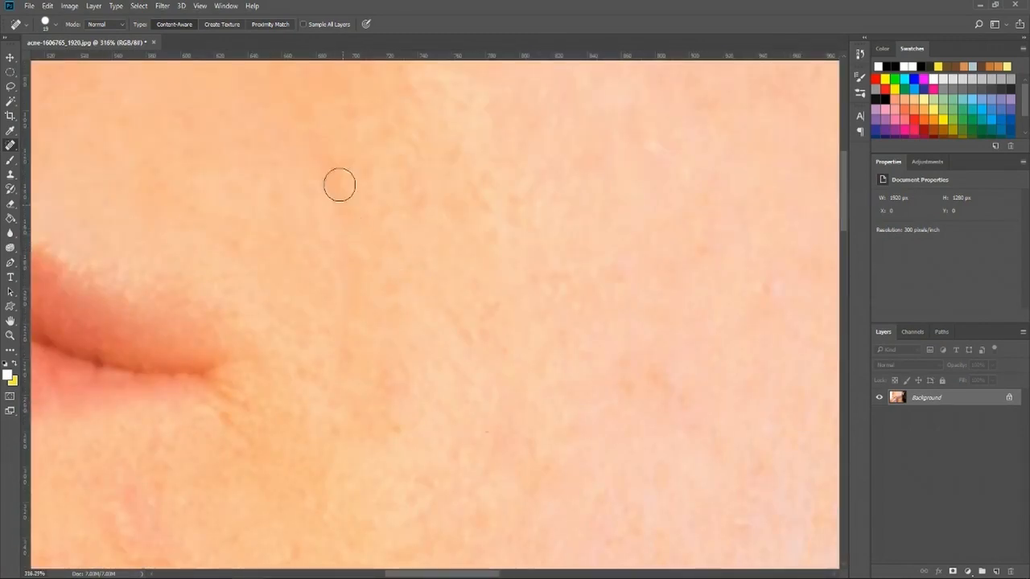
pyautogui.moveTo(330, 136); pyautogui.dragTo(332, 185)
pyautogui.click(342, 203)
pyautogui.scroll(-5, 338, 194)
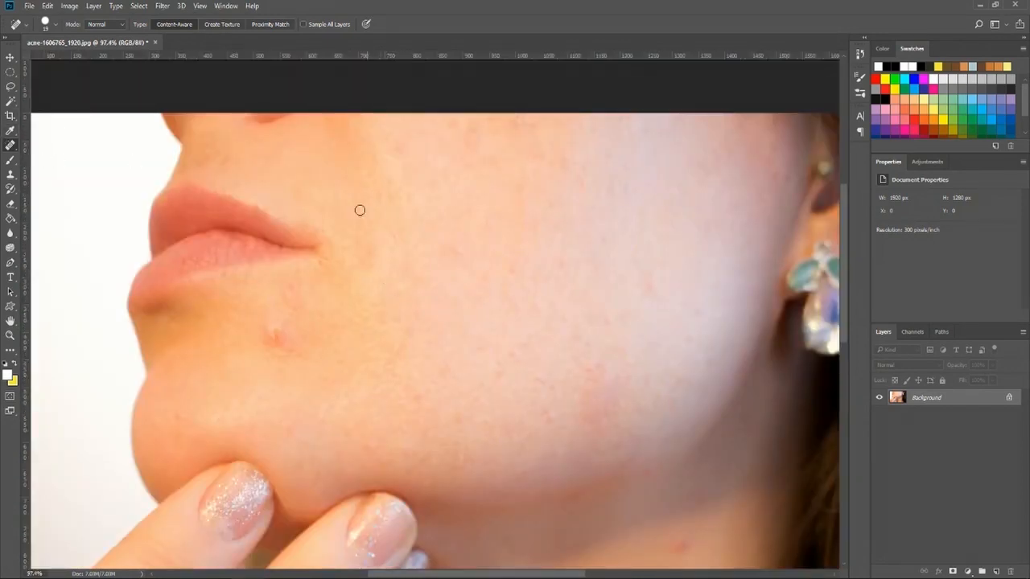
# - Heal the red pimple and surrounding redness below the mouth corner with the Healing Brush tool and sampled skin
pyautogui.hotkey('shift', 'j')
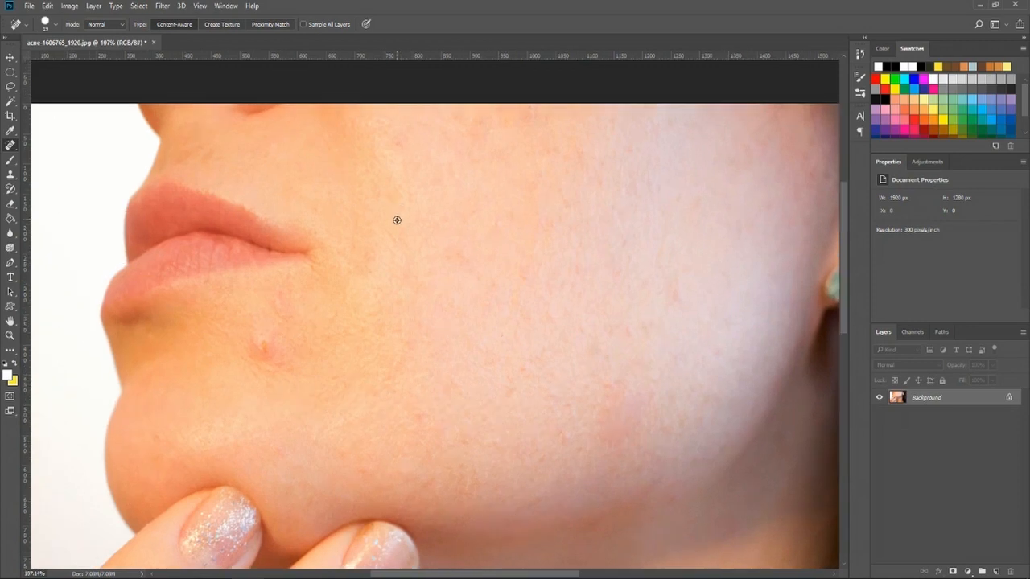
pyautogui.scroll(2, 416, 269)
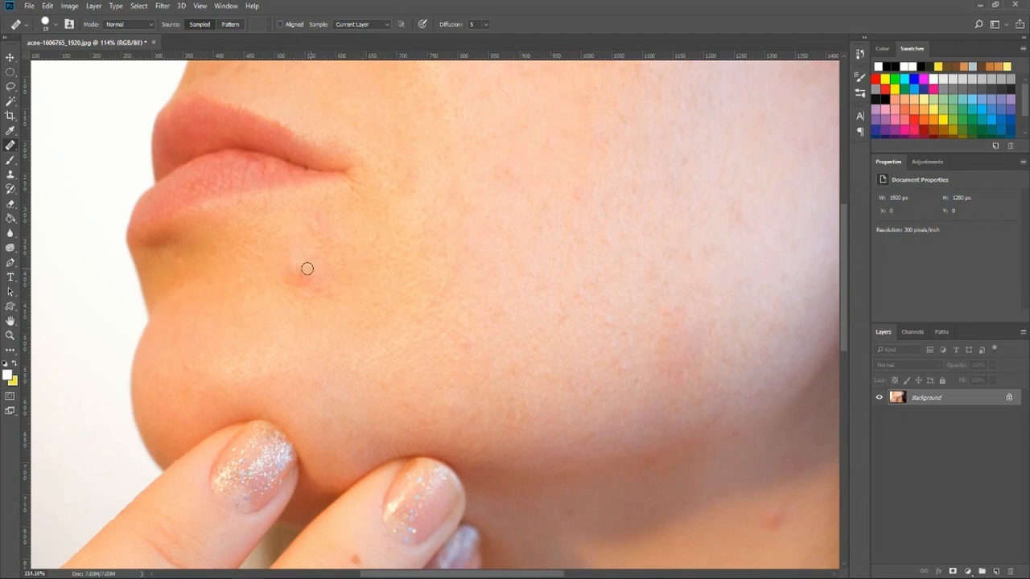
pyautogui.click(307, 268)
pyautogui.moveTo(299, 266)
pyautogui.mouseDown()
pyautogui.moveTo(301, 283)
pyautogui.moveTo(297, 255)
pyautogui.moveTo(304, 282)
pyautogui.moveTo(314, 271)
pyautogui.mouseUp()
pyautogui.moveTo(320, 228); pyautogui.dragTo(316, 219)
pyautogui.keyDown('alt'); pyautogui.click(374, 346); pyautogui.keyUp('alt')
pyautogui.moveTo(317, 281); pyautogui.dragTo(320, 260)
pyautogui.scroll(-2, 320, 260)
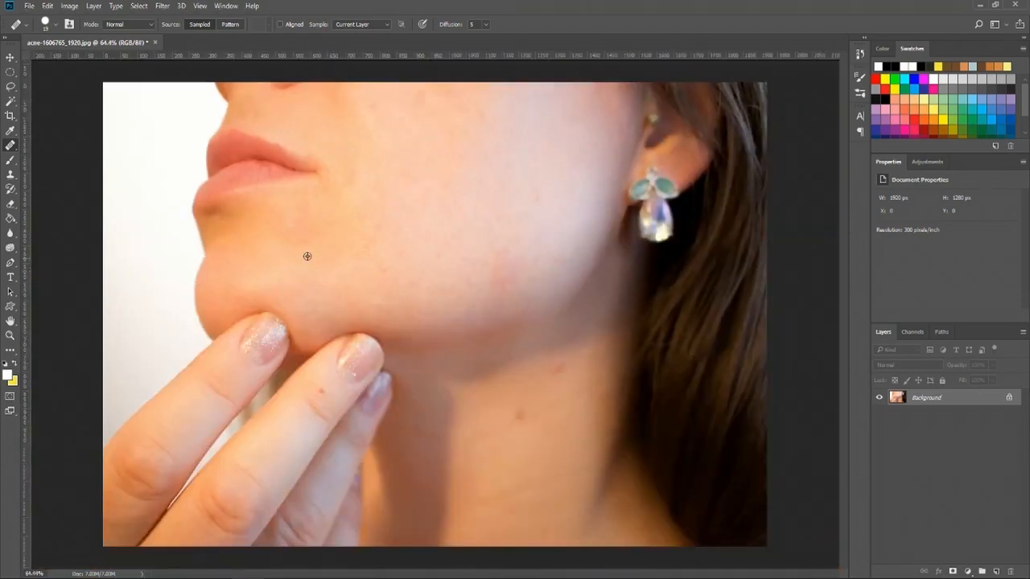
# - Clean up the leftover marks below the mouth corner with the Spot Healing Brush tool
pyautogui.scroll(3, 295, 230)
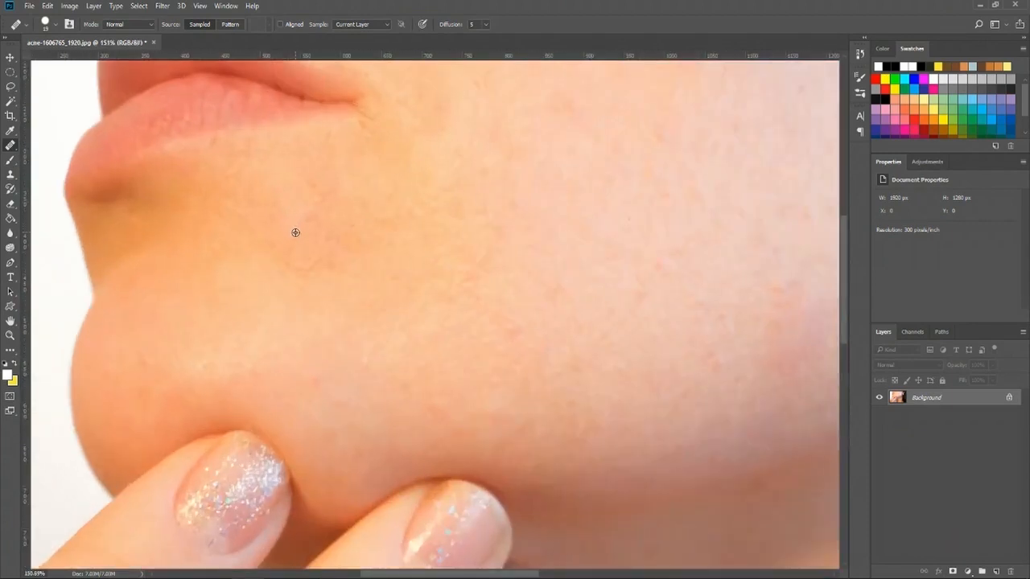
pyautogui.rightClick(9, 145)
pyautogui.click(64, 143)
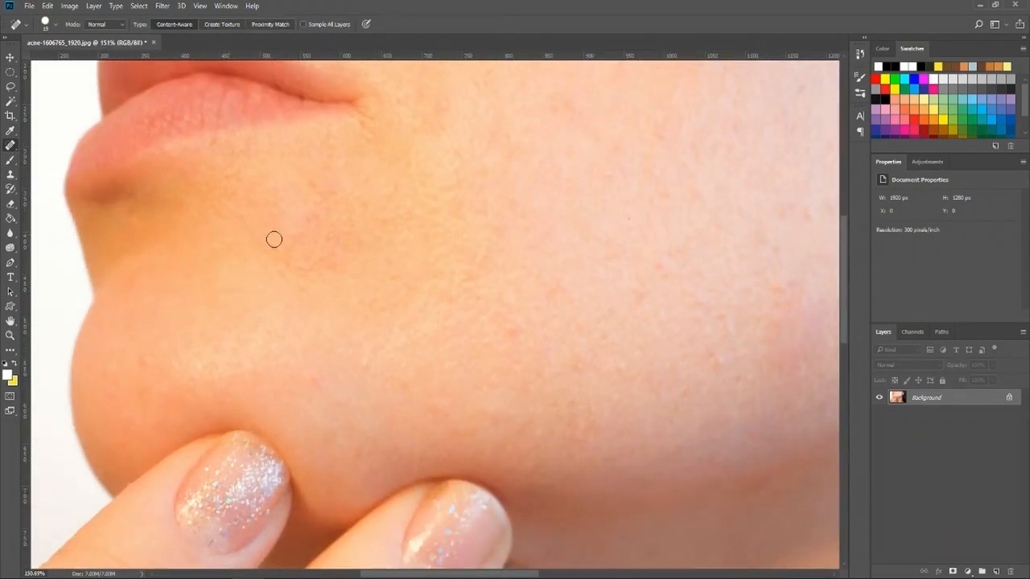
pyautogui.click(299, 266)
pyautogui.moveTo(305, 203); pyautogui.dragTo(308, 217)
pyautogui.scroll(-5, 419, 231)
# - Remove the pink spot on the neck below the jaw shadow with the Healing Brush tool, sampling adjacent skin
pyautogui.scroll(5, 515, 296)
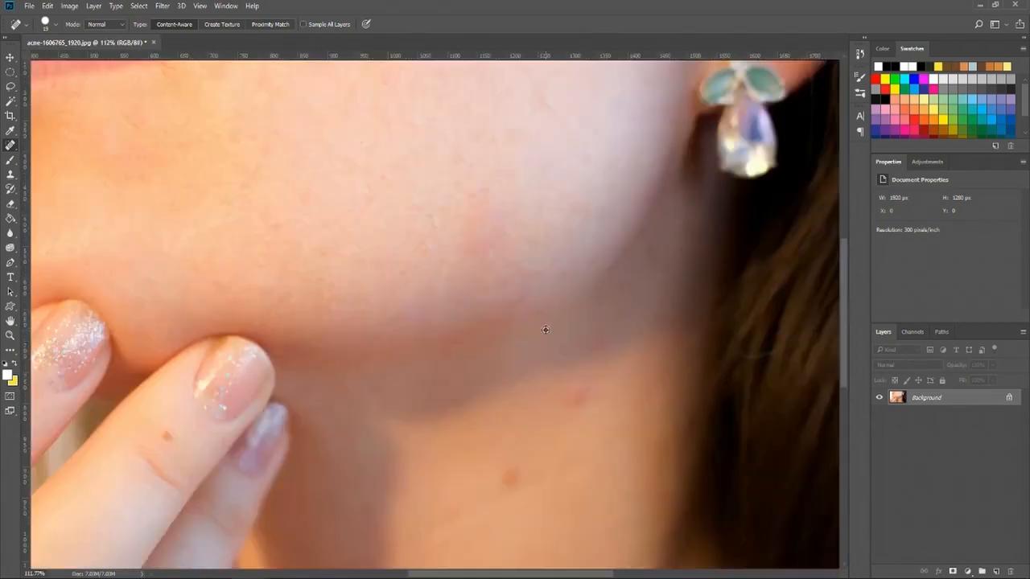
pyautogui.scroll(3, 588, 354)
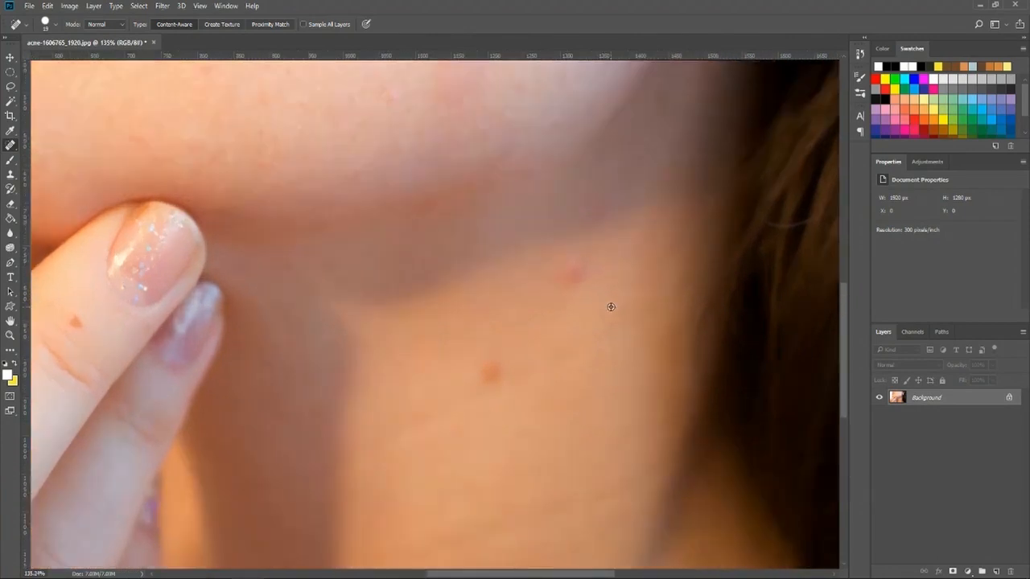
pyautogui.rightClick(9, 145)
pyautogui.click(48, 155)
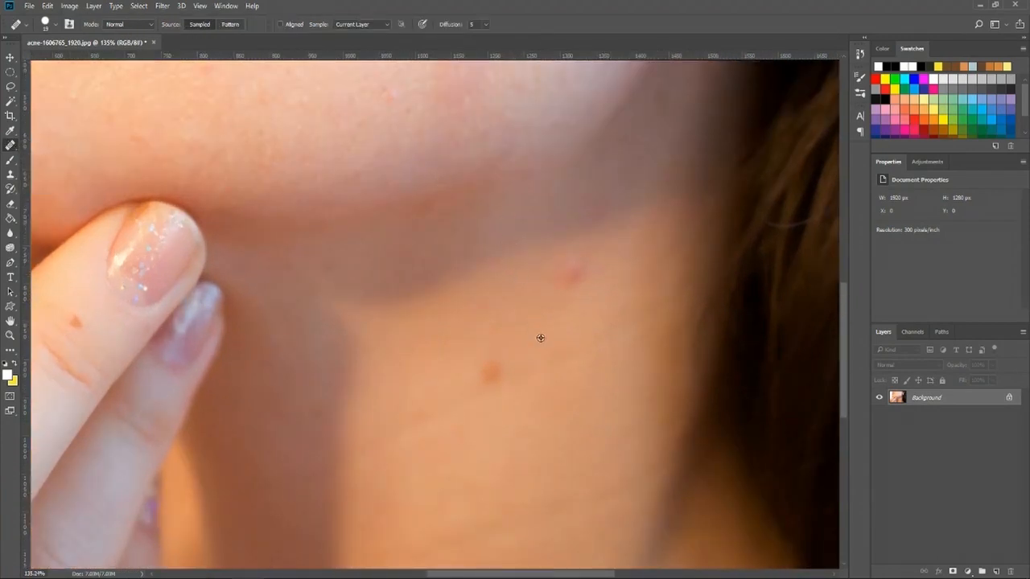
pyautogui.keyDown('alt'); pyautogui.click(580, 341); pyautogui.keyUp('alt')
pyautogui.click(567, 275)
pyautogui.keyDown('alt'); pyautogui.click(615, 248); pyautogui.keyUp('alt')
pyautogui.moveTo(557, 269); pyautogui.dragTo(583, 269)
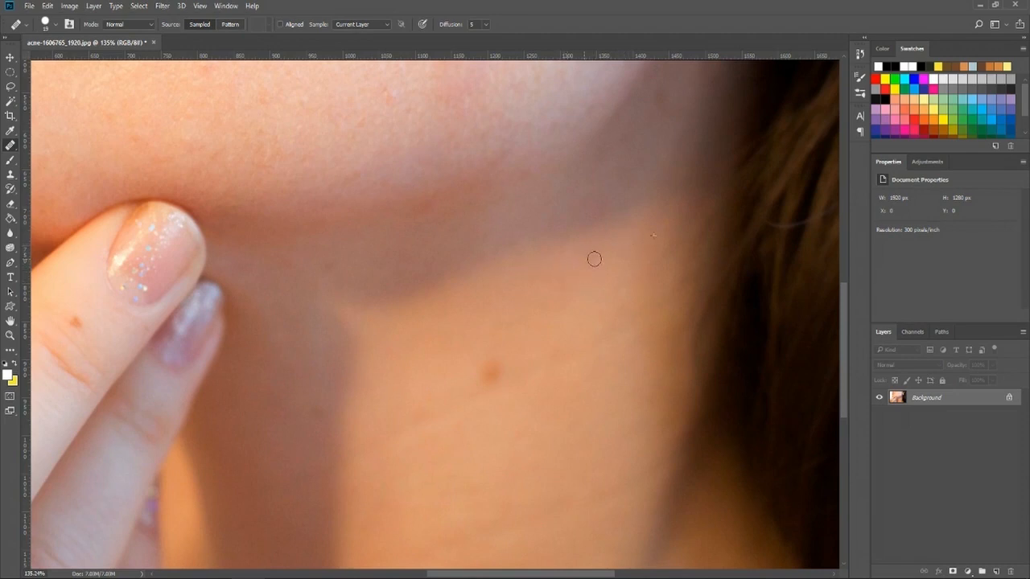
# - Remove the brown mole on the neck with the Healing Brush tool, sampling the skin beside it
pyautogui.keyDown('alt'); pyautogui.click(529, 374); pyautogui.keyUp('alt')
pyautogui.moveTo(488, 366); pyautogui.dragTo(512, 379)
pyautogui.scroll(-3, 418, 289)
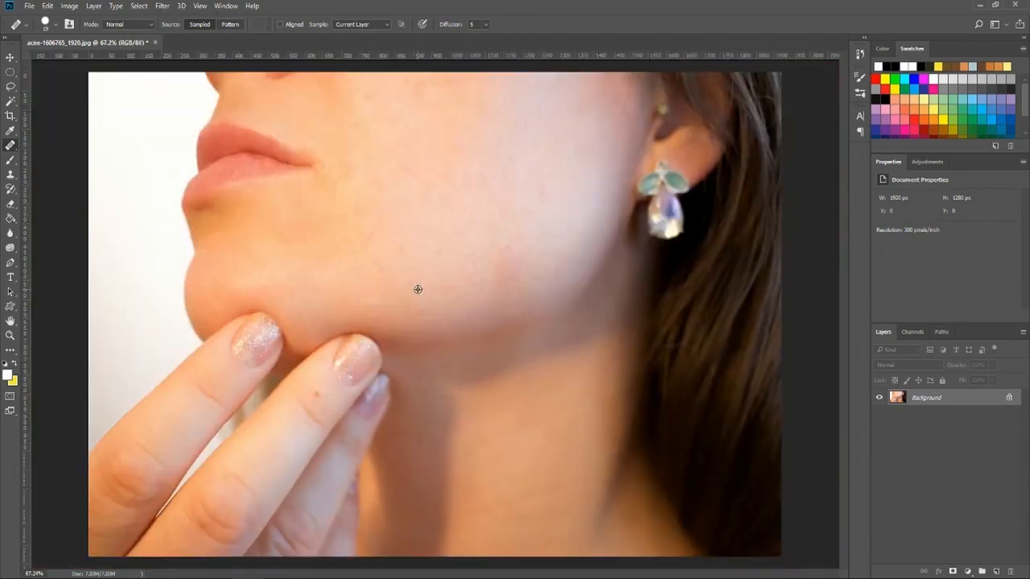
# - Compare the retouched photo with the original by toggling the visibility of the acne-1606765_1920 layer
pyautogui.scroll(2, 440, 286)
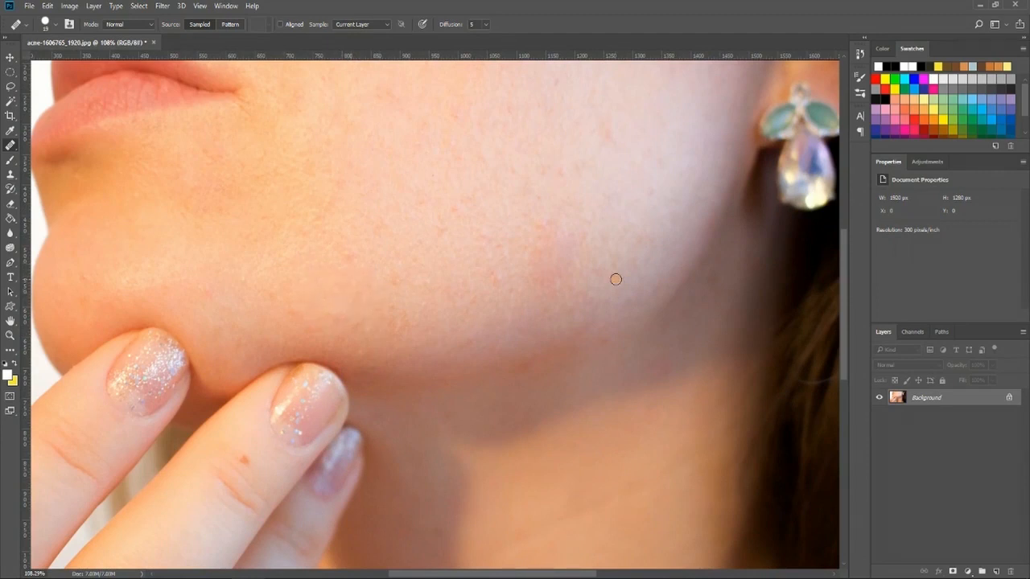
pyautogui.scroll(3, 212, 171)
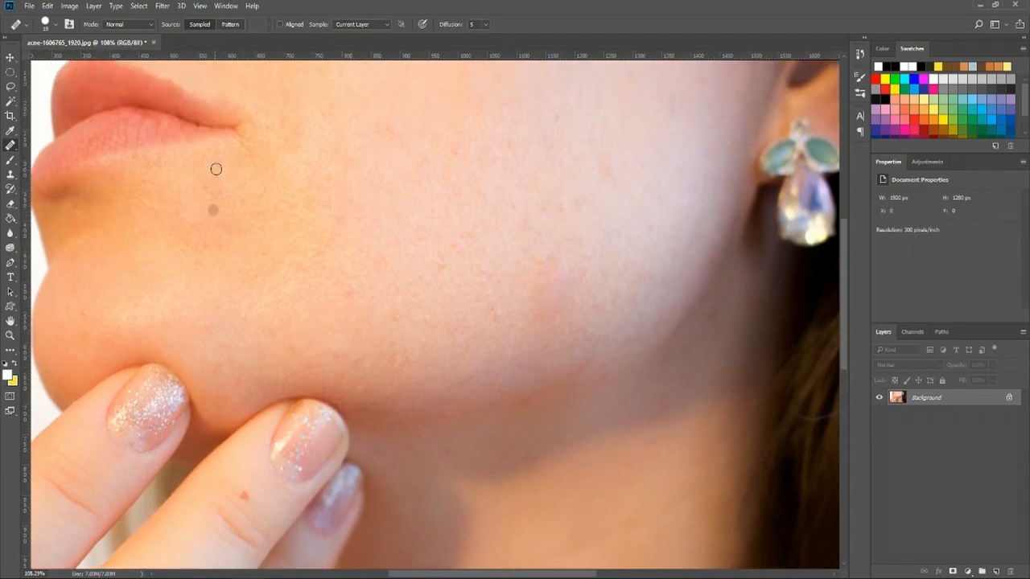
pyautogui.scroll(-3, 371, 242)
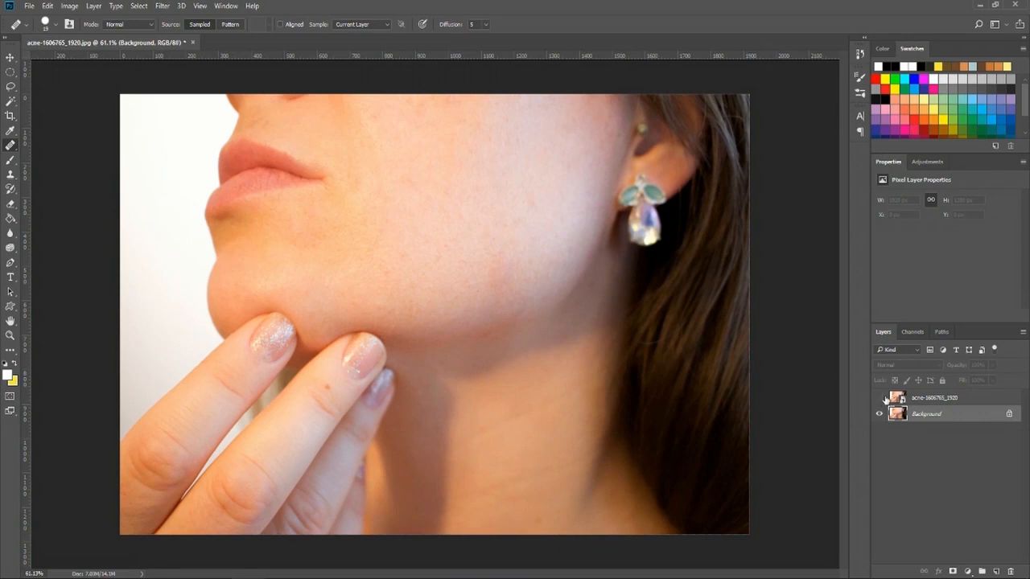
pyautogui.click(885, 399)
pyautogui.click(885, 399)
pyautogui.click(885, 399)
pyautogui.click(880, 398)
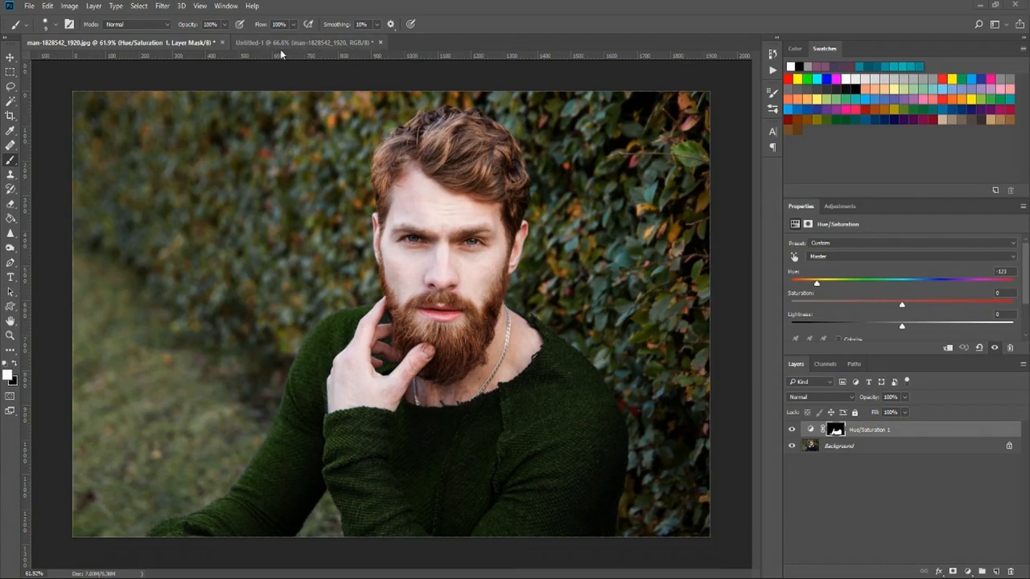
# - Compare the green-sweater version of the man's portrait with the original photo in the Untitled-1 document
pyautogui.click(278, 45)
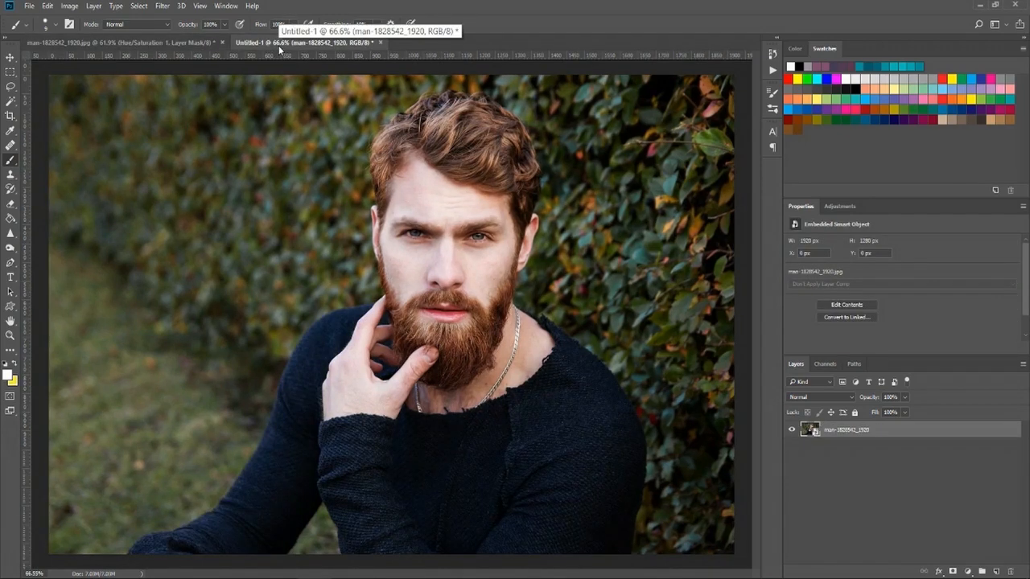
pyautogui.click(154, 40)
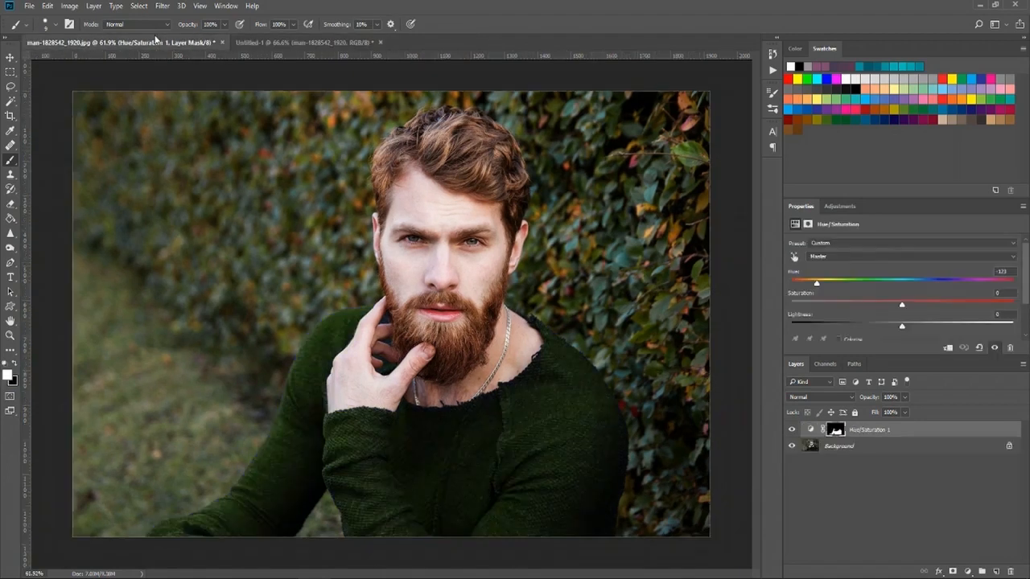
pyautogui.click(275, 42)
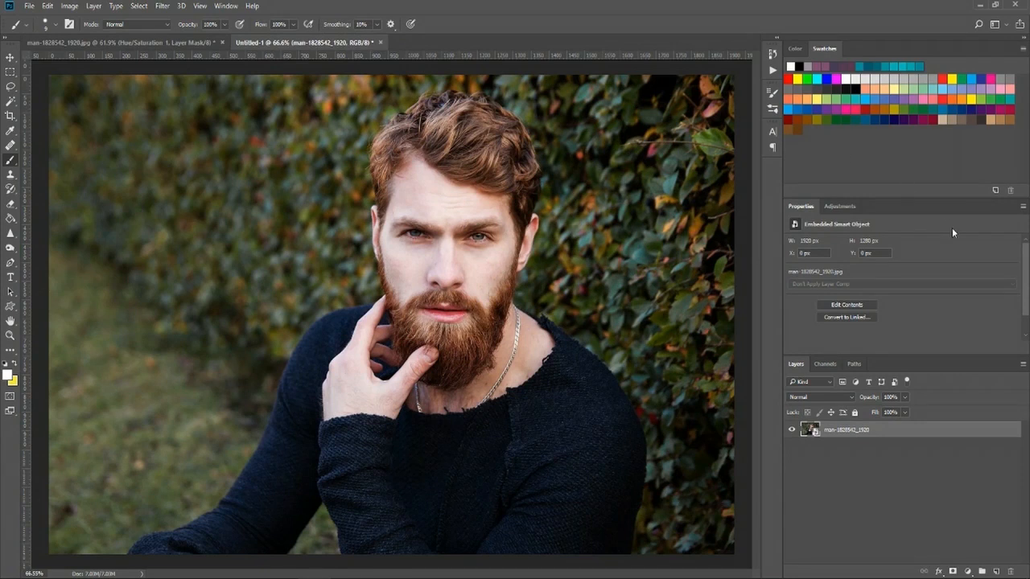
# - Add a Hue/Saturation adjustment layer above the man's photo and set its hue to -89
pyautogui.click(847, 207)
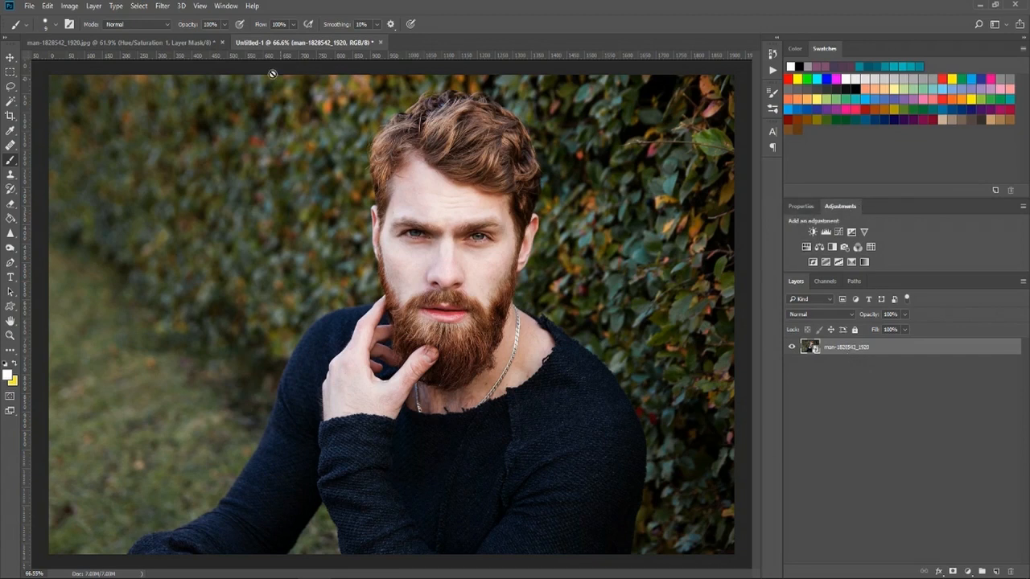
pyautogui.click(223, 10)
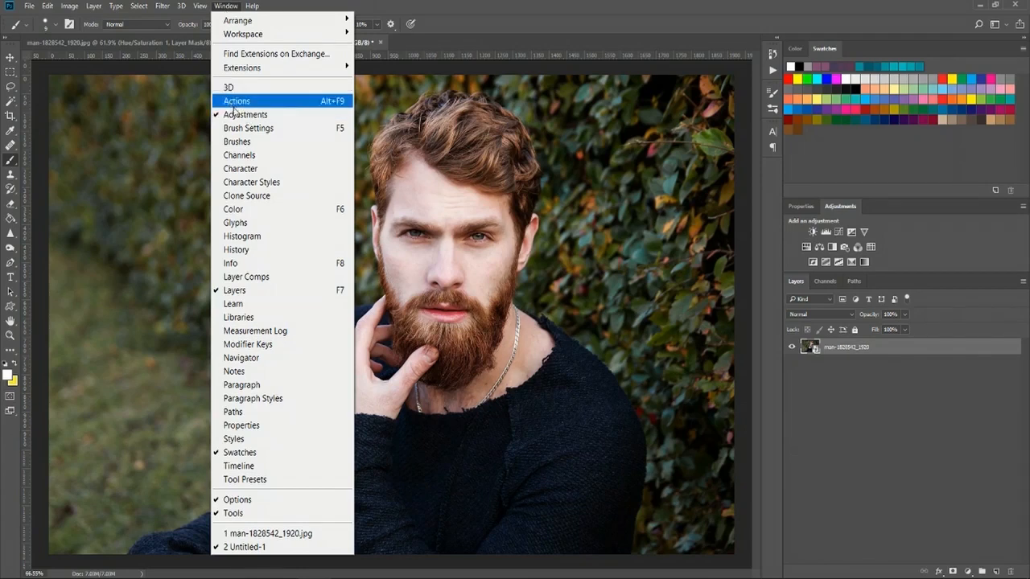
pyautogui.click(235, 4)
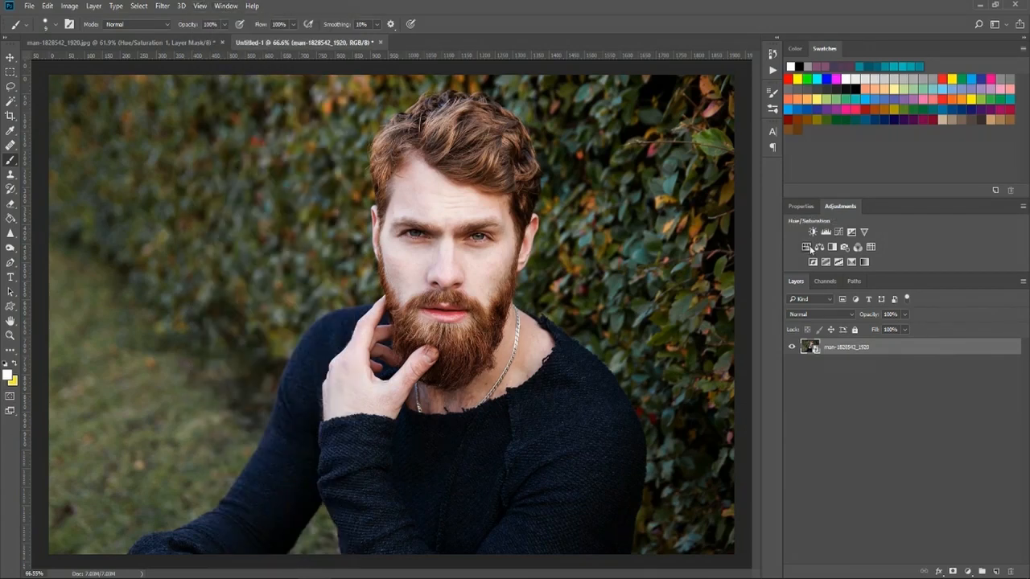
pyautogui.click(806, 247)
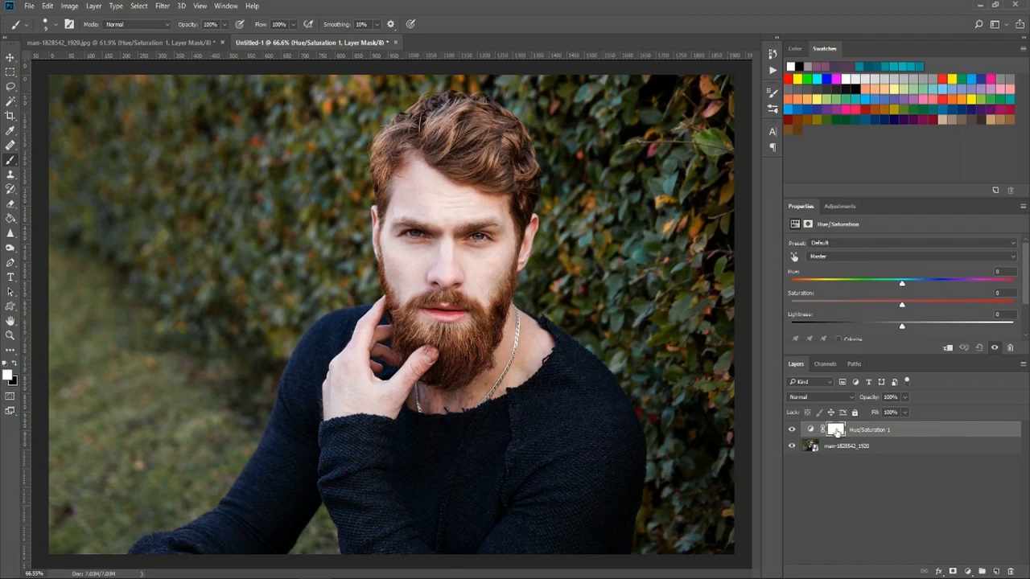
pyautogui.moveTo(901, 283); pyautogui.dragTo(832, 286)
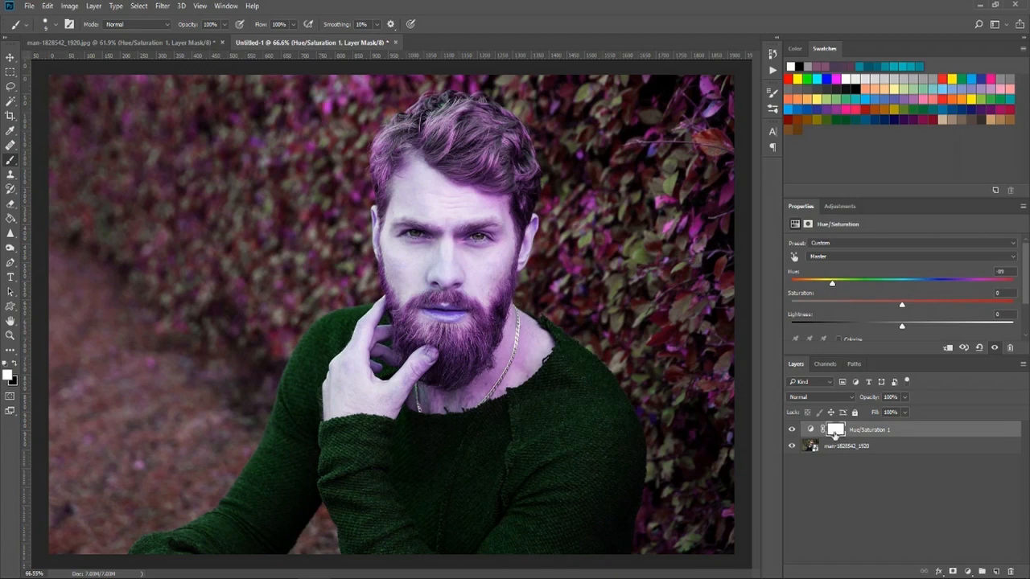
# - Make the layer mask of the Hue/Saturation adjustment active for editing
pyautogui.click(837, 431)
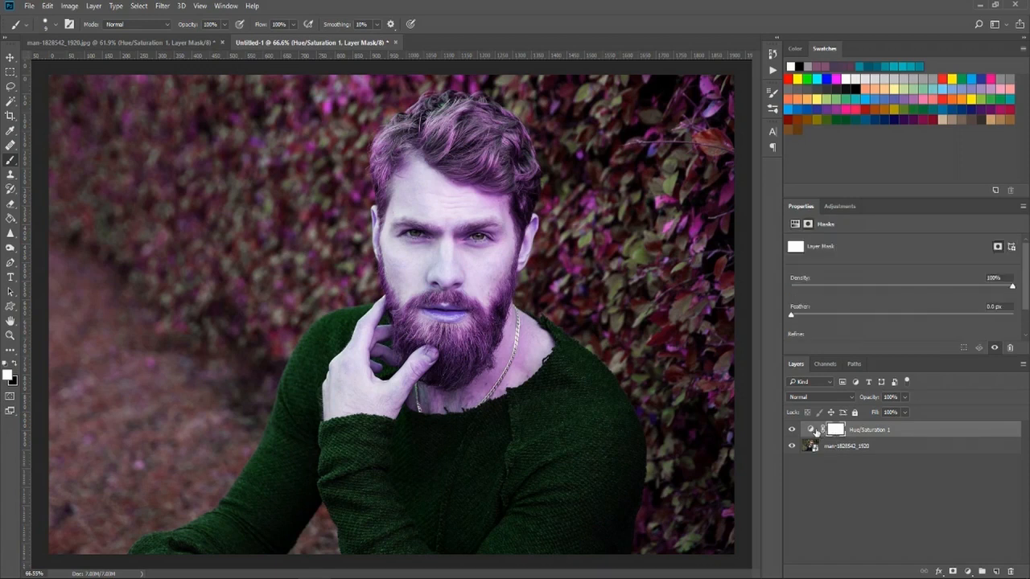
pyautogui.click(809, 430)
pyautogui.click(839, 432)
pyautogui.scroll(1, 463, 476)
pyautogui.scroll(-1, 463, 475)
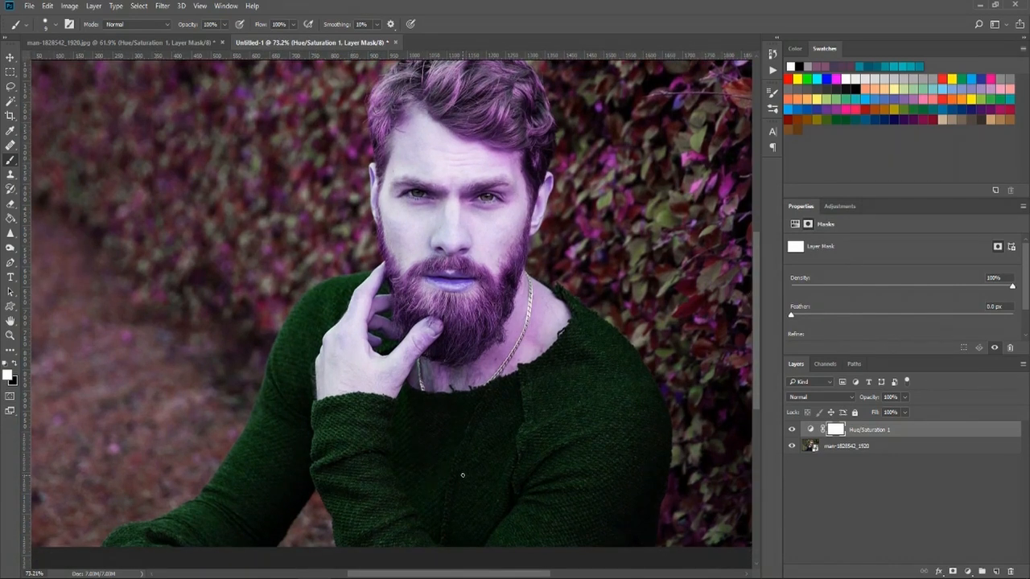
# - Try to select the sweater with the Magic Wand tool at a tolerance of 25
pyautogui.click(10, 102)
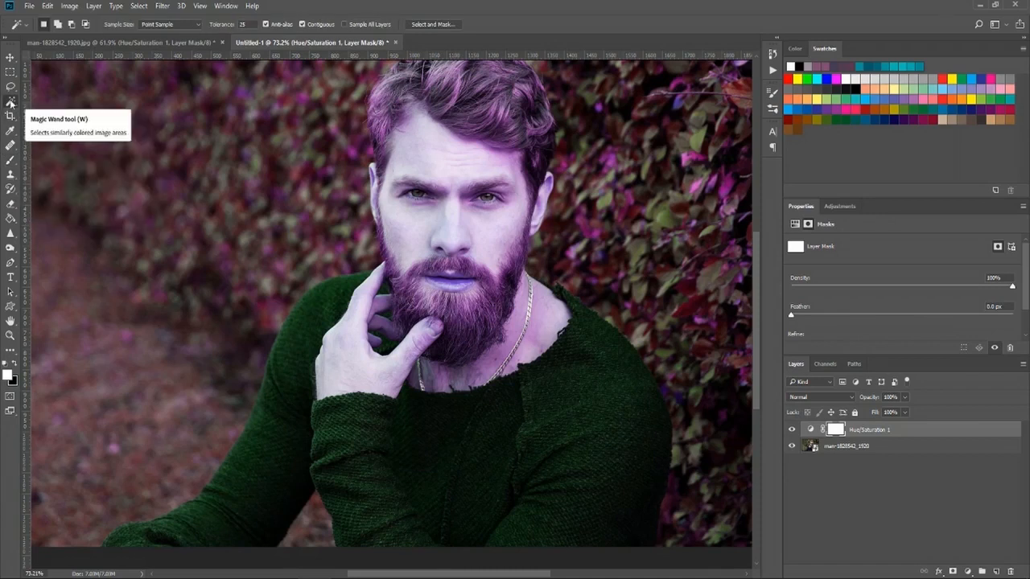
pyautogui.click(546, 443)
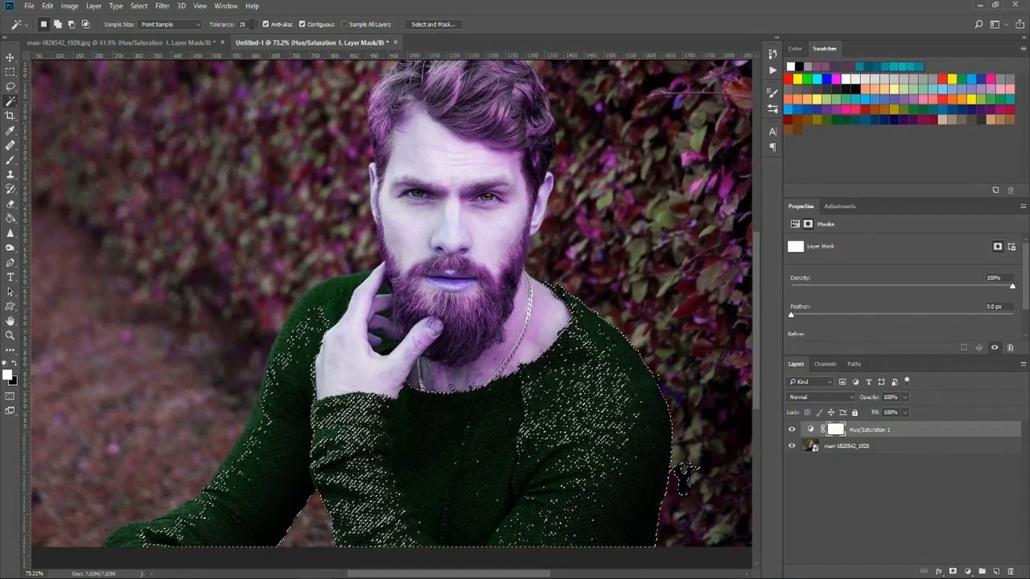
pyautogui.click(231, 25)
pyautogui.write('75')
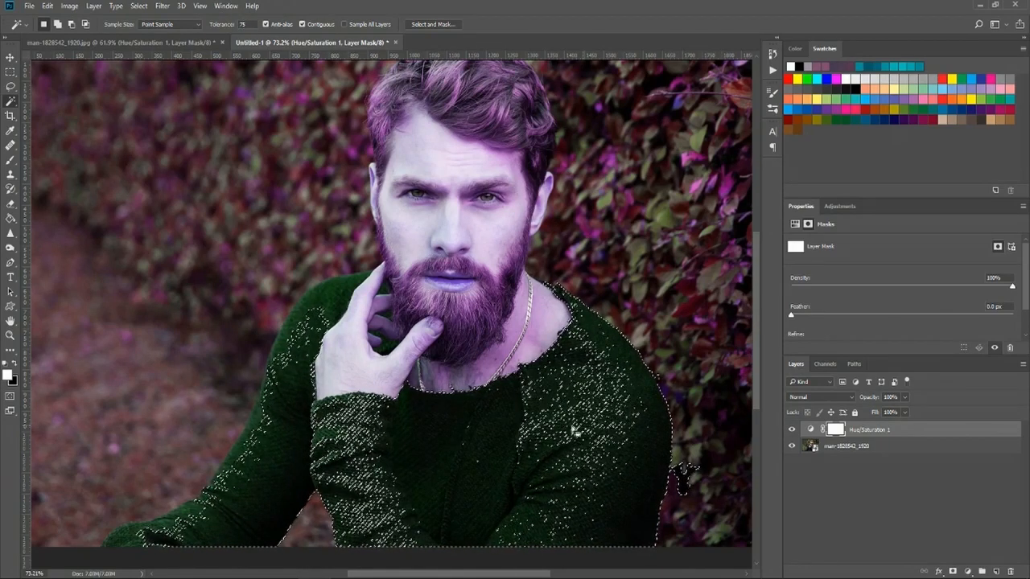
pyautogui.moveTo(249, 25); pyautogui.dragTo(211, 27)
pyautogui.write('25')
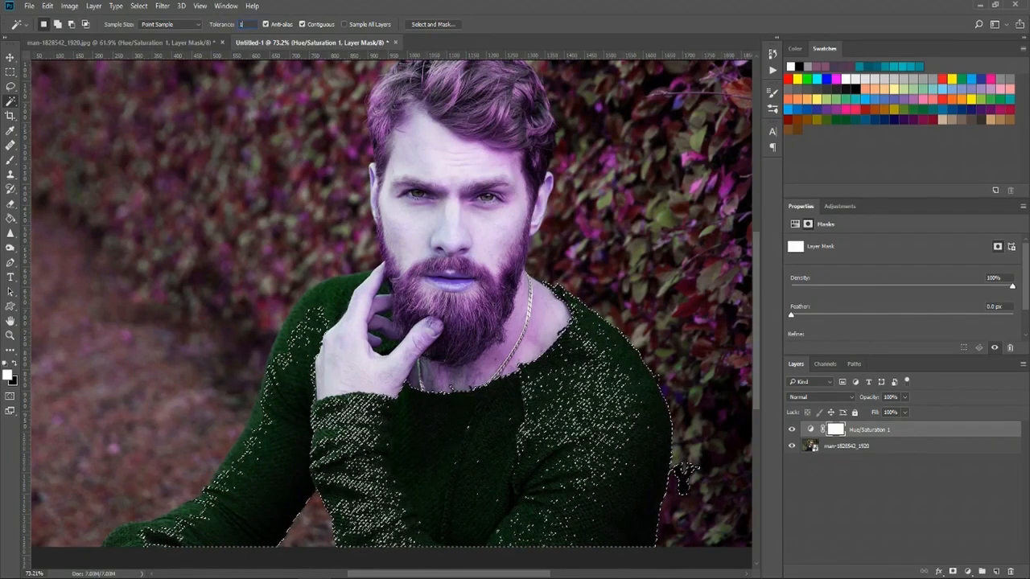
pyautogui.hotkey('ctrl', 'd')
pyautogui.click(484, 442)
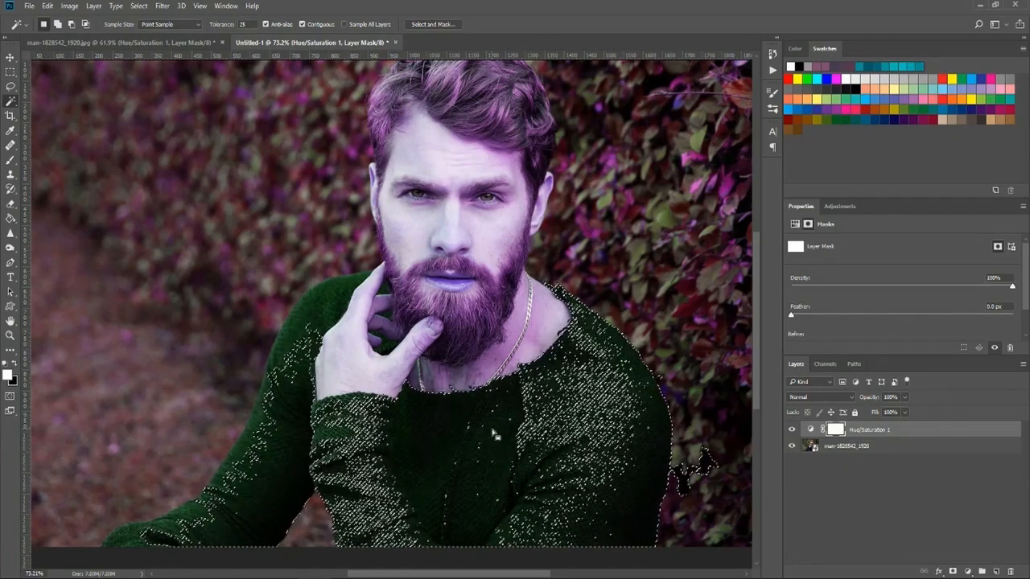
# - Try the Magic Wand selection of the sweater with a tolerance of 30, and clear the selection
pyautogui.moveTo(248, 25); pyautogui.dragTo(187, 25)
pyautogui.write('3')
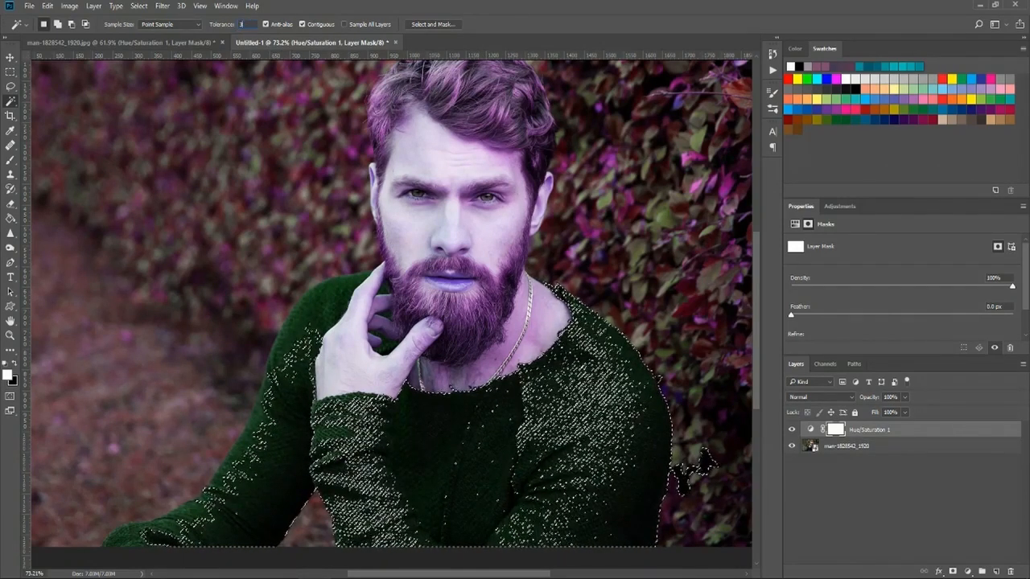
pyautogui.write('0')
pyautogui.hotkey('ctrl', 'd')
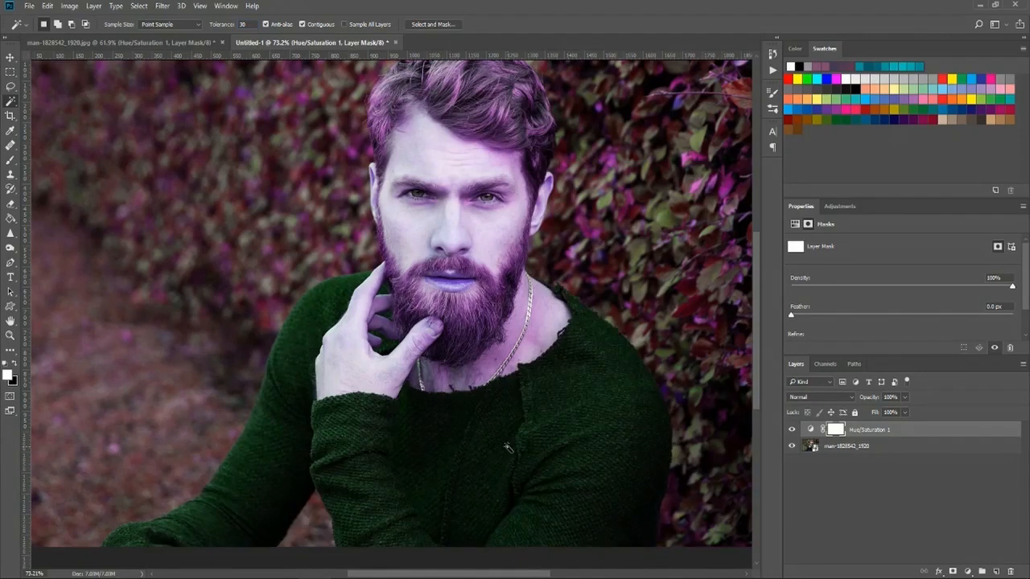
pyautogui.click(508, 447)
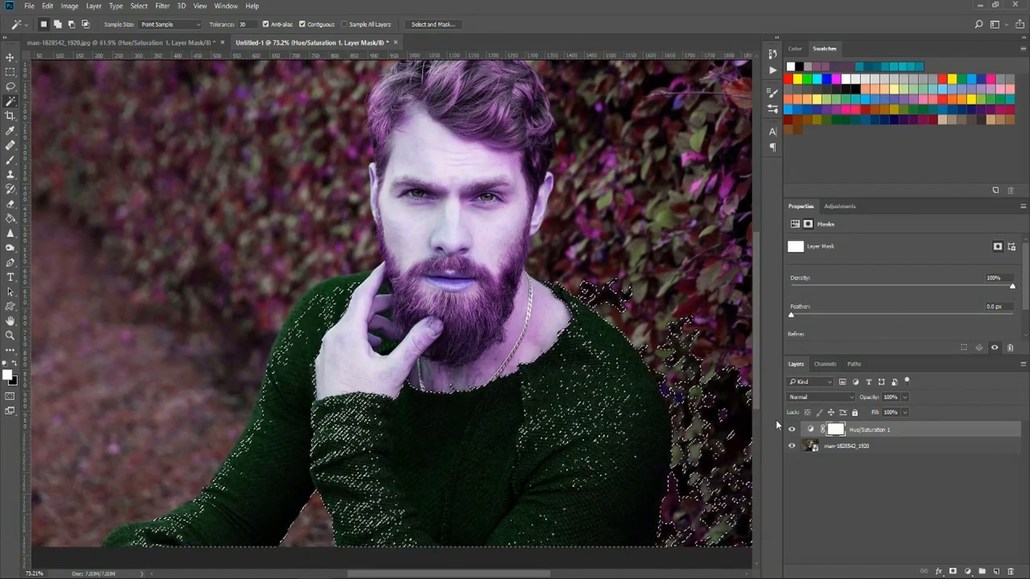
pyautogui.hotkey('ctrl', 'd')
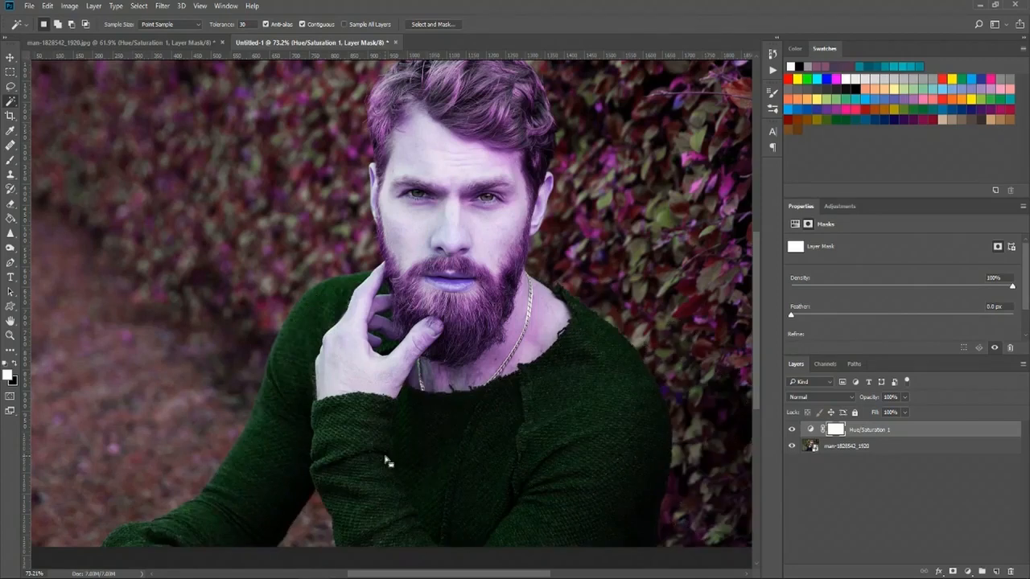
pyautogui.click(10, 87)
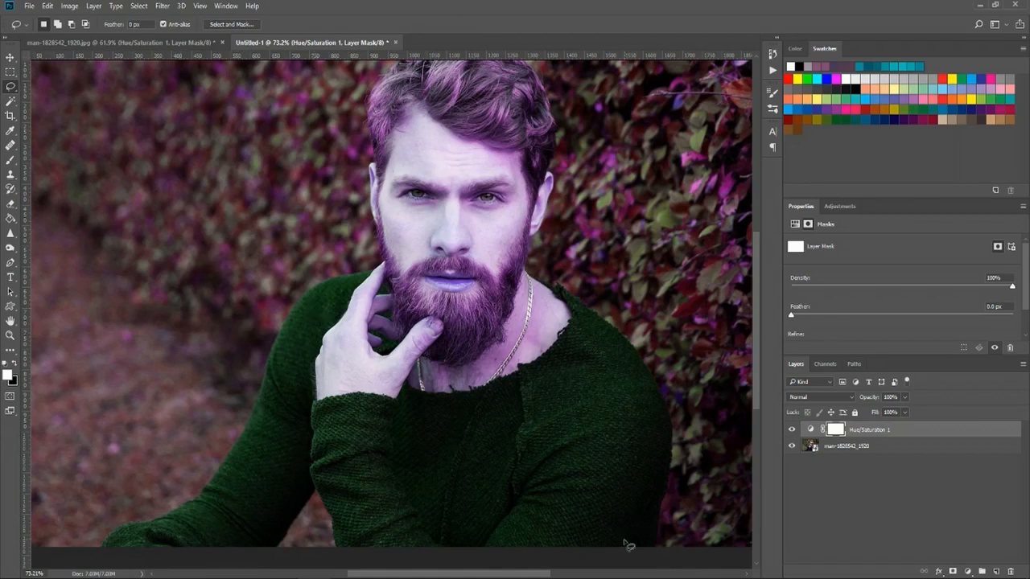
pyautogui.click(10, 159)
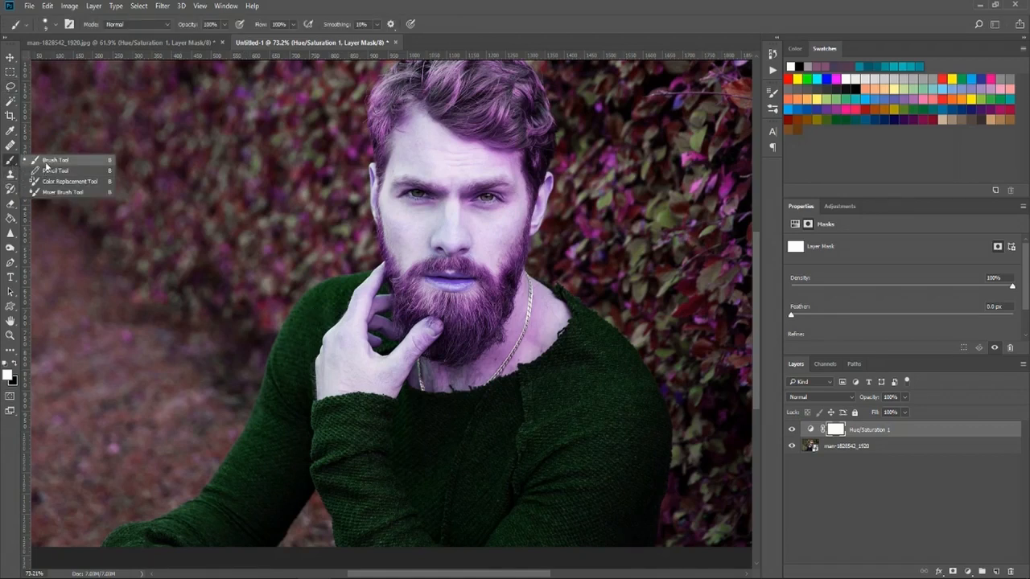
pyautogui.click(11, 165)
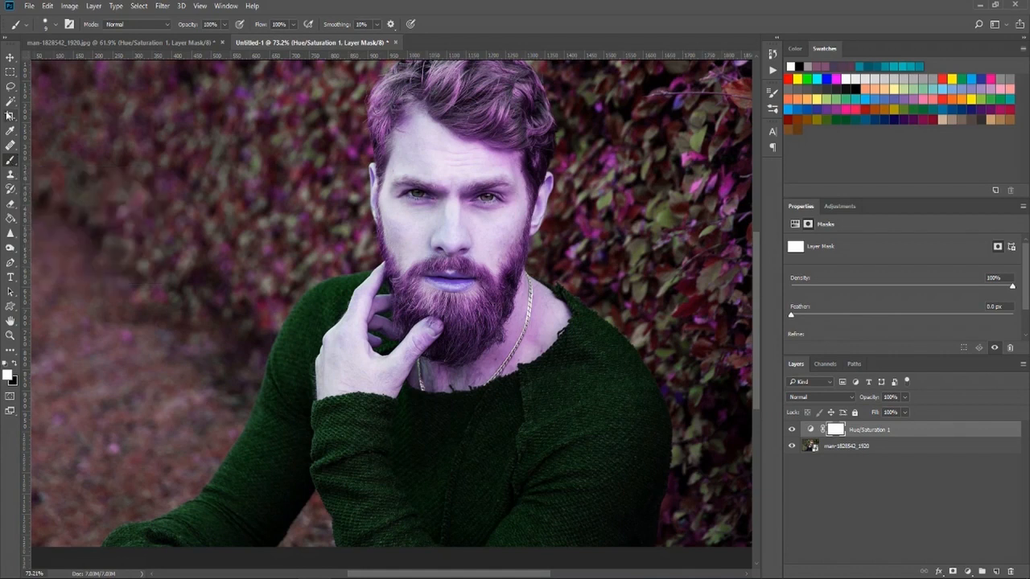
# - Lasso the sweater's chest and front sleeve just inside the edges, fill that area of the mask with black, and deselect
pyautogui.click(12, 87)
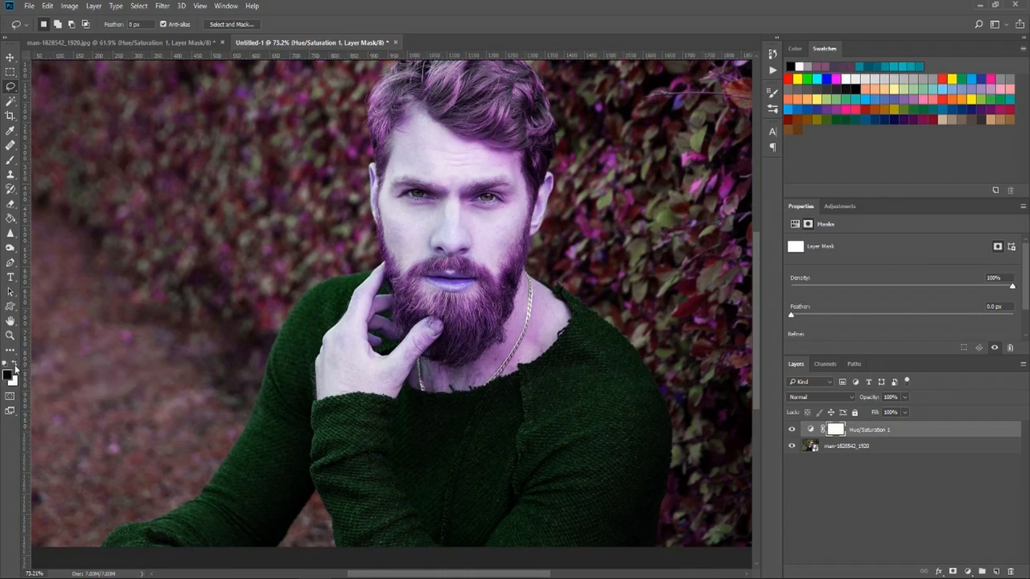
pyautogui.click(7, 362)
pyautogui.moveTo(591, 316)
pyautogui.mouseDown()
pyautogui.moveTo(635, 360)
pyautogui.moveTo(661, 414)
pyautogui.moveTo(666, 445)
pyautogui.moveTo(647, 539)
pyautogui.moveTo(635, 550)
pyautogui.moveTo(454, 556)
pyautogui.moveTo(351, 548)
pyautogui.mouseUp()
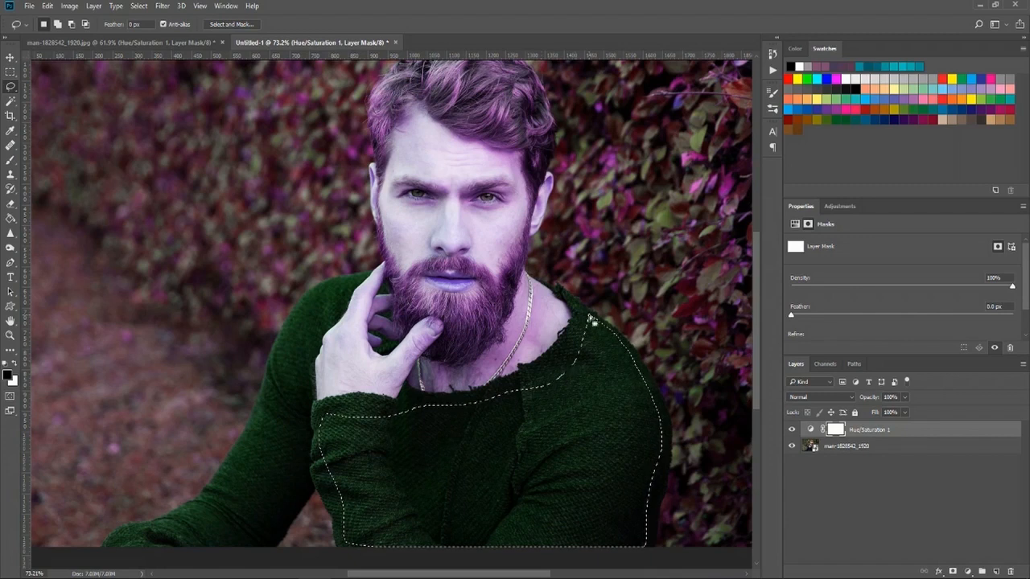
pyautogui.click(10, 217)
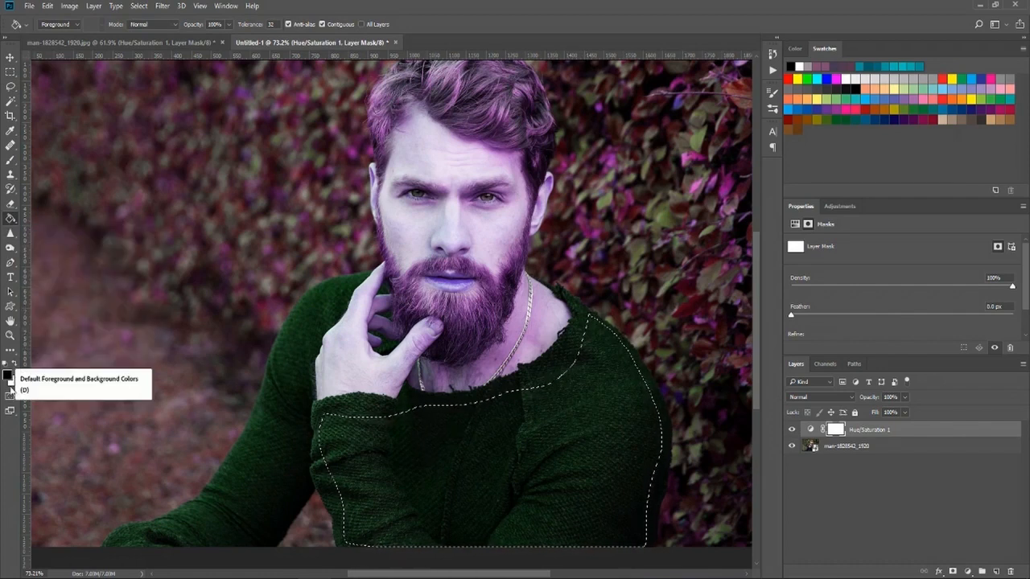
pyautogui.click(544, 456)
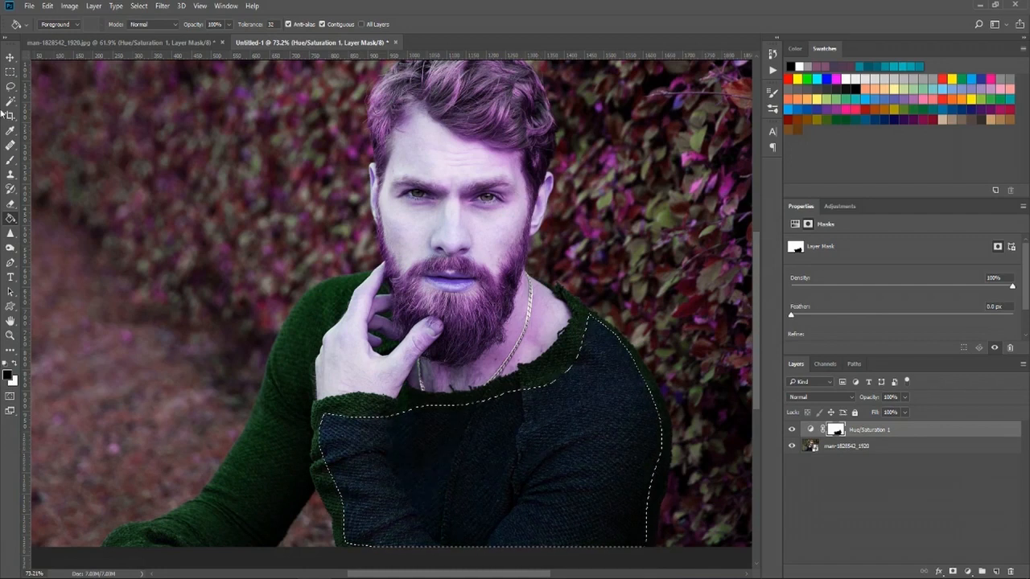
pyautogui.press('m')
pyautogui.hotkey('ctrl', 'd')
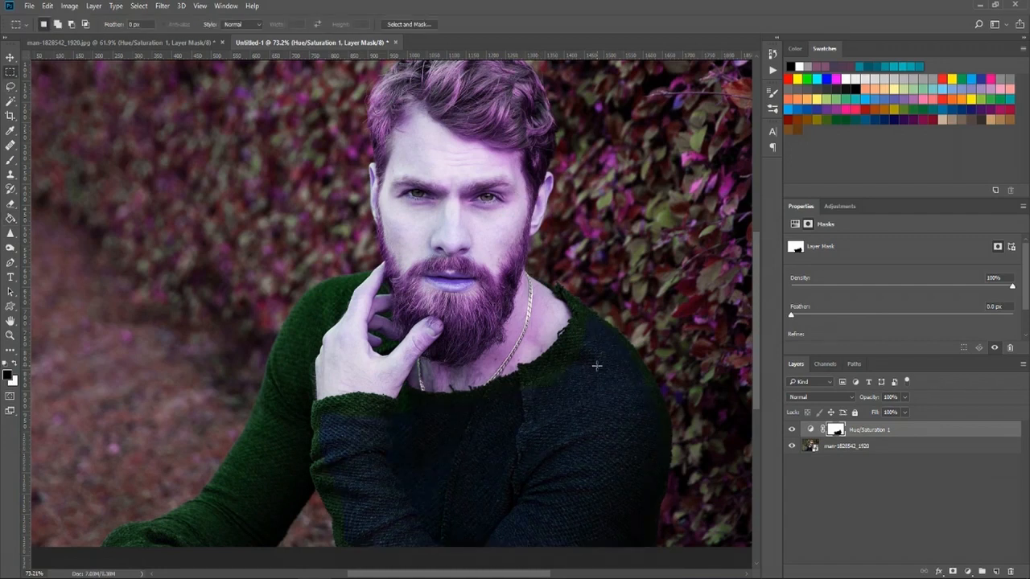
# - Lasso the other sleeve from shoulder to forearm, fill that area of the mask with black, and deselect
pyautogui.click(10, 87)
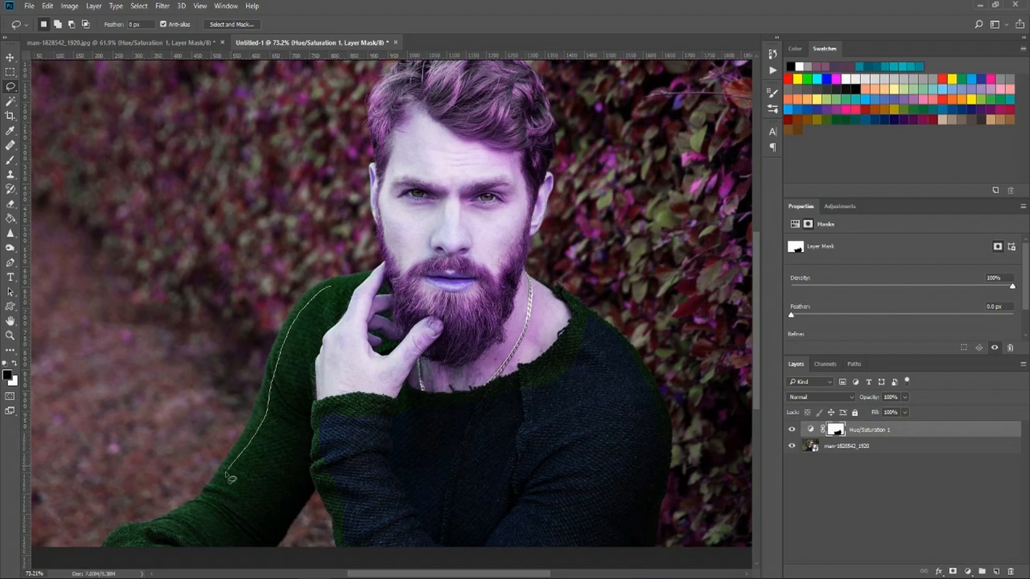
pyautogui.moveTo(227, 475); pyautogui.dragTo(311, 404)
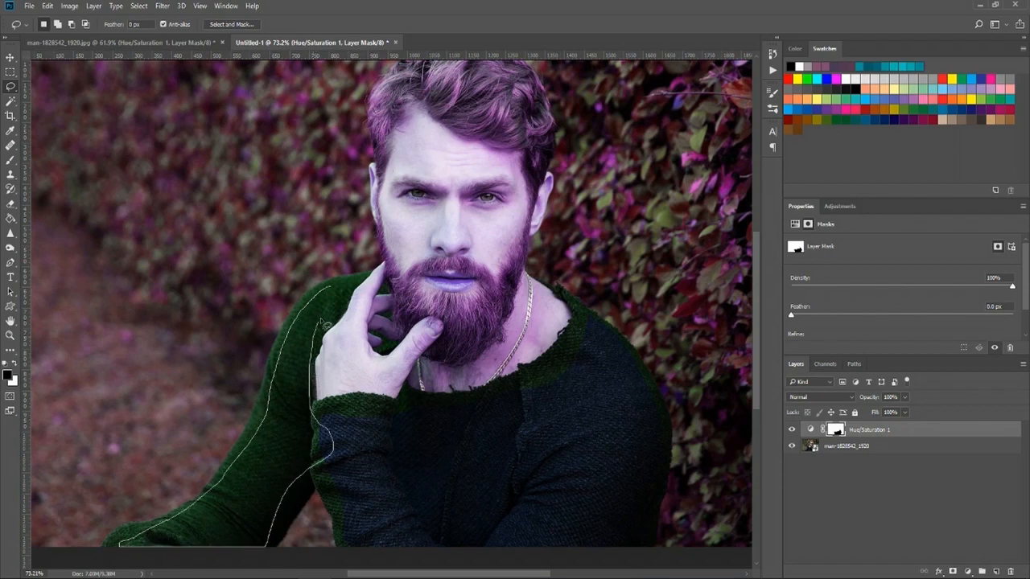
pyautogui.moveTo(338, 291); pyautogui.dragTo(335, 288)
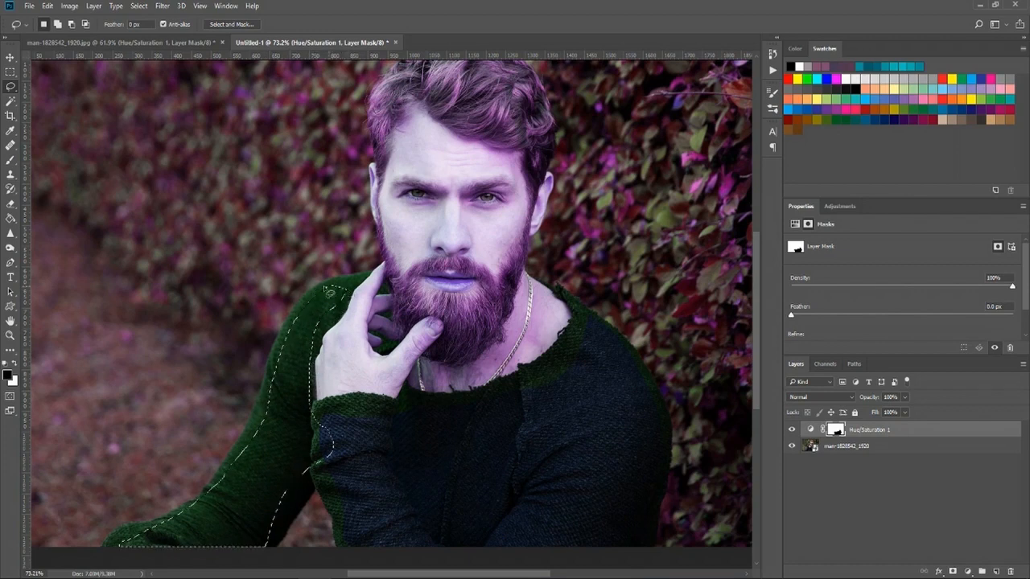
pyautogui.click(10, 217)
pyautogui.click(299, 362)
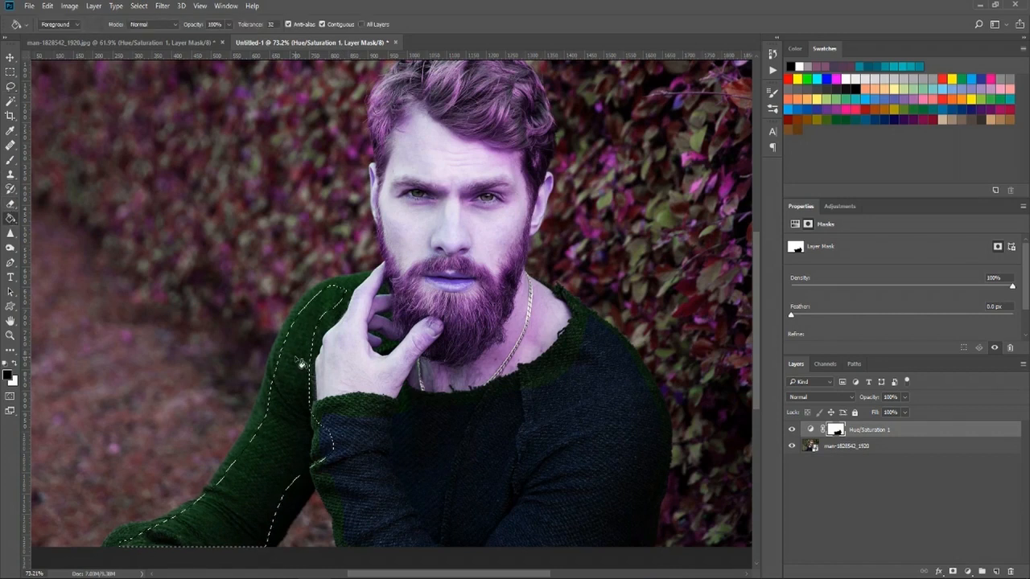
pyautogui.click(10, 71)
pyautogui.click(379, 449)
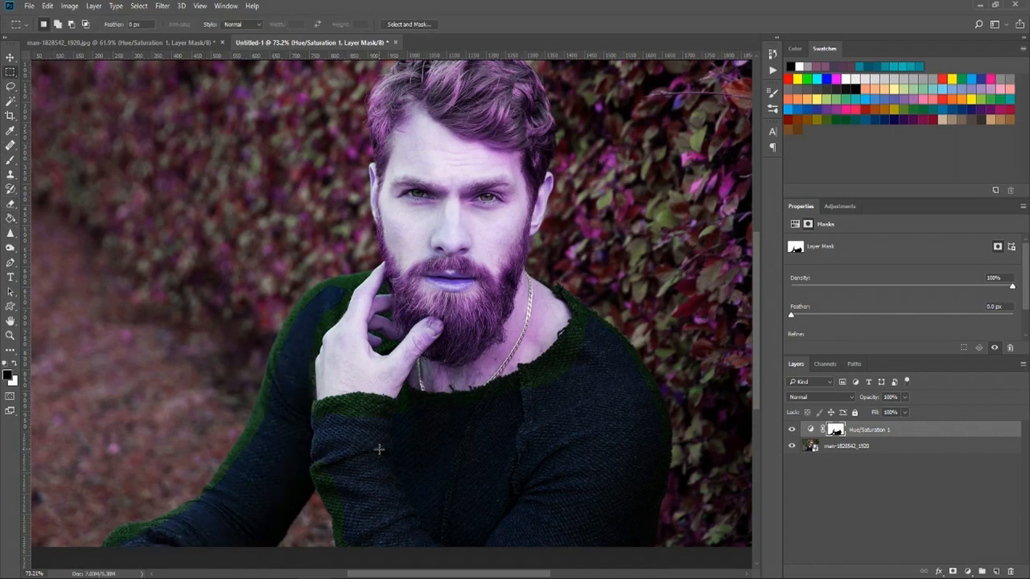
# - Try to lasso the remaining green strip of the sleeve beside the raised hand
pyautogui.click(11, 86)
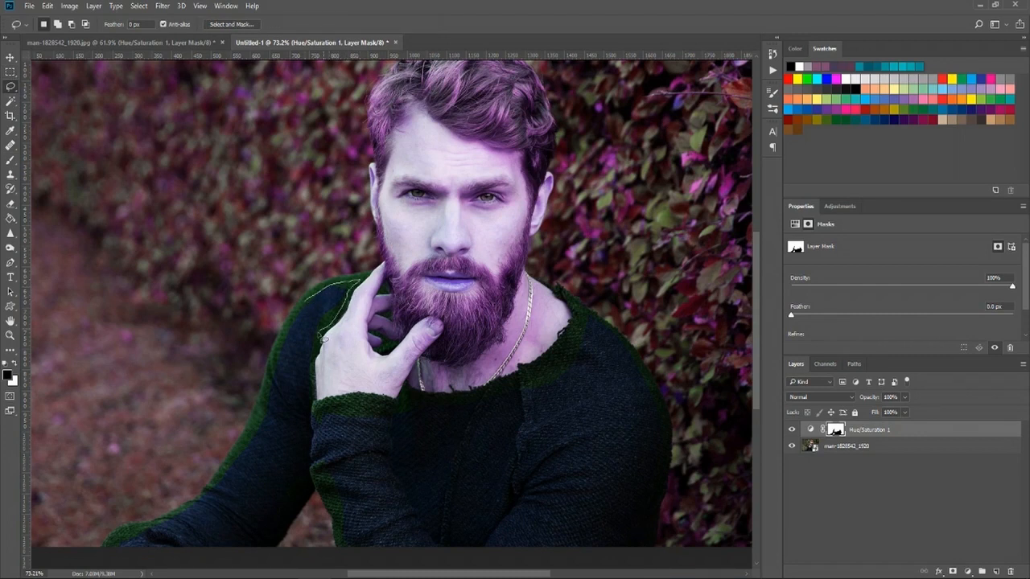
pyautogui.moveTo(299, 371); pyautogui.dragTo(295, 341)
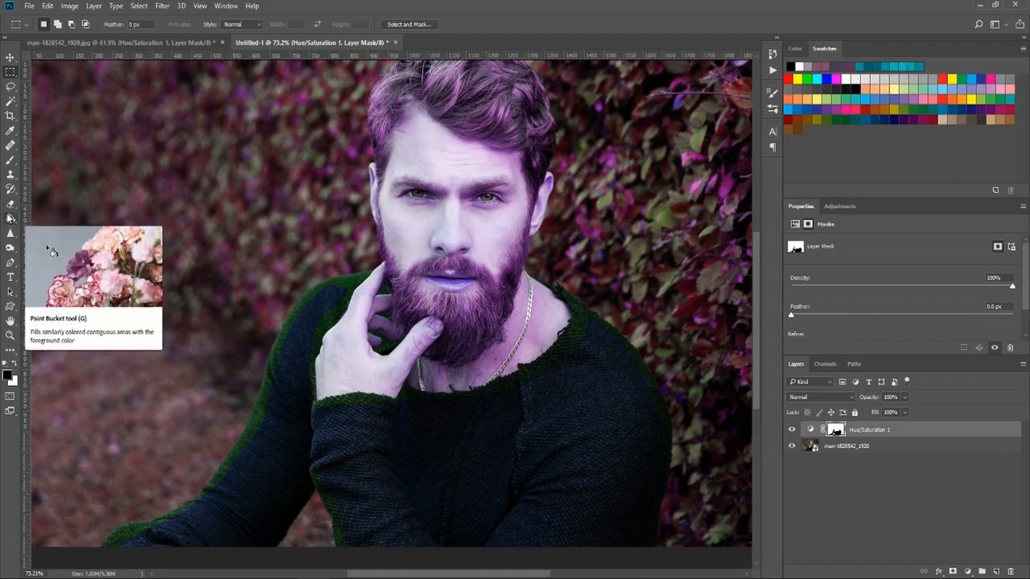
# - Paint black on the Hue/Saturation mask with a brush of about 25 px over the green outer edge of the upper sleeve
pyautogui.click(8, 160)
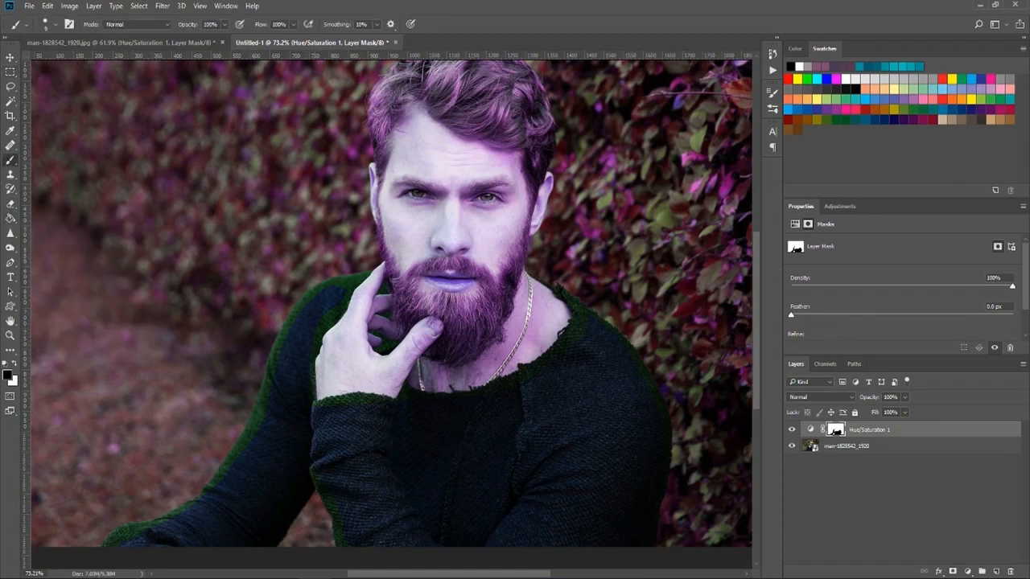
pyautogui.moveTo(409, 575); pyautogui.dragTo(372, 574)
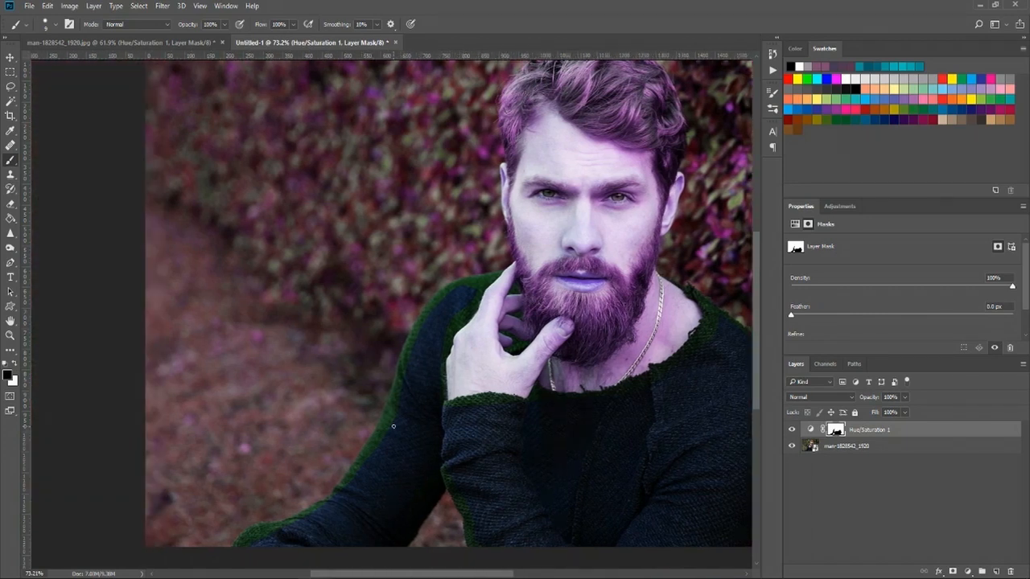
pyautogui.scroll(5, 382, 436)
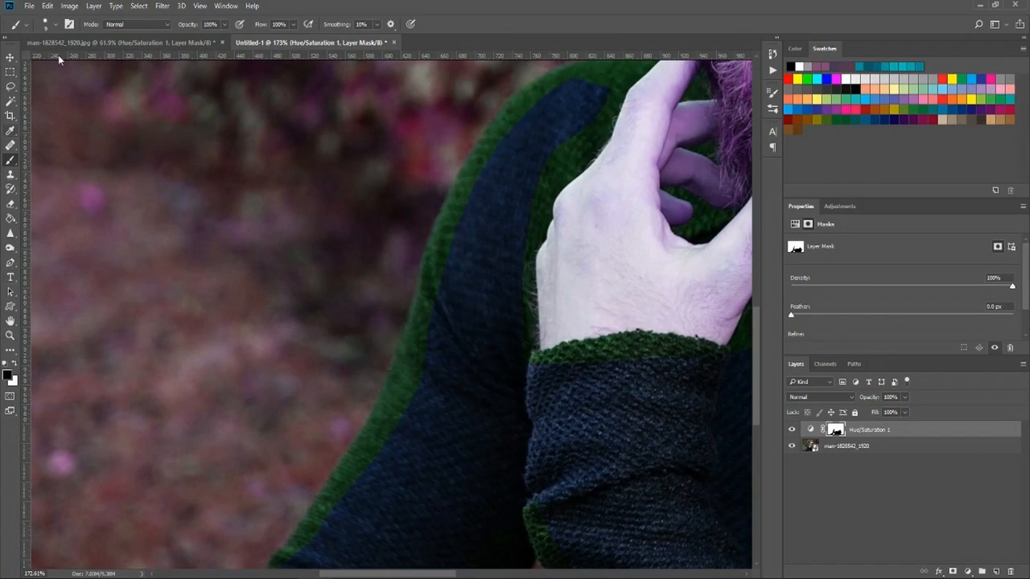
pyautogui.click(53, 25)
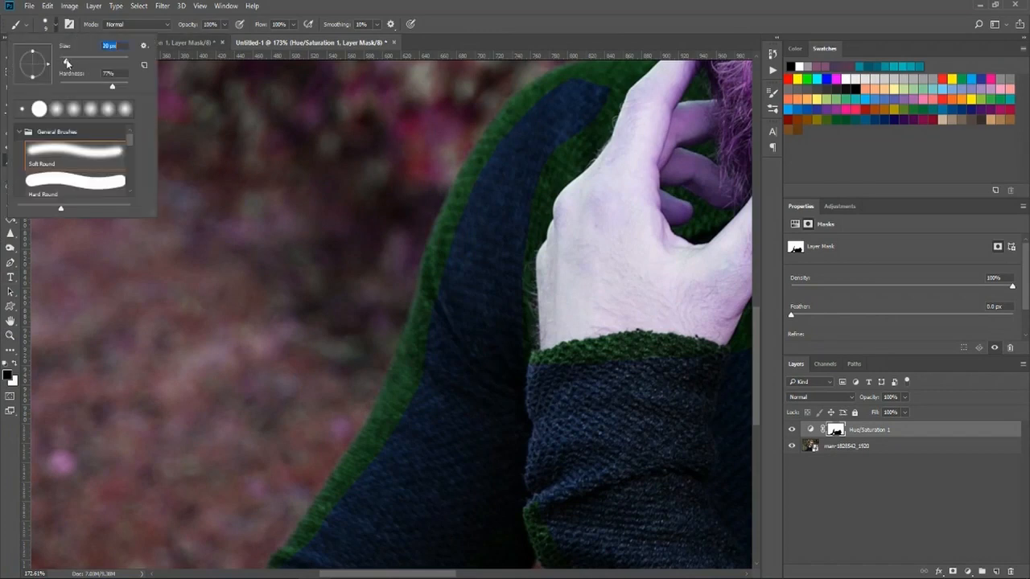
pyautogui.moveTo(400, 409)
pyautogui.mouseDown()
pyautogui.moveTo(430, 339)
pyautogui.moveTo(393, 405)
pyautogui.moveTo(455, 203)
pyautogui.moveTo(442, 257)
pyautogui.moveTo(486, 154)
pyautogui.moveTo(472, 169)
pyautogui.moveTo(536, 97)
pyautogui.mouseUp()
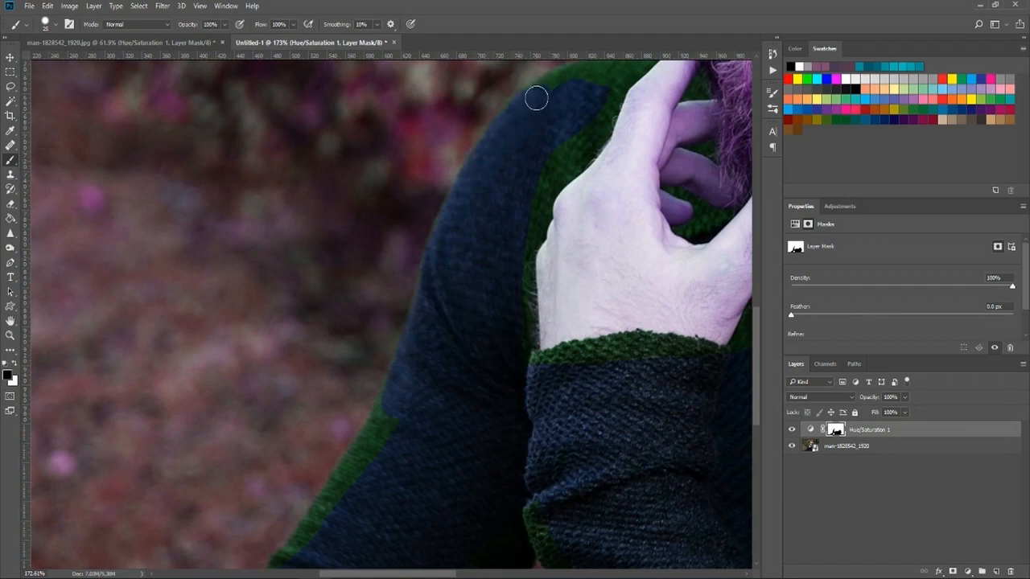
# - Paint black on the mask over the green at the shoulder top, beside the raised hand, and along the sleeve cuff
pyautogui.scroll(1, 487, 283)
pyautogui.moveTo(523, 302)
pyautogui.mouseDown()
pyautogui.moveTo(529, 391)
pyautogui.moveTo(561, 405)
pyautogui.mouseUp()
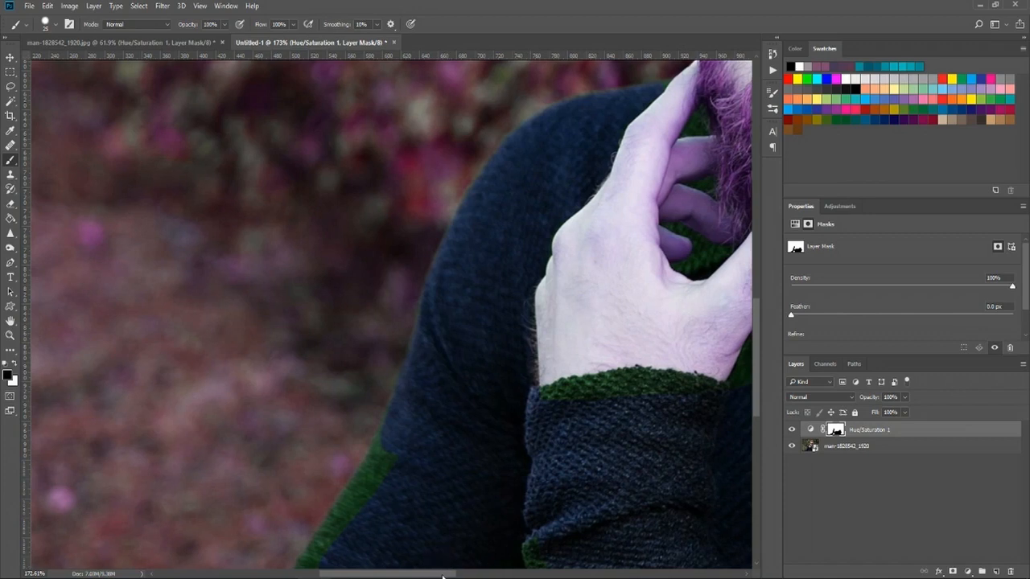
pyautogui.hscroll(5, 451, 559)
pyautogui.moveTo(336, 408)
pyautogui.mouseDown()
pyautogui.moveTo(333, 398)
pyautogui.moveTo(399, 390)
pyautogui.moveTo(395, 379)
pyautogui.moveTo(437, 382)
pyautogui.moveTo(423, 375)
pyautogui.moveTo(522, 395)
pyautogui.moveTo(532, 367)
pyautogui.mouseUp()
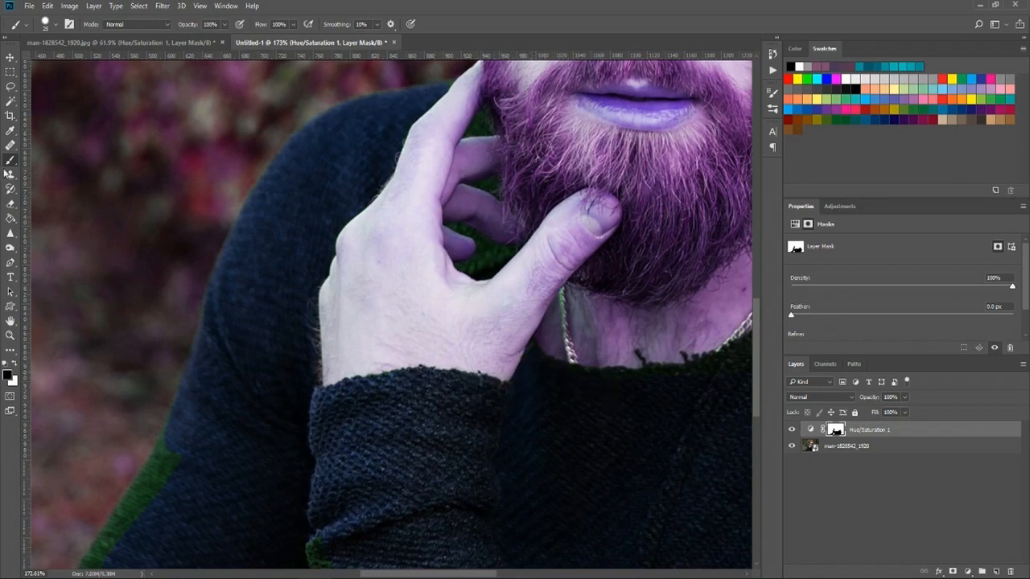
# - Select the green gap between the thumb and fingers with the Magic Wand, fill it with black on the mask, and deselect
pyautogui.click(10, 100)
pyautogui.click(491, 256)
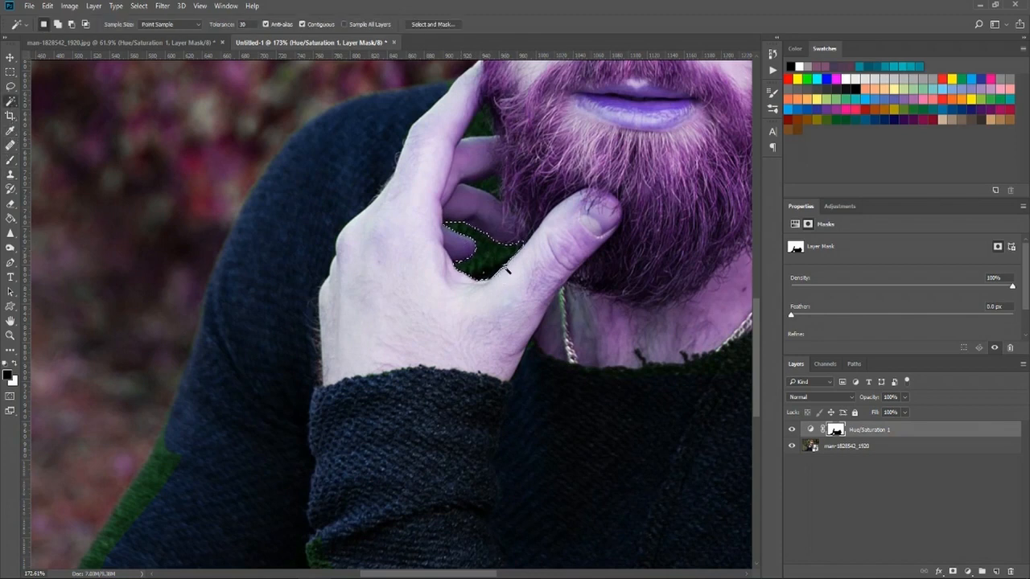
pyautogui.press('g')
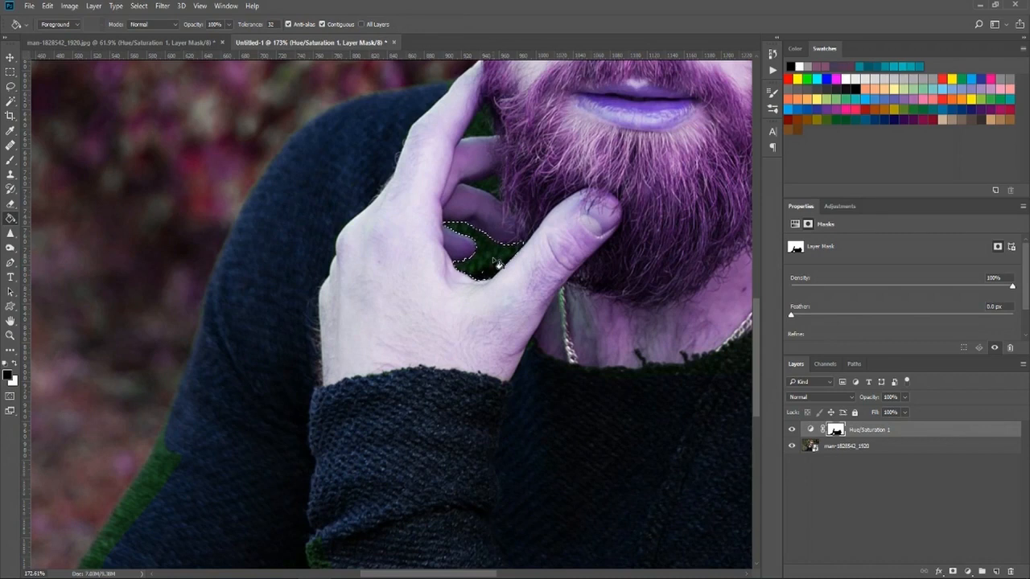
pyautogui.click(498, 264)
pyautogui.press('m')
pyautogui.hotkey('ctrl', 'd')
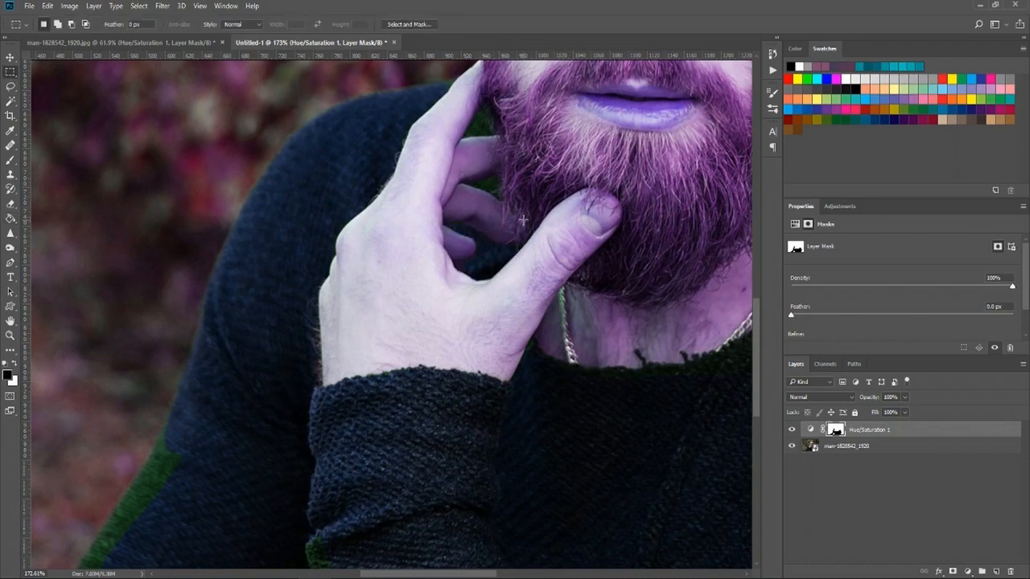
# - Select the small green gap between the two middle fingers with the Magic Wand, fill it with black on the mask, and deselect
pyautogui.click(10, 101)
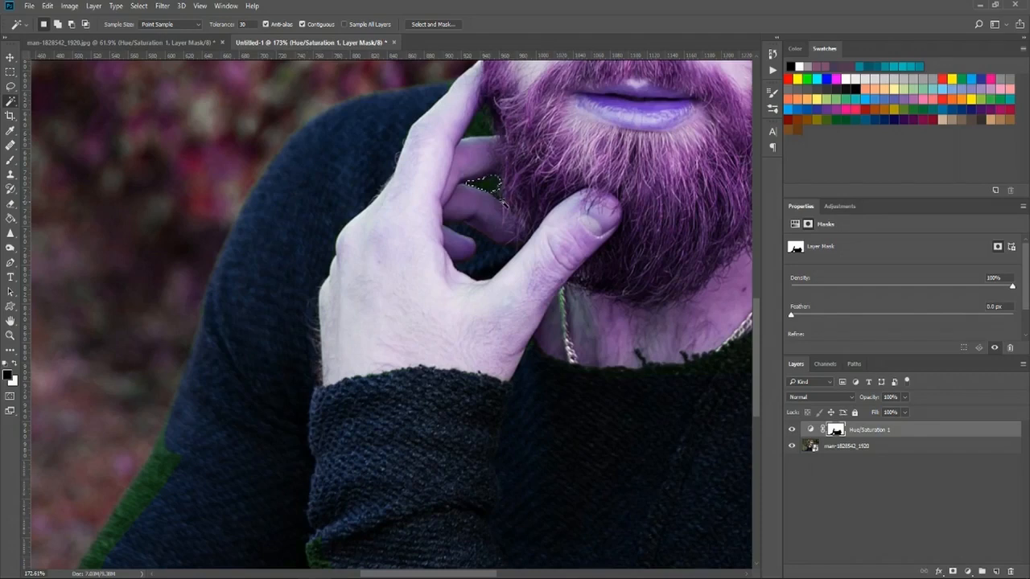
pyautogui.click(10, 217)
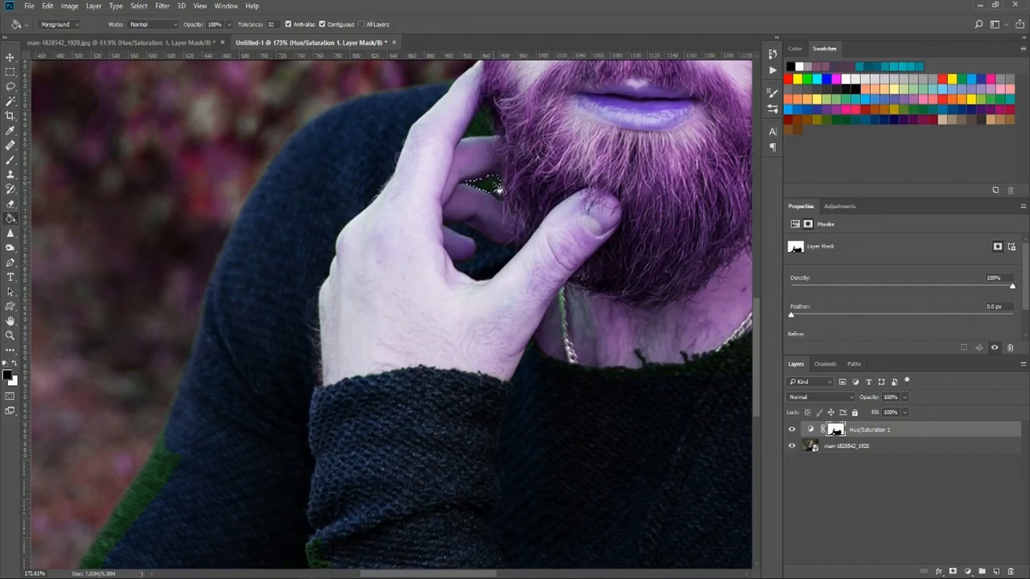
pyautogui.click(10, 72)
pyautogui.hotkey('ctrl', 'd')
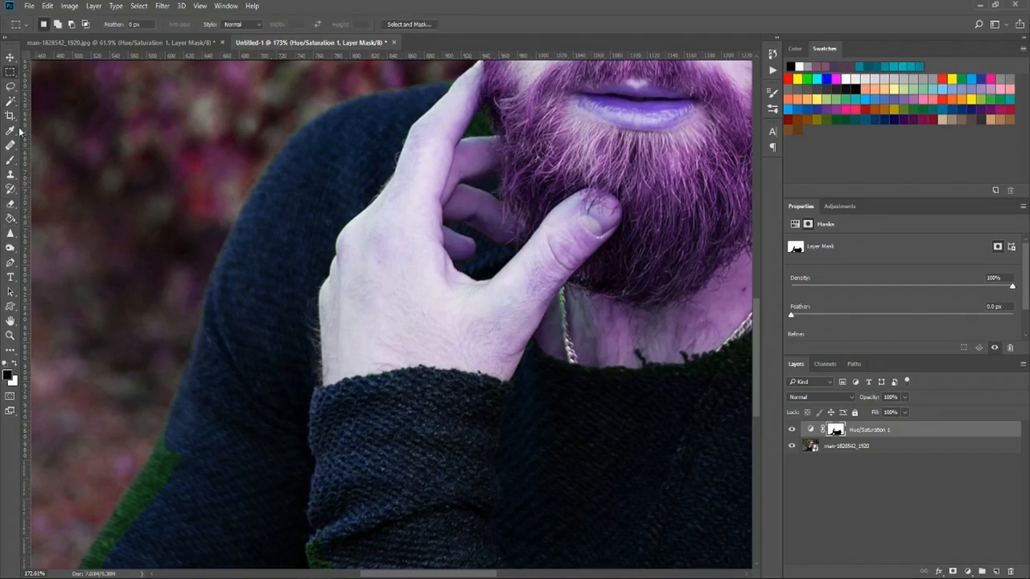
# - Select the green gap below the index finger, fill it with black on the mask, and undo the accidental move of the photo layer
pyautogui.click(11, 100)
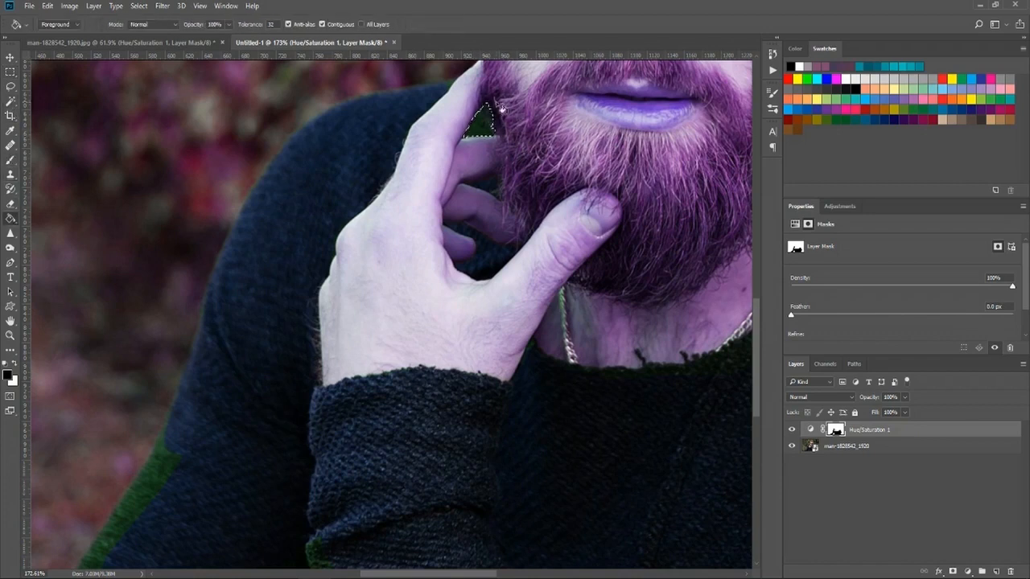
pyautogui.click(11, 58)
pyautogui.moveTo(224, 138); pyautogui.dragTo(466, 531)
pyautogui.hotkey('ctrl', 'z')
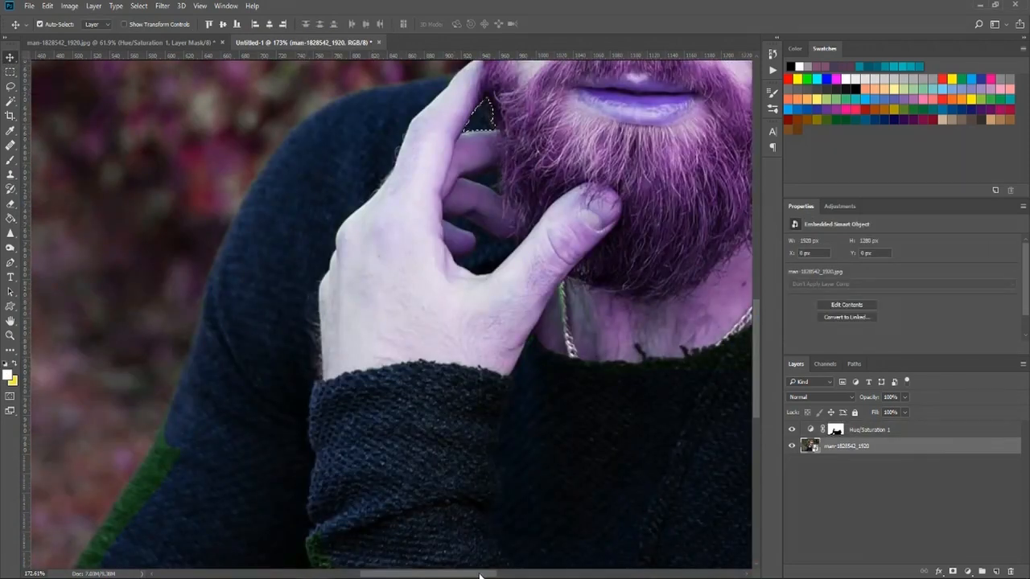
# - Select the green edge of the collar and far shoulder with a Magic Wand tolerance of 20, fill it with black on the mask, and deselect
pyautogui.moveTo(464, 575); pyautogui.dragTo(502, 575)
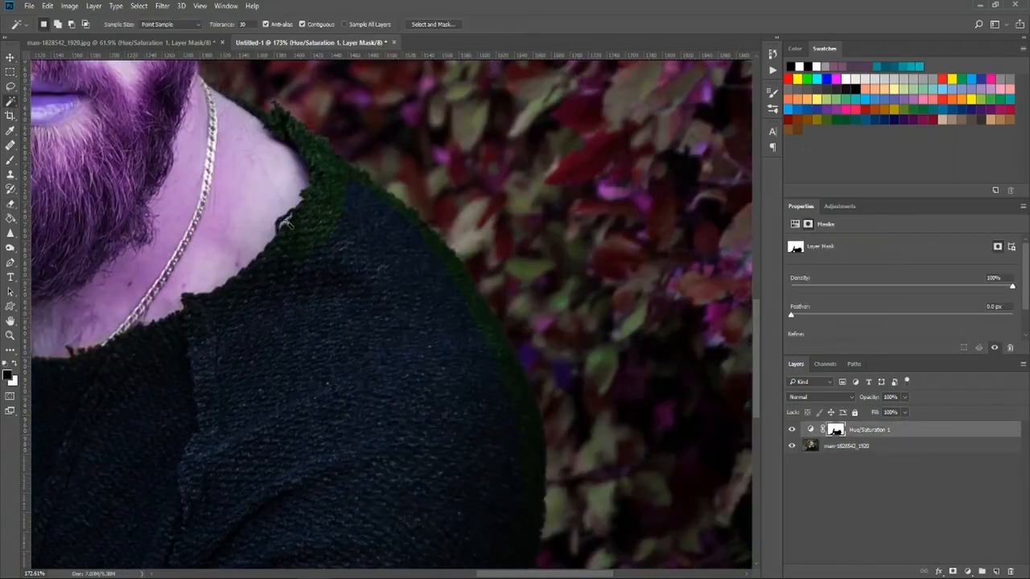
pyautogui.click(326, 221)
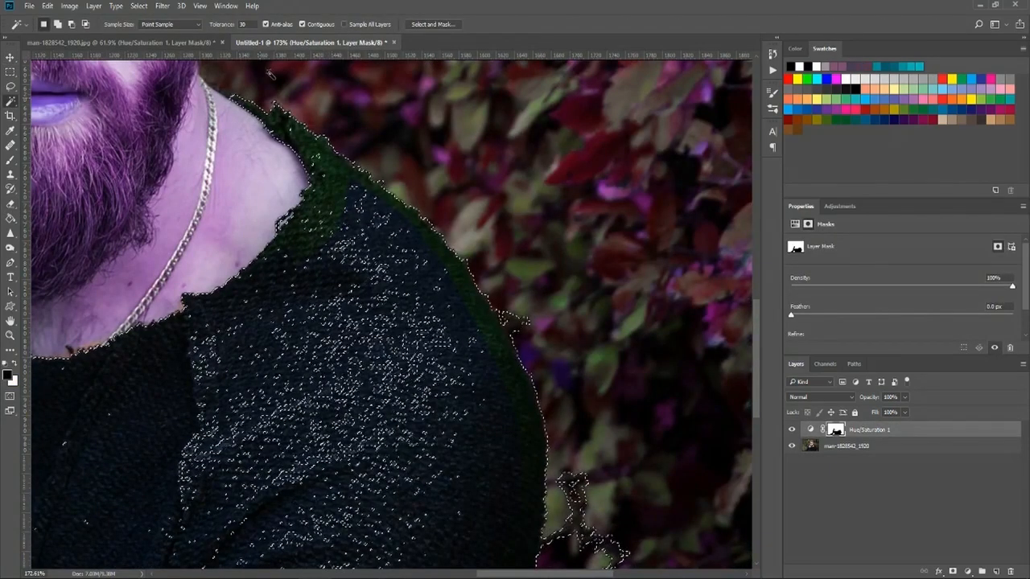
pyautogui.click(242, 24)
pyautogui.write('20')
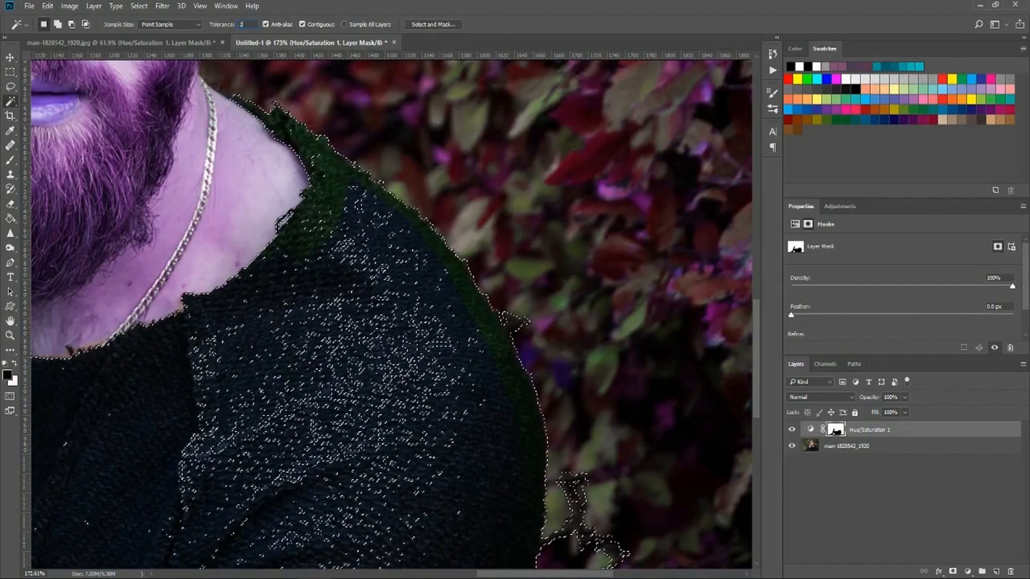
pyautogui.click(342, 184)
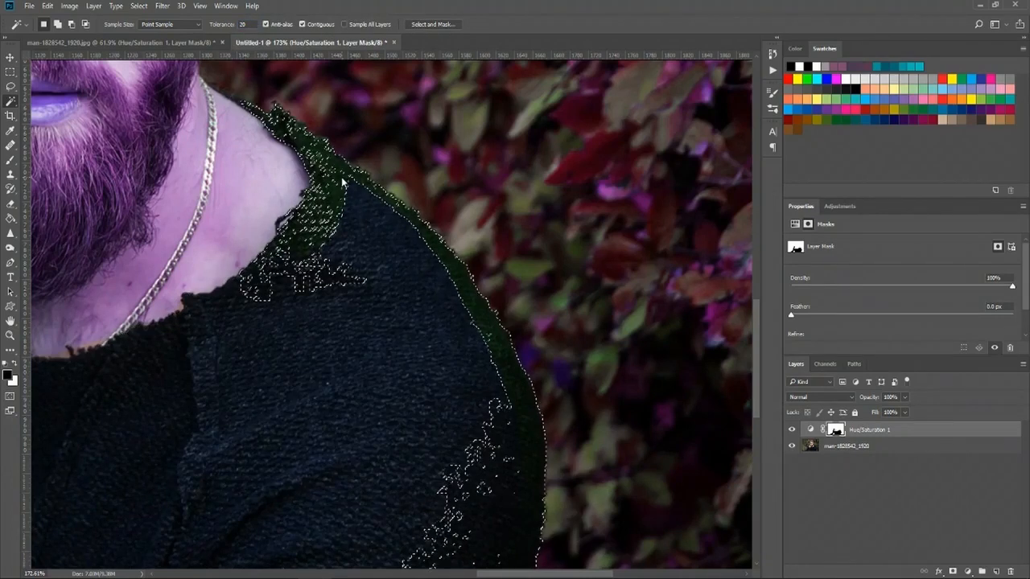
pyautogui.scroll(-4, 339, 221)
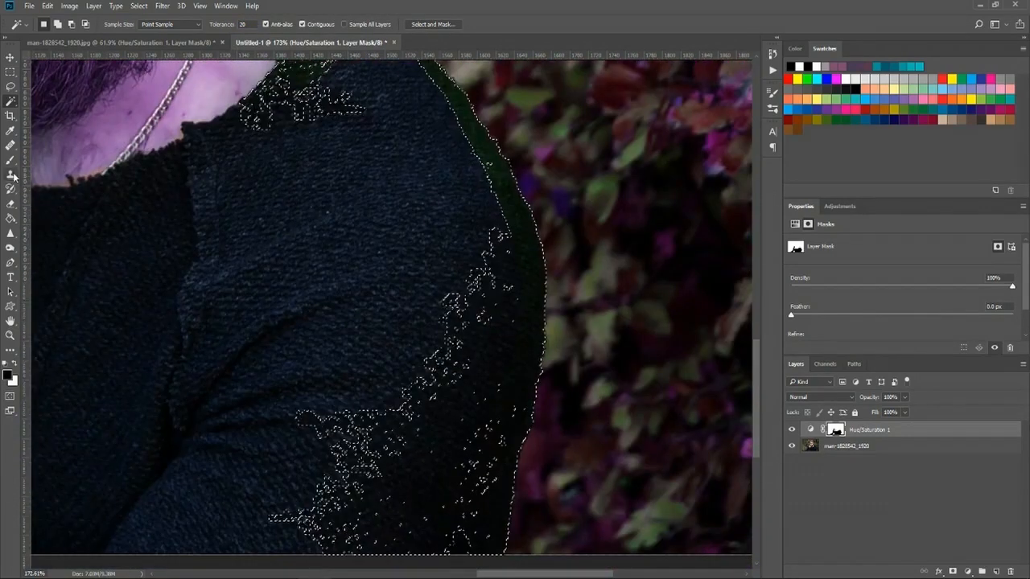
pyautogui.press('g')
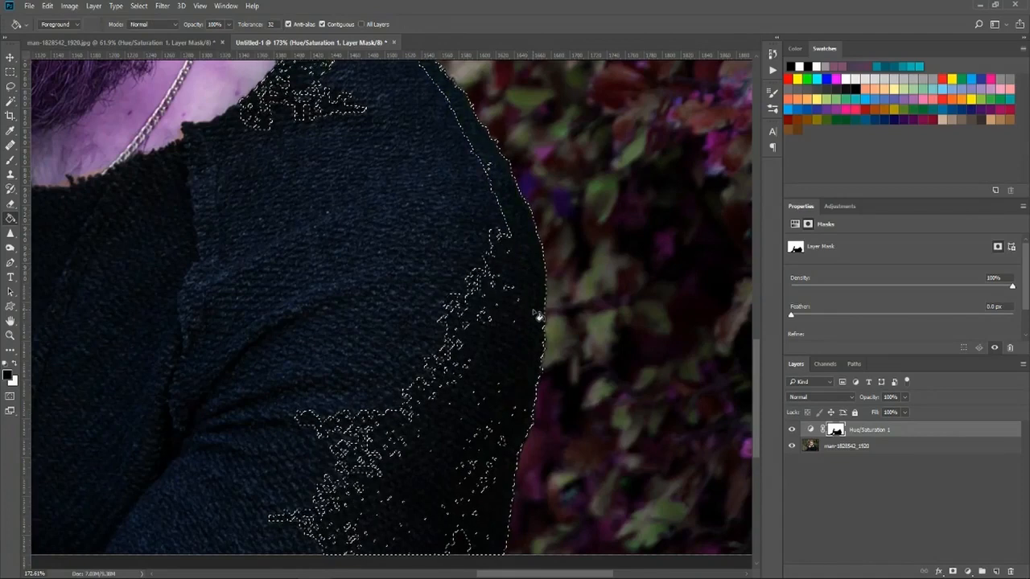
pyautogui.hotkey('ctrl', 'd')
# - Brush black on the mask over any leftover green spots on the collar, far shoulder and sleeve
pyautogui.press('b')
pyautogui.scroll(2, 313, 145)
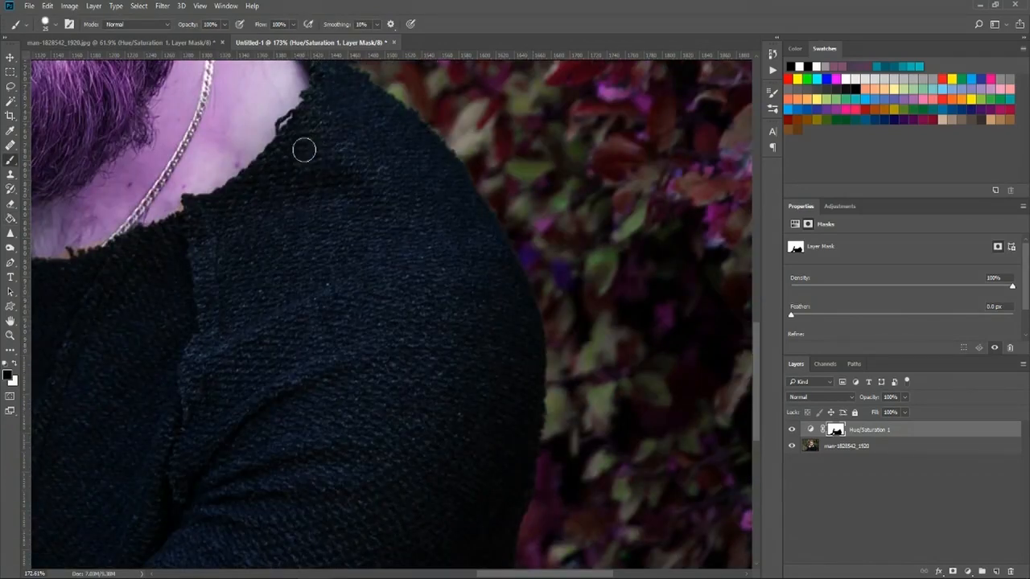
pyautogui.scroll(1, 331, 111)
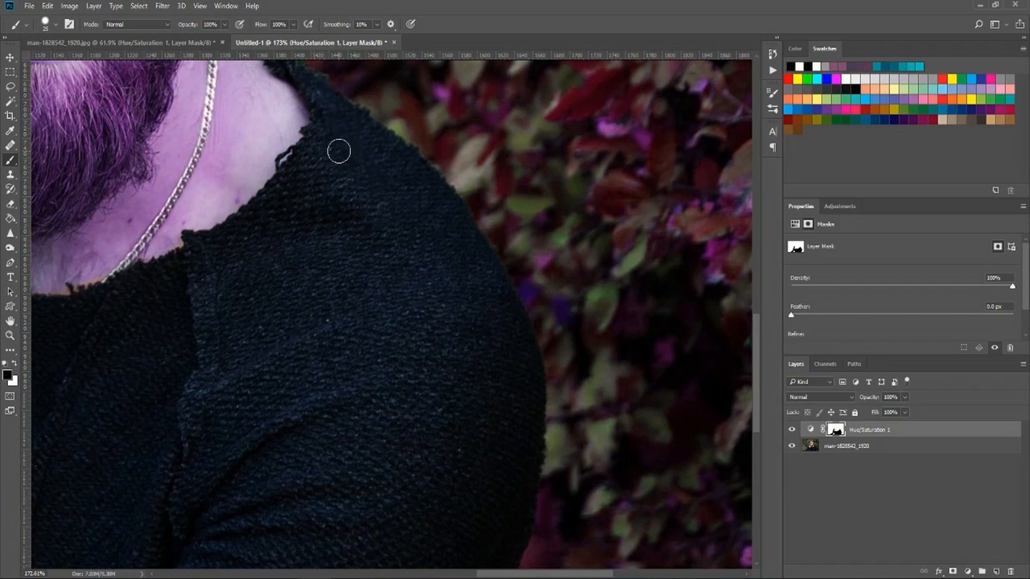
pyautogui.scroll(-1, 449, 323)
pyautogui.scroll(-3, 449, 323)
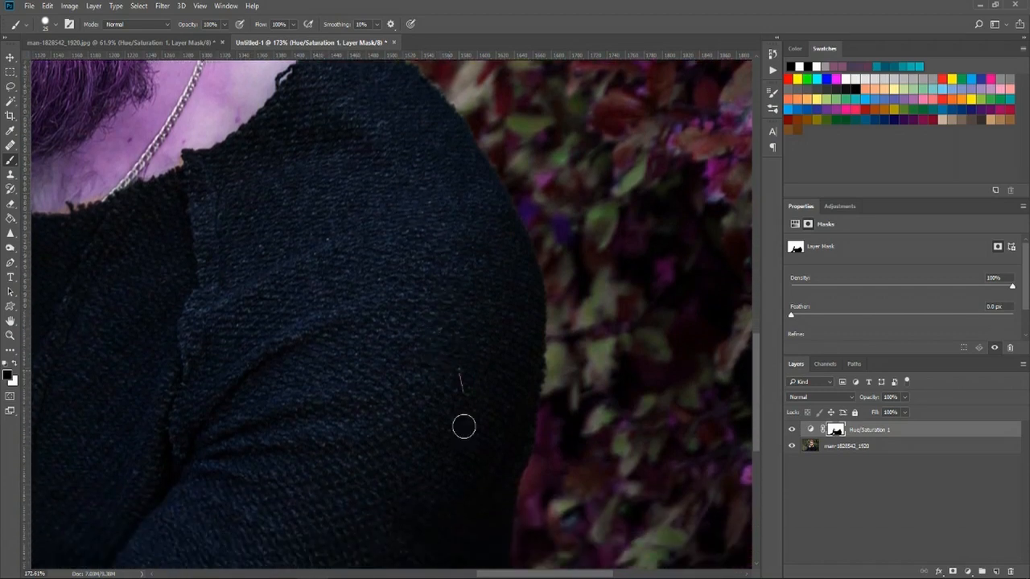
# - Try the Eraser at 78 px on the mask over the far sleeve, and undo the erased spot
pyautogui.click(45, 24)
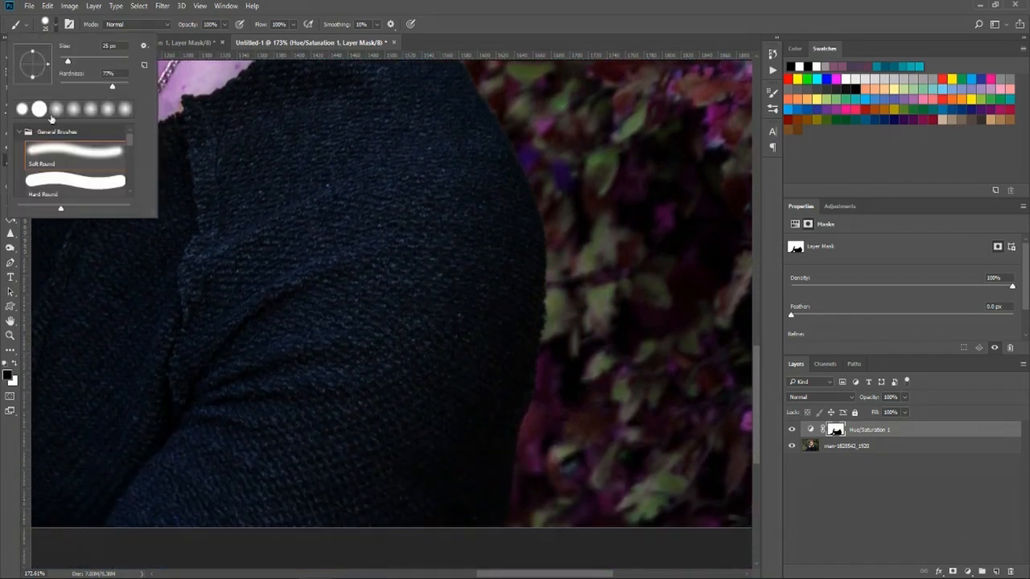
pyautogui.click(367, 233)
pyautogui.press('e')
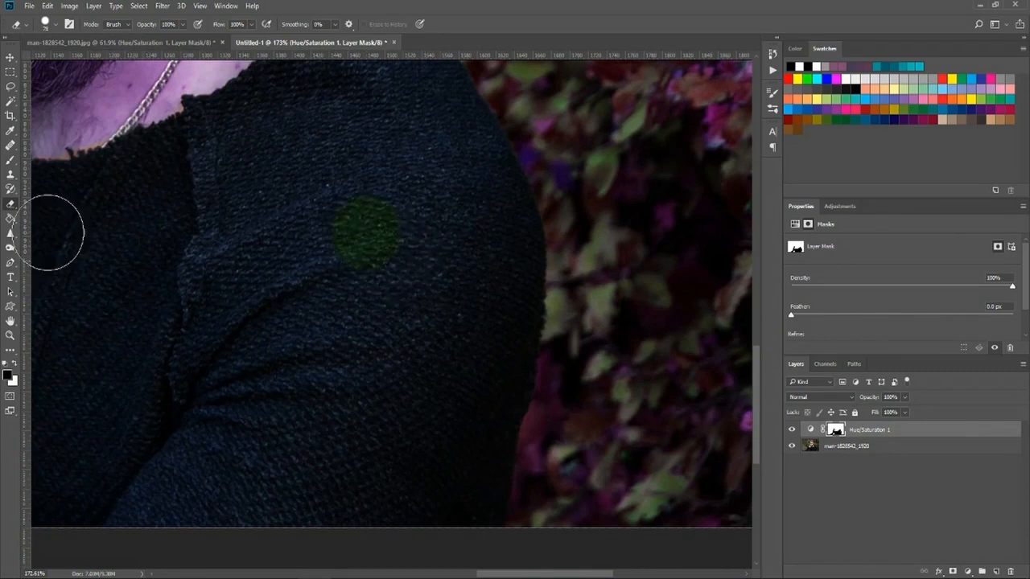
pyautogui.click(50, 24)
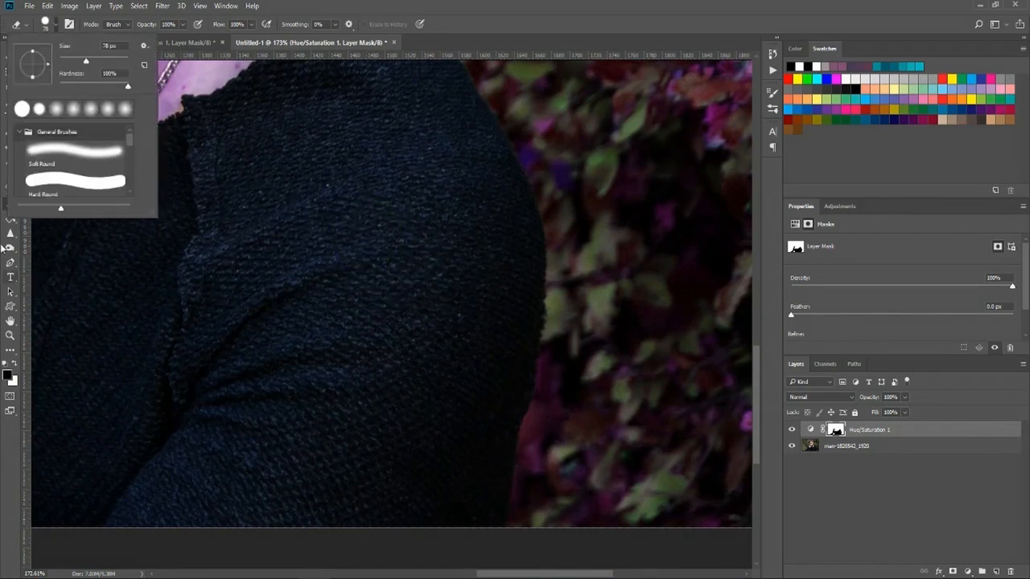
pyautogui.click(3, 490)
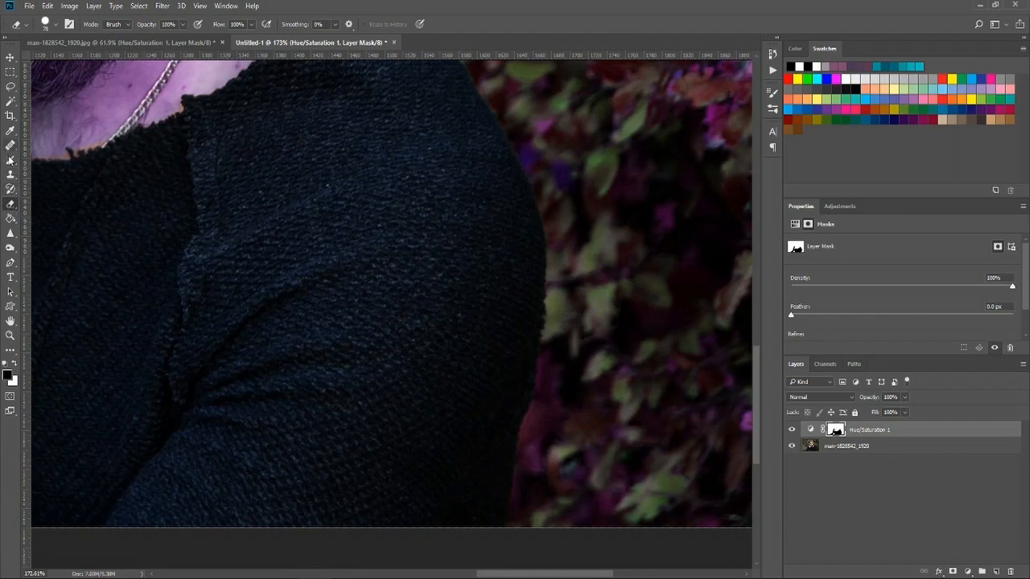
# - Reduce the brush size and paint black on the mask over the thin green fringes along the collar and the front sleeve's edge
pyautogui.press('b')
pyautogui.scroll(8, 304, 152)
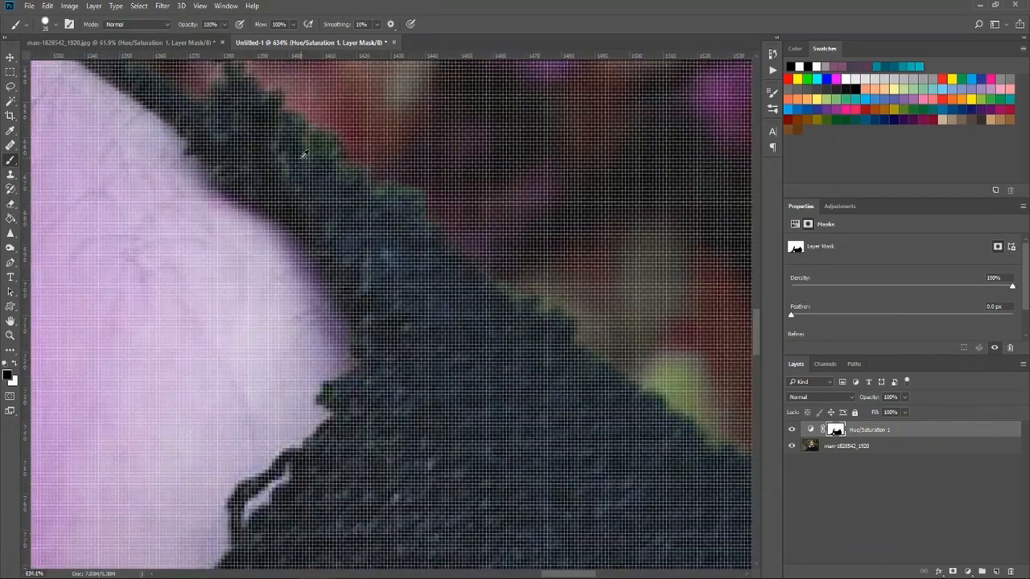
pyautogui.scroll(-3, 314, 166)
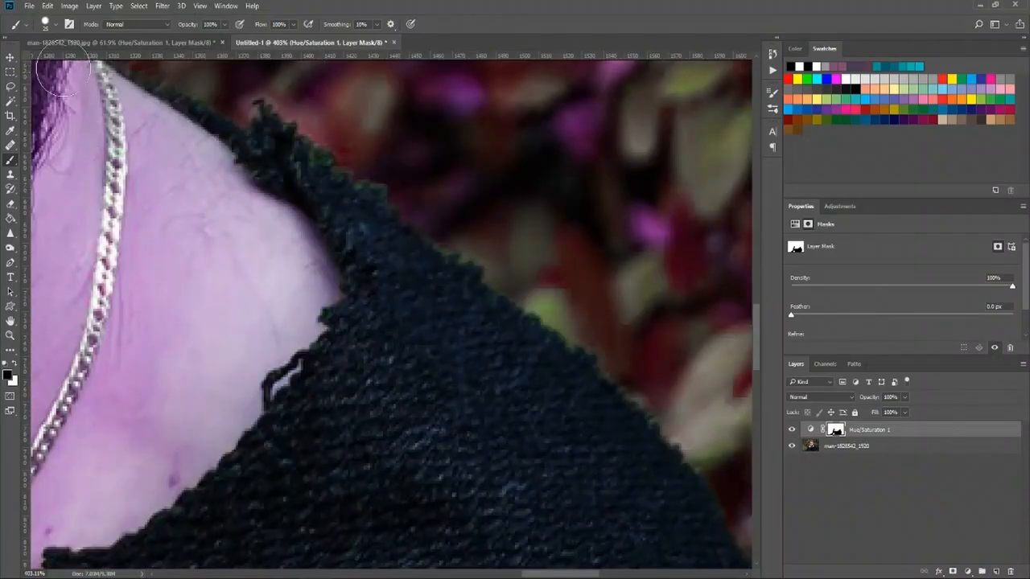
pyautogui.click(55, 25)
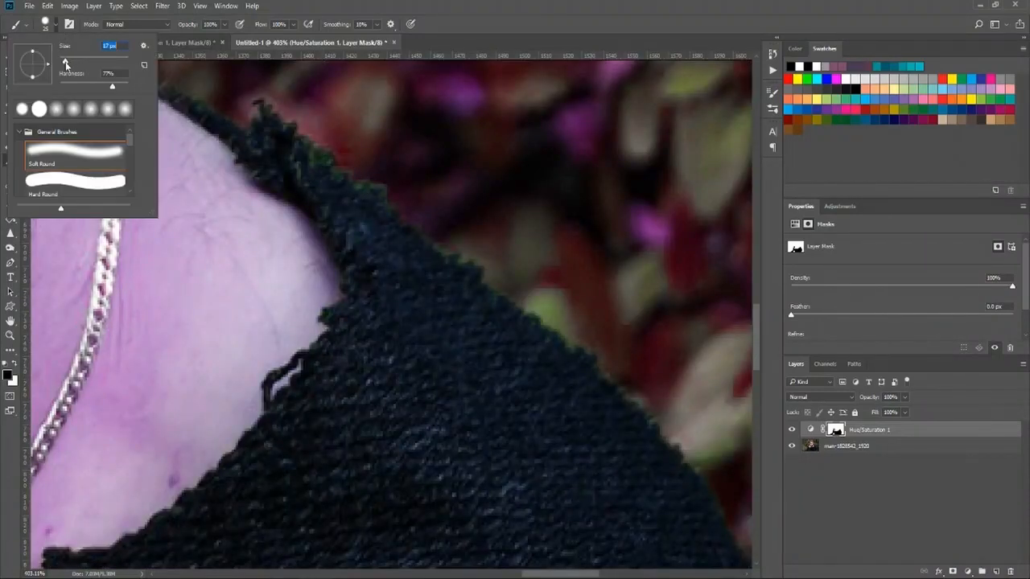
pyautogui.press('Return')
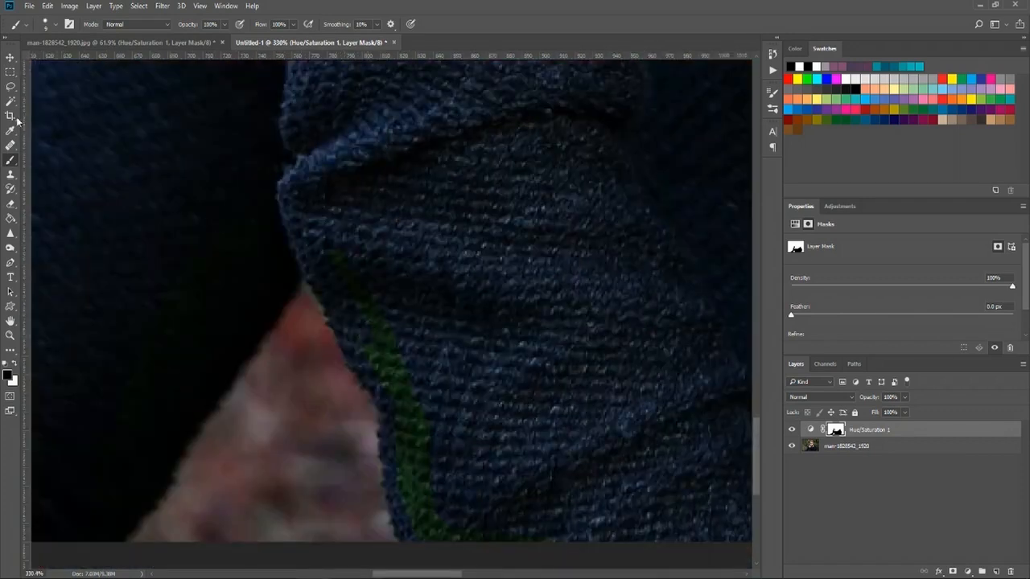
# - Try the Magic Wand with a tolerance of 20 on the green strip along the front sleeve's lower edge, and clear the selection
pyautogui.click(10, 101)
pyautogui.click(395, 352)
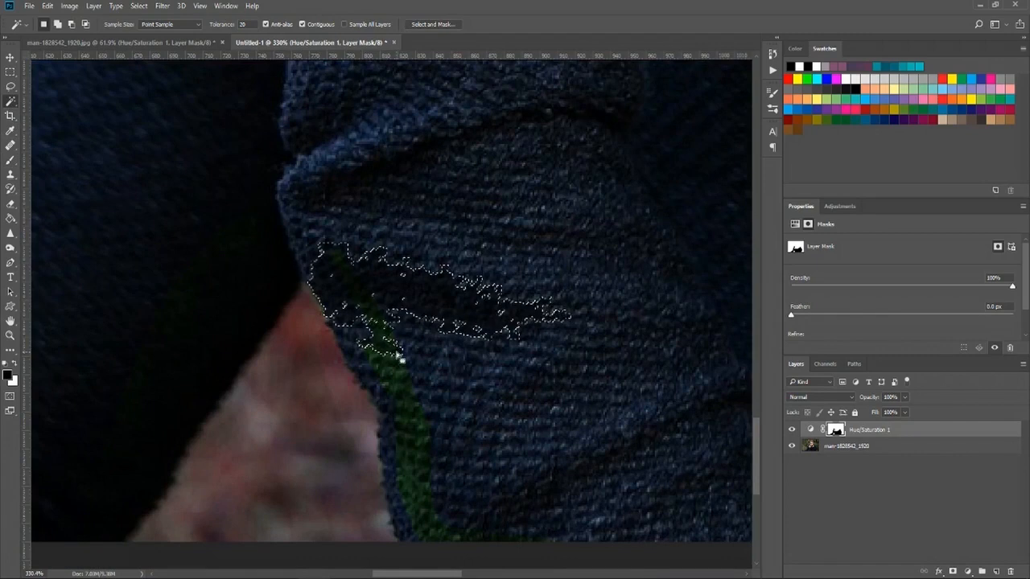
pyautogui.click(389, 352)
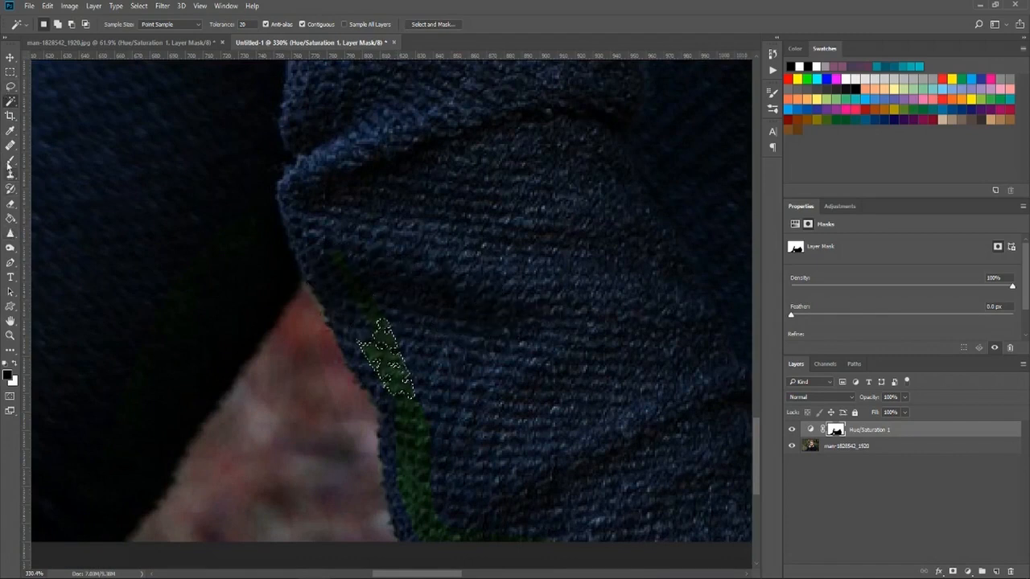
pyautogui.press('b')
pyautogui.hotkey('ctrl', 'd')
pyautogui.press('m')
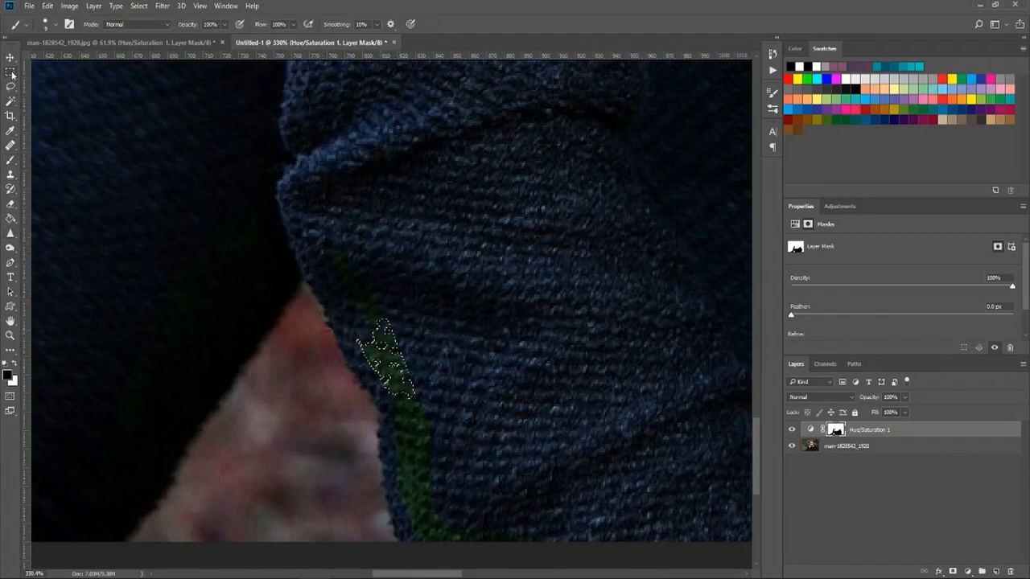
# - Target the Hue/Saturation layer's mask and open it for refinement in Select and Mask
pyautogui.click(10, 161)
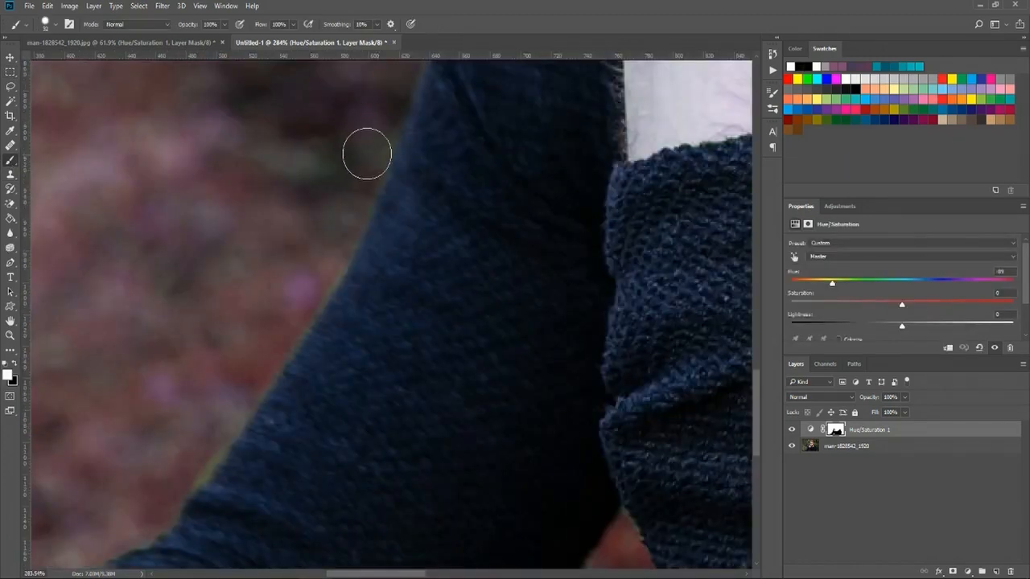
pyautogui.scroll(3, 354, 181)
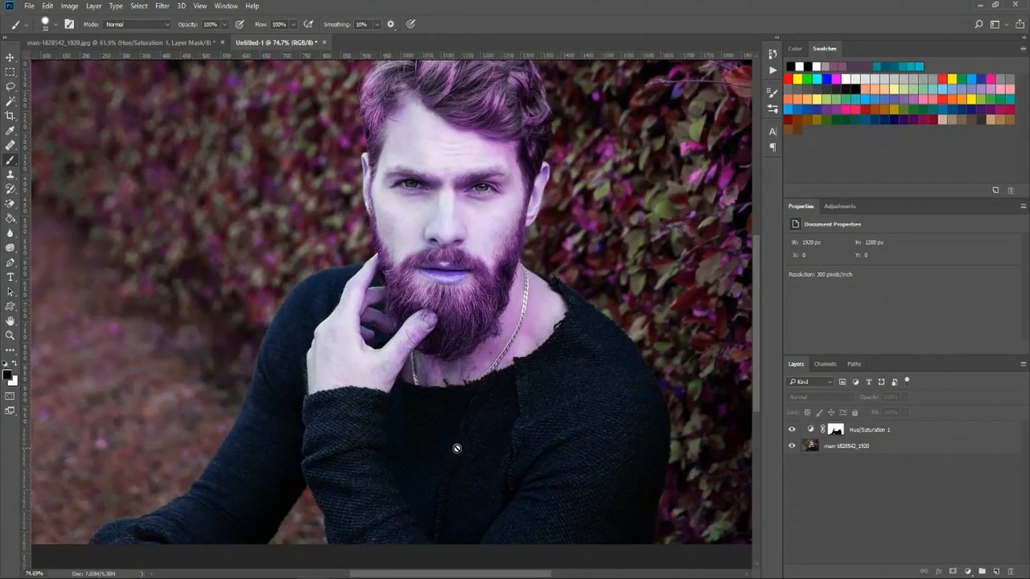
pyautogui.click(836, 430)
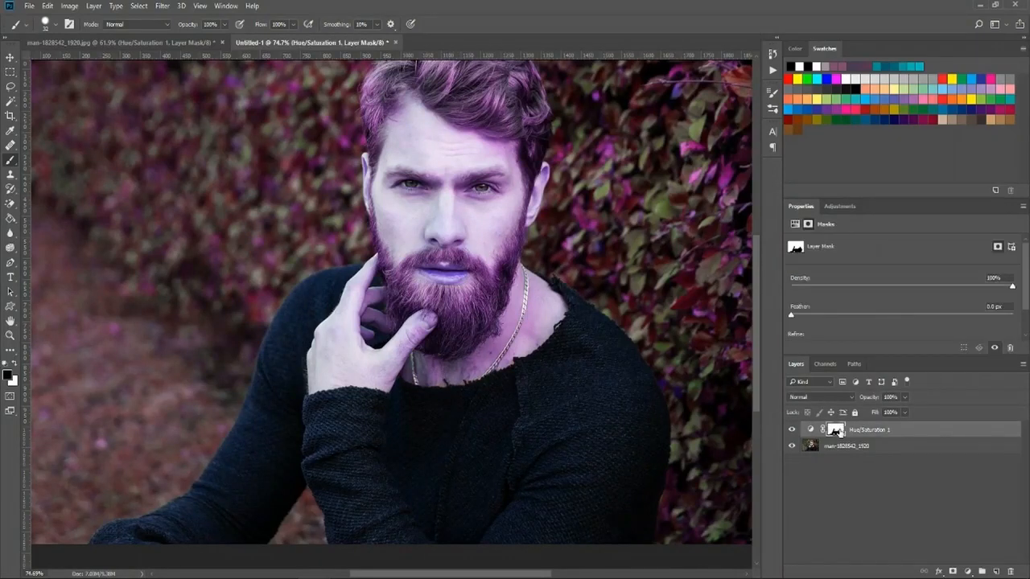
pyautogui.doubleClick(836, 429)
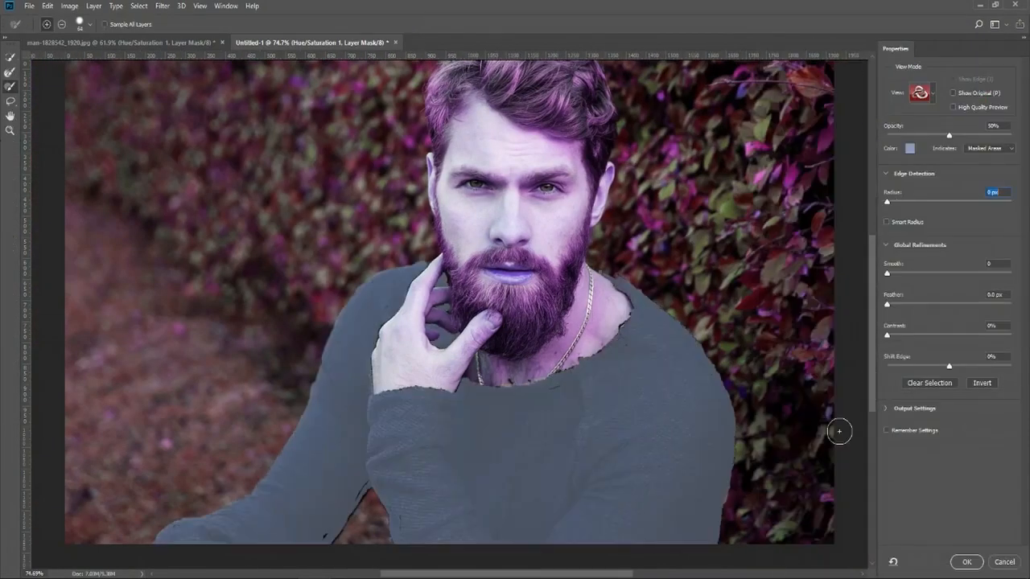
# - Try the mask inverted and with the overlay indicating Selected Areas, returning it to the uninverted mask with Masked Areas indicated
pyautogui.click(990, 385)
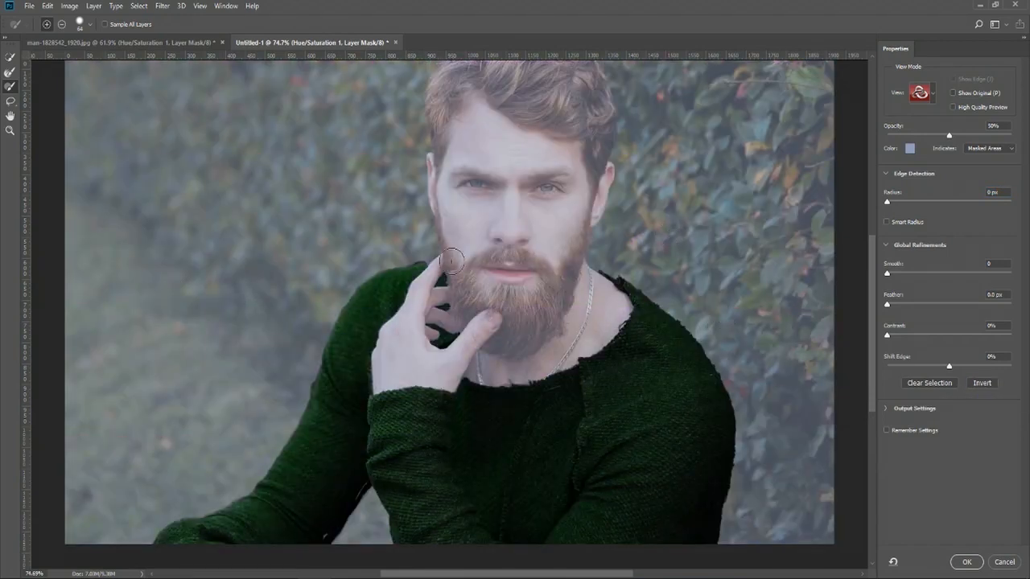
pyautogui.click(982, 384)
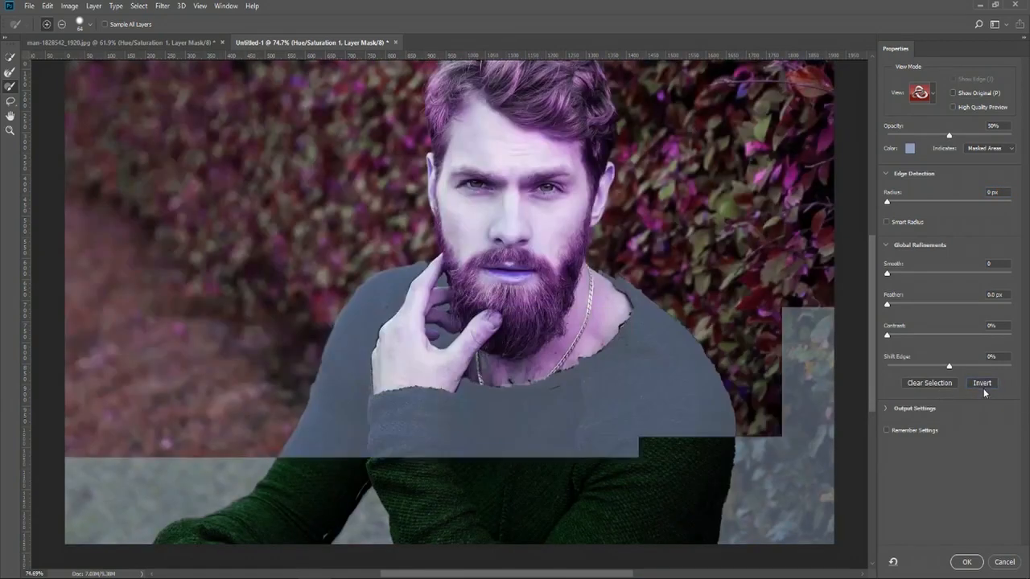
pyautogui.click(982, 149)
pyautogui.click(979, 149)
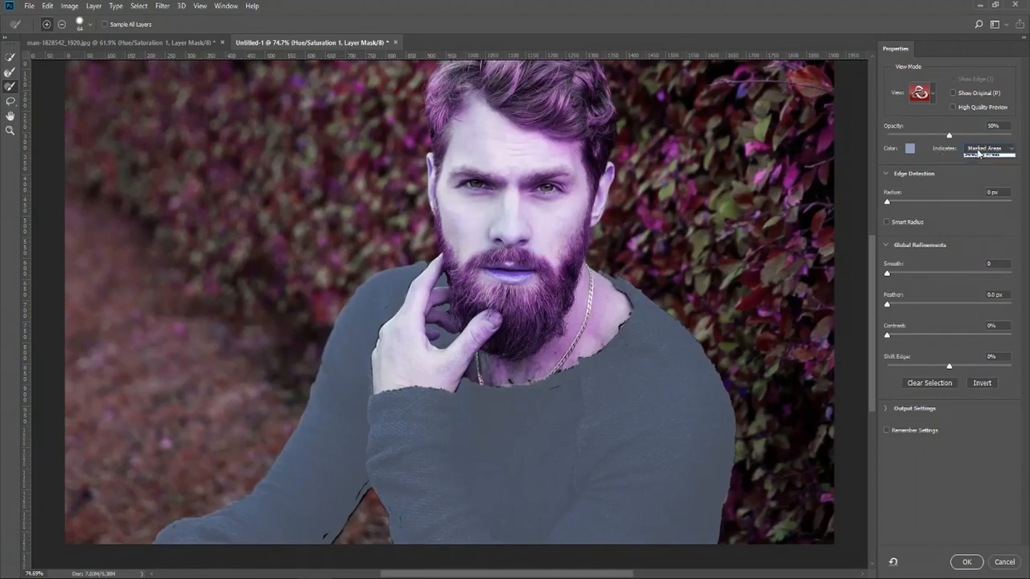
pyautogui.click(983, 149)
pyautogui.click(996, 165)
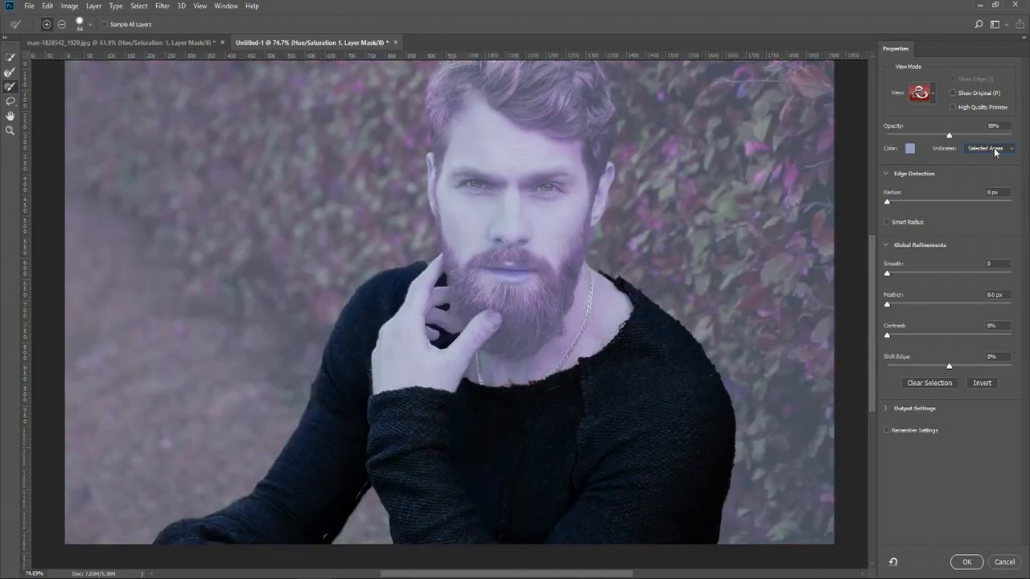
pyautogui.click(996, 152)
pyautogui.click(992, 154)
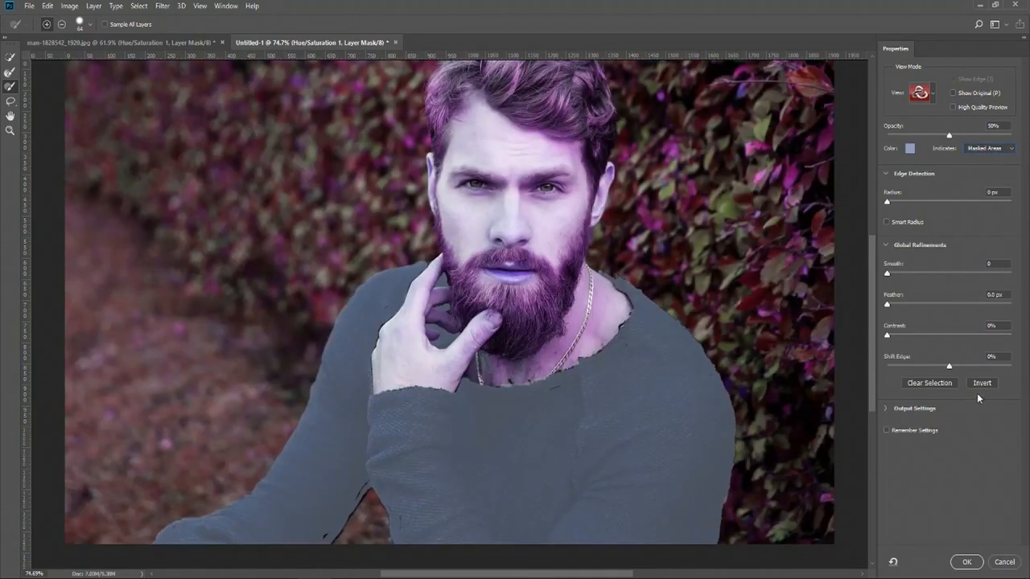
# - Invert the mask and refine the far sleeve's outer edge and the shoulder top with the Refine Edge Brush
pyautogui.click(981, 384)
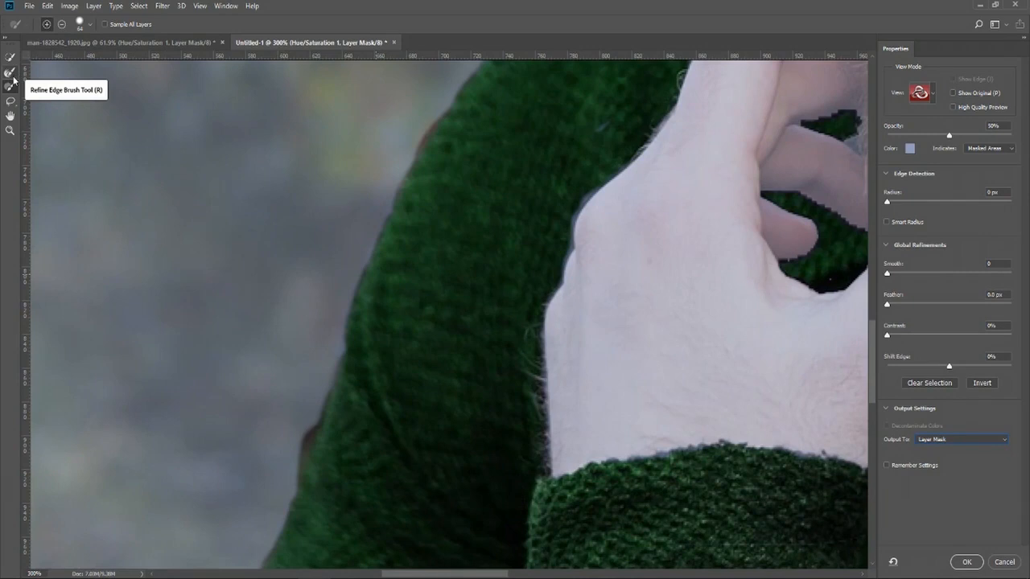
pyautogui.click(13, 78)
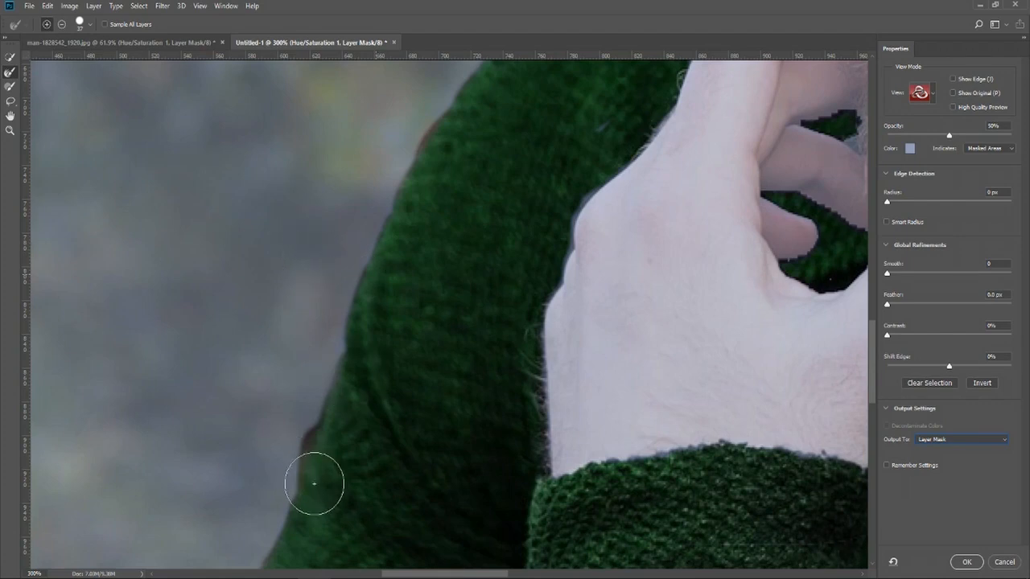
pyautogui.moveTo(319, 448)
pyautogui.mouseDown()
pyautogui.moveTo(290, 483)
pyautogui.moveTo(281, 448)
pyautogui.moveTo(300, 417)
pyautogui.moveTo(298, 439)
pyautogui.moveTo(313, 389)
pyautogui.moveTo(380, 313)
pyautogui.moveTo(376, 352)
pyautogui.moveTo(319, 342)
pyautogui.moveTo(312, 424)
pyautogui.moveTo(346, 392)
pyautogui.moveTo(348, 375)
pyautogui.moveTo(321, 487)
pyautogui.moveTo(374, 330)
pyautogui.moveTo(313, 478)
pyautogui.moveTo(407, 321)
pyautogui.moveTo(350, 401)
pyautogui.moveTo(336, 361)
pyautogui.mouseUp()
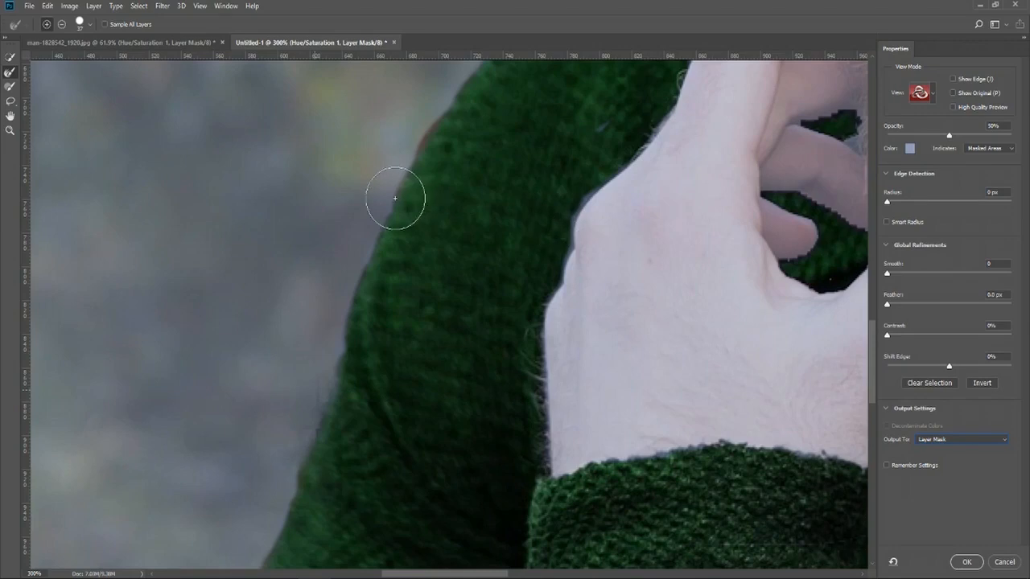
pyautogui.scroll(-3, 413, 132)
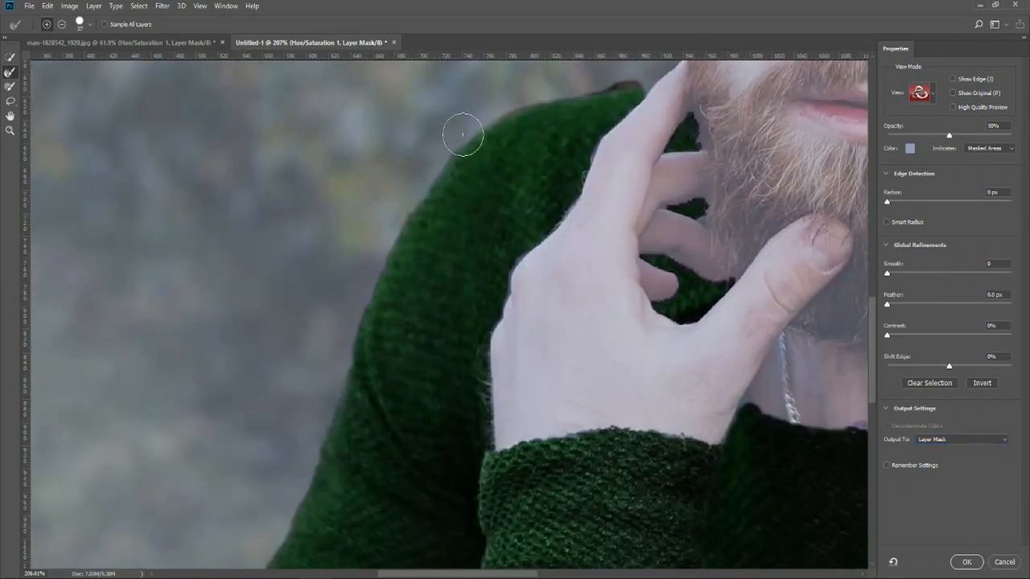
pyautogui.moveTo(529, 102)
pyautogui.mouseDown()
pyautogui.moveTo(549, 87)
pyautogui.moveTo(646, 78)
pyautogui.mouseUp()
# - Brush the missed dark strip along the far sleeve's inner edge, beside the front sleeve, into the sweater selection
pyautogui.scroll(-4, 682, 334)
pyautogui.moveTo(548, 575); pyautogui.dragTo(667, 574)
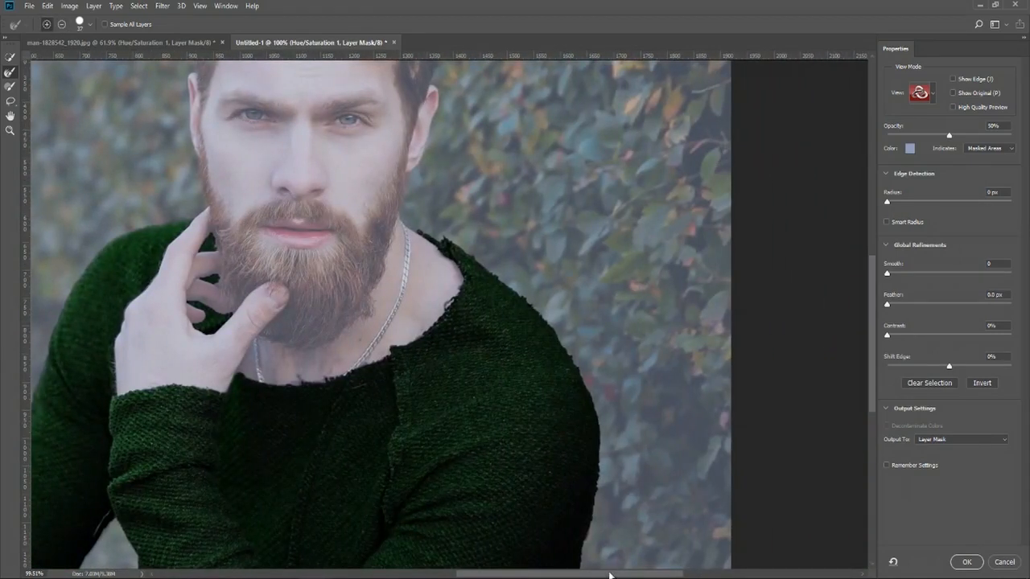
pyautogui.scroll(3, 592, 544)
pyautogui.scroll(3, 592, 543)
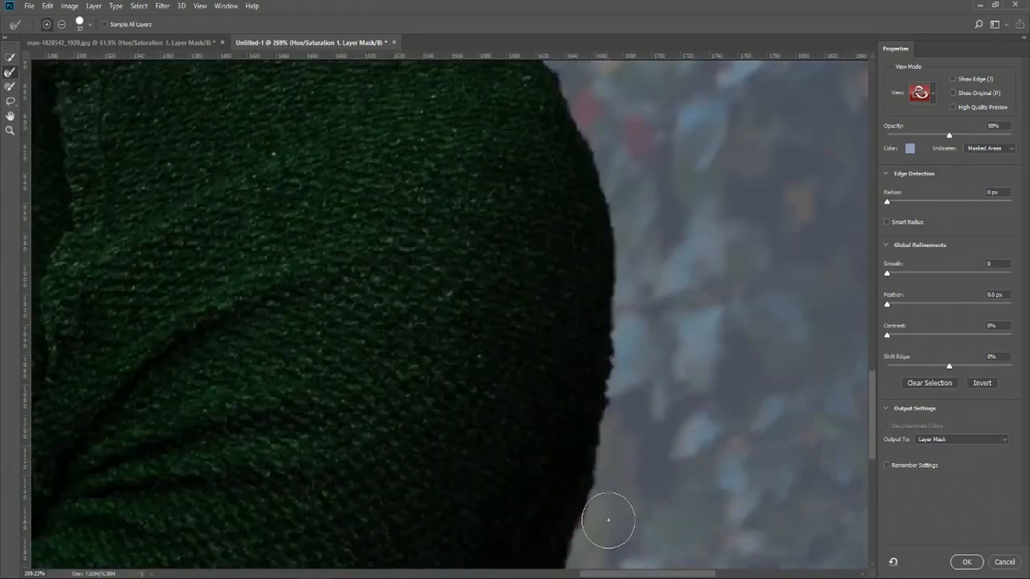
pyautogui.scroll(-4, 600, 529)
pyautogui.moveTo(635, 572); pyautogui.dragTo(480, 573)
pyautogui.scroll(2, 466, 562)
pyautogui.scroll(-3, 480, 548)
pyautogui.scroll(5, 487, 545)
pyautogui.click(9, 86)
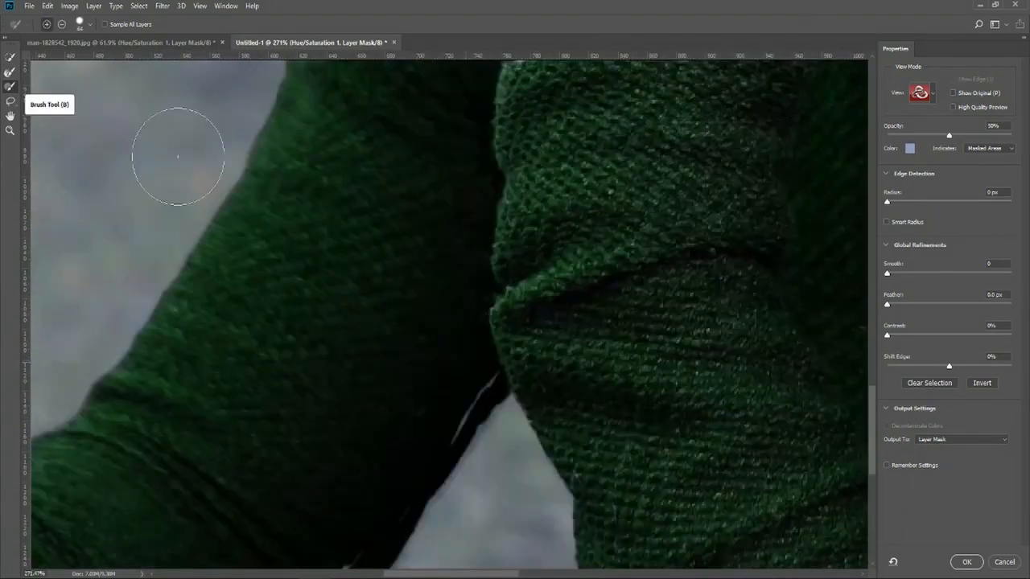
pyautogui.scroll(-3, 387, 384)
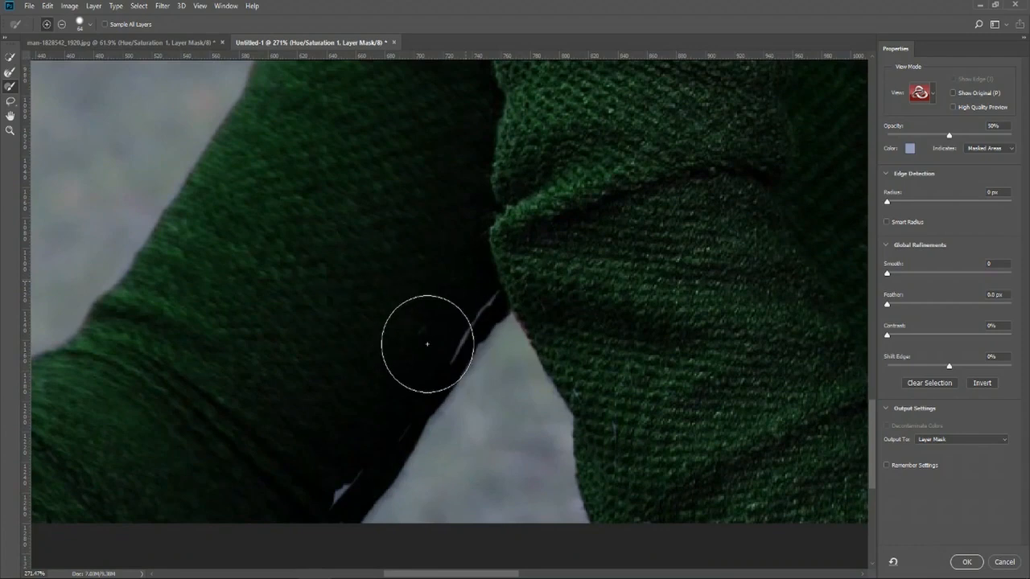
pyautogui.scroll(1, 428, 345)
pyautogui.moveTo(320, 484)
pyautogui.mouseDown()
pyautogui.moveTo(369, 430)
pyautogui.moveTo(398, 359)
pyautogui.moveTo(432, 315)
pyautogui.moveTo(483, 278)
pyautogui.mouseUp()
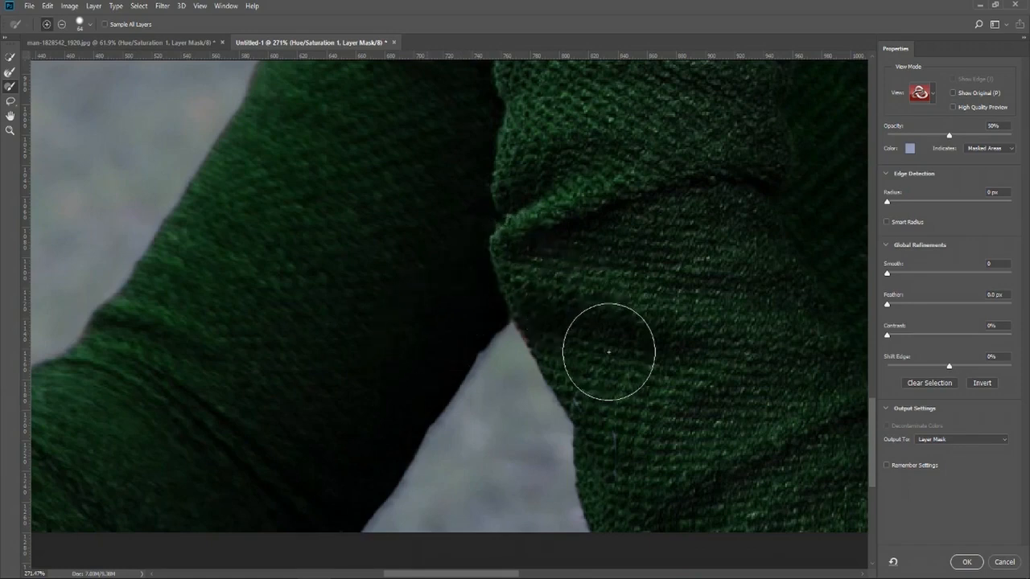
# - Brush across the front sleeve and the sweater's interior to fill the selection, and output the refined result to the layer mask
pyautogui.moveTo(772, 333); pyautogui.dragTo(390, 298)
pyautogui.scroll(-2, 544, 296)
pyautogui.scroll(-3, 544, 296)
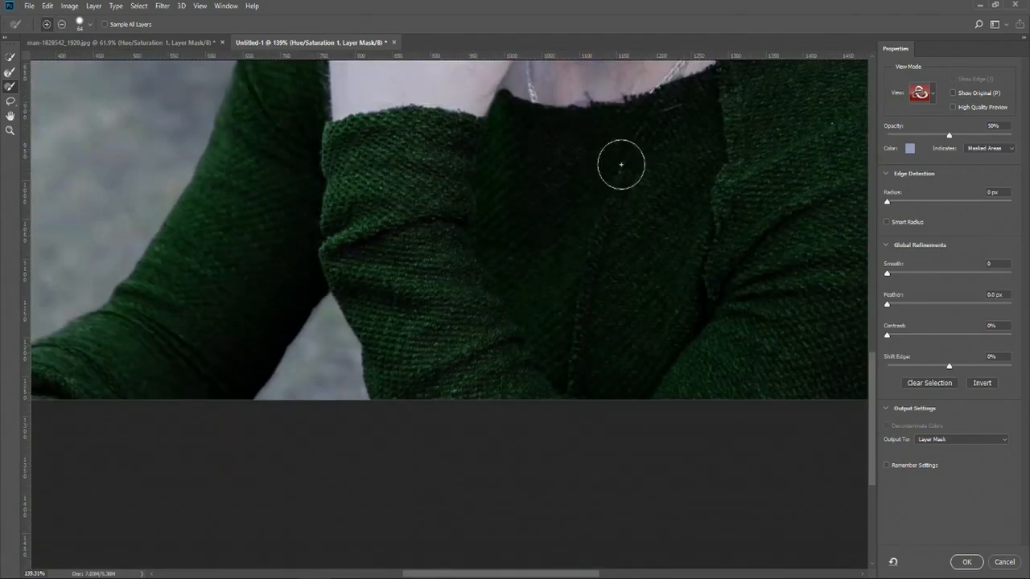
pyautogui.scroll(1, 657, 137)
pyautogui.scroll(1, 657, 137)
pyautogui.moveTo(512, 575); pyautogui.dragTo(540, 574)
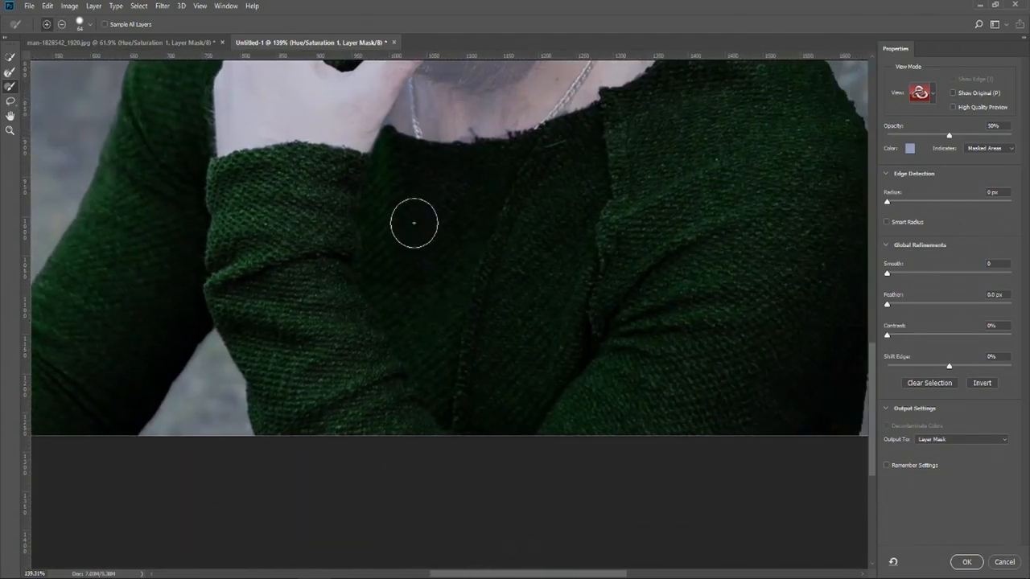
pyautogui.scroll(3, 505, 214)
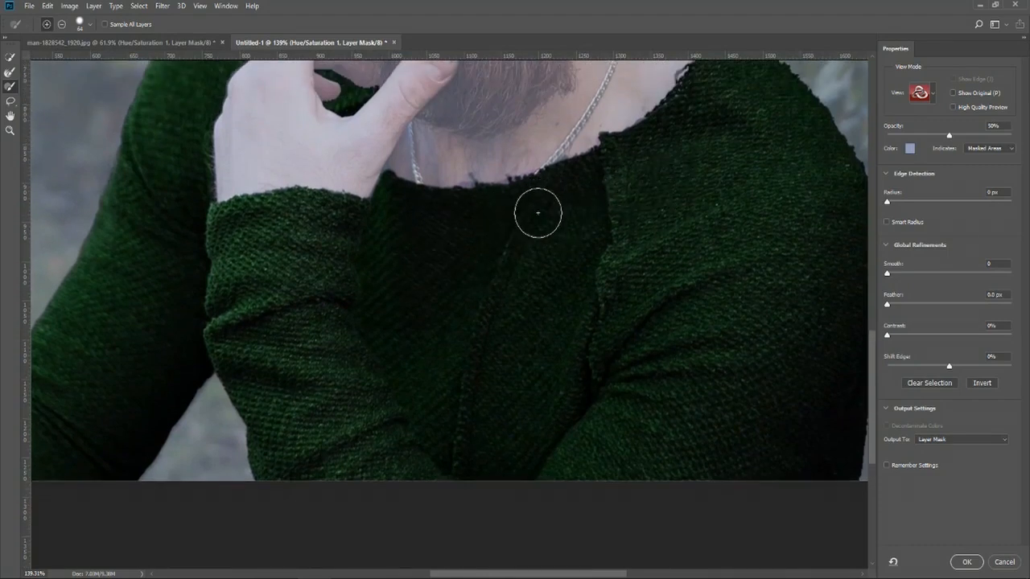
pyautogui.moveTo(610, 574); pyautogui.dragTo(653, 575)
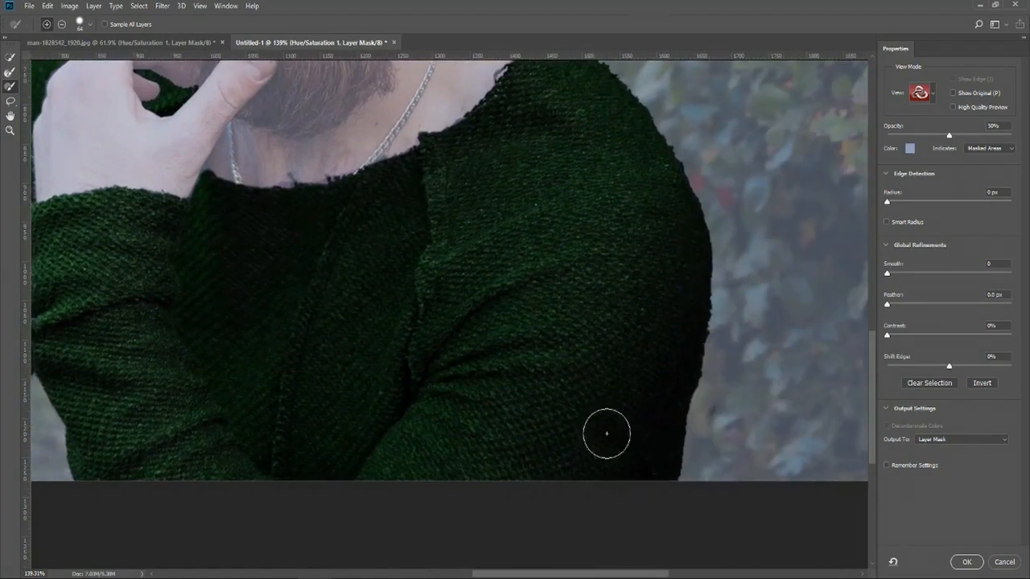
pyautogui.scroll(3, 602, 322)
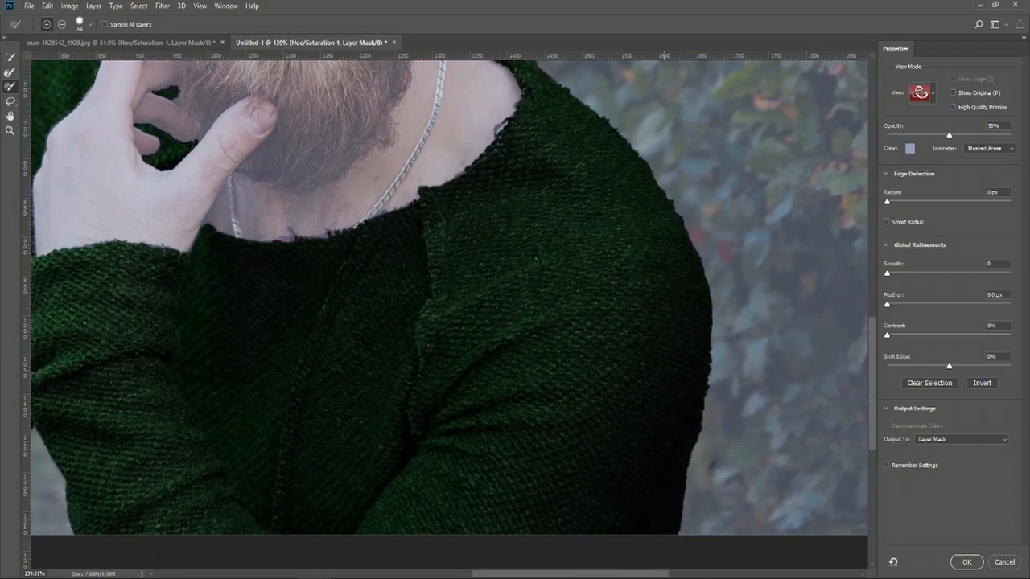
pyautogui.moveTo(661, 575); pyautogui.dragTo(638, 553)
pyautogui.scroll(3, 616, 345)
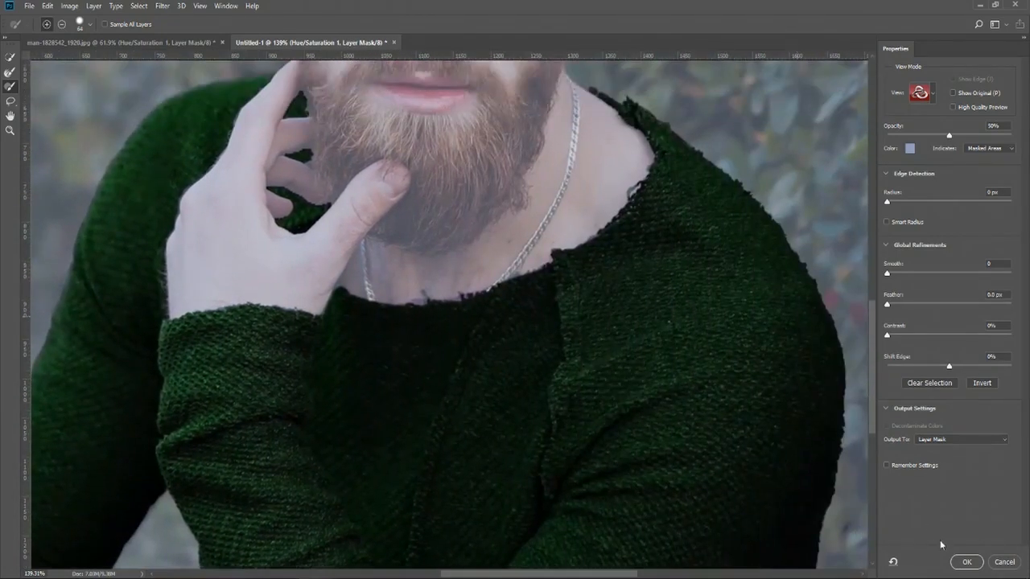
pyautogui.click(966, 562)
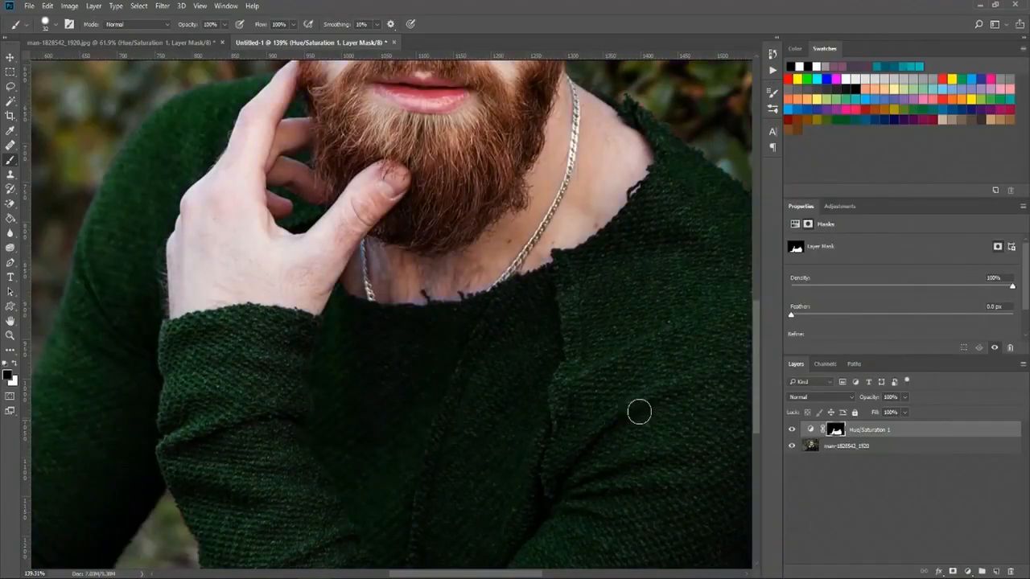
# - Compare the image with the Hue/Saturation layer hidden and shown, and shift the layer's Hue to recolor the sweater
pyautogui.scroll(-4, 623, 336)
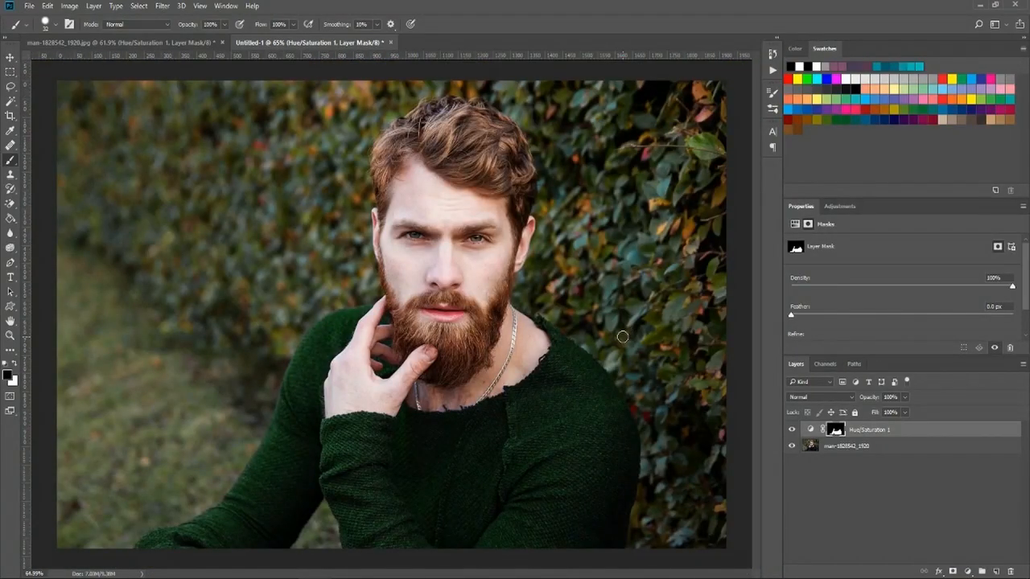
pyautogui.click(792, 431)
pyautogui.click(793, 432)
pyautogui.click(811, 432)
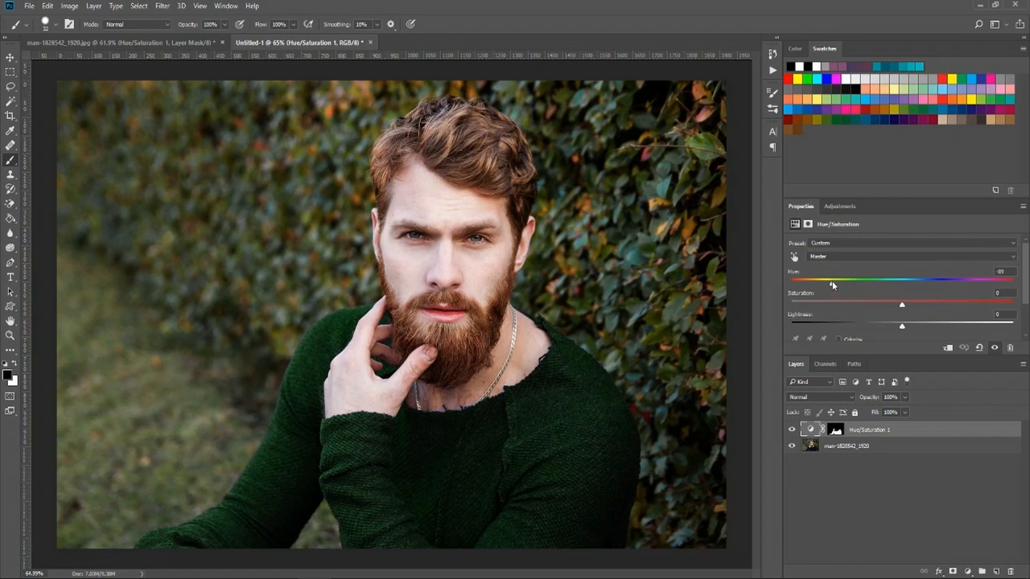
pyautogui.moveTo(832, 281); pyautogui.dragTo(857, 290)
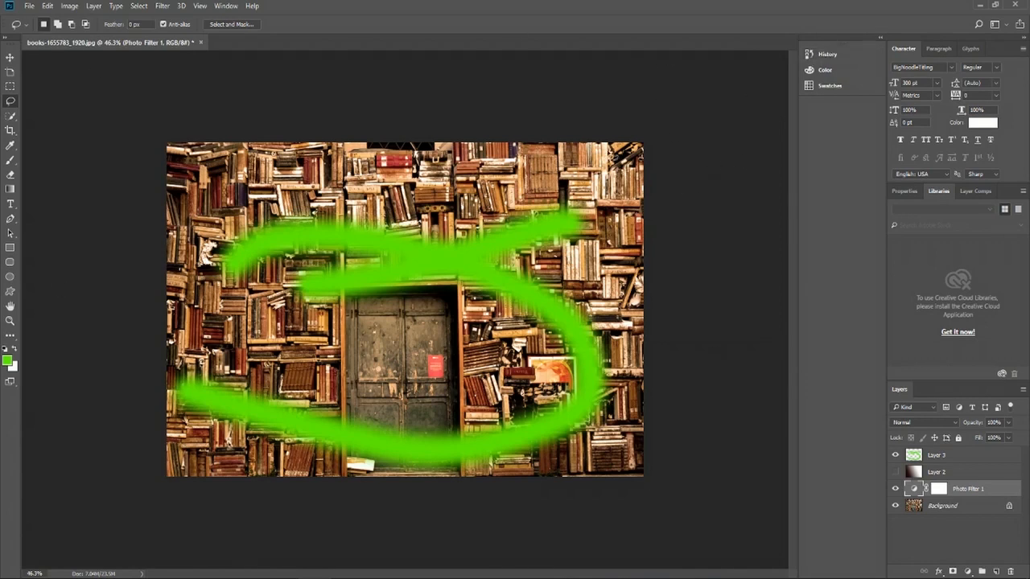
# - Show the History list for the books image and expand its collapsed group
pyautogui.click(226, 5)
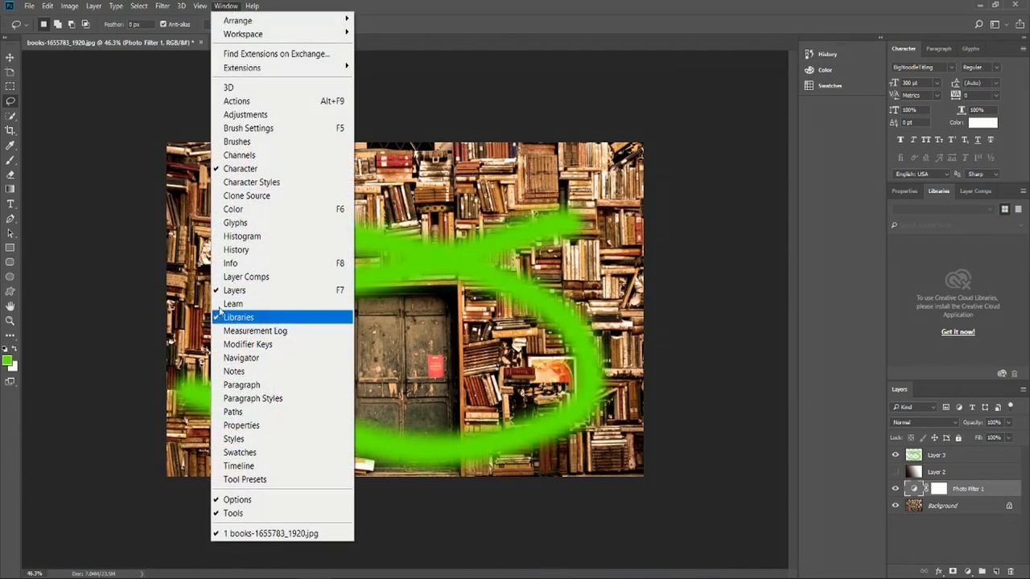
pyautogui.click(237, 251)
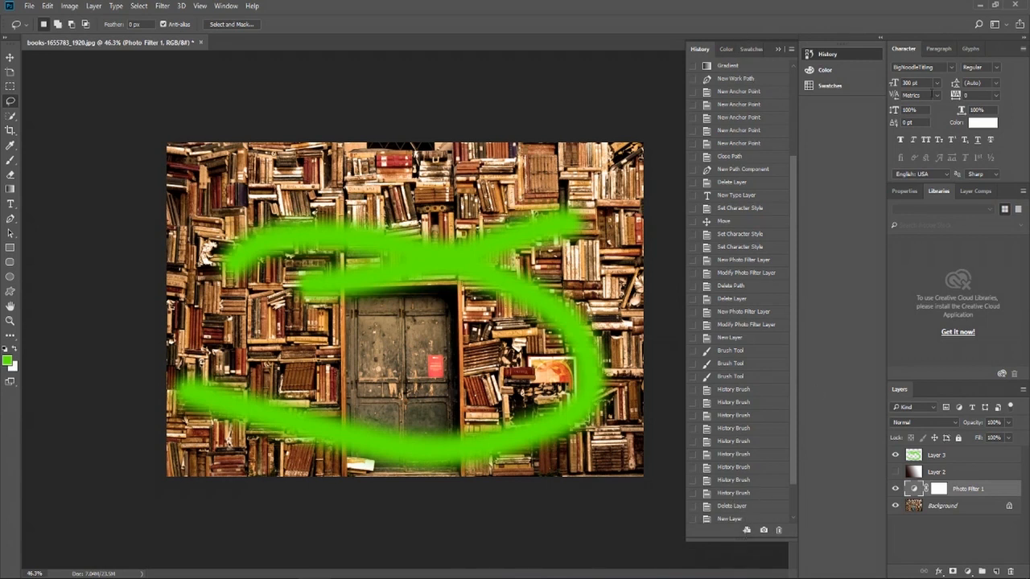
pyautogui.click(881, 40)
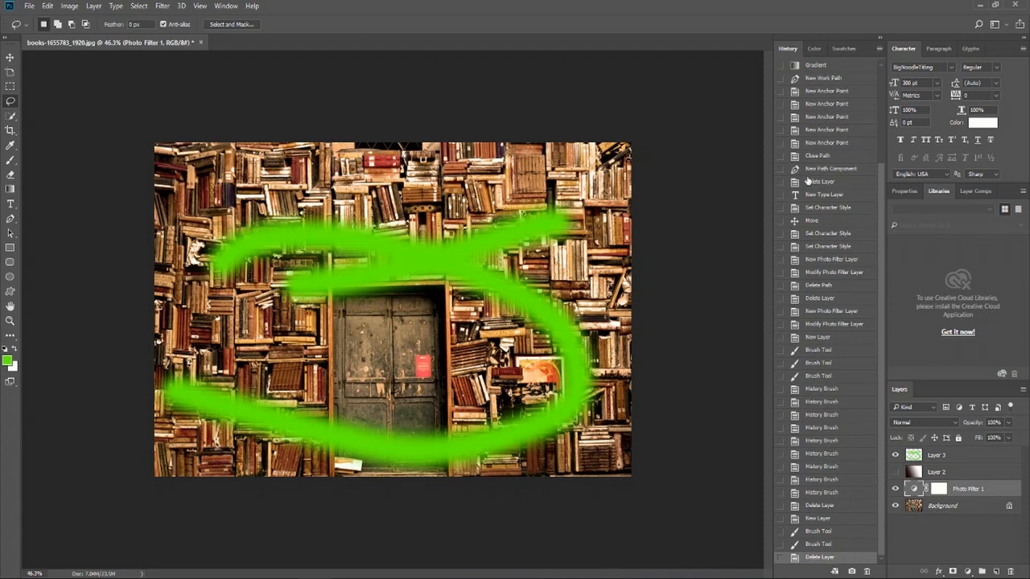
# - Review the recorded history states and set the Open state as the History Brush source
pyautogui.scroll(4, 809, 177)
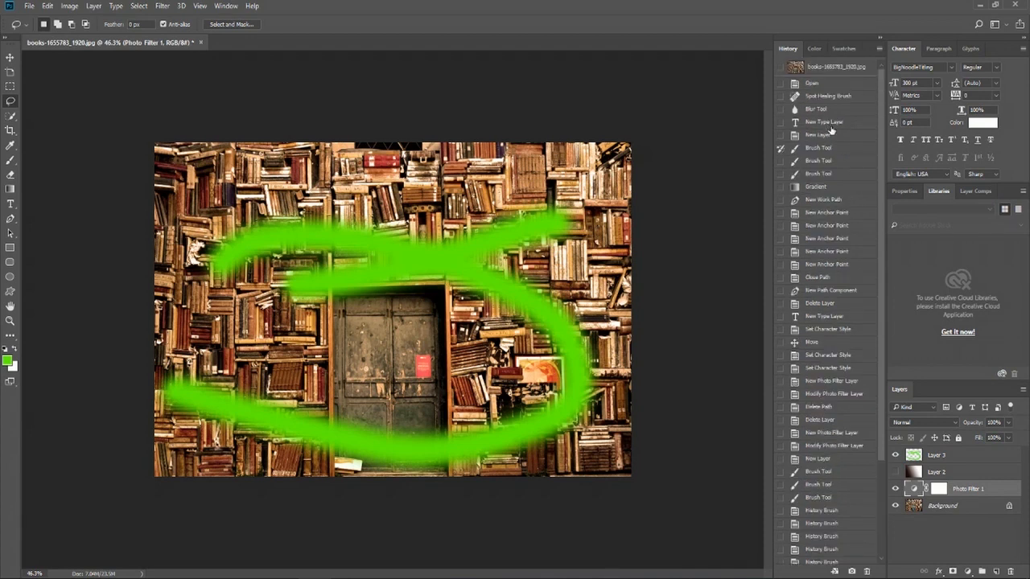
pyautogui.scroll(-5, 832, 136)
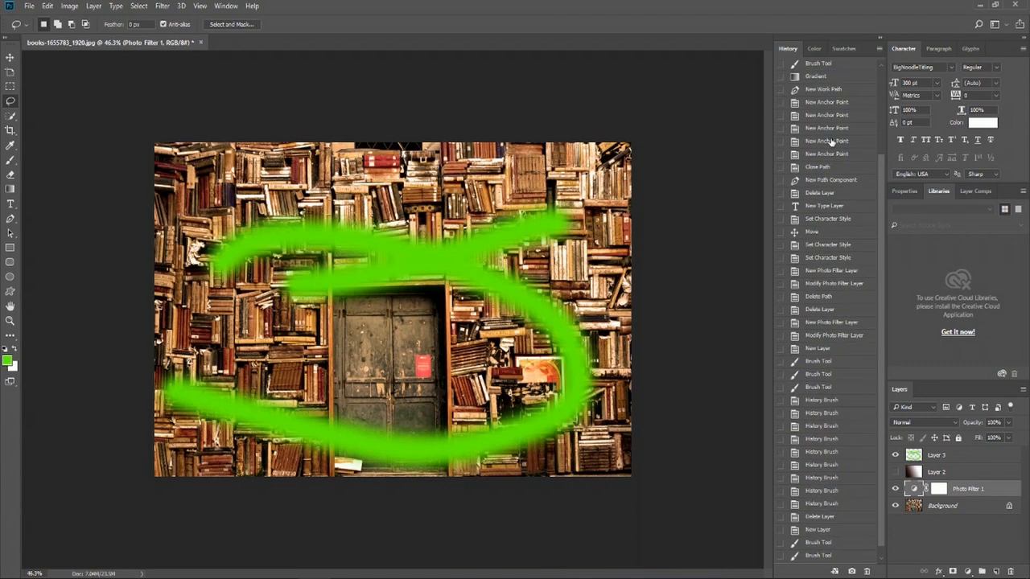
pyautogui.scroll(5, 823, 560)
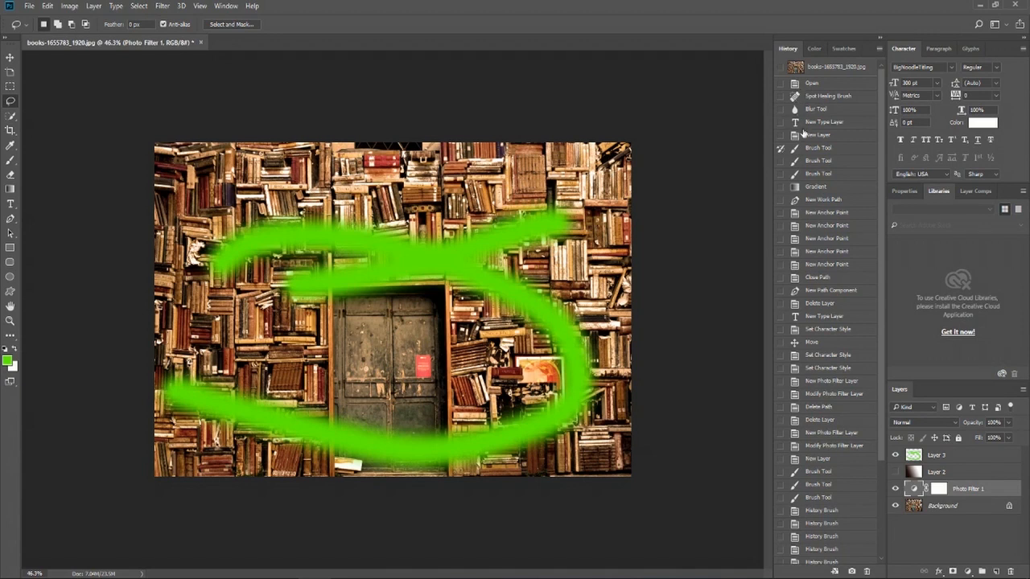
pyautogui.click(780, 84)
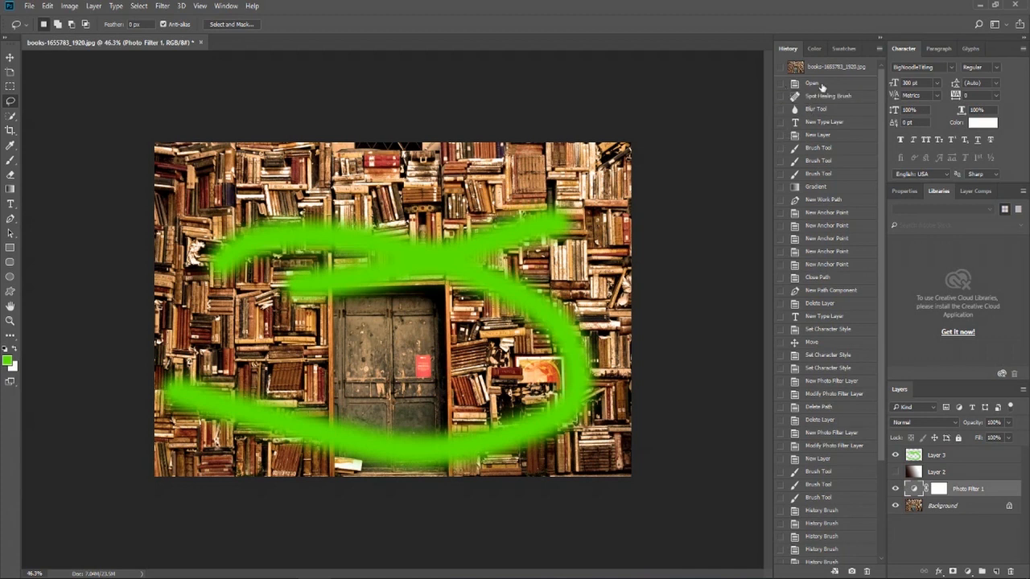
# - Compare the books image at its Open, second Modify Photo Filter Layer and latest Delete Layer history states
pyautogui.click(821, 84)
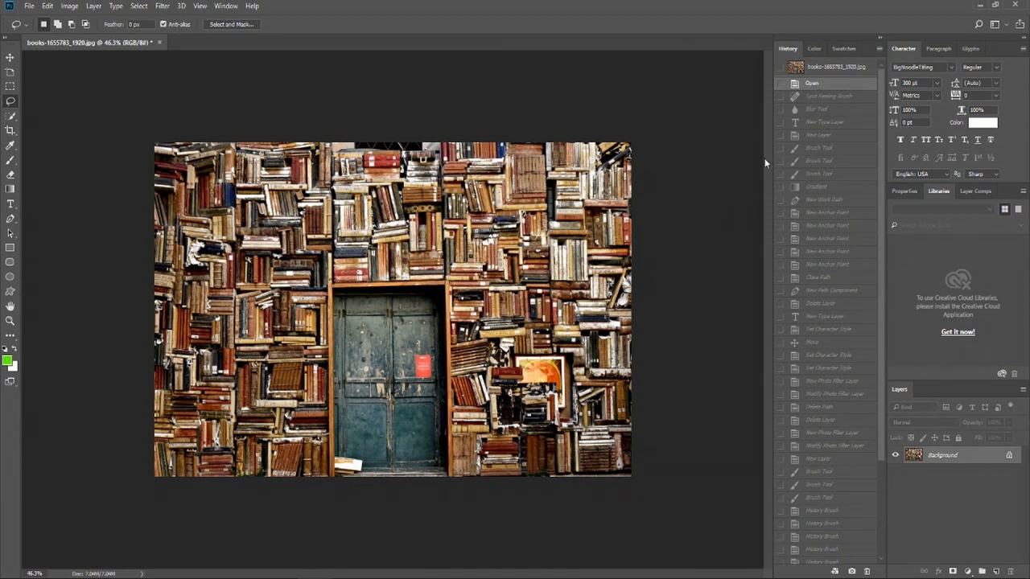
pyautogui.scroll(-3, 845, 206)
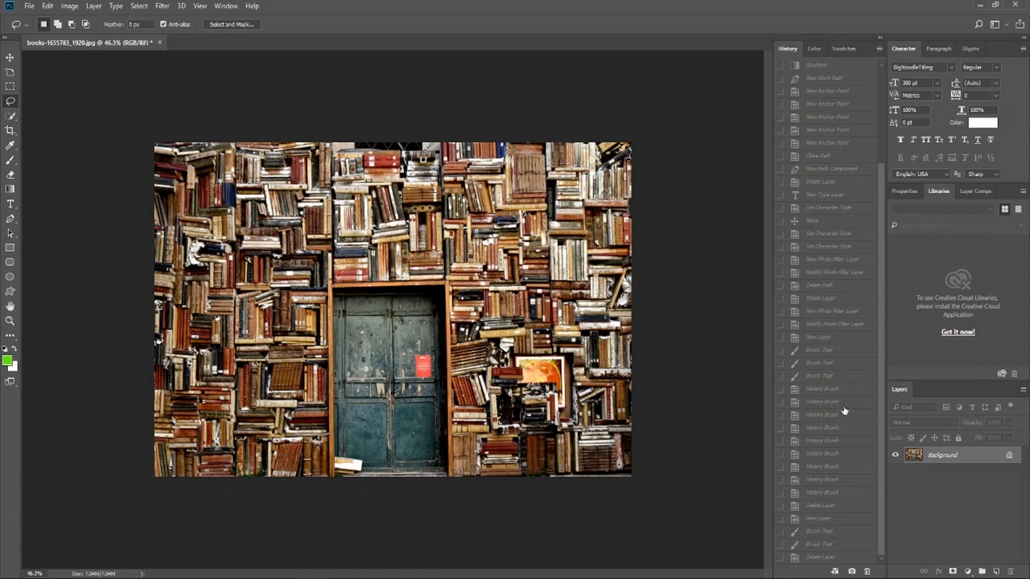
pyautogui.click(836, 325)
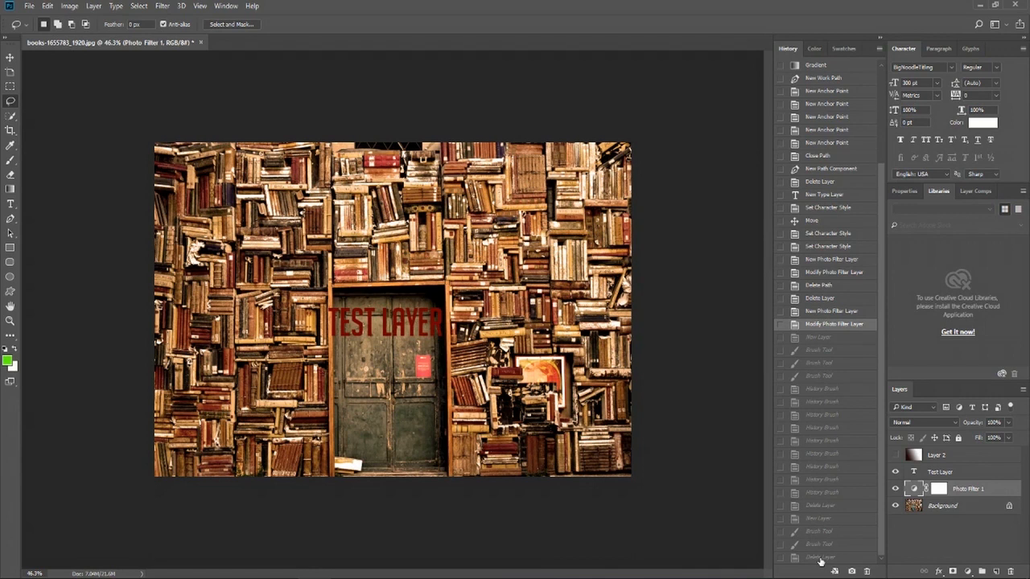
pyautogui.click(820, 557)
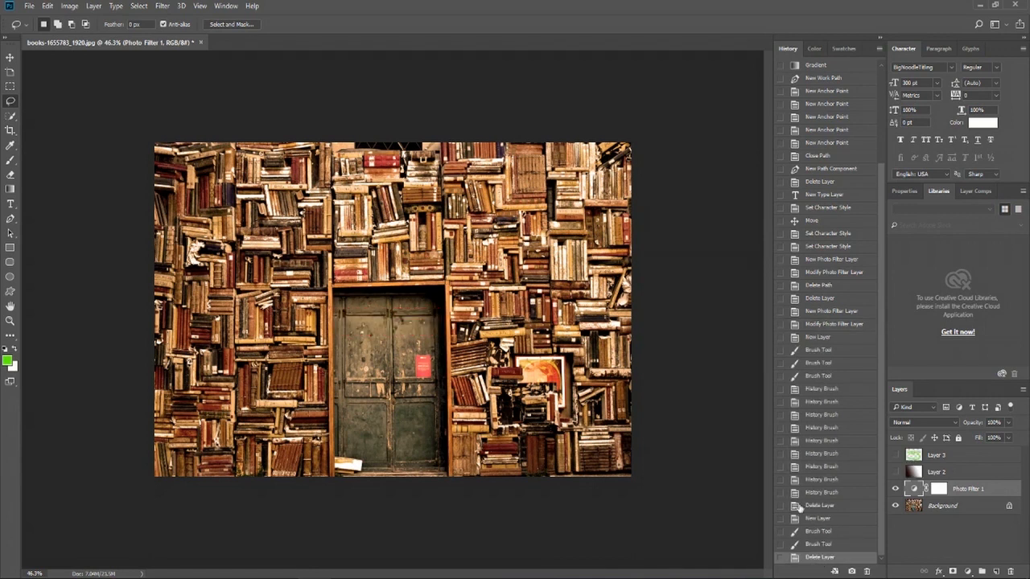
pyautogui.click(822, 324)
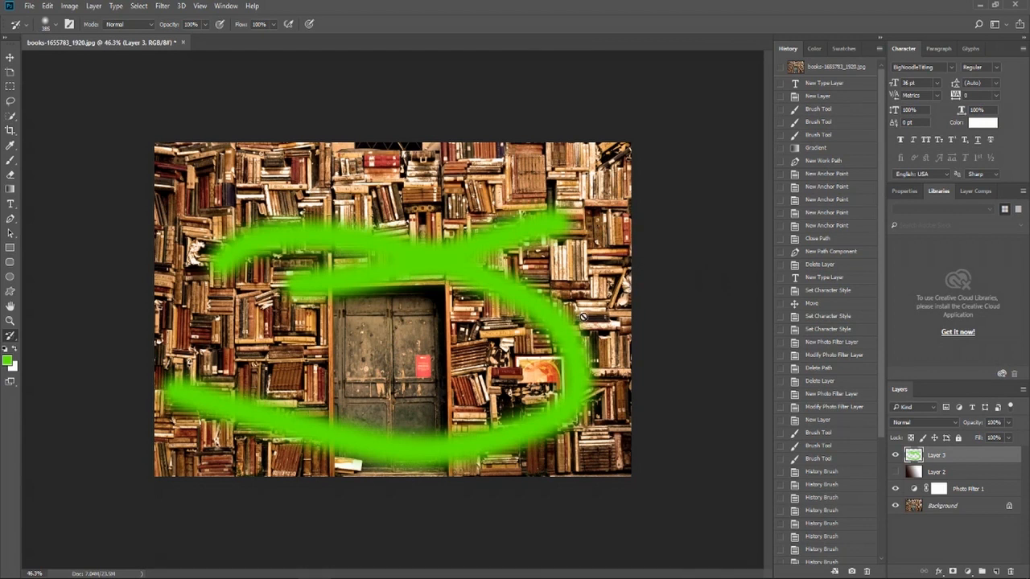
# - Select Layer 3 and set up the History Brush with the original books image snapshot as its source
pyautogui.click(953, 489)
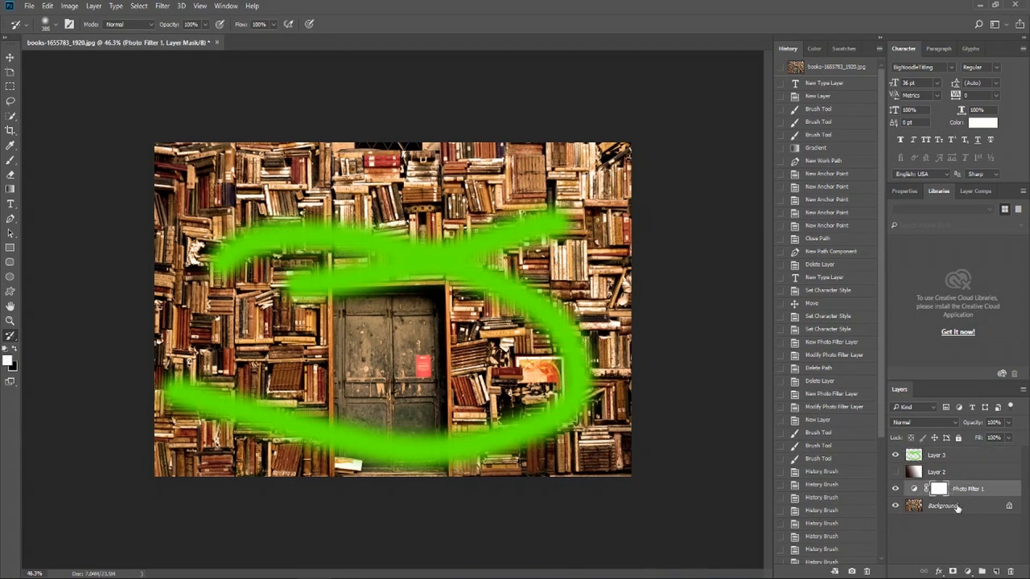
pyautogui.click(958, 507)
pyautogui.click(956, 456)
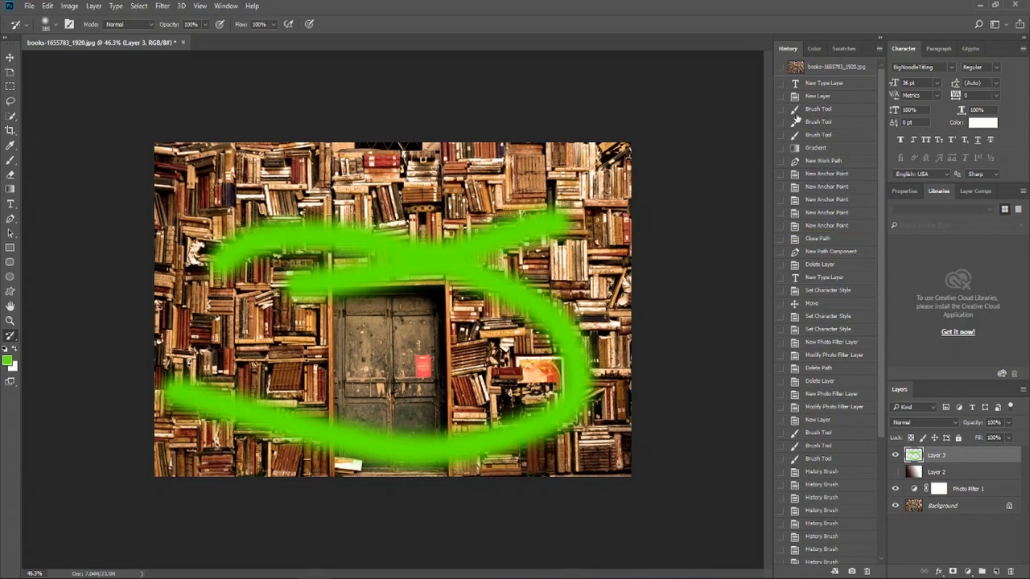
pyautogui.click(780, 69)
pyautogui.click(10, 321)
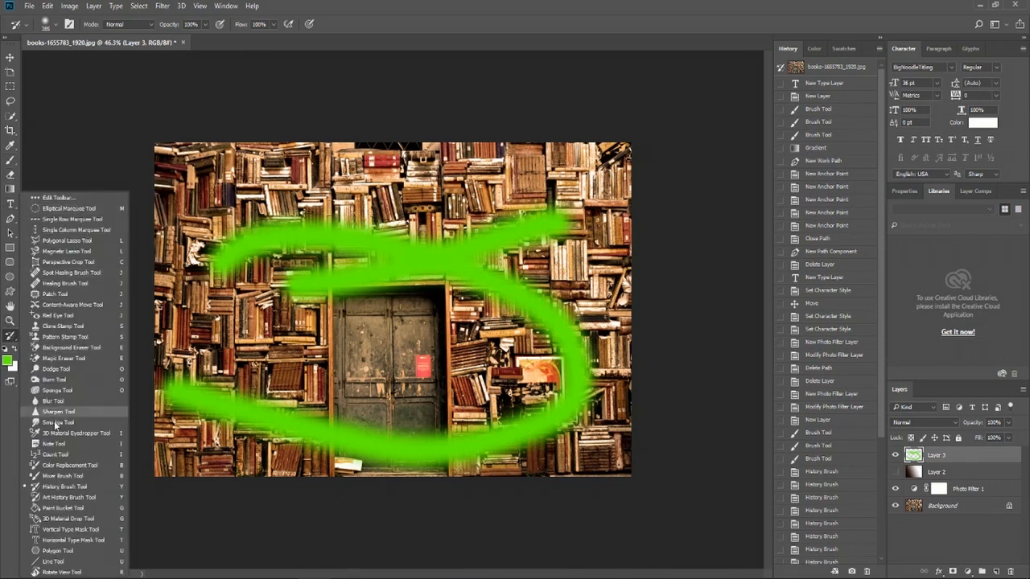
pyautogui.click(66, 487)
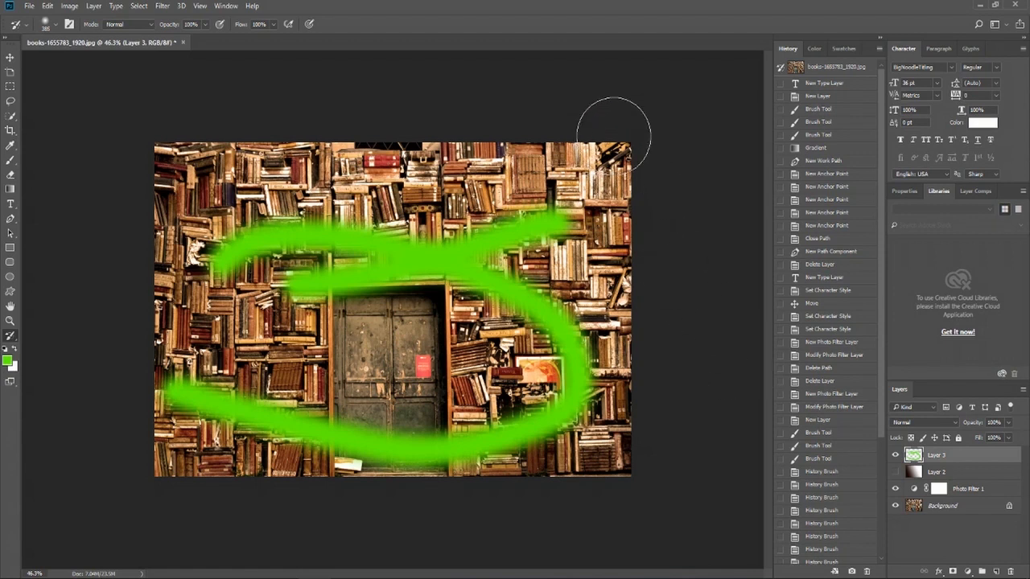
# - Paint Layer 3 with the History Brush from the image's right edge to the door frame to restore the original books over the green strokes
pyautogui.moveTo(618, 245); pyautogui.dragTo(611, 466)
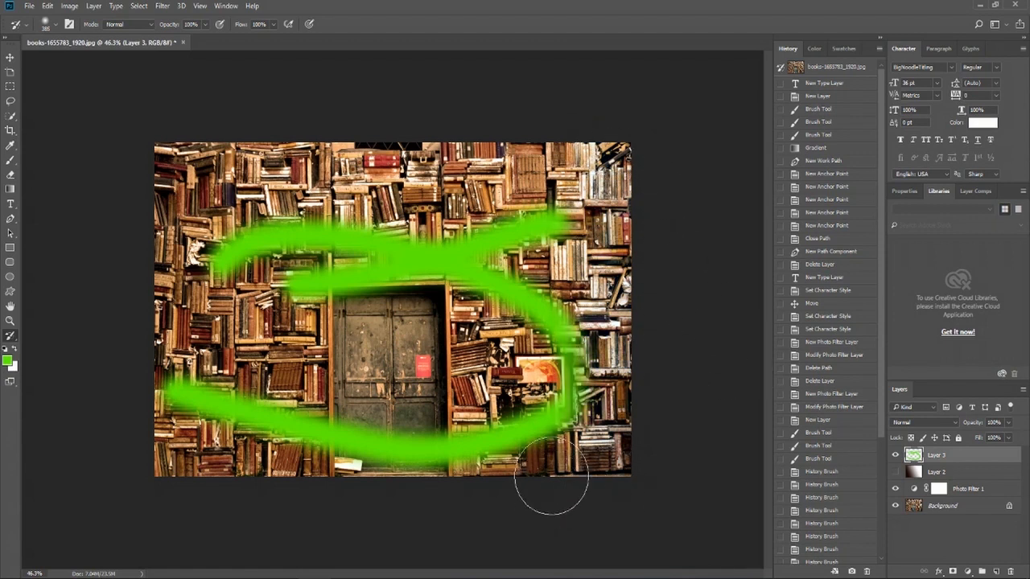
pyautogui.moveTo(552, 483)
pyautogui.mouseDown()
pyautogui.moveTo(570, 362)
pyautogui.moveTo(542, 209)
pyautogui.moveTo(545, 115)
pyautogui.mouseUp()
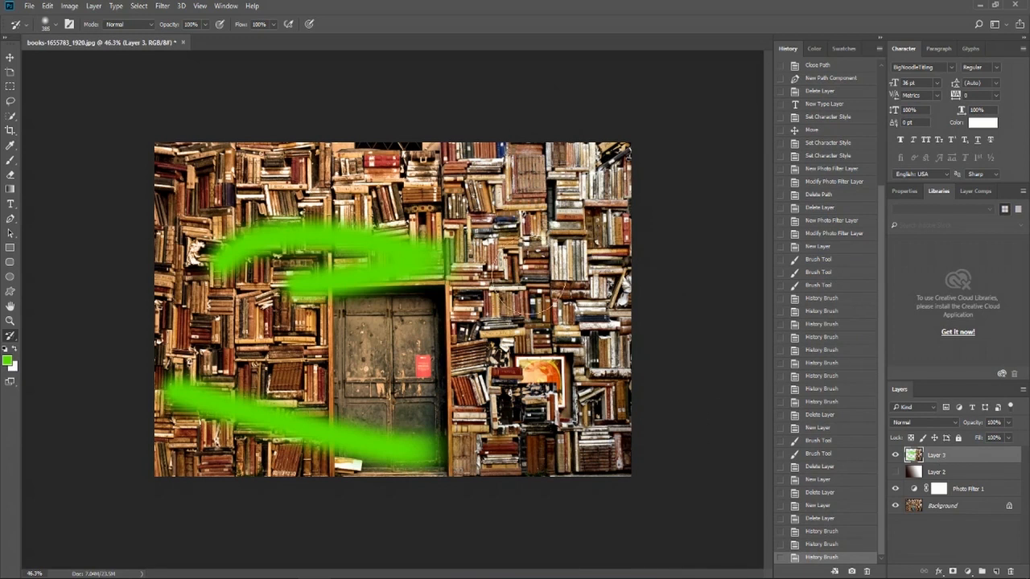
pyautogui.scroll(3, 854, 264)
pyautogui.scroll(2, 856, 269)
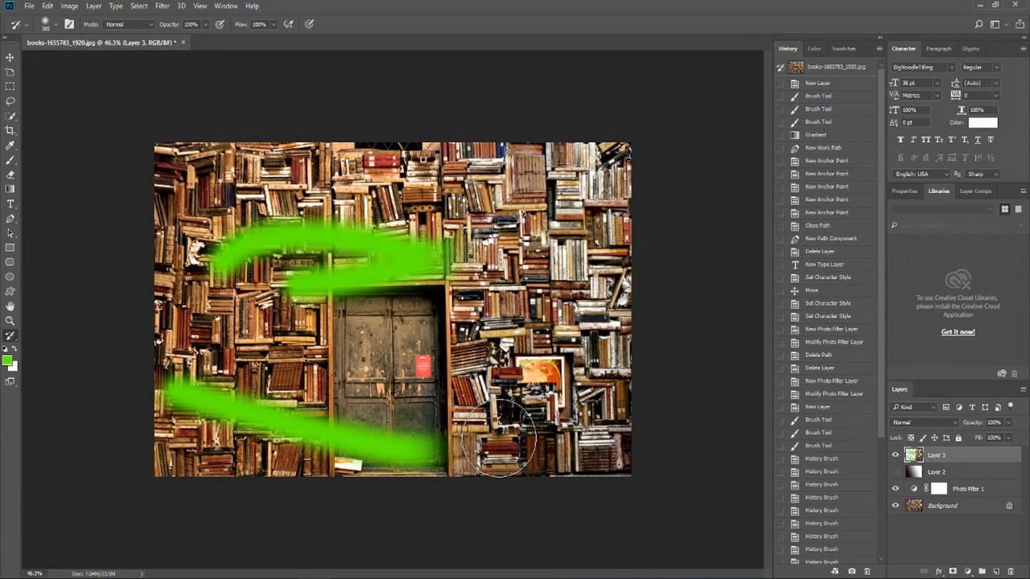
pyautogui.moveTo(471, 437)
pyautogui.mouseDown()
pyautogui.moveTo(452, 387)
pyautogui.moveTo(442, 137)
pyautogui.mouseUp()
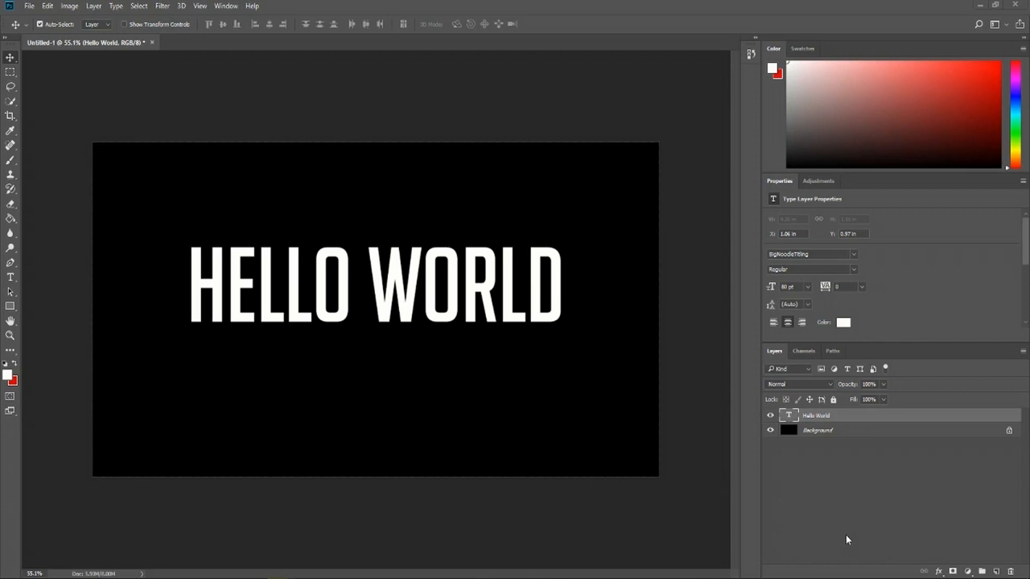
# - Open the blending options of the Hello World text layer and enable Gradient Overlay, comparing the text with and without it
pyautogui.click(15, 279)
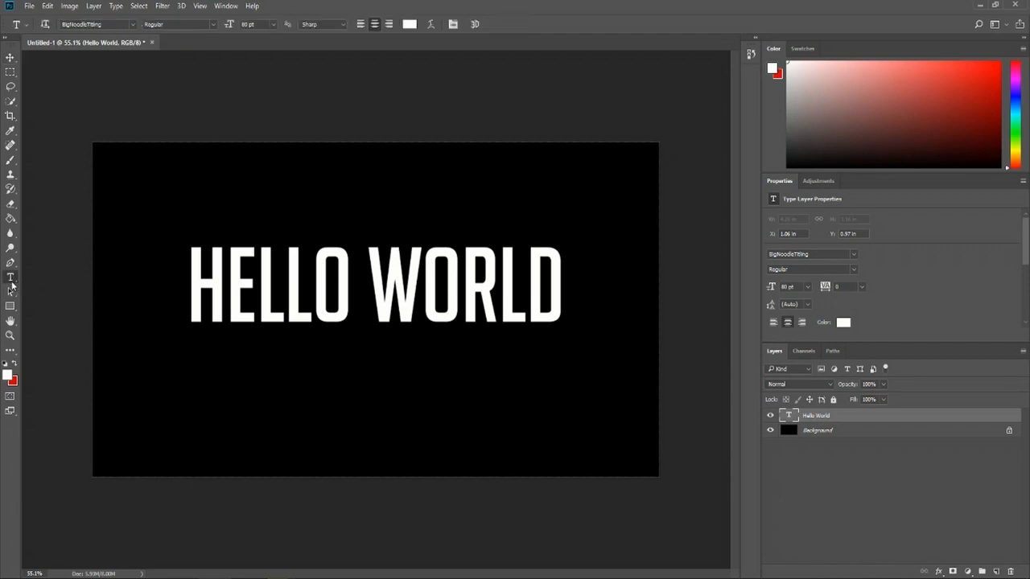
pyautogui.rightClick(815, 420)
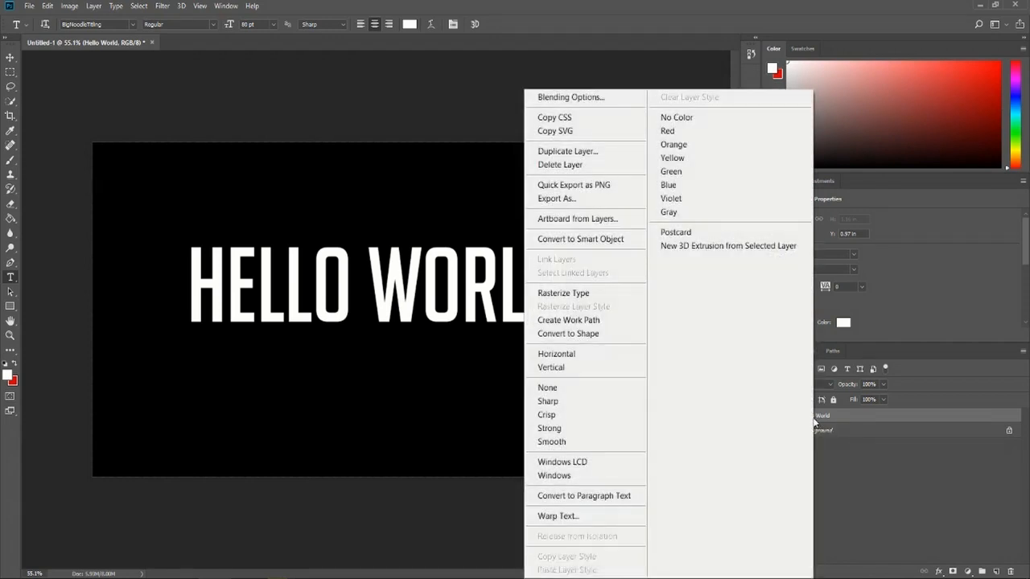
pyautogui.click(607, 96)
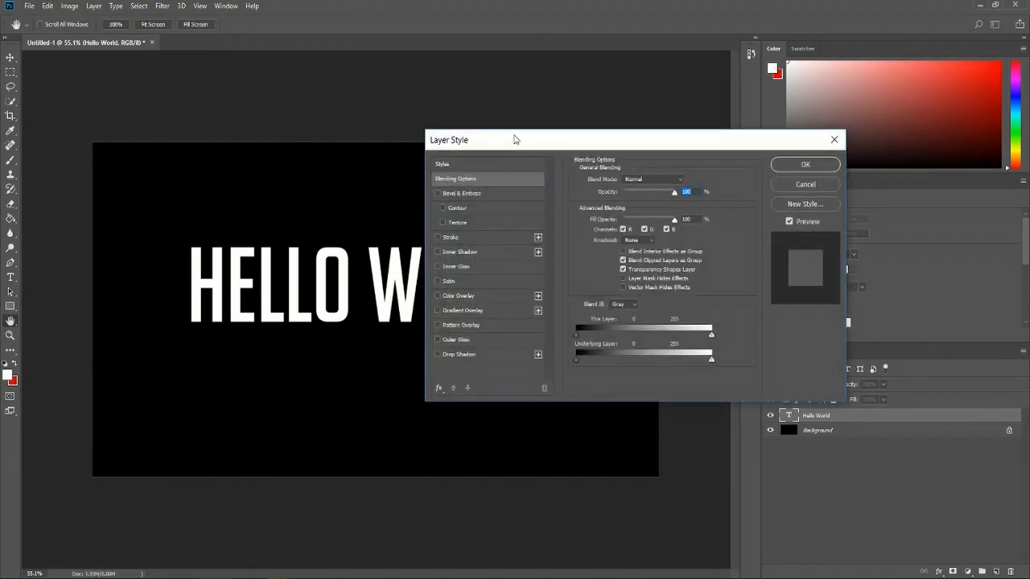
pyautogui.moveTo(516, 140); pyautogui.dragTo(678, 136)
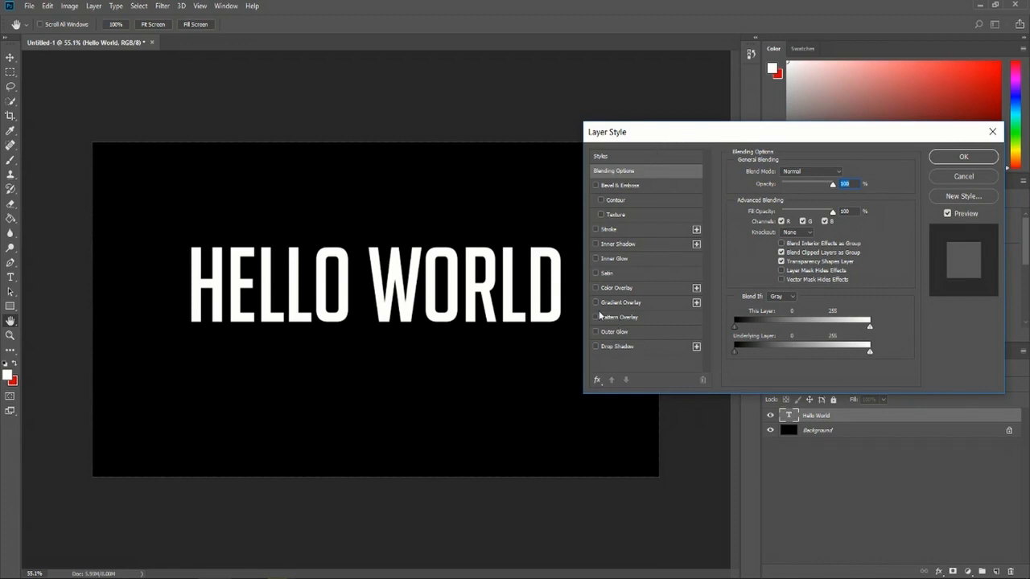
pyautogui.click(622, 304)
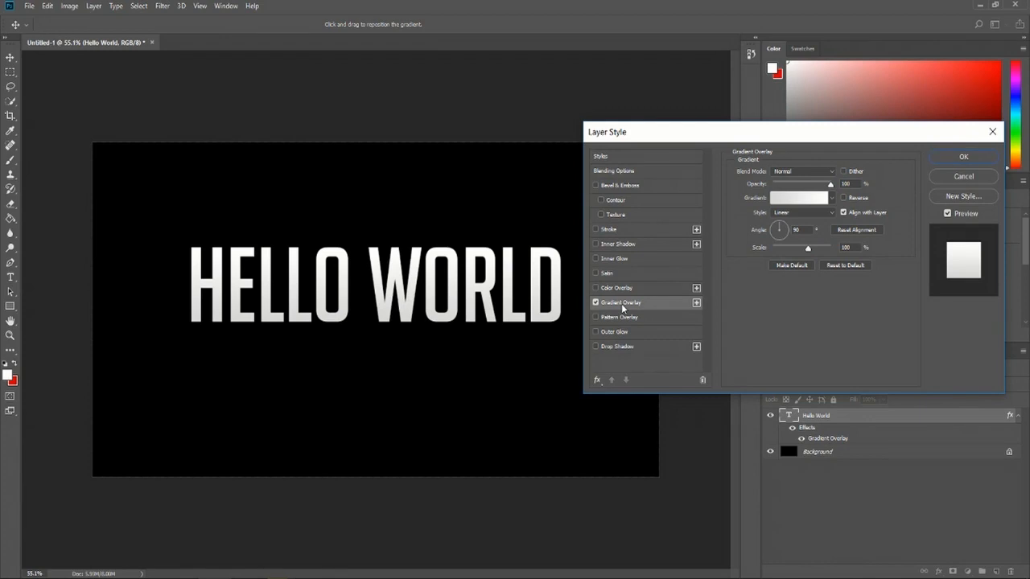
pyautogui.click(595, 304)
pyautogui.click(596, 304)
# - Apply the Copper preset to the text's gradient overlay
pyautogui.click(828, 200)
pyautogui.moveTo(211, 87); pyautogui.dragTo(455, 128)
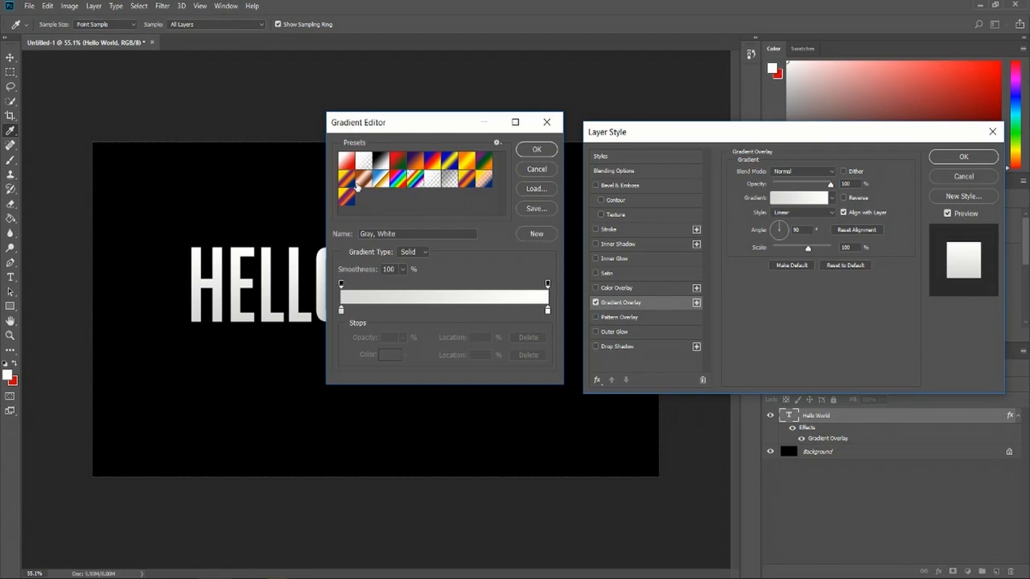
pyautogui.click(366, 186)
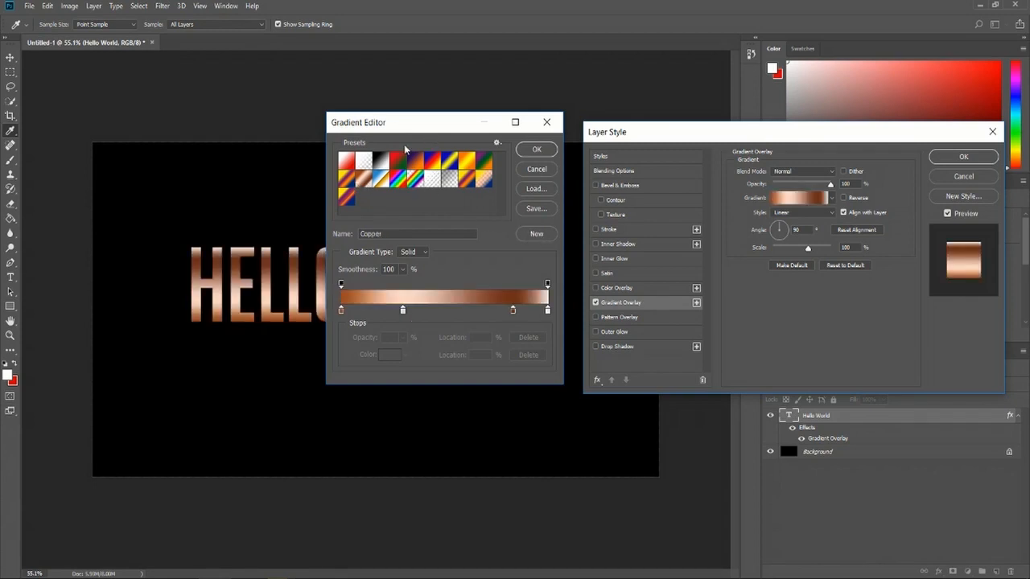
pyautogui.moveTo(427, 134); pyautogui.dragTo(378, 96)
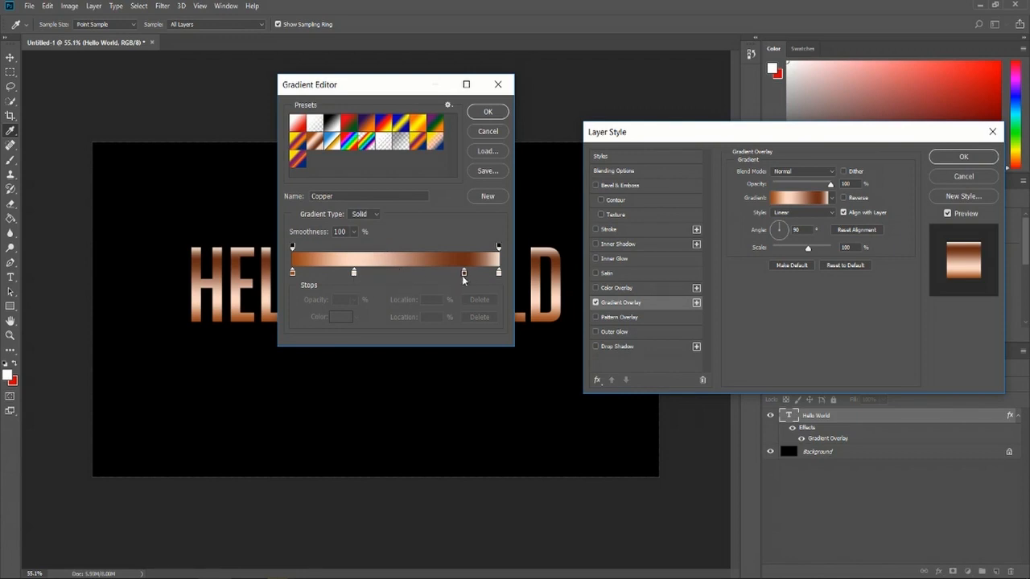
pyautogui.click(486, 111)
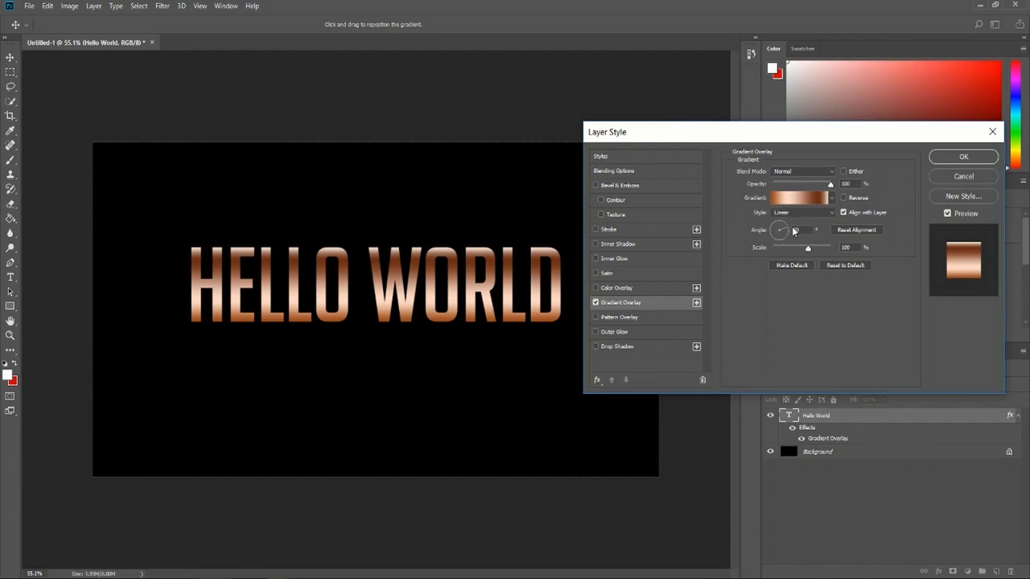
# - Rotate the gradient overlay to about 103° and try the Radial, Angle and Reflected styles on the text
pyautogui.moveTo(787, 241); pyautogui.dragTo(777, 220)
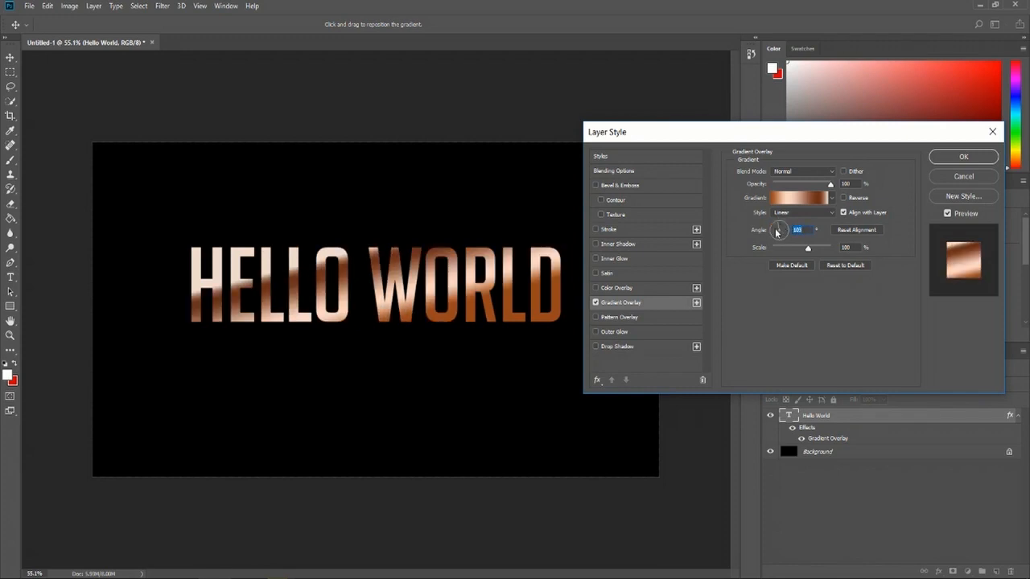
pyautogui.click(815, 218)
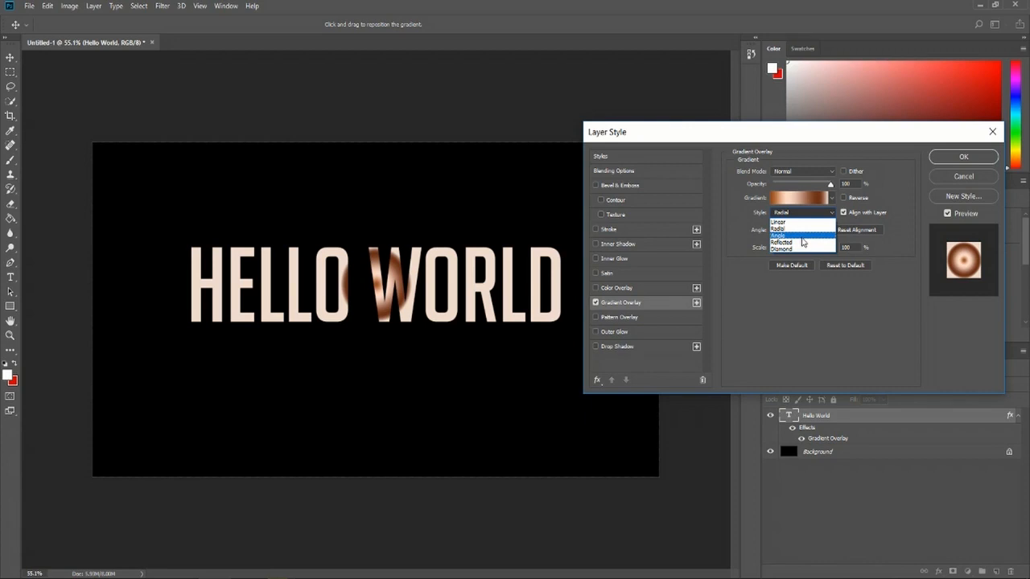
pyautogui.click(802, 237)
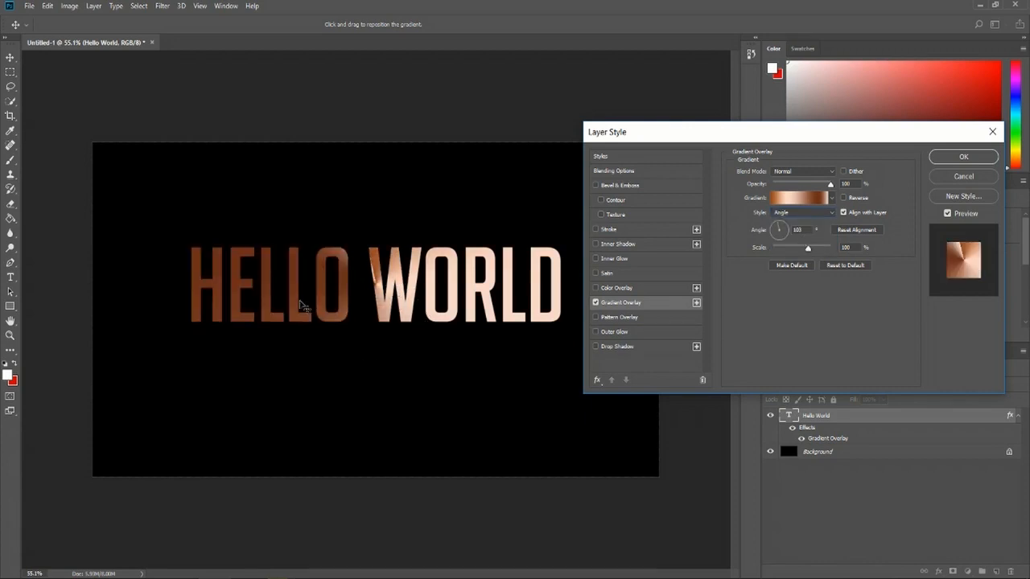
pyautogui.click(803, 214)
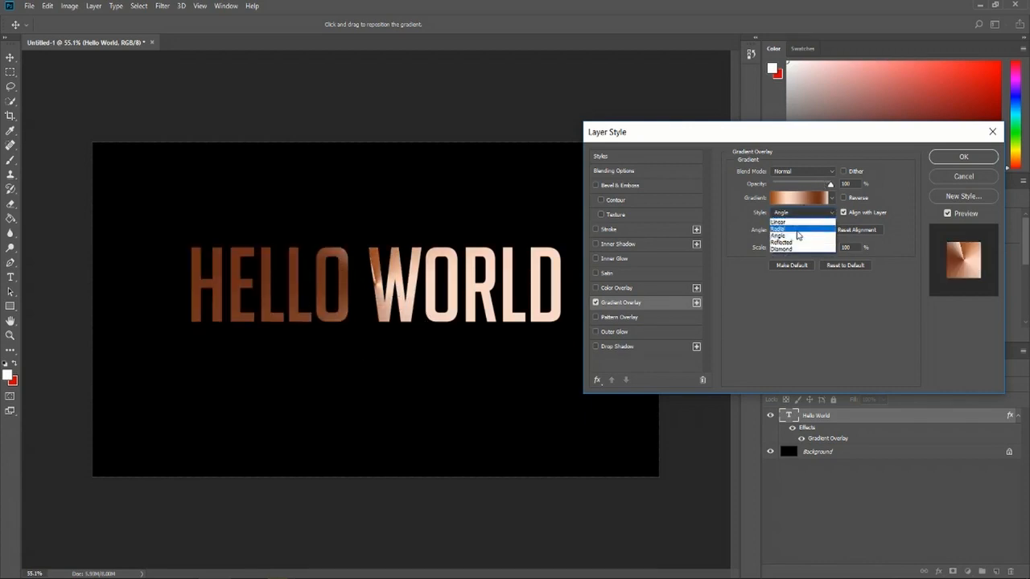
pyautogui.click(799, 242)
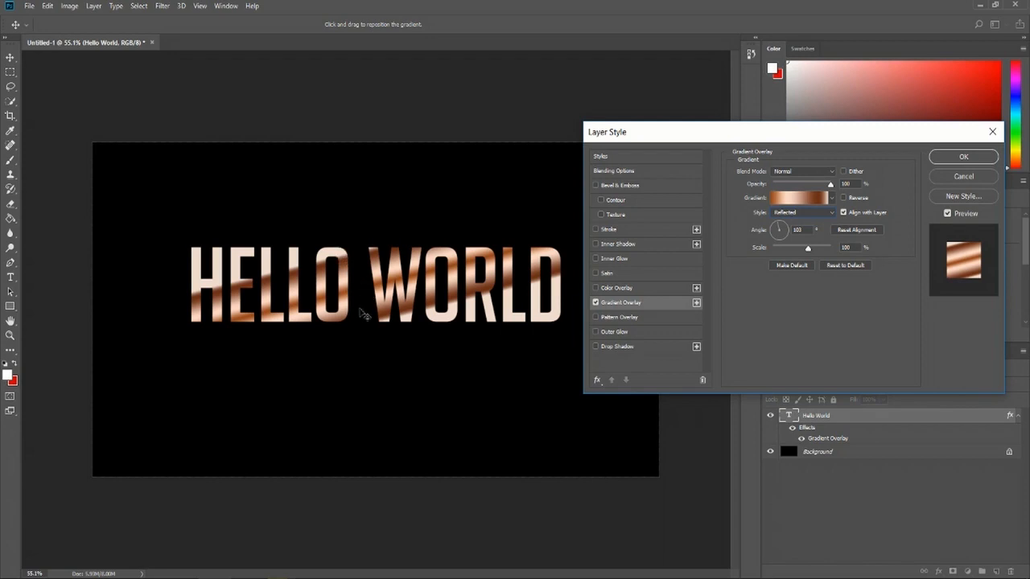
# - Set the gradient overlay to a -164° angle and the Diamond style, and reduce its scale to about 50%
pyautogui.click(786, 238)
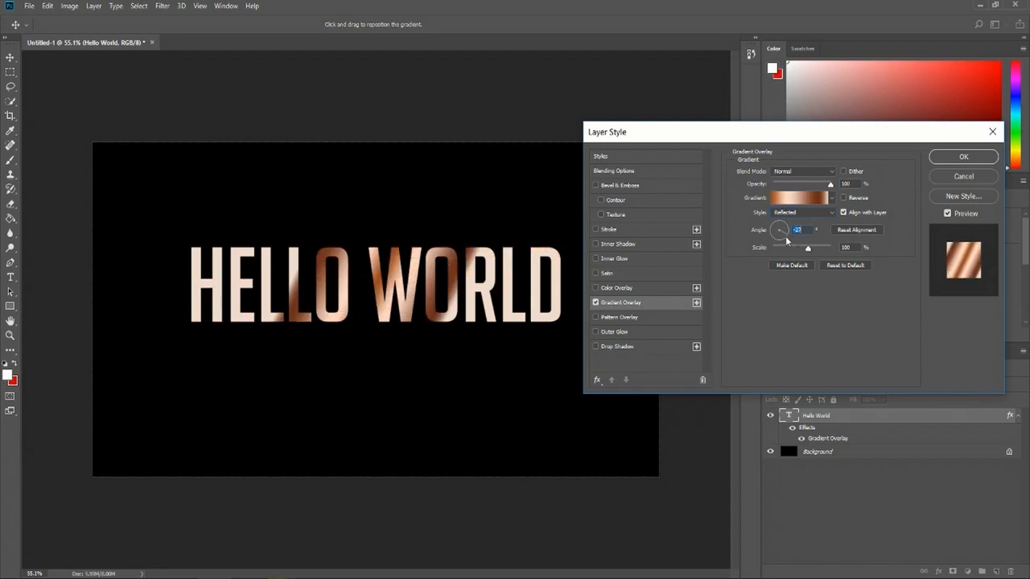
pyautogui.moveTo(786, 237); pyautogui.dragTo(769, 233)
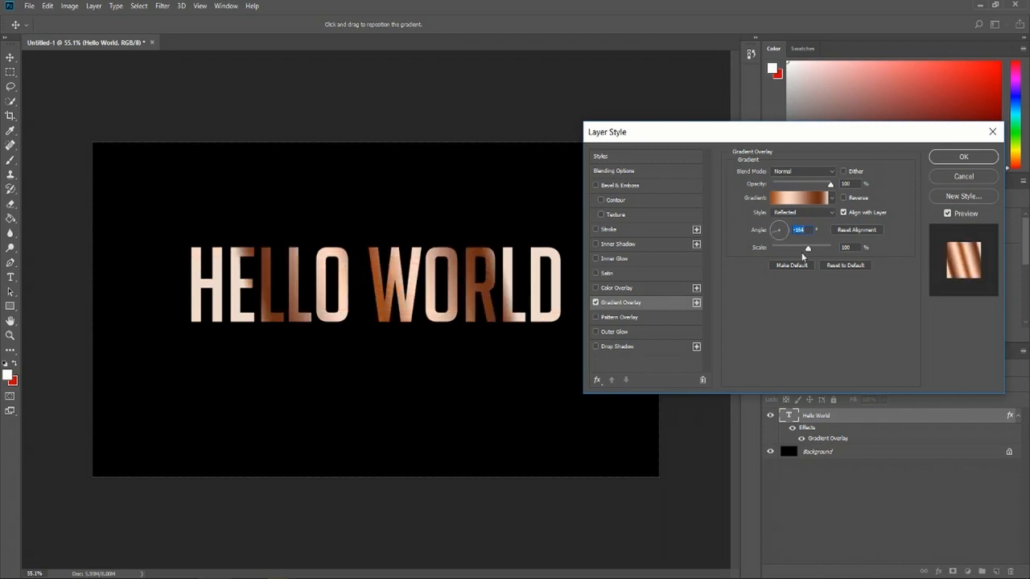
pyautogui.click(803, 213)
pyautogui.click(806, 250)
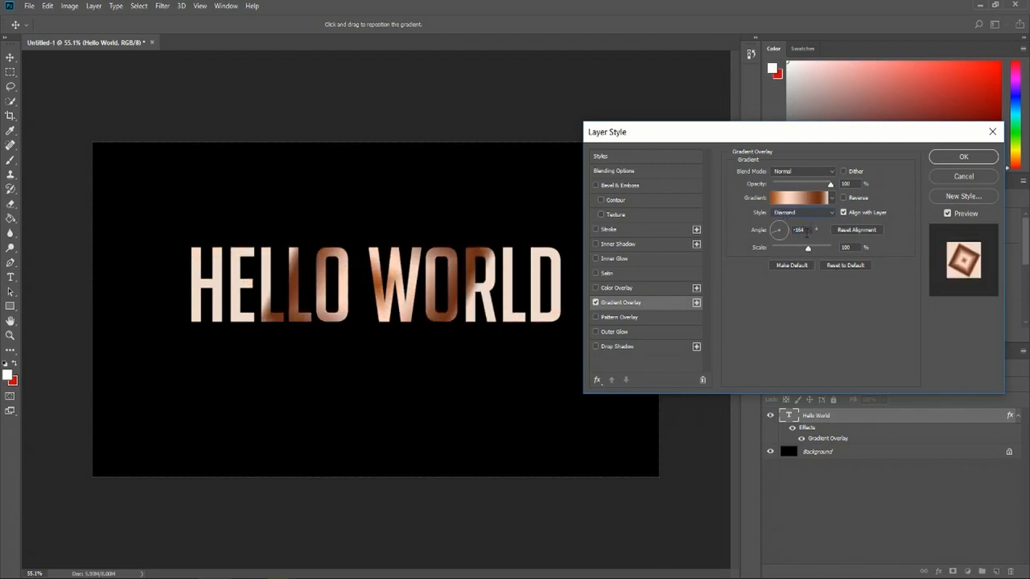
pyautogui.moveTo(807, 249); pyautogui.dragTo(787, 249)
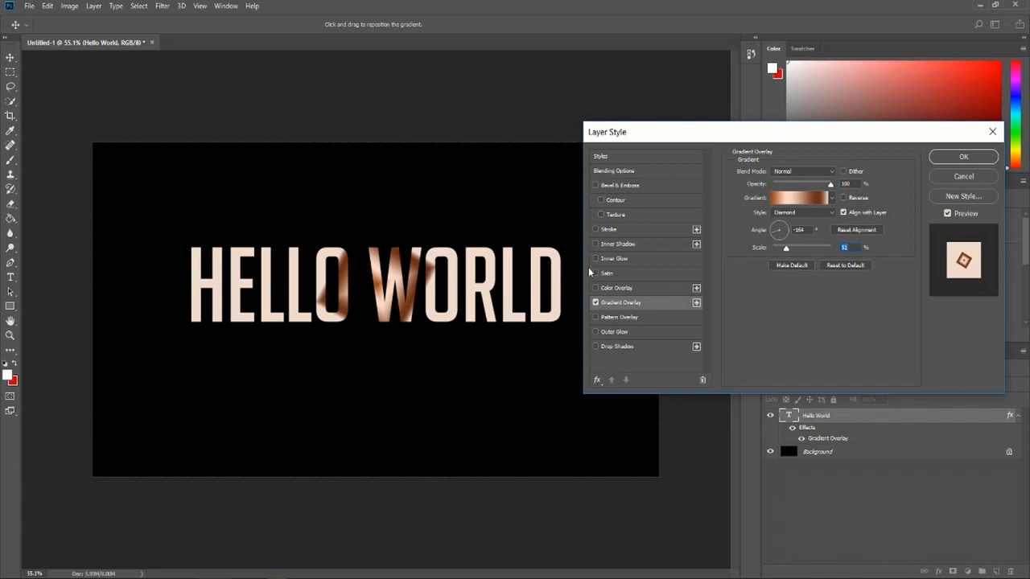
# - Add a red 4 px inside stroke to the Hello World text and apply the layer style
pyautogui.click(596, 230)
pyautogui.click(644, 231)
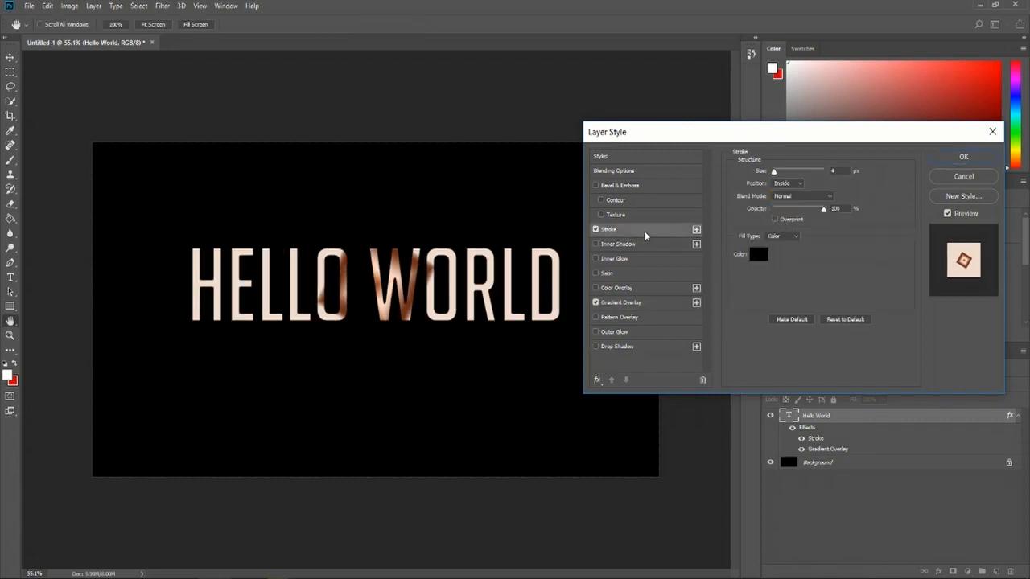
pyautogui.click(758, 255)
pyautogui.moveTo(487, 246); pyautogui.dragTo(510, 203)
pyautogui.click(620, 148)
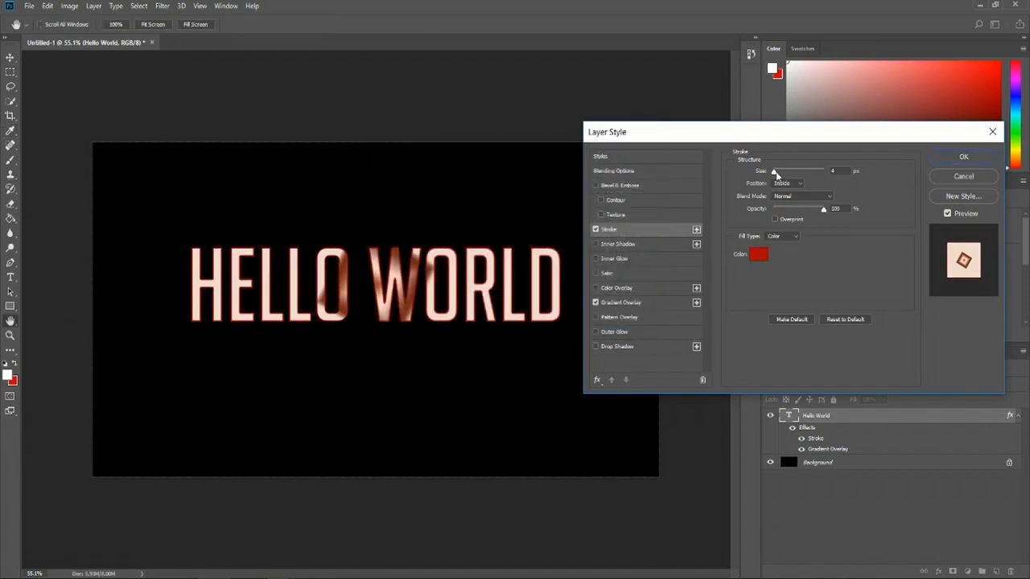
pyautogui.moveTo(775, 172); pyautogui.dragTo(775, 173)
pyautogui.click(974, 158)
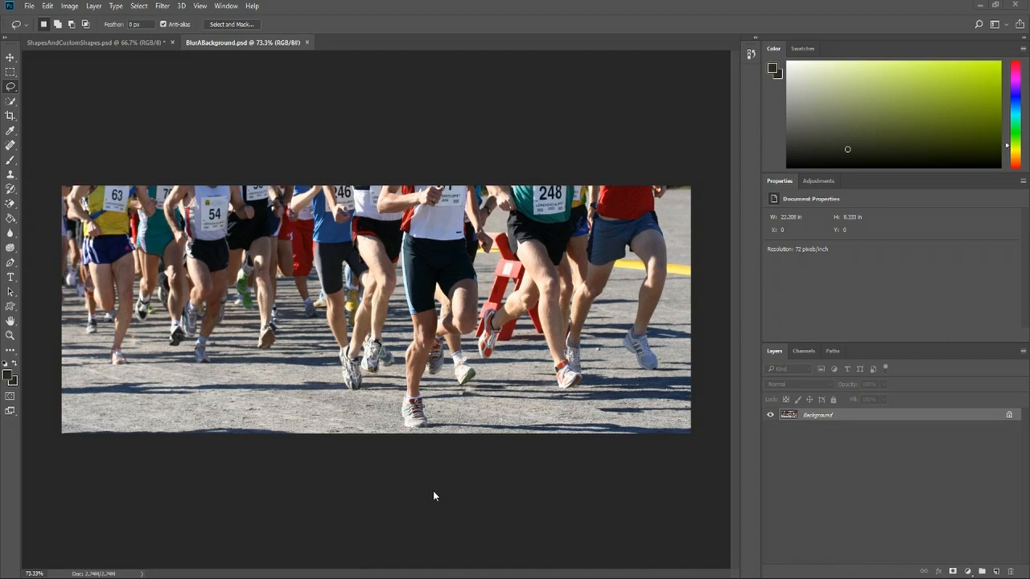
# - Select the front runner in the white top with a freehand Lasso outline and invert the selection to cover the background
pyautogui.click(8, 76)
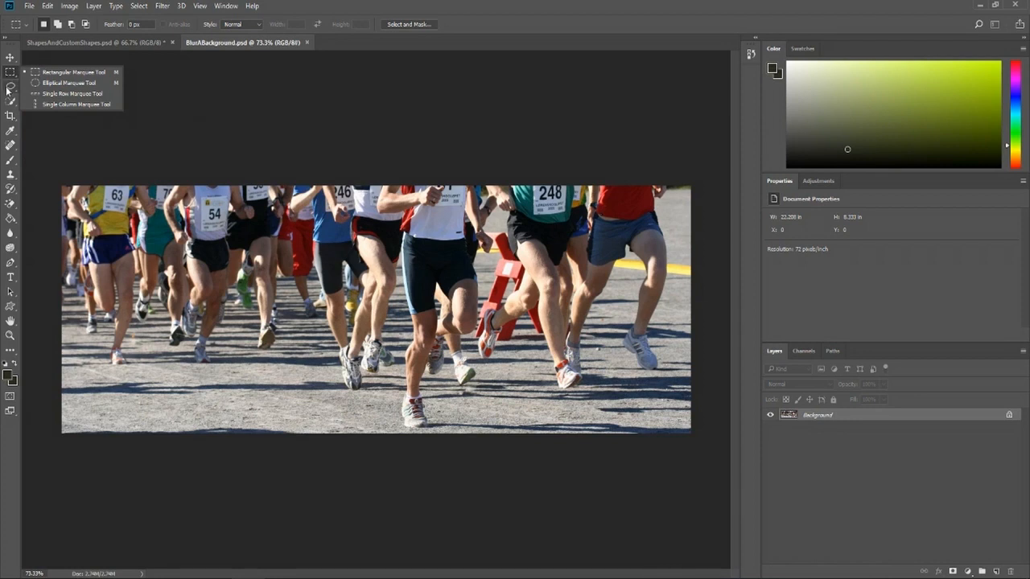
pyautogui.click(10, 86)
pyautogui.click(56, 87)
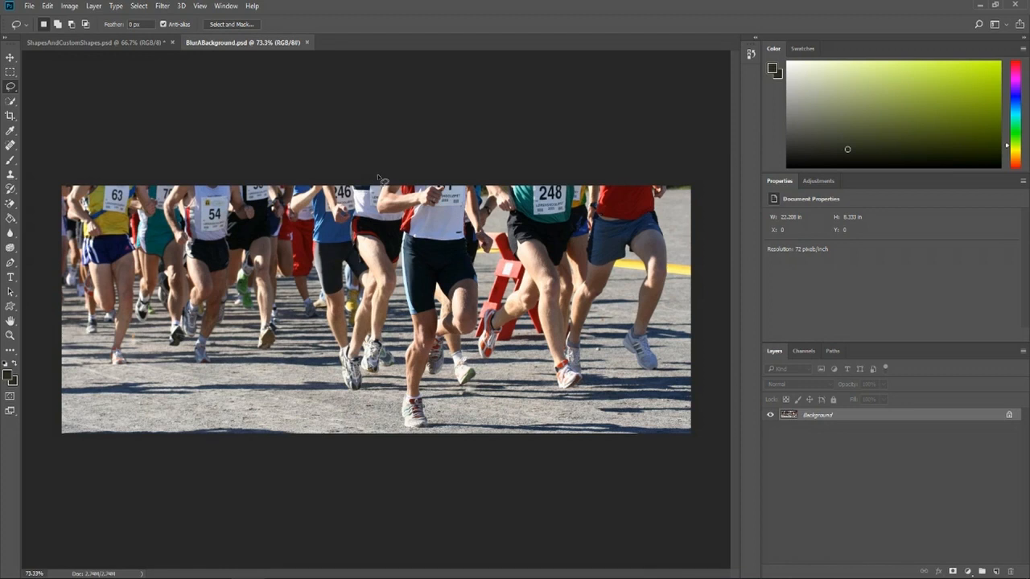
pyautogui.moveTo(380, 179)
pyautogui.mouseDown()
pyautogui.moveTo(375, 218)
pyautogui.moveTo(400, 230)
pyautogui.moveTo(401, 245)
pyautogui.moveTo(397, 417)
pyautogui.moveTo(403, 441)
pyautogui.moveTo(432, 449)
pyautogui.moveTo(444, 423)
pyautogui.moveTo(485, 391)
pyautogui.moveTo(479, 347)
pyautogui.moveTo(499, 211)
pyautogui.moveTo(477, 172)
pyautogui.moveTo(410, 164)
pyautogui.moveTo(381, 174)
pyautogui.mouseUp()
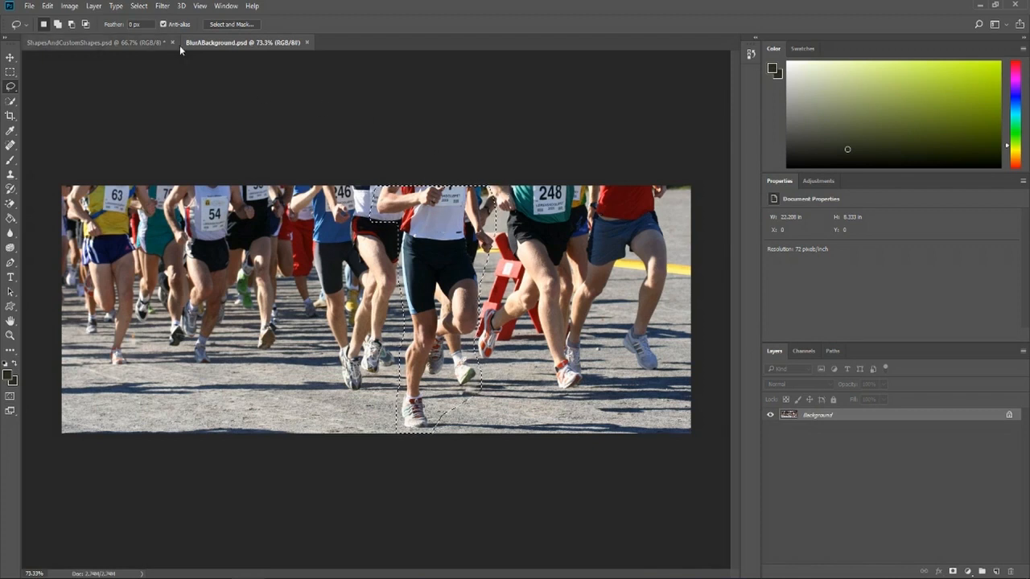
pyautogui.click(139, 7)
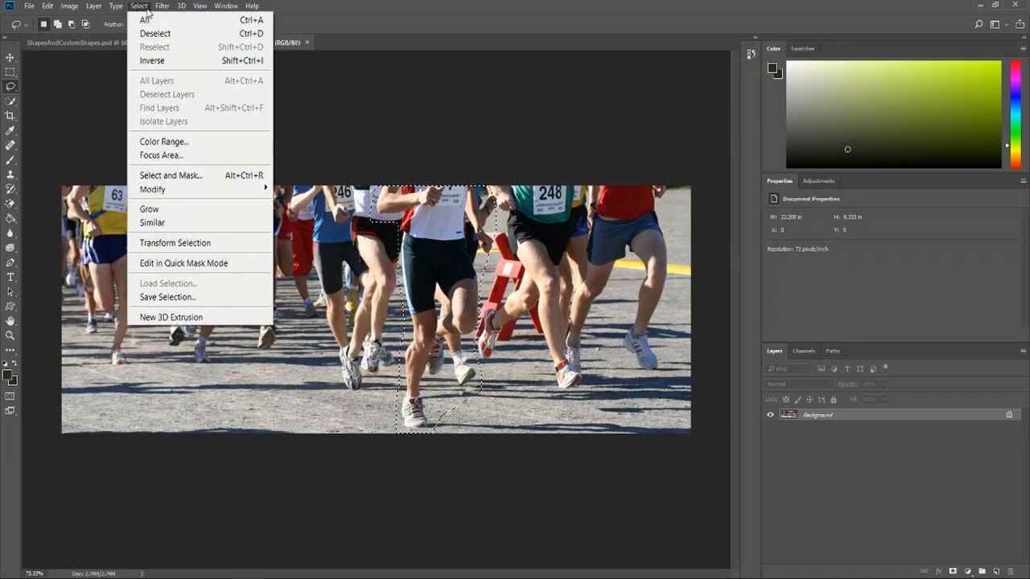
pyautogui.click(185, 62)
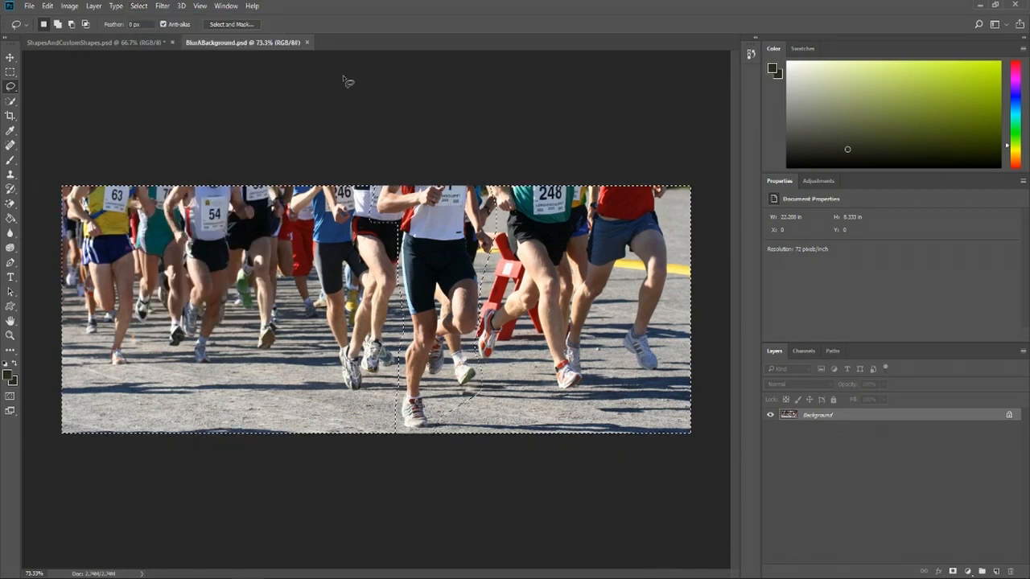
# - Try painting over the selected background with the Blur tool using a 401 px brush, and undo the blurring
pyautogui.click(9, 233)
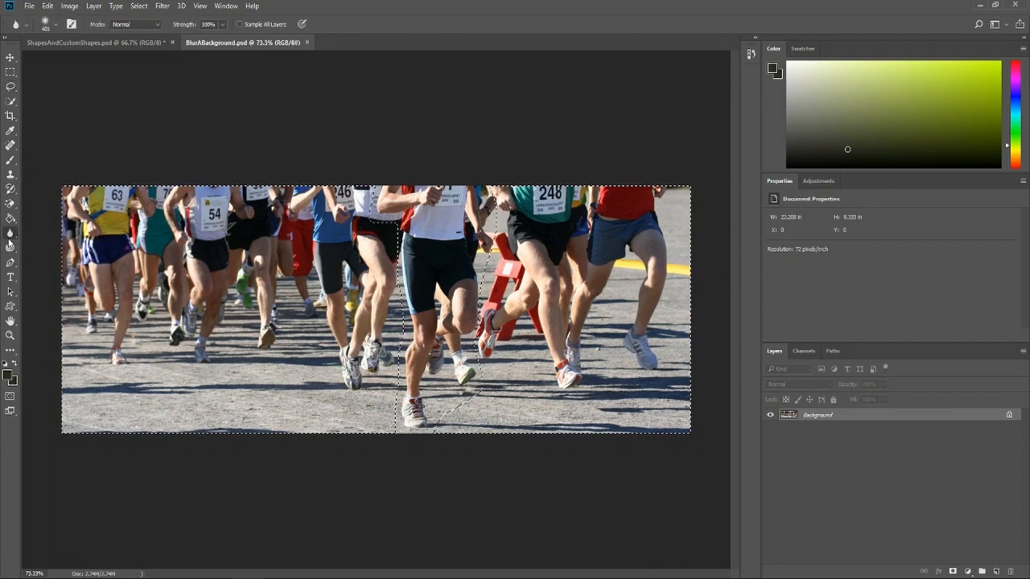
pyautogui.click(54, 24)
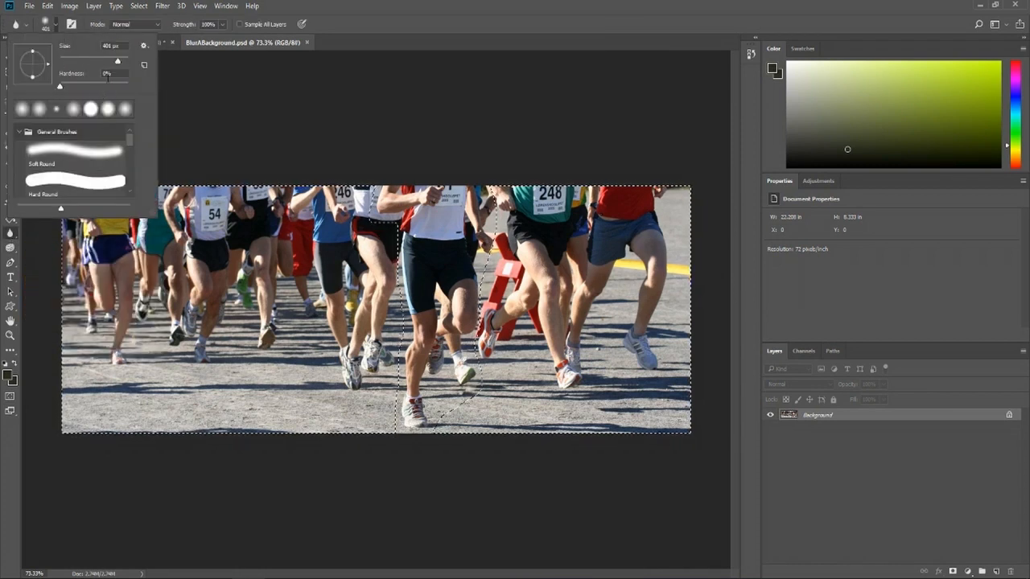
pyautogui.click(56, 25)
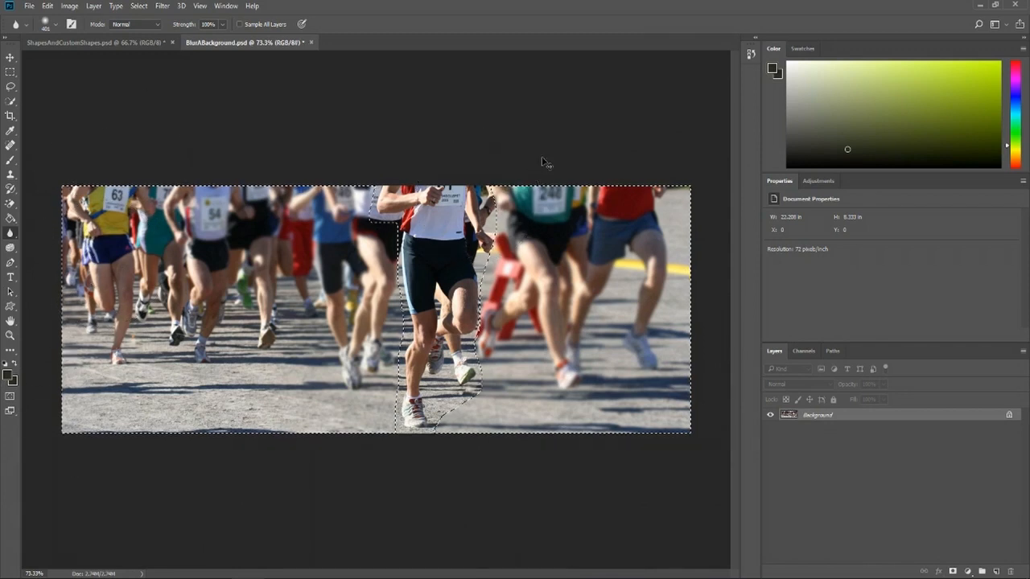
pyautogui.hotkey('ctrl', 'z')
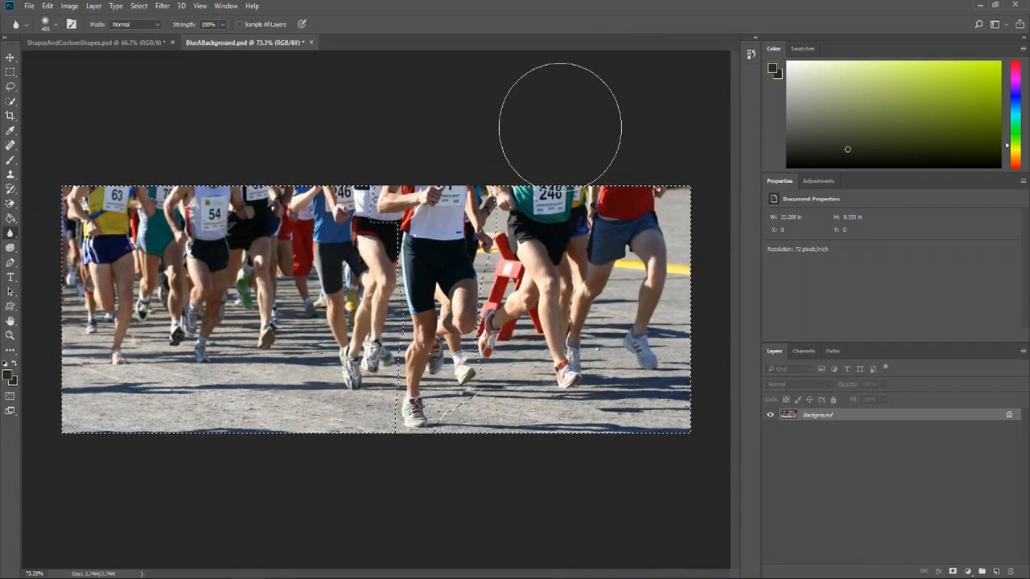
# - Apply a Gaussian Blur with a 3.9 pixel radius to the selected background and deselect it
pyautogui.click(163, 7)
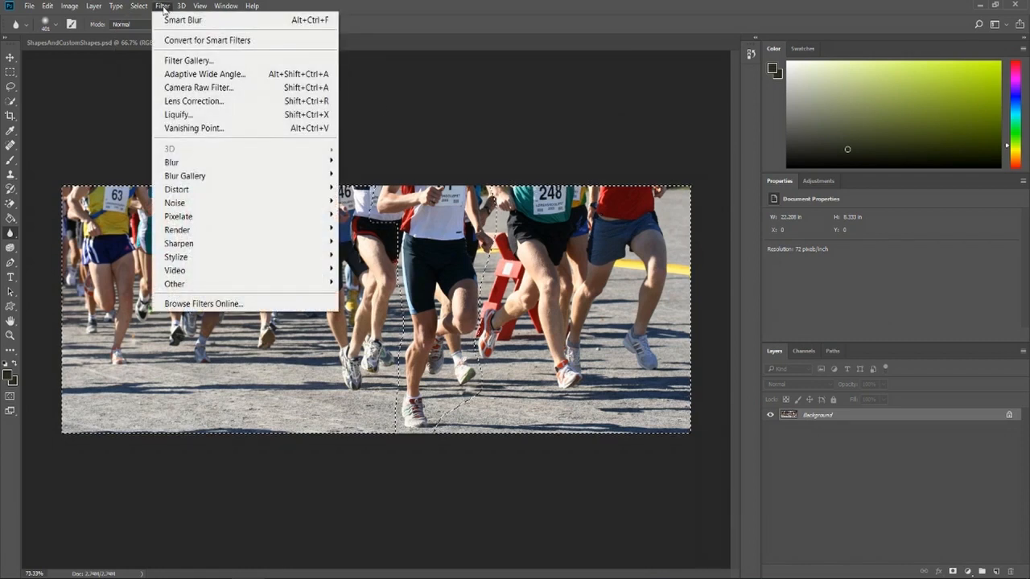
pyautogui.moveTo(212, 164)
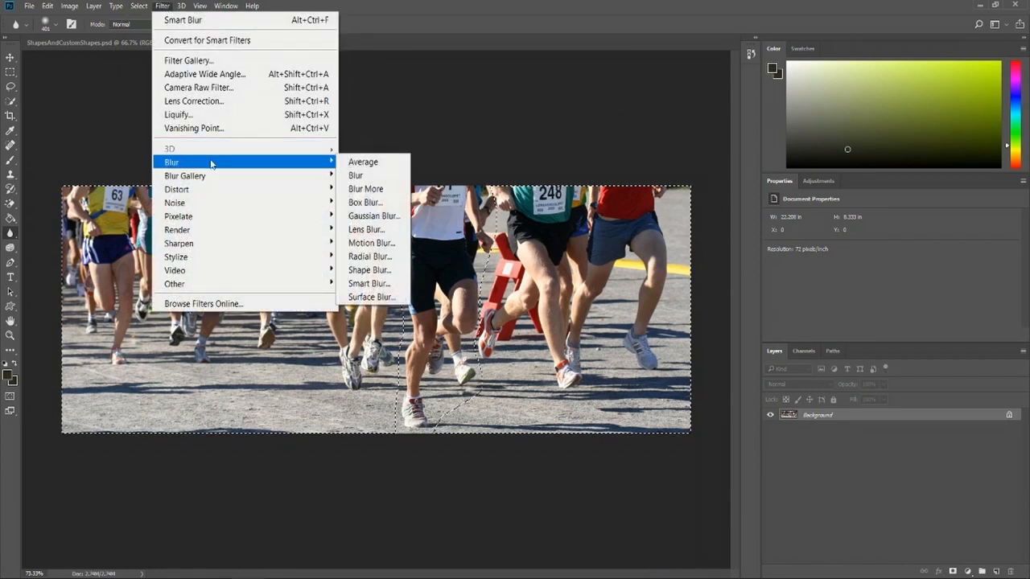
pyautogui.click(375, 216)
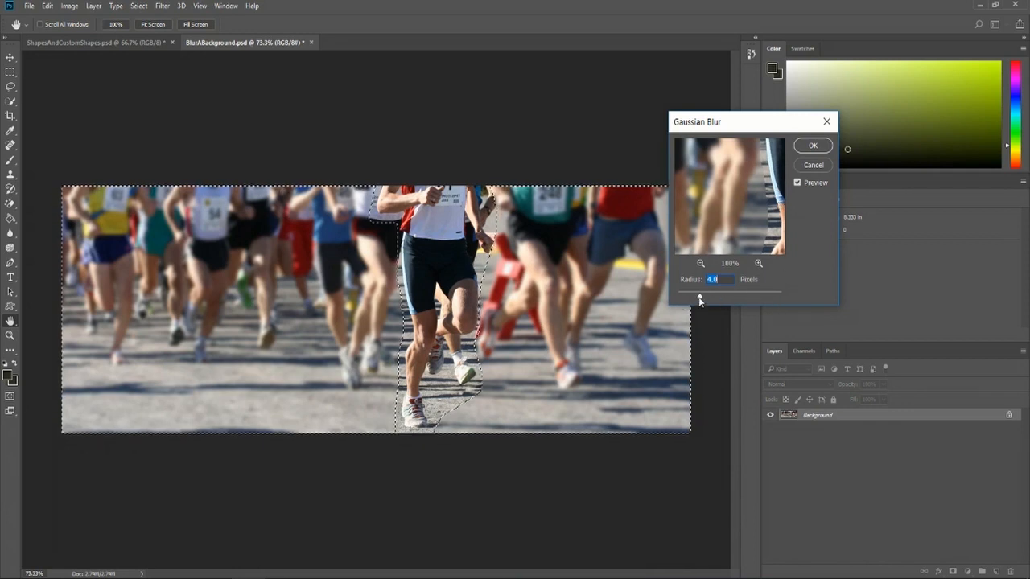
pyautogui.moveTo(699, 298)
pyautogui.mouseDown()
pyautogui.moveTo(689, 299)
pyautogui.moveTo(698, 299)
pyautogui.mouseUp()
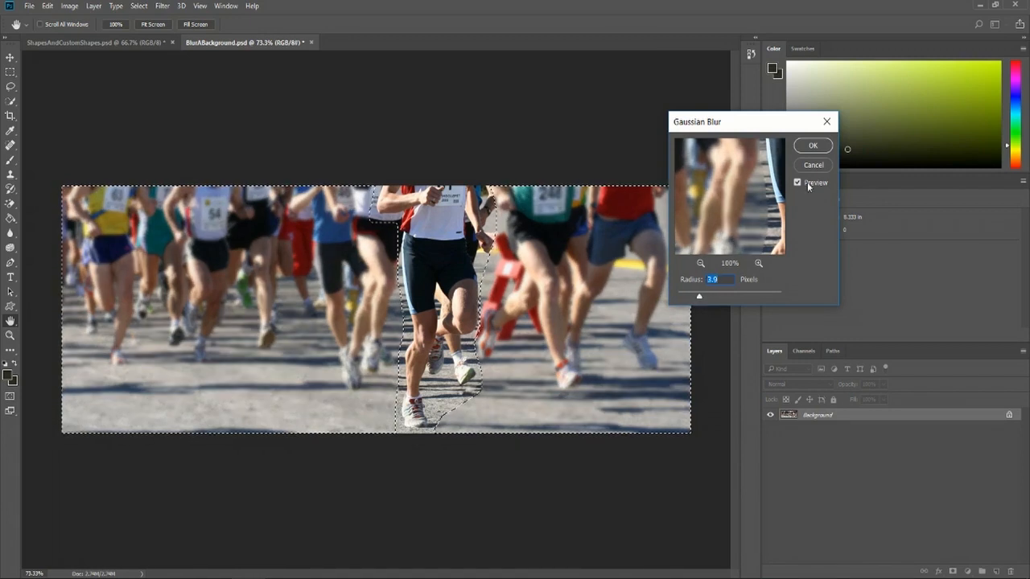
pyautogui.click(812, 149)
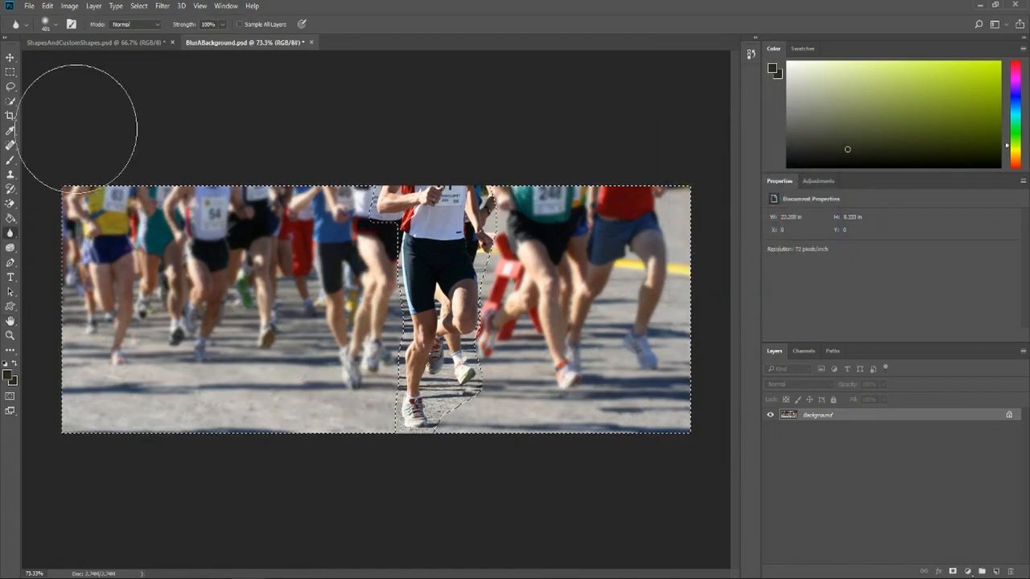
pyautogui.click(11, 72)
pyautogui.click(508, 253)
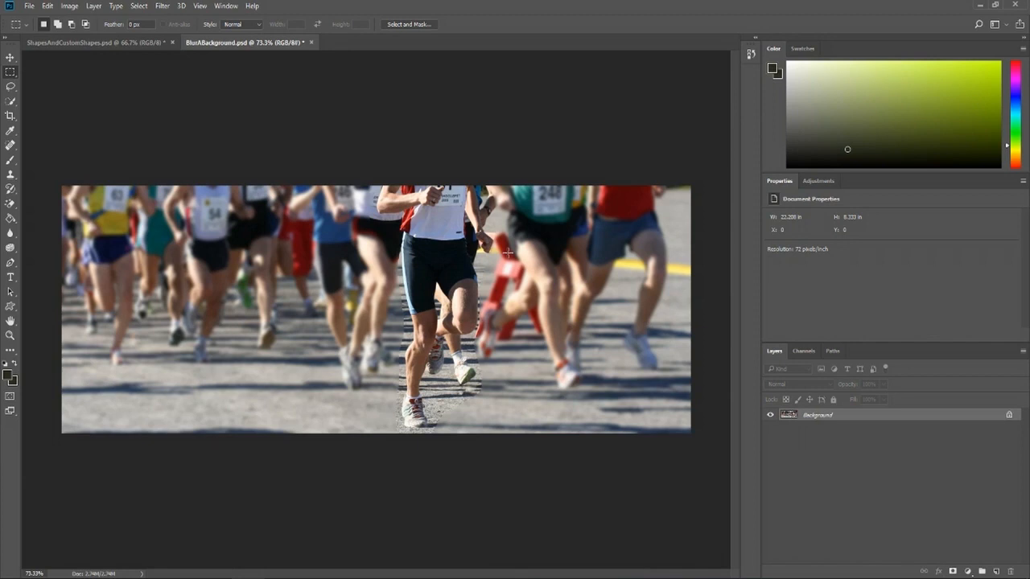
pyautogui.click(138, 7)
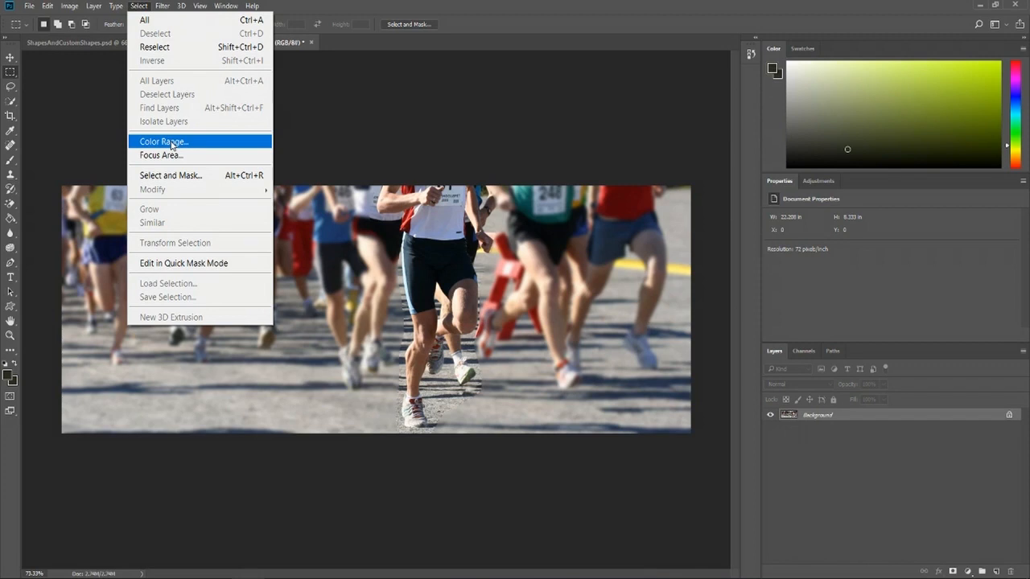
pyautogui.click(455, 98)
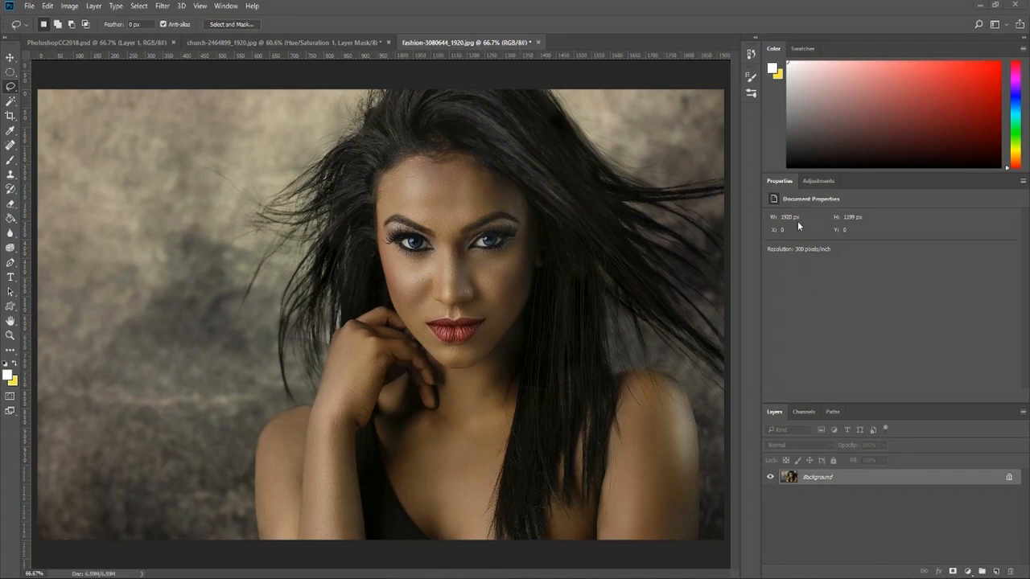
# - Add a Hue/Saturation adjustment layer to the fashion portrait and set its saturation to -100
pyautogui.click(821, 180)
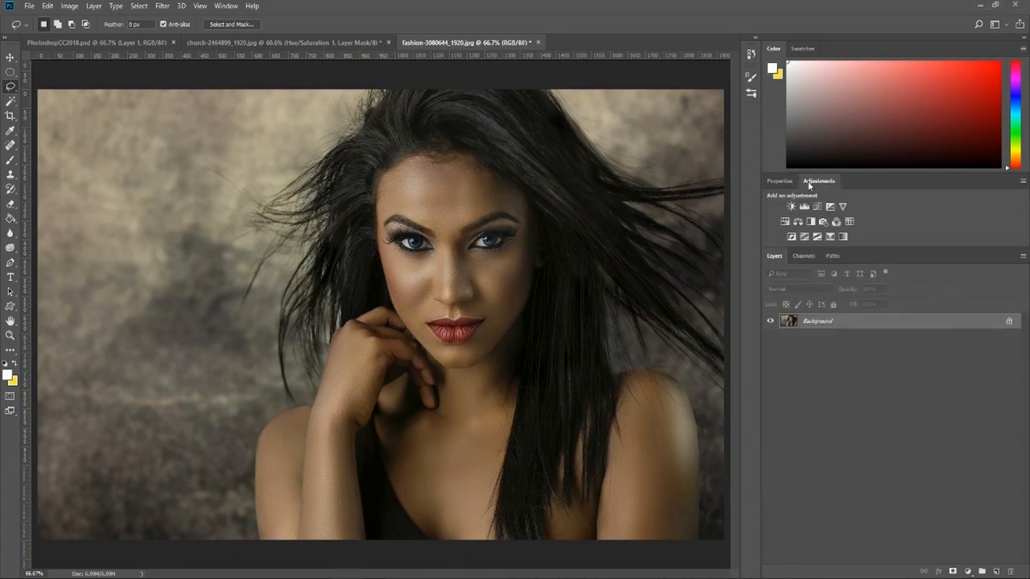
pyautogui.click(785, 221)
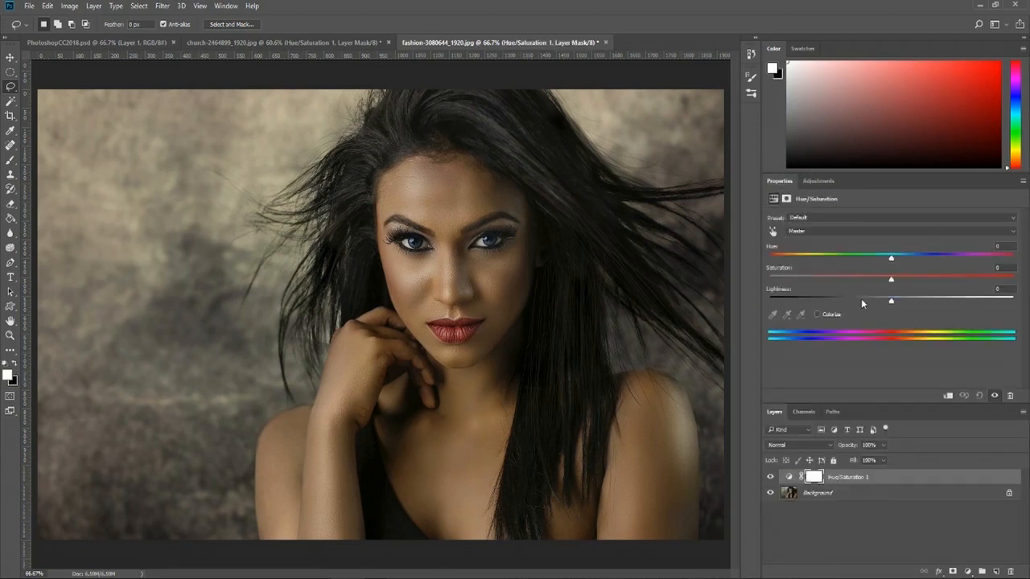
pyautogui.moveTo(892, 280); pyautogui.dragTo(726, 276)
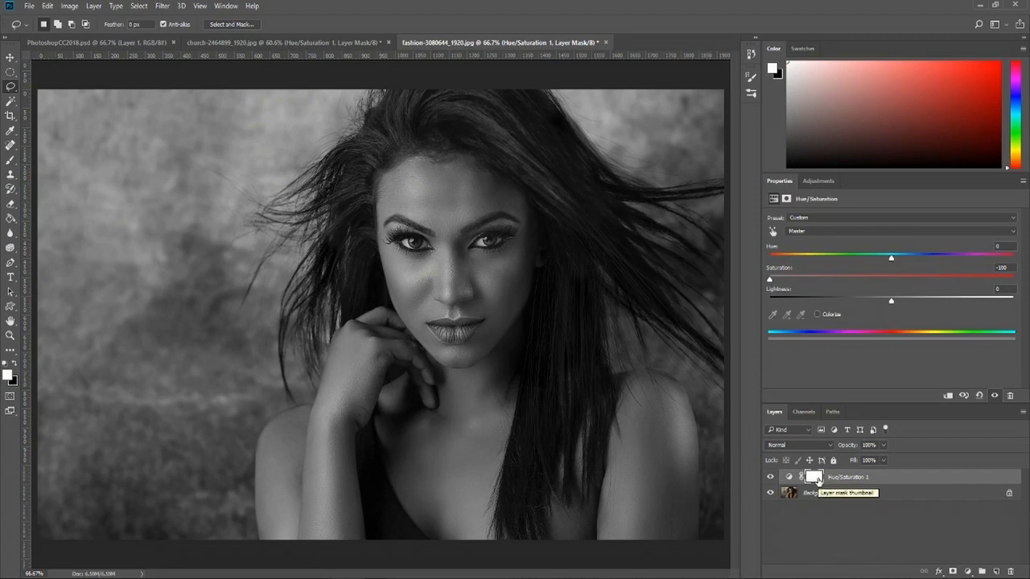
# - Open the Hue/Saturation layer mask in Select and Mask, put the brush in subtract mode and set the view transparency to 100%
pyautogui.doubleClick(815, 478)
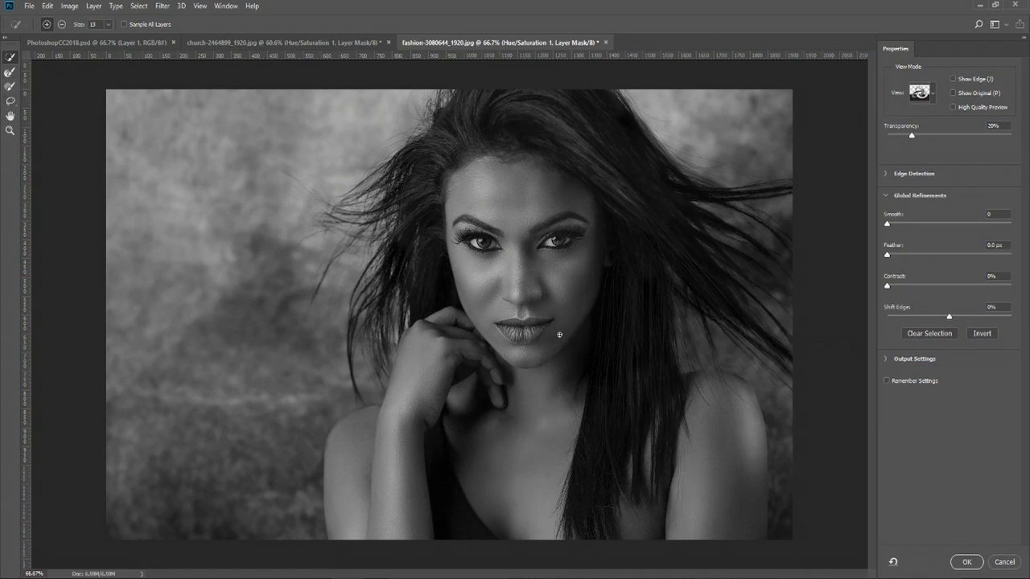
pyautogui.click(10, 87)
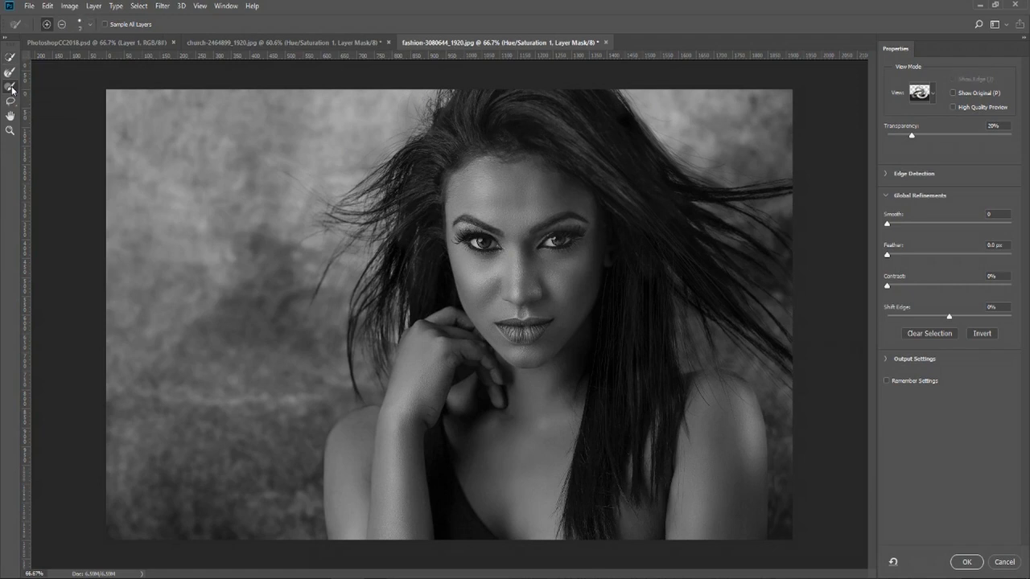
pyautogui.click(64, 27)
pyautogui.moveTo(913, 138); pyautogui.dragTo(1024, 140)
# - Set the subtracting brush to 16 px for close-up work on the eyes
pyautogui.press('z')
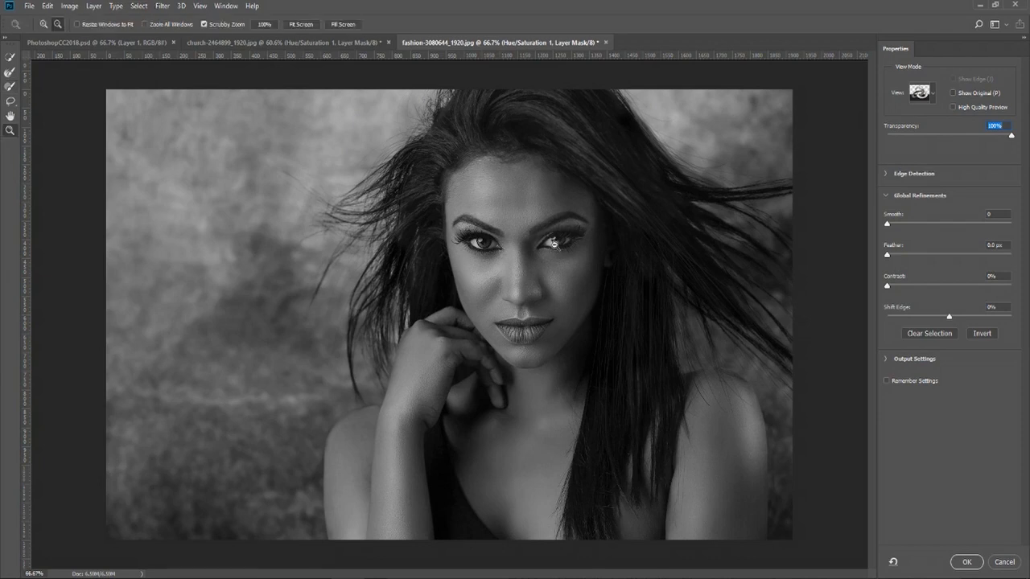
pyautogui.press('alt')
pyautogui.click(563, 240)
pyautogui.click(587, 242)
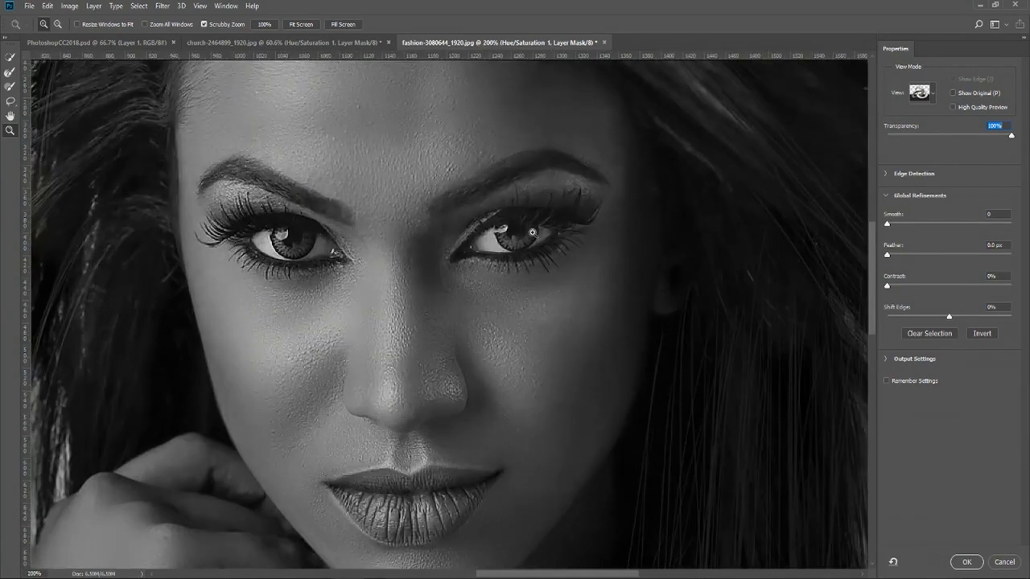
pyautogui.click(10, 86)
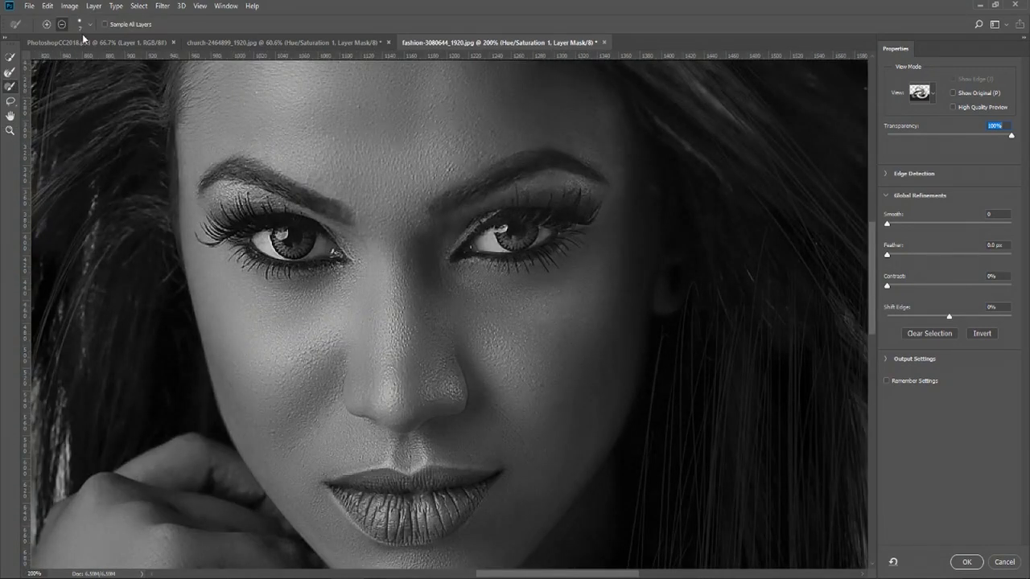
pyautogui.click(93, 27)
pyautogui.click(91, 28)
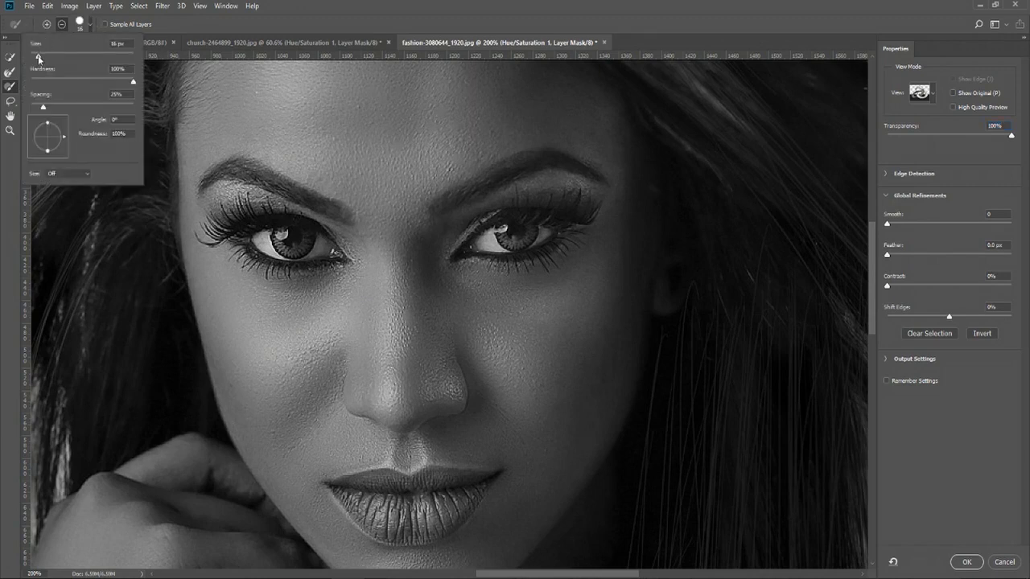
pyautogui.click(90, 30)
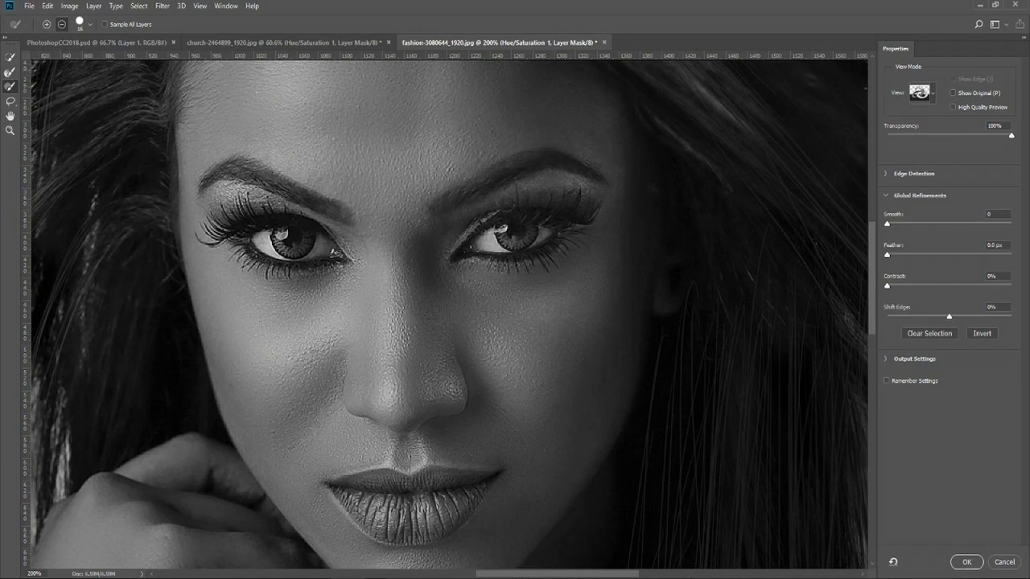
# - Paint over both eyes with the subtracting brush to bring back their original color
pyautogui.scroll(3, 537, 243)
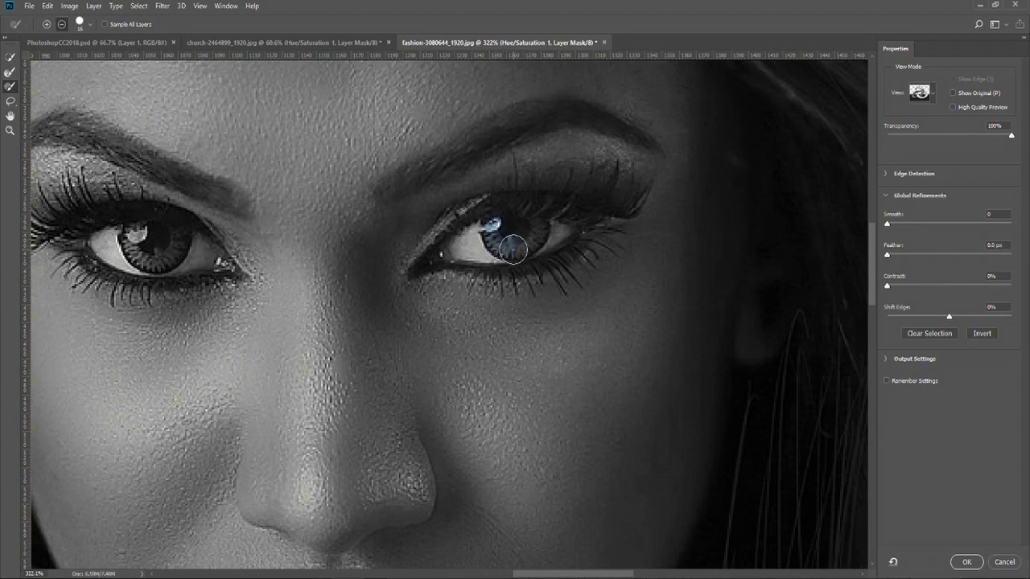
pyautogui.moveTo(513, 250)
pyautogui.mouseDown()
pyautogui.moveTo(533, 239)
pyautogui.moveTo(532, 224)
pyautogui.moveTo(515, 229)
pyautogui.mouseUp()
pyautogui.hscroll(-5, 553, 361)
pyautogui.moveTo(563, 237); pyautogui.dragTo(566, 266)
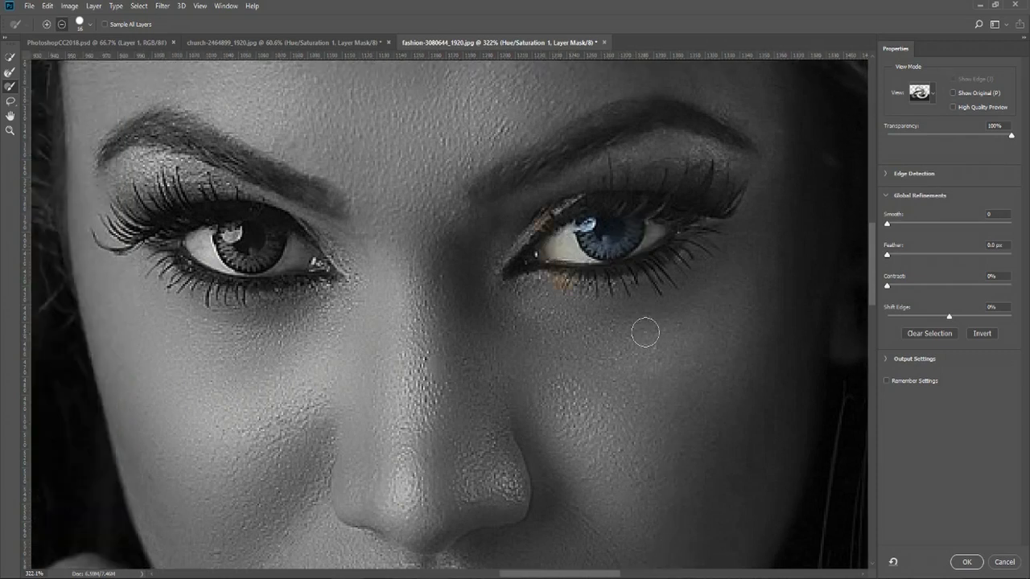
pyautogui.hscroll(-4, 337, 216)
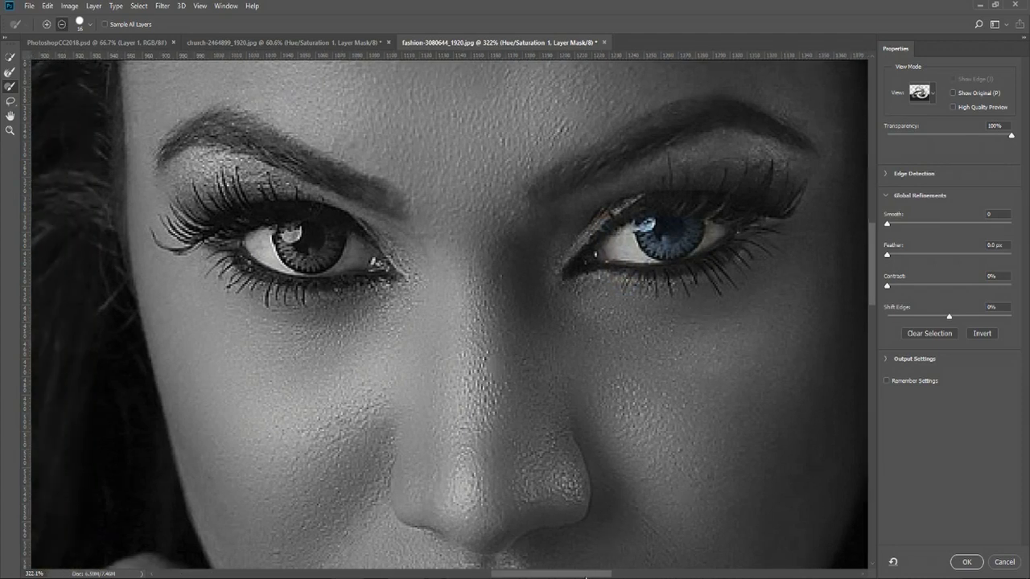
pyautogui.moveTo(311, 232)
pyautogui.mouseDown()
pyautogui.moveTo(318, 265)
pyautogui.moveTo(337, 264)
pyautogui.moveTo(354, 248)
pyautogui.moveTo(351, 232)
pyautogui.moveTo(321, 226)
pyautogui.moveTo(334, 241)
pyautogui.moveTo(331, 269)
pyautogui.moveTo(361, 279)
pyautogui.mouseUp()
# - Reduce the Refine Edge Brush size and refine the mask along the lower and inner edges of the left-hand eye's iris
pyautogui.click(10, 71)
pyautogui.scroll(4, 361, 279)
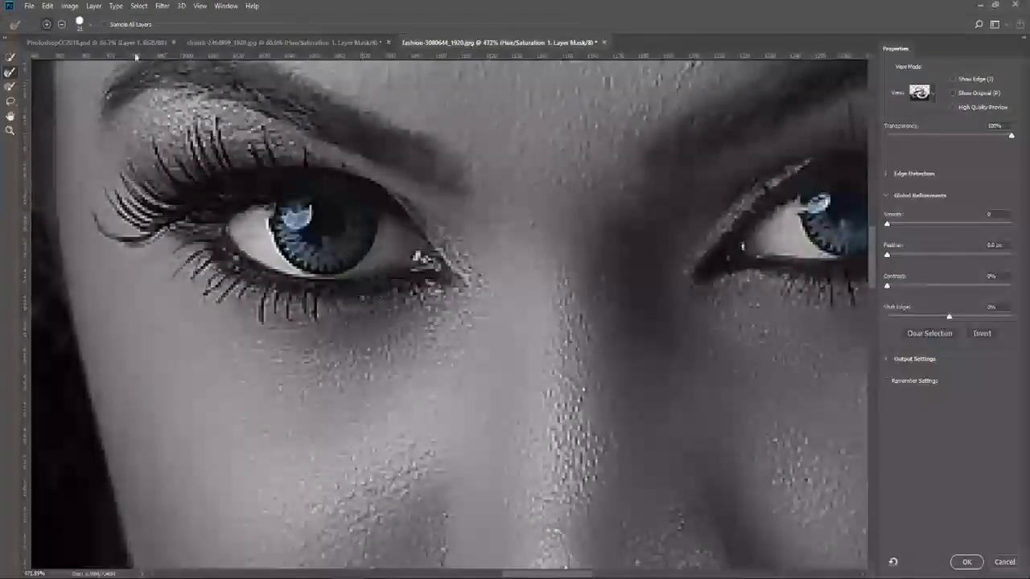
pyautogui.click(88, 31)
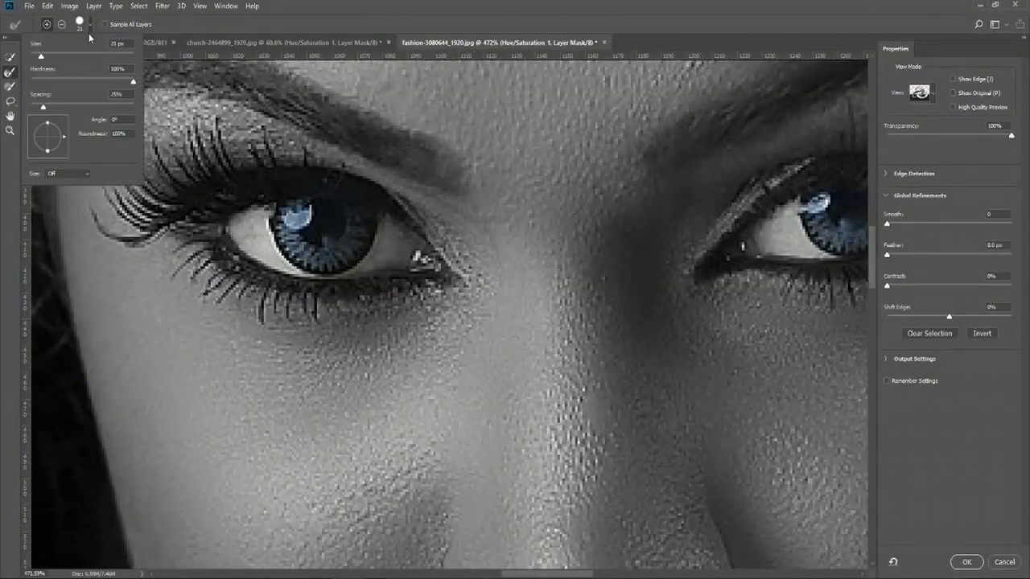
pyautogui.moveTo(46, 60); pyautogui.dragTo(40, 61)
pyautogui.click(93, 29)
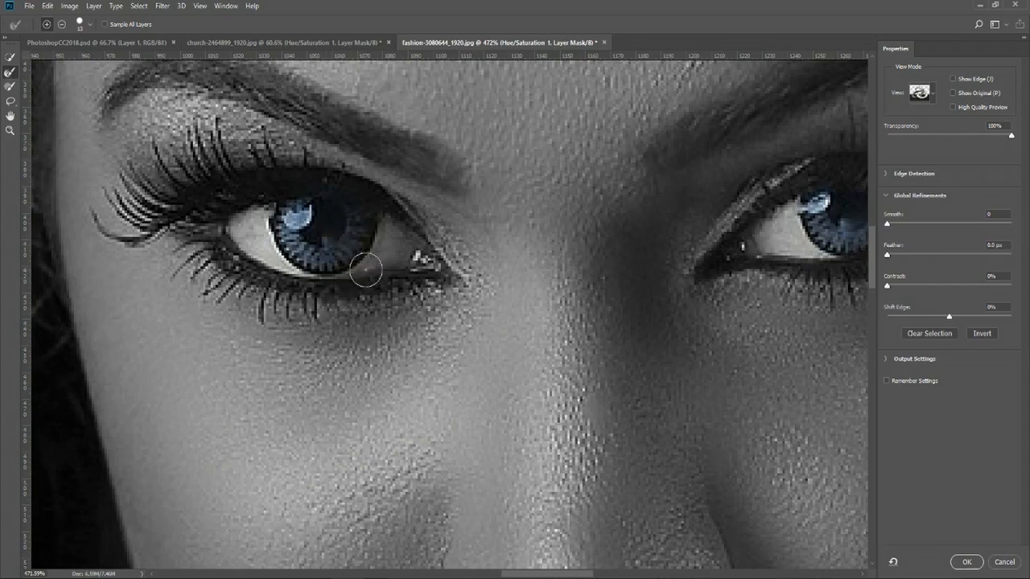
pyautogui.moveTo(349, 279)
pyautogui.mouseDown()
pyautogui.moveTo(324, 226)
pyautogui.moveTo(315, 246)
pyautogui.moveTo(348, 272)
pyautogui.moveTo(331, 281)
pyautogui.moveTo(361, 266)
pyautogui.moveTo(346, 279)
pyautogui.mouseUp()
pyautogui.moveTo(383, 235)
pyautogui.mouseDown()
pyautogui.moveTo(367, 258)
pyautogui.moveTo(324, 273)
pyautogui.moveTo(366, 265)
pyautogui.moveTo(375, 256)
pyautogui.moveTo(315, 275)
pyautogui.moveTo(379, 257)
pyautogui.moveTo(390, 218)
pyautogui.moveTo(392, 233)
pyautogui.moveTo(340, 284)
pyautogui.mouseUp()
# - Refine the mask at the outer corner of the right-hand eye and switch back to the subtracting brush
pyautogui.moveTo(581, 574); pyautogui.dragTo(635, 575)
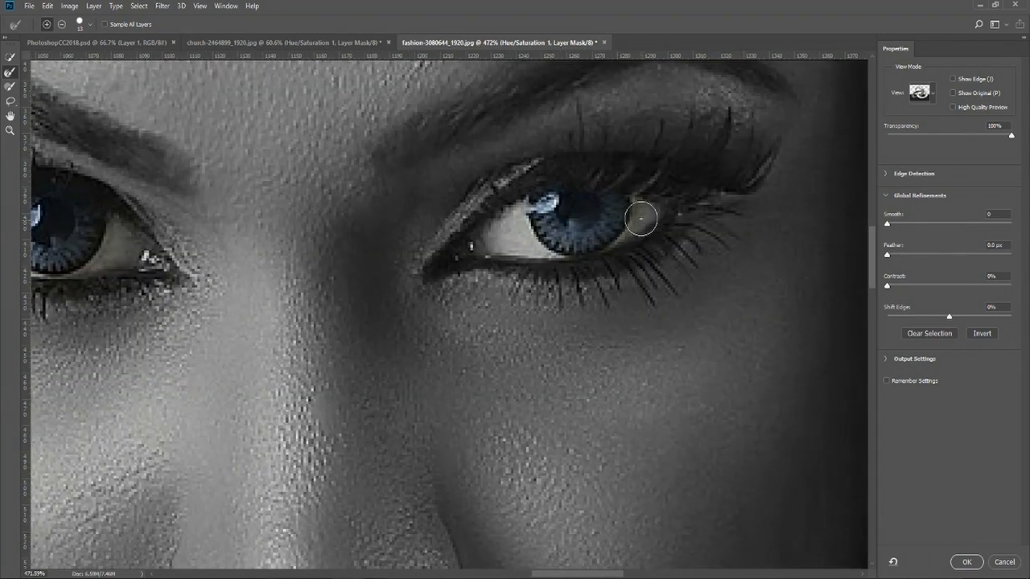
pyautogui.moveTo(641, 217)
pyautogui.mouseDown()
pyautogui.moveTo(640, 205)
pyautogui.moveTo(641, 234)
pyautogui.moveTo(637, 206)
pyautogui.moveTo(636, 254)
pyautogui.mouseUp()
pyautogui.press('b')
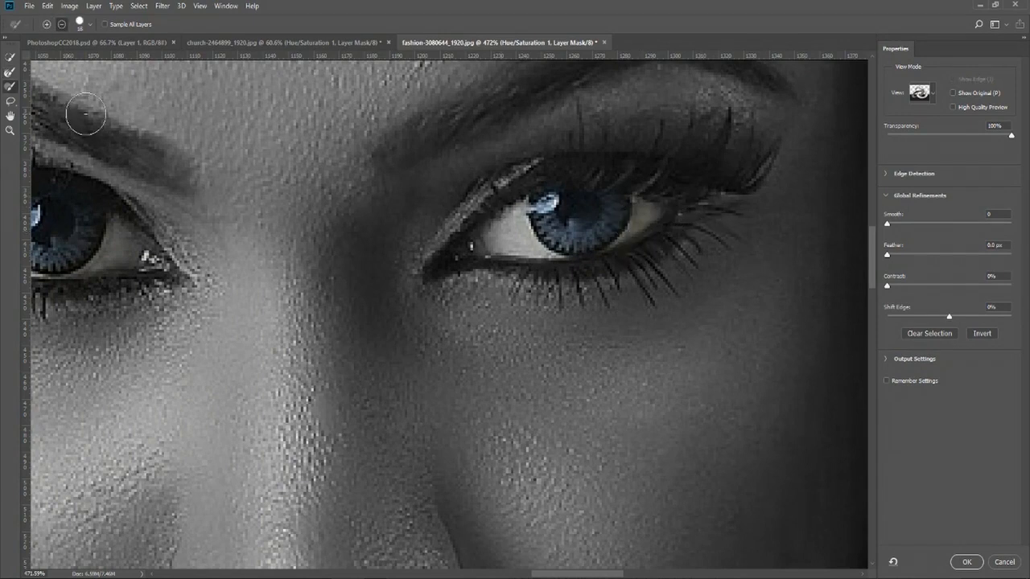
# - Touch up the irises of both eyes with the subtracting brush to restore more of their original color
pyautogui.moveTo(643, 246)
pyautogui.mouseDown()
pyautogui.moveTo(648, 195)
pyautogui.moveTo(657, 223)
pyautogui.moveTo(625, 261)
pyautogui.moveTo(544, 278)
pyautogui.moveTo(595, 279)
pyautogui.moveTo(625, 262)
pyautogui.moveTo(605, 232)
pyautogui.moveTo(581, 233)
pyautogui.moveTo(610, 204)
pyautogui.moveTo(594, 193)
pyautogui.moveTo(547, 211)
pyautogui.moveTo(575, 239)
pyautogui.mouseUp()
pyautogui.moveTo(607, 576); pyautogui.dragTo(564, 576)
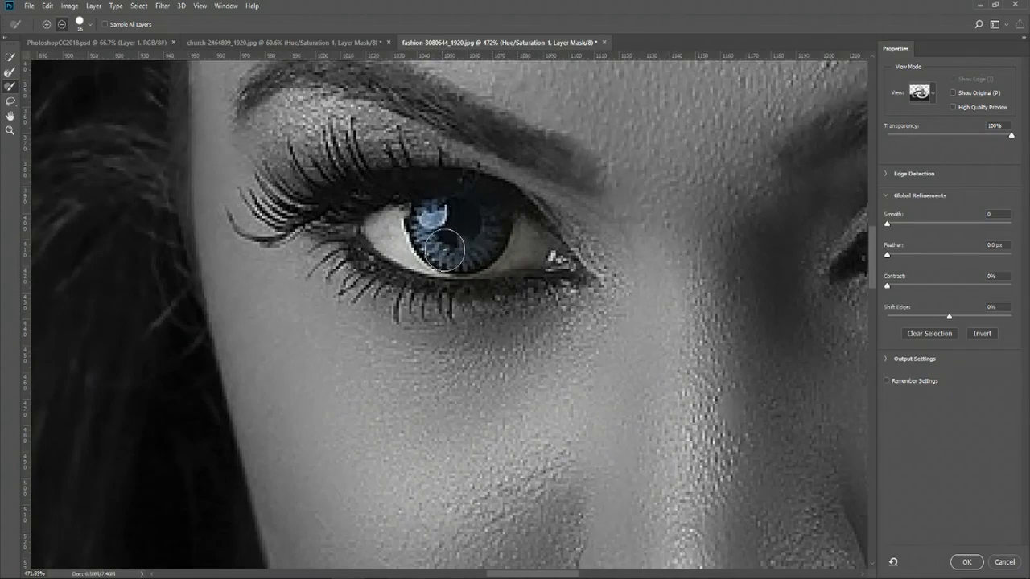
pyautogui.moveTo(444, 249)
pyautogui.mouseDown()
pyautogui.moveTo(461, 254)
pyautogui.moveTo(487, 225)
pyautogui.mouseUp()
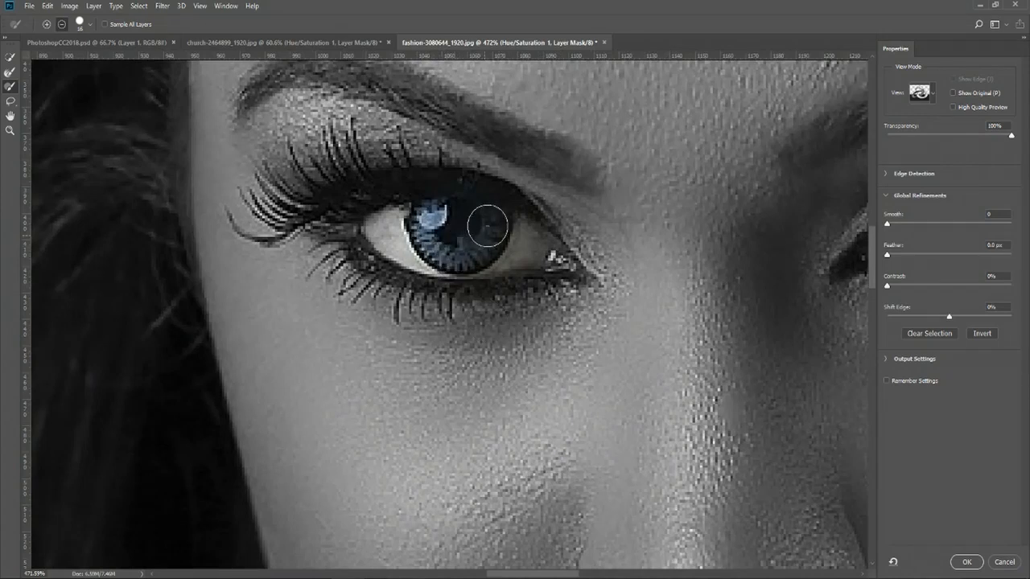
# - Paint across the upper lip from corner to corner with the 16 px subtracting brush to bring back its original color
pyautogui.scroll(-2, 520, 237)
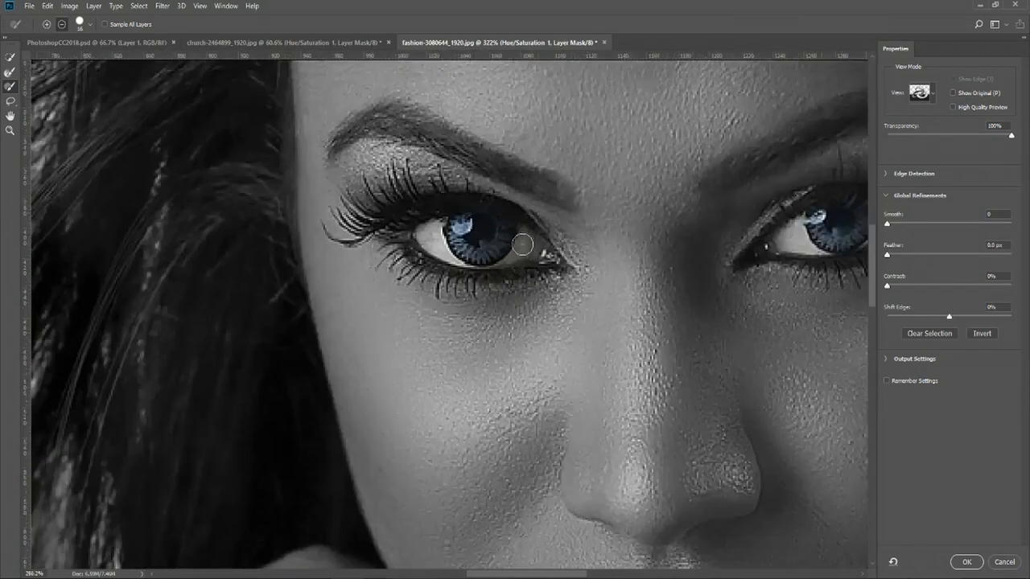
pyautogui.scroll(-3, 522, 244)
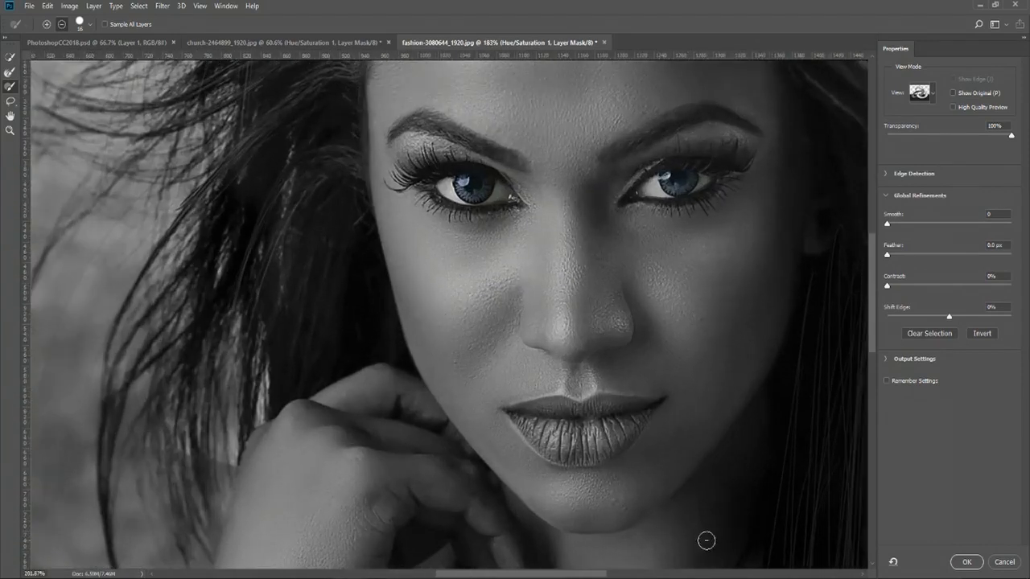
pyautogui.scroll(3, 706, 541)
pyautogui.scroll(3, 412, 308)
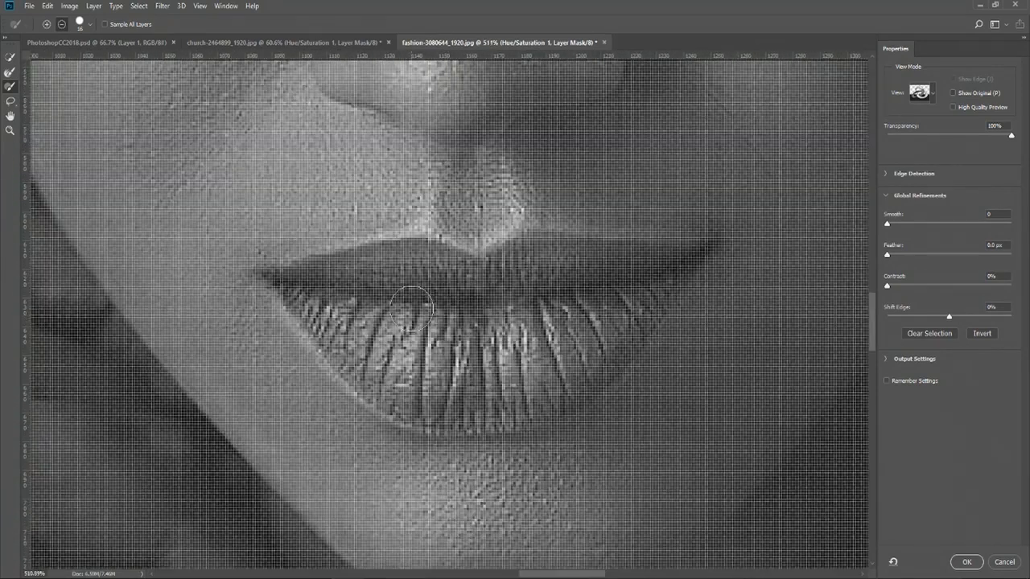
pyautogui.scroll(-1, 411, 308)
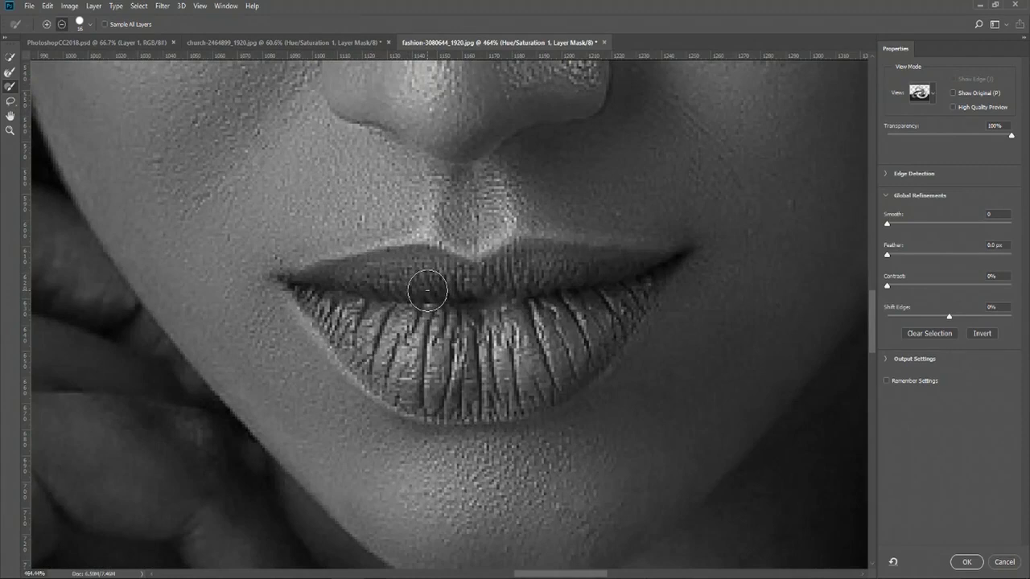
pyautogui.click(354, 212)
pyautogui.moveTo(348, 274); pyautogui.dragTo(439, 268)
pyautogui.moveTo(289, 273)
pyautogui.mouseDown()
pyautogui.moveTo(408, 243)
pyautogui.moveTo(359, 266)
pyautogui.moveTo(429, 235)
pyautogui.moveTo(400, 267)
pyautogui.moveTo(493, 242)
pyautogui.mouseUp()
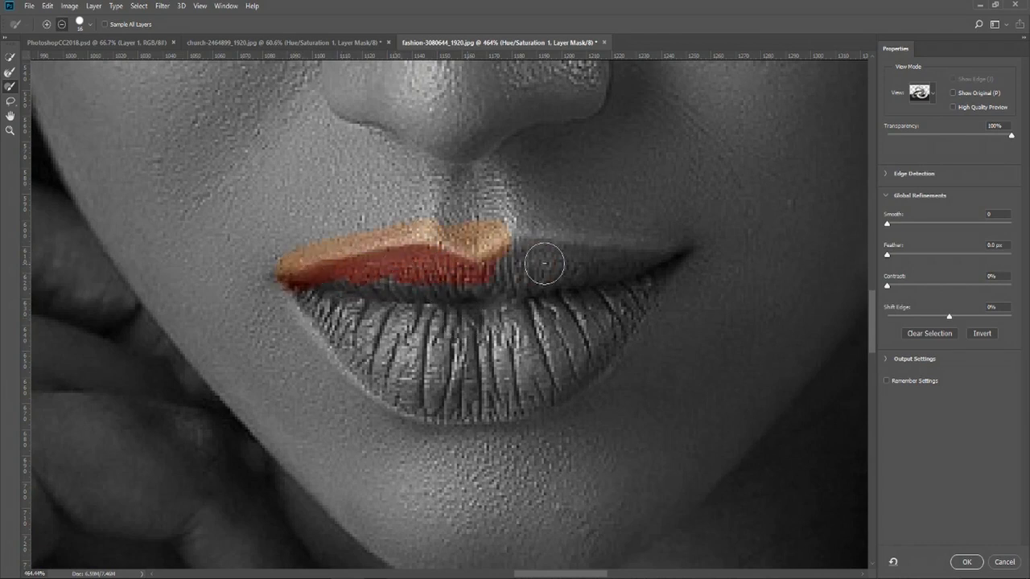
pyautogui.moveTo(545, 263)
pyautogui.mouseDown()
pyautogui.moveTo(520, 242)
pyautogui.moveTo(631, 243)
pyautogui.moveTo(539, 243)
pyautogui.moveTo(679, 258)
pyautogui.moveTo(637, 266)
pyautogui.mouseUp()
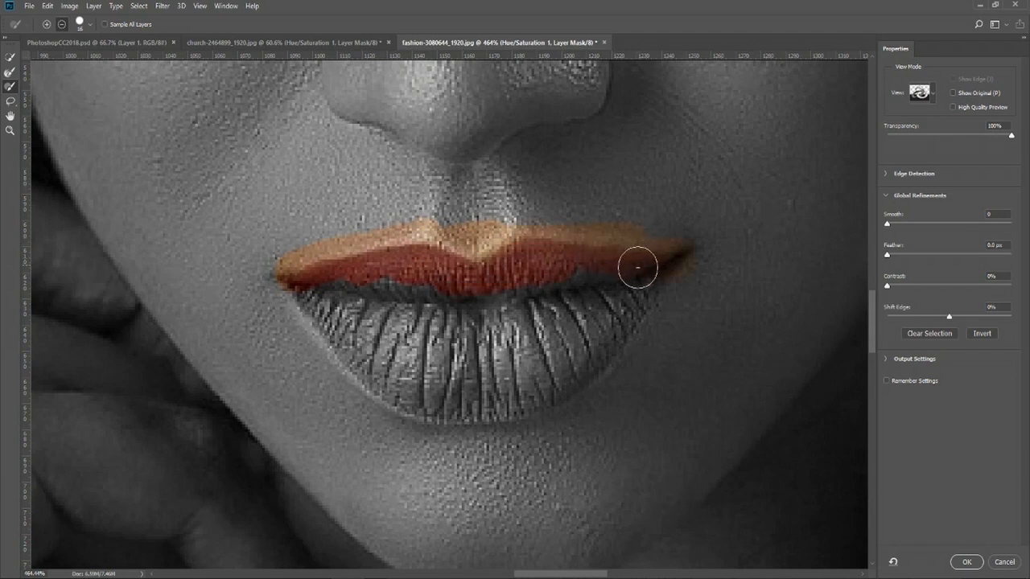
# - Refine the mask along the upper lip's edge with the Refine Edge Brush and clean up the mouth corner with the regular brush
pyautogui.click(8, 76)
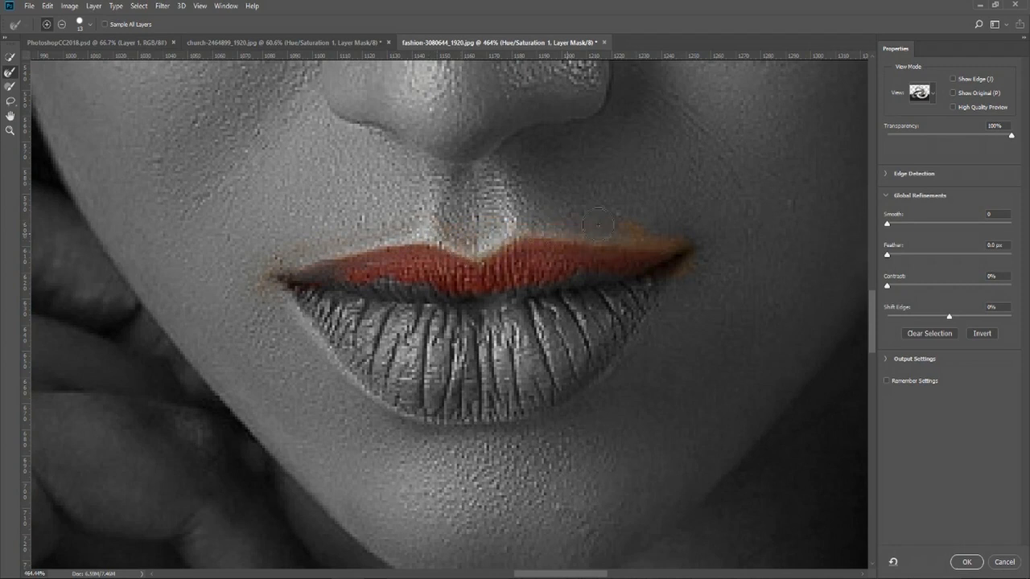
pyautogui.moveTo(679, 248); pyautogui.dragTo(667, 281)
pyautogui.click(10, 85)
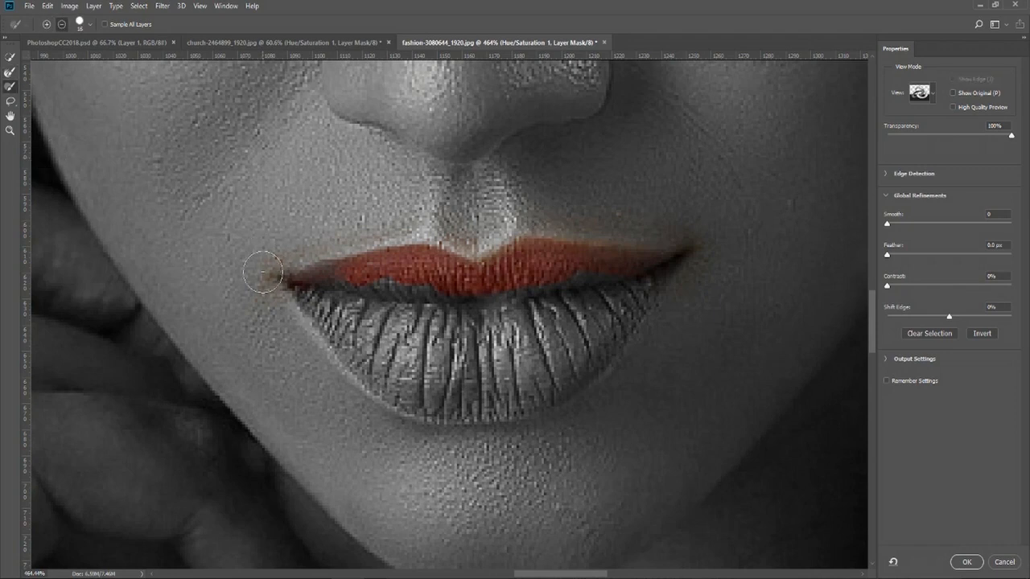
pyautogui.moveTo(266, 280); pyautogui.dragTo(256, 300)
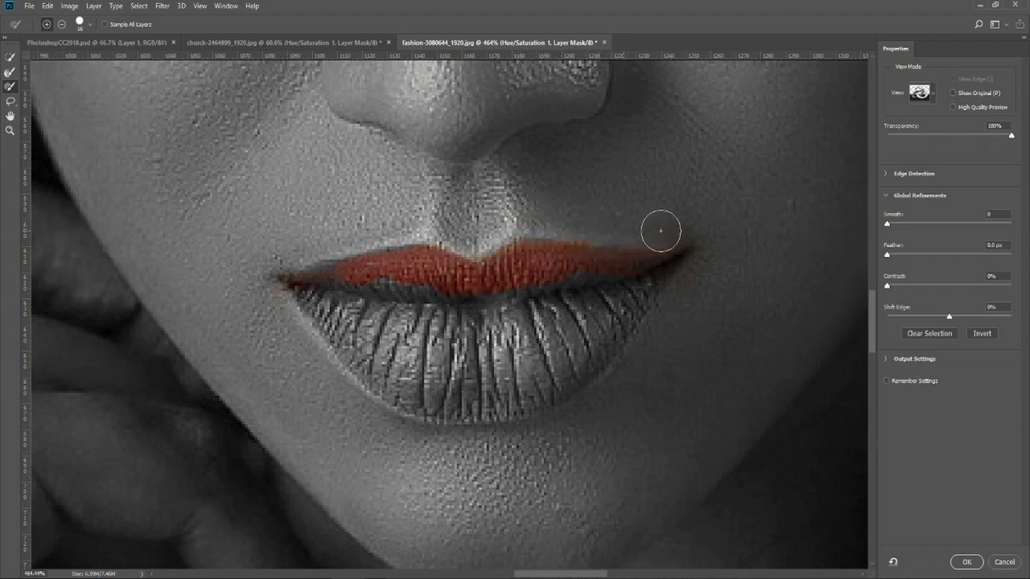
pyautogui.press('alt')
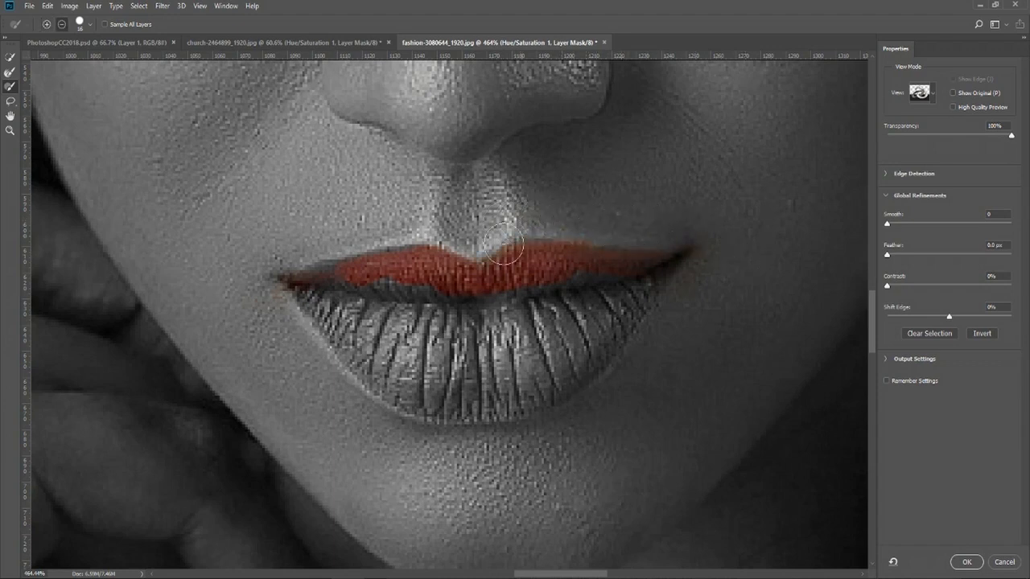
# - Paint over the lower lip and the remaining gray parts of the upper lip with the subtracting brush
pyautogui.click(9, 72)
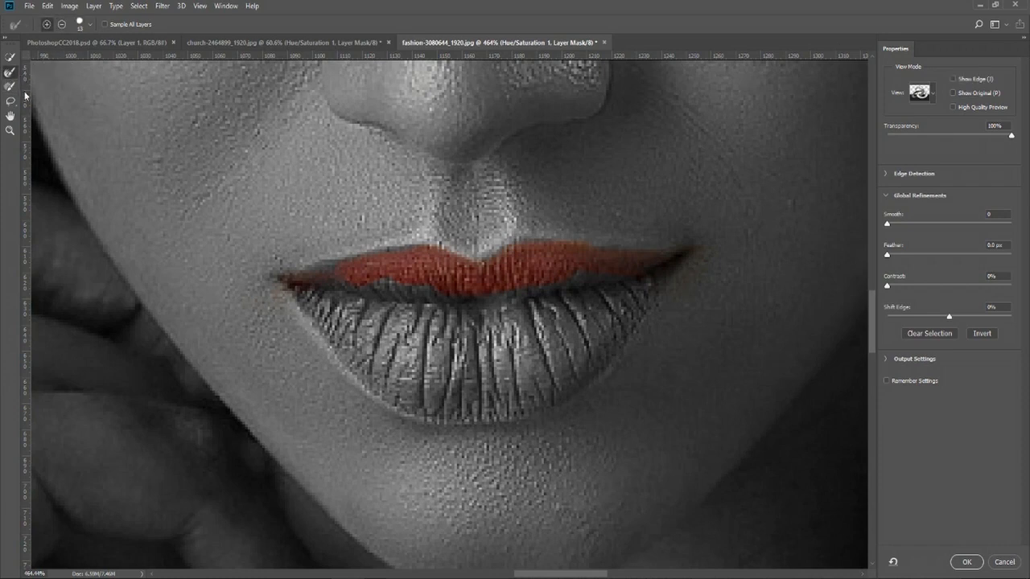
pyautogui.click(9, 86)
pyautogui.moveTo(462, 316)
pyautogui.mouseDown()
pyautogui.moveTo(411, 310)
pyautogui.moveTo(573, 292)
pyautogui.moveTo(646, 269)
pyautogui.moveTo(552, 383)
pyautogui.moveTo(519, 400)
pyautogui.moveTo(418, 404)
pyautogui.moveTo(309, 323)
pyautogui.moveTo(299, 290)
pyautogui.moveTo(356, 292)
pyautogui.moveTo(407, 266)
pyautogui.moveTo(371, 307)
pyautogui.moveTo(386, 342)
pyautogui.moveTo(467, 368)
pyautogui.moveTo(576, 336)
pyautogui.moveTo(424, 348)
pyautogui.moveTo(453, 342)
pyautogui.mouseUp()
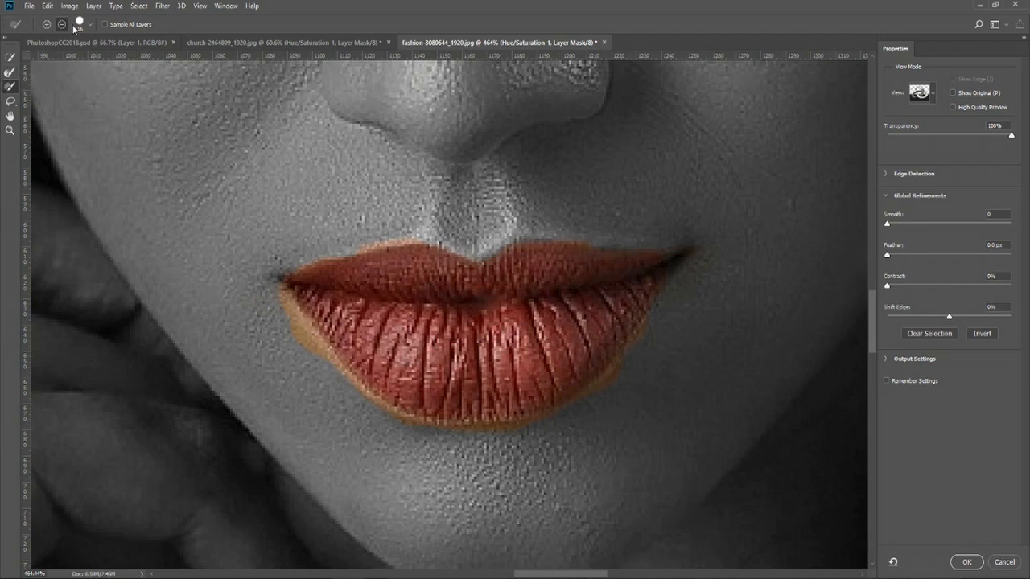
# - Refine the mask along the lower lip's outline with a small Refine Edge Brush to reduce the colored skin fringe
pyautogui.scroll(1, 268, 338)
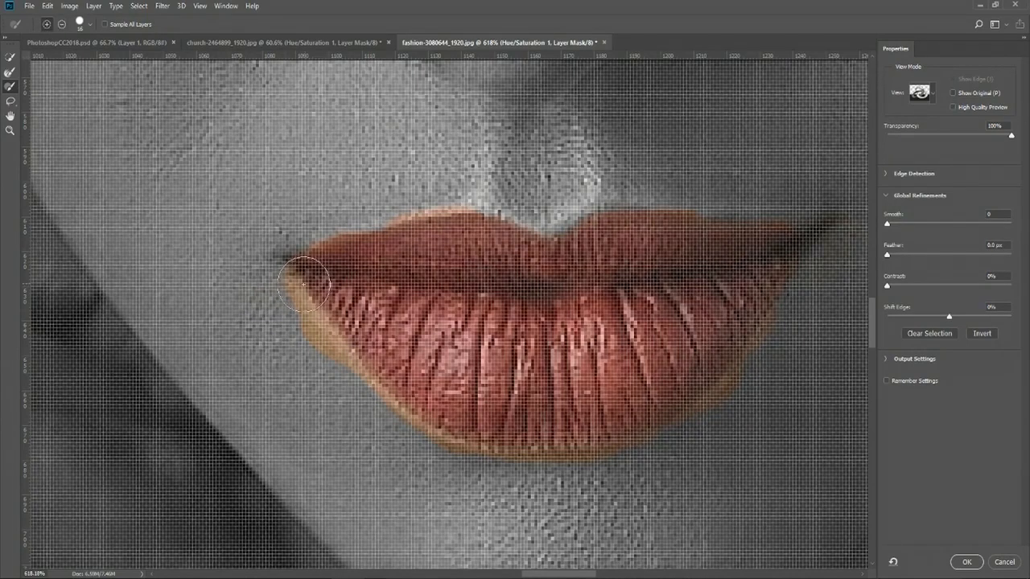
pyautogui.moveTo(291, 329)
pyautogui.mouseDown()
pyautogui.moveTo(372, 433)
pyautogui.moveTo(370, 423)
pyautogui.moveTo(427, 466)
pyautogui.moveTo(570, 479)
pyautogui.mouseUp()
pyautogui.press('b')
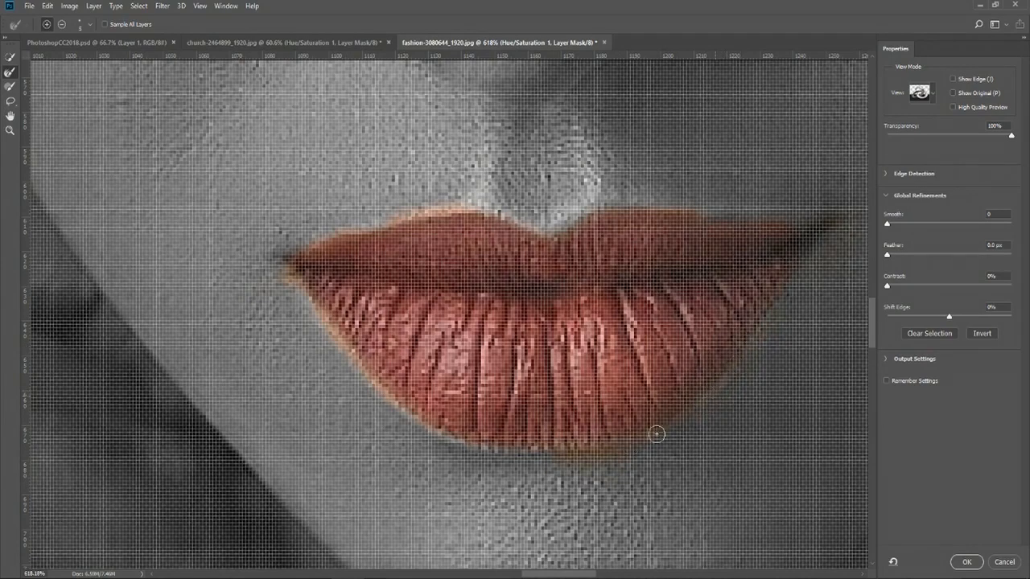
# - Paint around the outside of the lips with the 16 px brush in add mode to turn the surrounding skin gray again
pyautogui.scroll(2, 758, 489)
pyautogui.click(9, 87)
pyautogui.click(47, 24)
pyautogui.moveTo(546, 476); pyautogui.dragTo(618, 467)
pyautogui.moveTo(584, 574)
pyautogui.mouseDown()
pyautogui.moveTo(600, 573)
pyautogui.moveTo(566, 574)
pyautogui.mouseUp()
pyautogui.moveTo(396, 262)
pyautogui.mouseDown()
pyautogui.moveTo(470, 365)
pyautogui.moveTo(591, 462)
pyautogui.moveTo(586, 448)
pyautogui.moveTo(715, 479)
pyautogui.mouseUp()
pyautogui.moveTo(559, 574); pyautogui.dragTo(585, 574)
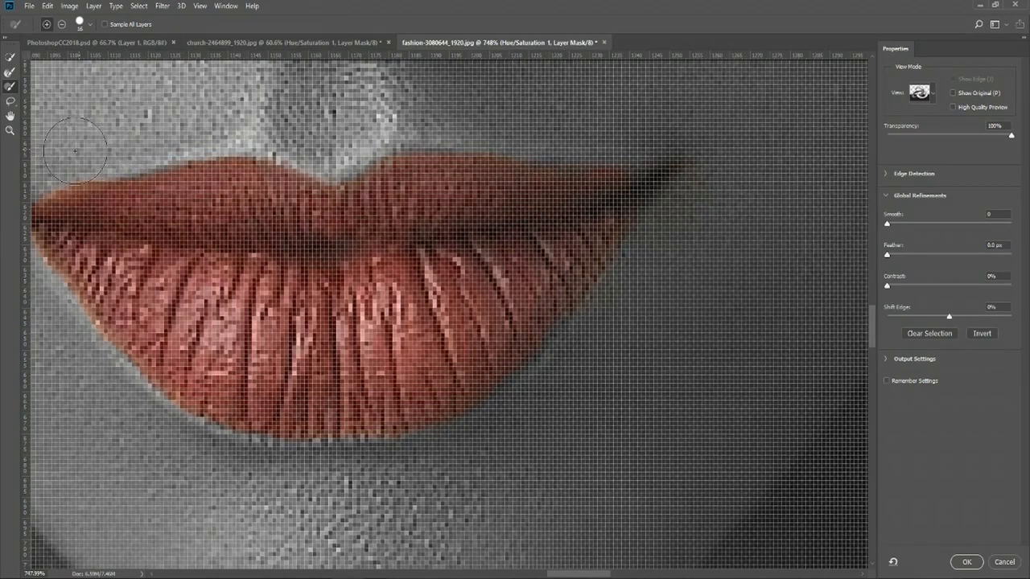
pyautogui.moveTo(595, 574); pyautogui.dragTo(576, 575)
# - Lasso the dark top between the forearm and the chest in subtract mode to restore its original color
pyautogui.scroll(-10, 541, 339)
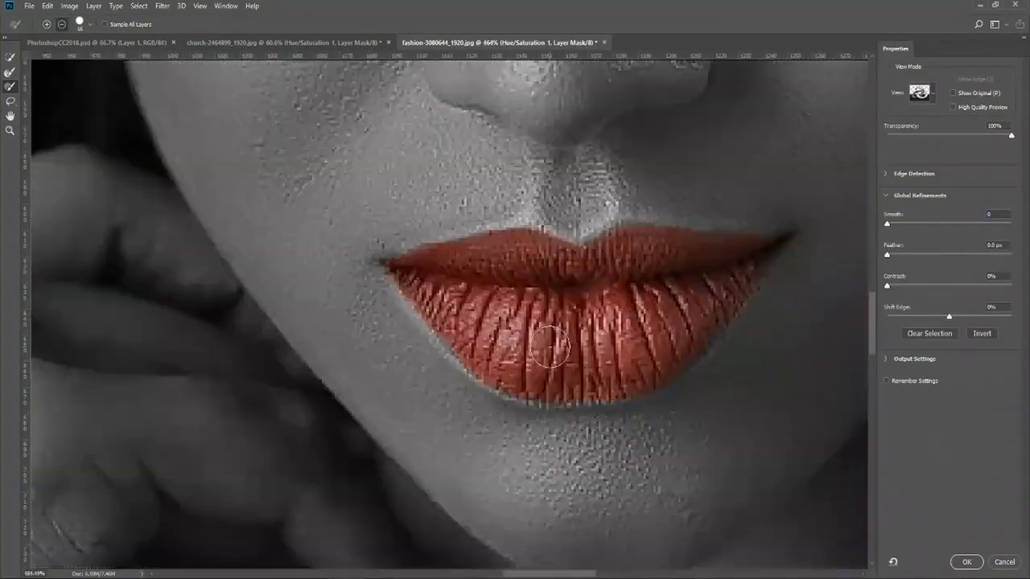
pyautogui.scroll(-3, 568, 386)
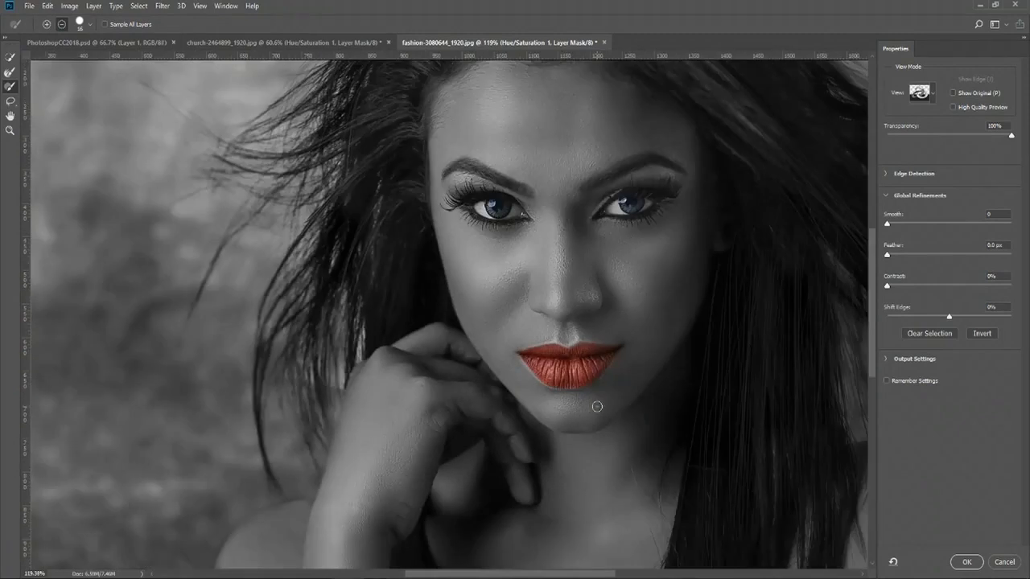
pyautogui.scroll(-2, 595, 400)
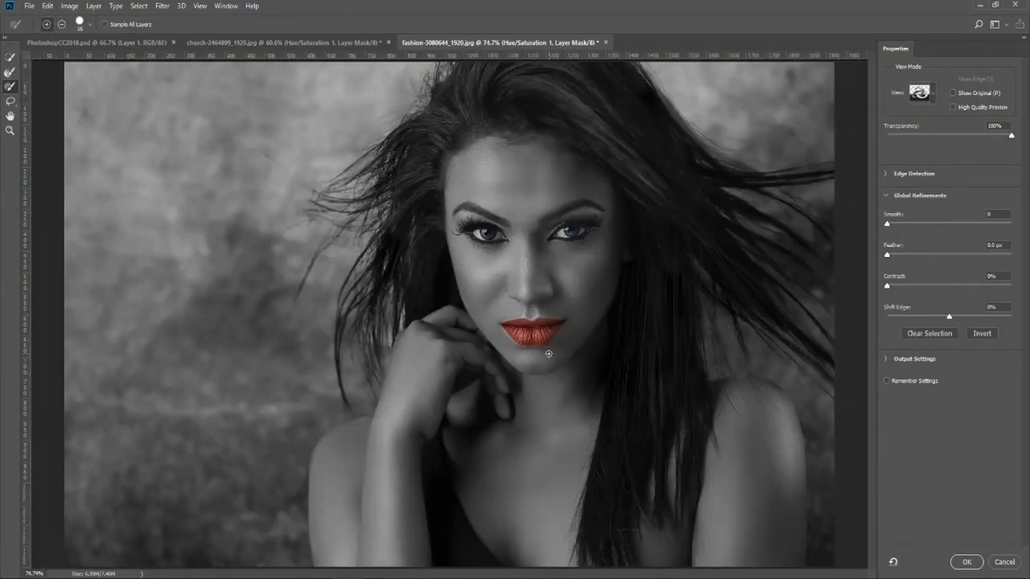
pyautogui.scroll(-1, 549, 359)
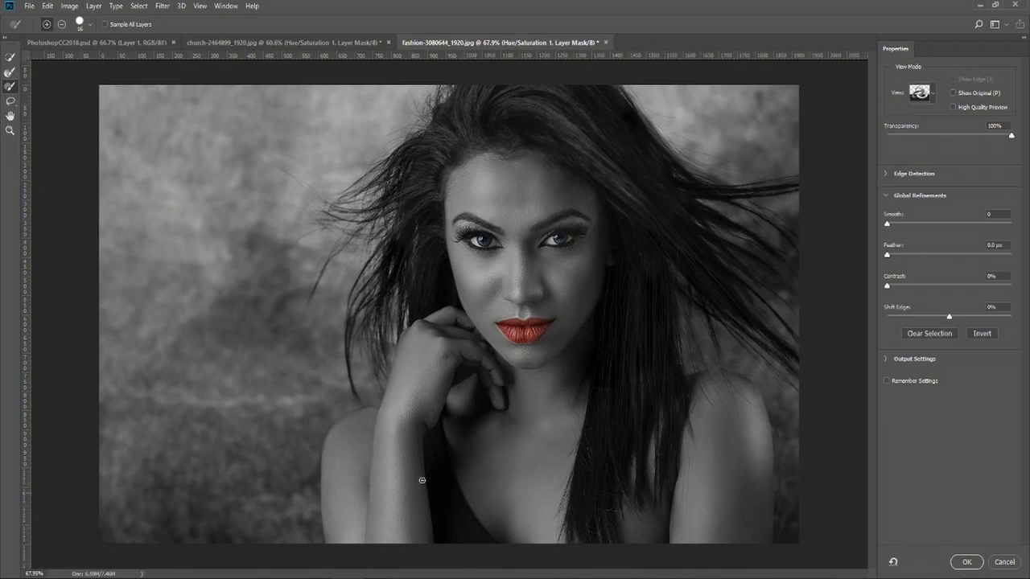
pyautogui.scroll(2, 476, 499)
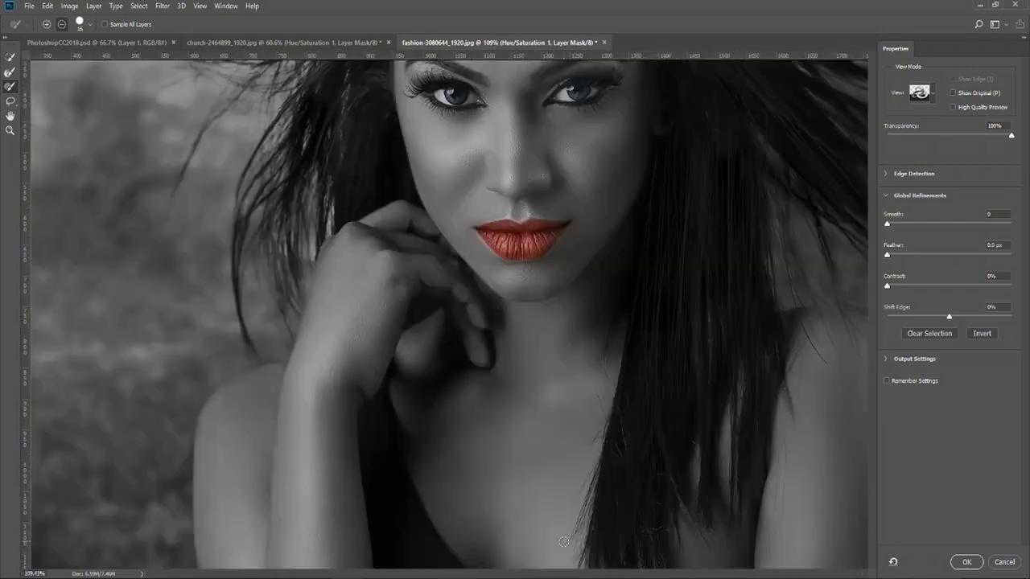
pyautogui.scroll(2, 452, 509)
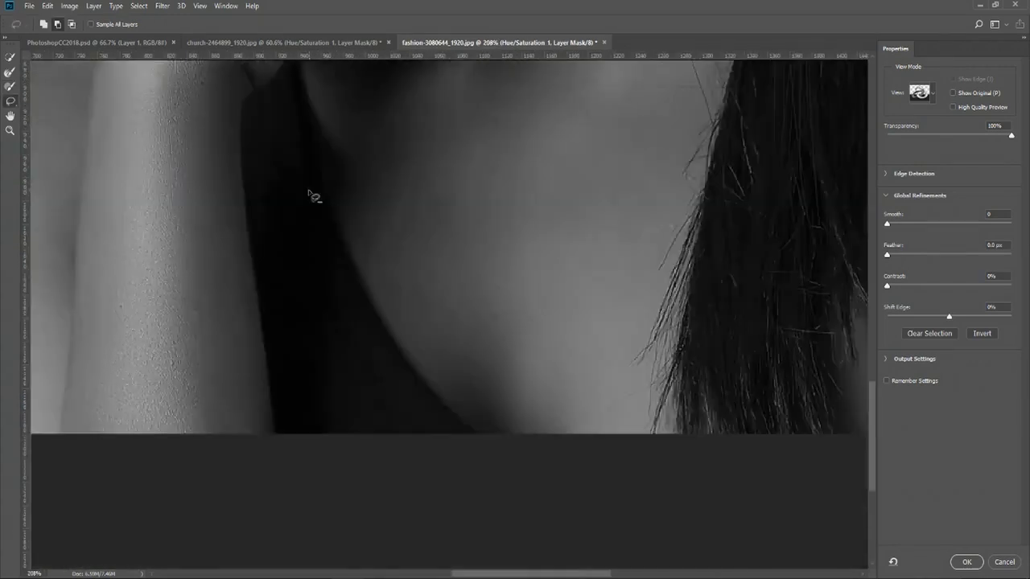
pyautogui.scroll(-1, 312, 196)
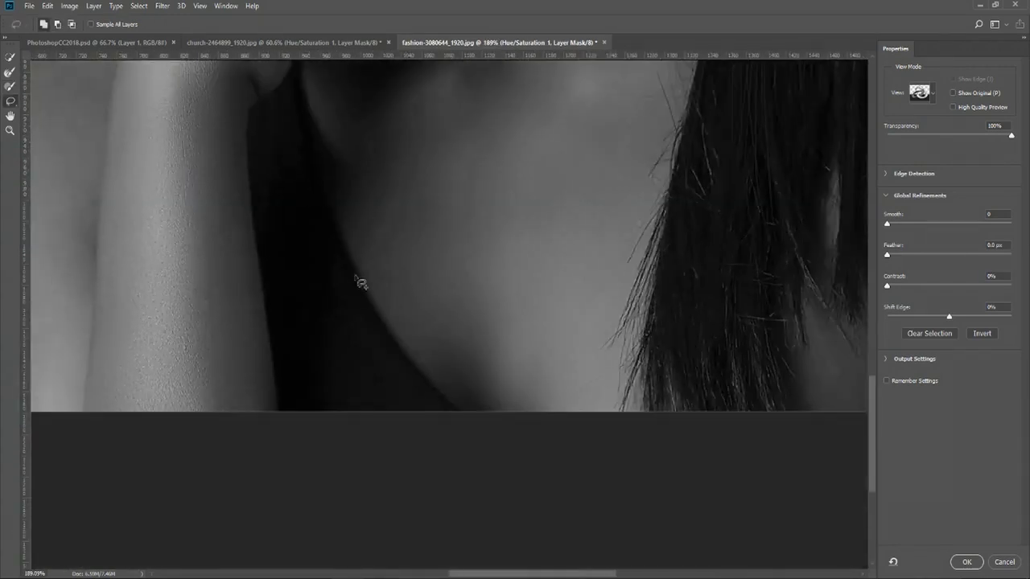
pyautogui.scroll(2, 340, 243)
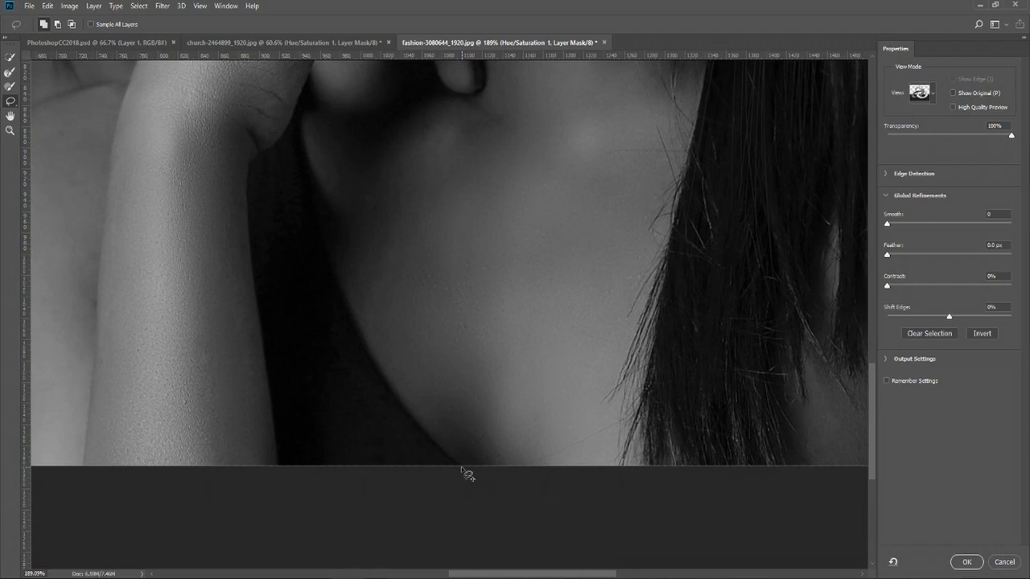
pyautogui.press('alt')
pyautogui.scroll(2, 360, 189)
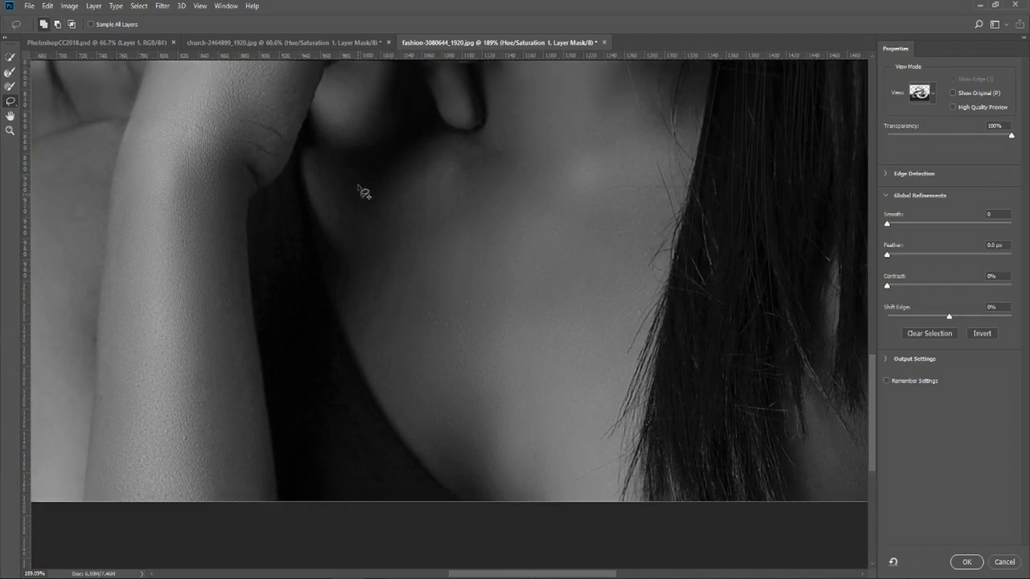
pyautogui.scroll(1, 310, 130)
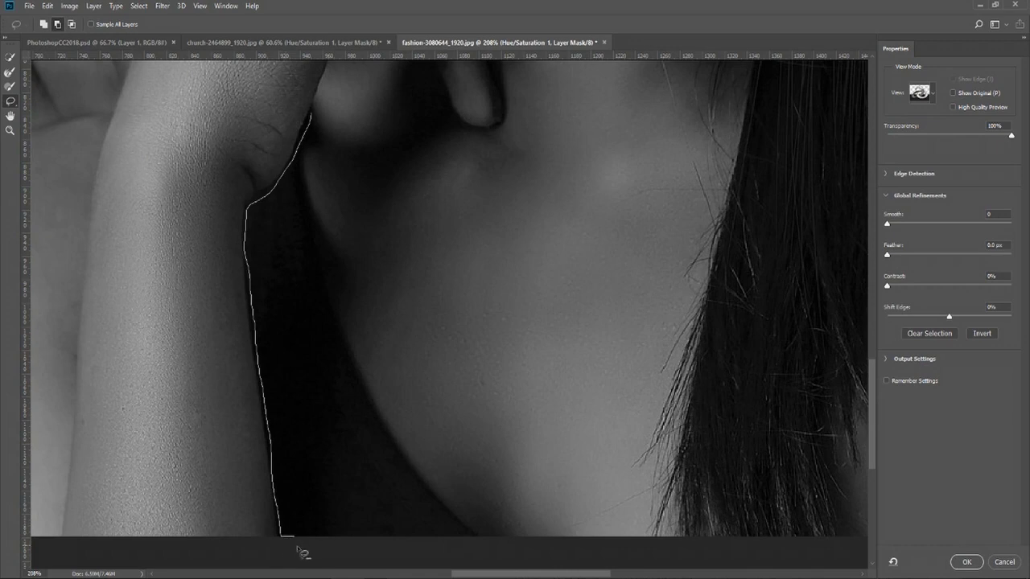
pyautogui.moveTo(297, 547); pyautogui.dragTo(382, 552)
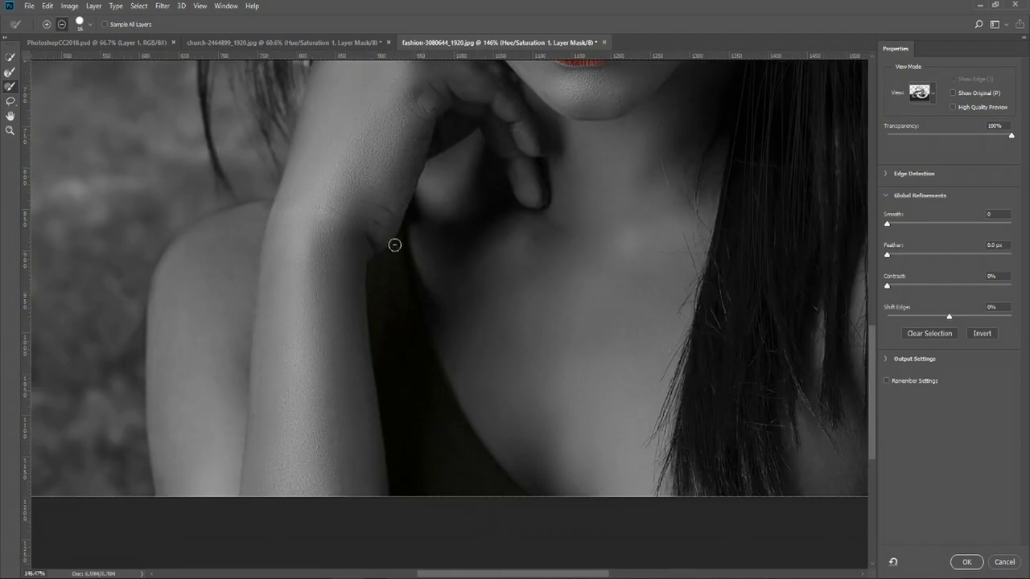
# - Brush upward along the boundary between the dark top and the chest in add mode to turn the adjoining skin gray
pyautogui.scroll(5, 596, 510)
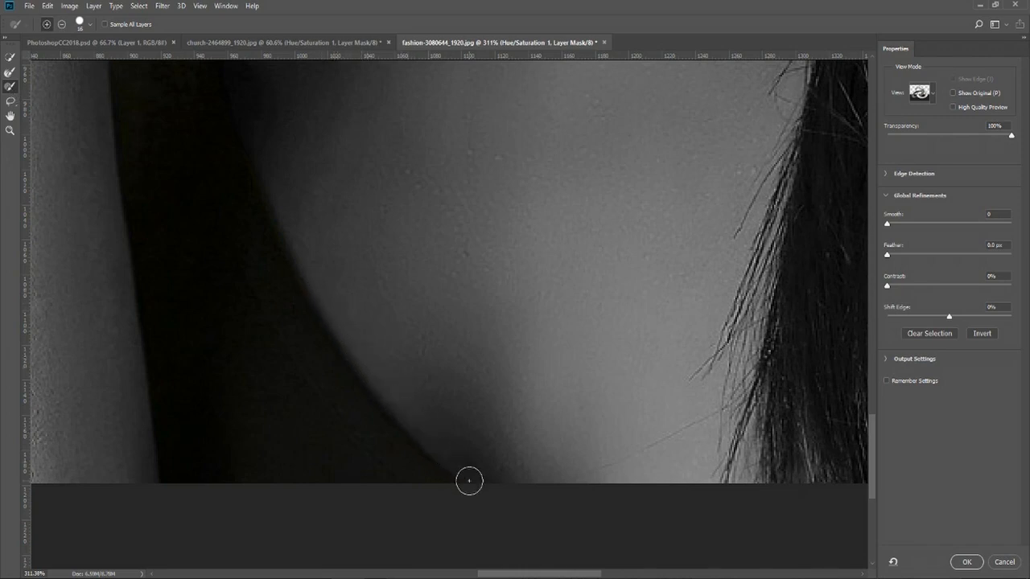
pyautogui.scroll(4, 306, 266)
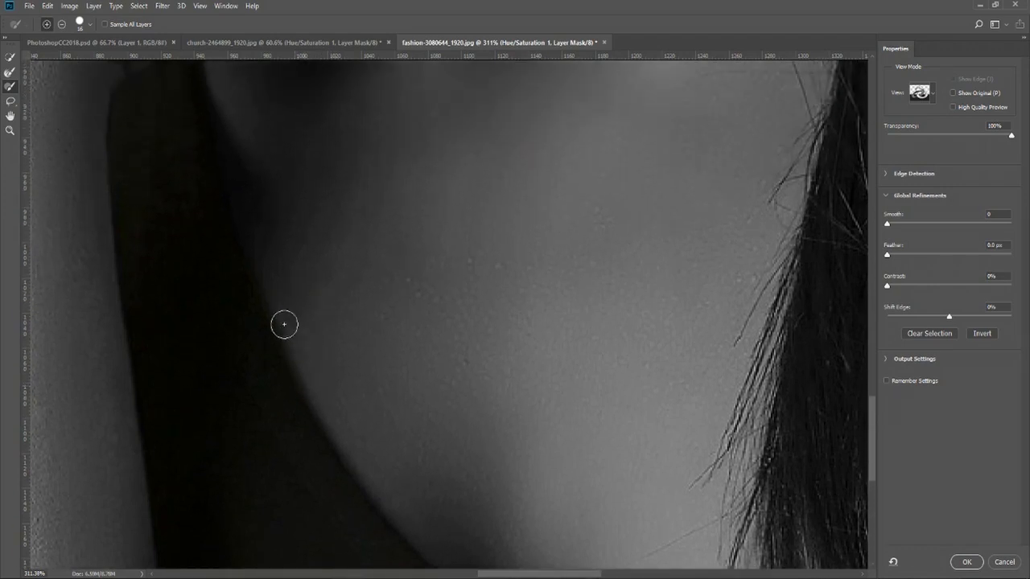
pyautogui.scroll(2, 241, 173)
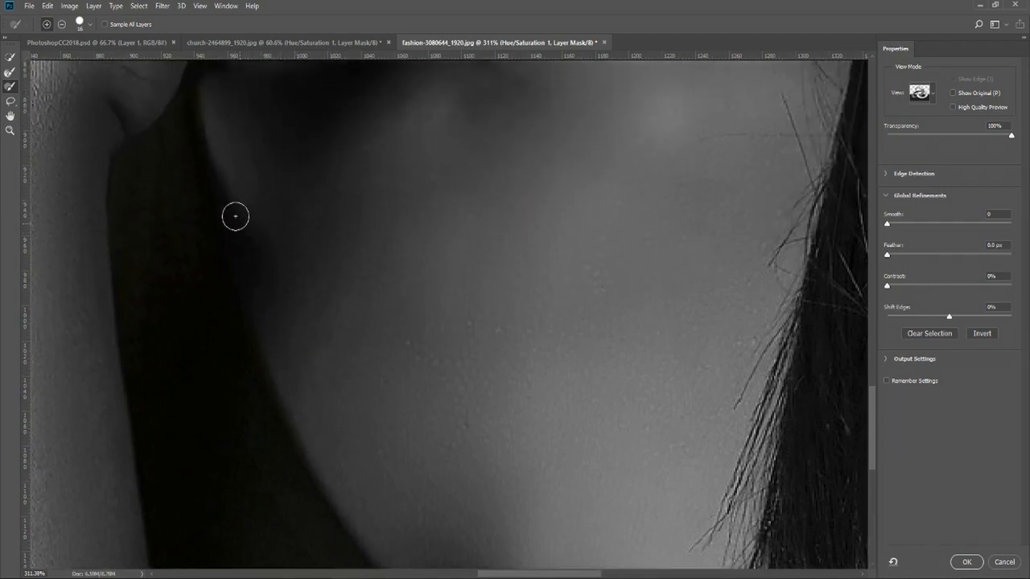
pyautogui.scroll(4, 221, 112)
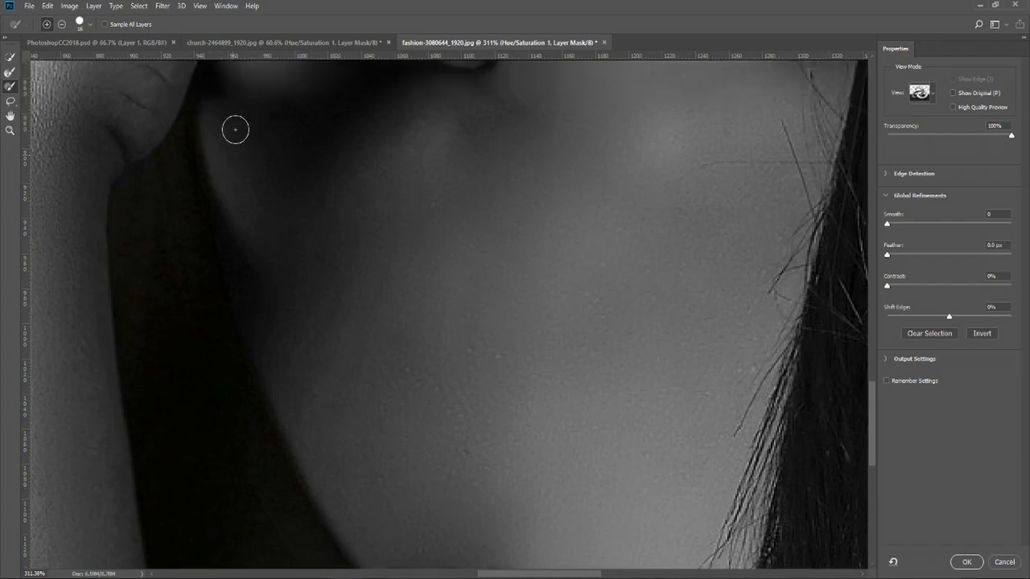
pyautogui.scroll(2, 129, 238)
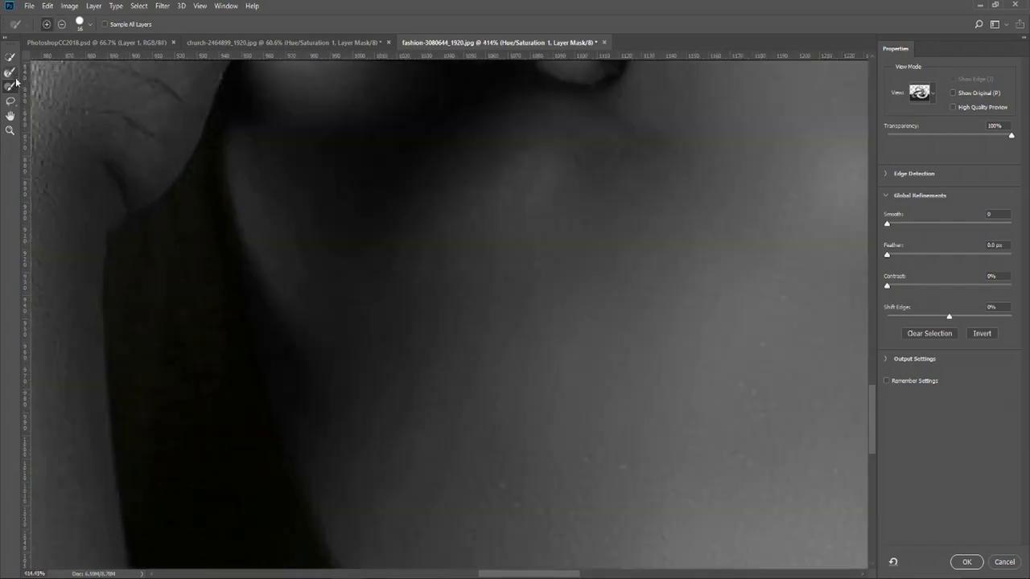
# - Paint the top's edge along the wrist and forearm in subtract mode and apply the refined layer mask
pyautogui.click(62, 25)
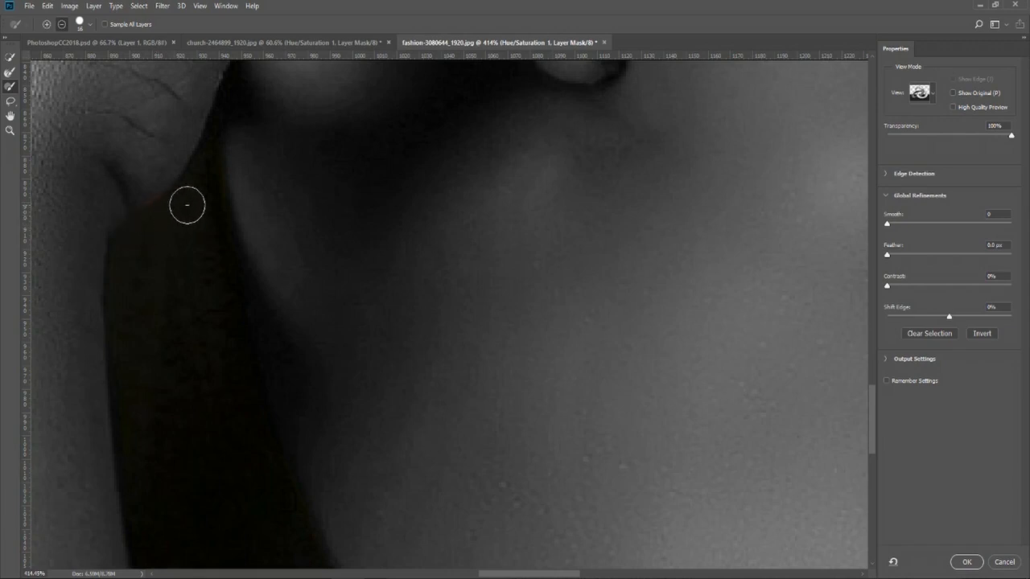
pyautogui.moveTo(167, 217)
pyautogui.mouseDown()
pyautogui.moveTo(132, 243)
pyautogui.moveTo(124, 273)
pyautogui.moveTo(137, 460)
pyautogui.mouseUp()
pyautogui.moveTo(570, 574); pyautogui.dragTo(522, 574)
pyautogui.moveTo(871, 417)
pyautogui.mouseDown()
pyautogui.moveTo(872, 478)
pyautogui.moveTo(872, 429)
pyautogui.mouseUp()
pyautogui.click(47, 26)
pyautogui.click(62, 25)
pyautogui.scroll(5, 591, 408)
pyautogui.scroll(-8, 592, 408)
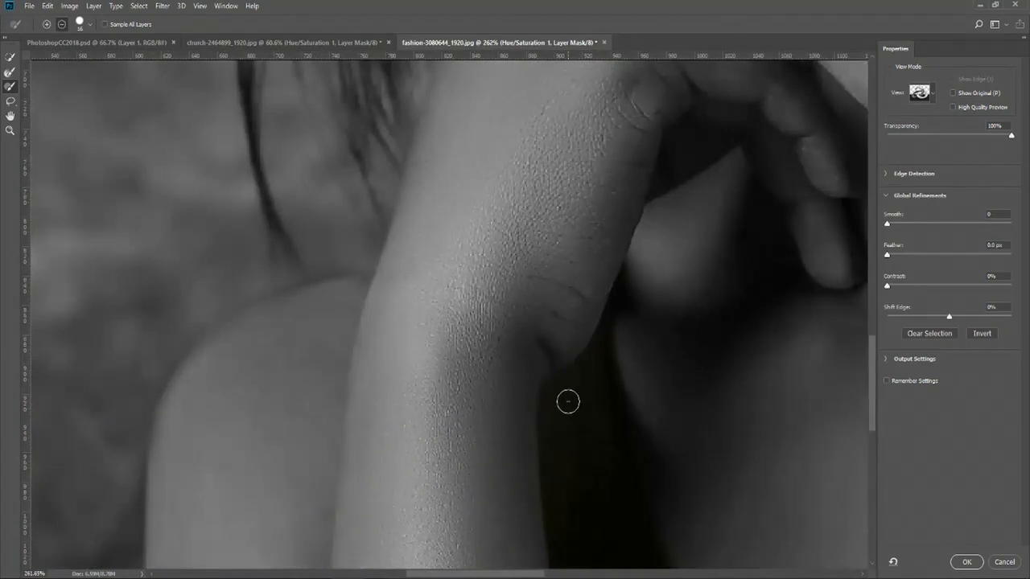
pyautogui.scroll(-7, 612, 515)
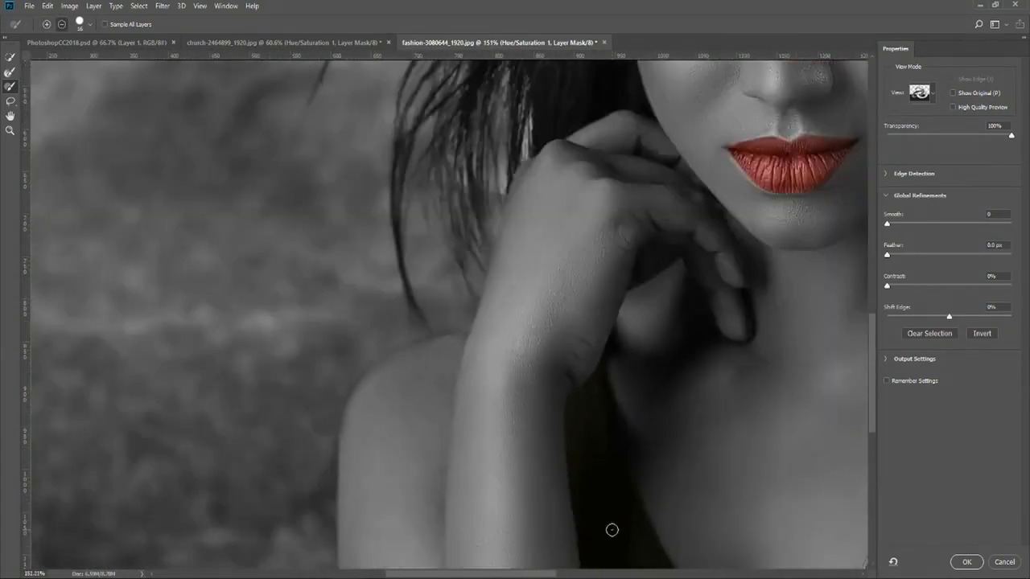
pyautogui.scroll(-3, 595, 547)
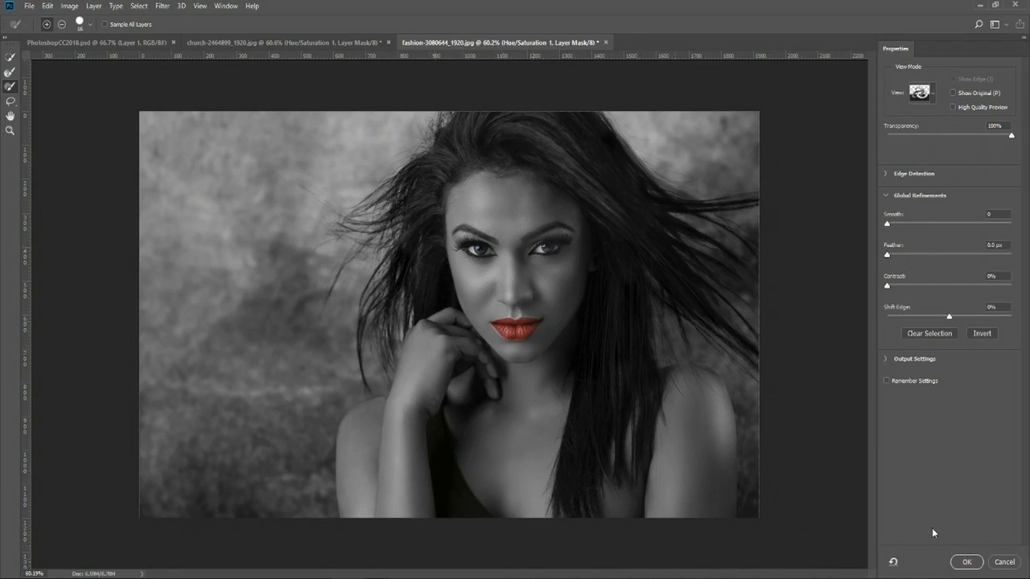
pyautogui.click(967, 563)
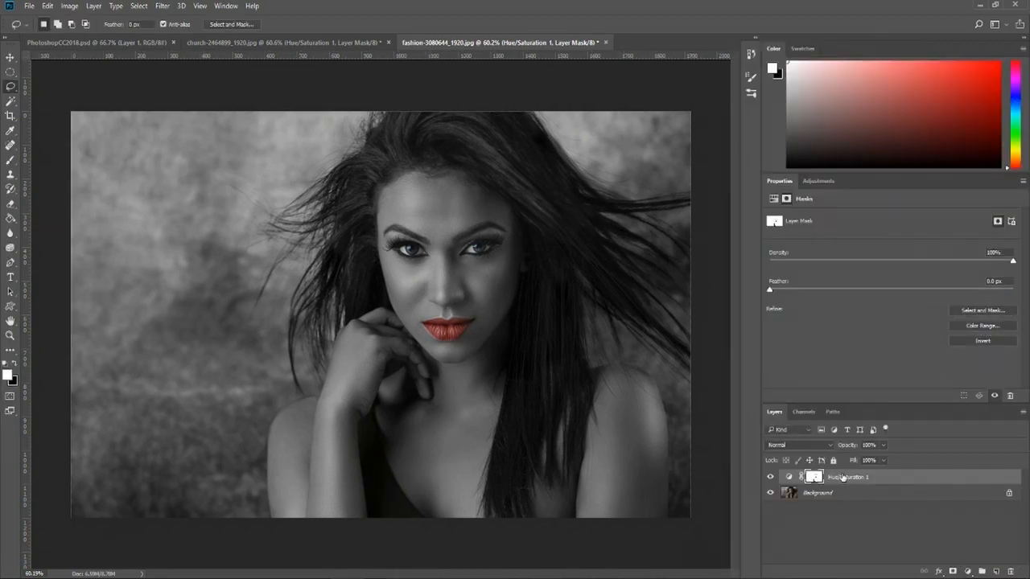
# - Toggle the Hue/Saturation 1 layer's visibility to compare the portrait before and after the selective color effect
pyautogui.click(771, 478)
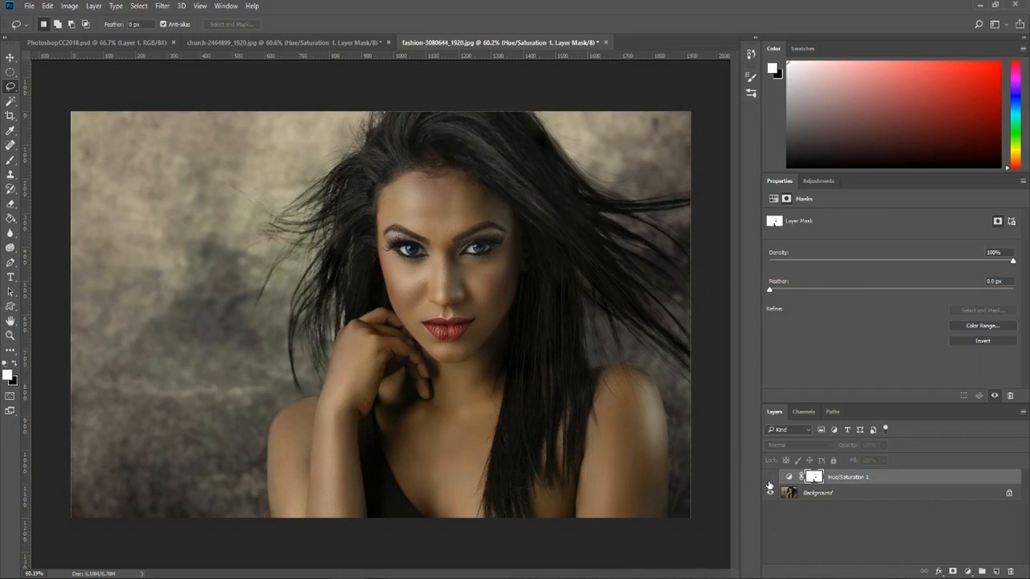
pyautogui.click(770, 480)
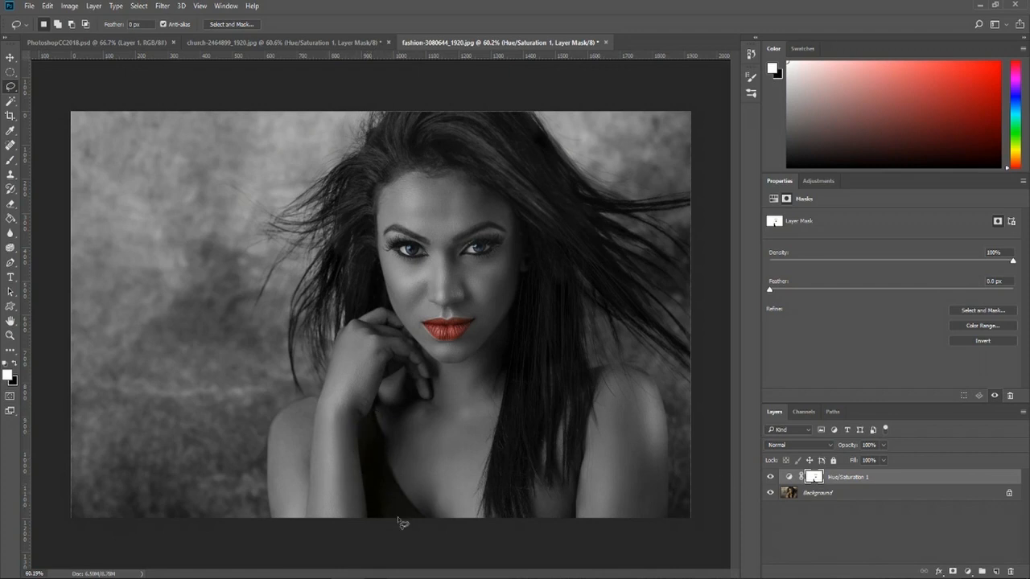
pyautogui.click(770, 478)
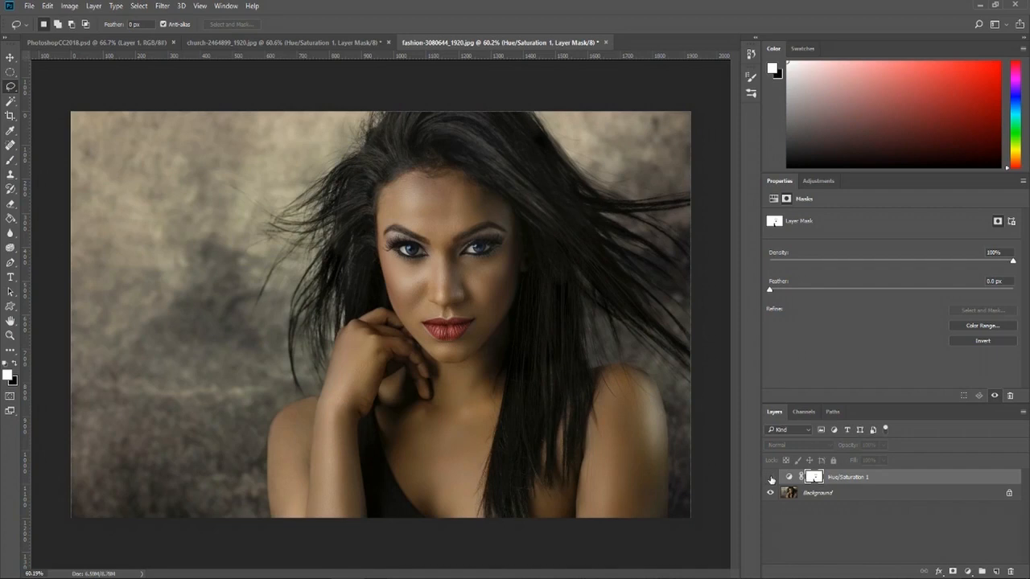
pyautogui.click(770, 477)
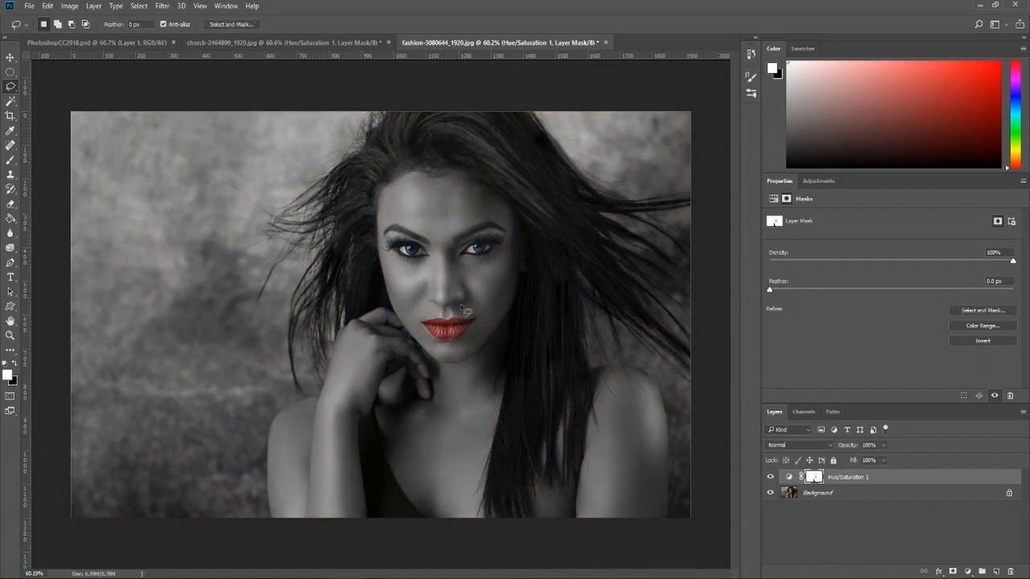
# - Reopen the Hue/Saturation mask refinement, lasso around the dark top in add mode to turn it gray, and apply the mask
pyautogui.doubleClick(845, 478)
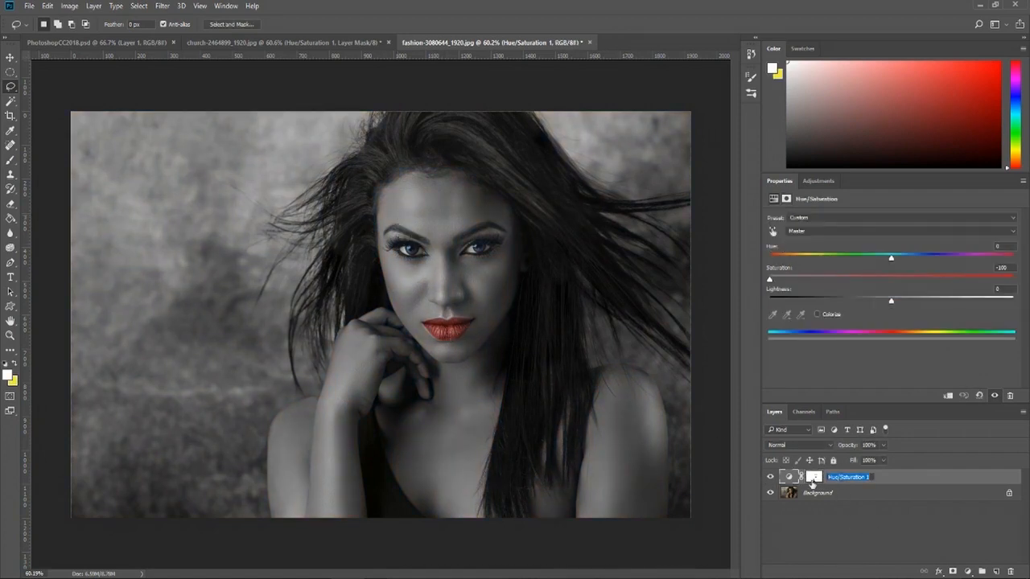
pyautogui.doubleClick(812, 480)
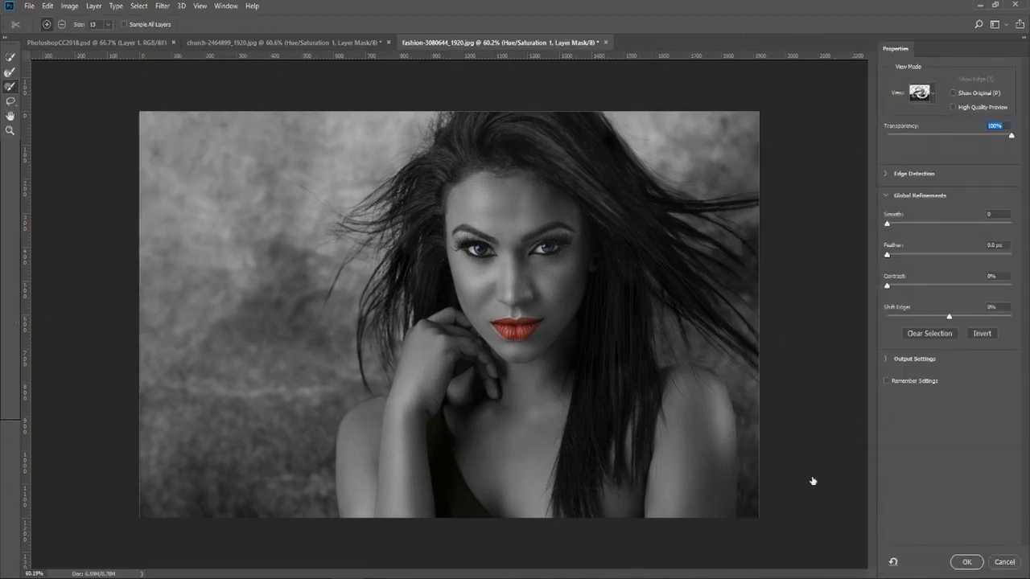
pyautogui.click(11, 101)
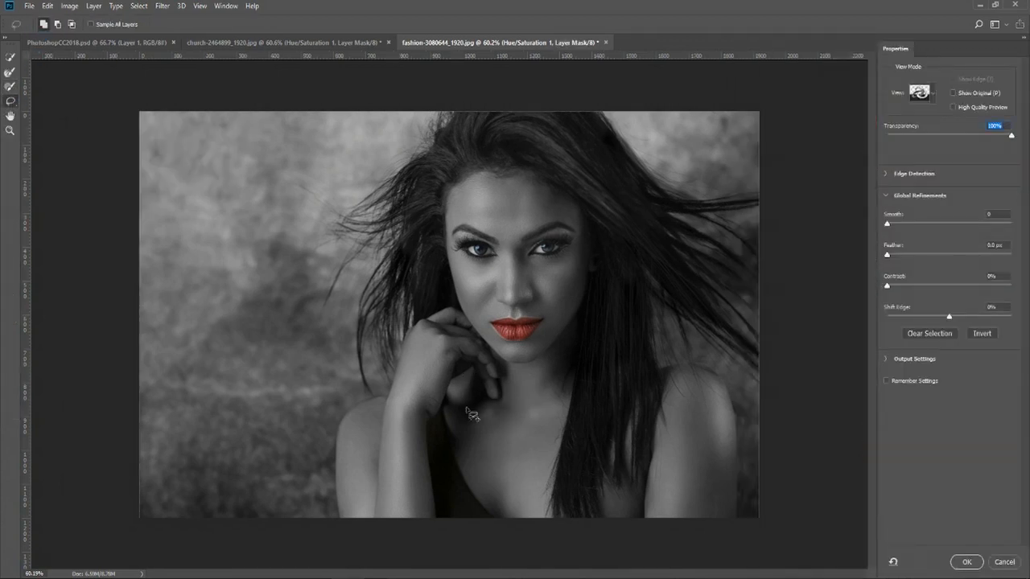
pyautogui.moveTo(480, 404)
pyautogui.mouseDown()
pyautogui.moveTo(432, 365)
pyautogui.moveTo(377, 369)
pyautogui.moveTo(352, 452)
pyautogui.moveTo(425, 551)
pyautogui.moveTo(566, 467)
pyautogui.moveTo(523, 411)
pyautogui.moveTo(479, 397)
pyautogui.mouseUp()
pyautogui.click(966, 563)
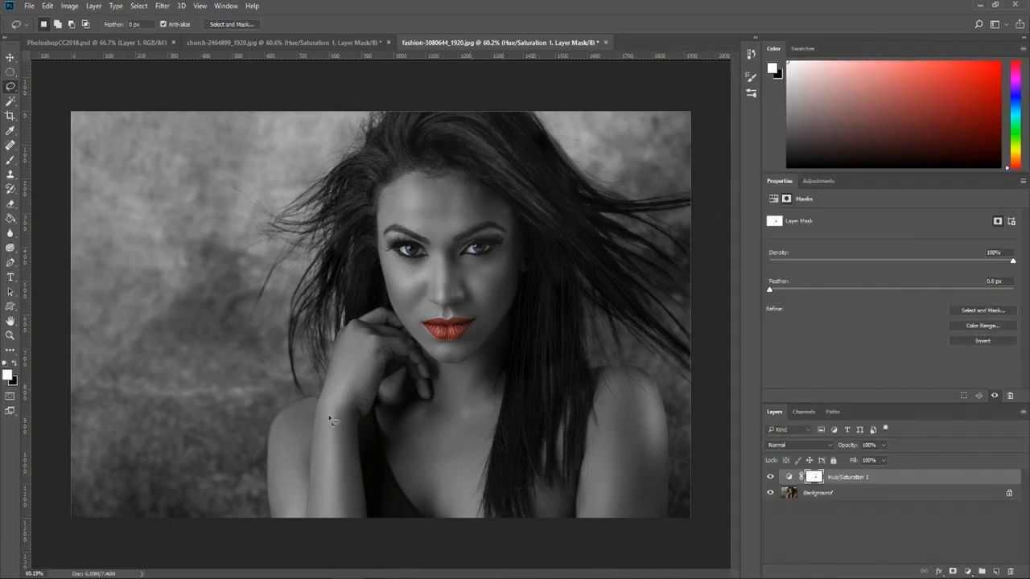
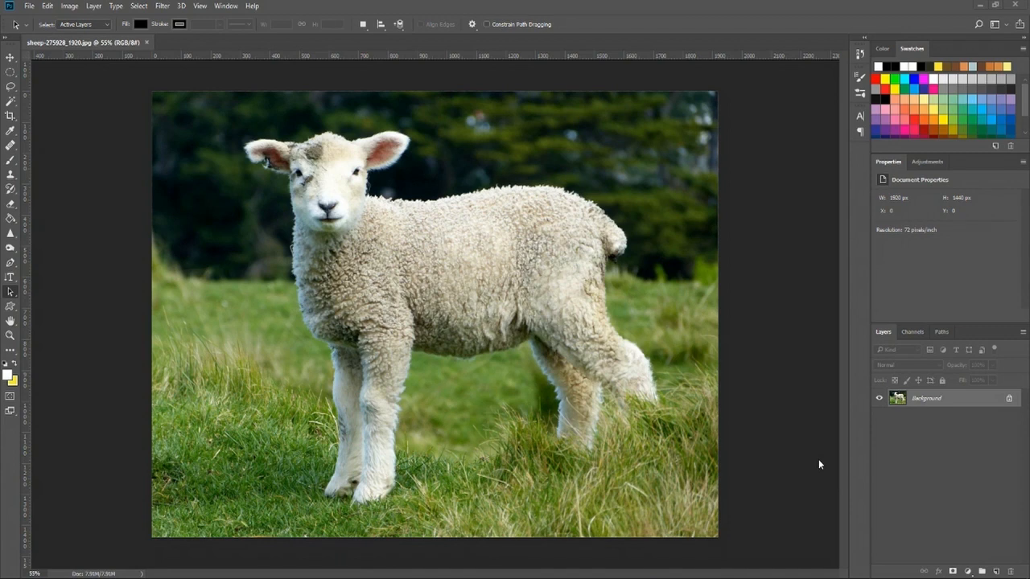
# - Add an Invert adjustment layer over the sheep photo and hide it
pyautogui.click(931, 163)
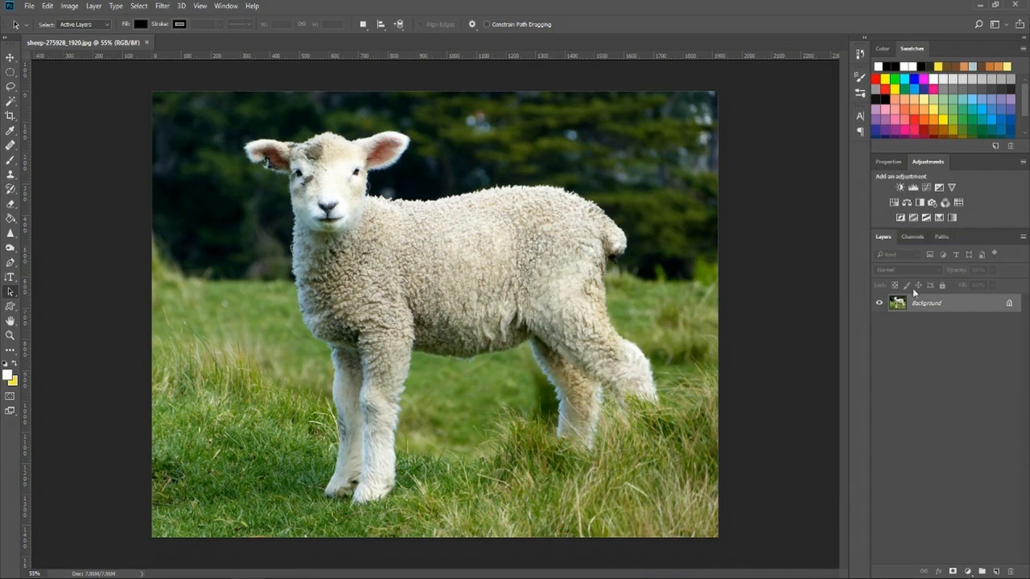
pyautogui.click(900, 217)
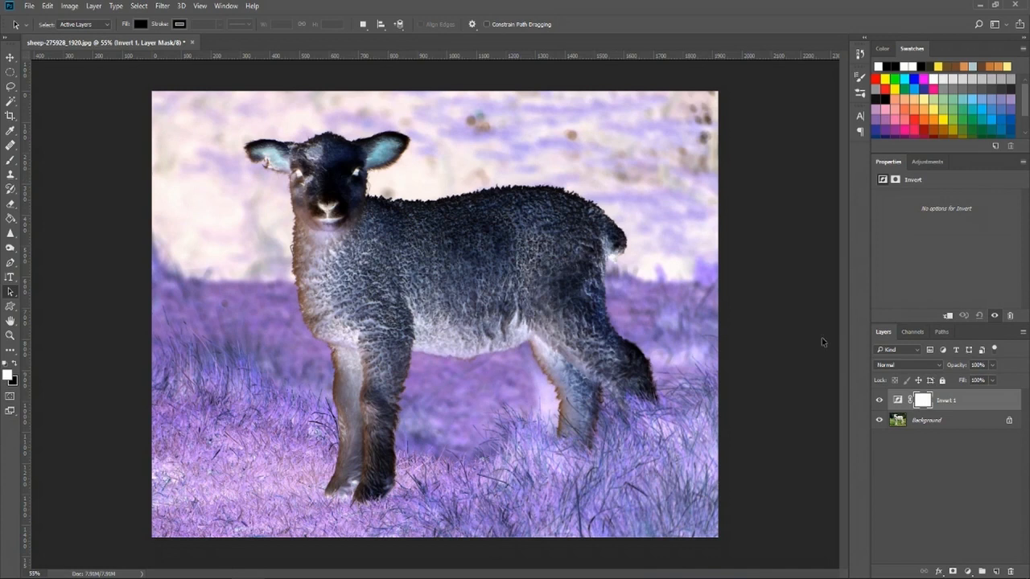
pyautogui.click(924, 401)
pyautogui.doubleClick(923, 401)
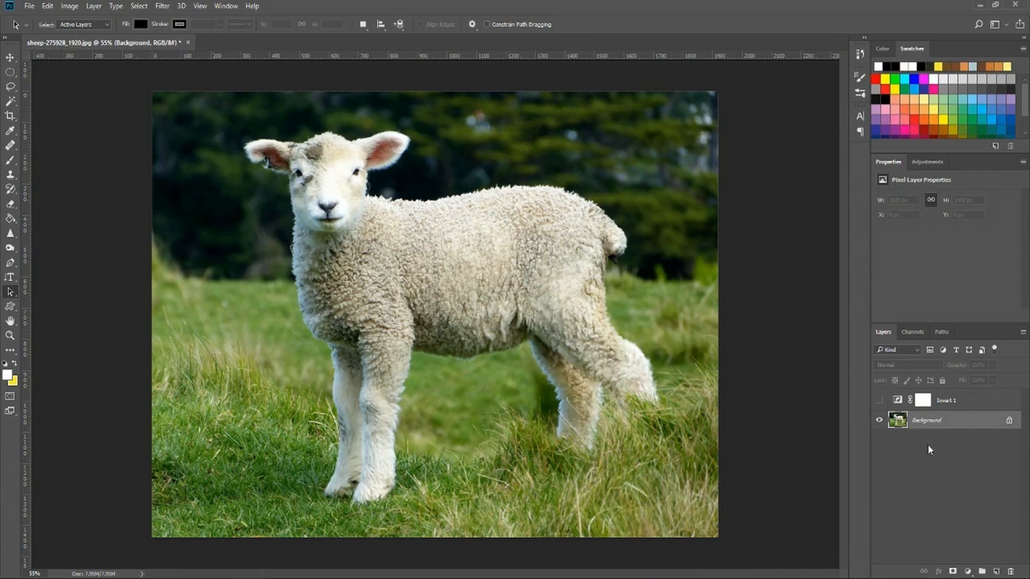
# - Try the Stylize filter Solarize on the sheep's Background layer and undo it
pyautogui.click(165, 6)
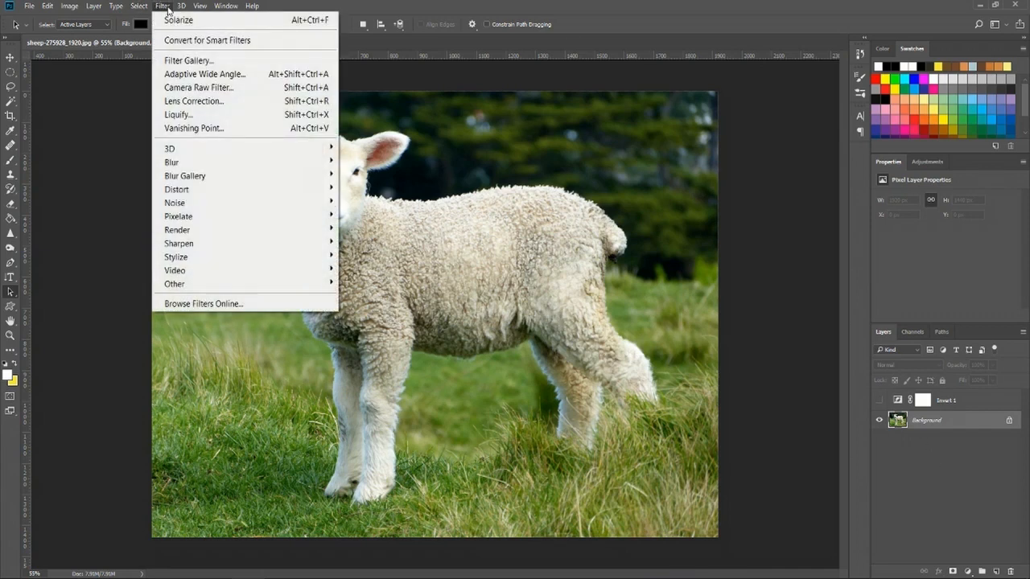
pyautogui.moveTo(201, 256)
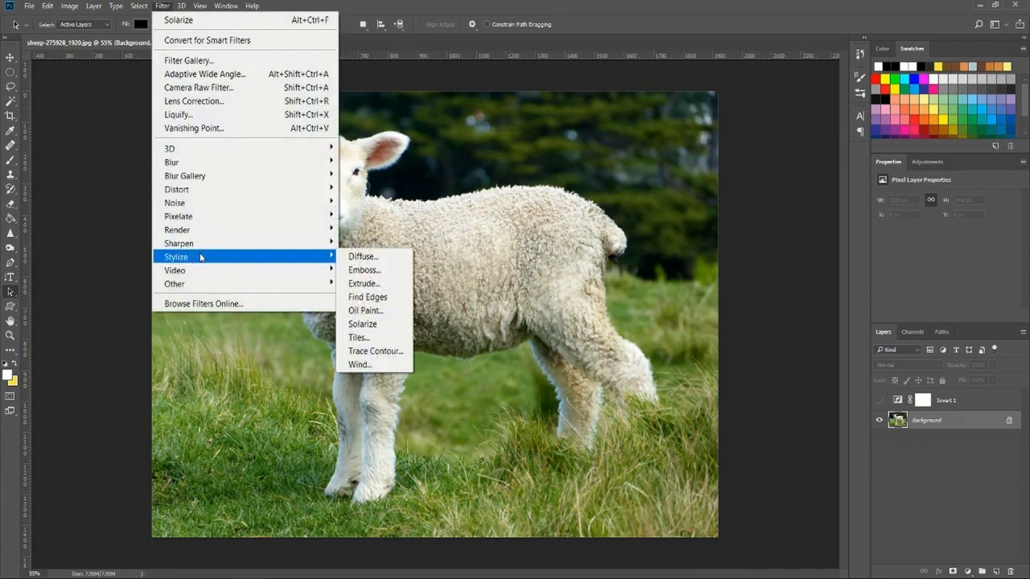
pyautogui.click(396, 327)
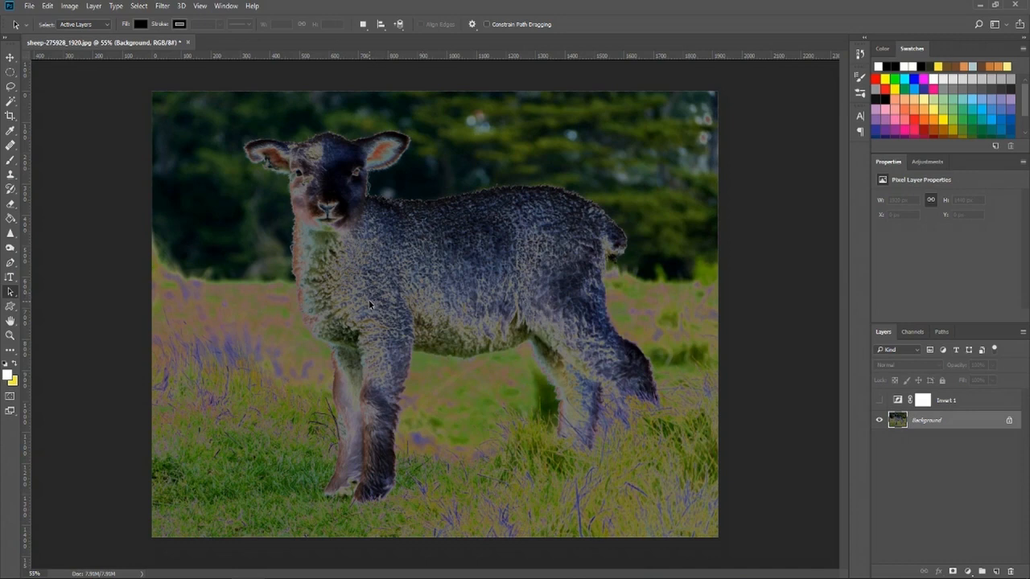
pyautogui.hotkey('ctrl', 'z')
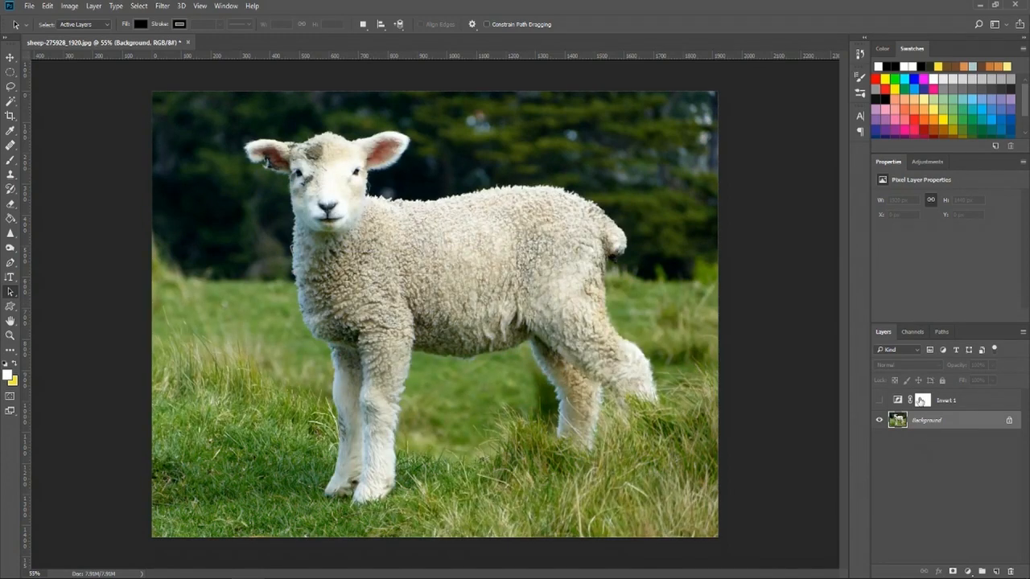
# - Add a Posterize adjustment layer directly above the sheep's Background layer and reduce its levels to 2
pyautogui.click(927, 161)
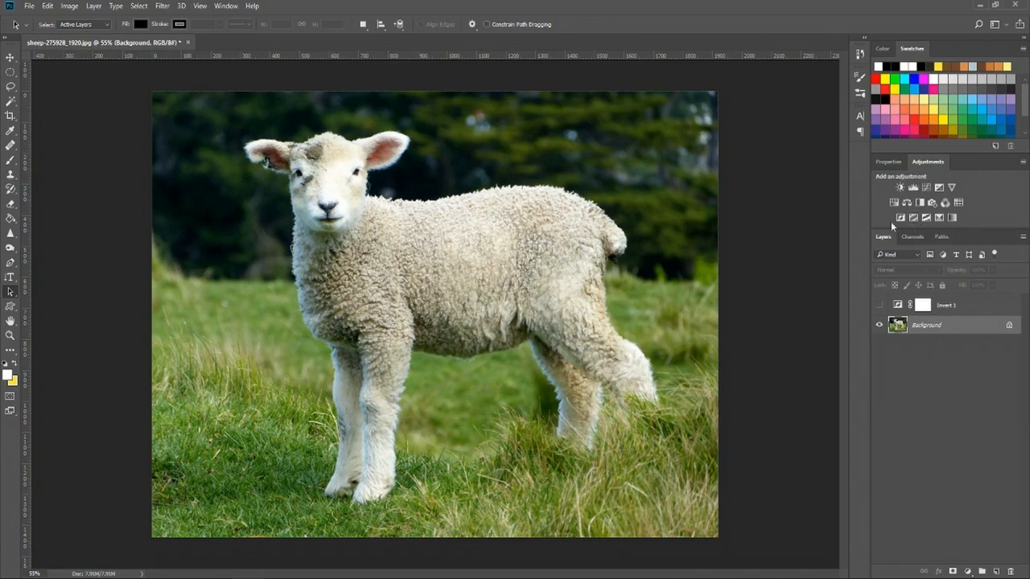
pyautogui.click(913, 218)
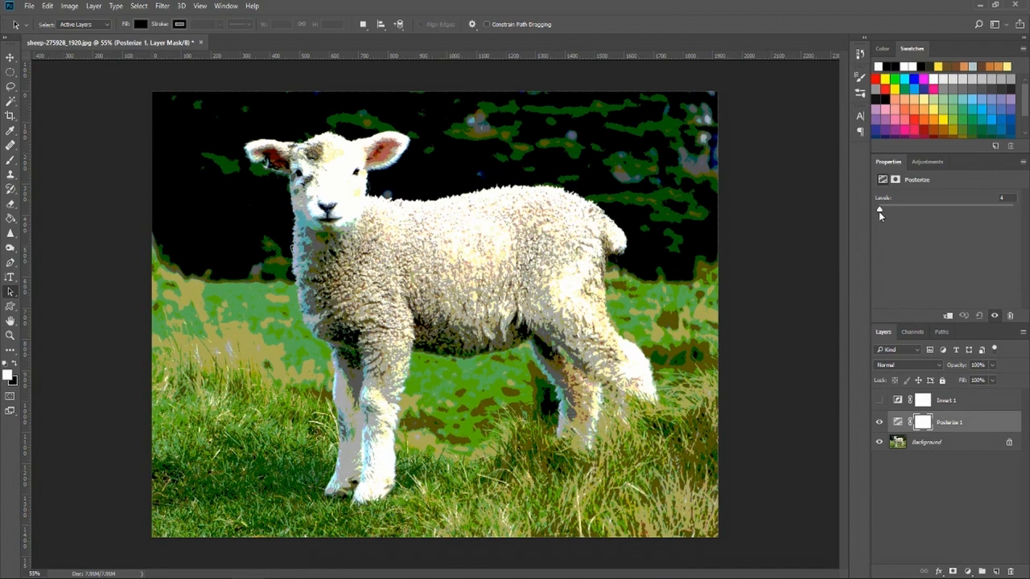
pyautogui.moveTo(878, 211); pyautogui.dragTo(877, 211)
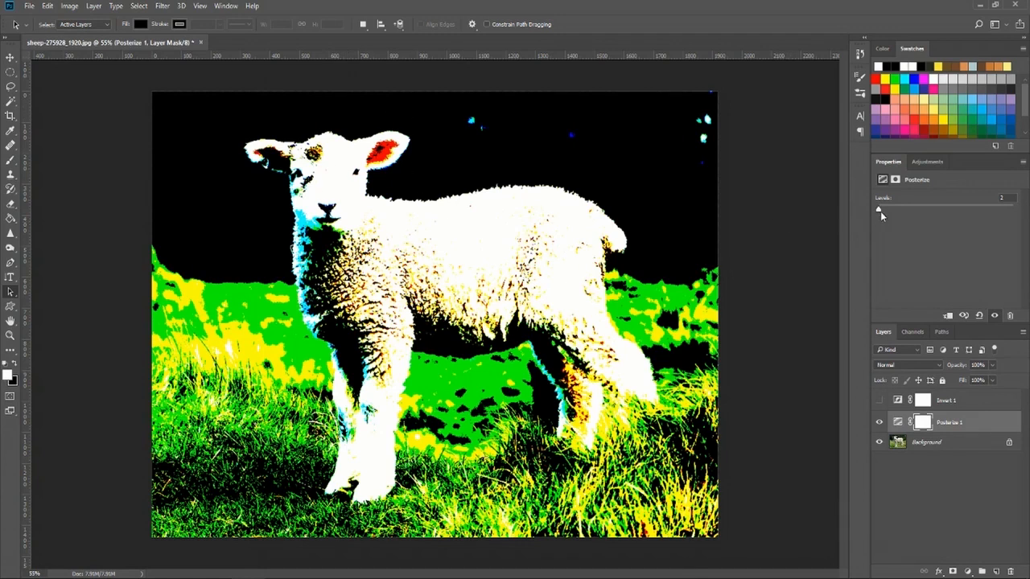
pyautogui.moveTo(880, 210)
pyautogui.mouseDown()
pyautogui.moveTo(888, 211)
pyautogui.moveTo(878, 211)
pyautogui.mouseUp()
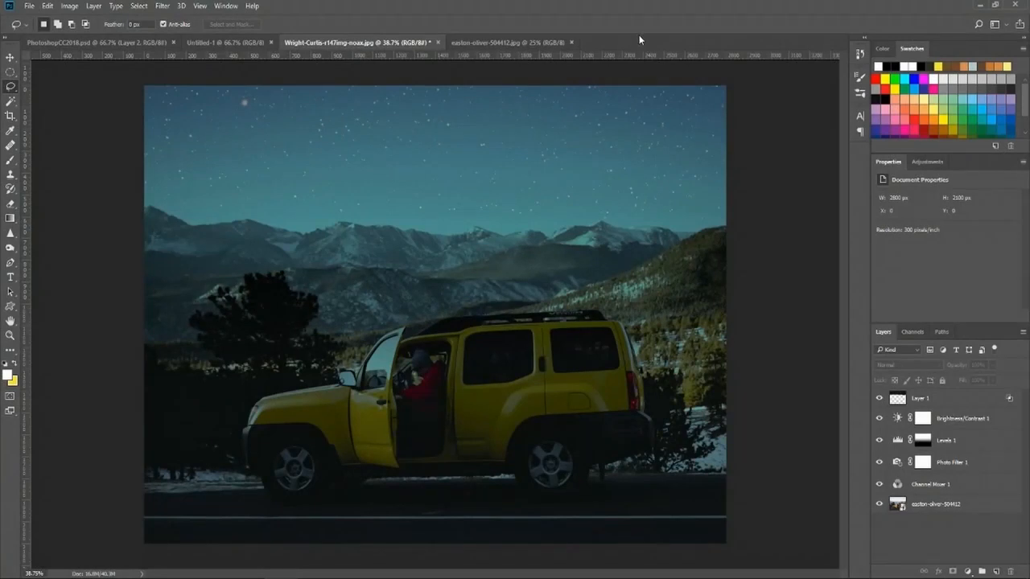
# - Compare the night-time edit of the yellow car with the original easton-oliver-504412.jpg photo
pyautogui.click(521, 44)
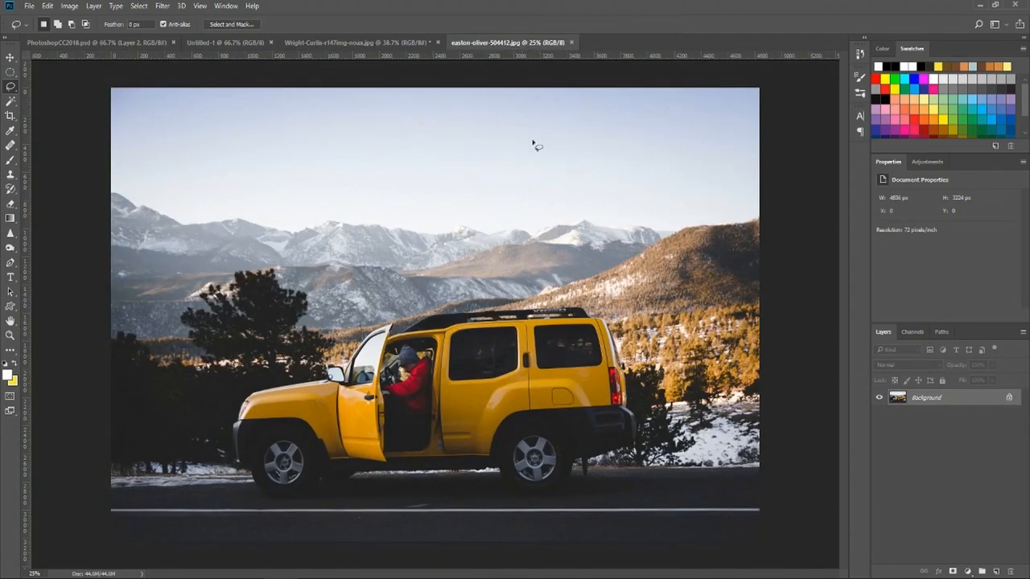
pyautogui.click(404, 45)
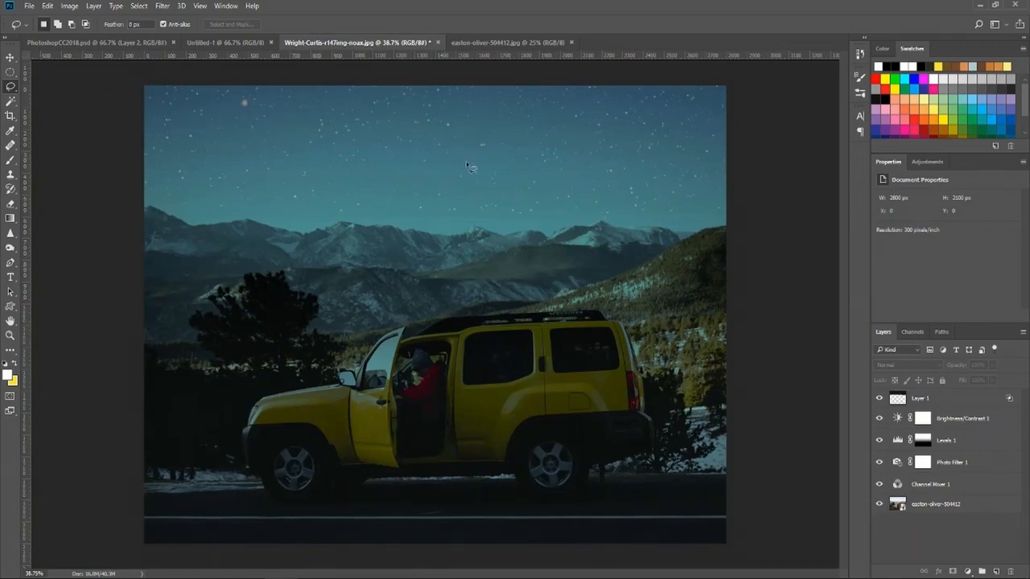
pyautogui.hotkey('ctrl', 'Tab')
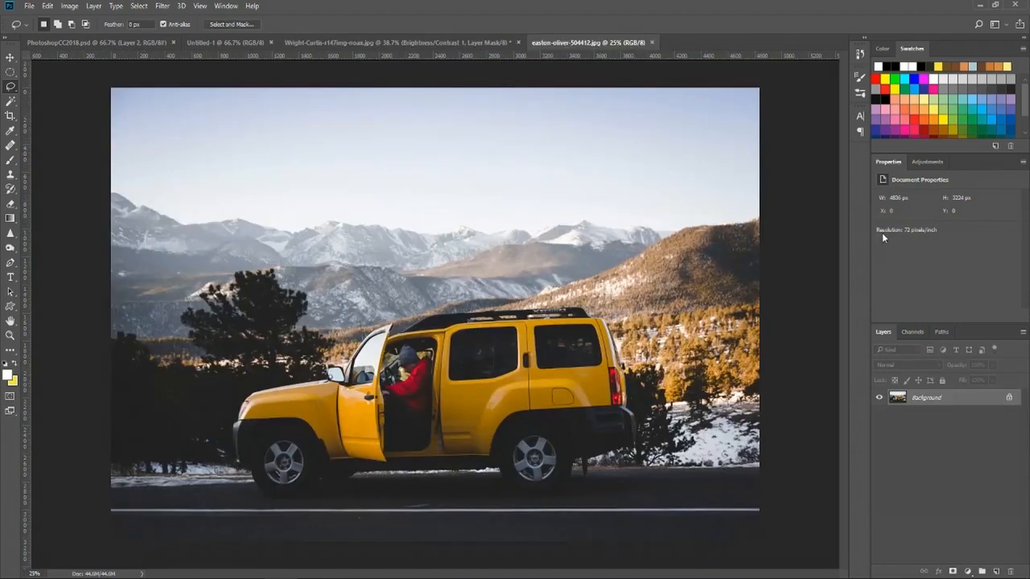
# - Add a Brightness/Contrast adjustment layer above the yellow car photo and lower its brightness to darken the scene
pyautogui.click(922, 162)
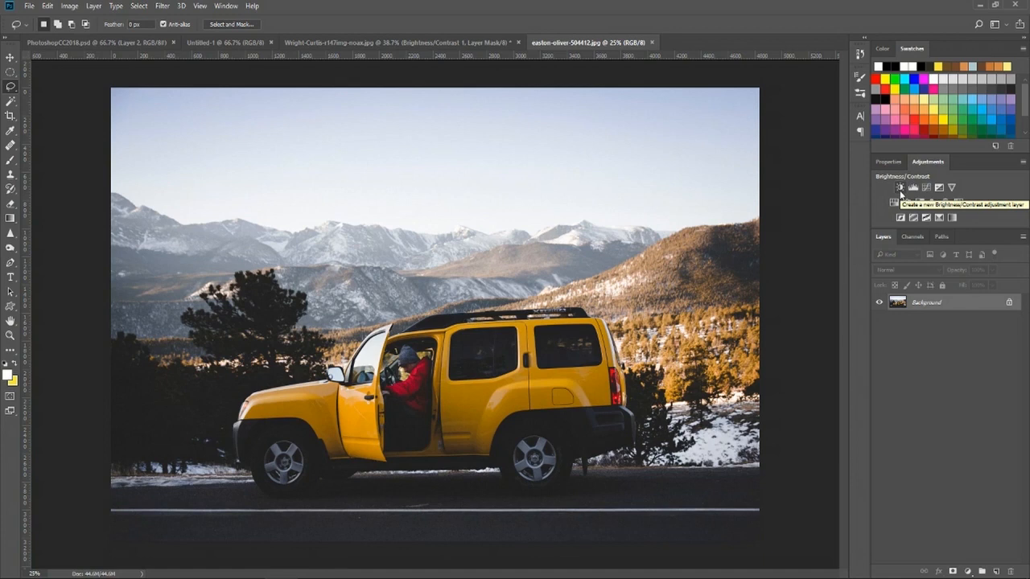
pyautogui.click(899, 188)
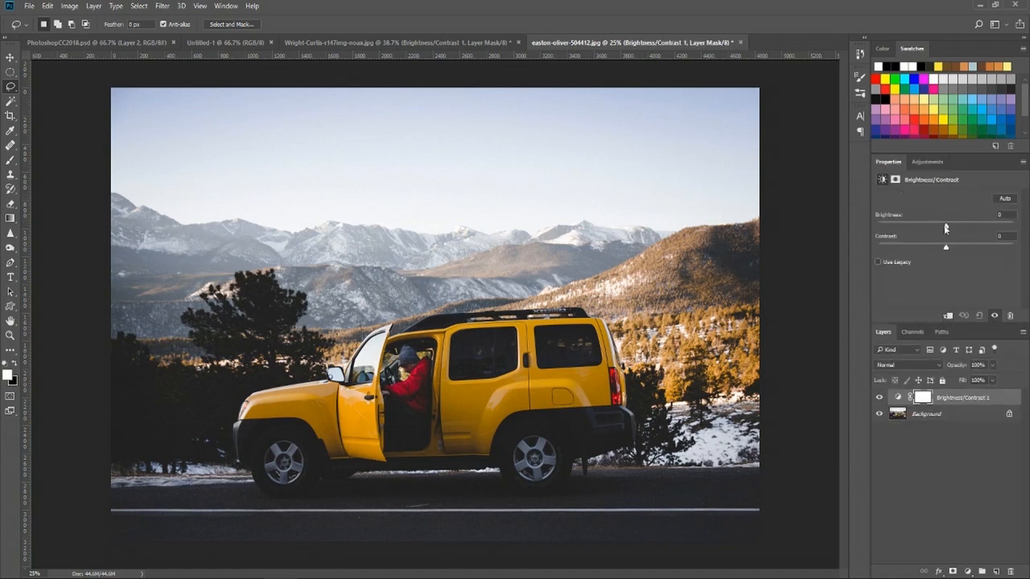
pyautogui.moveTo(945, 229); pyautogui.dragTo(899, 236)
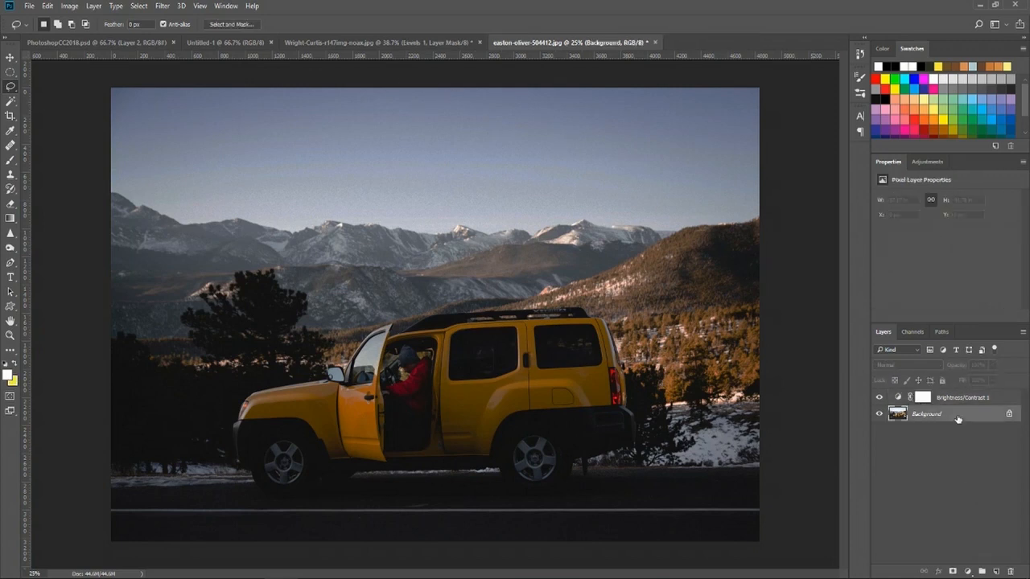
# - Add a Levels adjustment layer directly above Background and draw a white-to-black gradient on its mask from the sky down to the car
pyautogui.click(932, 165)
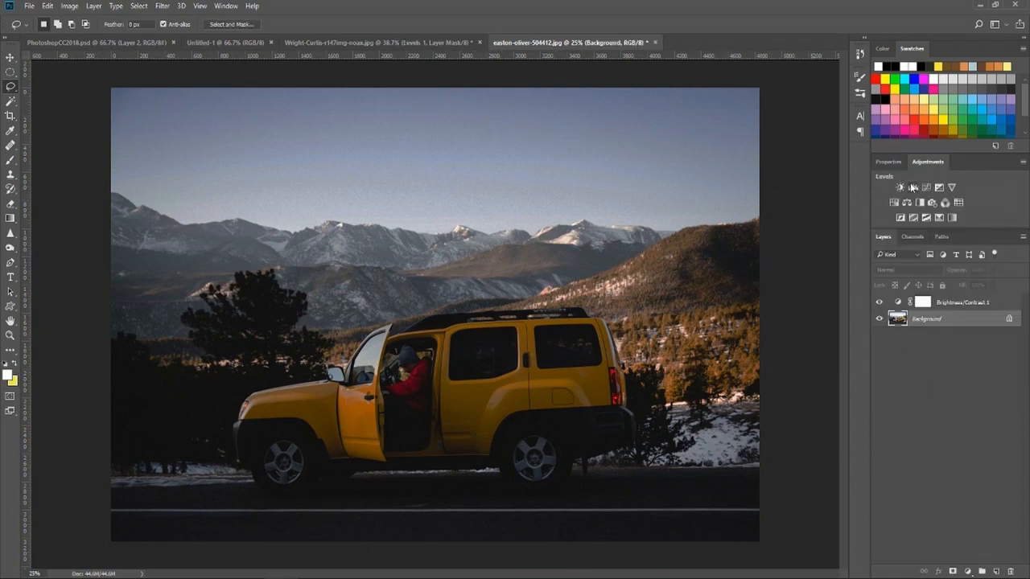
pyautogui.click(913, 187)
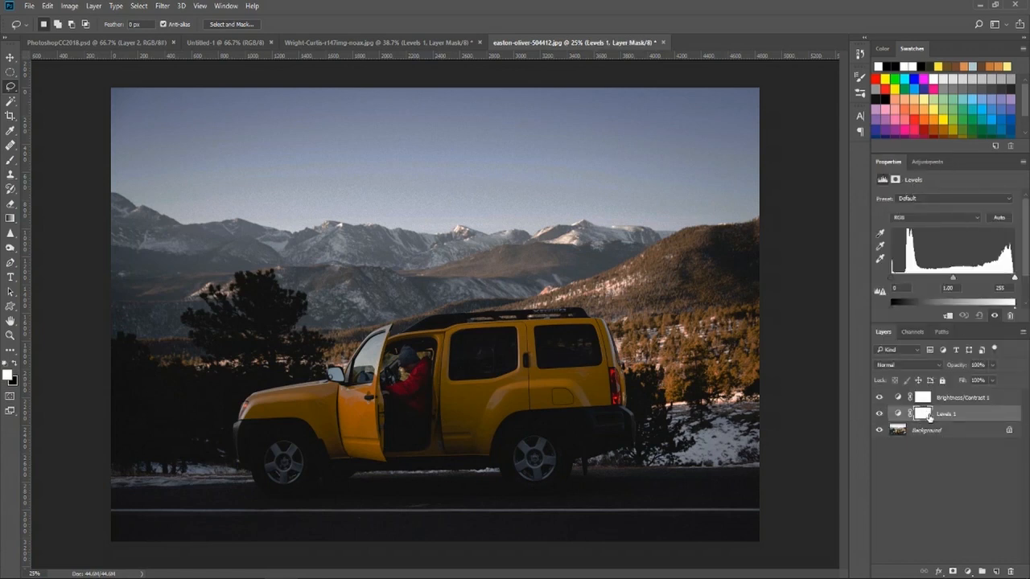
pyautogui.click(928, 414)
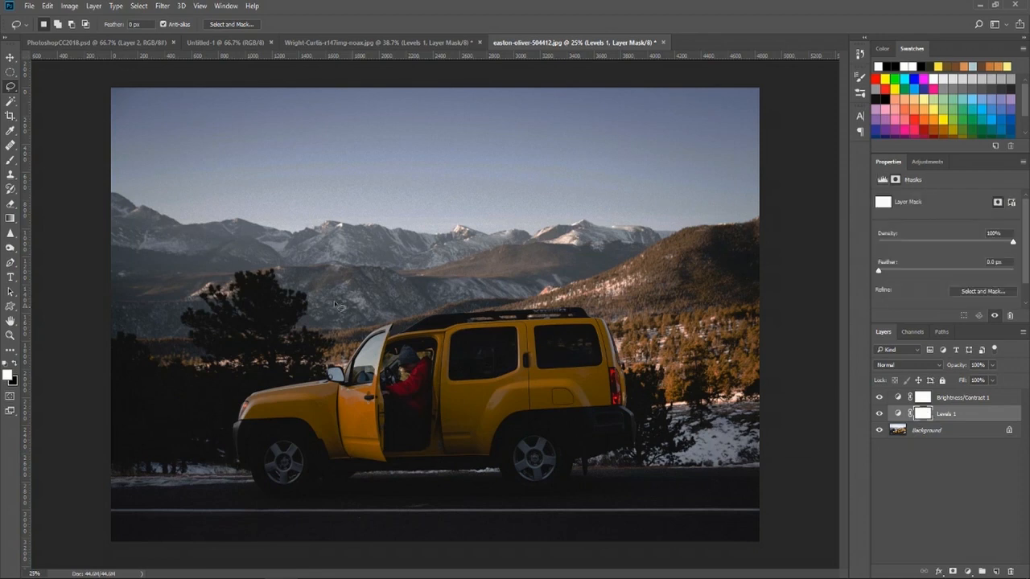
pyautogui.click(10, 222)
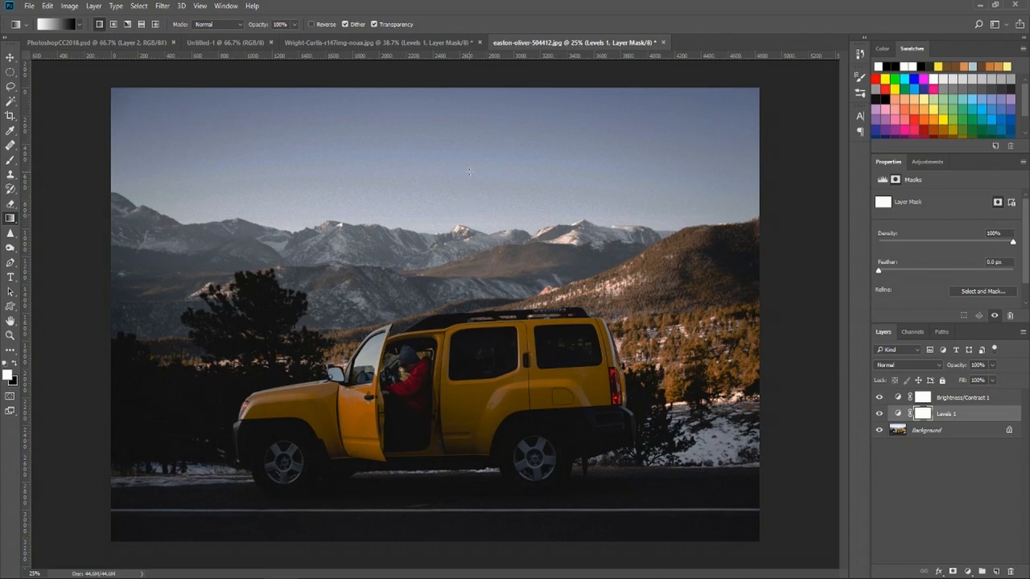
pyautogui.moveTo(468, 123); pyautogui.dragTo(479, 367)
# - Set the Levels midtone input to 0.45 and redraw the mask's vertical gradient from the mountains down to the middle of the car
pyautogui.click(898, 414)
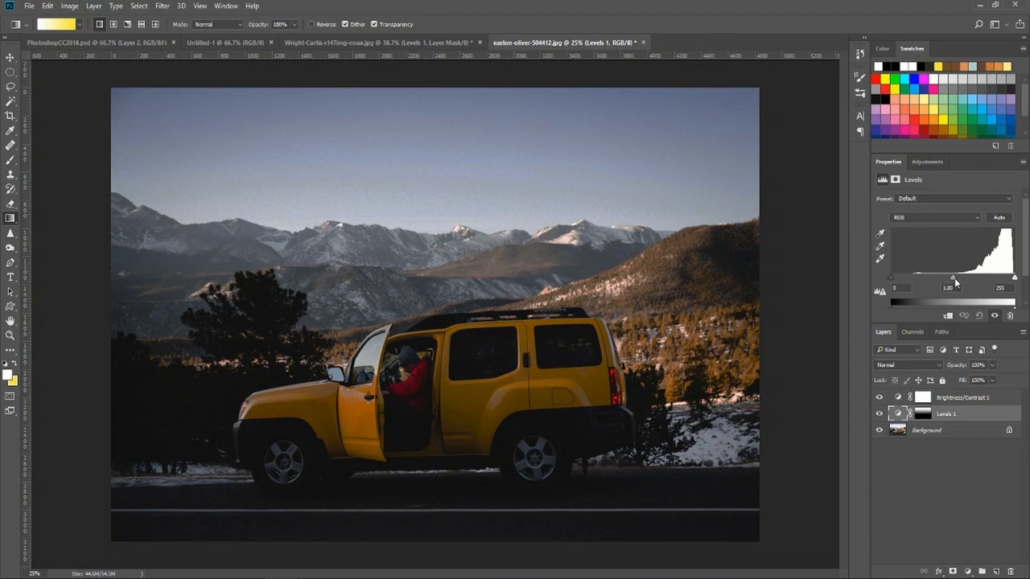
pyautogui.moveTo(954, 280); pyautogui.dragTo(982, 281)
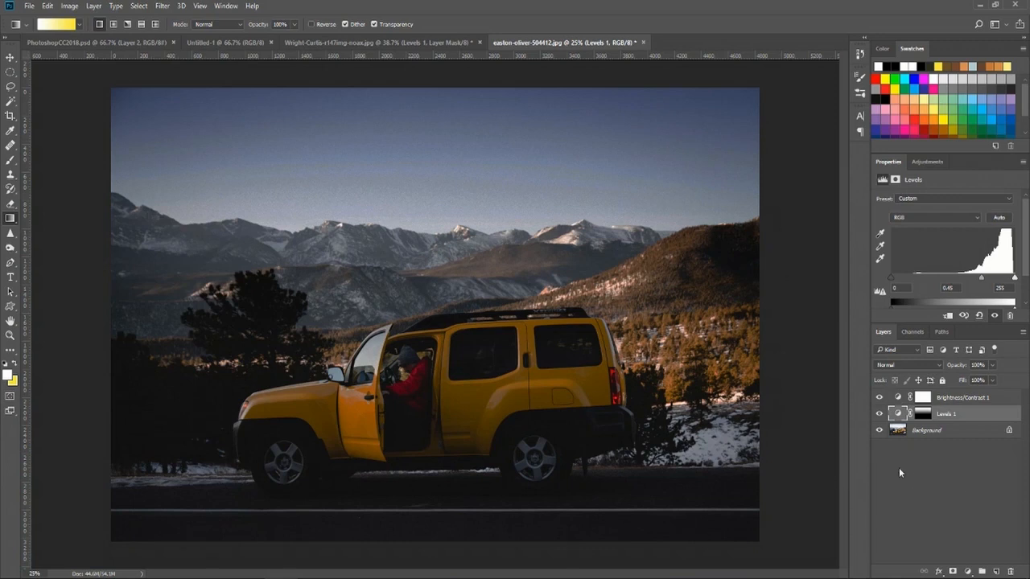
pyautogui.click(922, 414)
pyautogui.moveTo(445, 243); pyautogui.dragTo(455, 400)
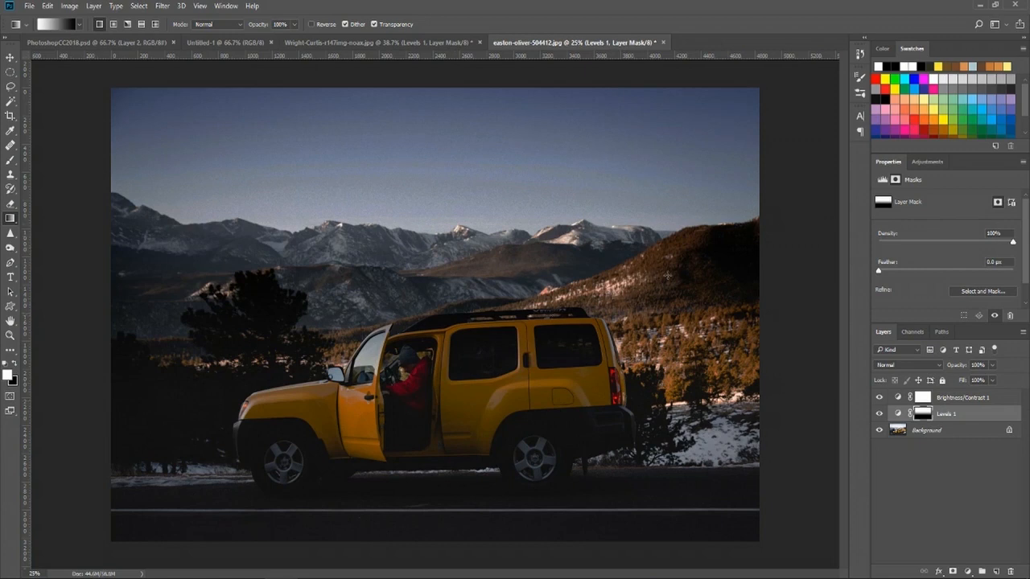
pyautogui.doubleClick(926, 416)
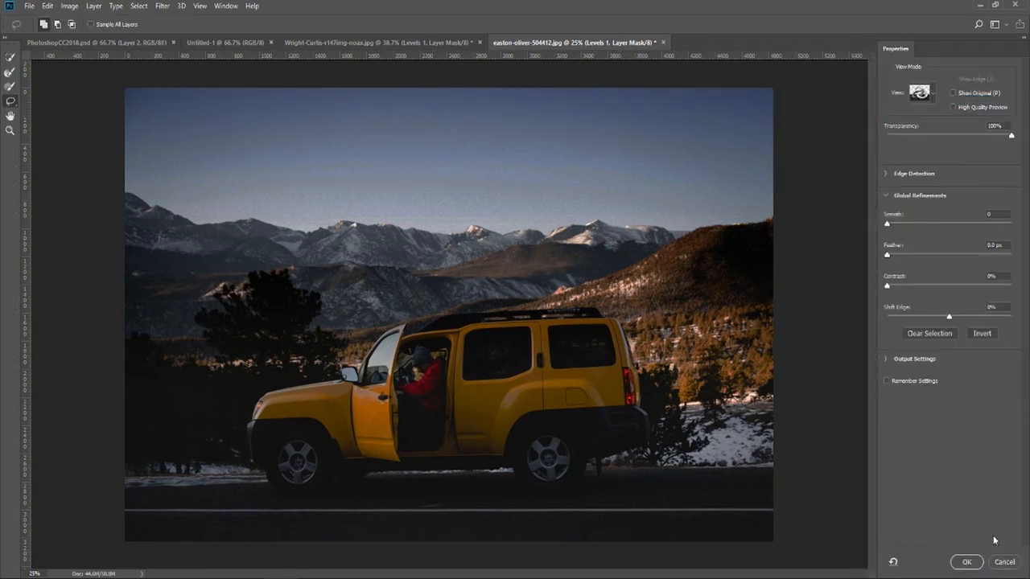
pyautogui.press('Escape')
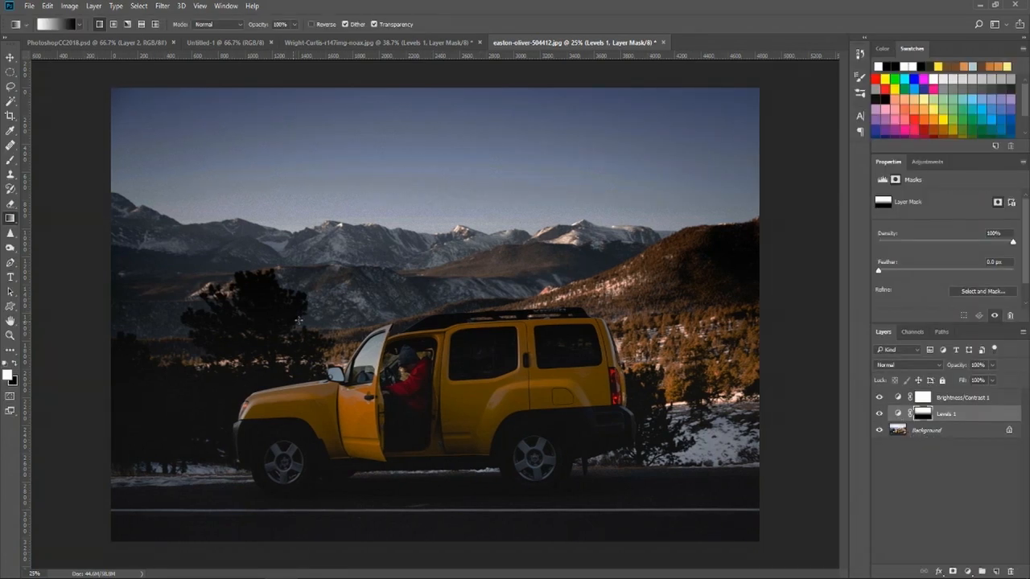
# - Add a Channel Mixer adjustment layer directly above Background and reduce the red amount in the Red output channel
pyautogui.click(947, 432)
pyautogui.click(927, 161)
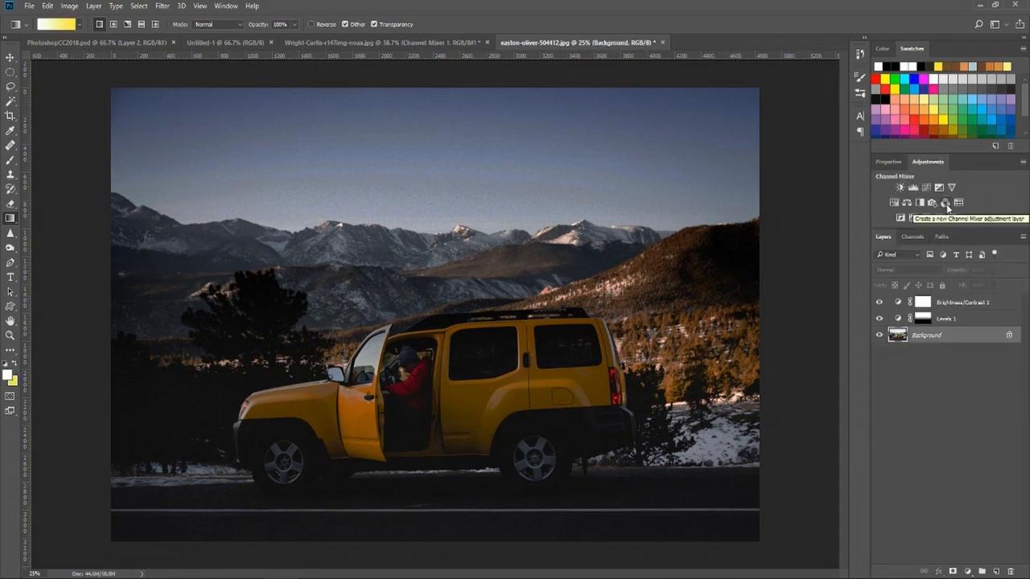
pyautogui.click(946, 202)
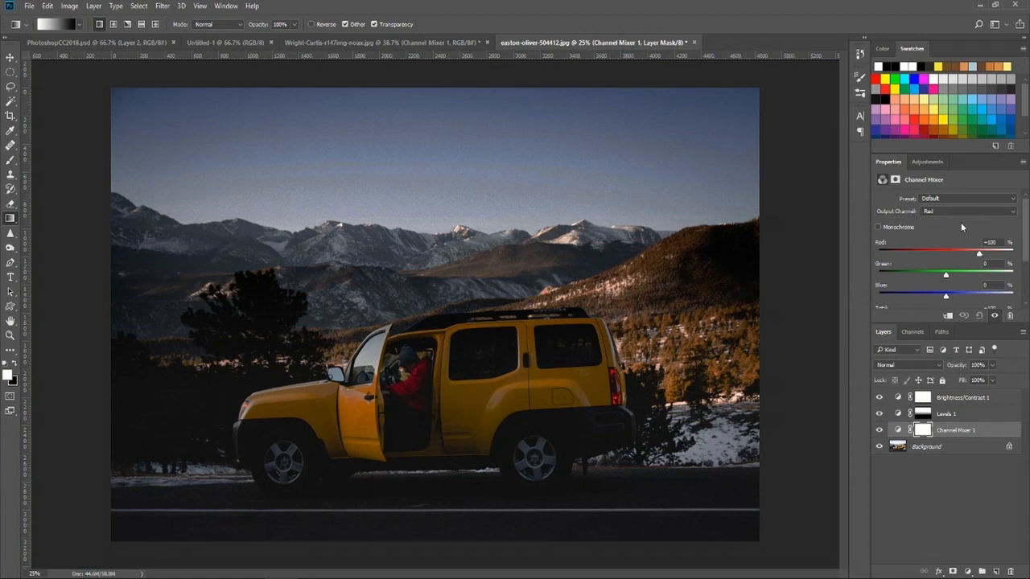
pyautogui.moveTo(980, 254); pyautogui.dragTo(965, 257)
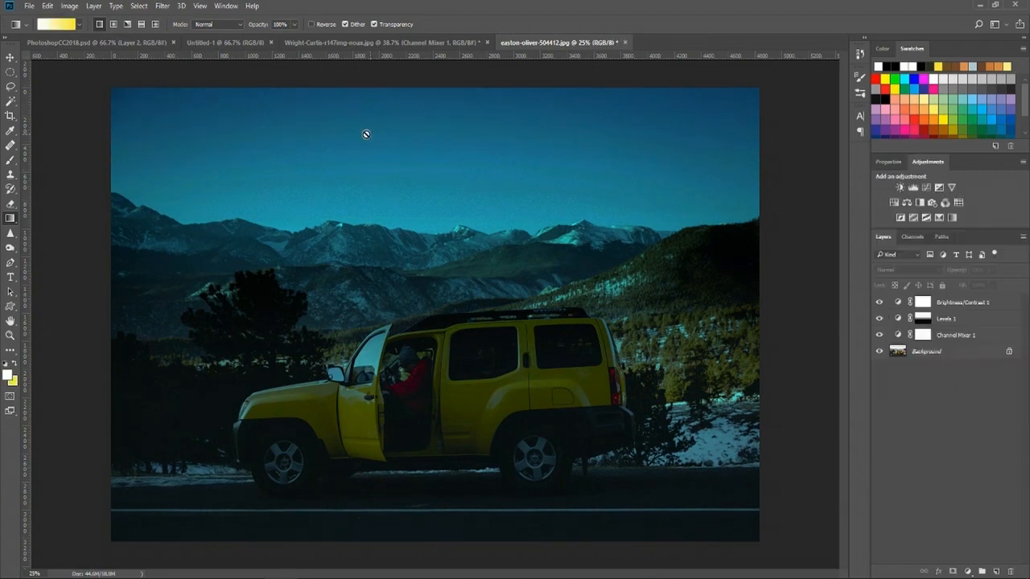
# - Add a Photo Filter adjustment layer directly above Background and set its filter to Red
pyautogui.click(943, 356)
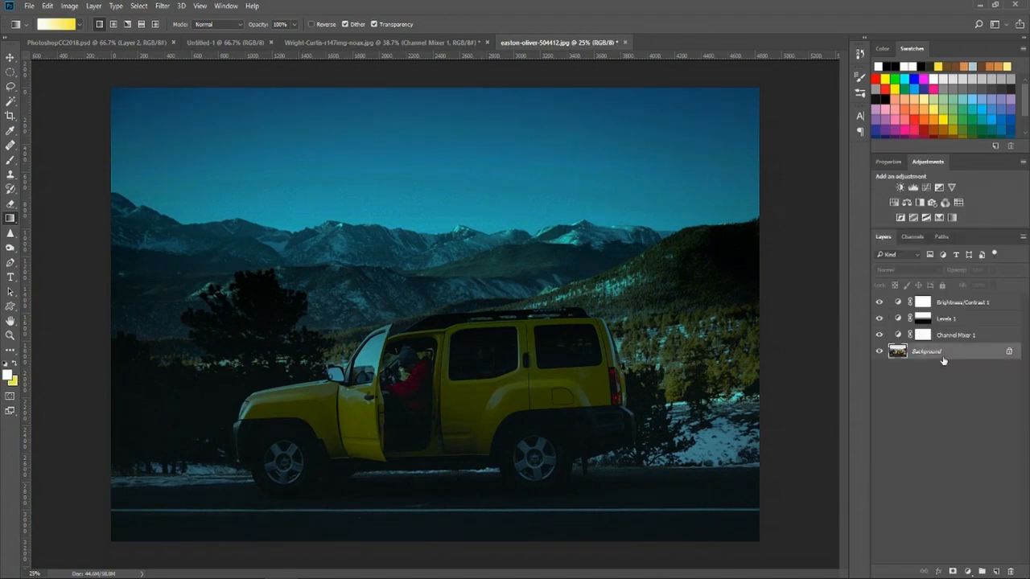
pyautogui.click(932, 202)
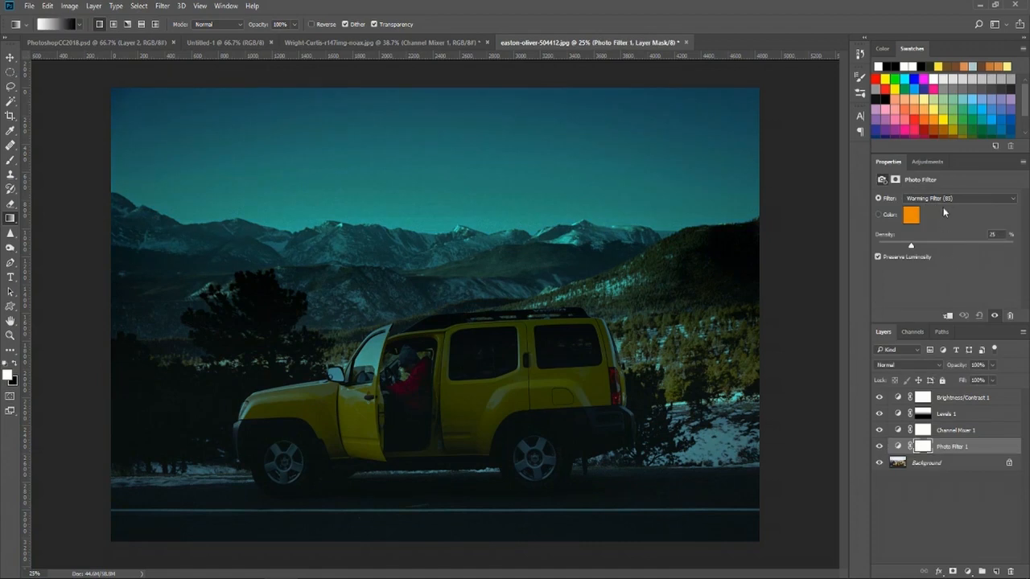
pyautogui.click(946, 199)
pyautogui.click(950, 263)
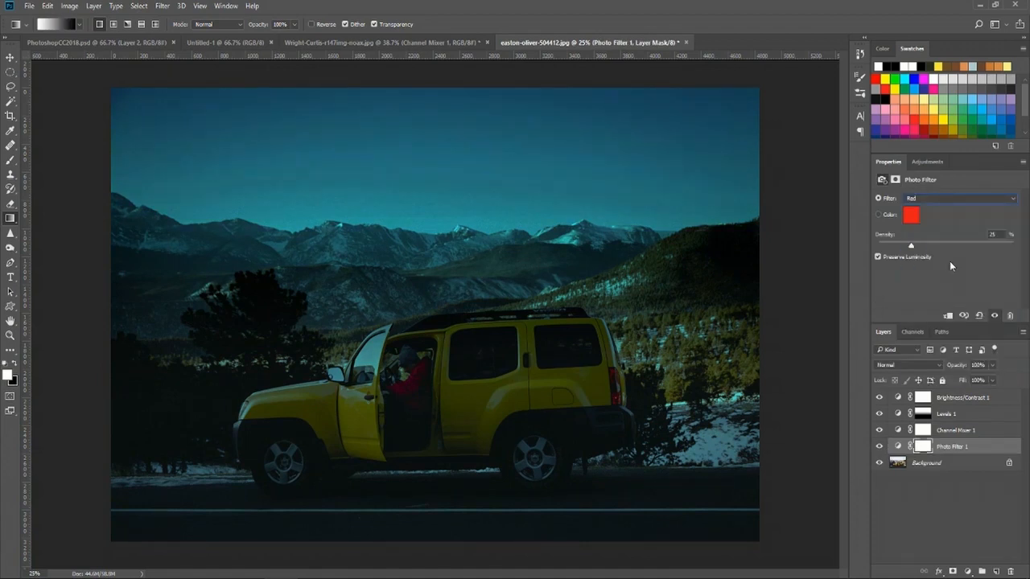
pyautogui.click(977, 543)
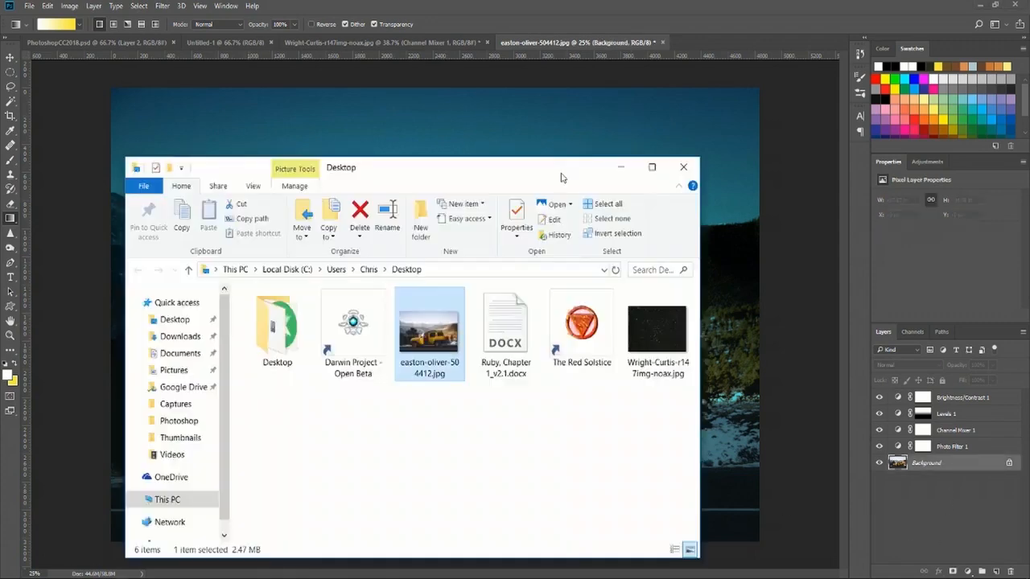
# - Create an empty layer and move it to the top of the layer stack, above Brightness/Contrast 1
pyautogui.moveTo(560, 171)
pyautogui.mouseDown()
pyautogui.moveTo(523, 153)
pyautogui.moveTo(548, 183)
pyautogui.mouseUp()
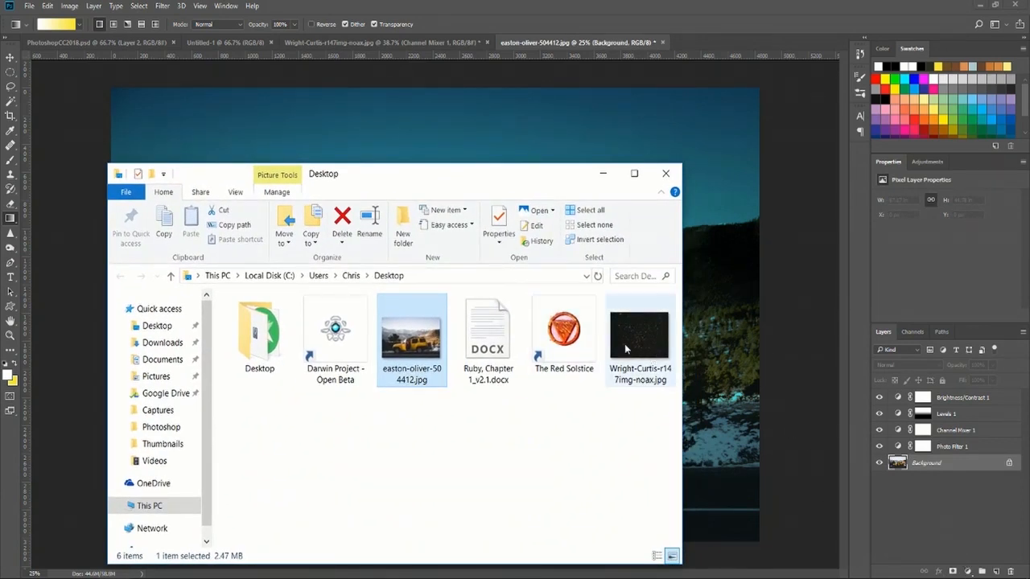
pyautogui.click(965, 534)
pyautogui.click(996, 571)
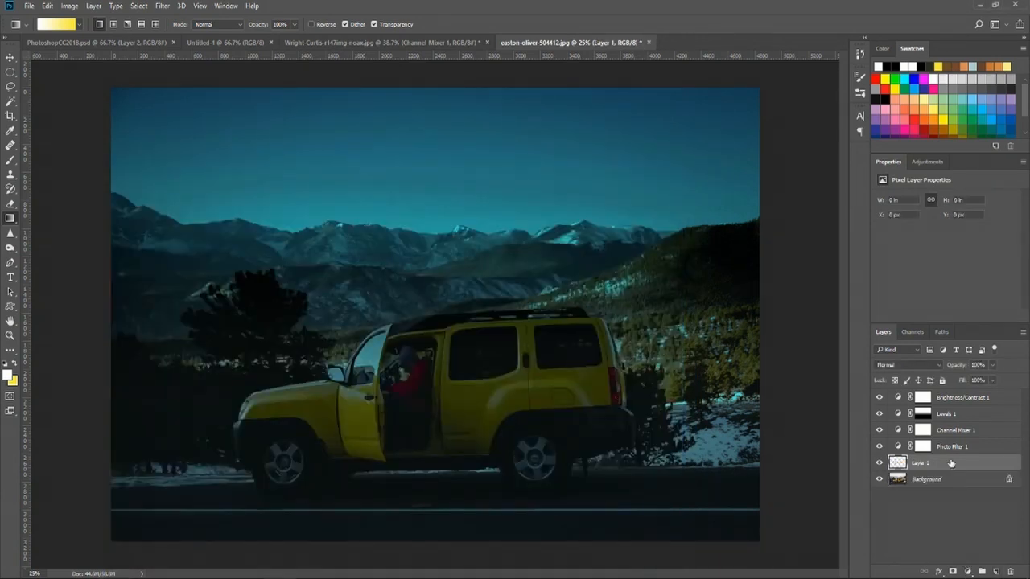
pyautogui.moveTo(954, 465); pyautogui.dragTo(956, 396)
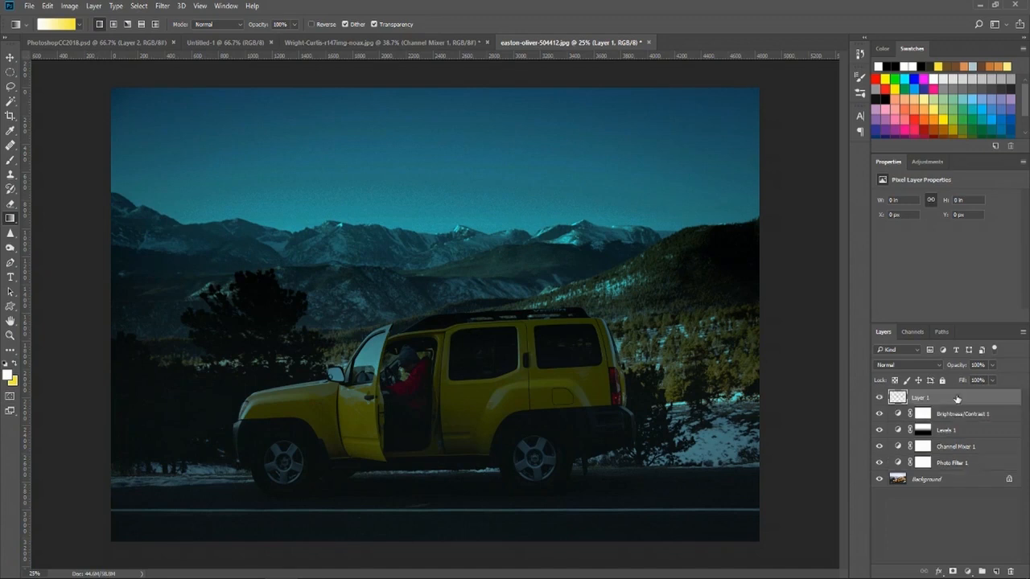
# - Place Wright-Curtis-r147img-noax.jpg from the Desktop folder as the top layer and scale it to cover the whole canvas
pyautogui.click(235, 543)
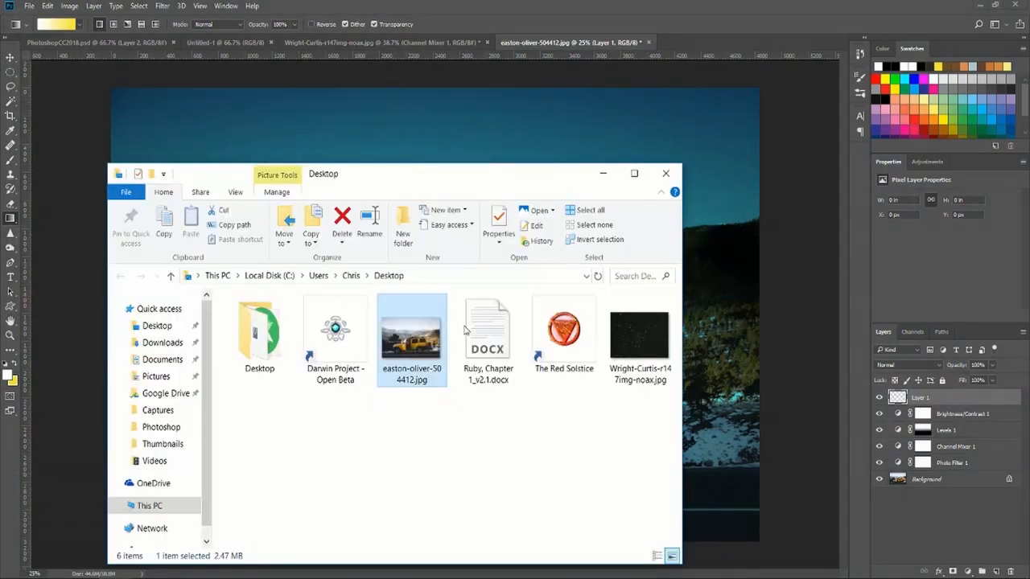
pyautogui.click(640, 338)
pyautogui.moveTo(782, 372); pyautogui.dragTo(803, 548)
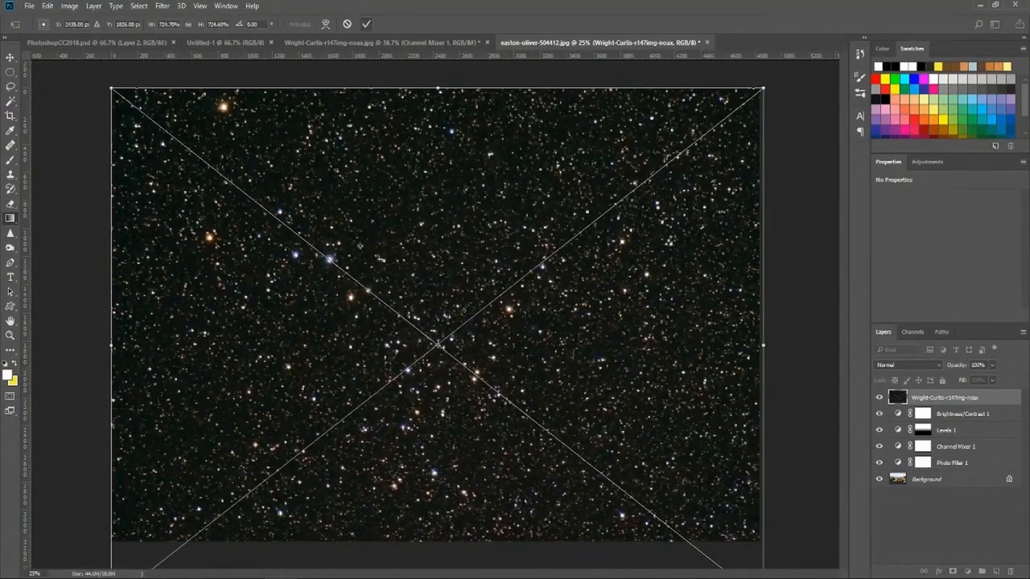
pyautogui.press('Return')
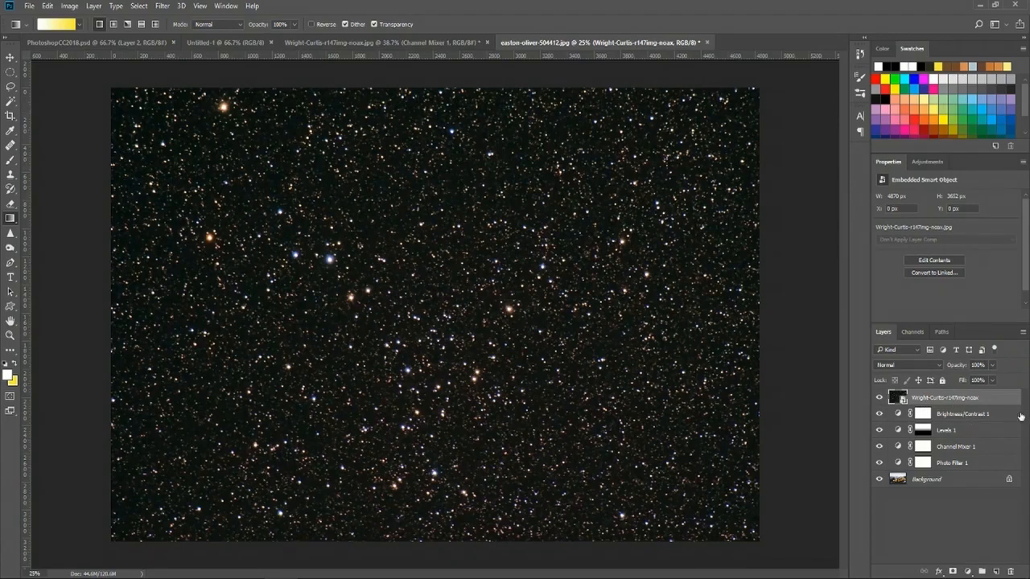
# - In the star layer's blending options, set the Blend If This Layer black point to 68 and Fill Opacity to 30%
pyautogui.rightClick(947, 398)
pyautogui.click(704, 78)
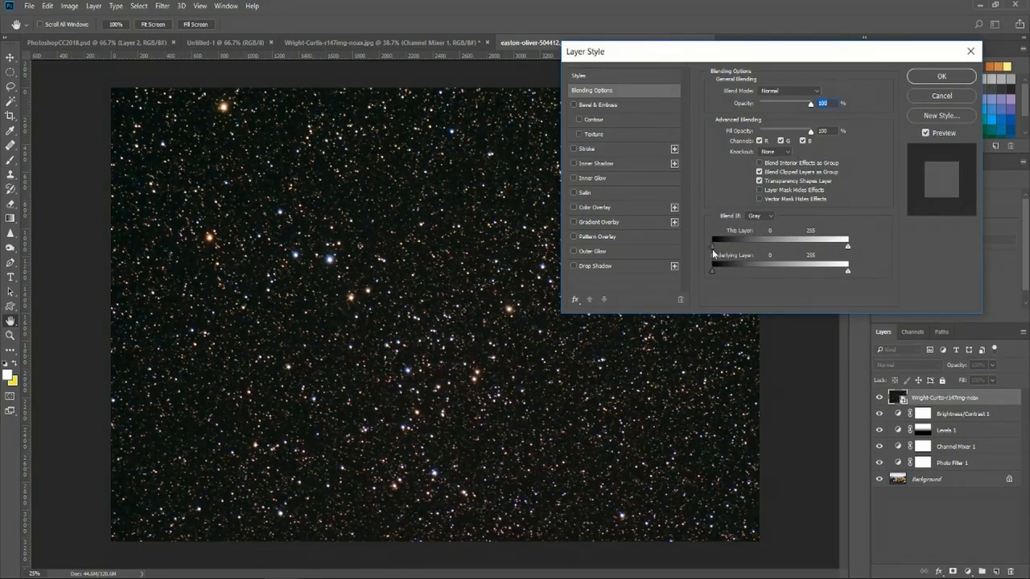
pyautogui.moveTo(713, 244); pyautogui.dragTo(749, 251)
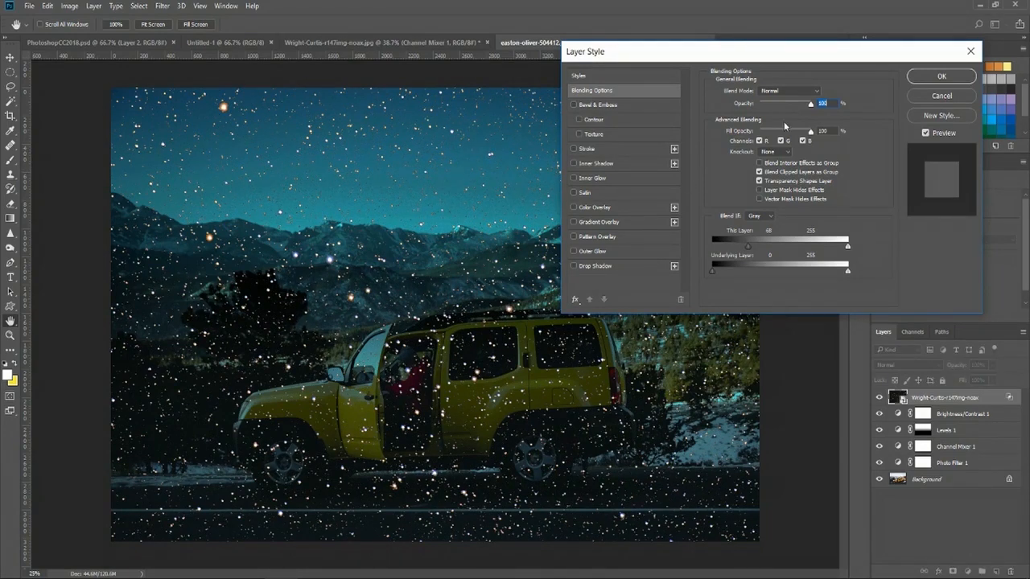
pyautogui.click(796, 93)
pyautogui.moveTo(810, 129); pyautogui.dragTo(778, 138)
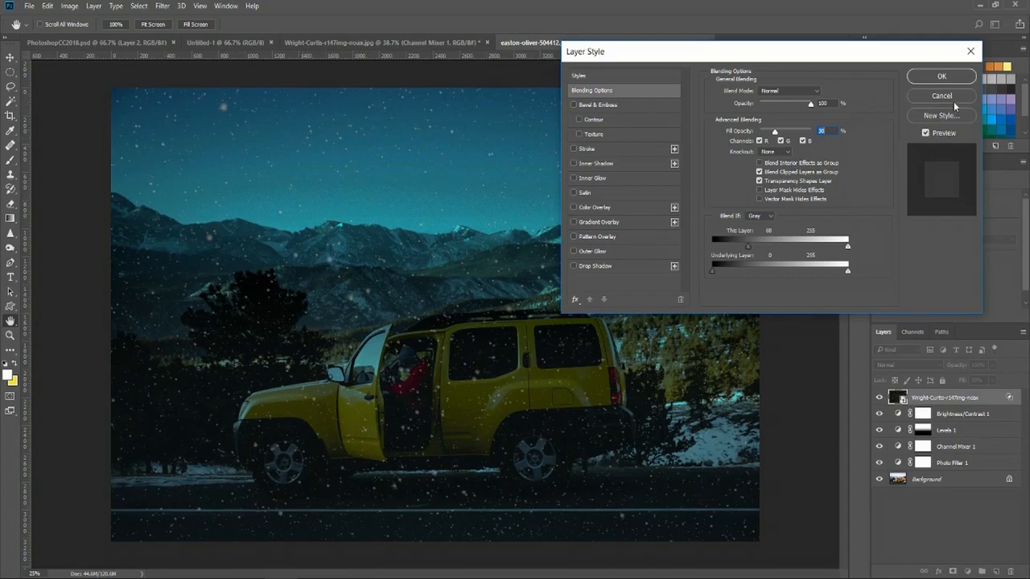
pyautogui.click(953, 81)
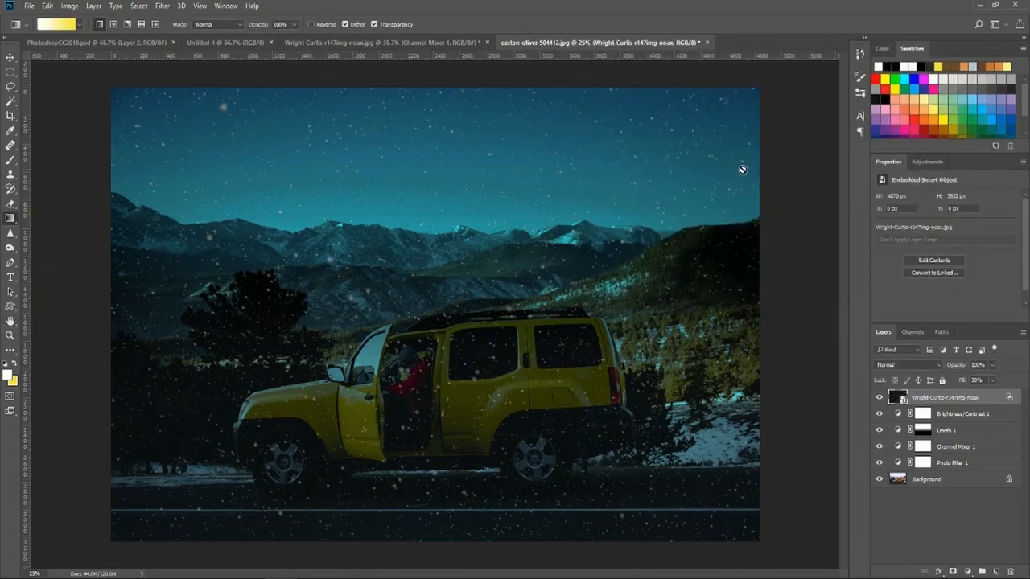
# - Select everything below the mountain skyline with the Lasso tool and try to delete the stars in that area
pyautogui.click(10, 86)
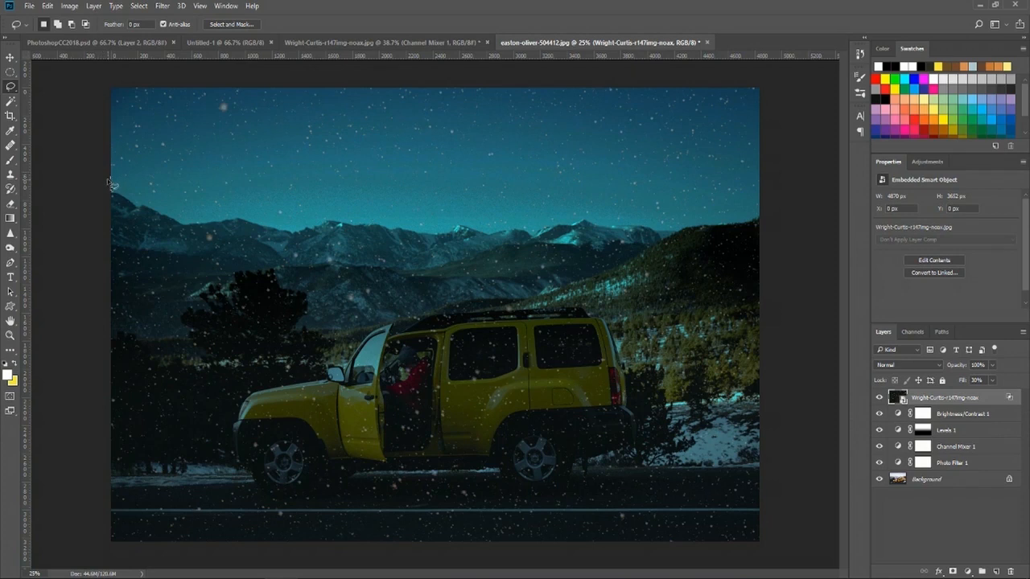
pyautogui.moveTo(110, 177)
pyautogui.mouseDown()
pyautogui.moveTo(233, 218)
pyautogui.moveTo(286, 209)
pyautogui.mouseUp()
pyautogui.moveTo(426, 222)
pyautogui.mouseDown()
pyautogui.moveTo(762, 212)
pyautogui.moveTo(780, 277)
pyautogui.moveTo(792, 574)
pyautogui.moveTo(58, 559)
pyautogui.moveTo(4, 547)
pyautogui.moveTo(16, 442)
pyautogui.mouseUp()
pyautogui.moveTo(23, 239); pyautogui.dragTo(24, 185)
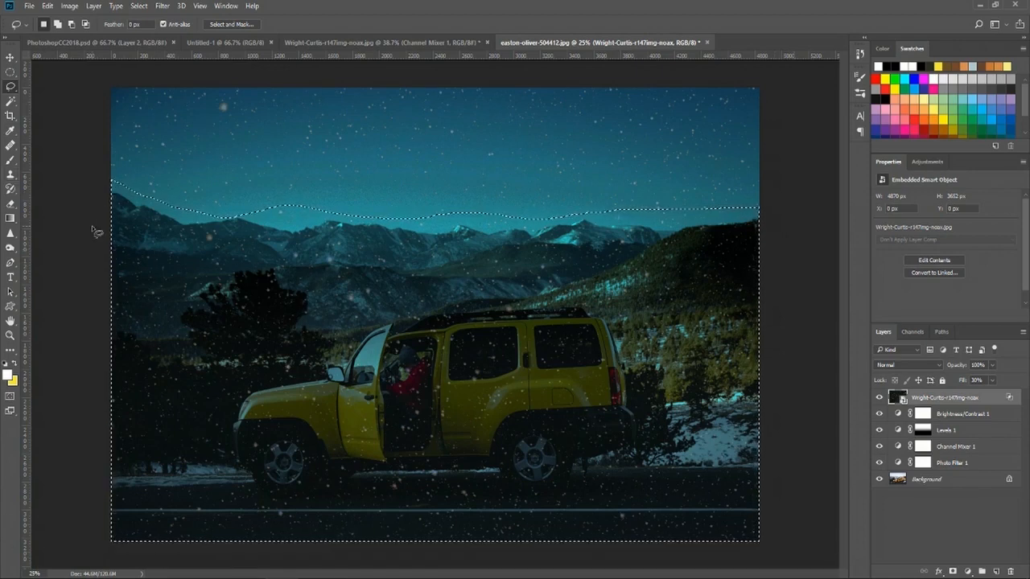
pyautogui.press('Delete')
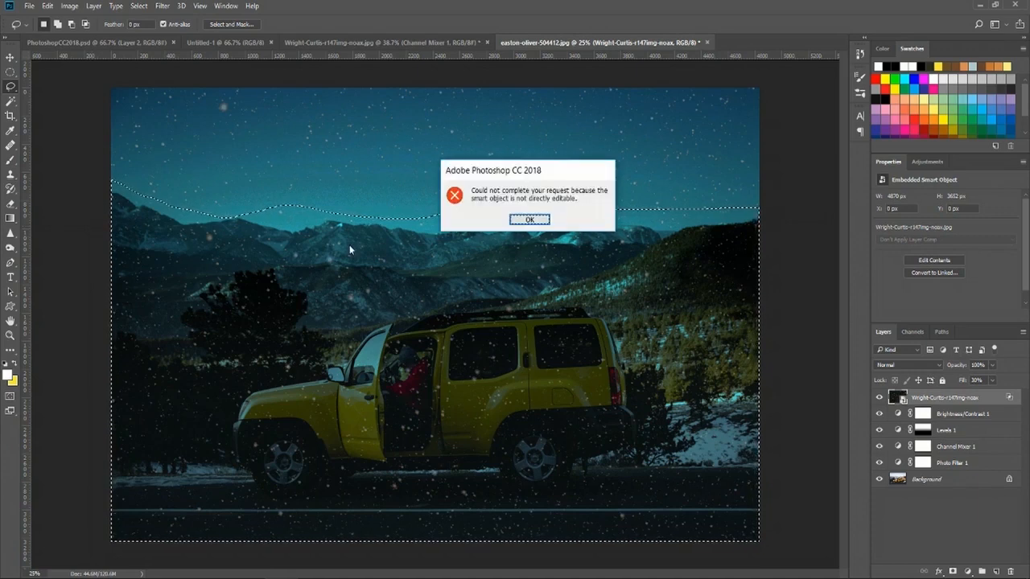
pyautogui.click(530, 219)
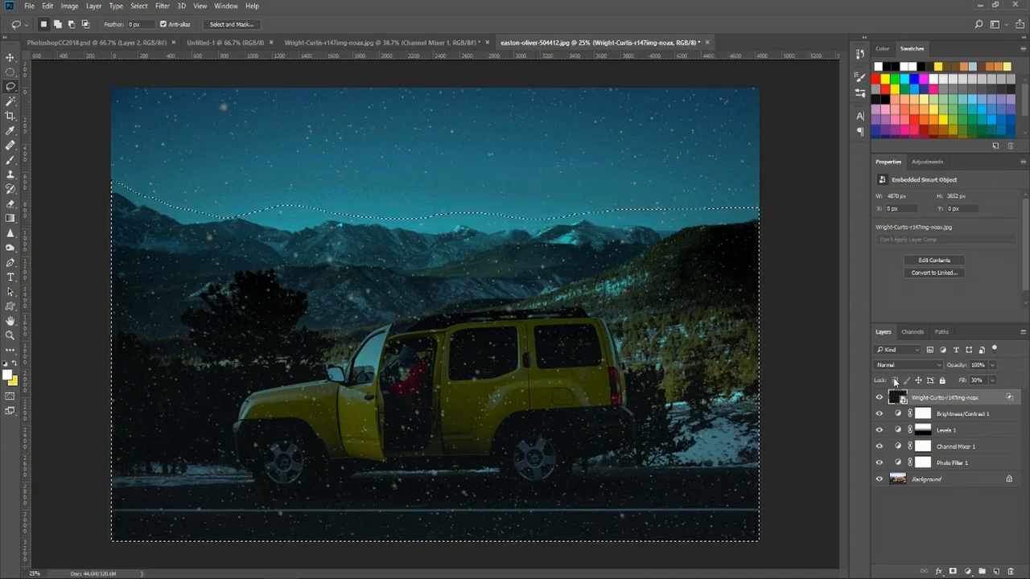
# - Rasterize the Wright-Curtis-r147img-noax star layer
pyautogui.rightClick(938, 397)
pyautogui.click(957, 398)
pyautogui.rightClick(957, 398)
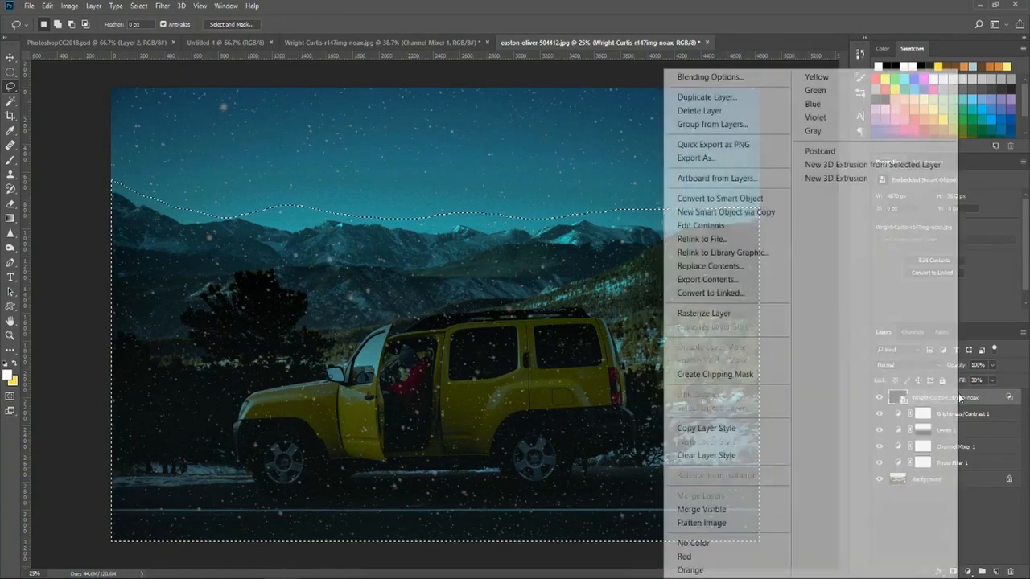
pyautogui.click(684, 312)
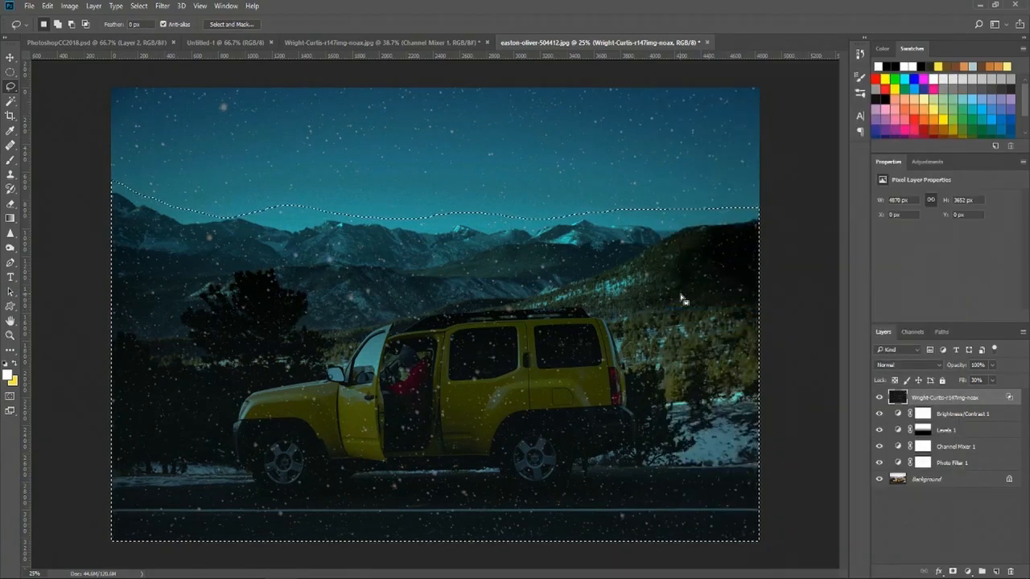
# - Delete the stars in the selected area below the mountain skyline and clear the selection
pyautogui.press('Delete')
pyautogui.hotkey('ctrl', 'd')
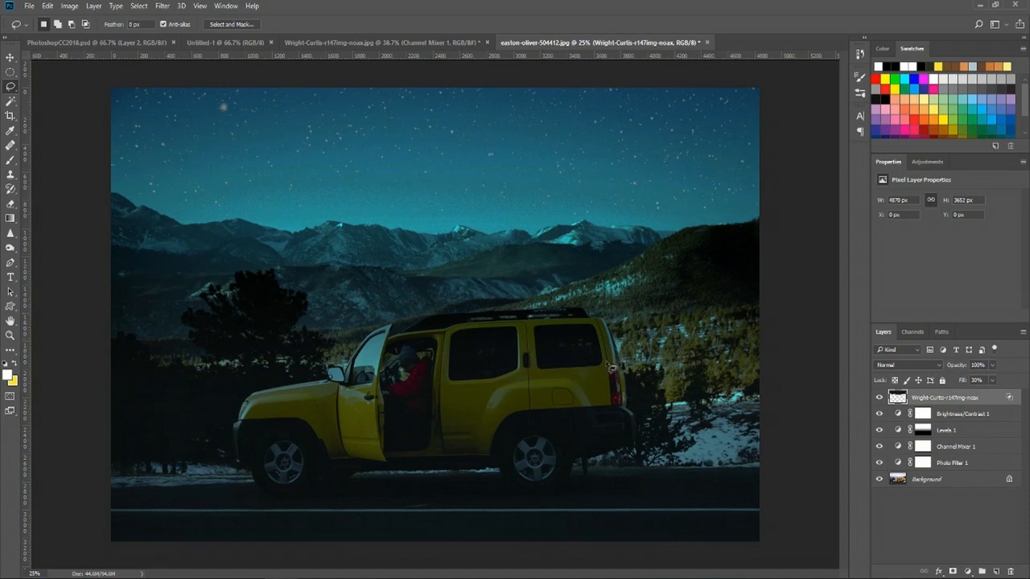
# - Darken the sky and mountains by setting the Levels 1 adjustment's black input to 121 and midtones to 0.40
pyautogui.click(923, 462)
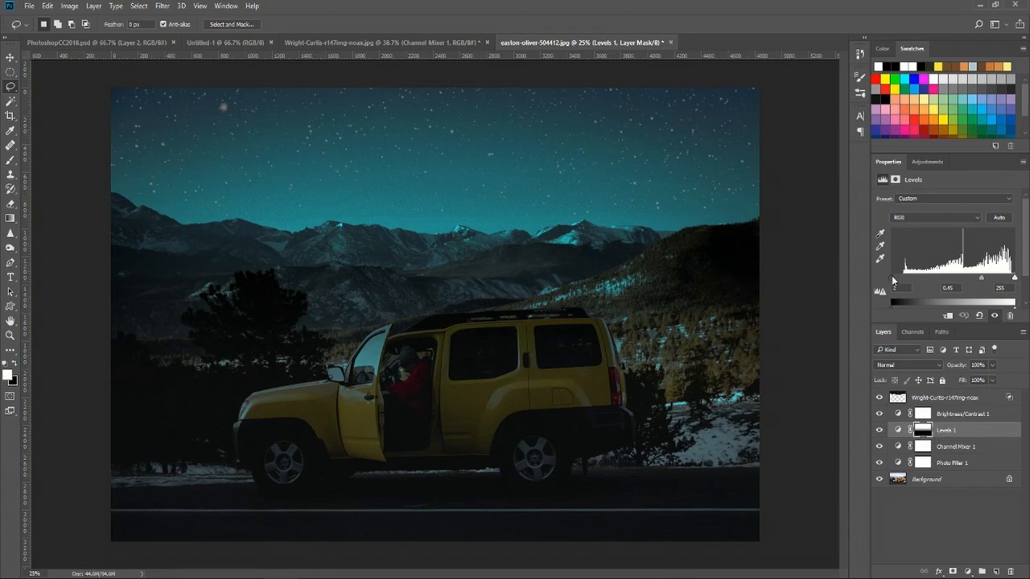
pyautogui.moveTo(902, 276); pyautogui.dragTo(971, 281)
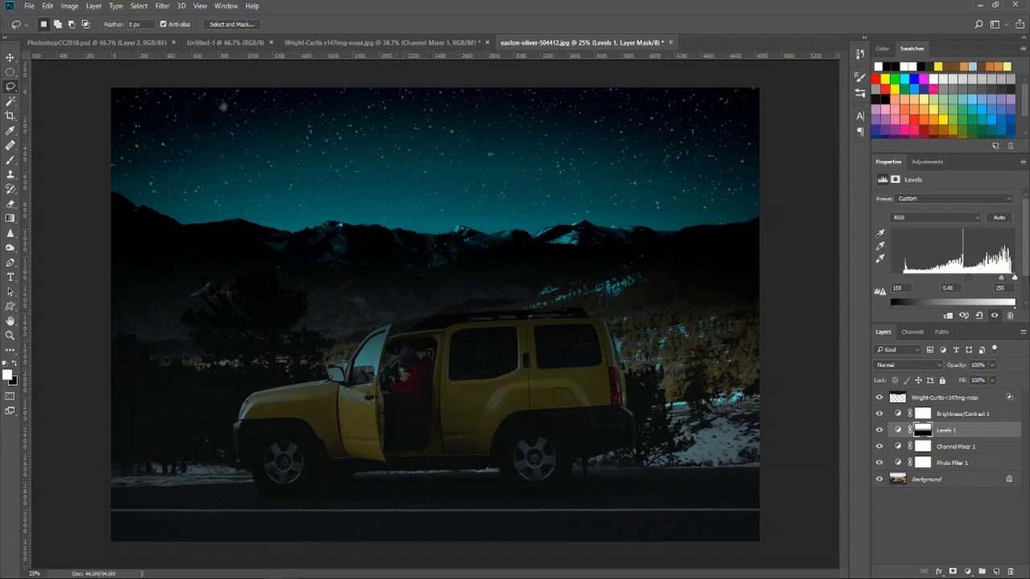
pyautogui.moveTo(1002, 282); pyautogui.dragTo(1009, 281)
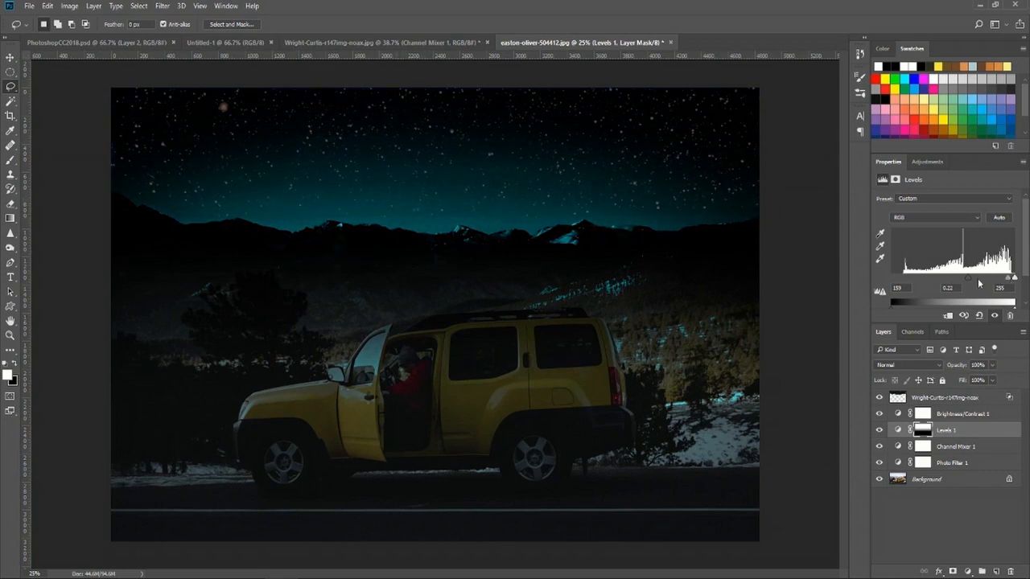
pyautogui.moveTo(962, 280); pyautogui.dragTo(1001, 280)
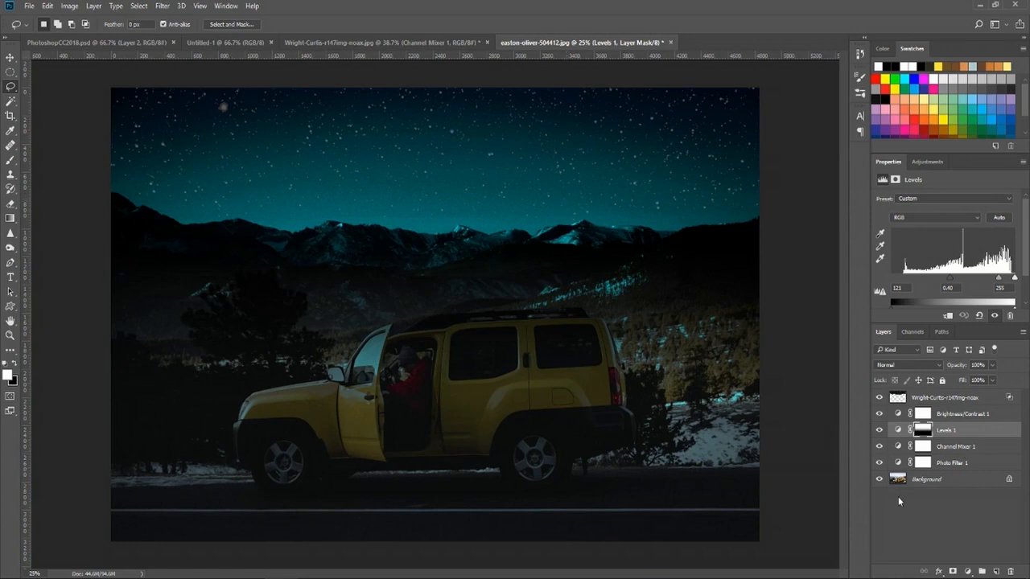
# - Mask the Brightness/Contrast 1 layer with a white-to-black gradient from the skyline down to the car, and set the mask density to 29%
pyautogui.click(923, 414)
pyautogui.press('g')
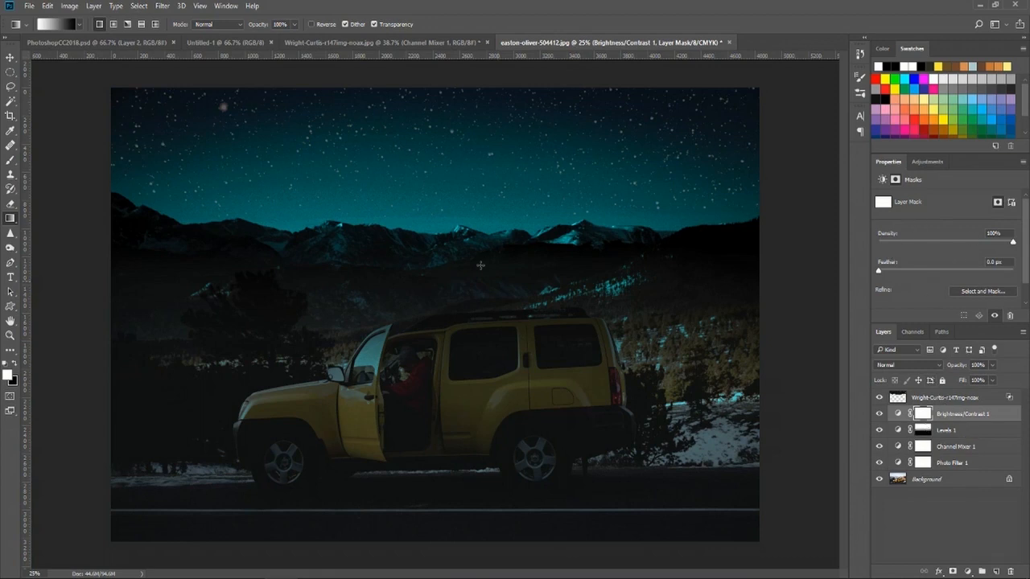
pyautogui.moveTo(469, 240); pyautogui.dragTo(474, 362)
pyautogui.hotkey('ctrl', 'z')
pyautogui.hotkey('ctrl', 'z')
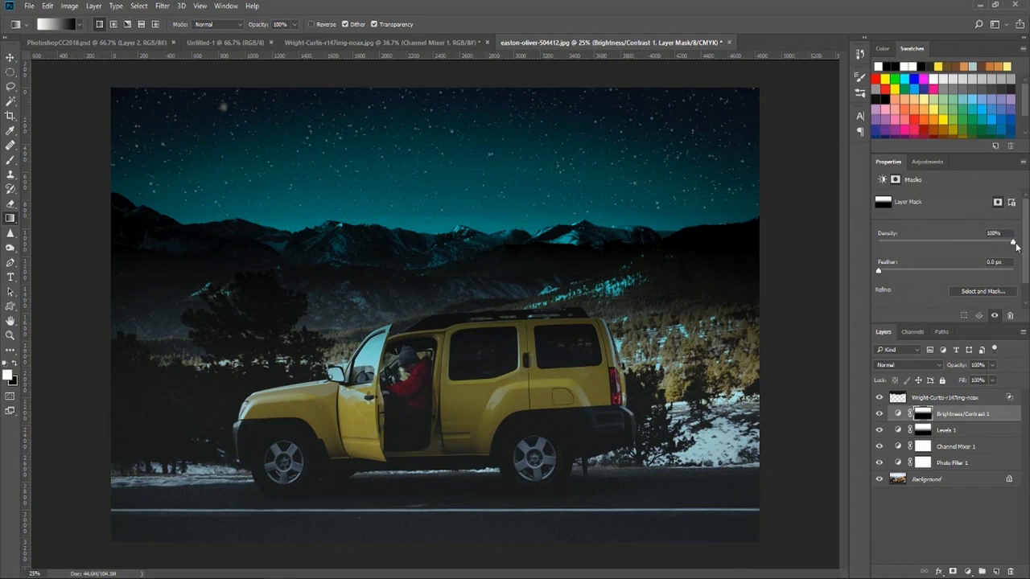
pyautogui.moveTo(1013, 245); pyautogui.dragTo(917, 245)
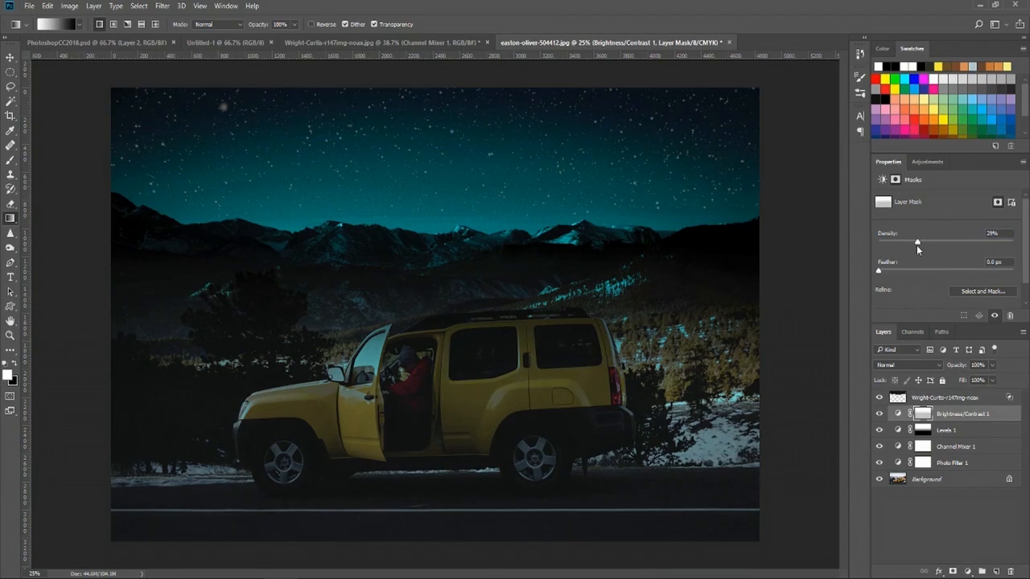
# - Compare the original daytime photo with the night version by hiding and reshowing all layers above the Background
pyautogui.click(927, 480)
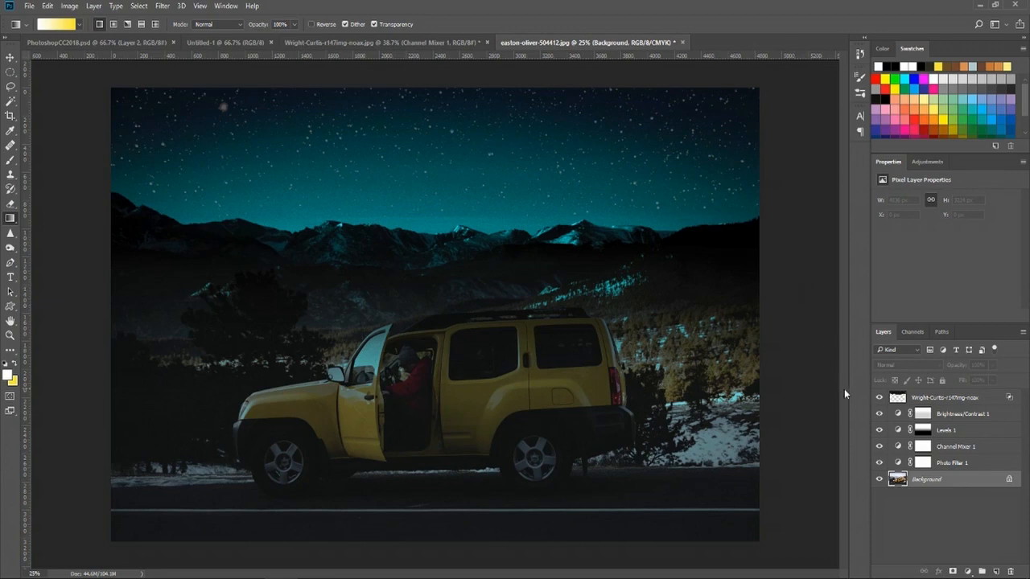
pyautogui.moveTo(878, 401); pyautogui.dragTo(885, 499)
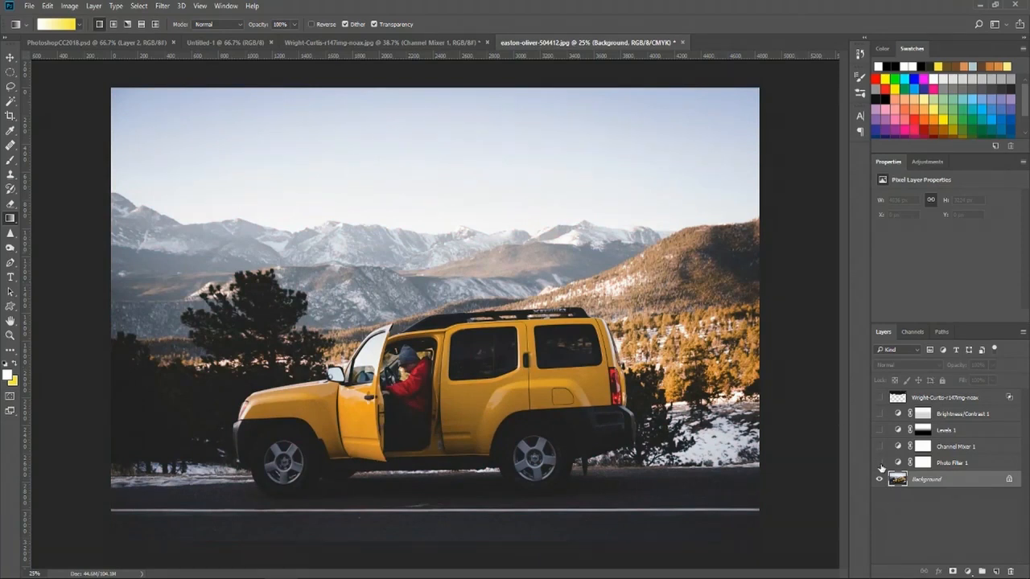
pyautogui.moveTo(881, 466); pyautogui.dragTo(880, 399)
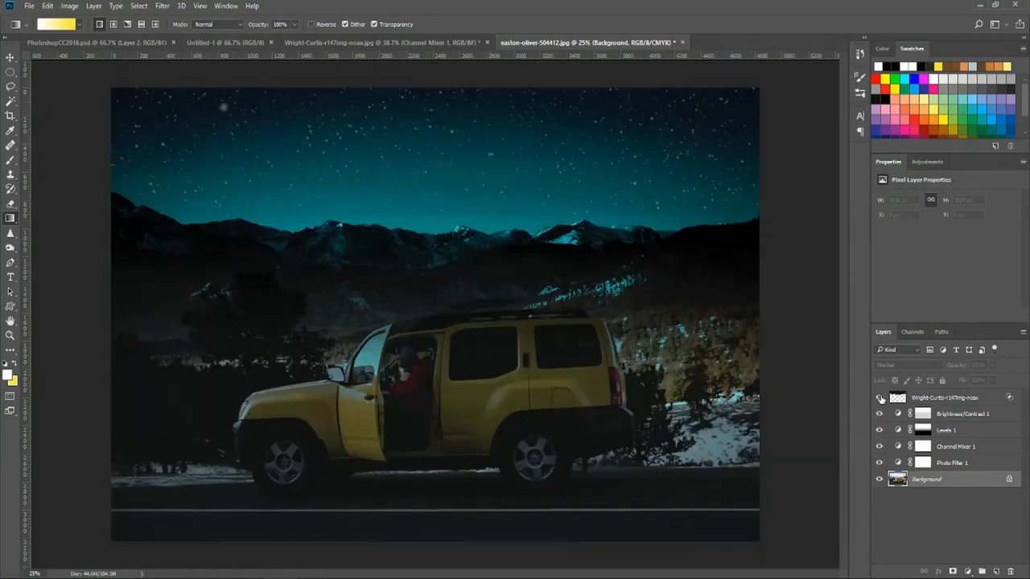